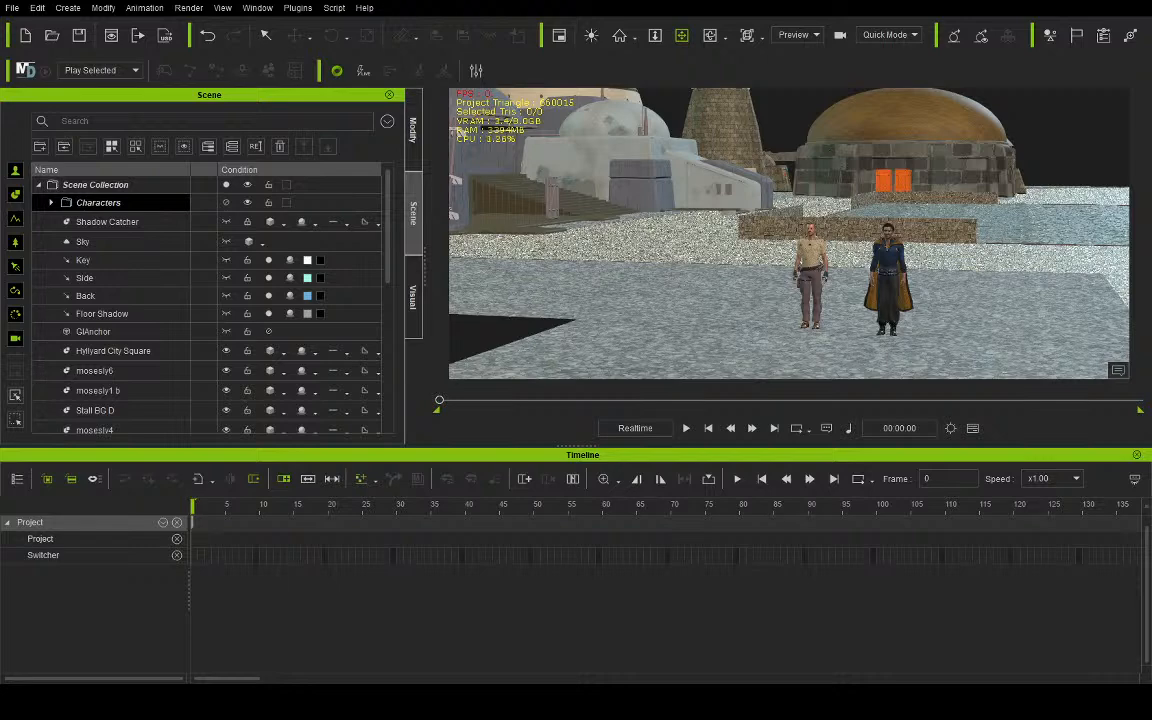
- Delete the Cloak from the Lando Calrissian character in the Characters group
drag(736, 300, 664, 235)
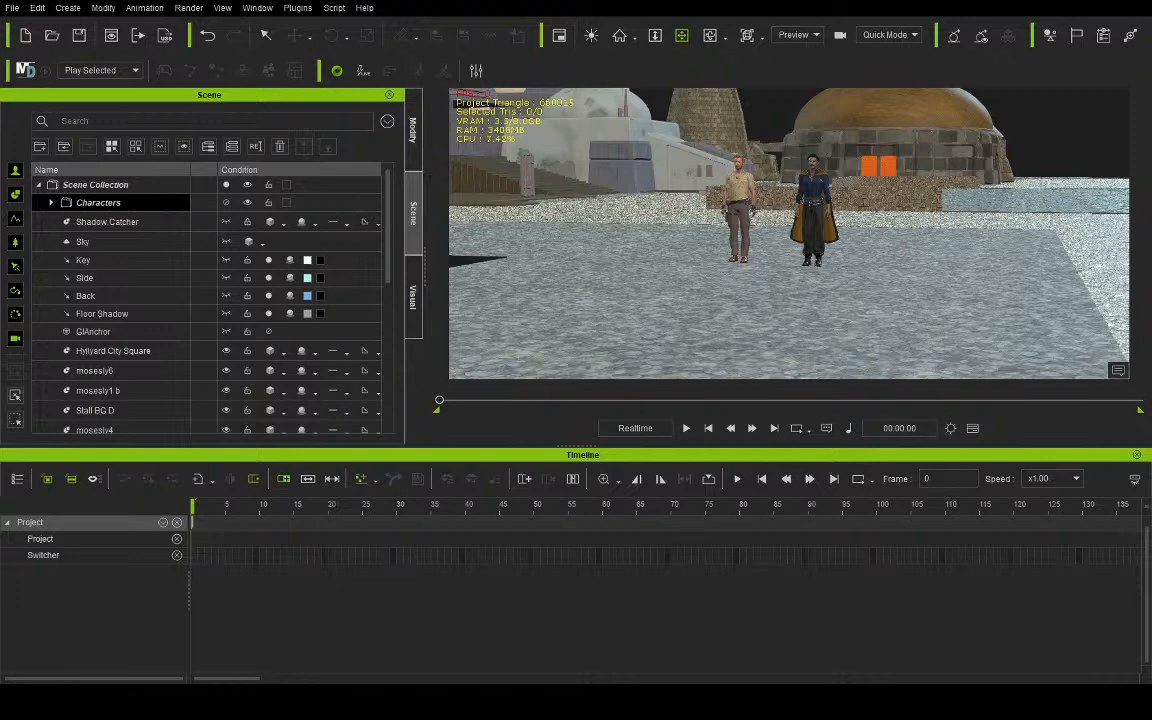
drag(676, 195, 763, 236)
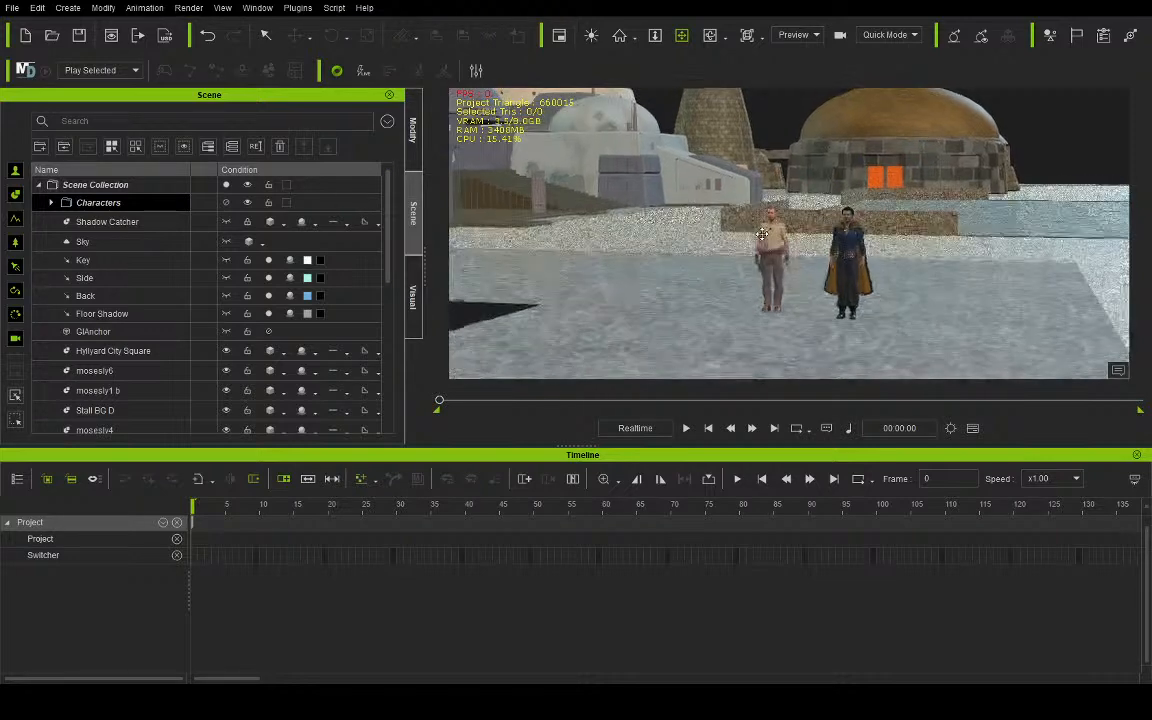
scroll(763, 236, up, 10)
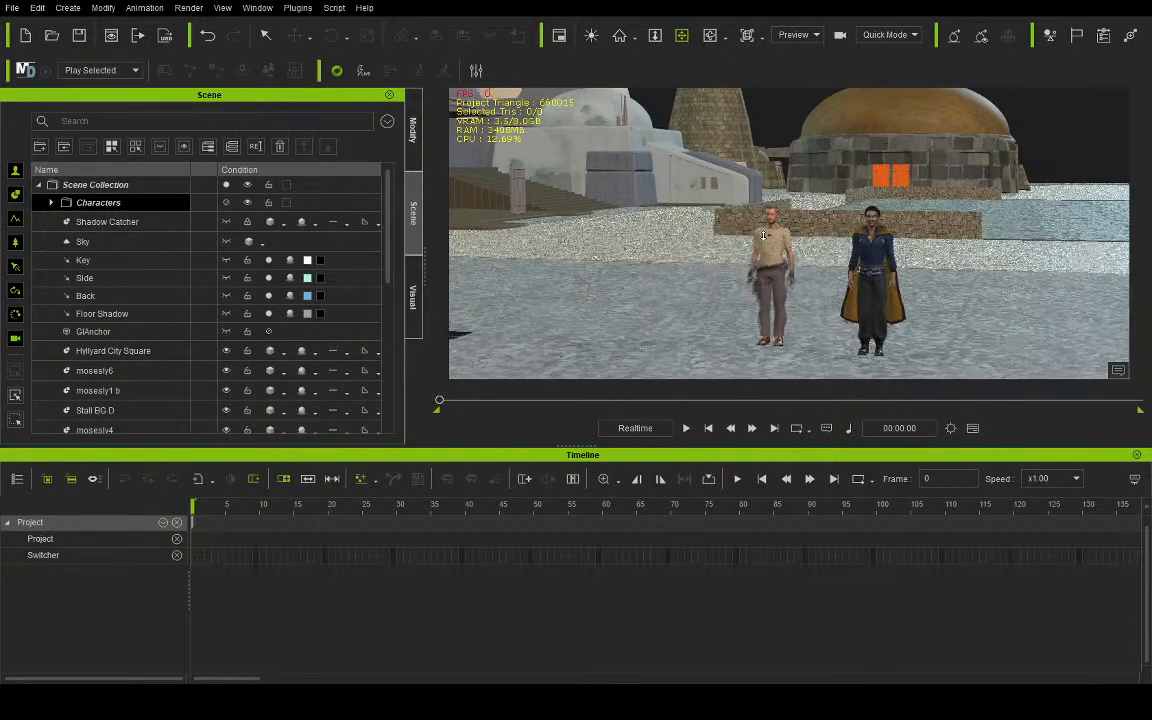
scroll(763, 236, up, 4)
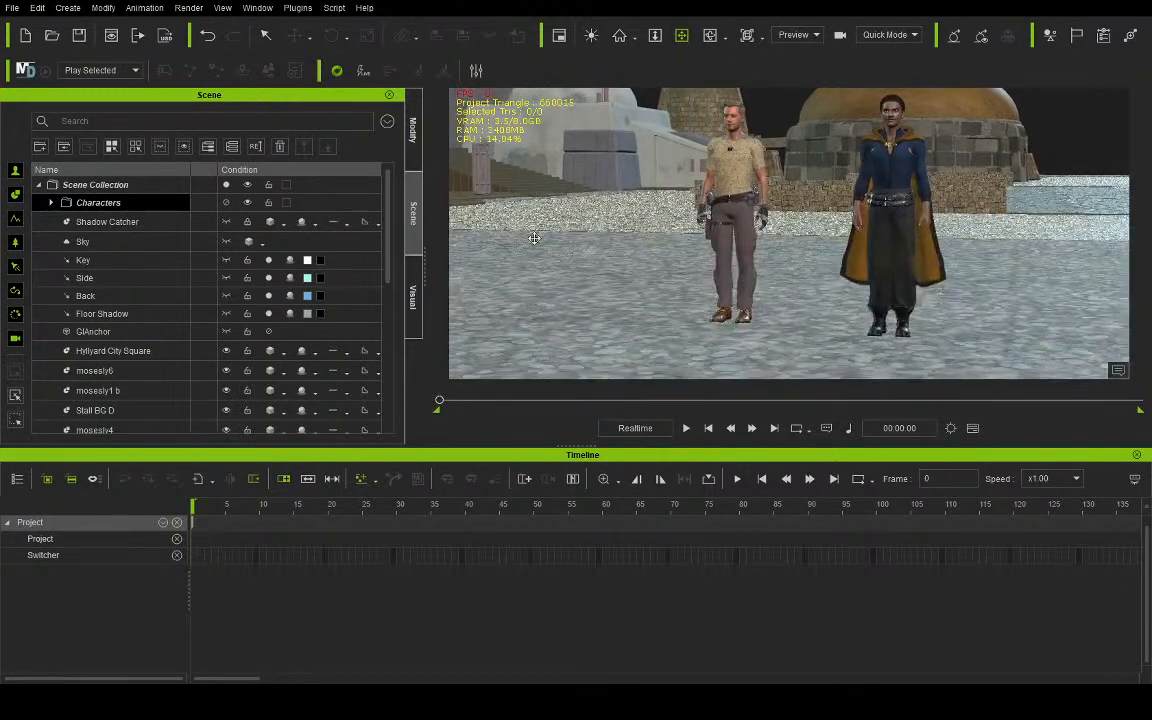
click(51, 202)
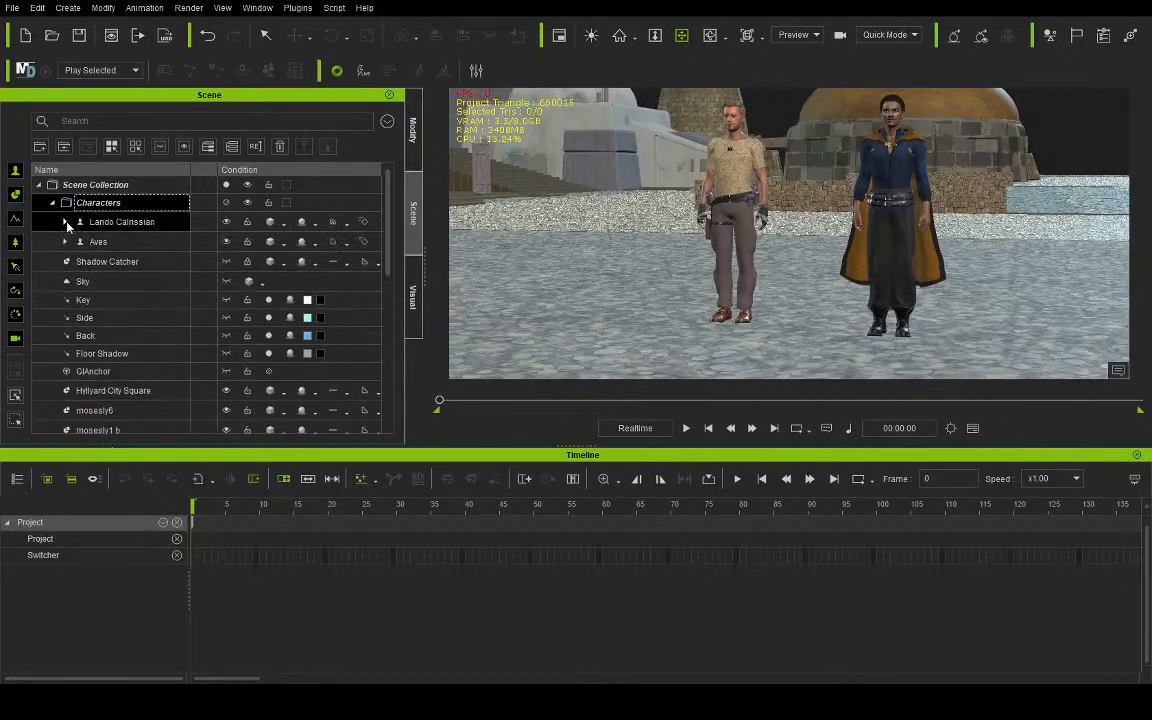
click(66, 221)
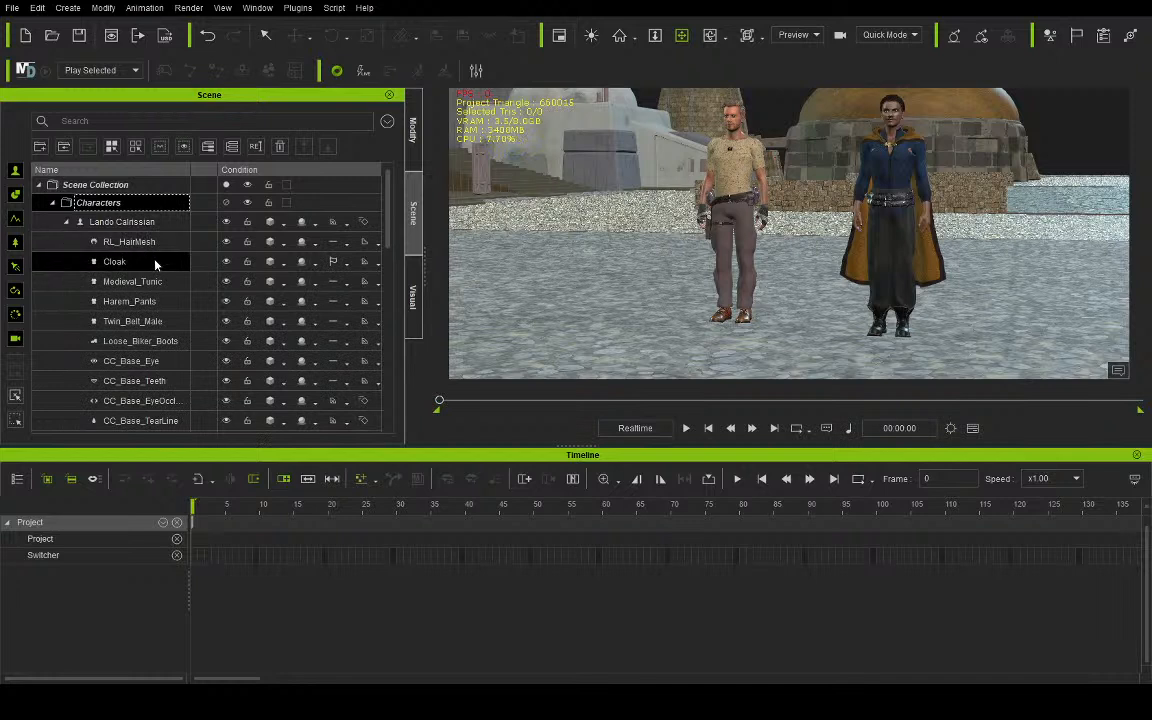
click(150, 260)
key(Delete)
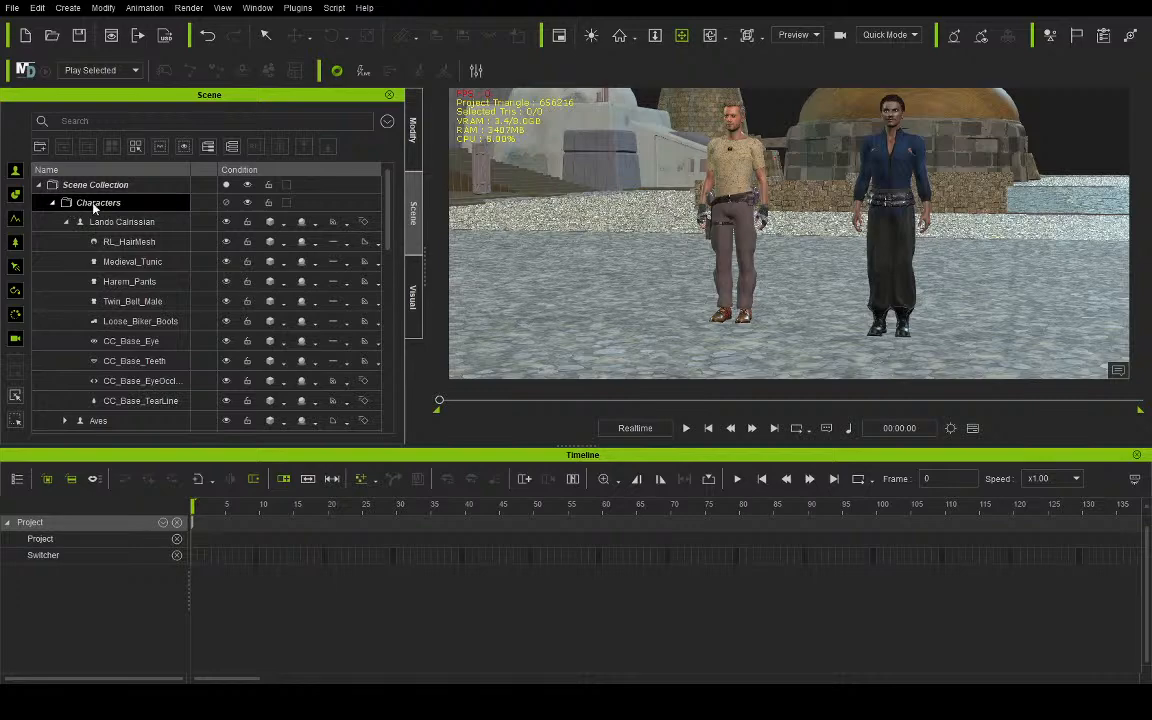
- Rotate Lando Calrissian about his vertical axis by roughly a quarter turn so he faces Aves
drag(763, 222, 734, 237)
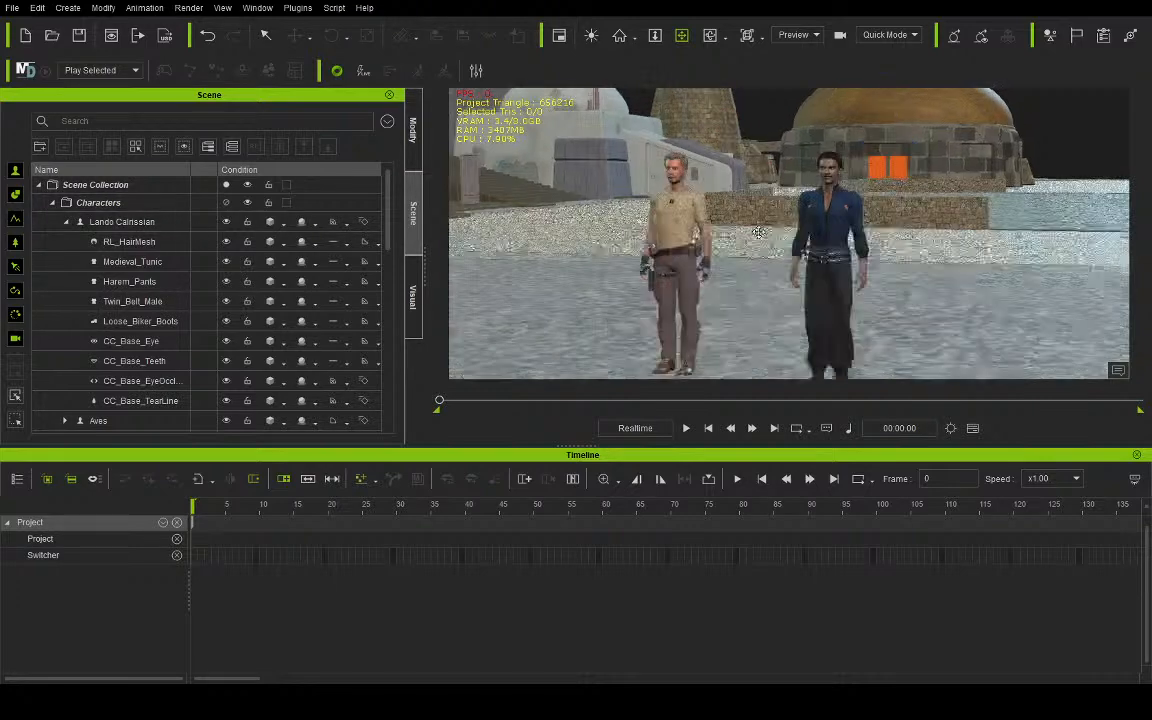
right_drag(734, 237, 721, 234)
drag(734, 255, 717, 239)
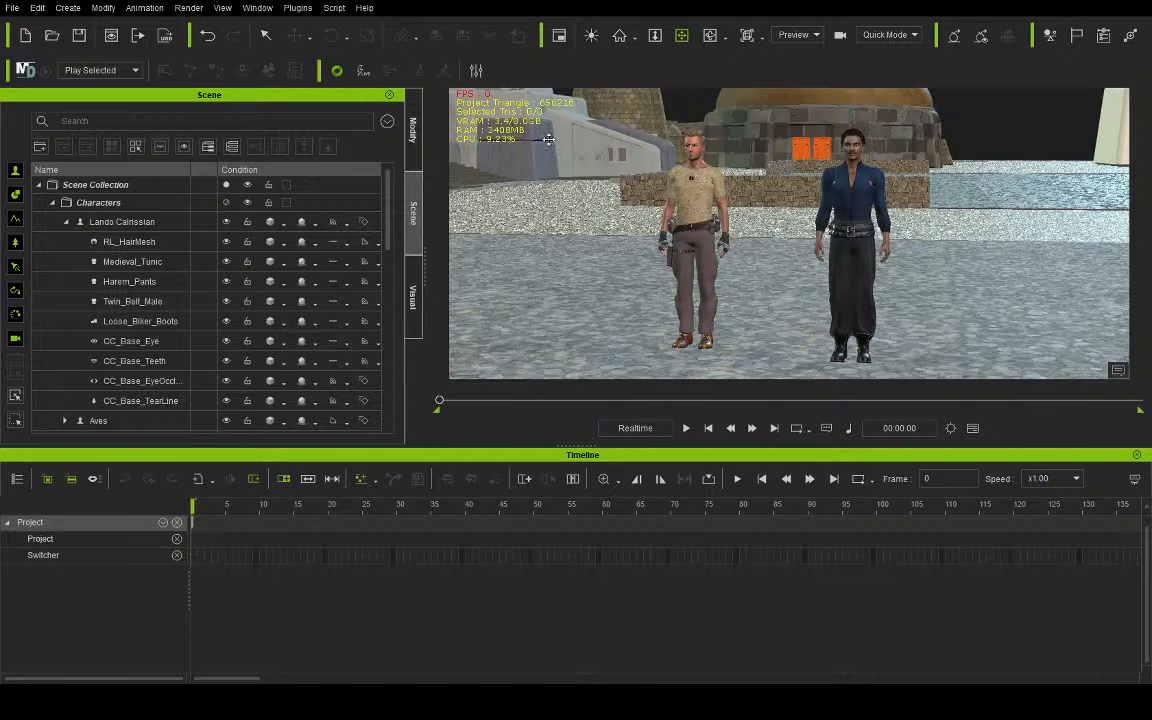
click(265, 37)
click(840, 352)
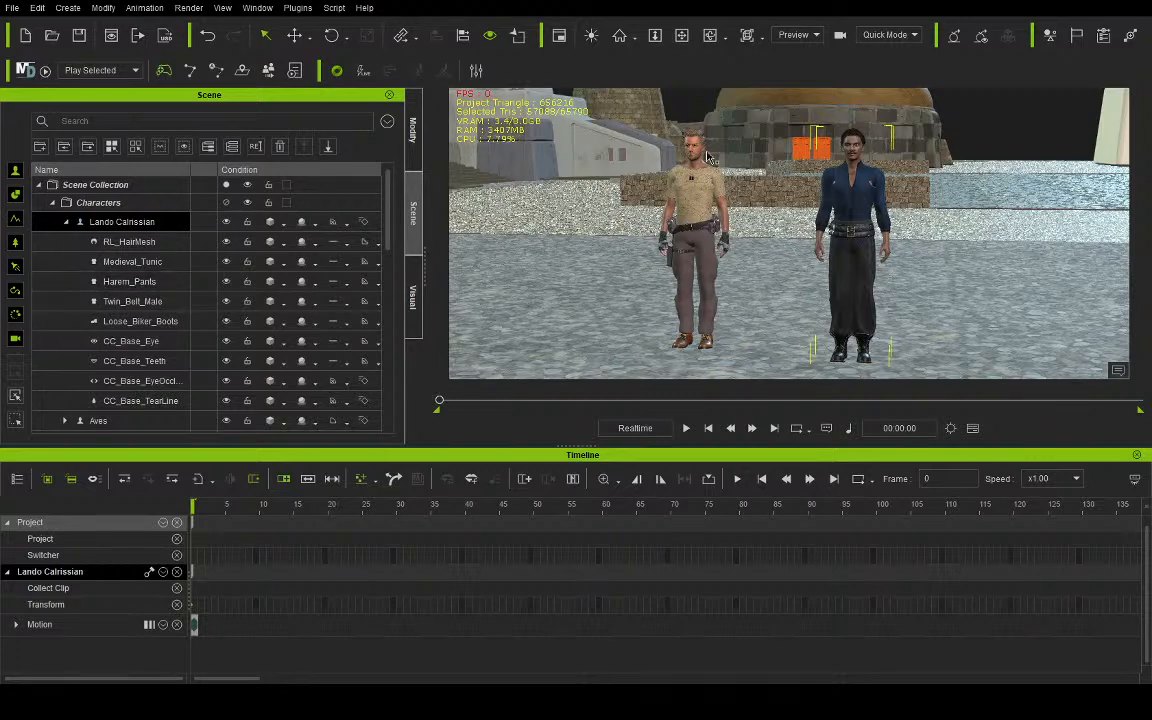
click(681, 36)
drag(705, 207, 775, 219)
right_drag(775, 219, 770, 219)
scroll(770, 219, down, 2)
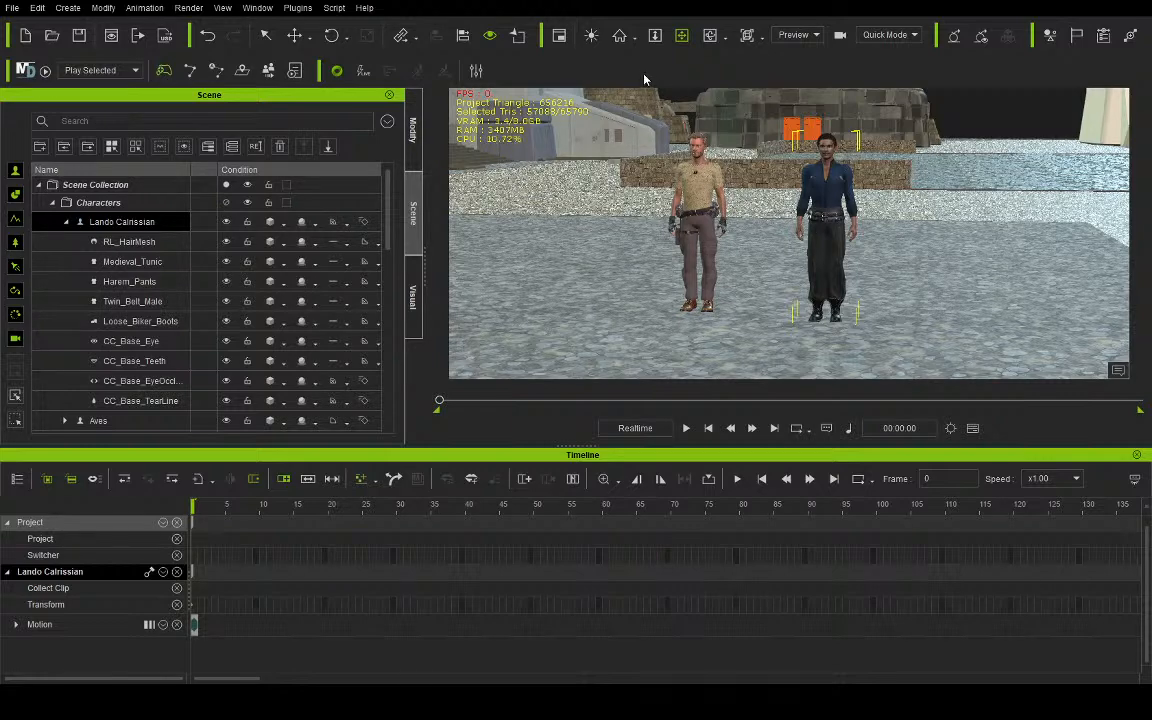
right_drag(757, 228, 752, 249)
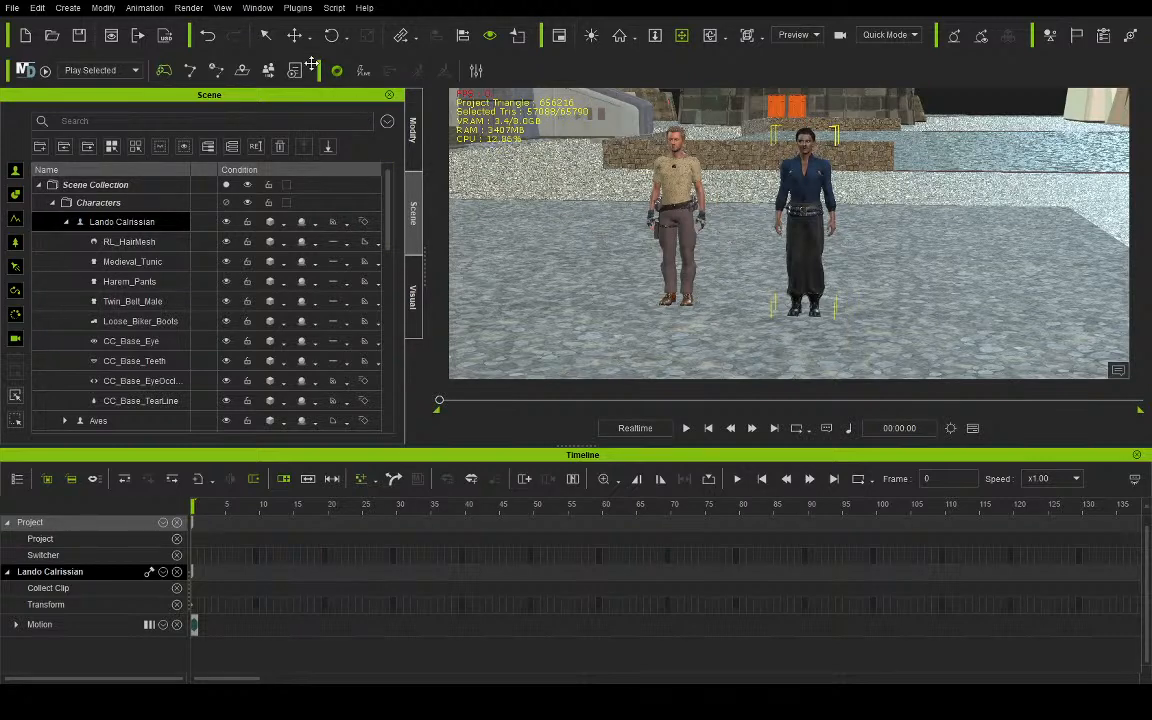
click(331, 35)
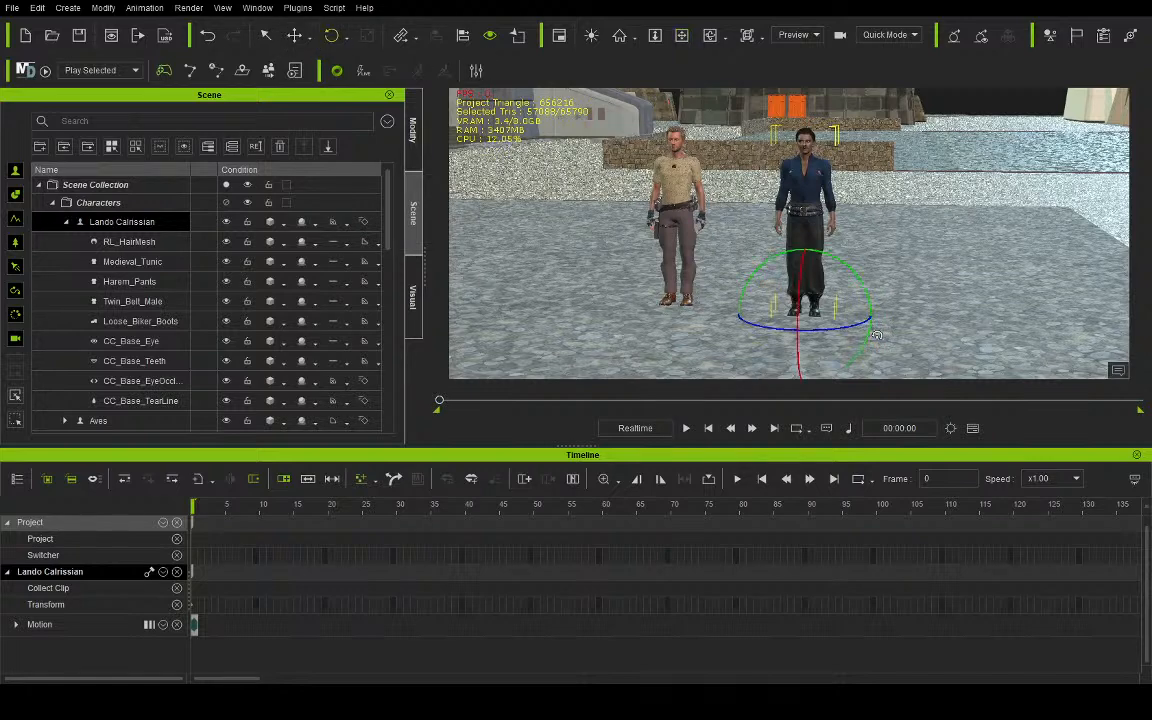
drag(842, 331, 790, 326)
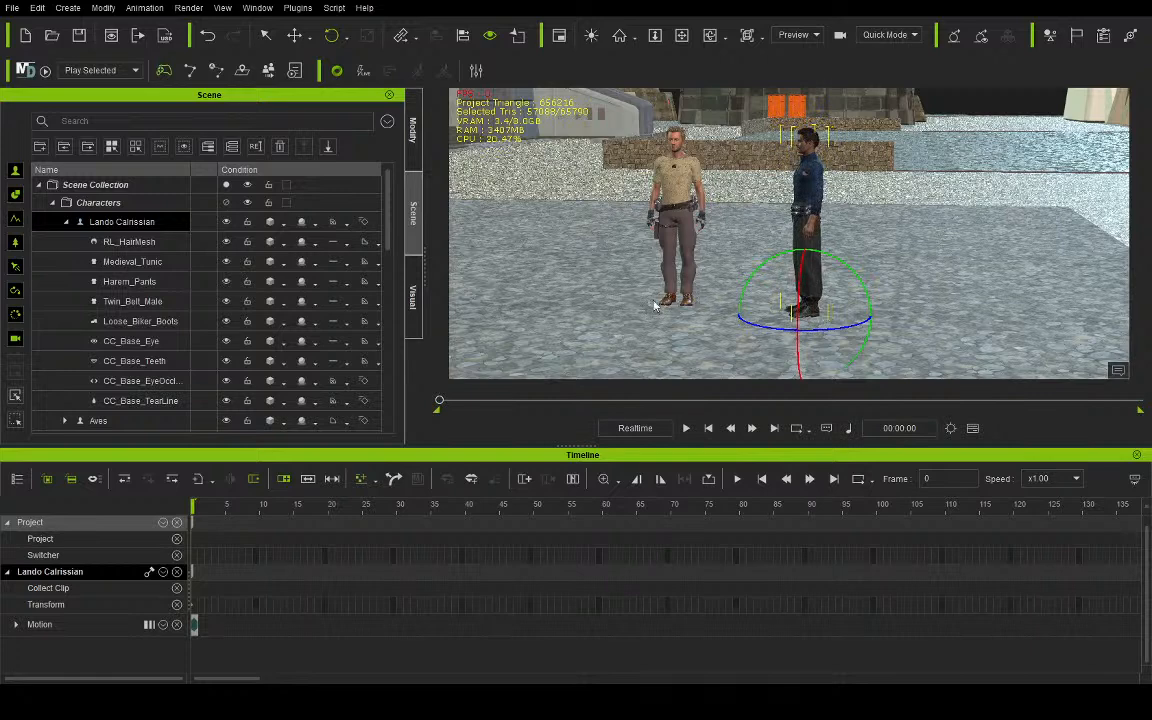
- Rotate Aves about his vertical axis by roughly a quarter turn so he faces Lando Calrissian
click(66, 222)
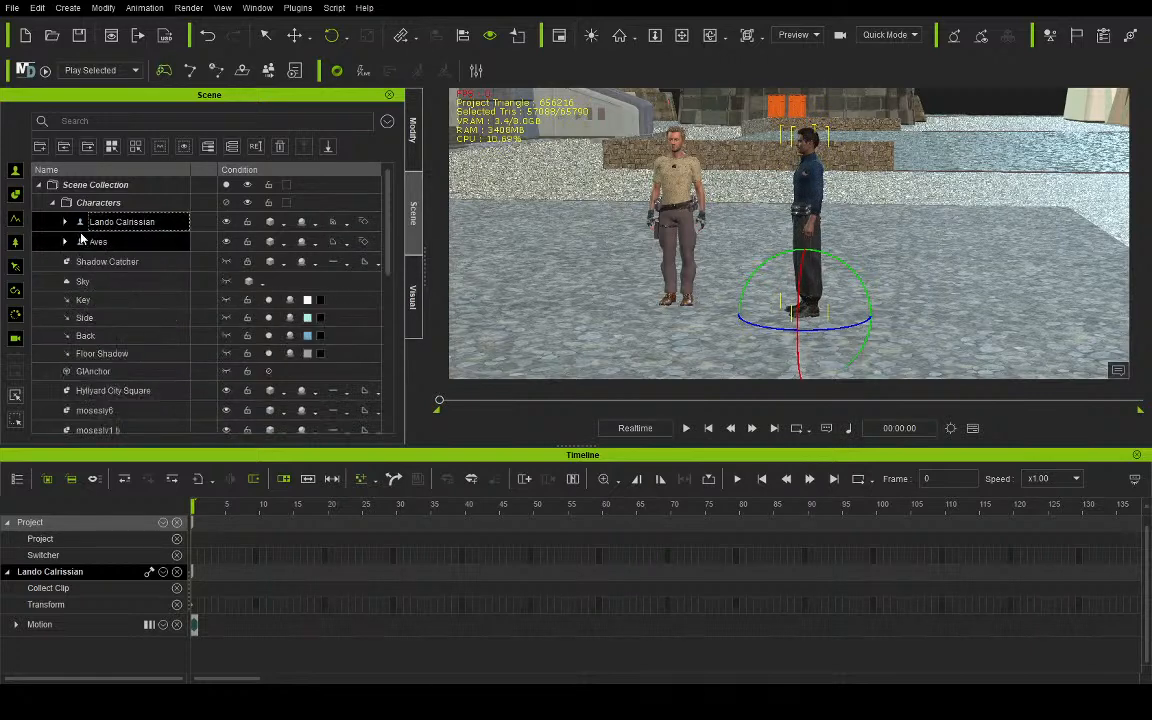
click(130, 243)
drag(640, 318, 690, 318)
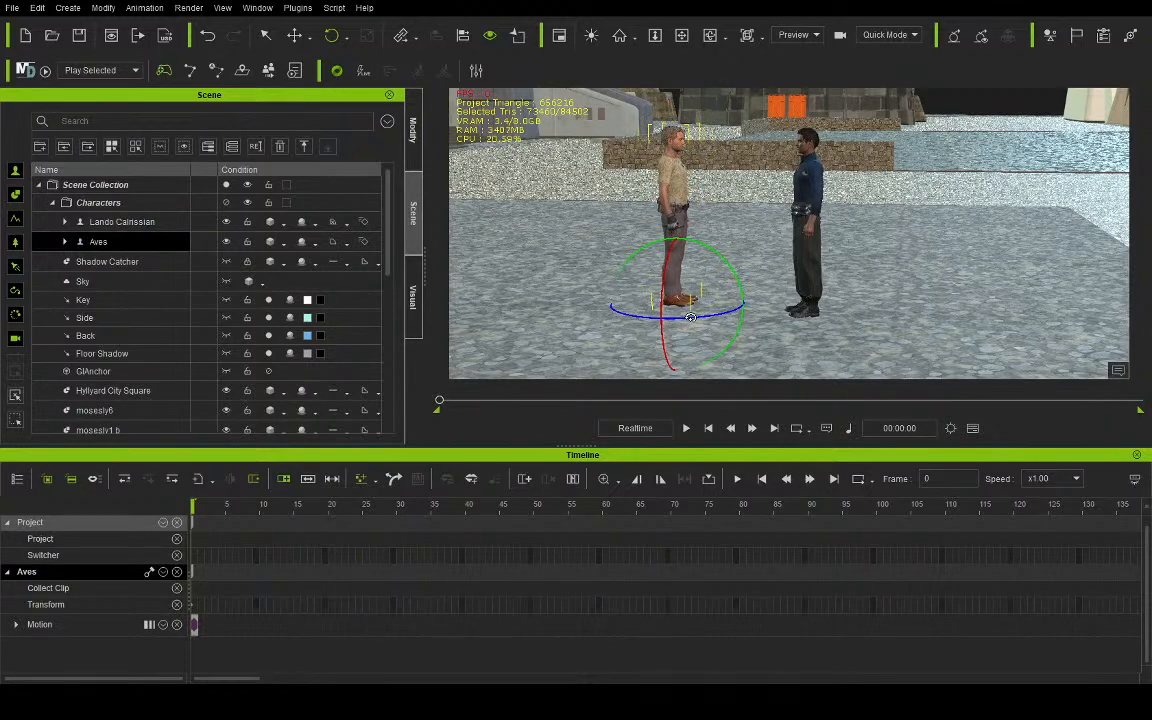
- Apply the C28 Aves_Char00 motion to Aves and the C28 Lando_Char00 motion to Lando Calrissian
click(681, 35)
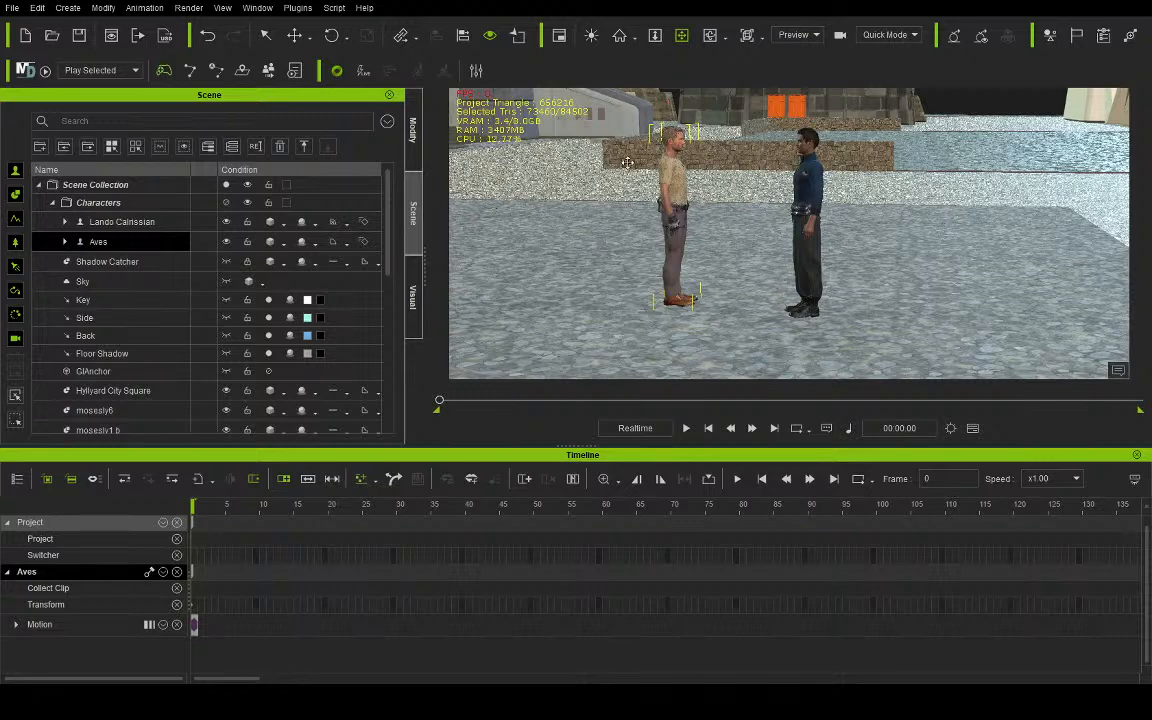
right_drag(811, 264, 640, 222)
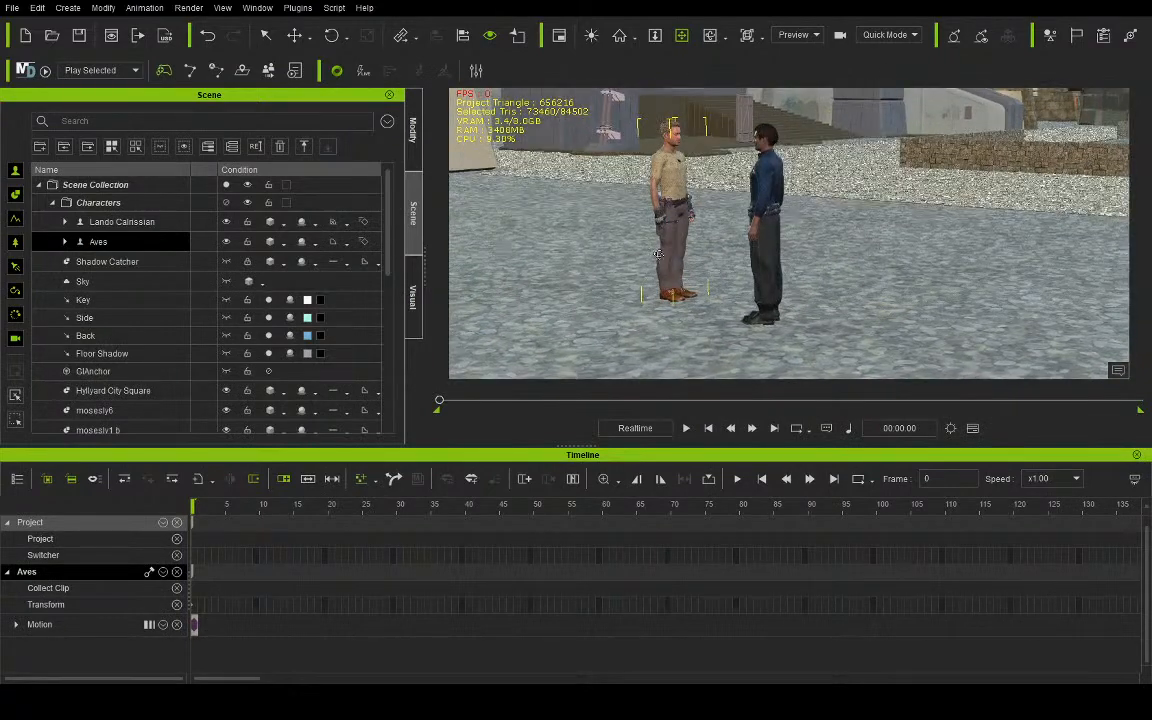
middle_drag(638, 218, 708, 207)
scroll(708, 207, up, 2)
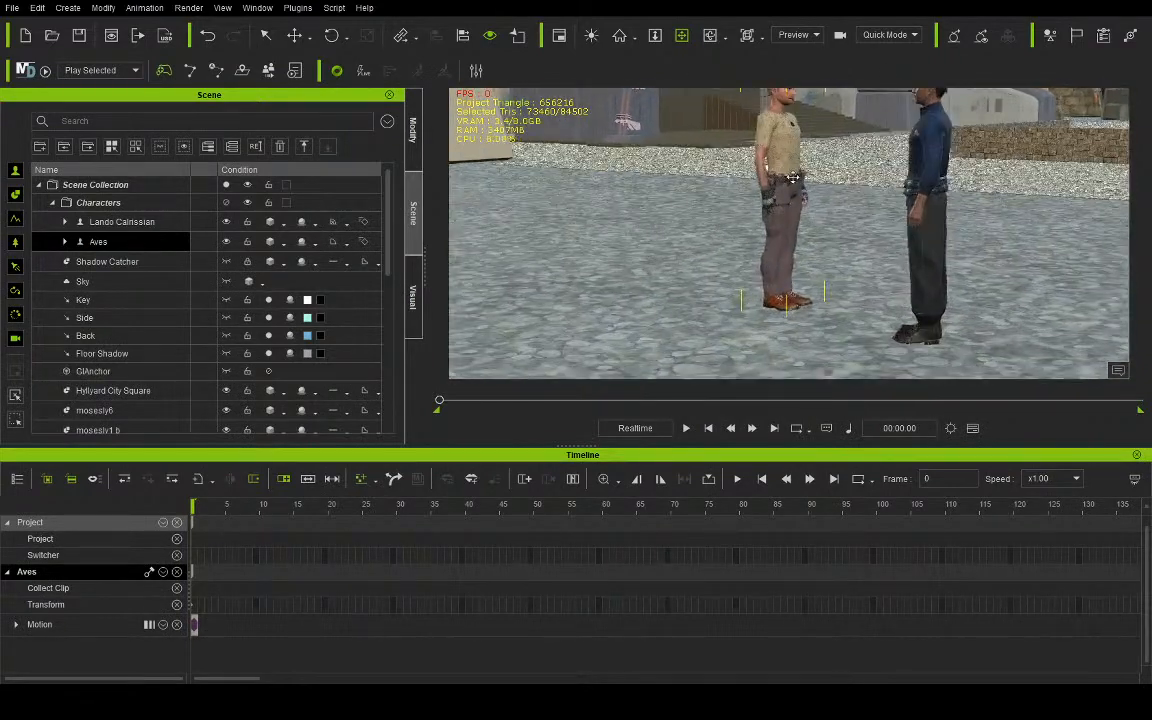
middle_drag(774, 185, 761, 206)
right_drag(761, 206, 867, 212)
middle_drag(822, 199, 778, 228)
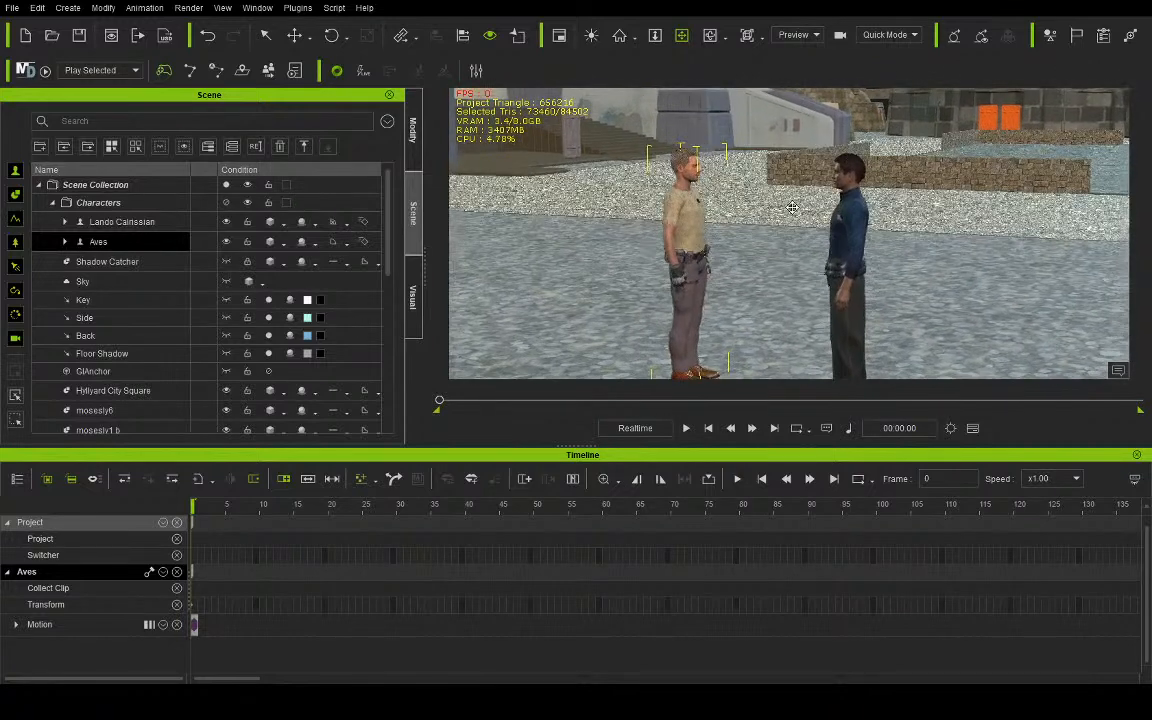
right_drag(778, 228, 817, 203)
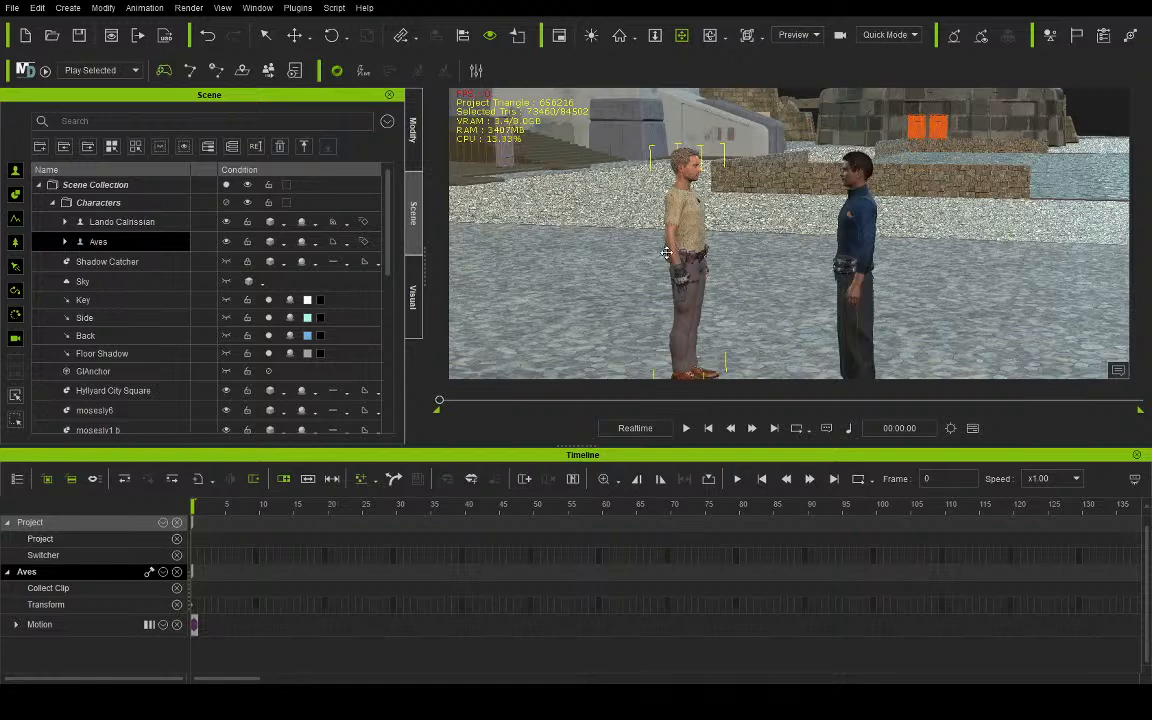
right_drag(672, 309, 706, 274)
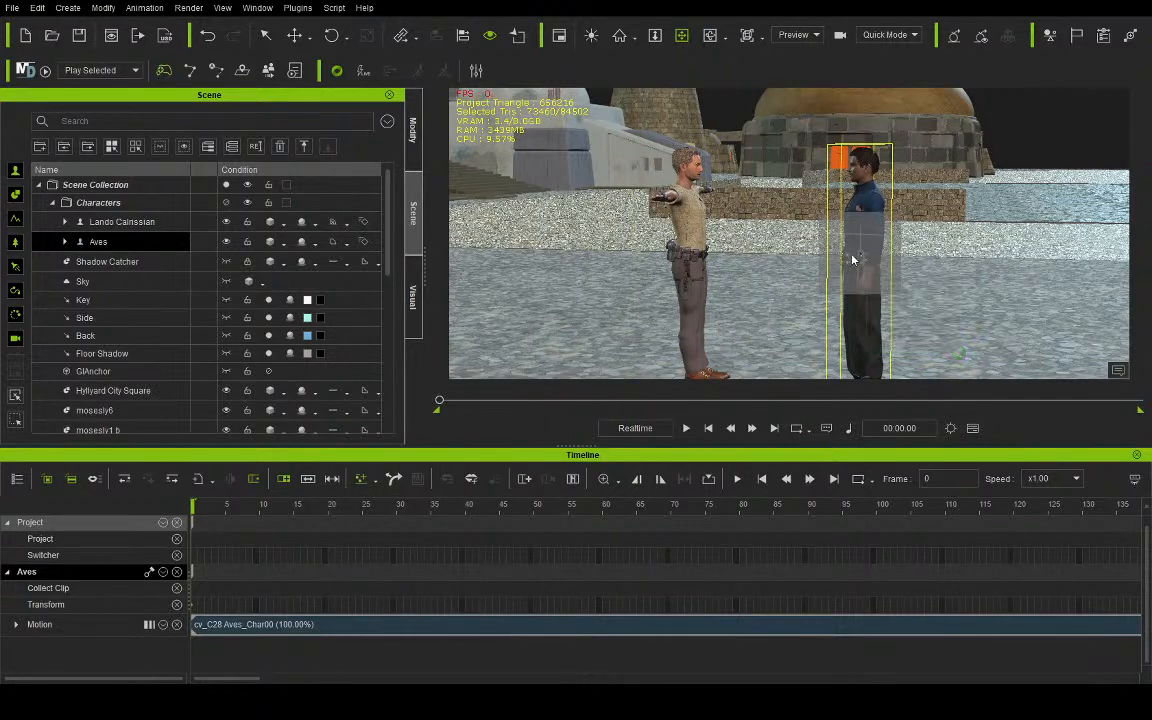
click(771, 244)
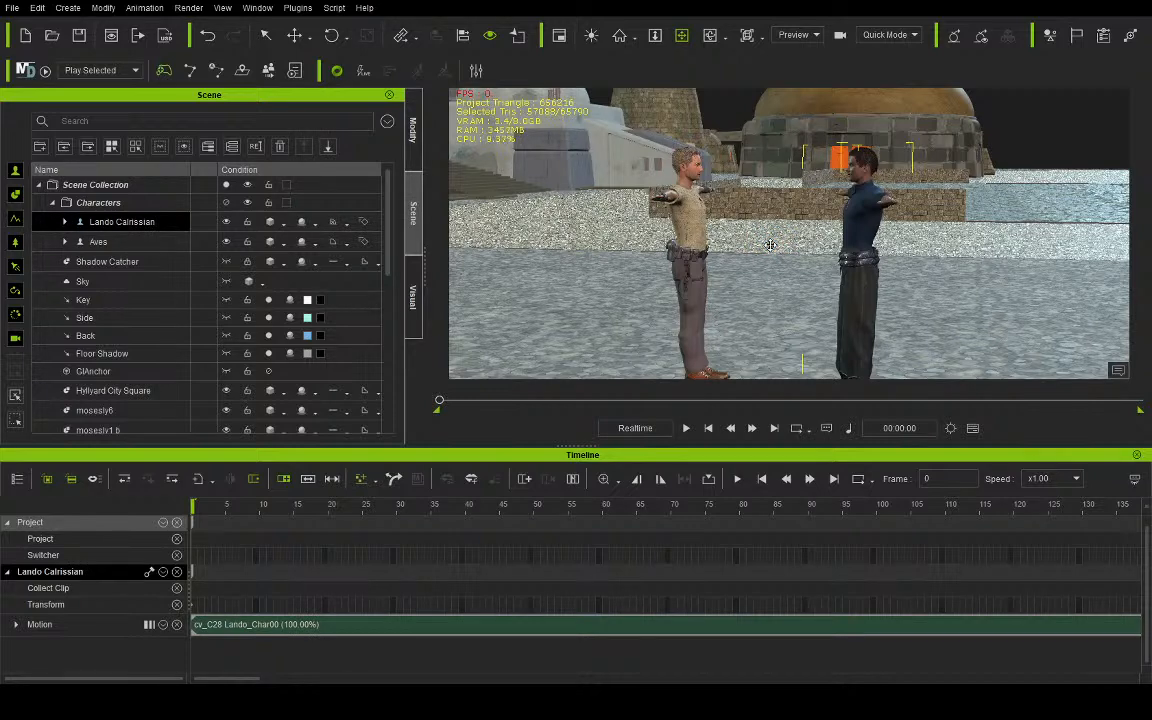
- Split Lando Calrissian's motion clip at frame 3, delete the leading T-pose piece and shift the remaining clip to frame 0
drag(767, 321, 752, 285)
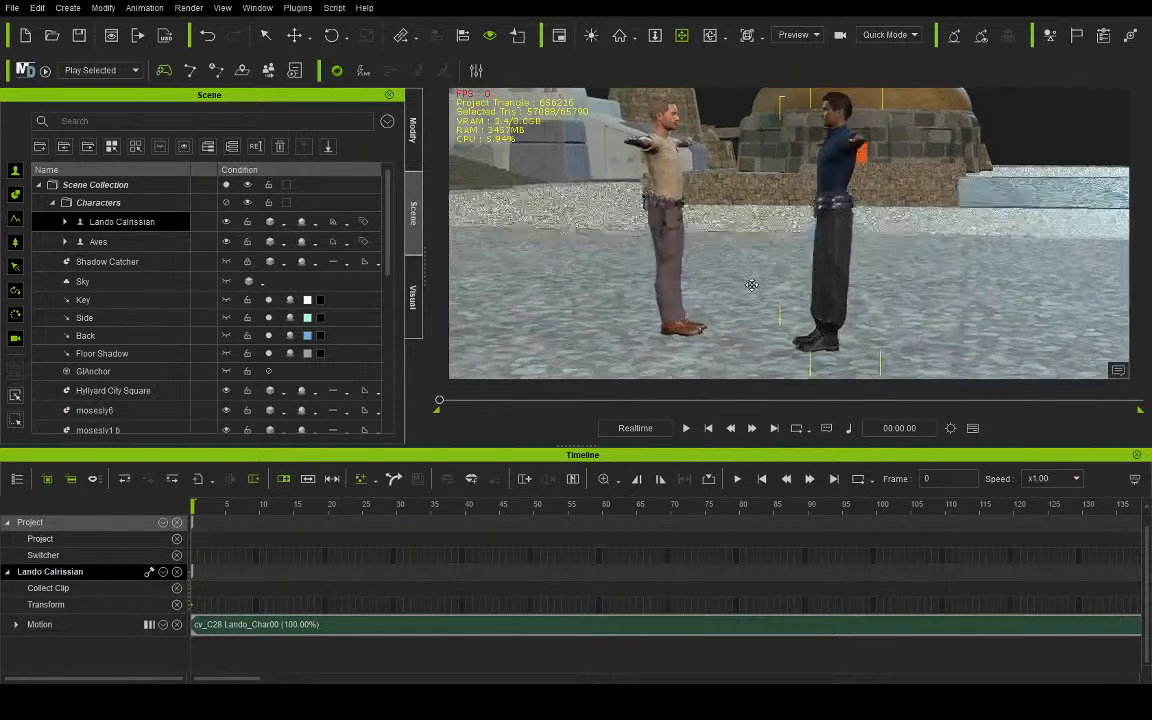
scroll(752, 285, up, 3)
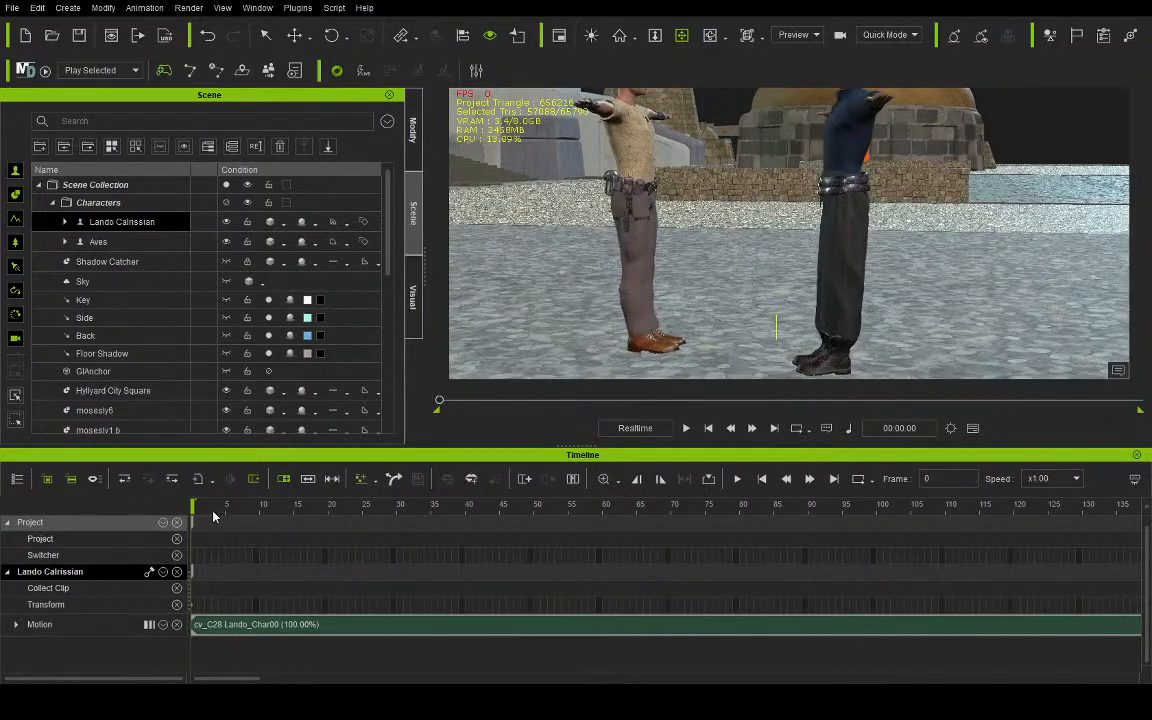
mouse_move(202, 513)
mouse_down()
mouse_move(239, 517)
mouse_move(214, 532)
mouse_up()
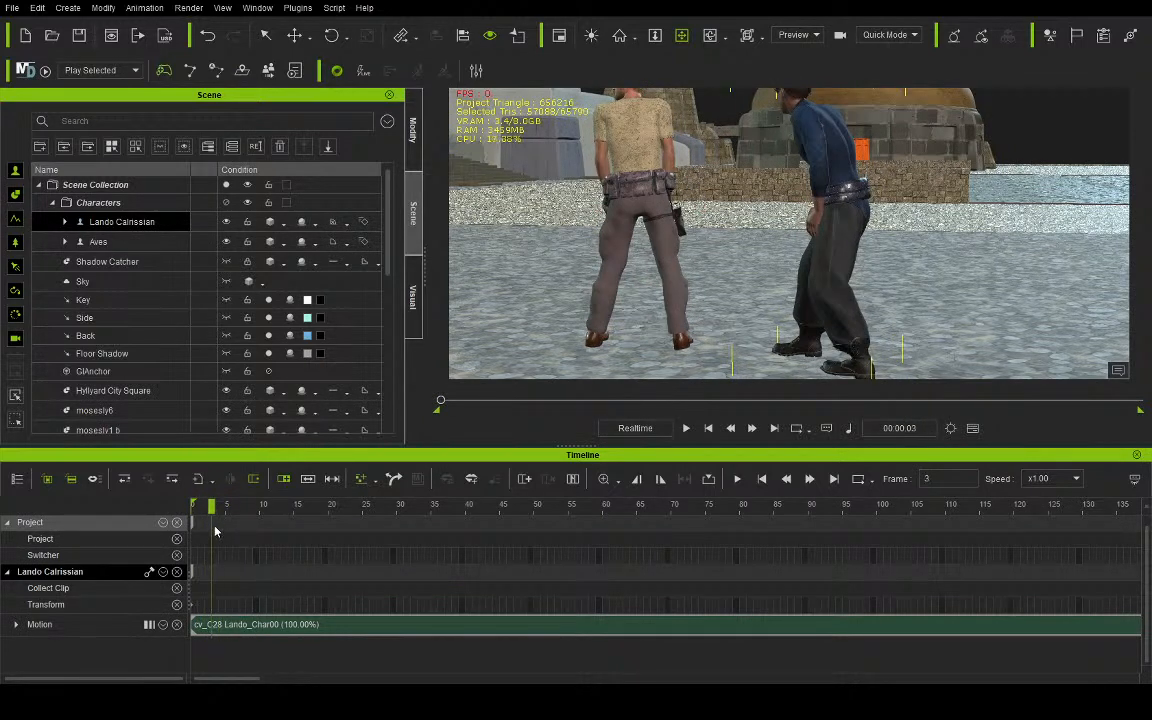
click(214, 623)
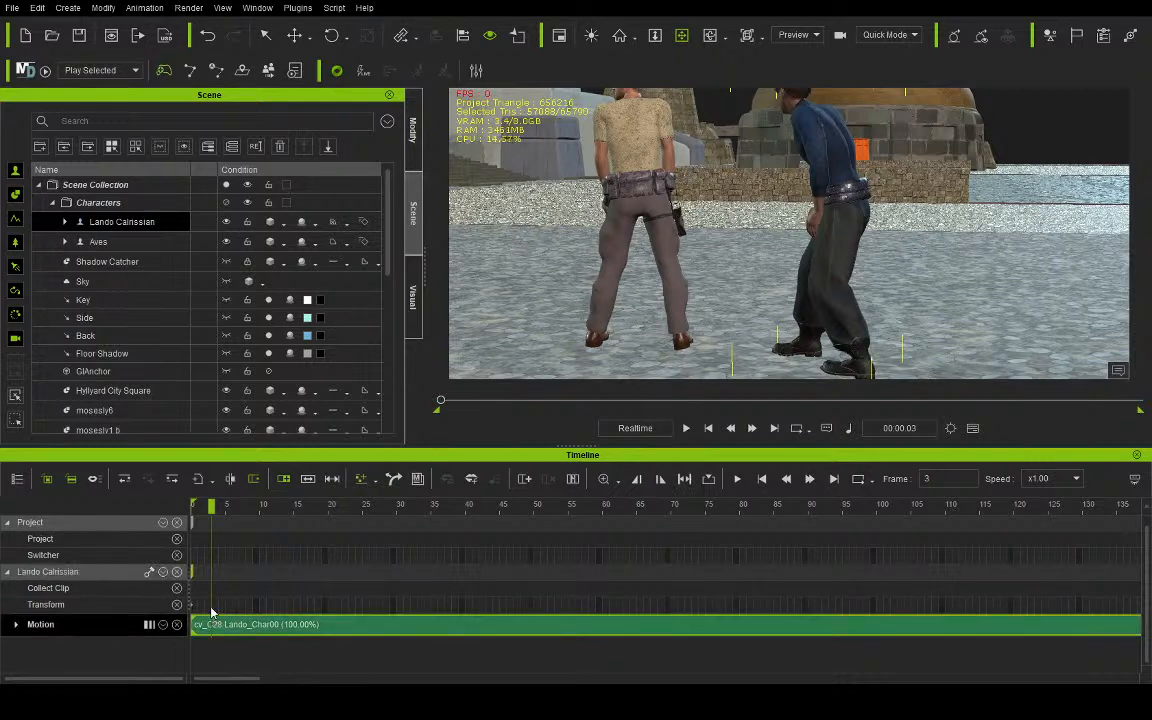
key(ctrl+b)
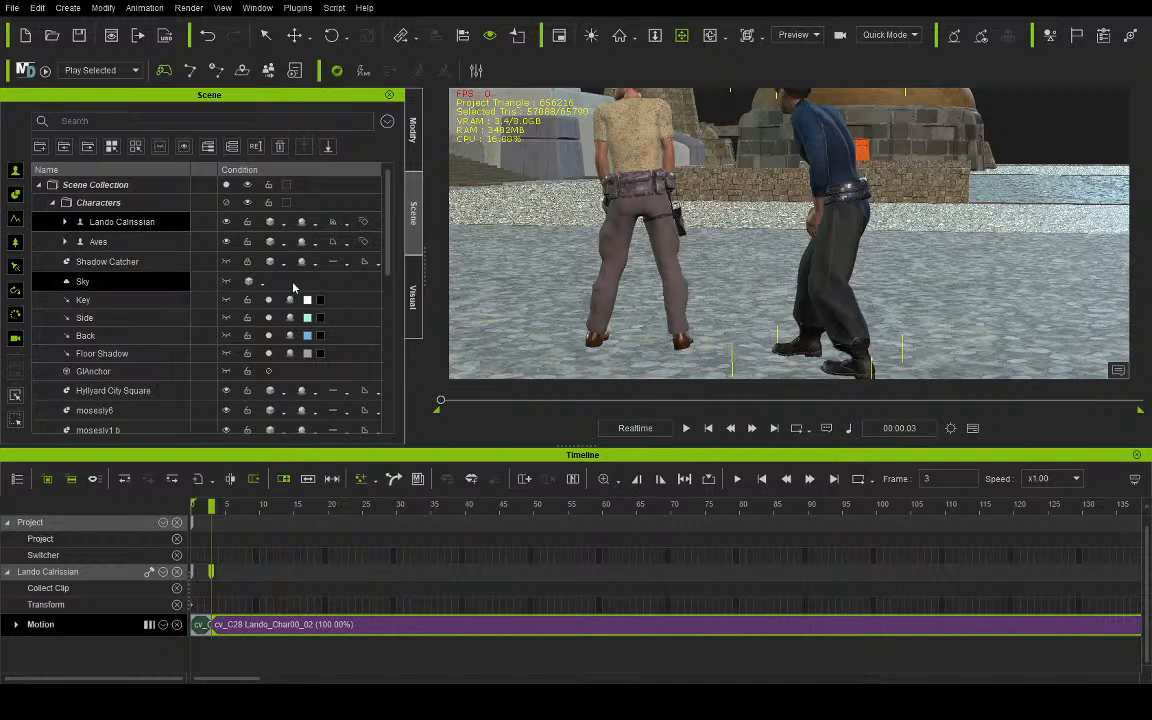
click(201, 632)
key(Delete)
drag(239, 622, 212, 608)
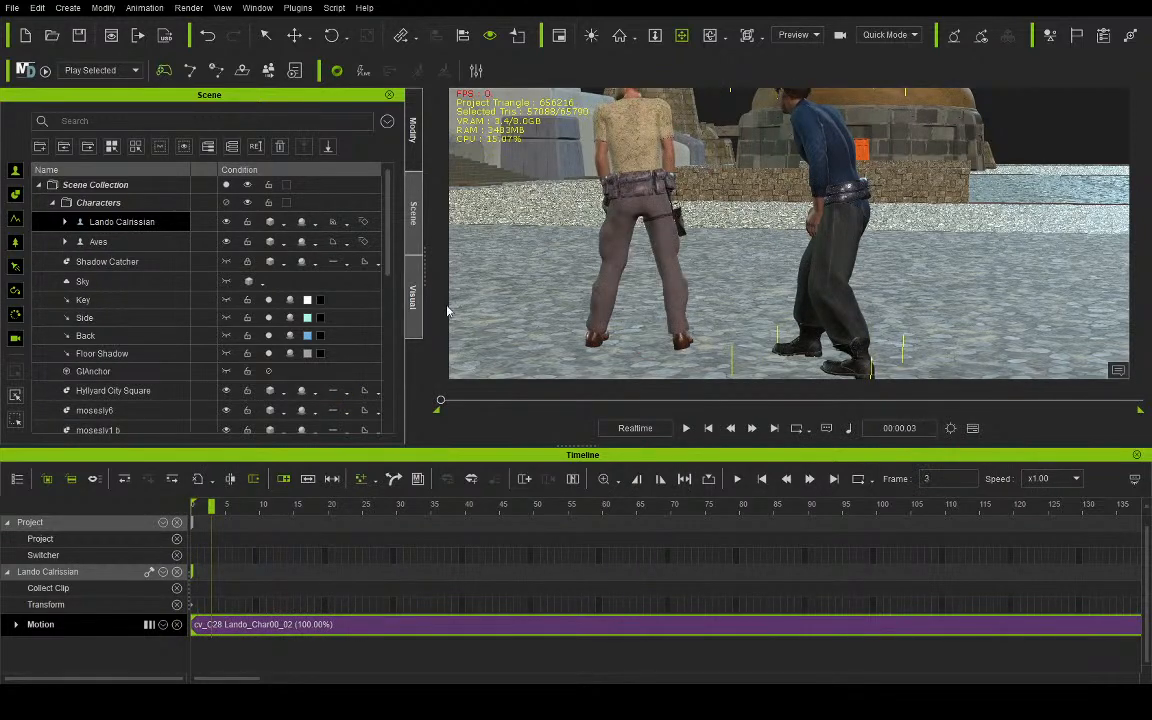
- Split Aves's motion clip at frame 3, delete the leading piece and shift the remaining clip to frame 0
drag(719, 147, 791, 252)
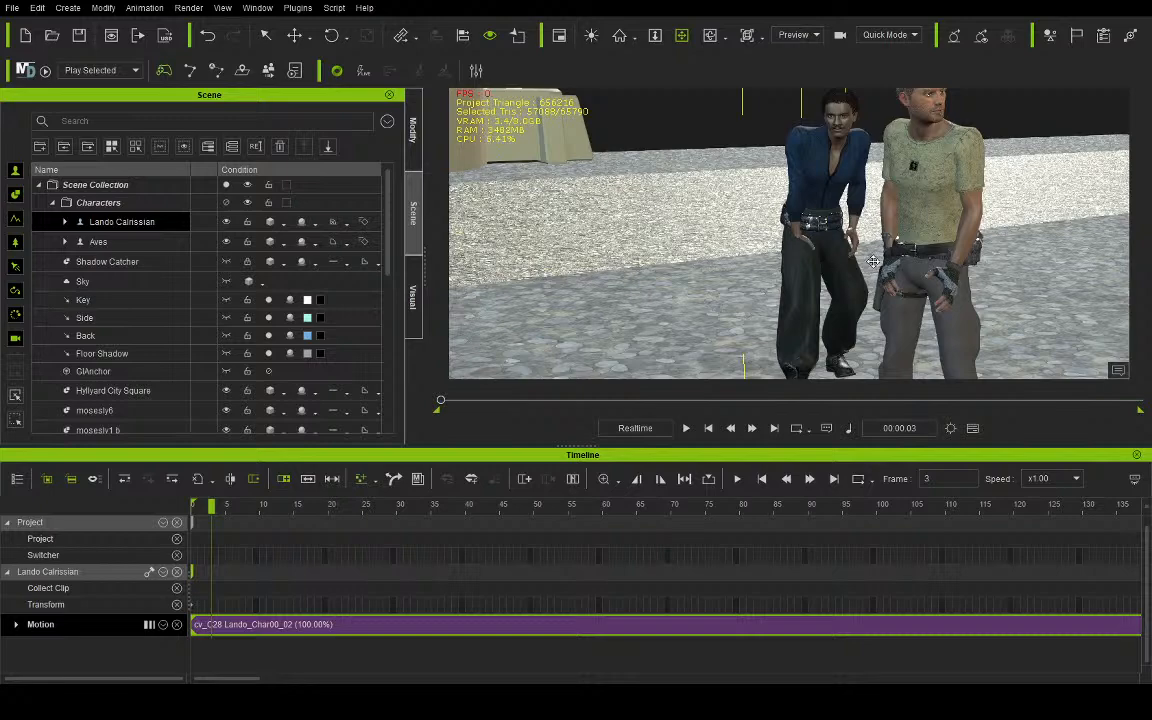
right_drag(966, 258, 913, 263)
right_drag(1038, 253, 1104, 254)
right_drag(715, 214, 594, 203)
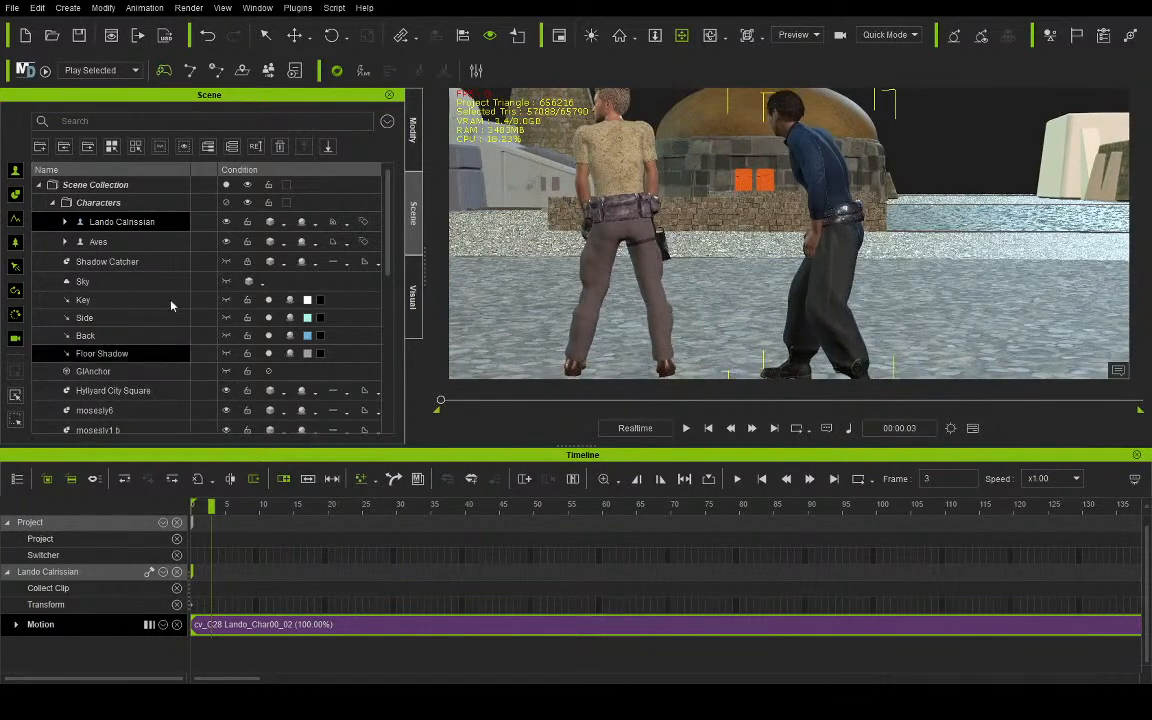
click(100, 241)
mouse_move(218, 512)
mouse_down()
mouse_move(169, 503)
mouse_move(215, 507)
mouse_up()
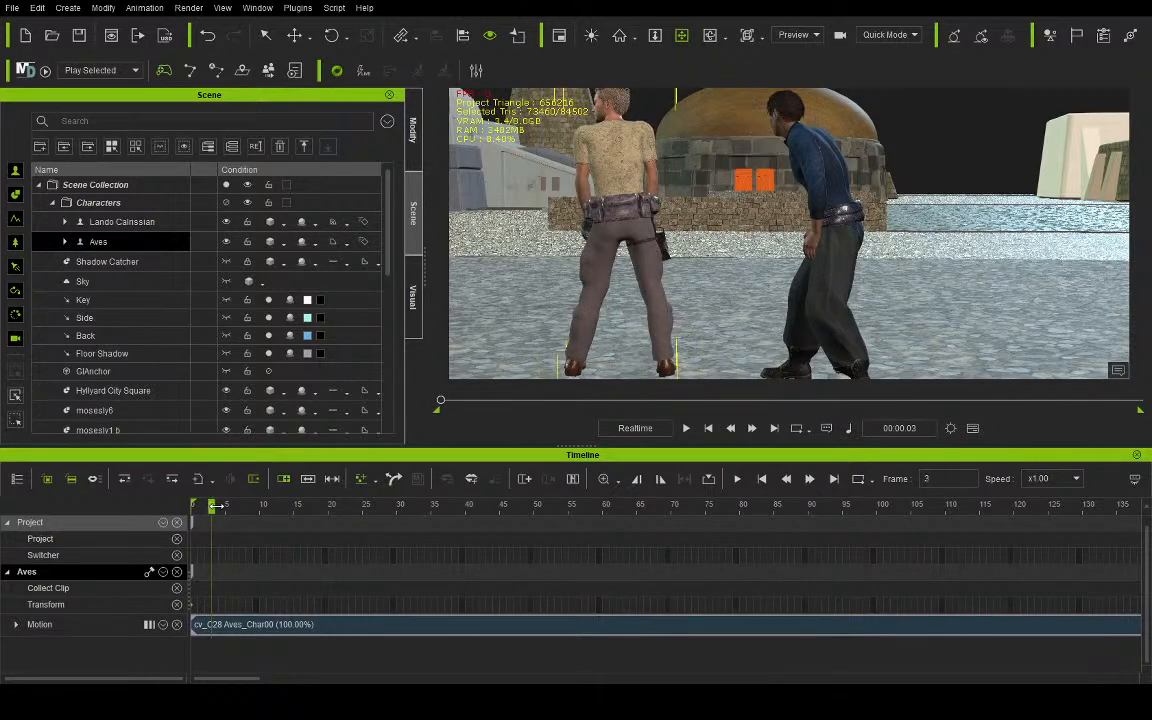
click(214, 628)
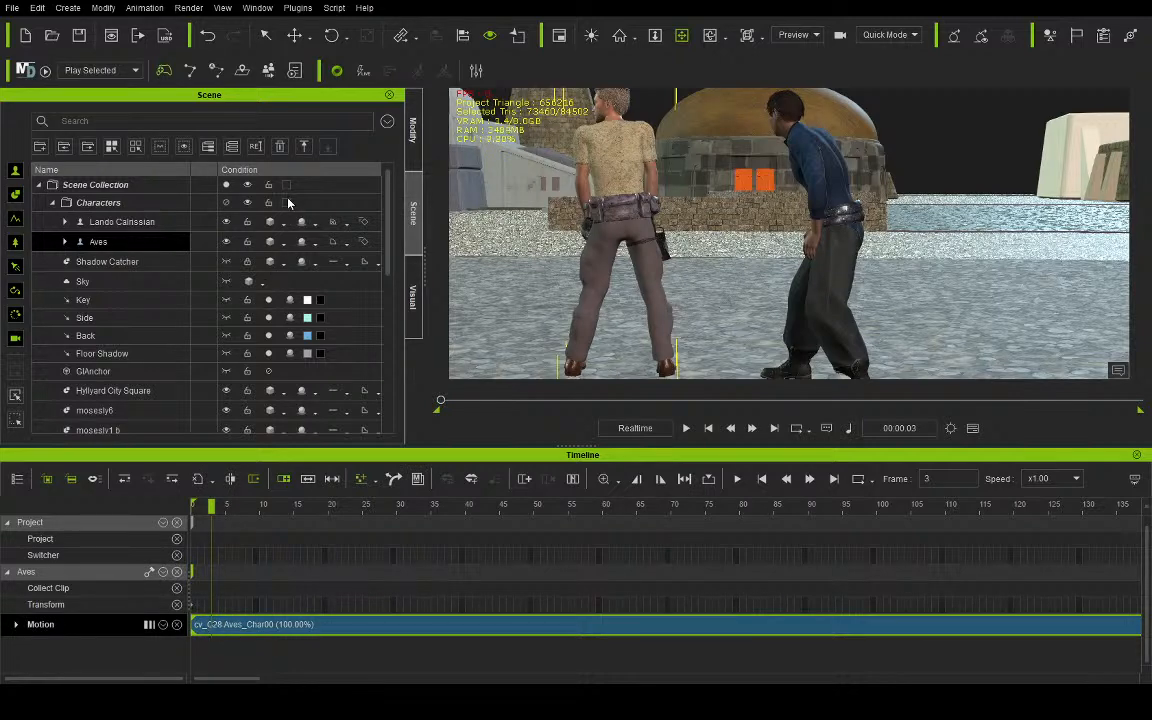
click(288, 199)
click(204, 629)
key(Delete)
drag(278, 631, 222, 625)
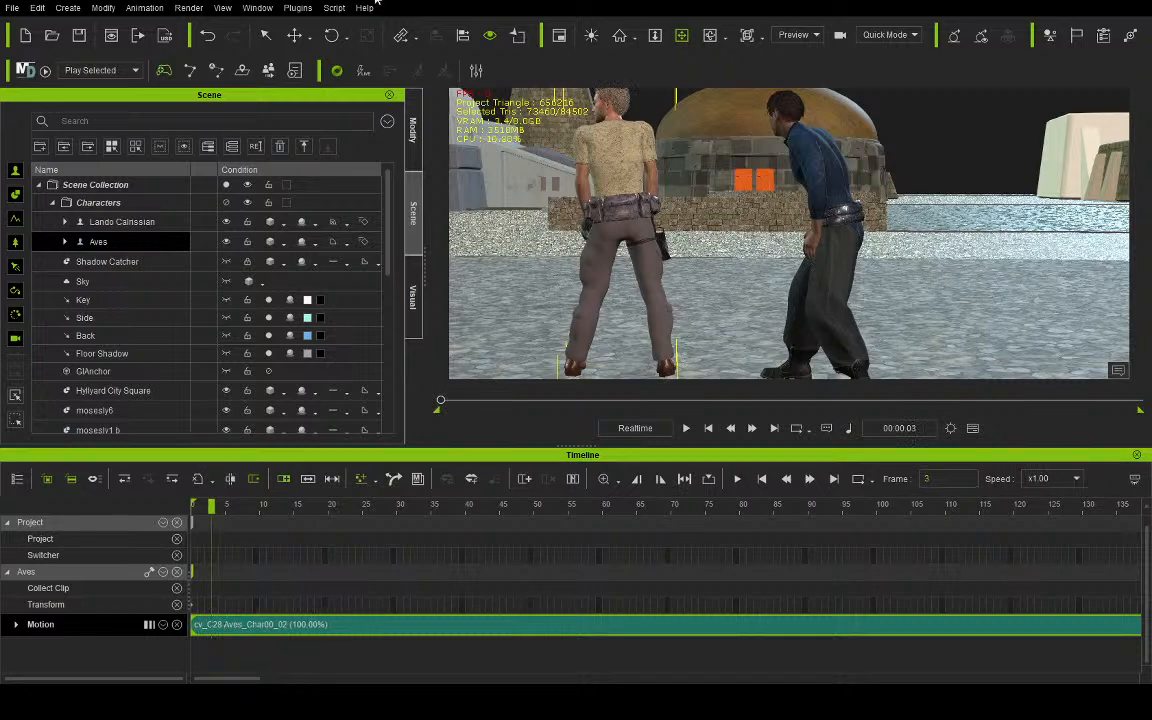
- Rotate Aves about his vertical axis at frame 3 so his animated pose faces Lando Calrissian
click(335, 37)
scroll(583, 242, down, 3)
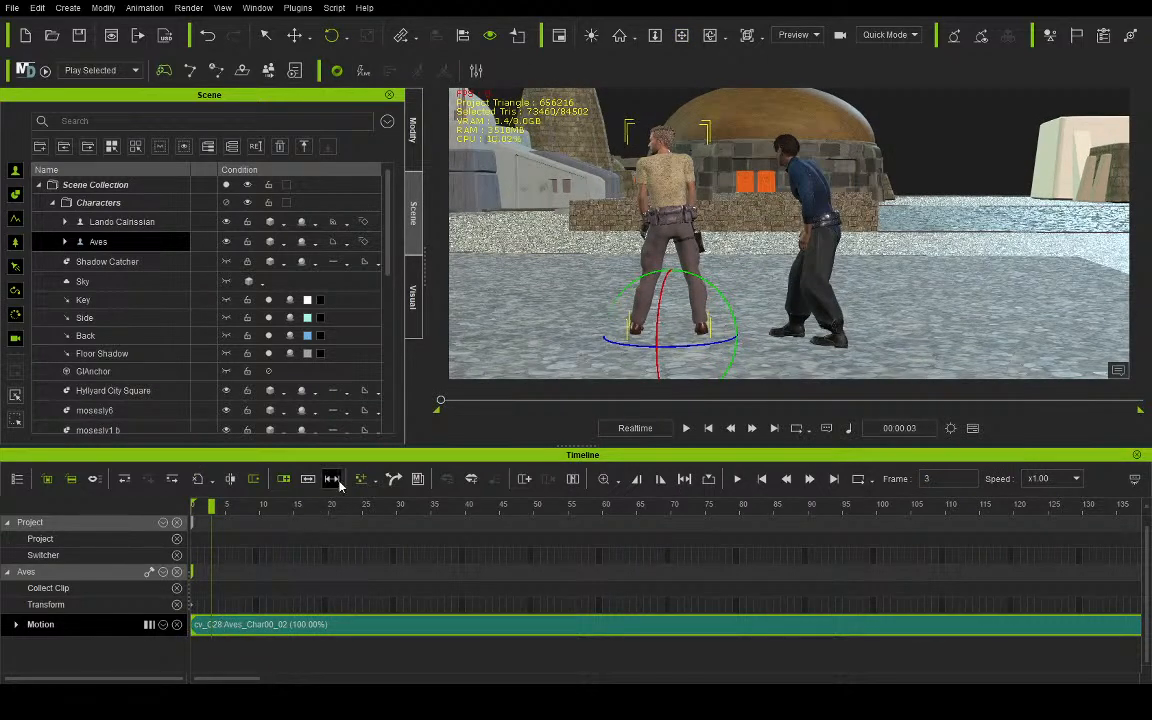
drag(709, 344, 557, 319)
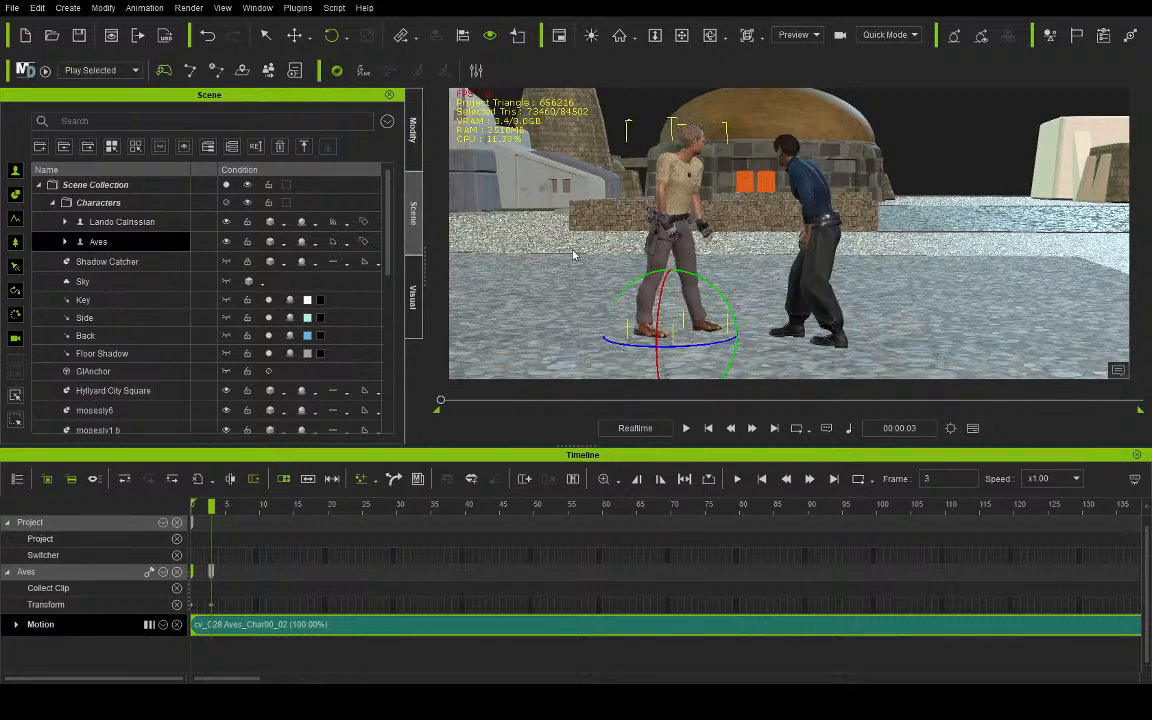
- Move Aves's transform key from frame 3 to frame 0 and play the scene's animation
drag(211, 572, 126, 581)
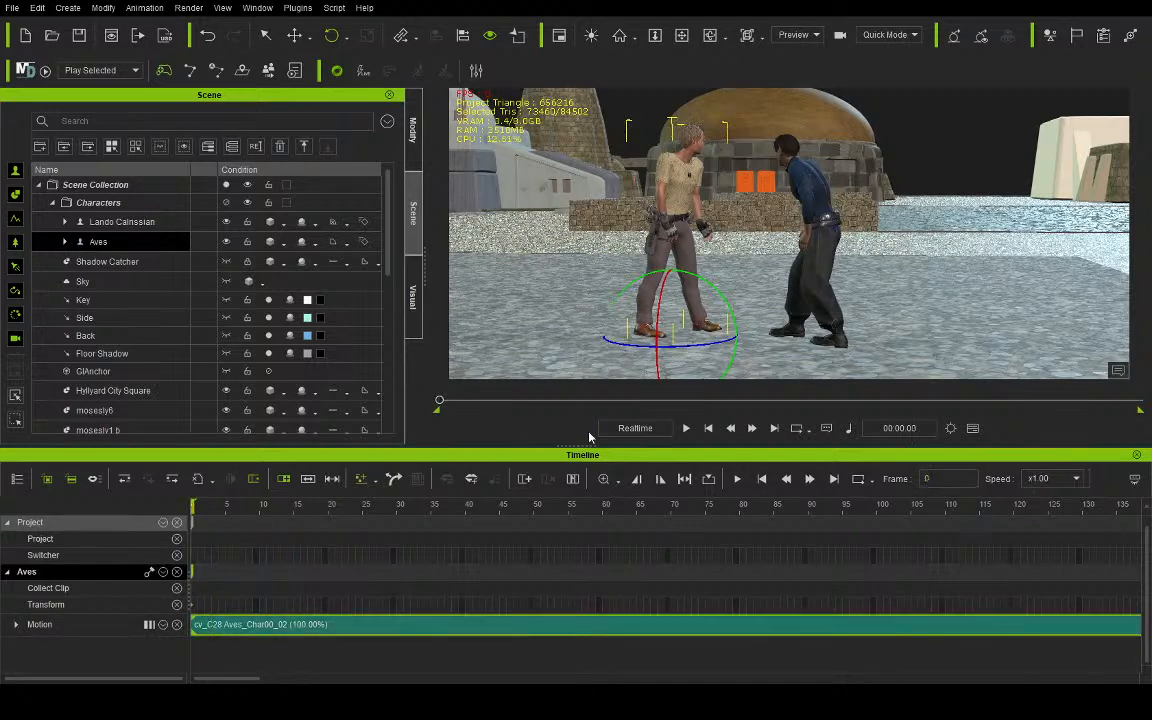
click(686, 428)
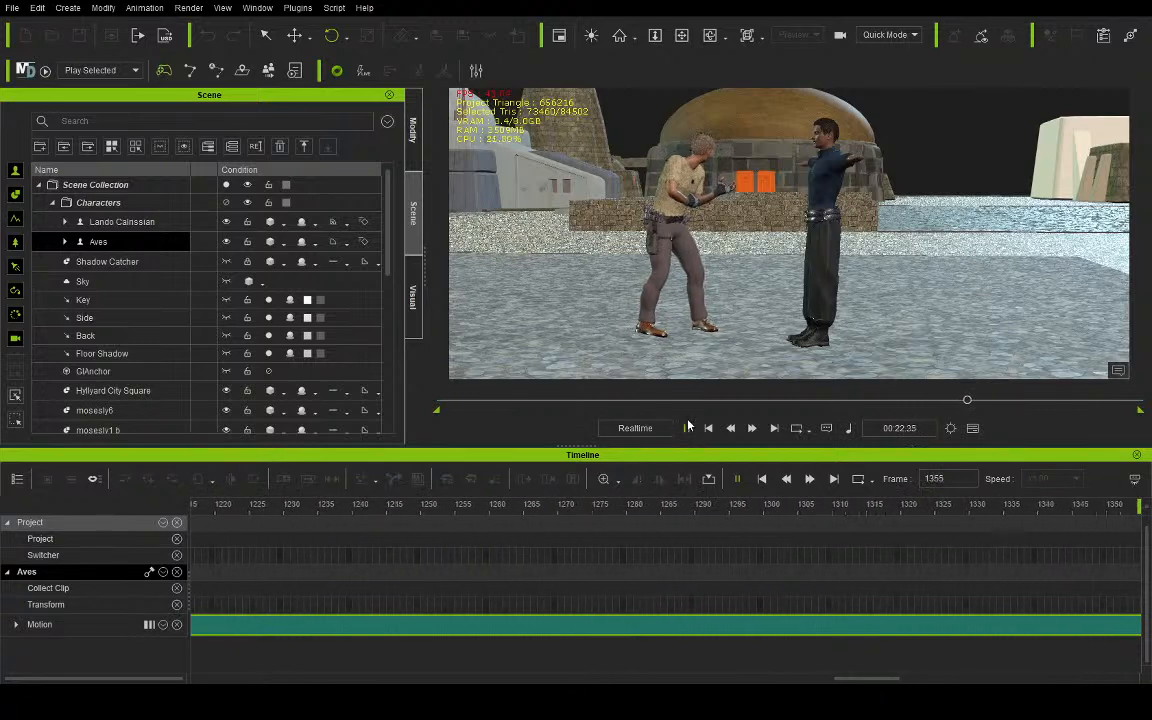
- Stop playback, split Lando Calrissian's motion clip at frame 573 and delete the trailing piece
click(687, 428)
click(125, 222)
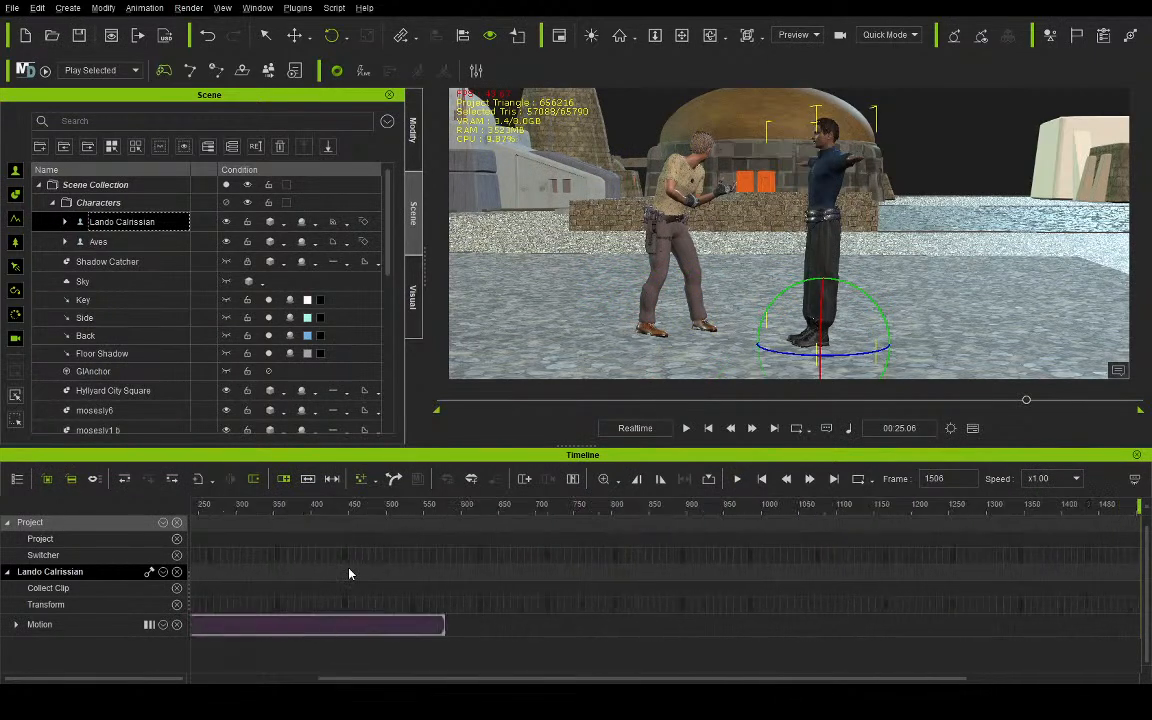
click(427, 507)
scroll(401, 555, up, 5)
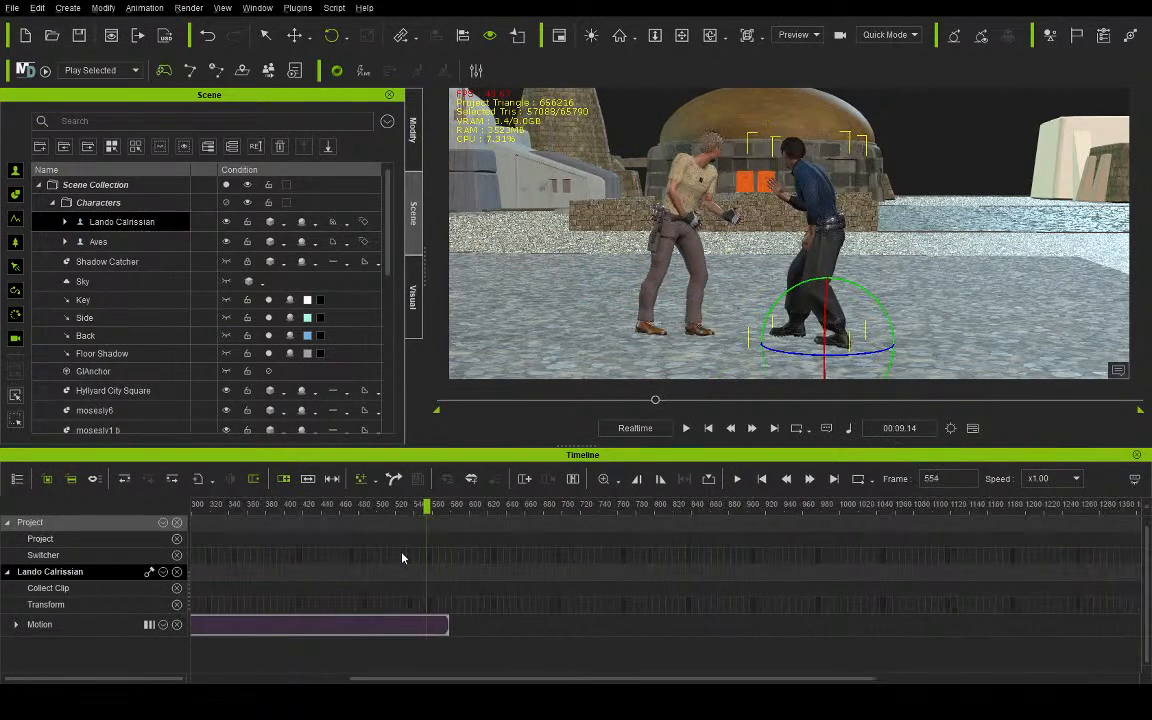
scroll(523, 557, up, 4)
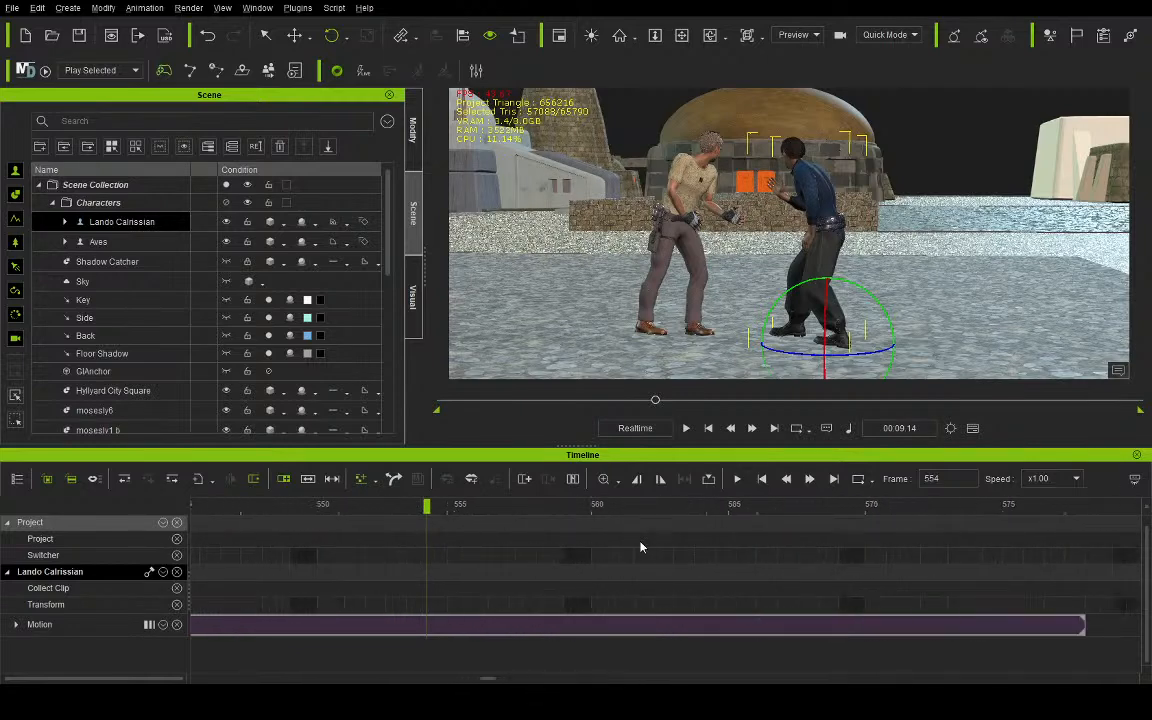
drag(915, 511, 1008, 527)
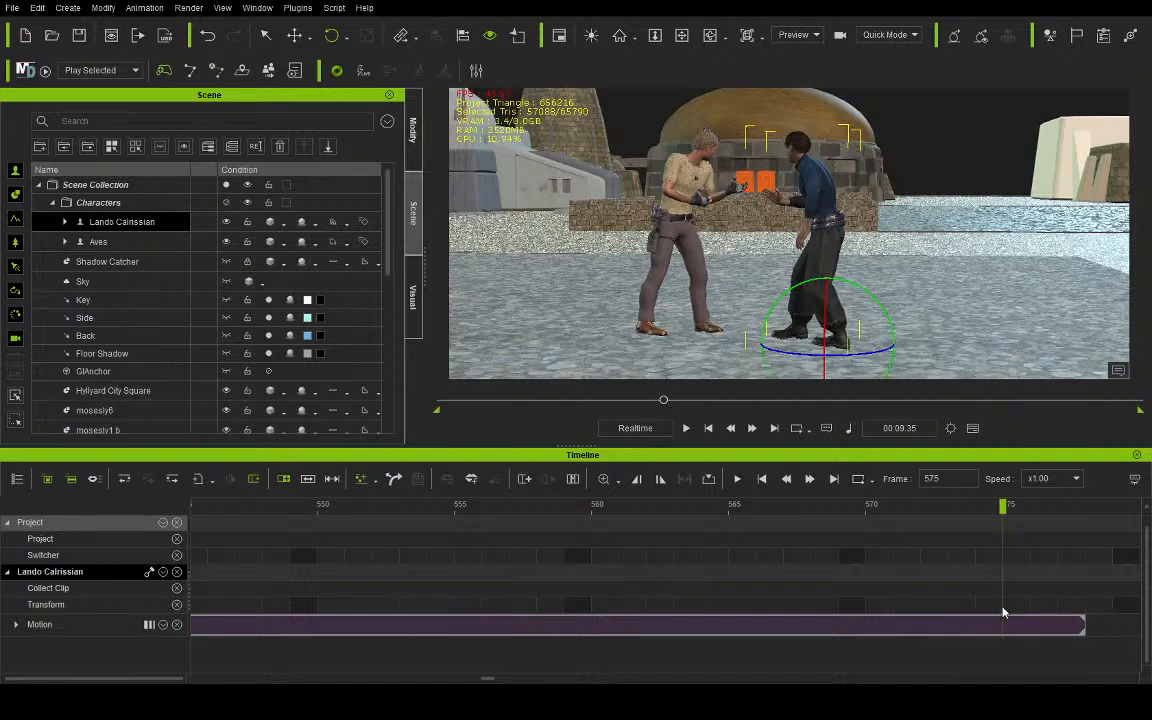
drag(997, 508, 977, 508)
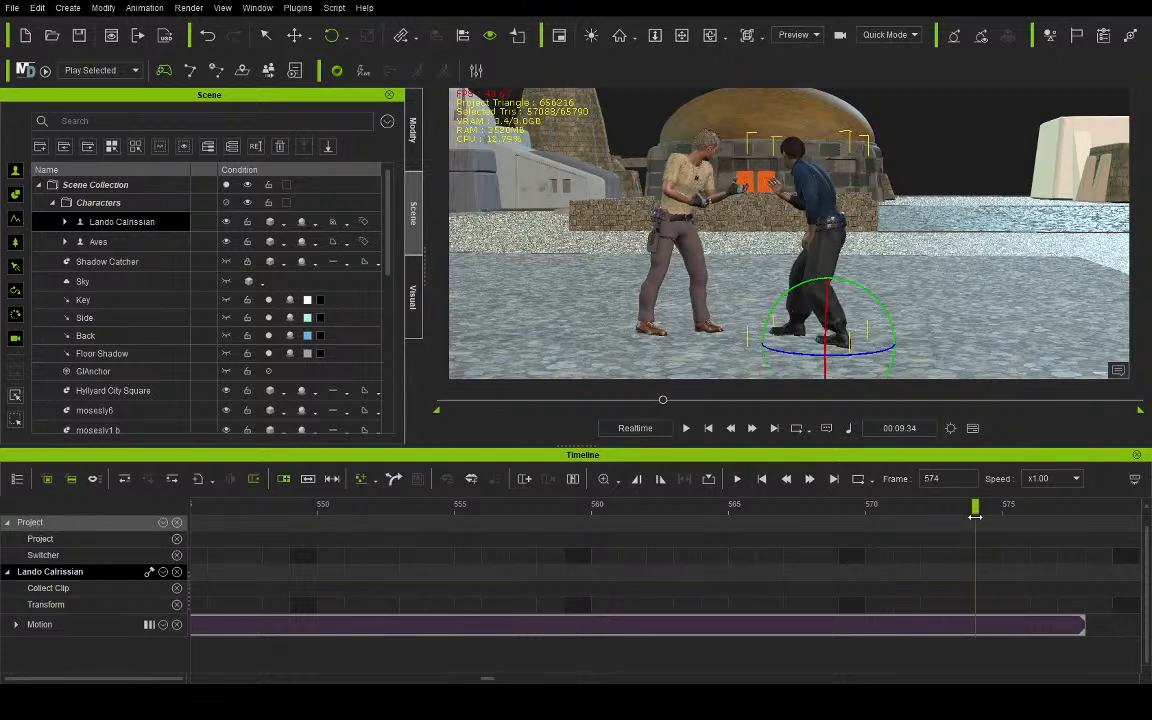
click(975, 627)
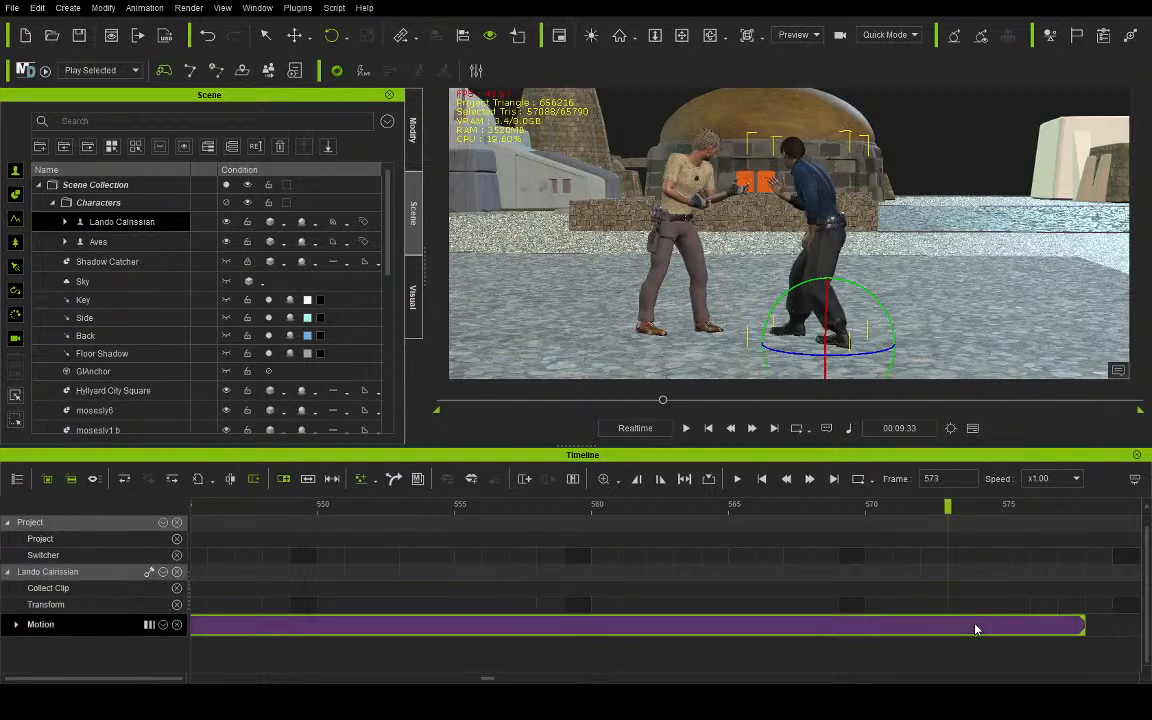
key(ctrl+b)
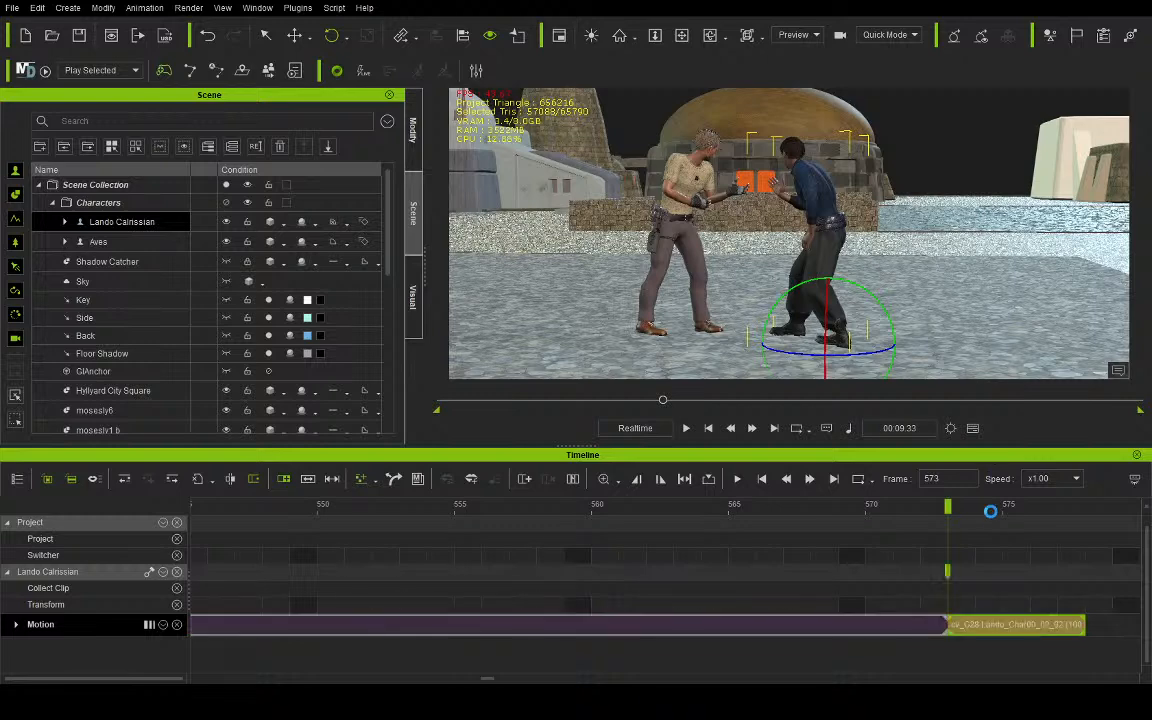
key(Delete)
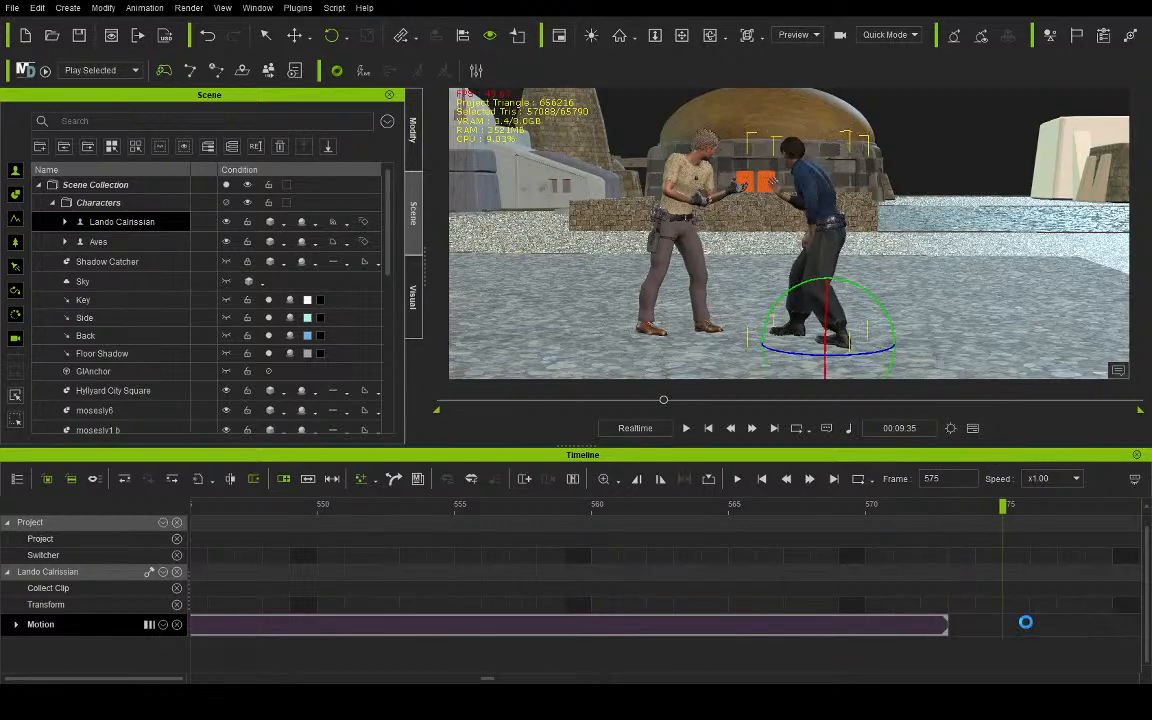
click(730, 428)
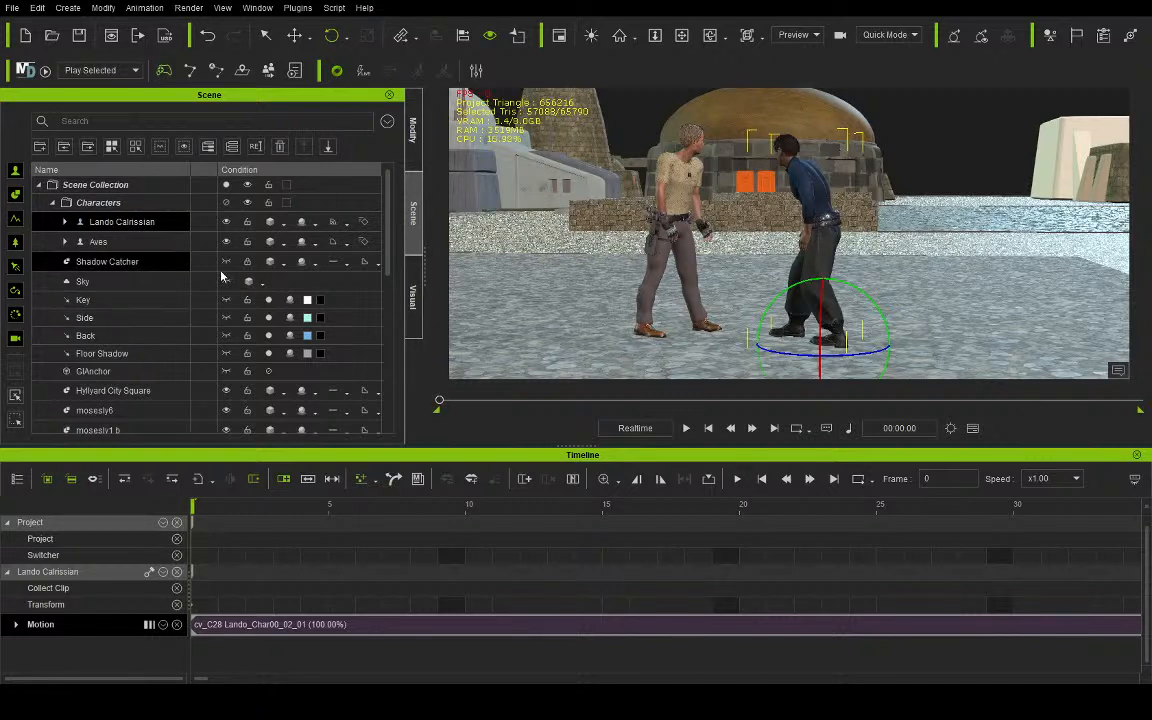
- Try trimming Aves's motion clip by splitting it at frame 147, deleting the leading piece and shifting the remainder to frame 0
click(166, 244)
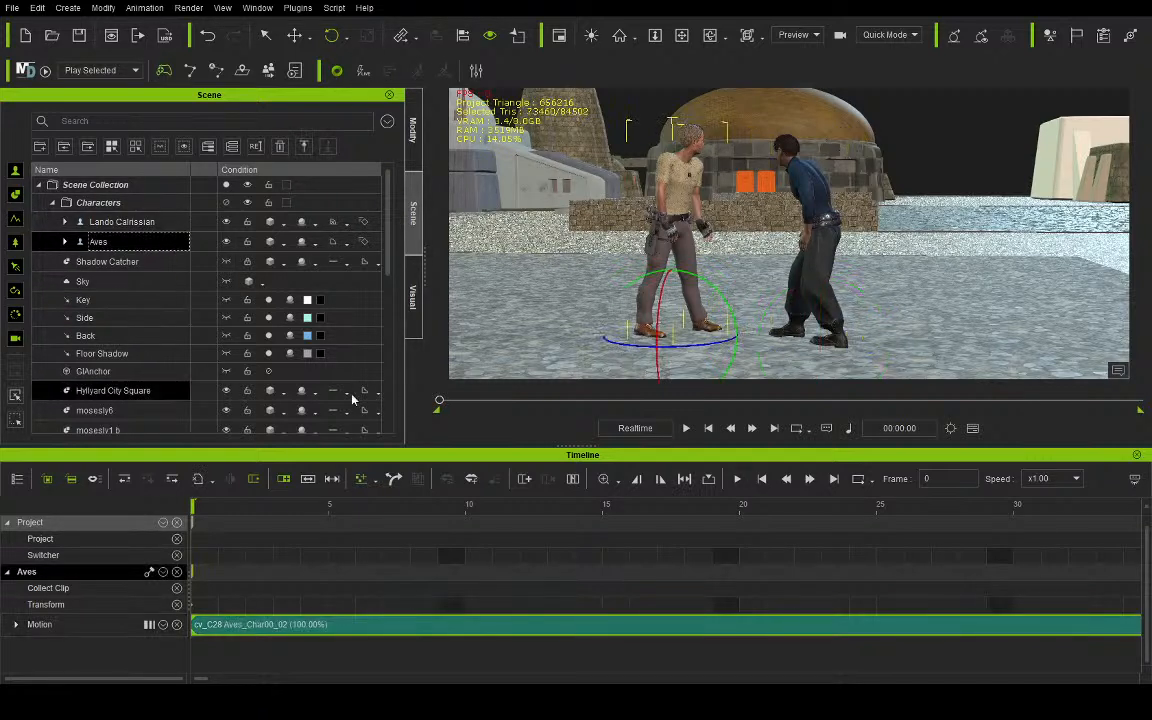
click(447, 405)
drag(447, 405, 568, 406)
scroll(449, 600, down, 3)
scroll(449, 600, down, 5)
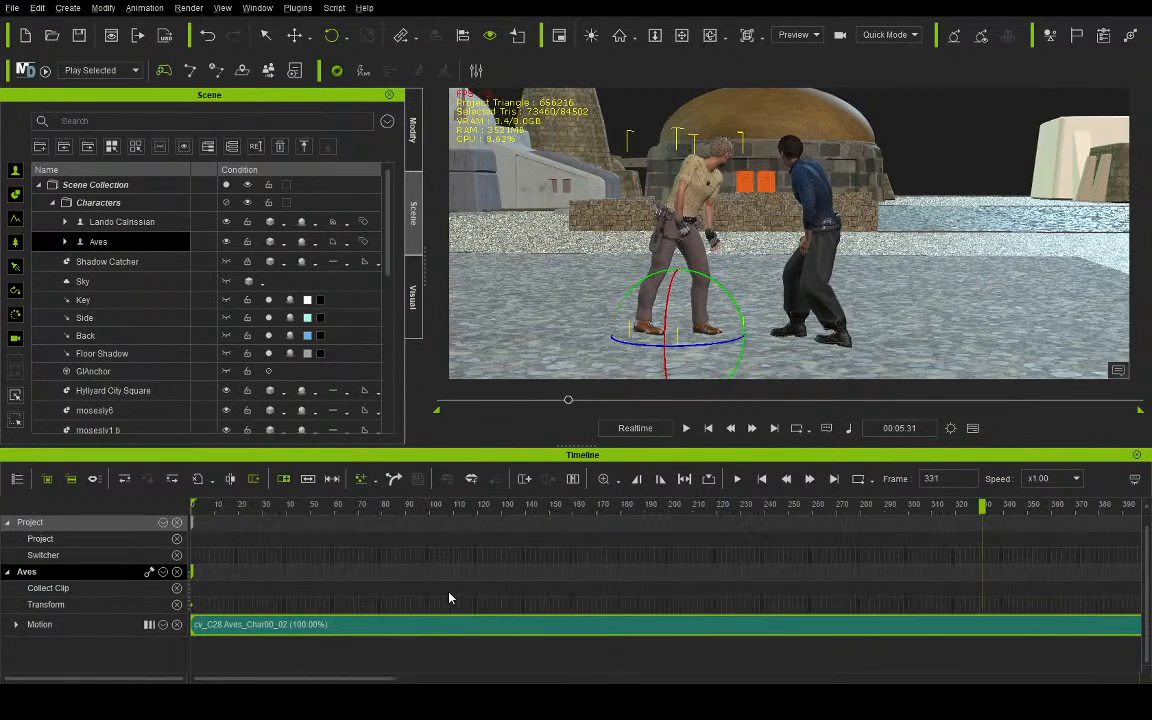
drag(240, 505, 290, 506)
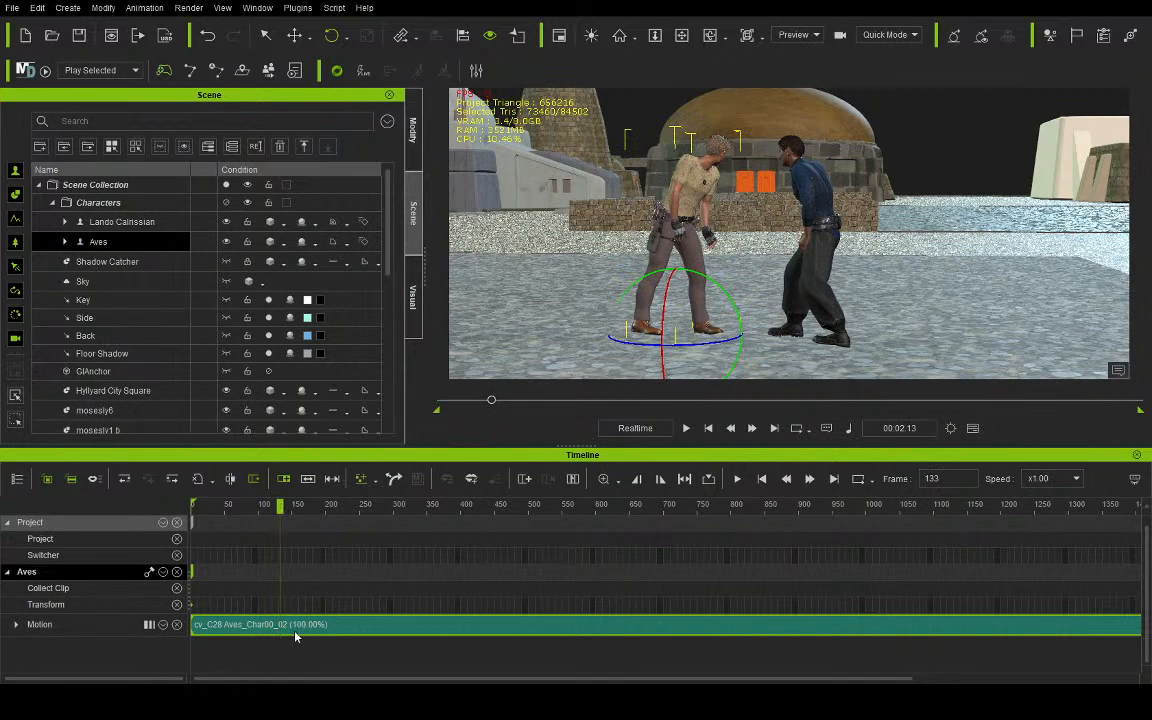
click(291, 628)
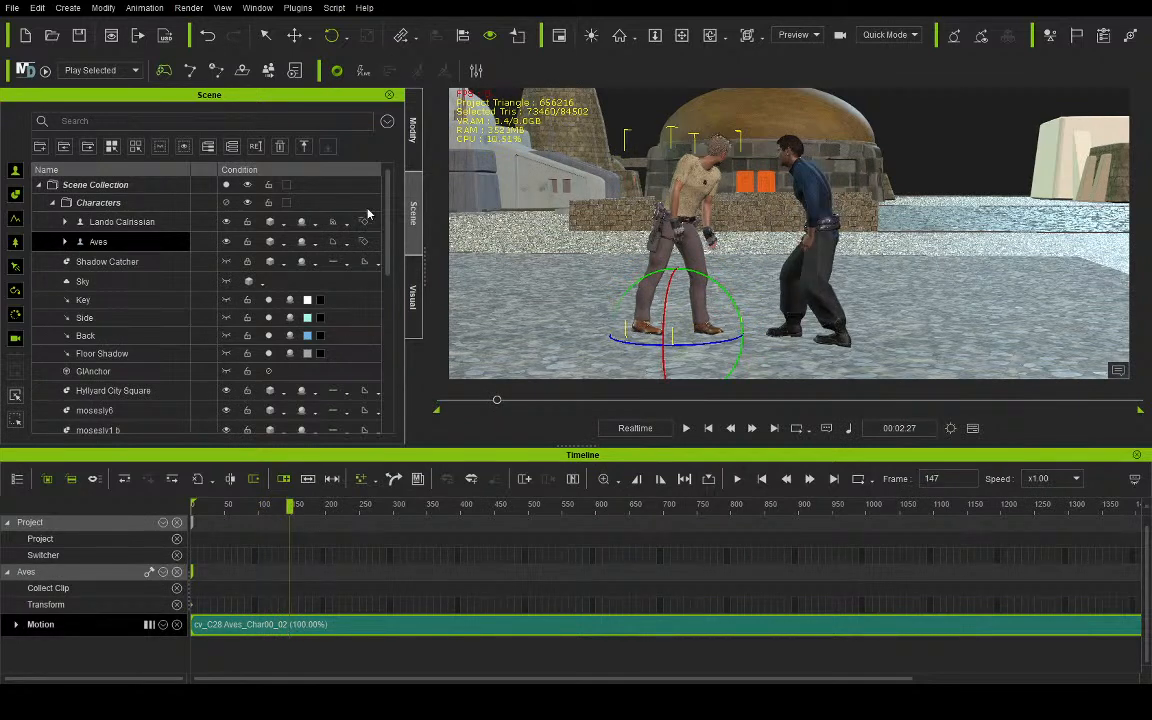
key(ctrl+b)
click(250, 629)
key(Delete)
drag(363, 629, 172, 595)
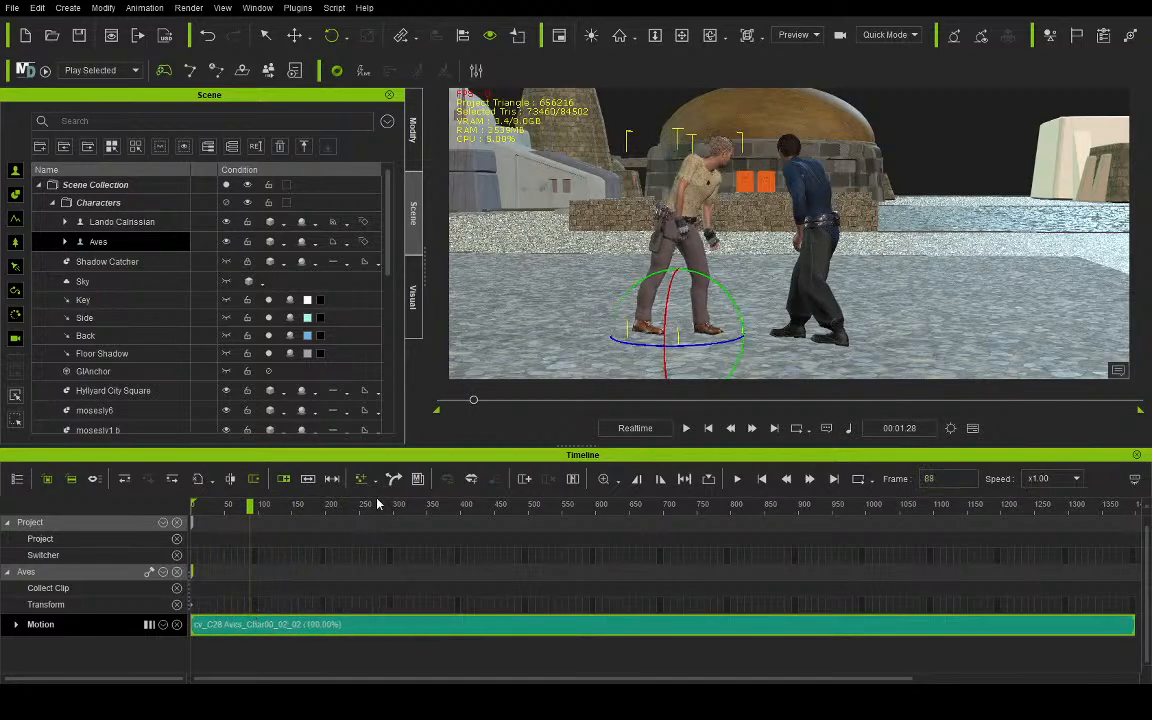
drag(360, 505, 489, 522)
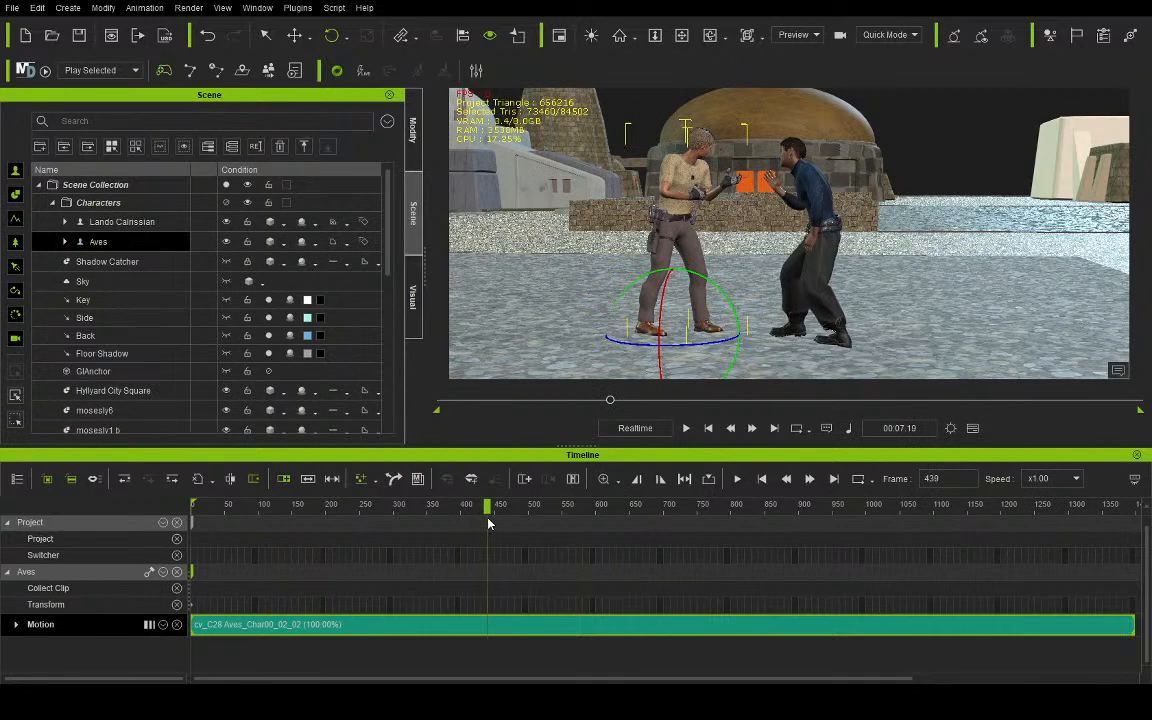
key(ctrl+z)
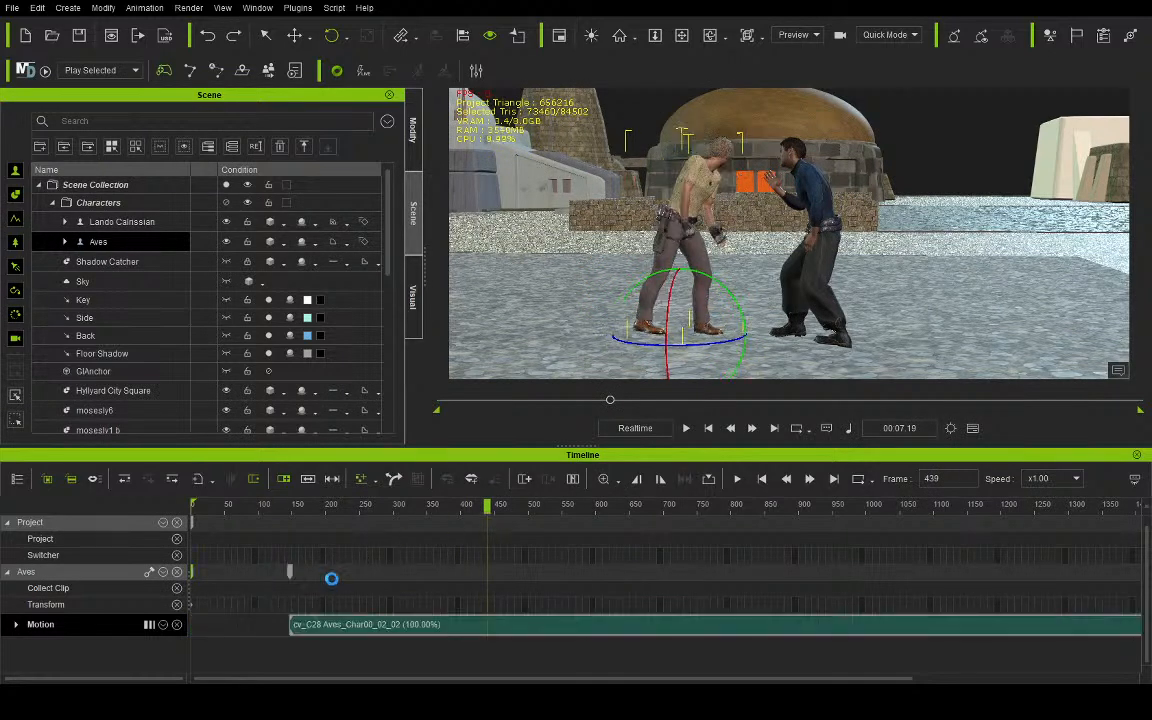
key(ctrl+y)
- Split Aves's motion clip at frame 100, delete the leading piece and shift the remaining clip to frame 0
drag(230, 513, 258, 514)
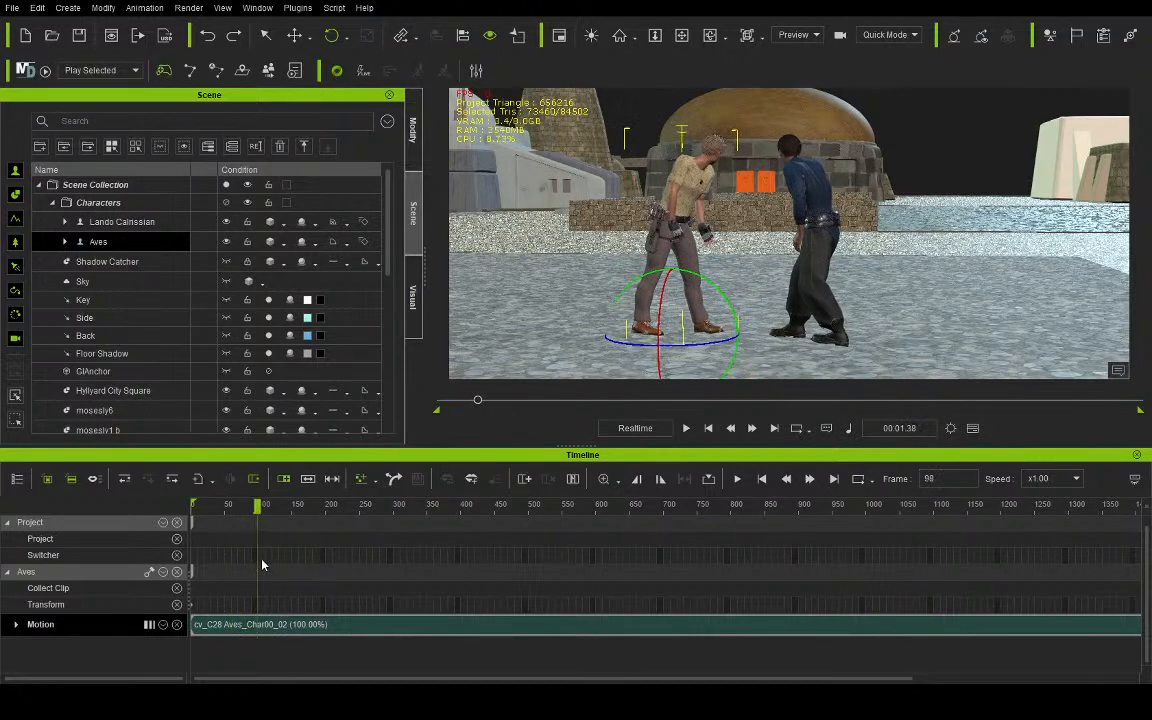
click(260, 624)
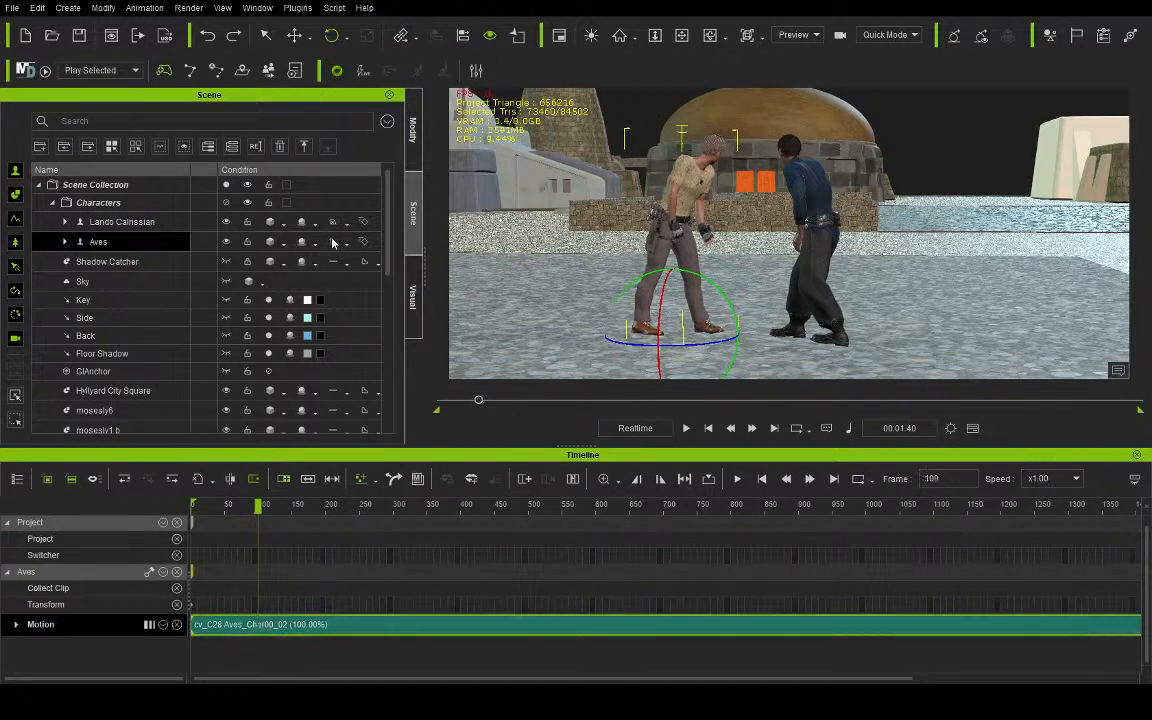
key(ctrl+b)
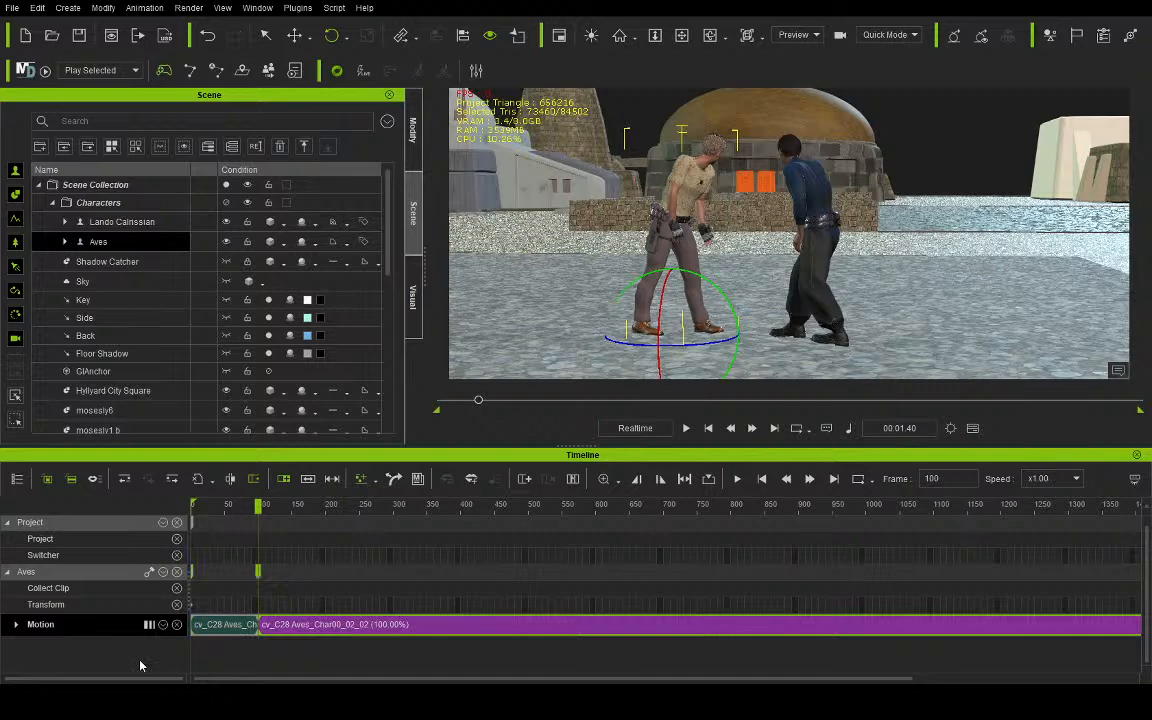
click(202, 629)
key(Delete)
drag(340, 626, 238, 620)
click(195, 608)
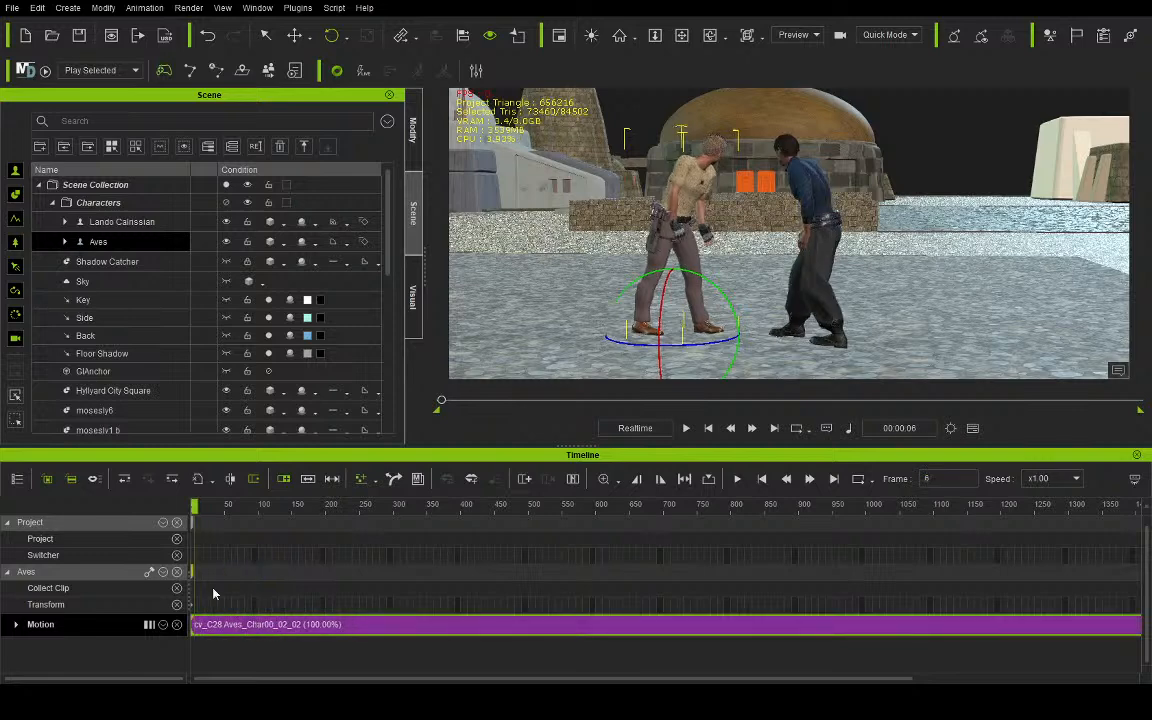
- Set the end of the playback range to frame 545 and go to the range's last frame
drag(249, 506, 561, 551)
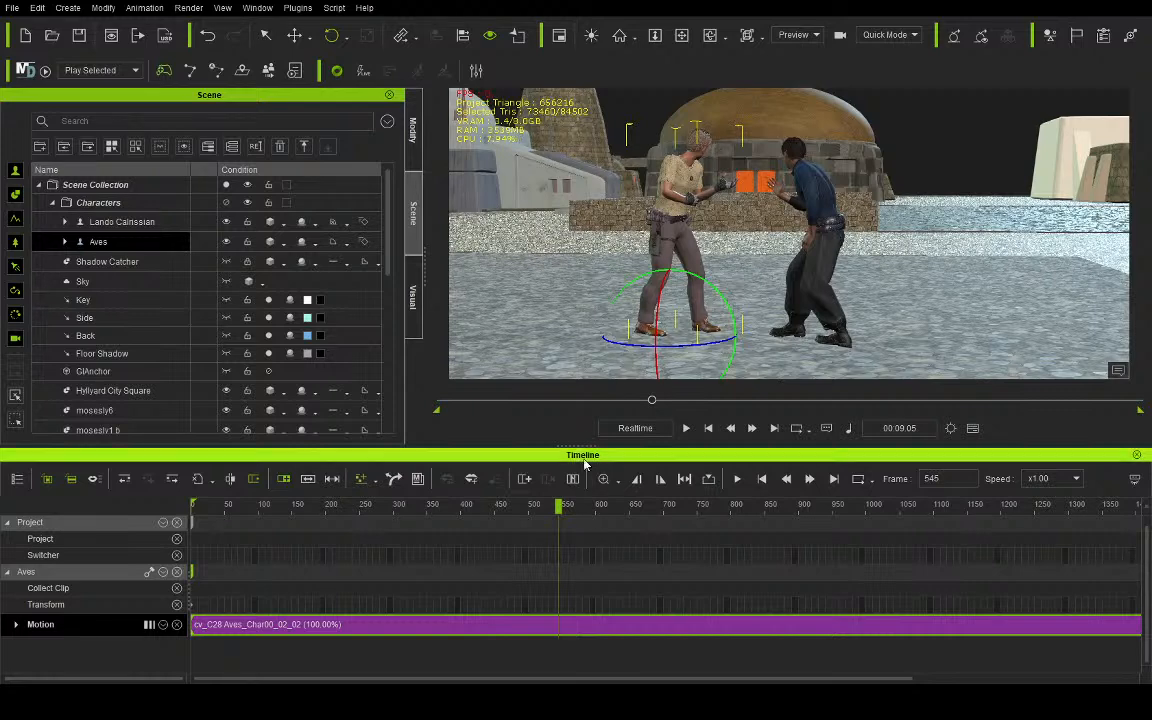
mouse_move(560, 512)
mouse_down()
mouse_move(581, 512)
mouse_move(553, 516)
mouse_up()
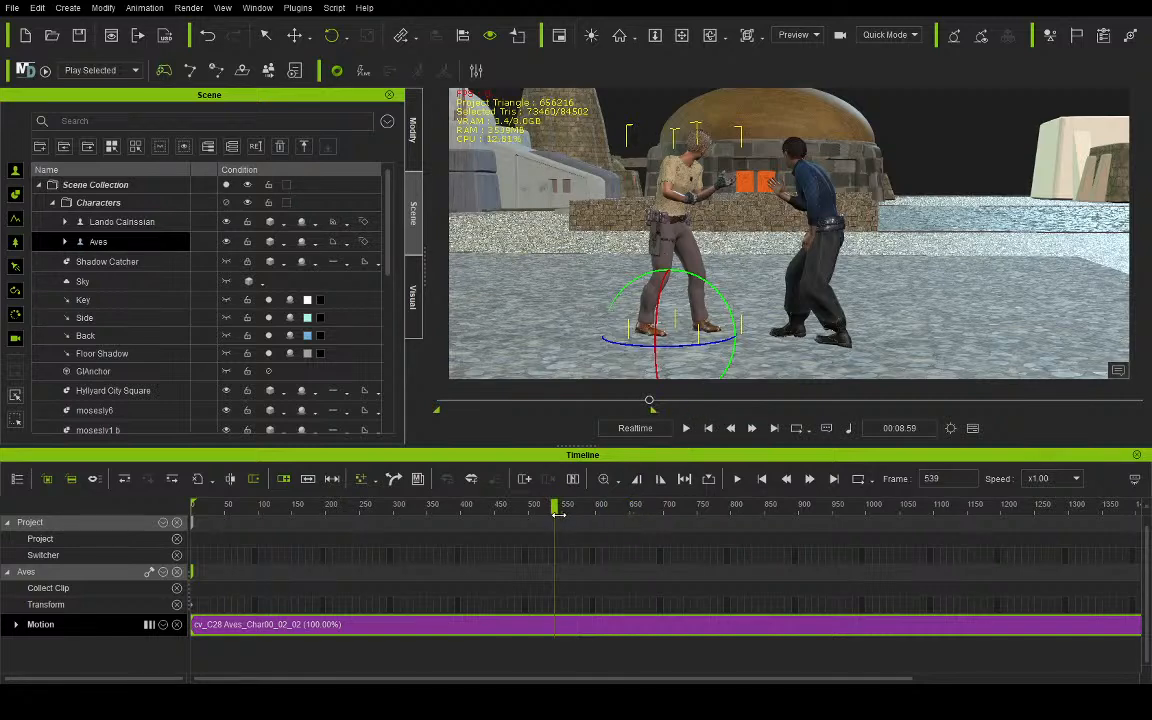
click(771, 429)
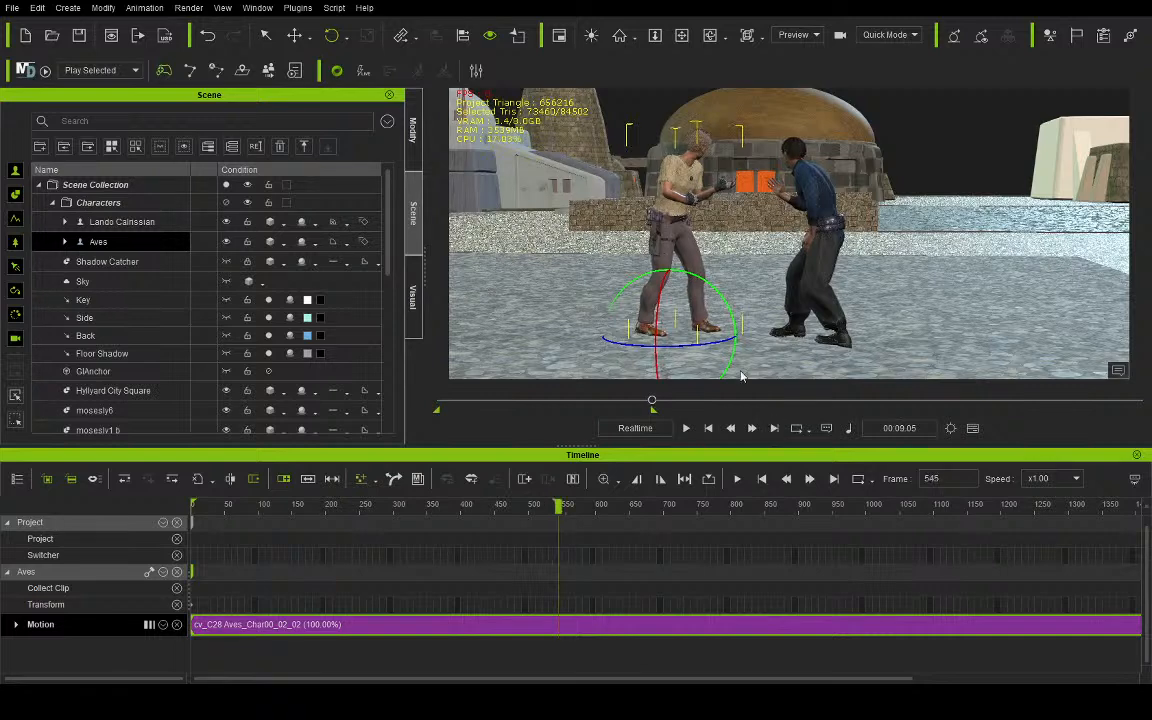
- Frame a close shot of both characters' upper bodies and create a camera from that view
scroll(737, 197, up, 5)
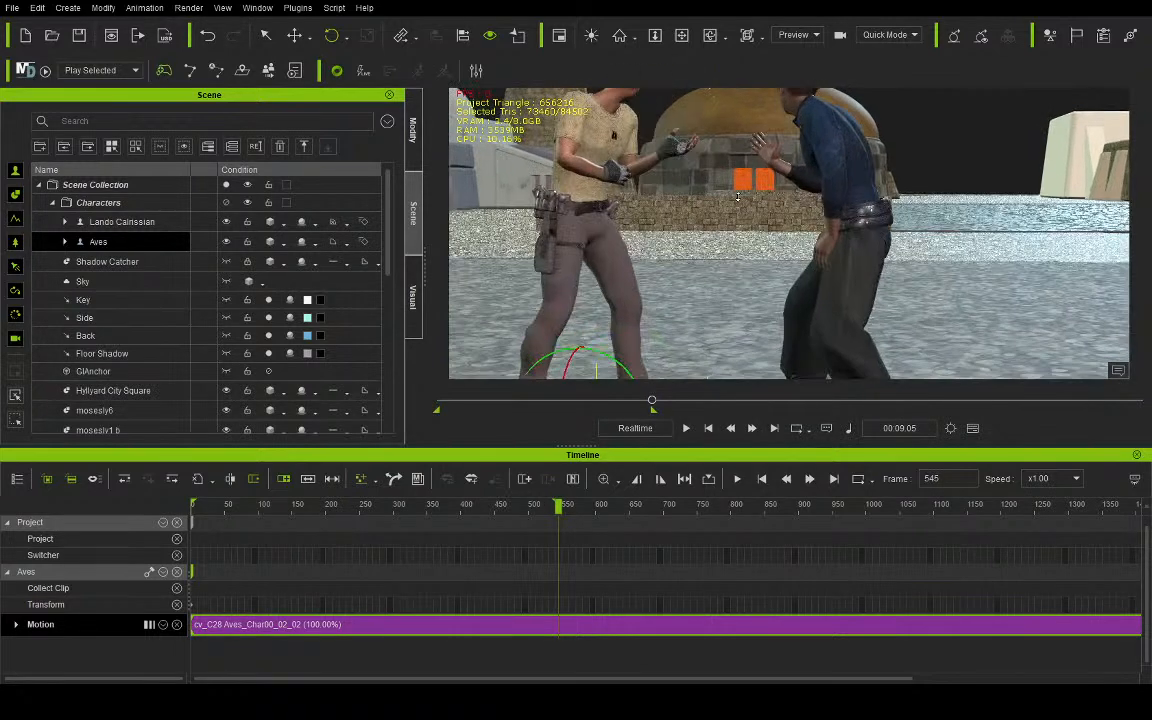
scroll(722, 215, up, 3)
click(681, 35)
right_drag(773, 300, 773, 290)
drag(773, 290, 772, 275)
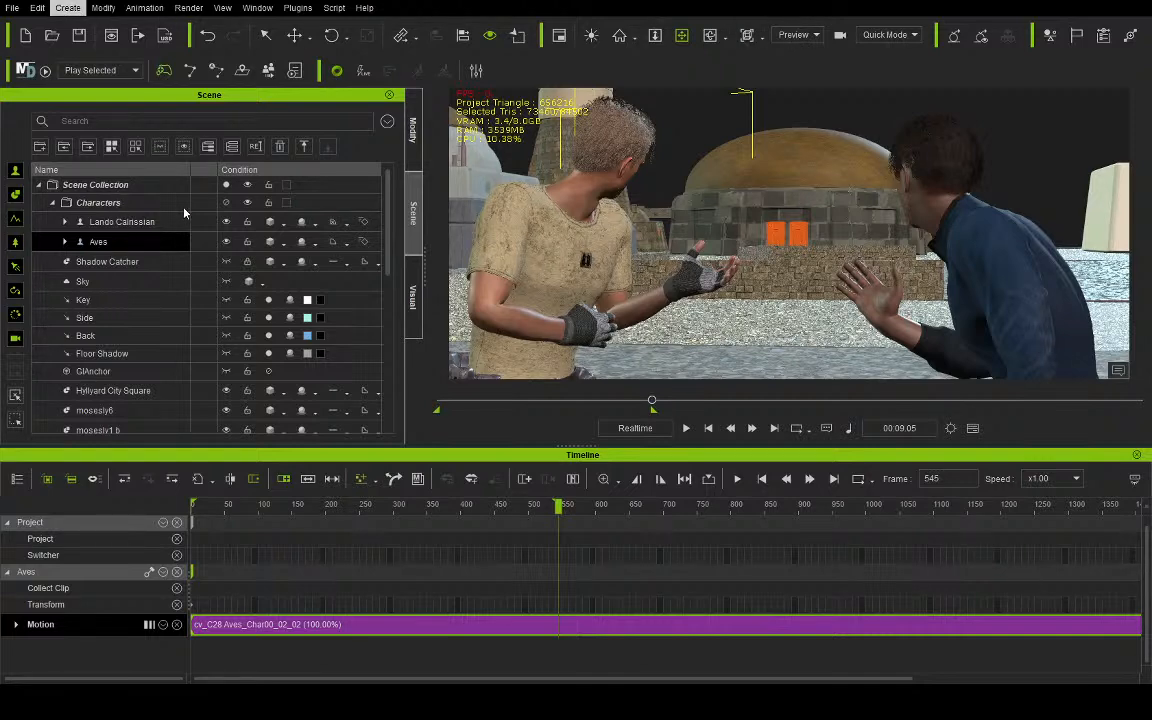
click(184, 209)
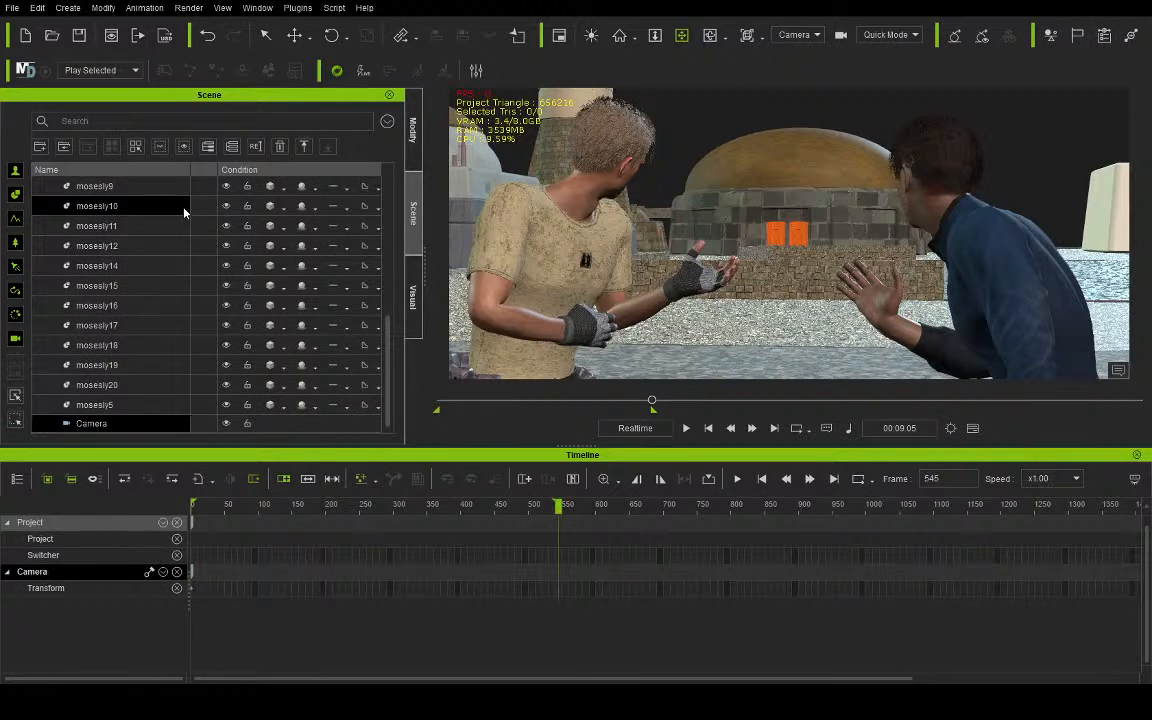
- Inspect the new camera's placement beside the characters in the Preview view, and return to the Camera view
click(798, 54)
right_drag(670, 260, 788, 300)
scroll(785, 256, down, 5)
right_drag(570, 185, 584, 264)
drag(826, 224, 503, 253)
right_drag(789, 217, 460, 245)
right_drag(622, 283, 915, 270)
drag(765, 255, 920, 273)
right_drag(720, 292, 907, 310)
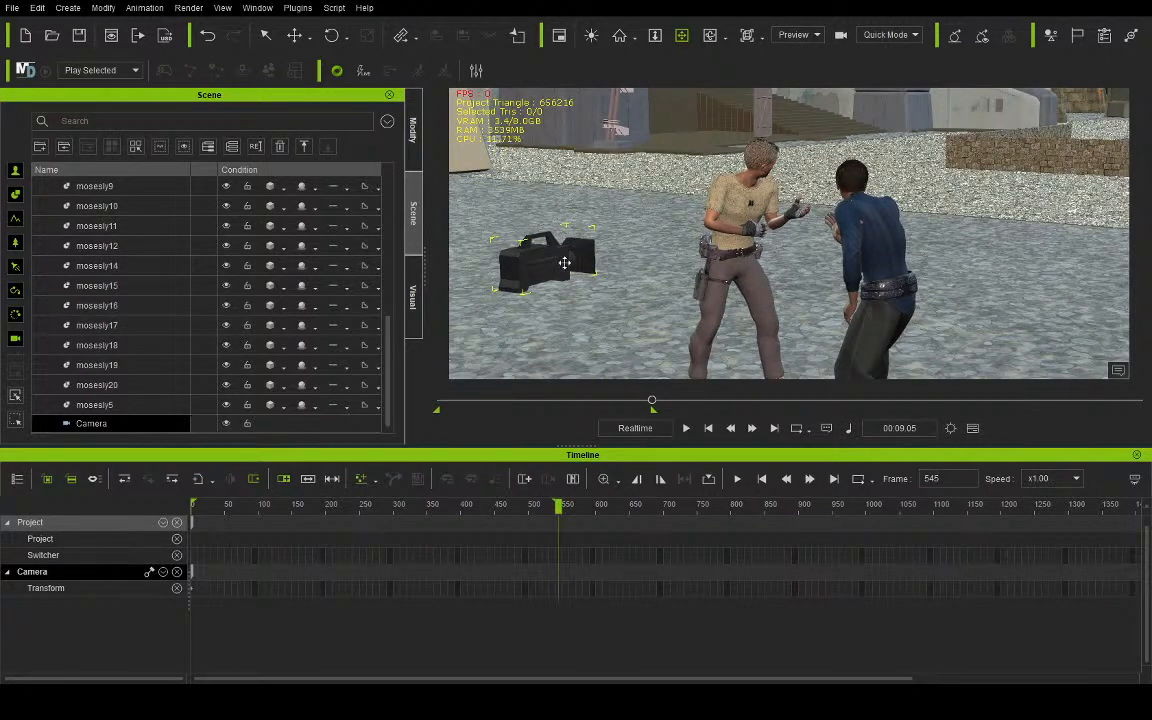
drag(692, 225, 659, 356)
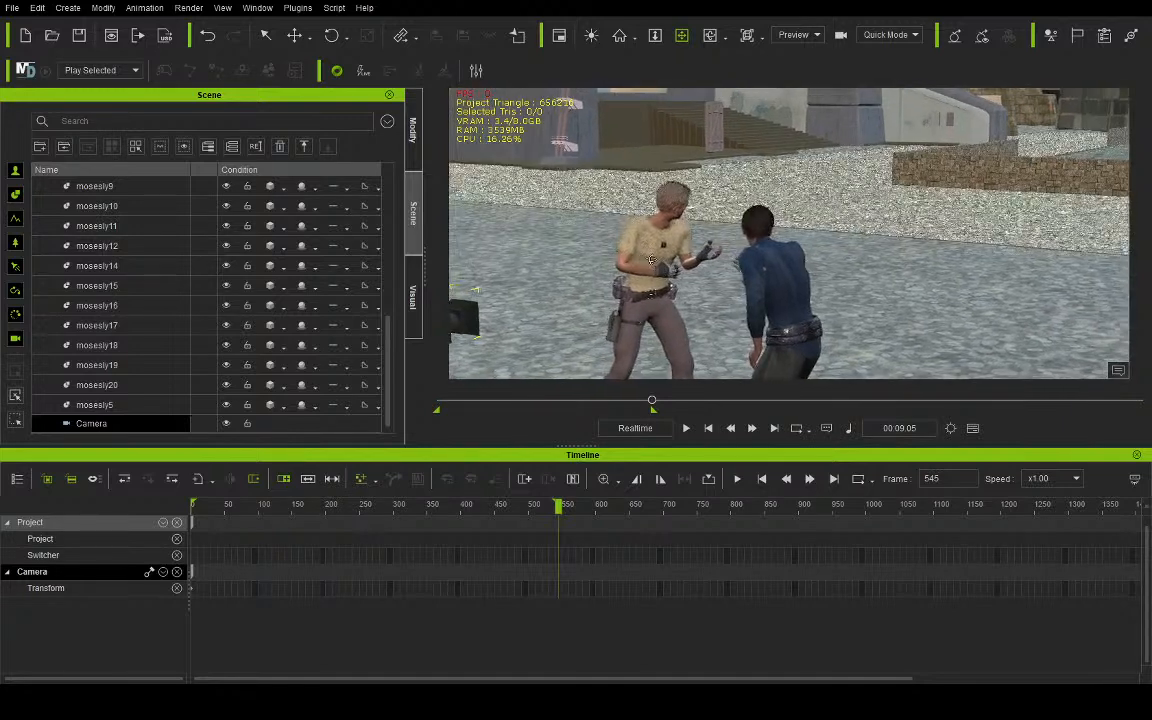
click(797, 35)
click(787, 72)
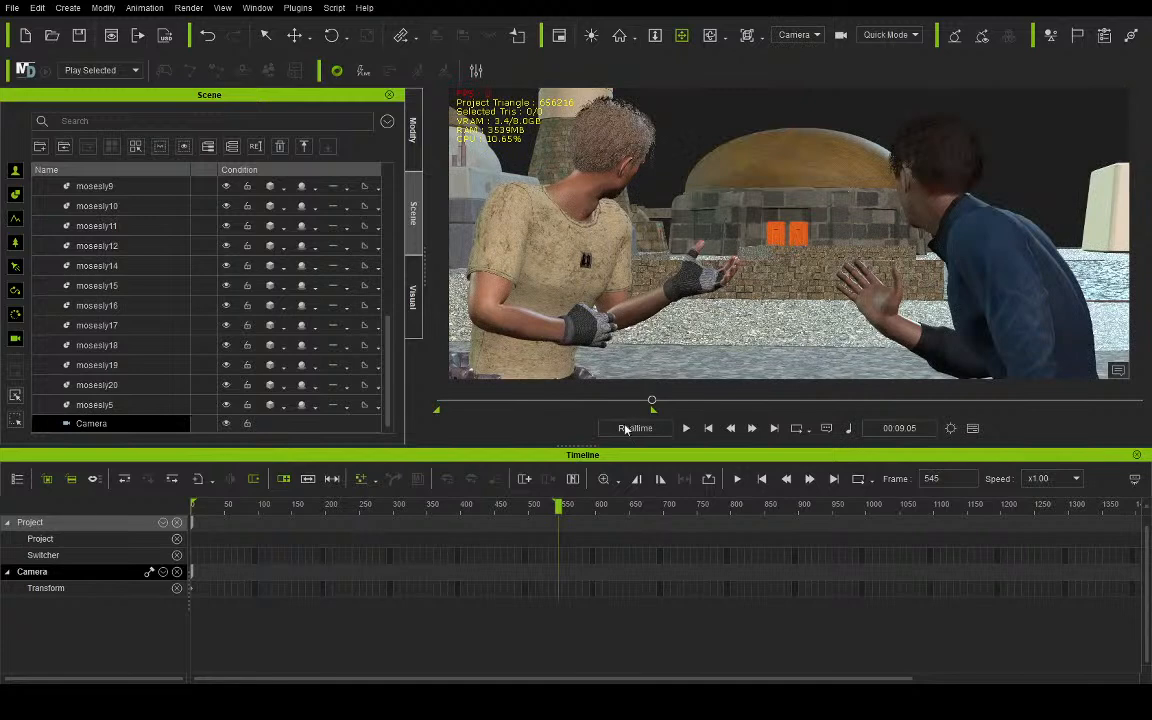
- Play the scene from frame 0 through the new camera and return to the start
drag(635, 406, 436, 410)
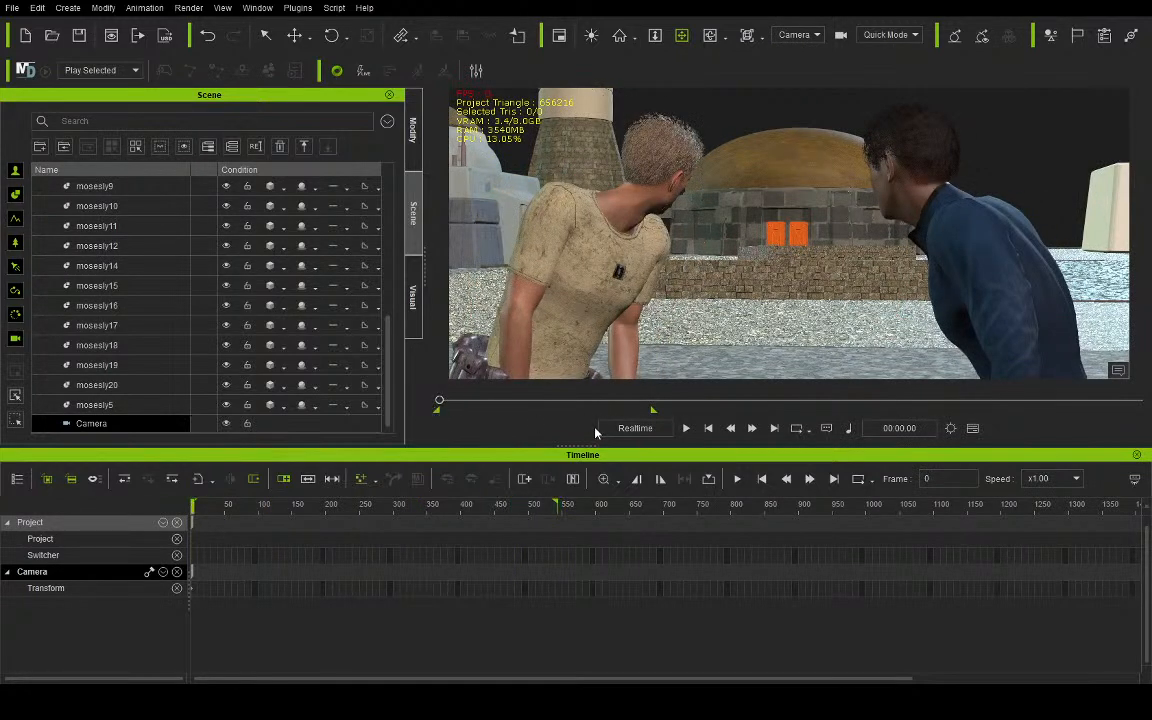
click(686, 428)
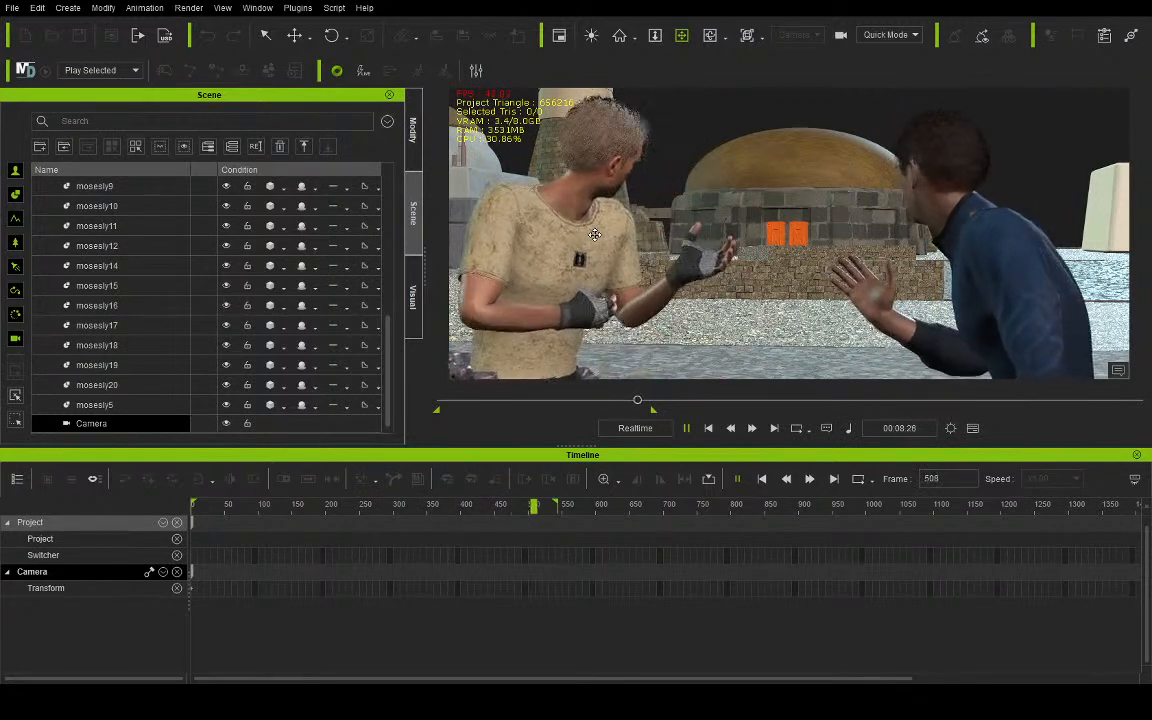
click(704, 430)
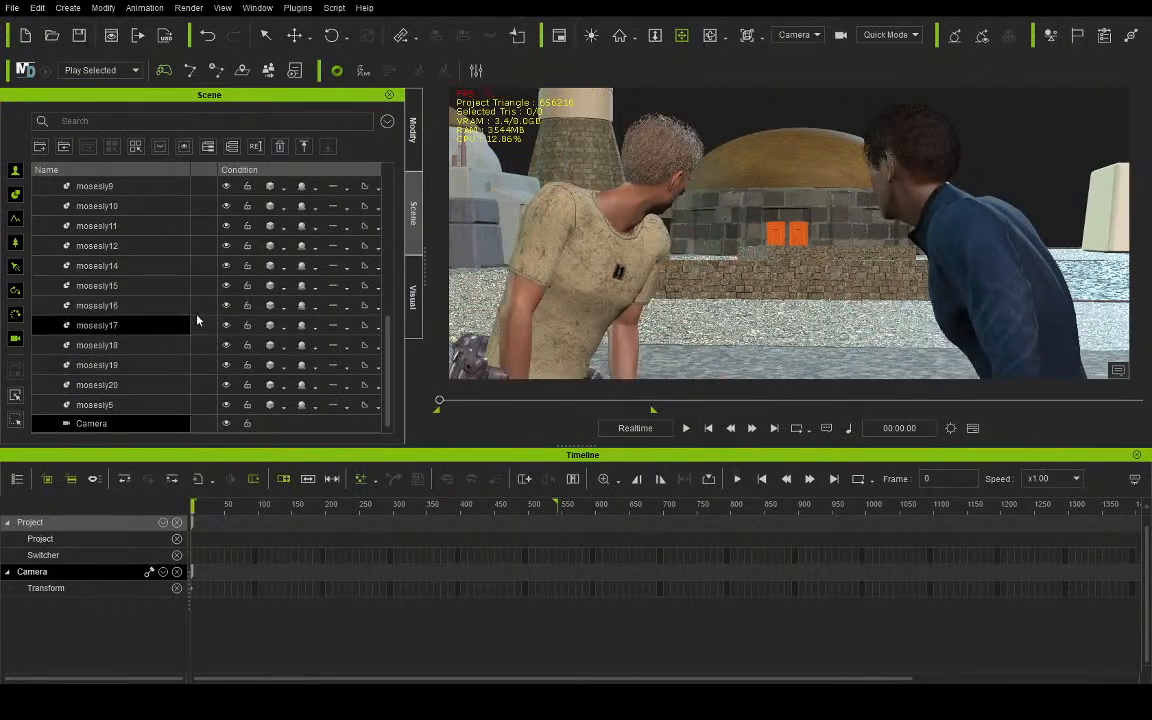
- Open Aves's motion layer for editing and rotate his head at frame 0 so he faces Lando Calrissian
scroll(150, 300, up, 5)
click(96, 241)
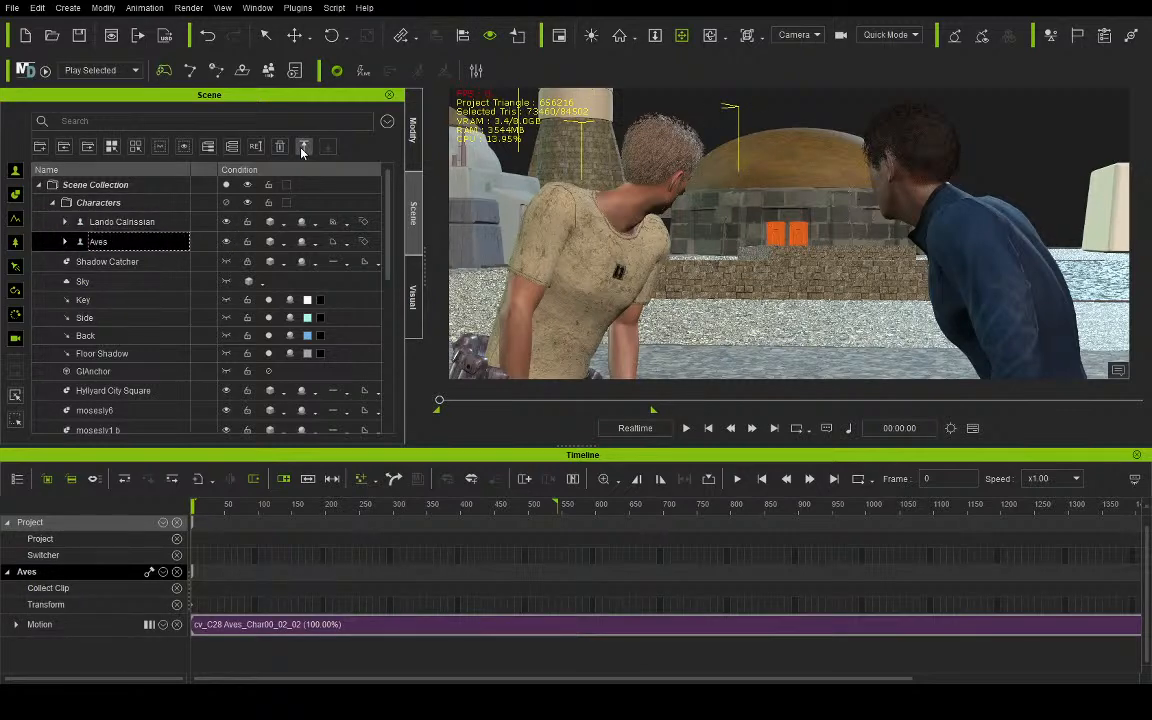
click(410, 145)
click(40, 115)
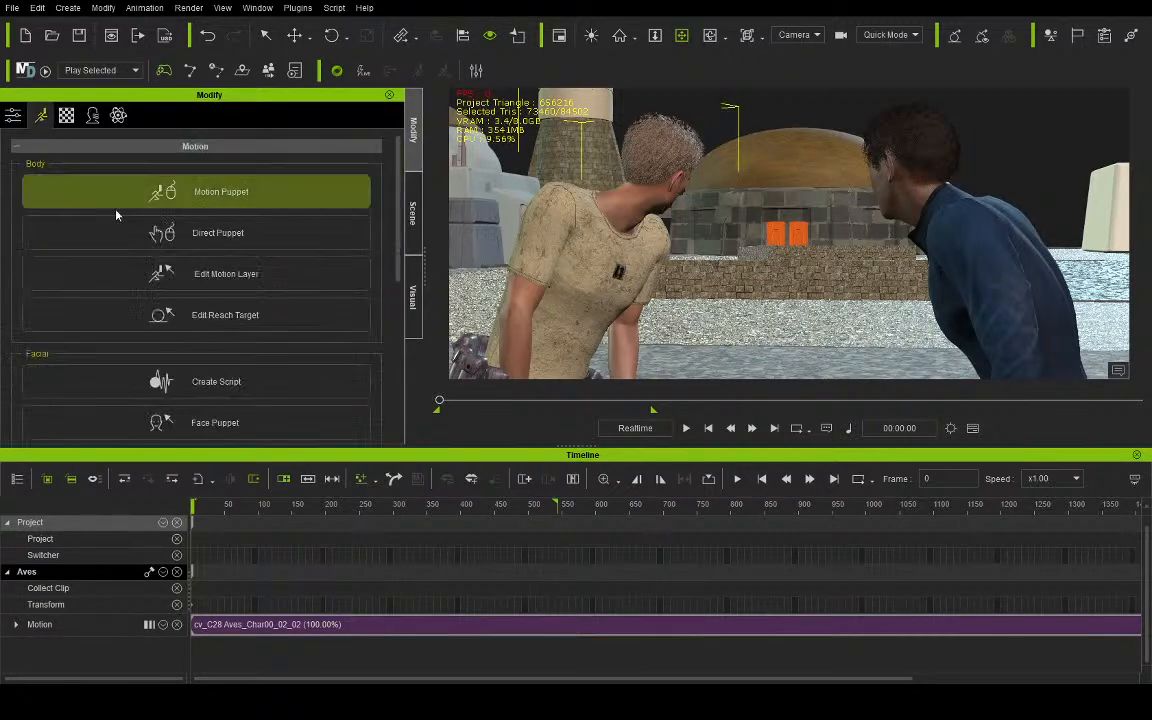
click(177, 278)
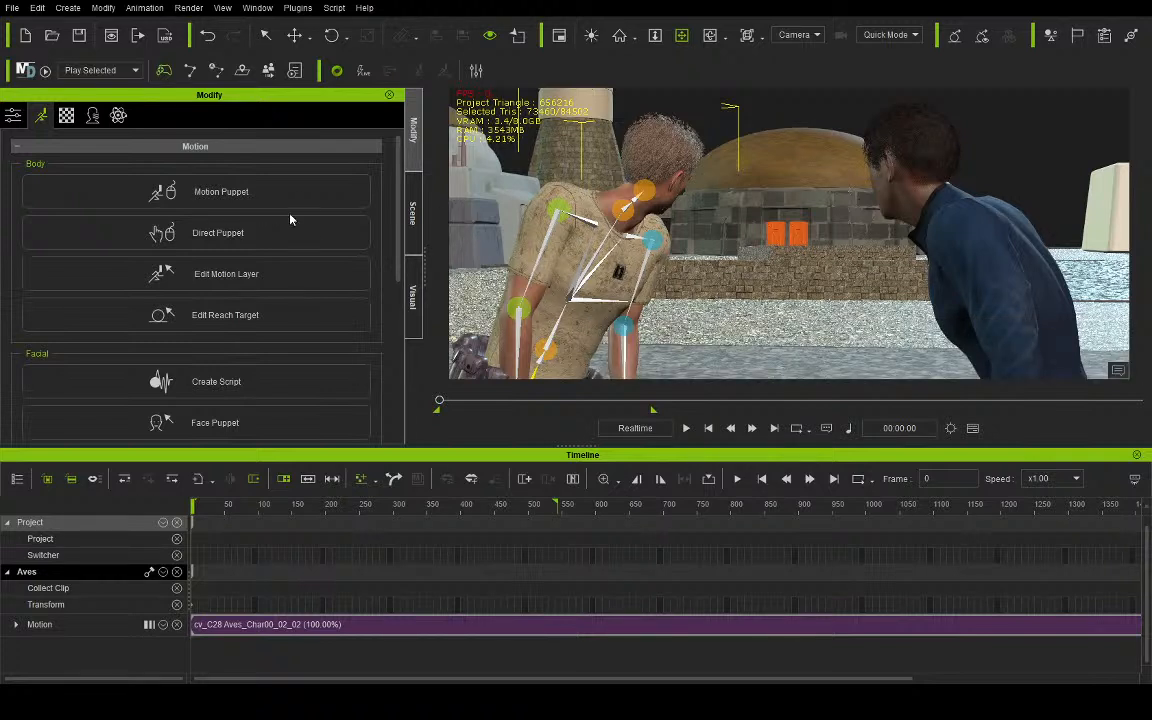
click(331, 35)
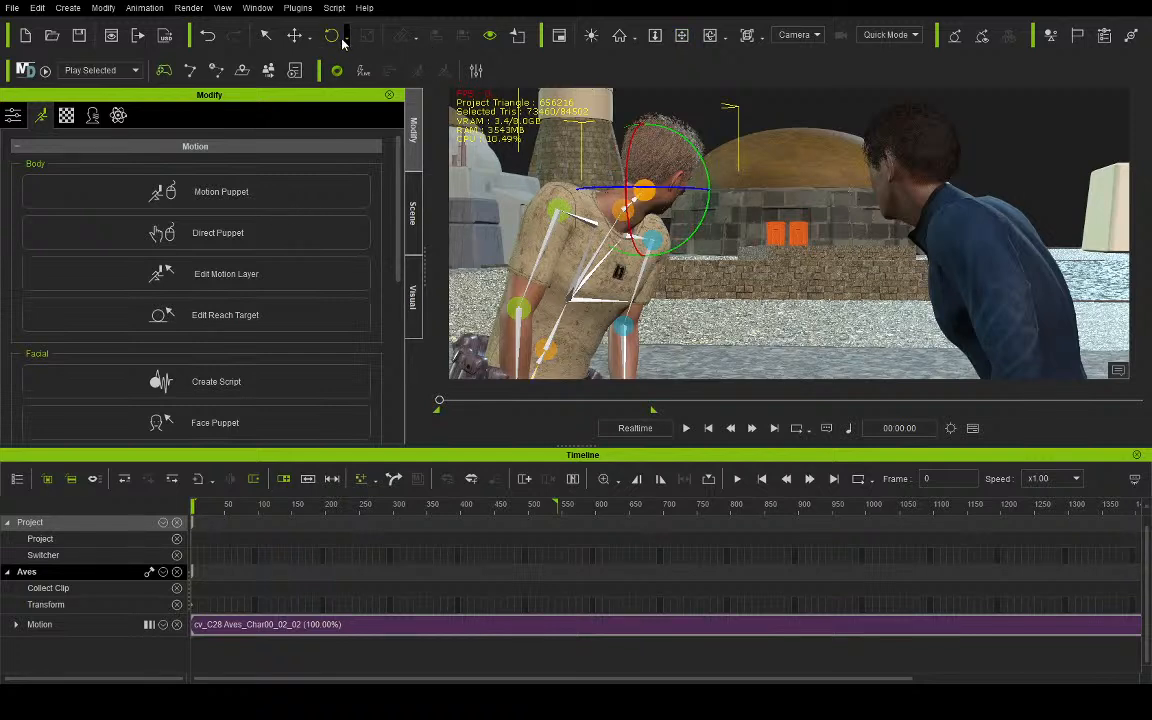
key(e)
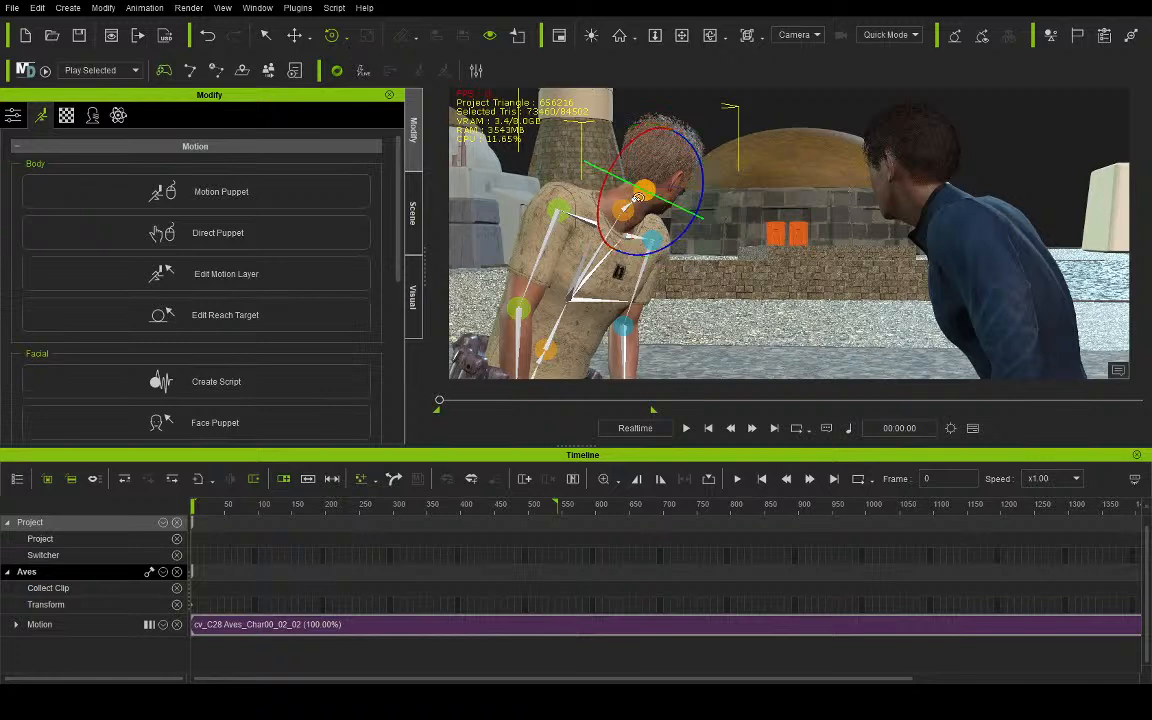
drag(662, 198, 697, 181)
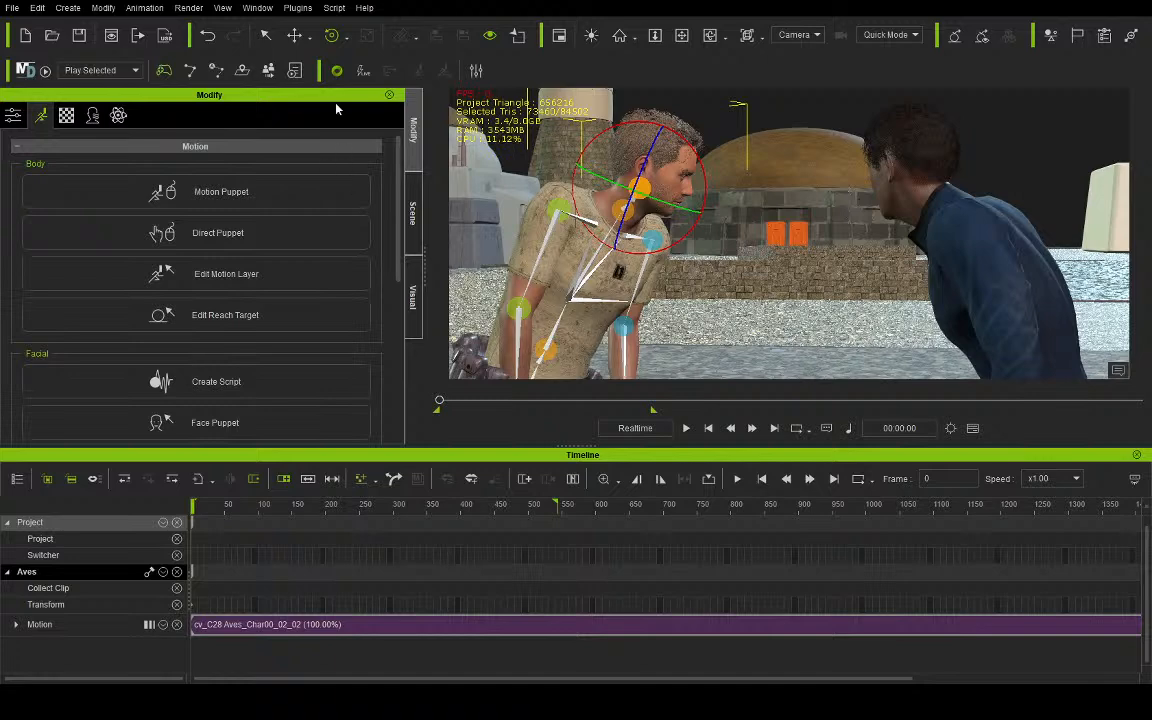
- Play the beginning of the scene, return to frame 0 and fine-tune the rotation of Aves's head
click(686, 428)
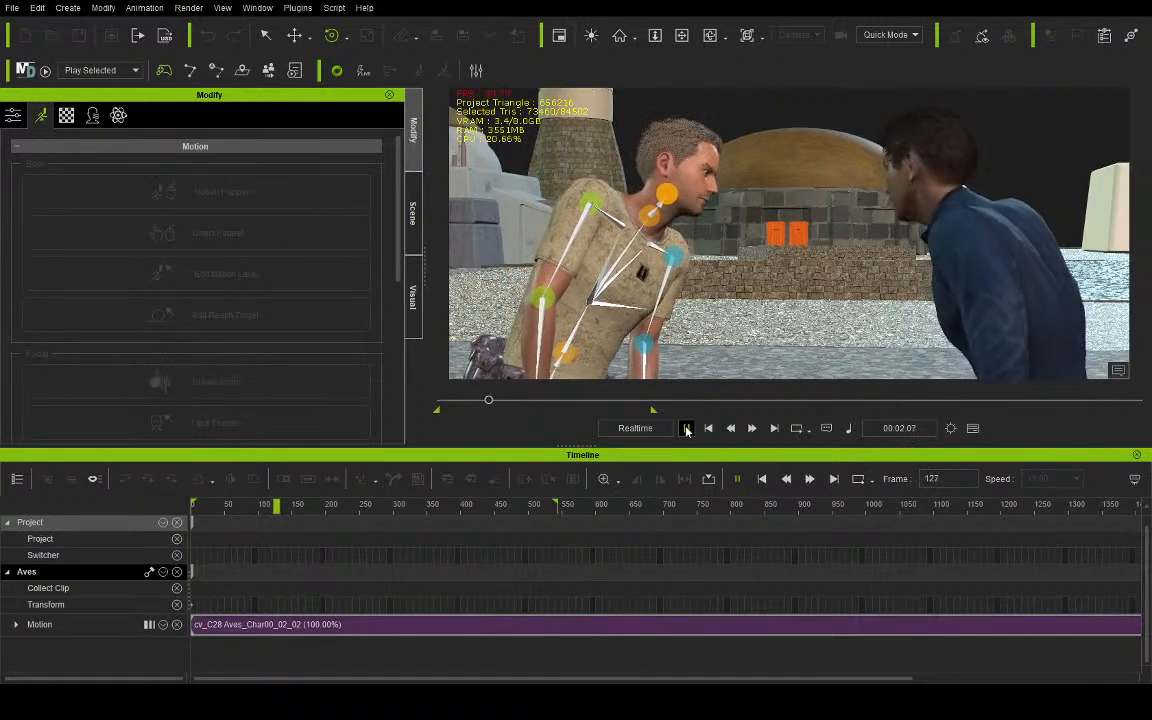
click(686, 428)
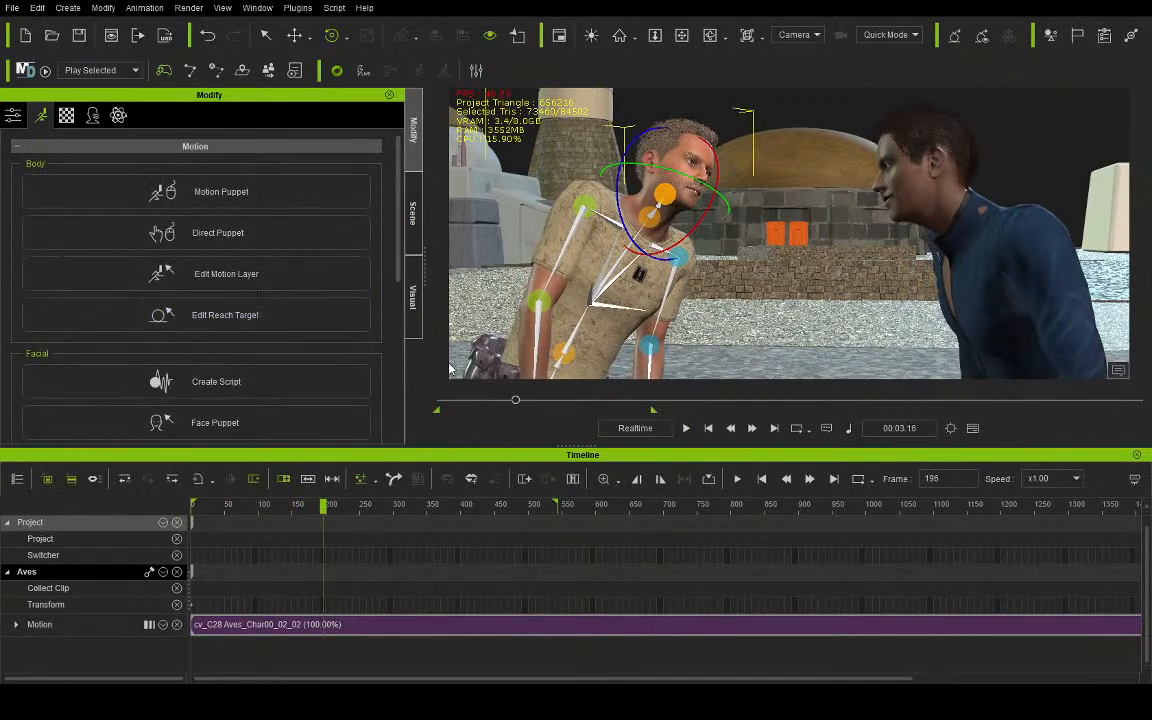
click(708, 428)
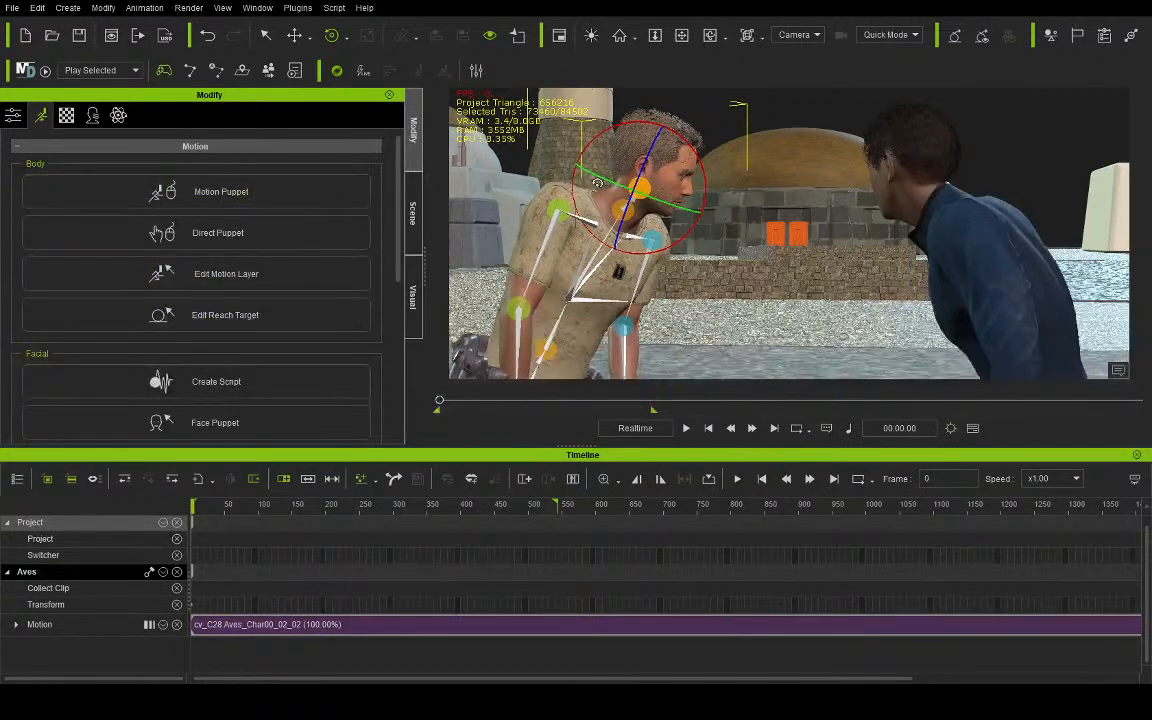
drag(603, 186, 608, 184)
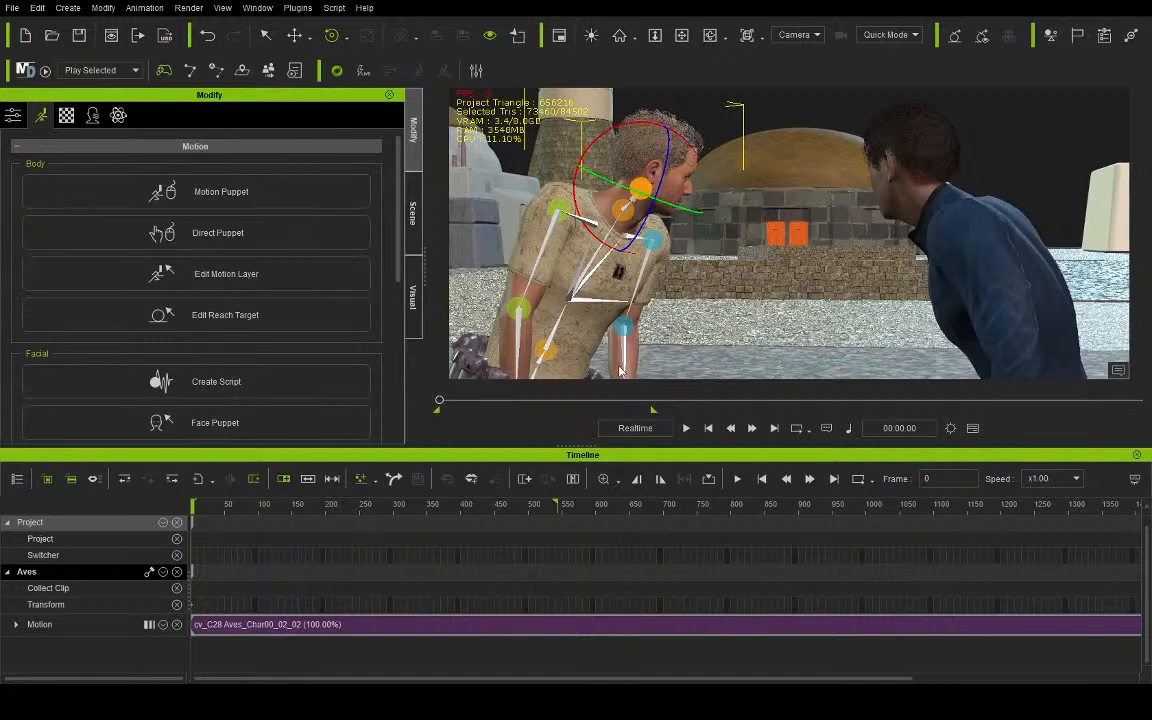
- Play the scene through to frame 545, close the motion layer editor and return to the first frame
click(686, 428)
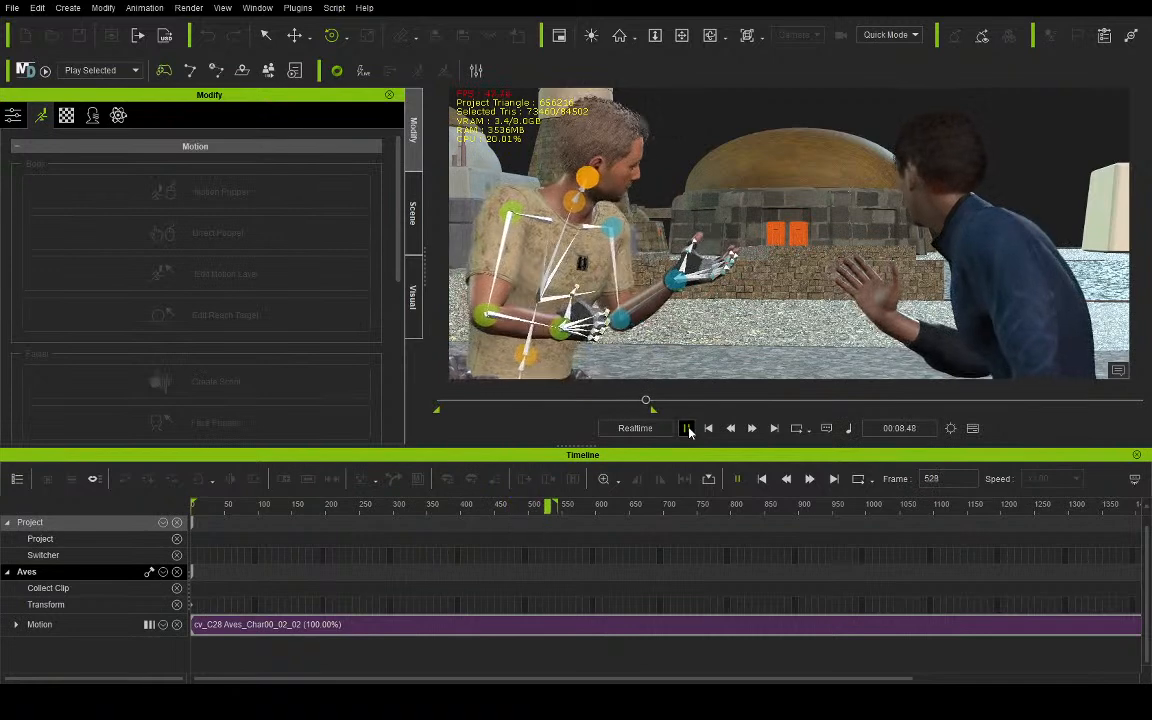
click(687, 428)
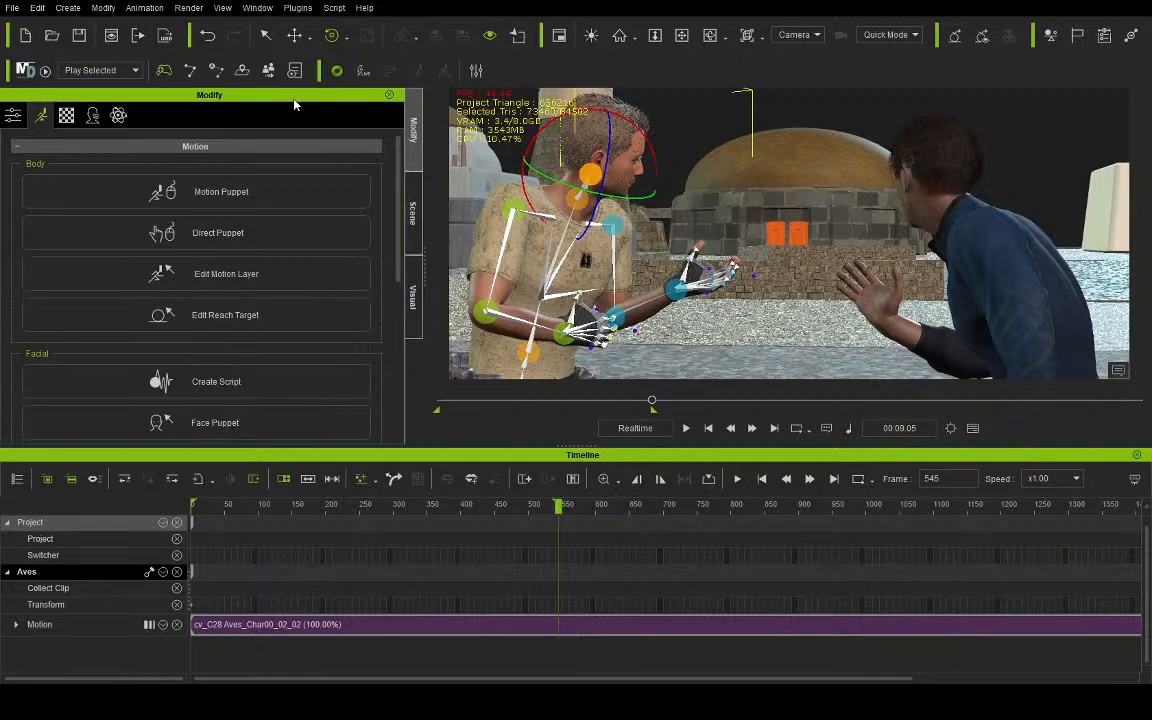
key(Escape)
click(708, 428)
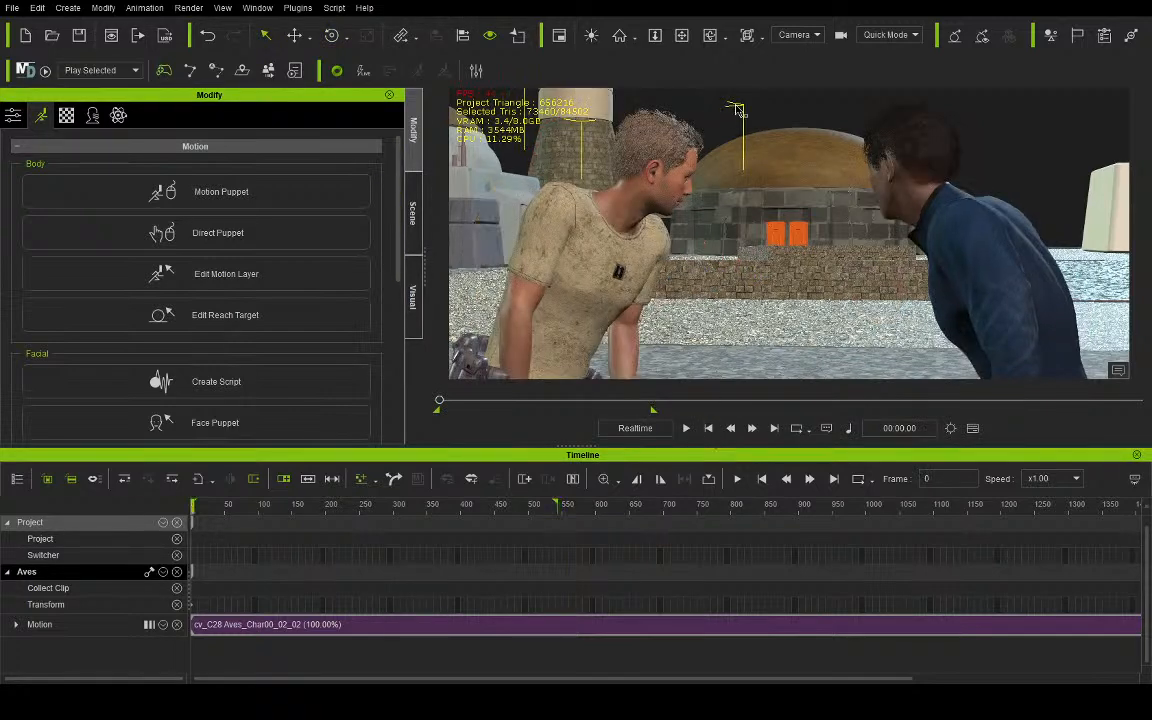
- In the Preview view, turn Aves on the ground and move him slightly away from Lando, and return to the Camera view
click(793, 47)
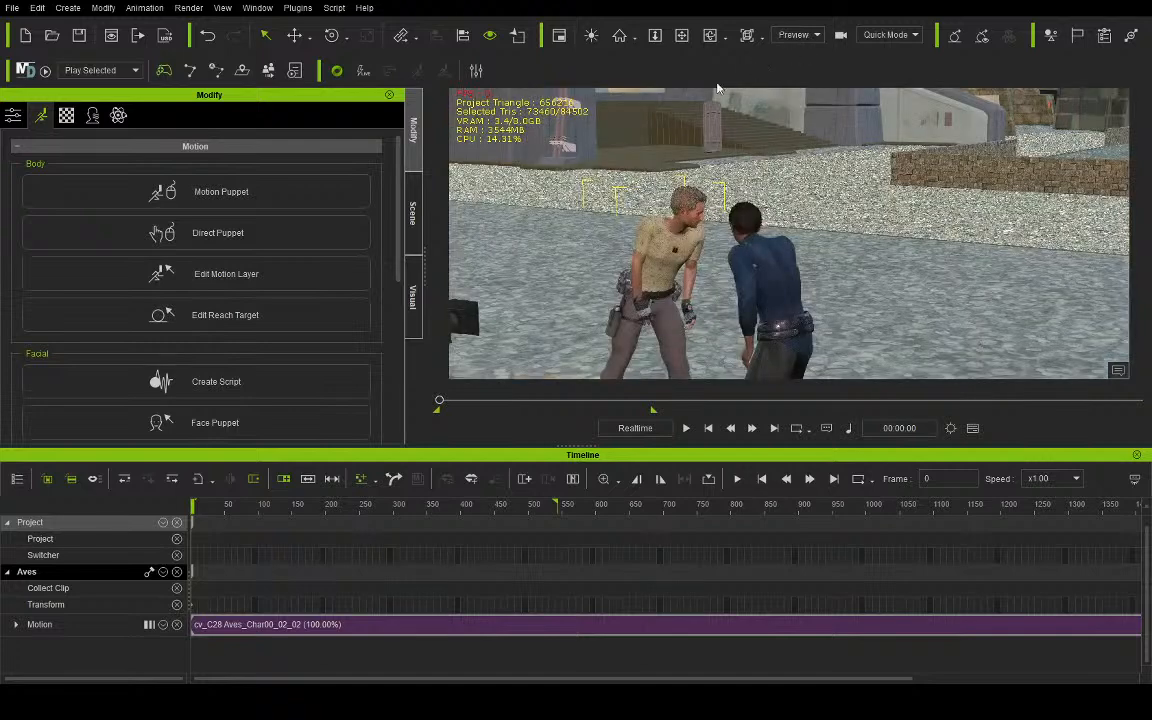
click(686, 45)
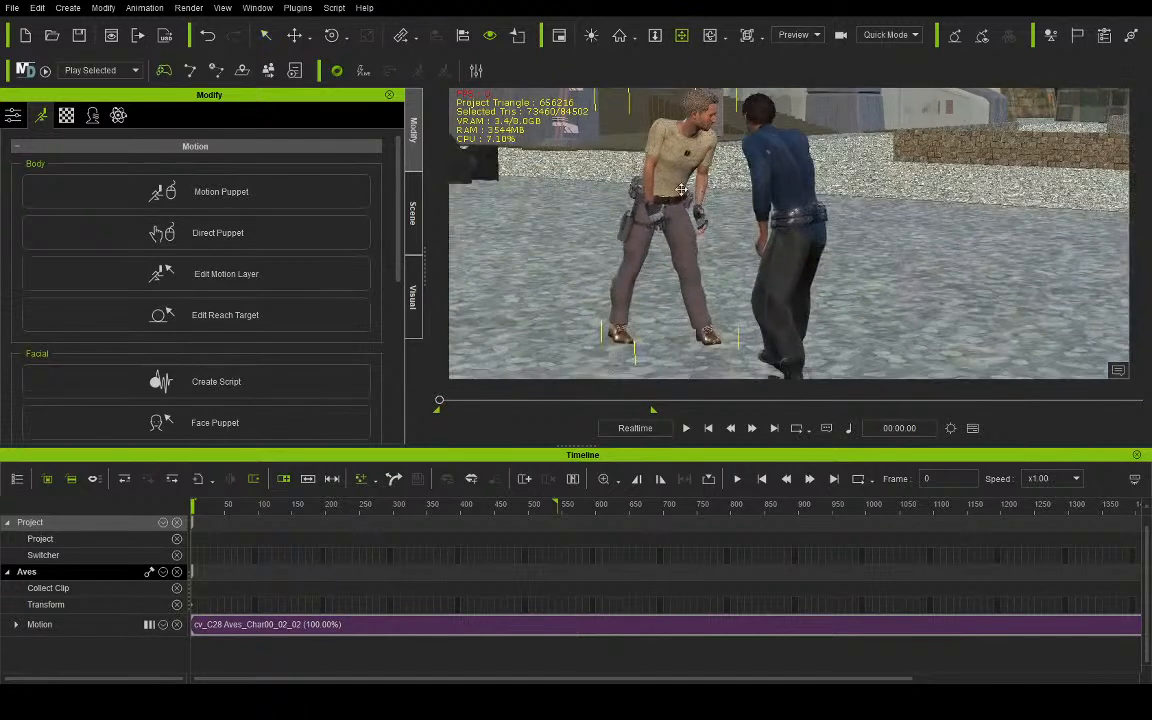
click(326, 38)
drag(620, 357, 650, 358)
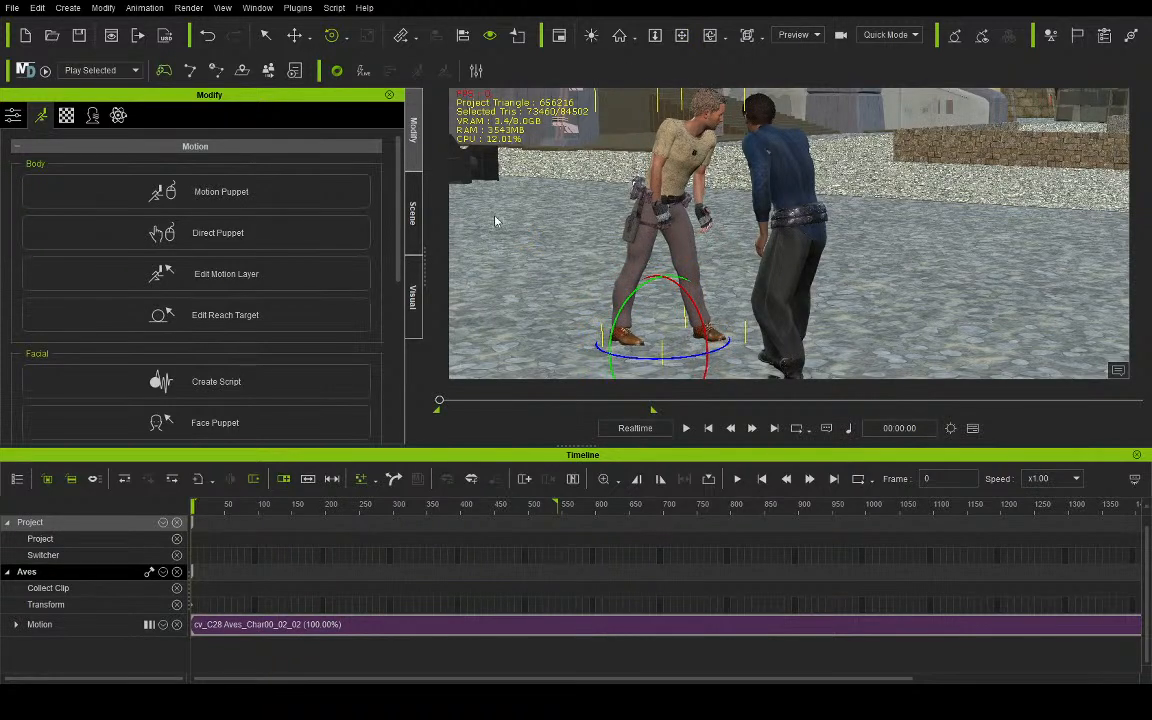
click(294, 35)
drag(704, 330, 680, 338)
click(794, 35)
click(789, 68)
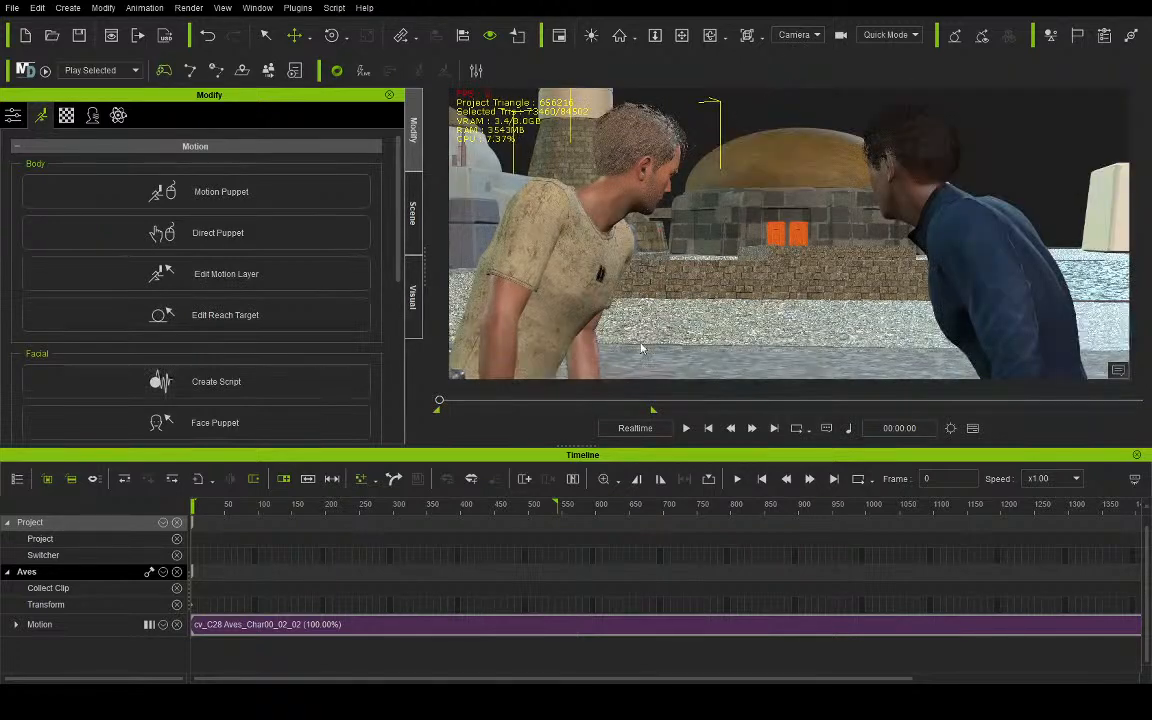
- Reframe the camera closer on both characters' heads and shoulders and play the scene to the end of the range
click(300, 273)
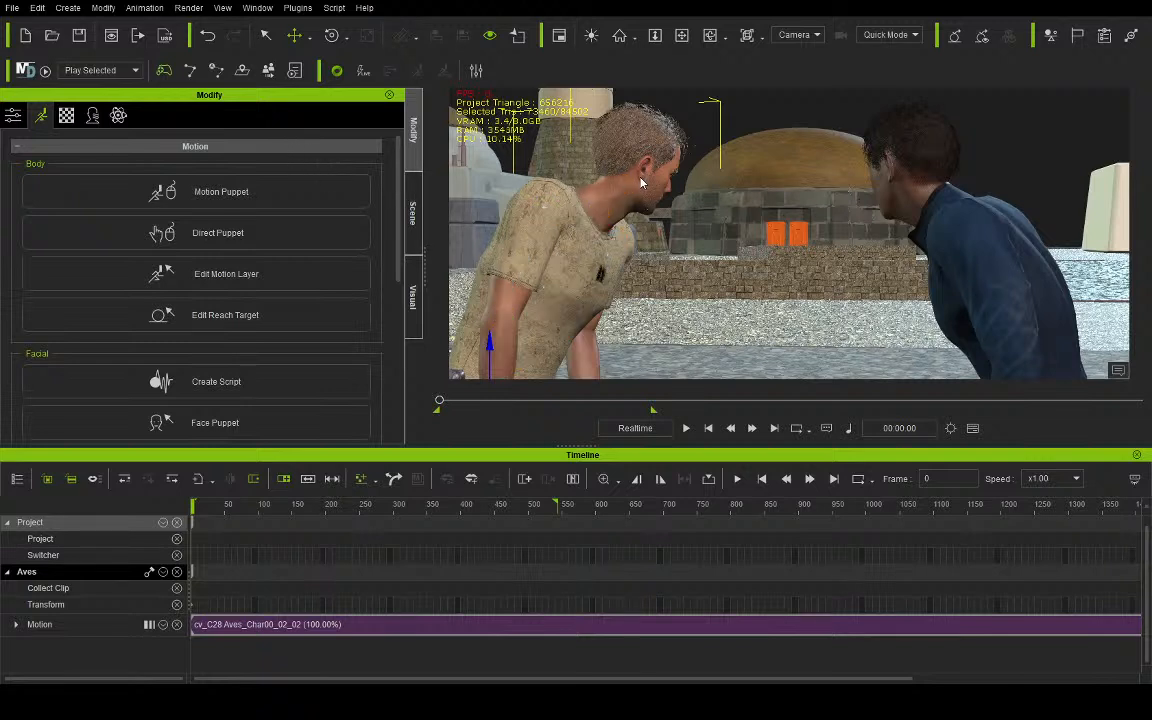
drag(438, 400, 358, 347)
scroll(665, 236, up, 1)
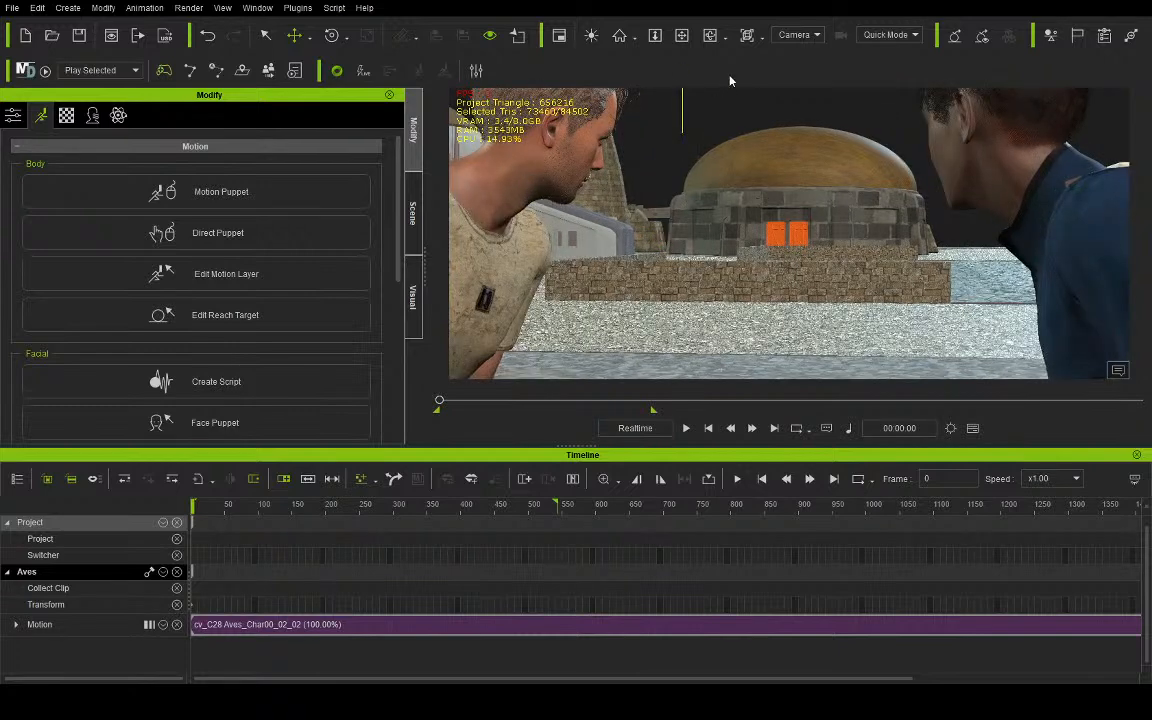
click(683, 36)
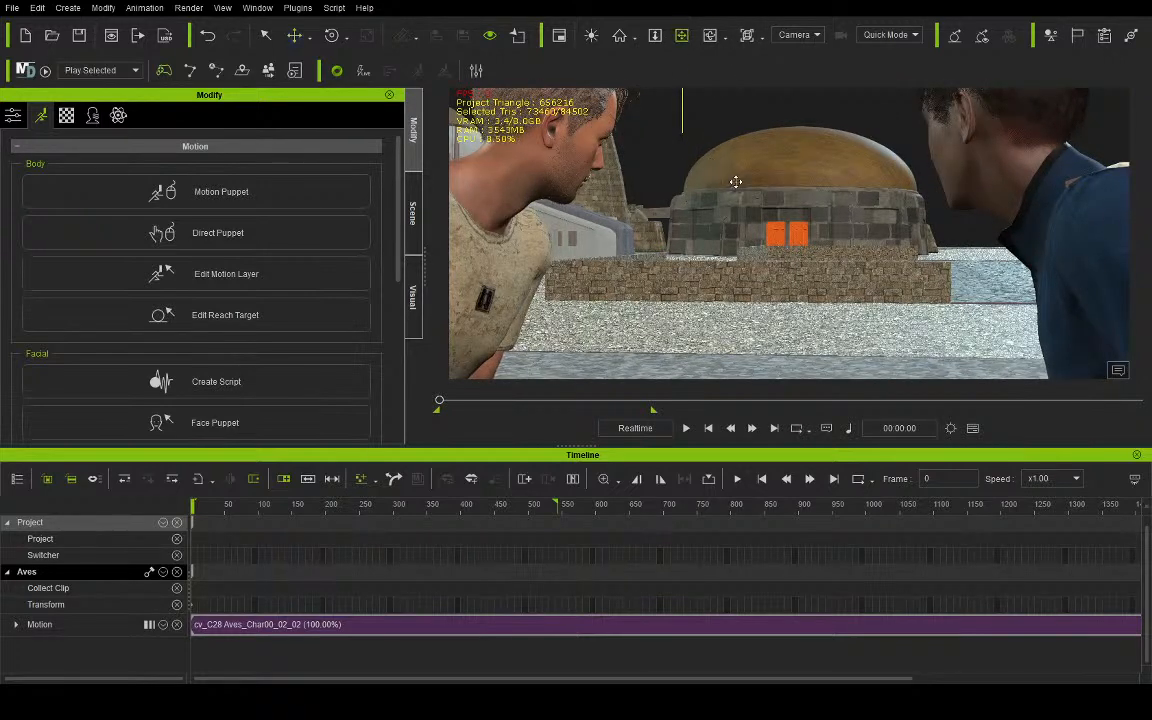
drag(735, 182, 743, 243)
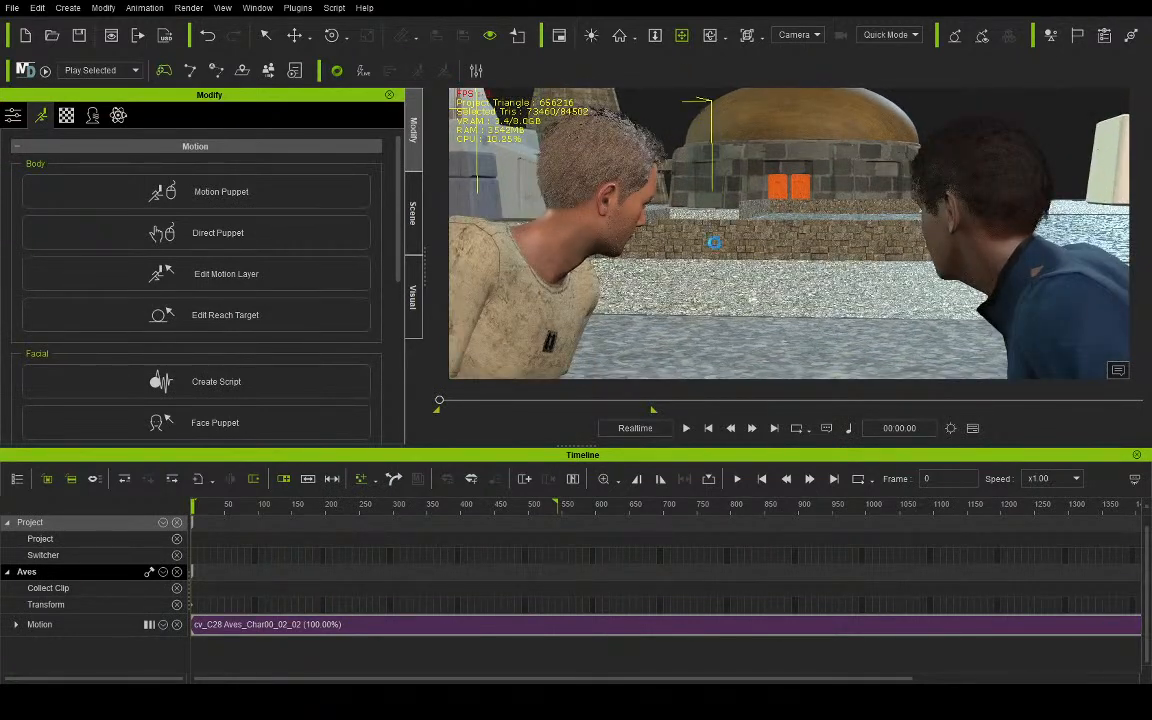
click(686, 428)
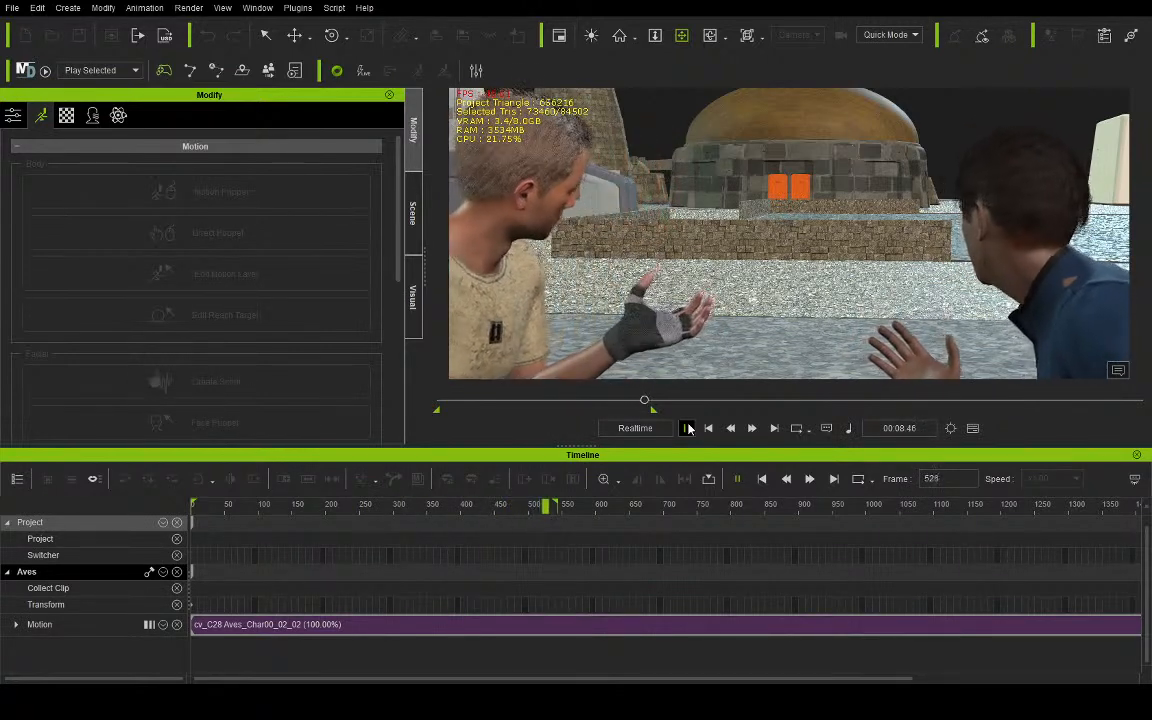
click(687, 428)
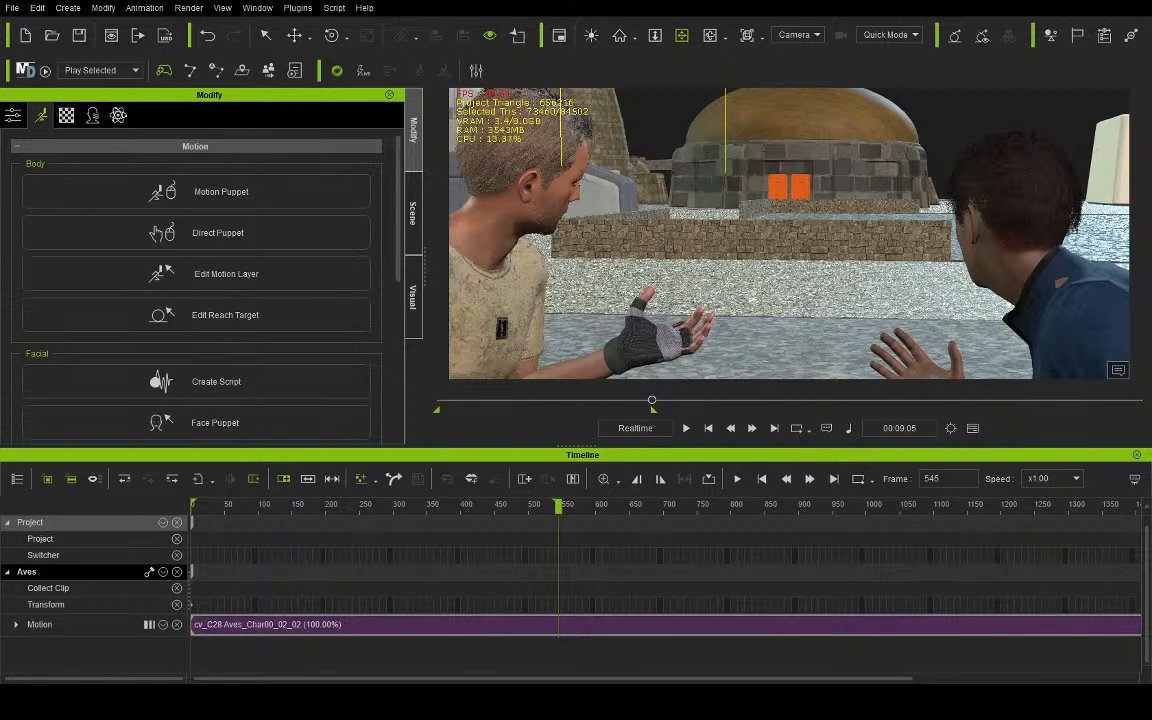
- Try attaching a T21 blaster rifle to Aves's hand, check its aim in the Preview view and delete it
drag(0, 422, 498, 308)
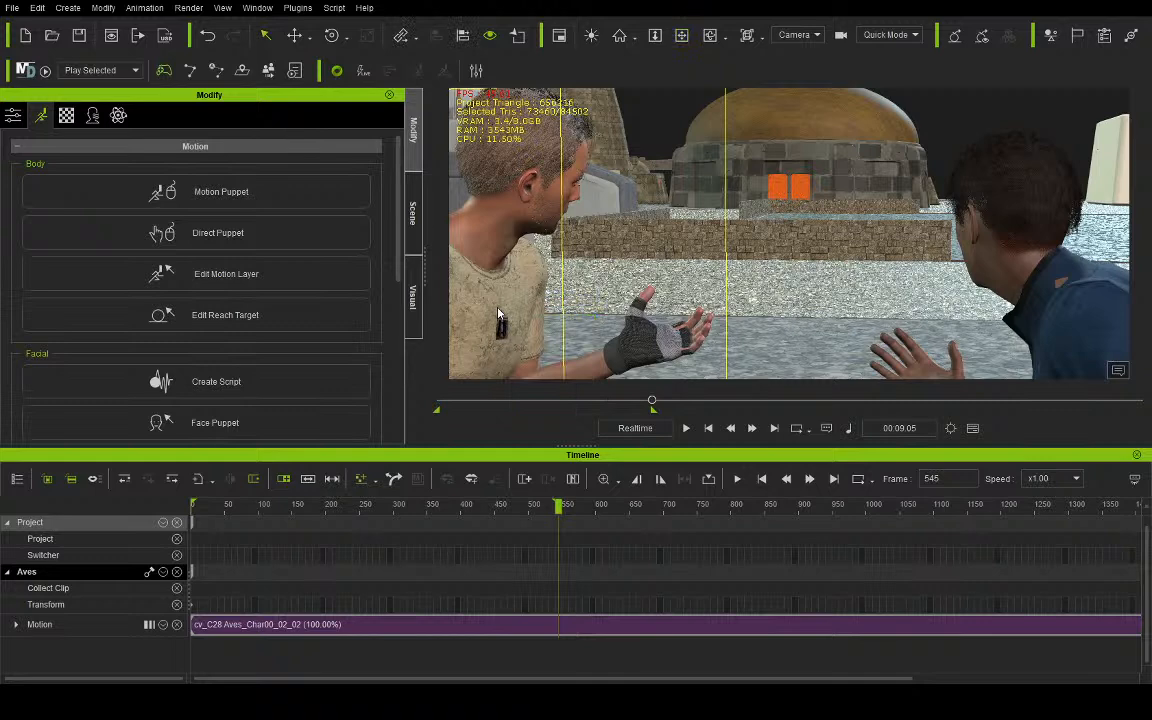
click(789, 51)
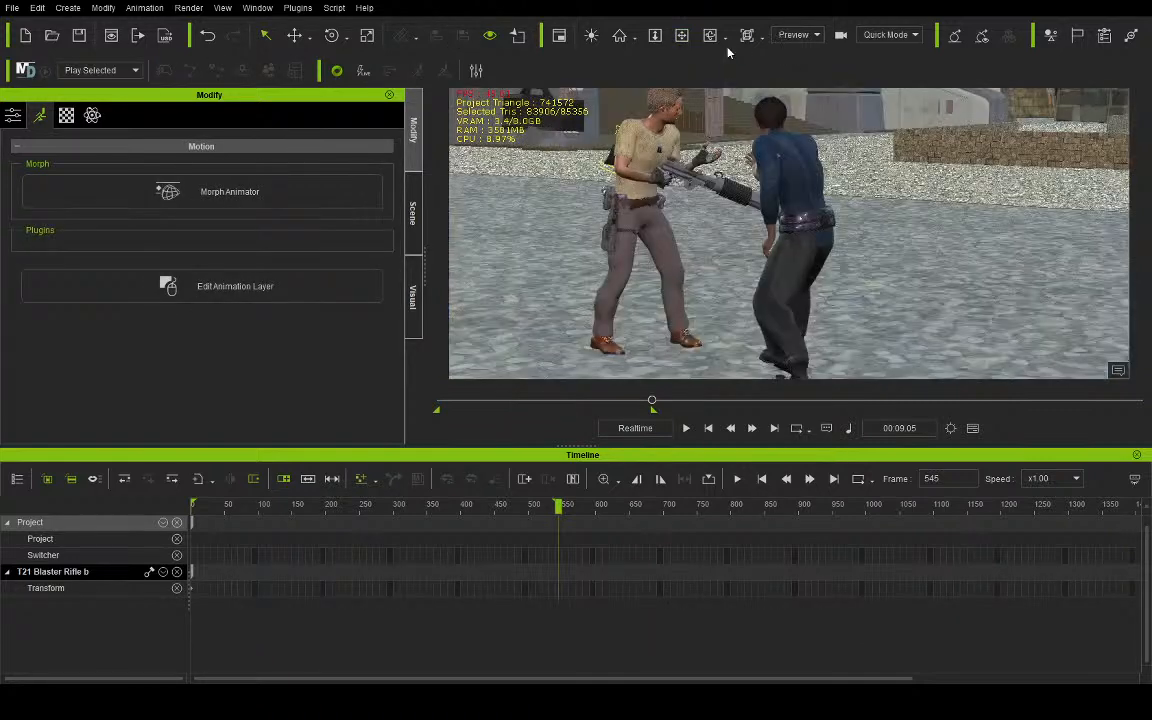
click(683, 39)
right_drag(670, 124, 301, 130)
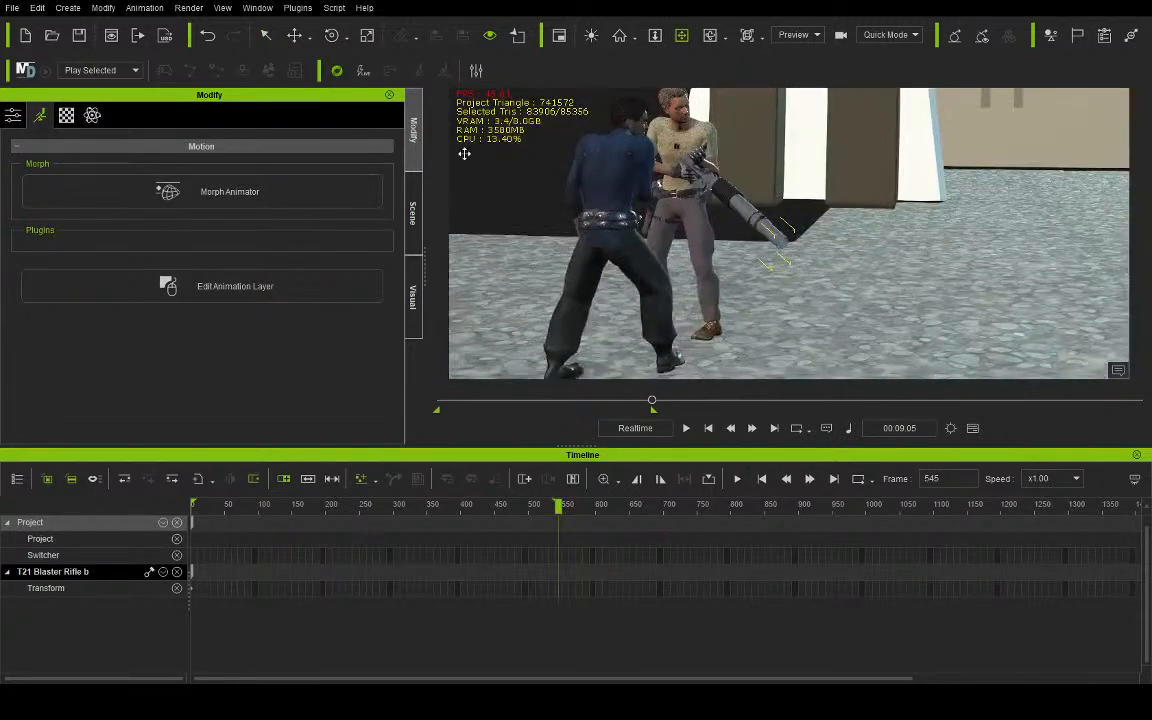
drag(464, 154, 612, 185)
right_drag(612, 185, 954, 226)
key(Delete)
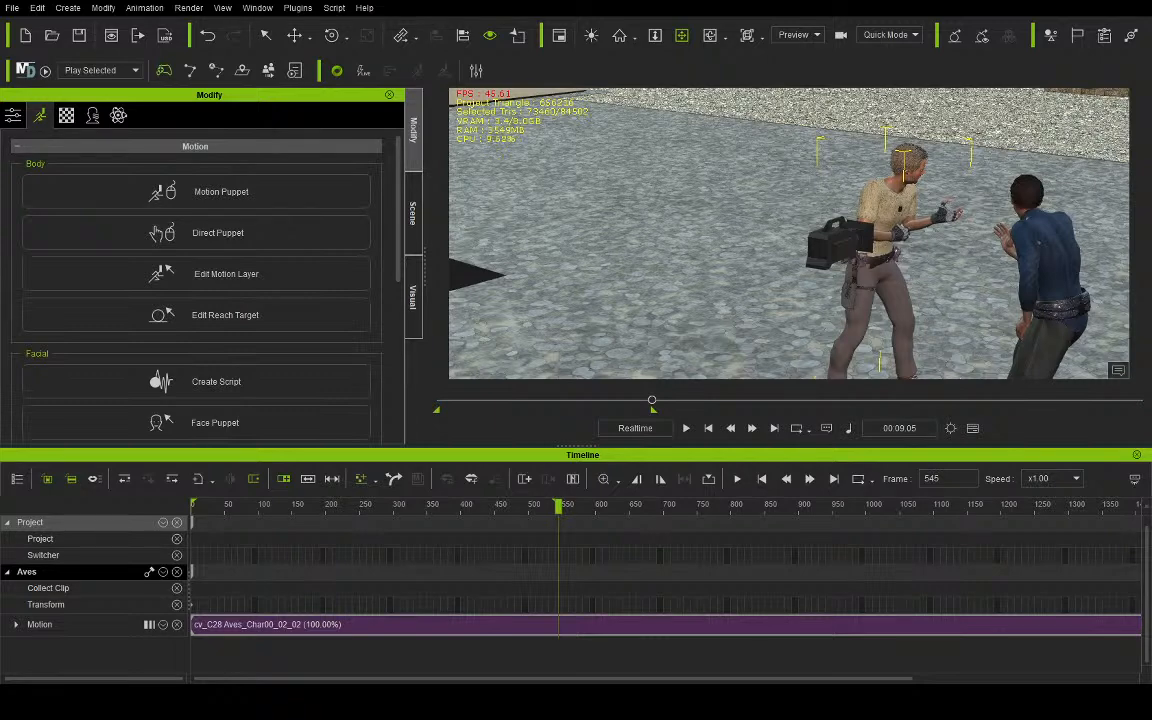
- Attach the T21 Blaster Rifle b to Aves's hand and frame a close view of his grip
drag(406, 508, 871, 314)
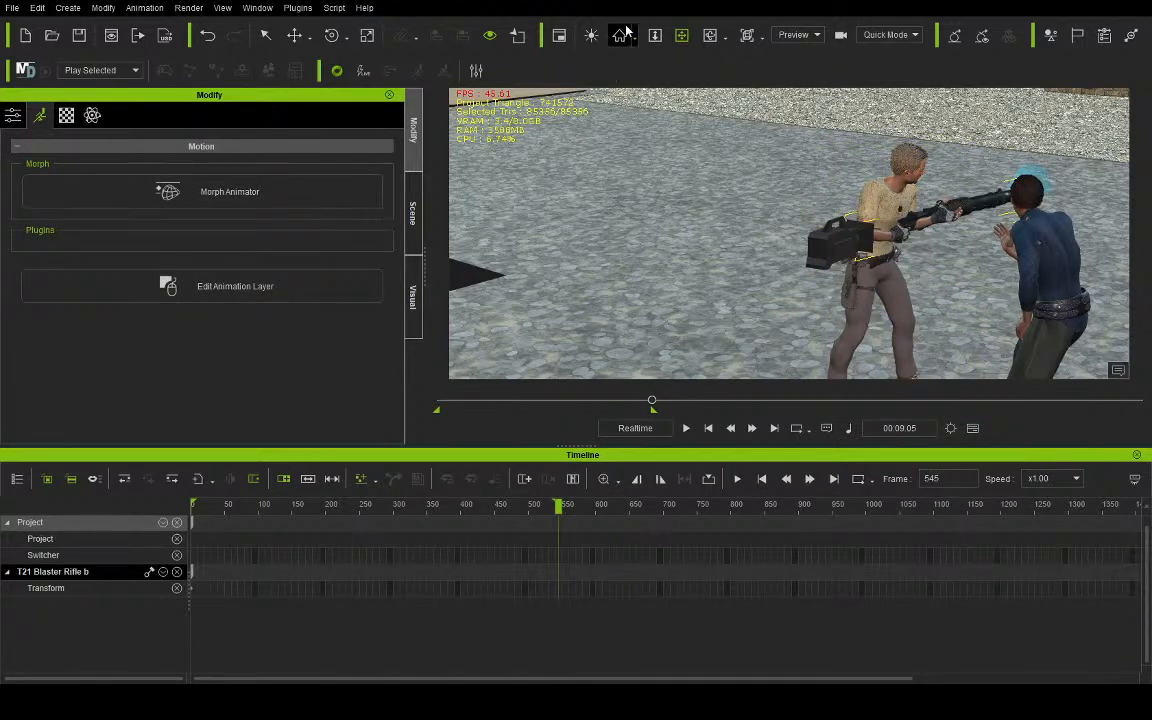
right_drag(833, 255, 766, 212)
scroll(760, 208, up, 10)
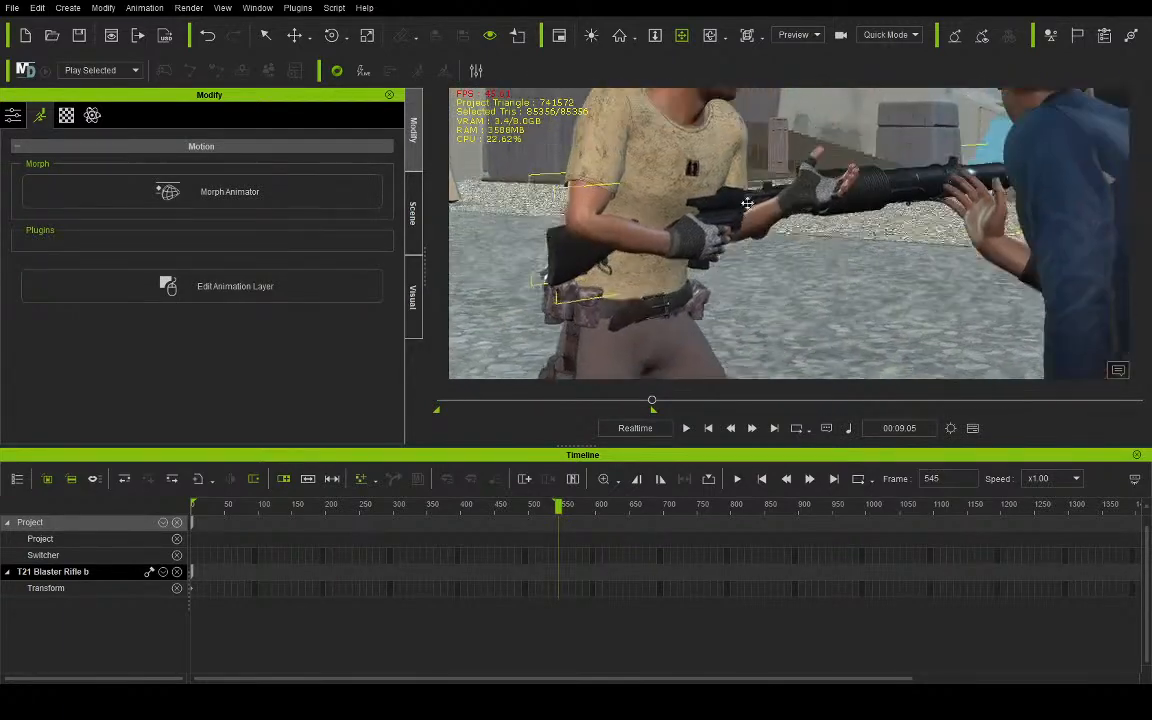
scroll(747, 203, up, 3)
drag(747, 203, 742, 223)
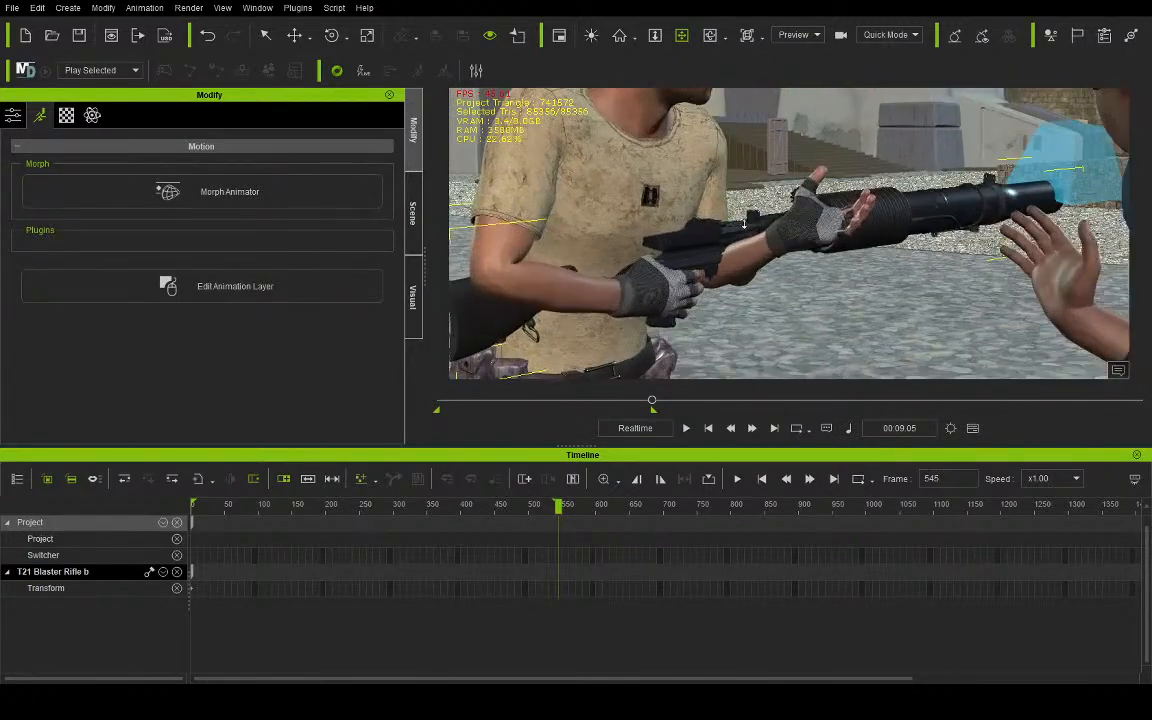
- Raise the rifle to fit Aves's grip and shift its transform key to frame 0
click(295, 36)
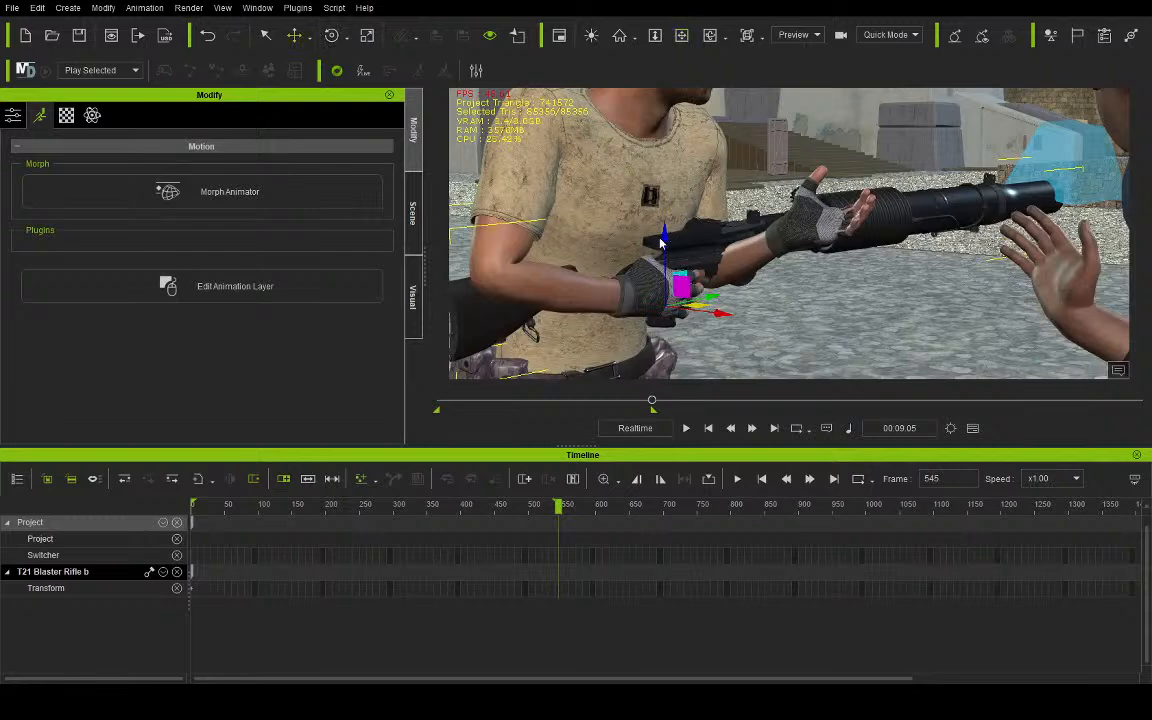
drag(661, 240, 661, 216)
drag(697, 289, 701, 290)
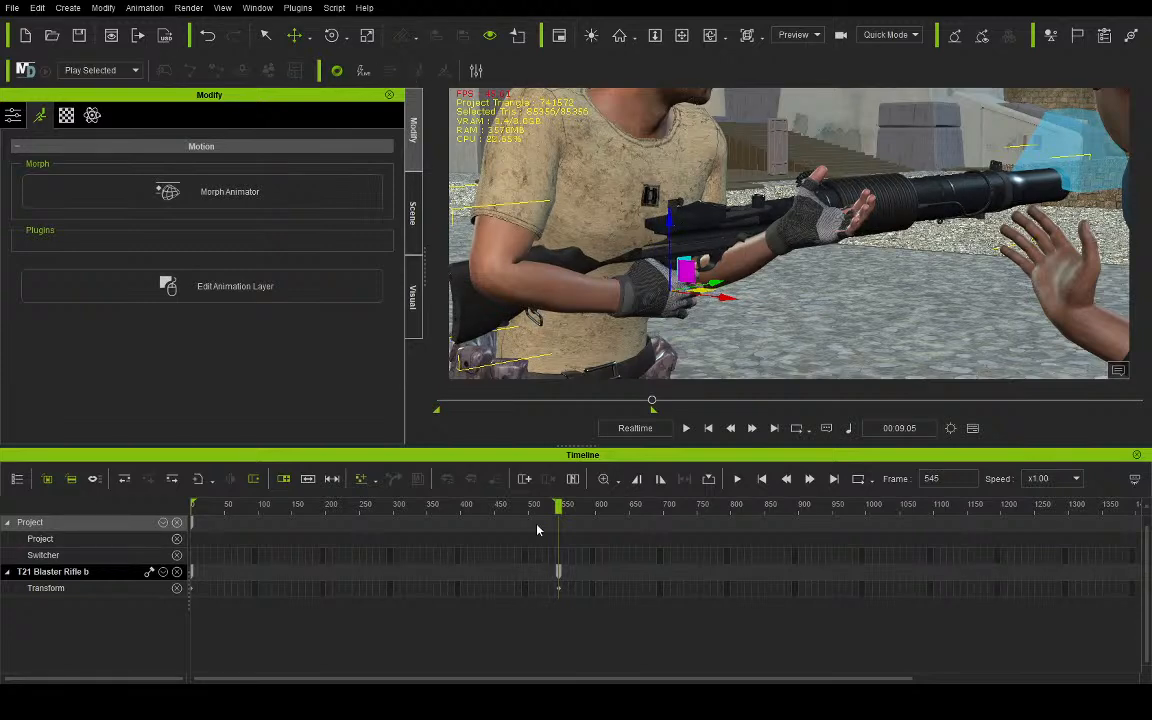
drag(558, 573, 190, 574)
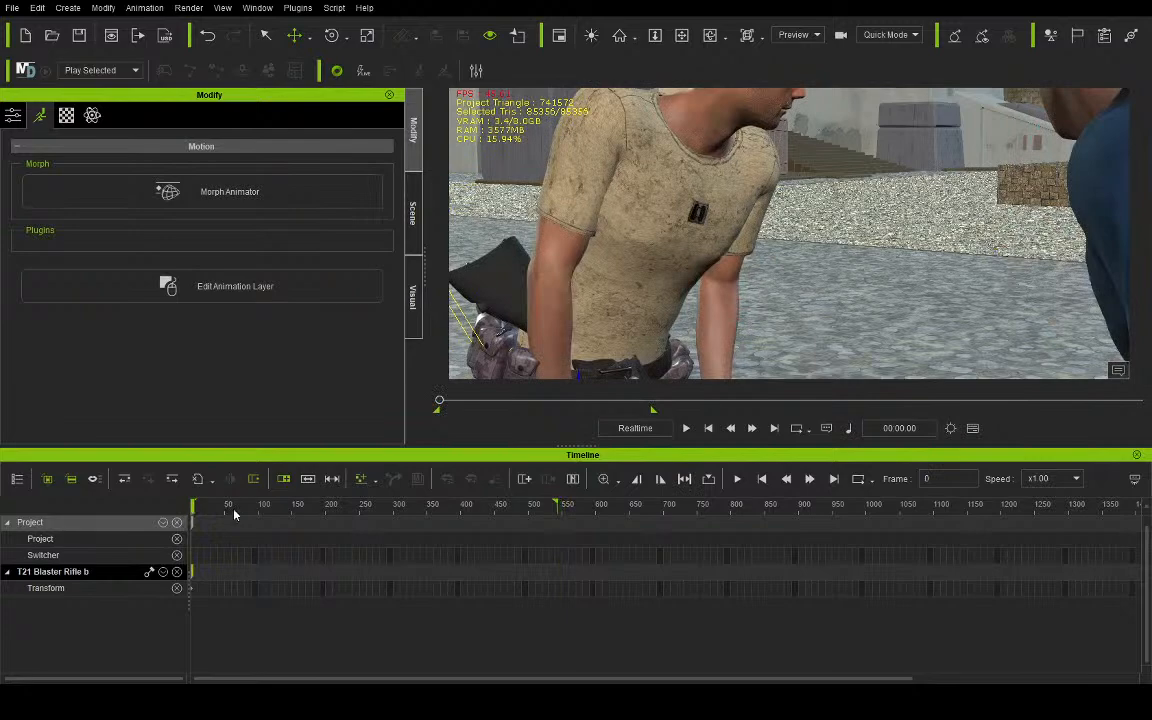
- Inspect the rifle's fit in Aves's hands at frame 0 and at the last frame of the range
click(681, 36)
drag(642, 308, 653, 200)
right_drag(653, 200, 622, 209)
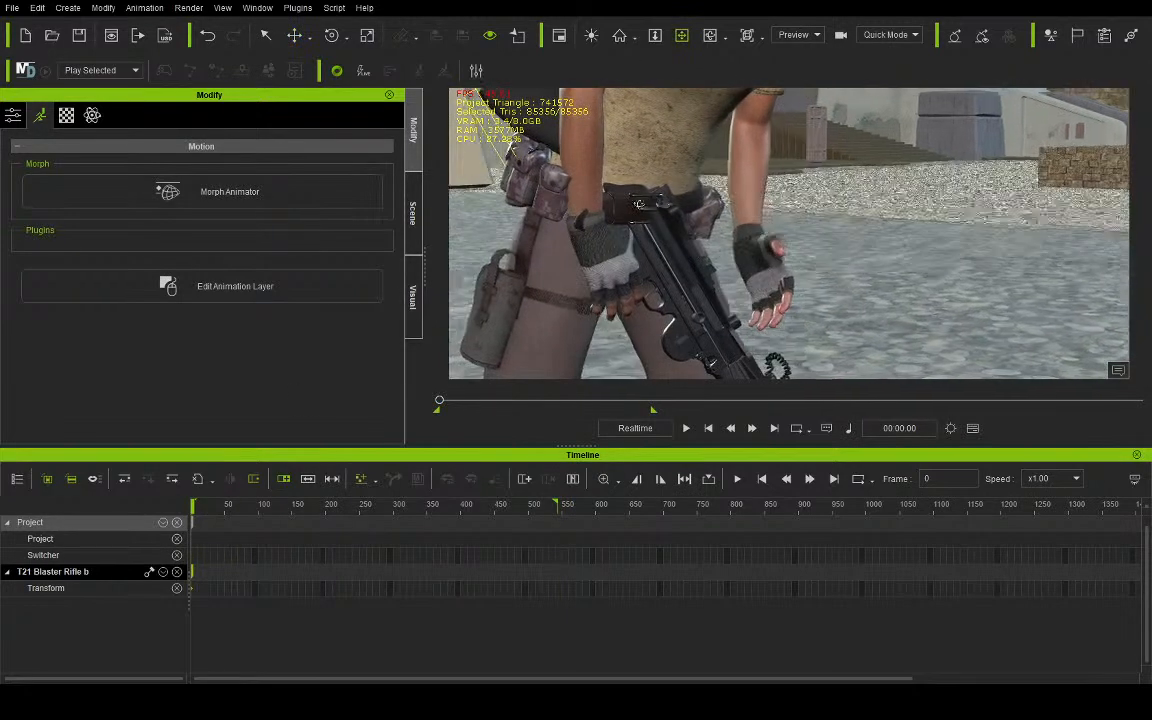
right_drag(717, 237, 513, 247)
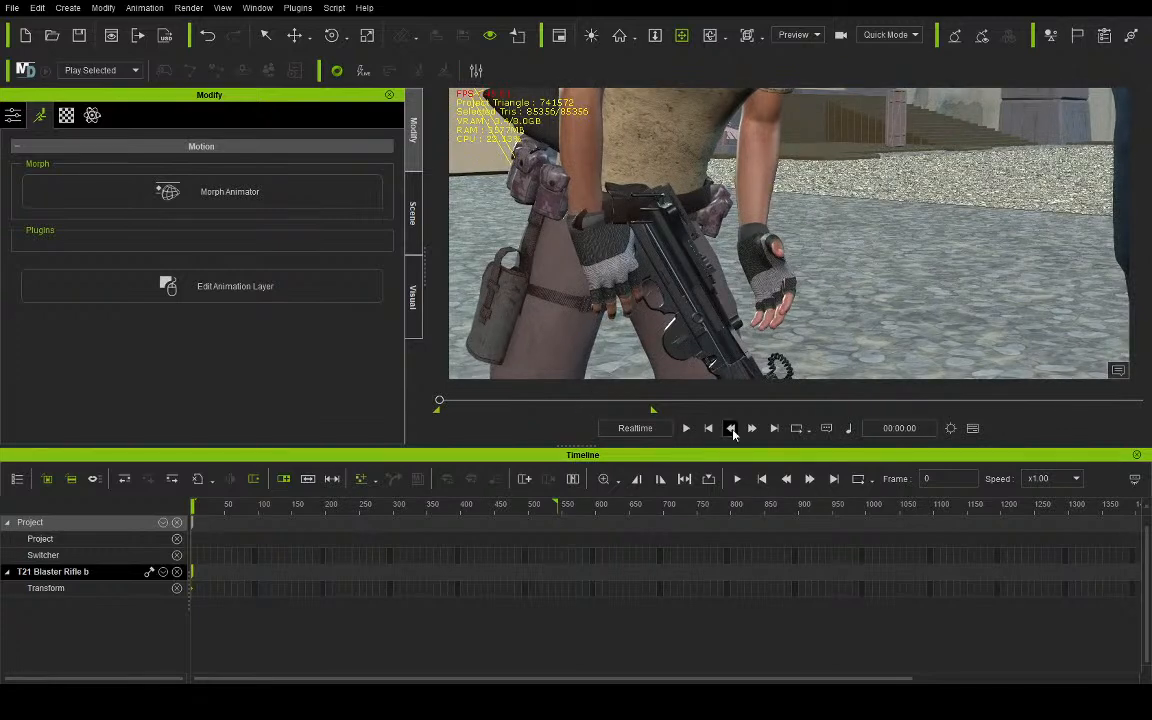
click(775, 428)
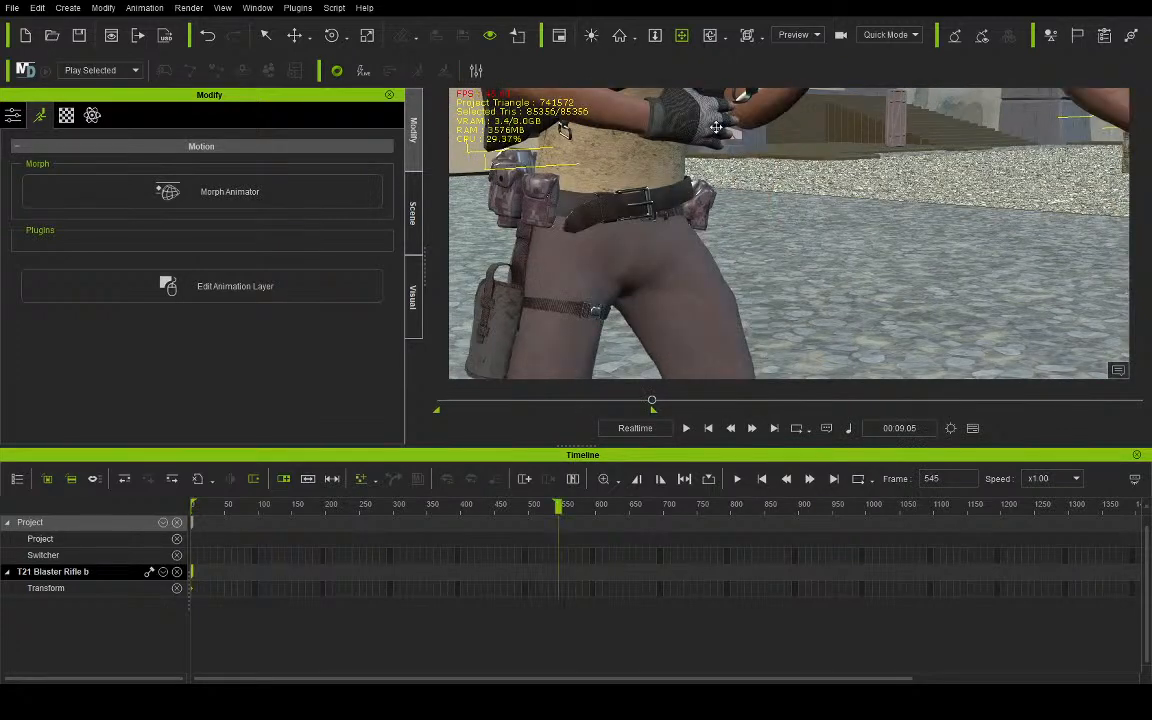
drag(644, 116, 722, 216)
right_drag(722, 216, 715, 270)
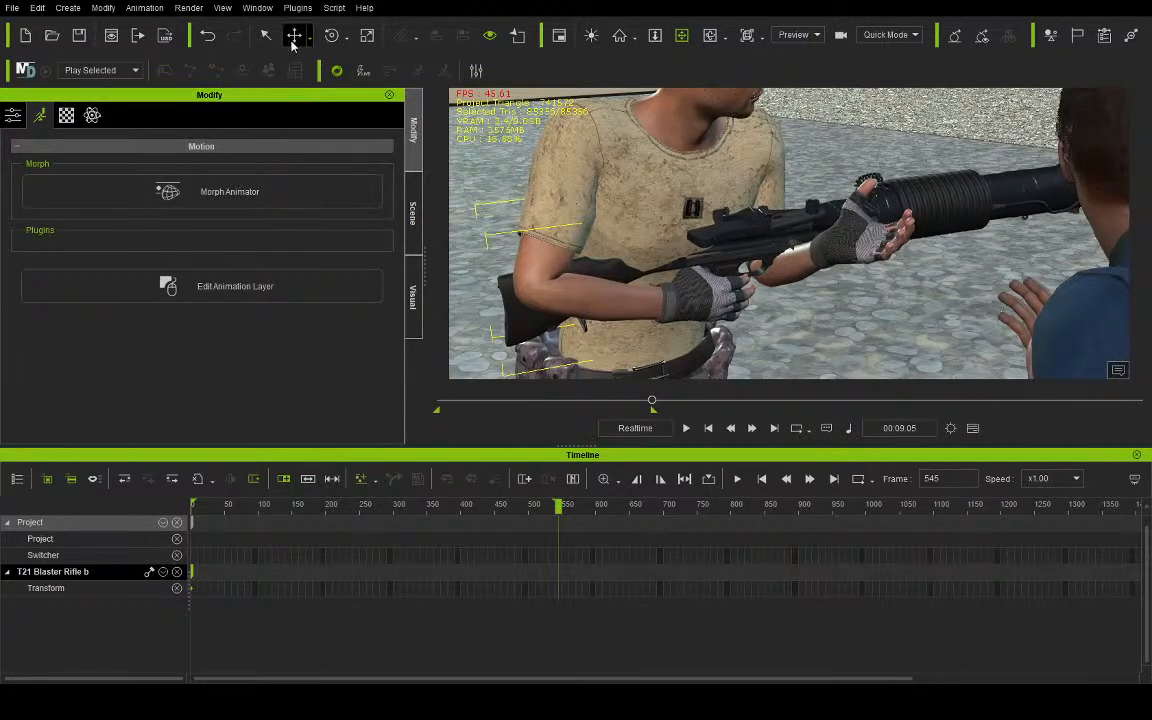
click(13, 112)
click(39, 114)
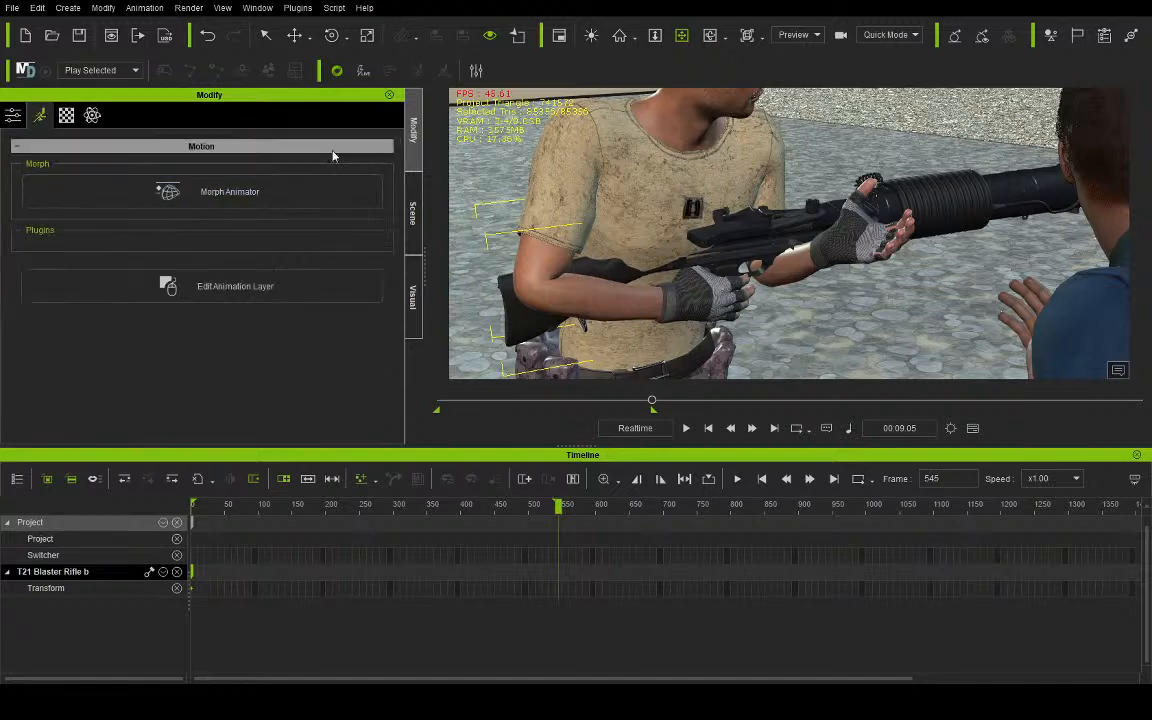
- Open Edit Motion Layer for Aves and pick his right hand for posing at frame 545
click(413, 207)
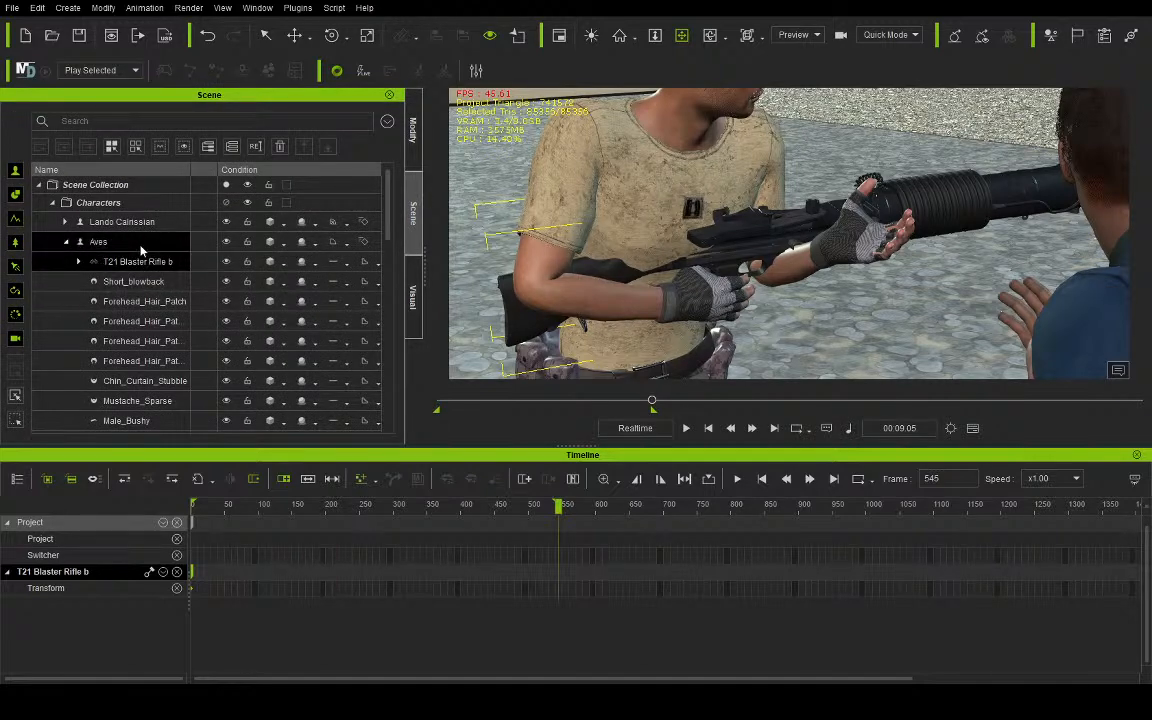
click(98, 241)
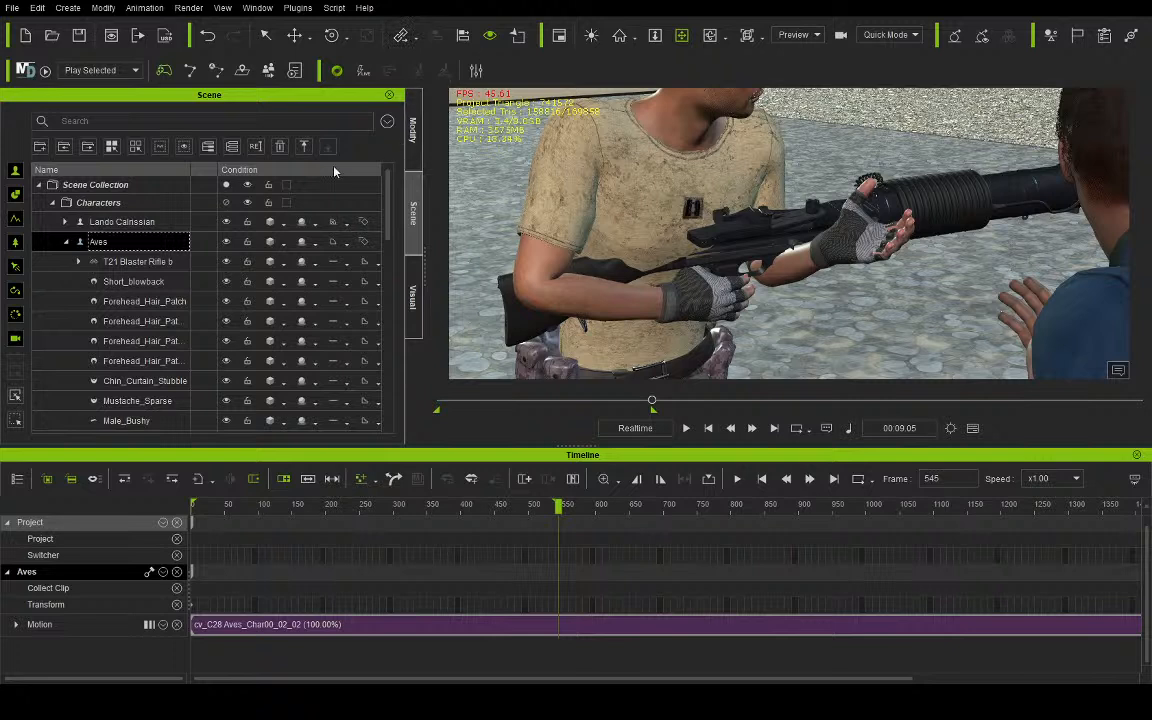
click(129, 240)
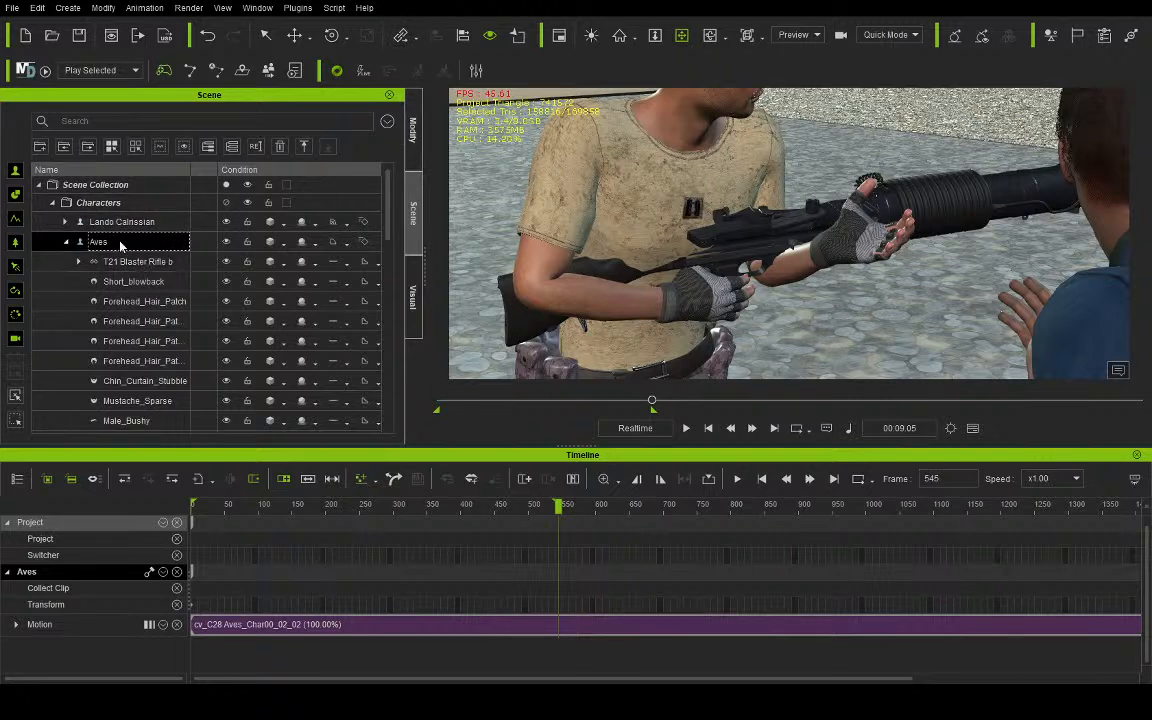
click(414, 146)
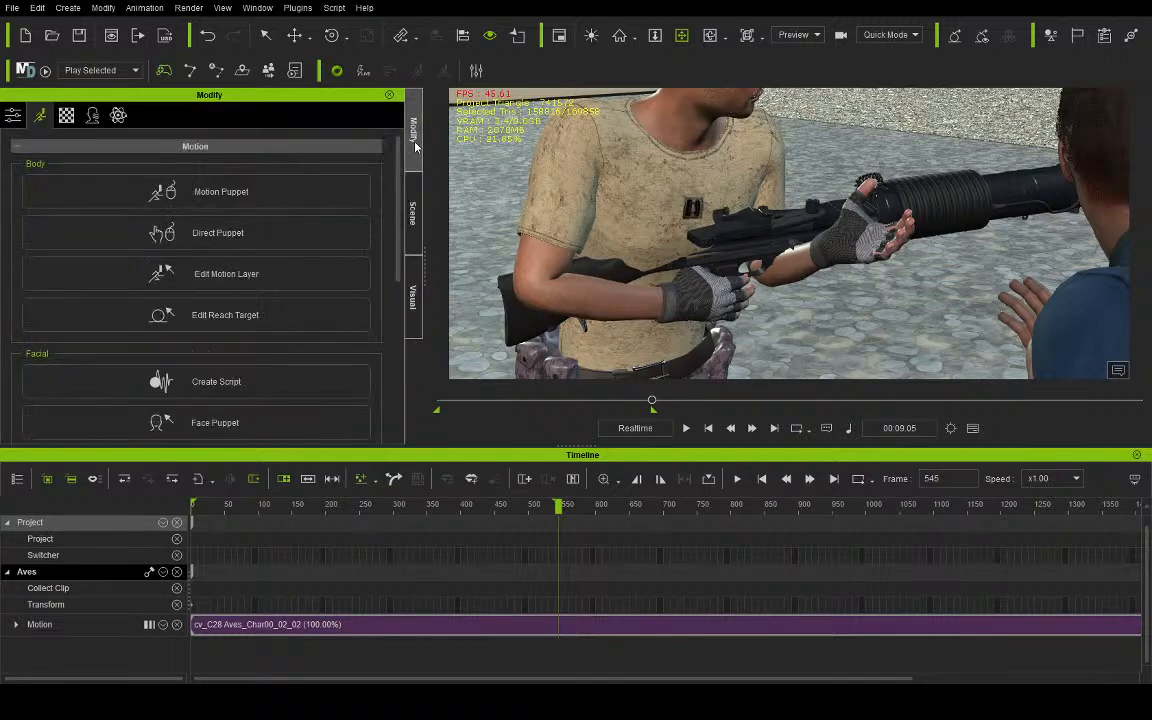
click(217, 283)
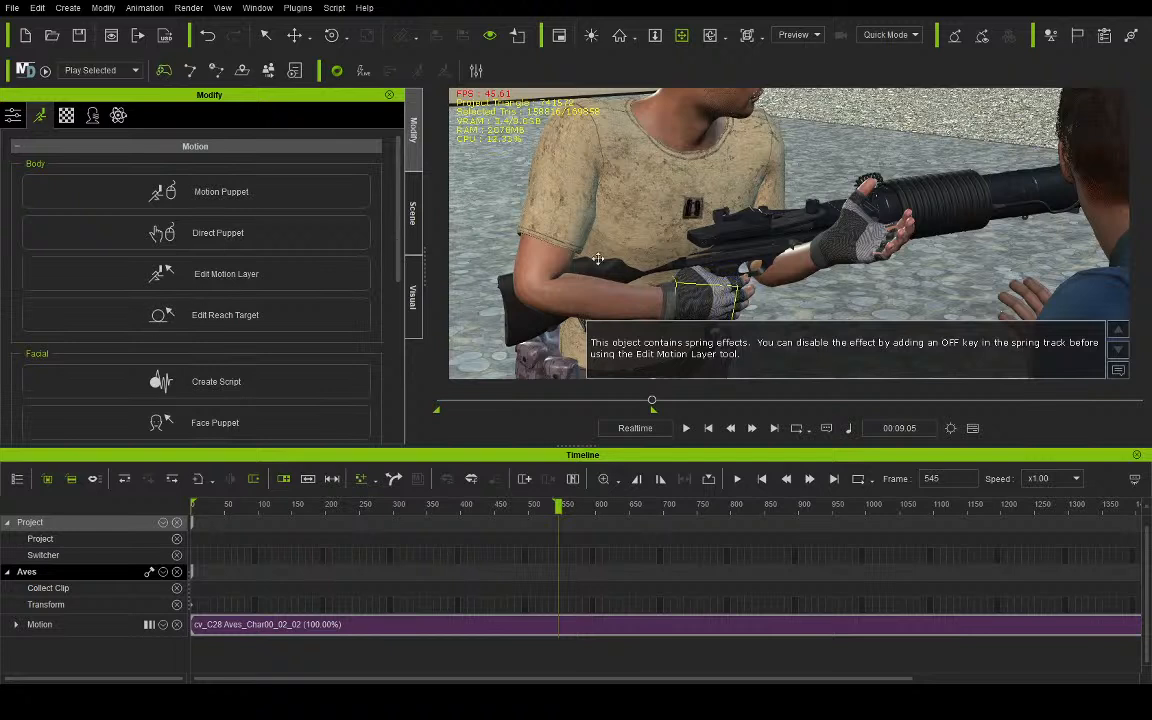
- Try moving and rotating Aves's right hand at frame 545, and delete the resulting Motion Layer key
click(295, 38)
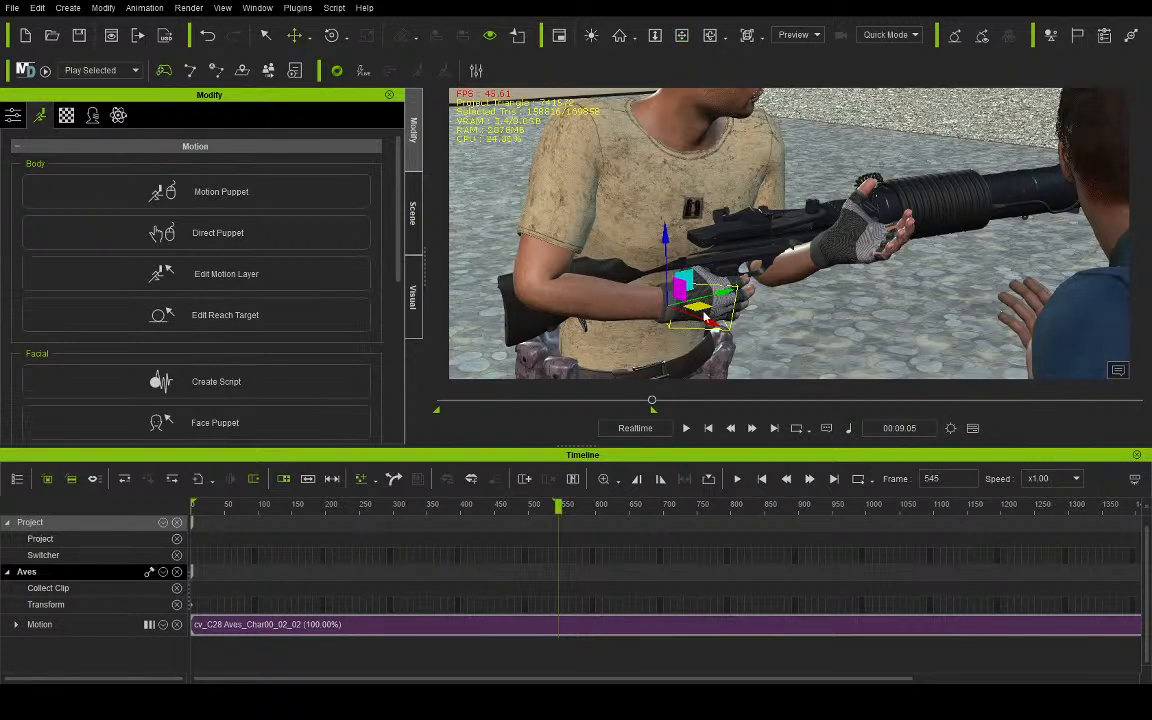
drag(698, 310, 697, 326)
click(331, 36)
drag(652, 257, 673, 292)
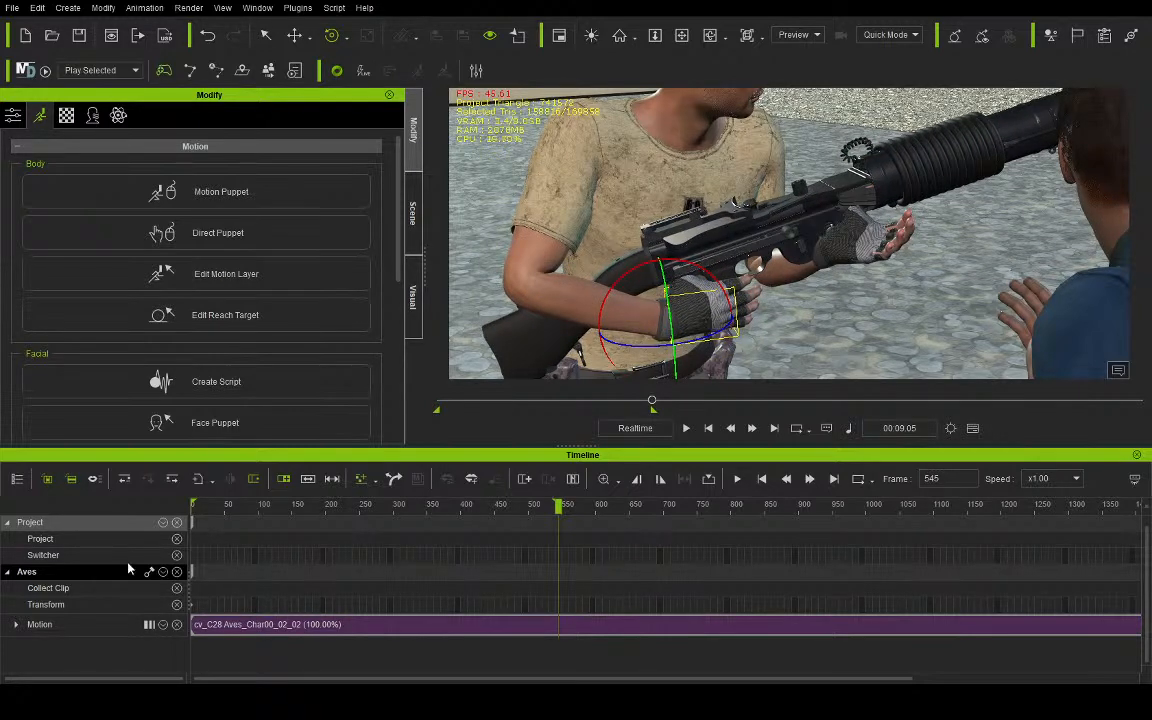
click(17, 625)
click(560, 660)
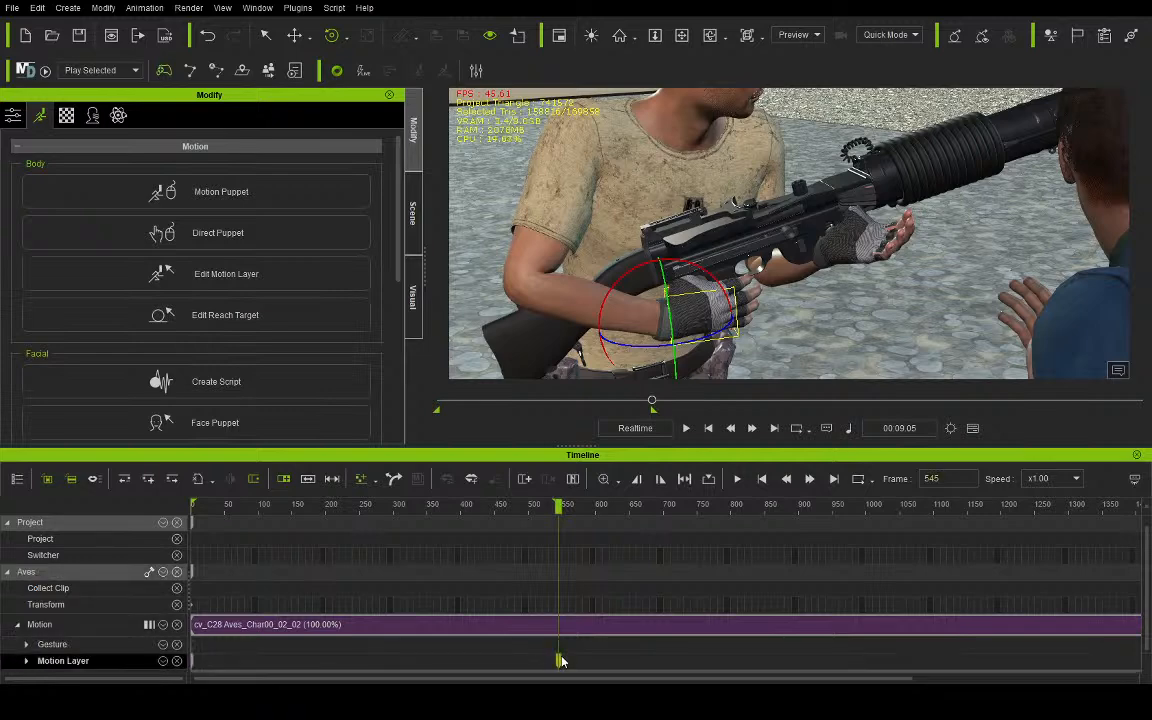
key(Delete)
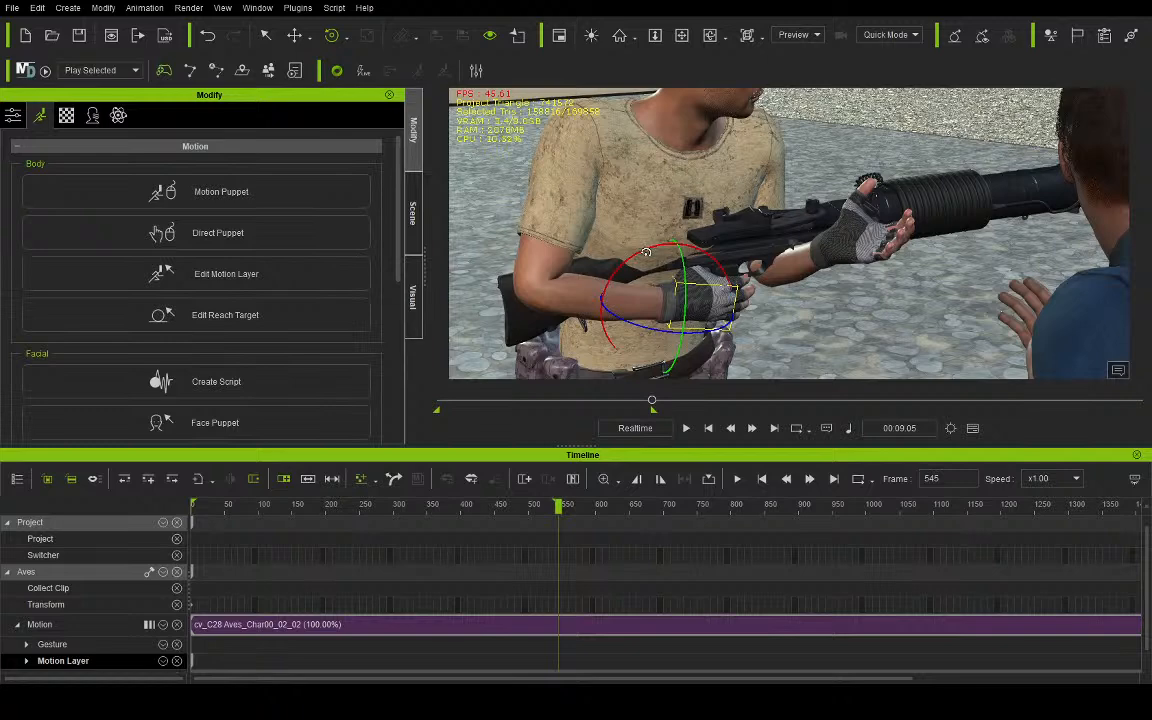
- Rotate Aves's right hand and move it down and outward at frame 545 to re-aim the rifle
drag(657, 248, 641, 252)
drag(661, 333, 643, 332)
click(289, 34)
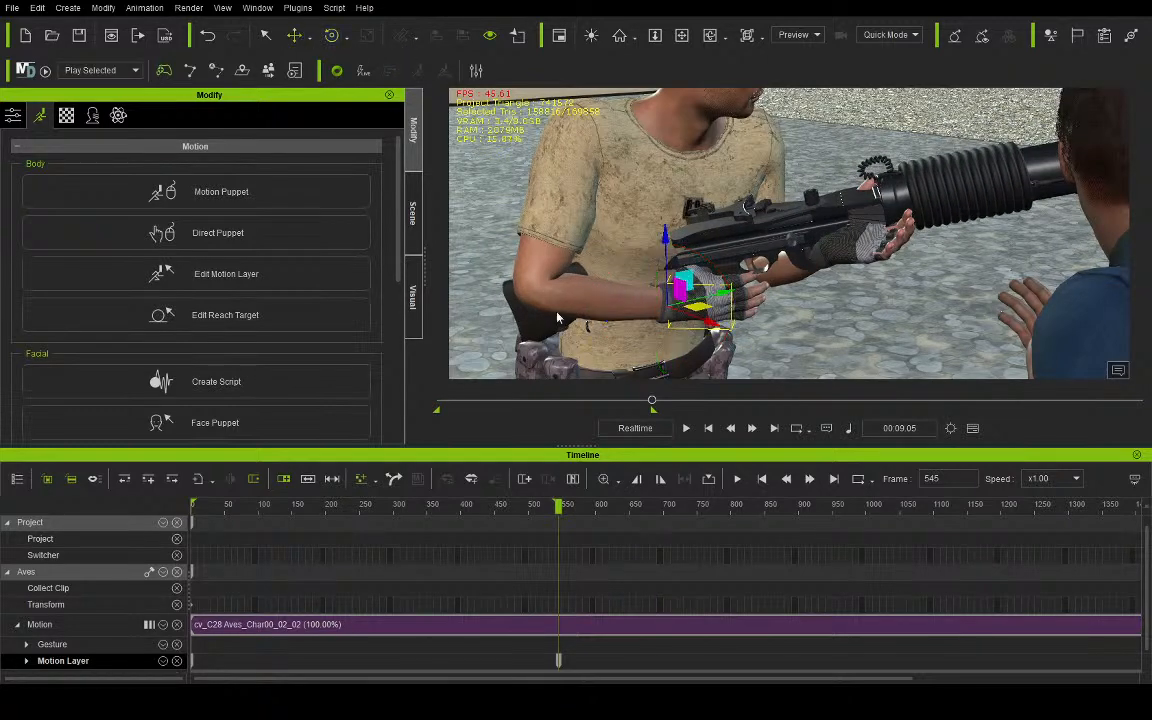
drag(700, 310, 680, 337)
click(332, 34)
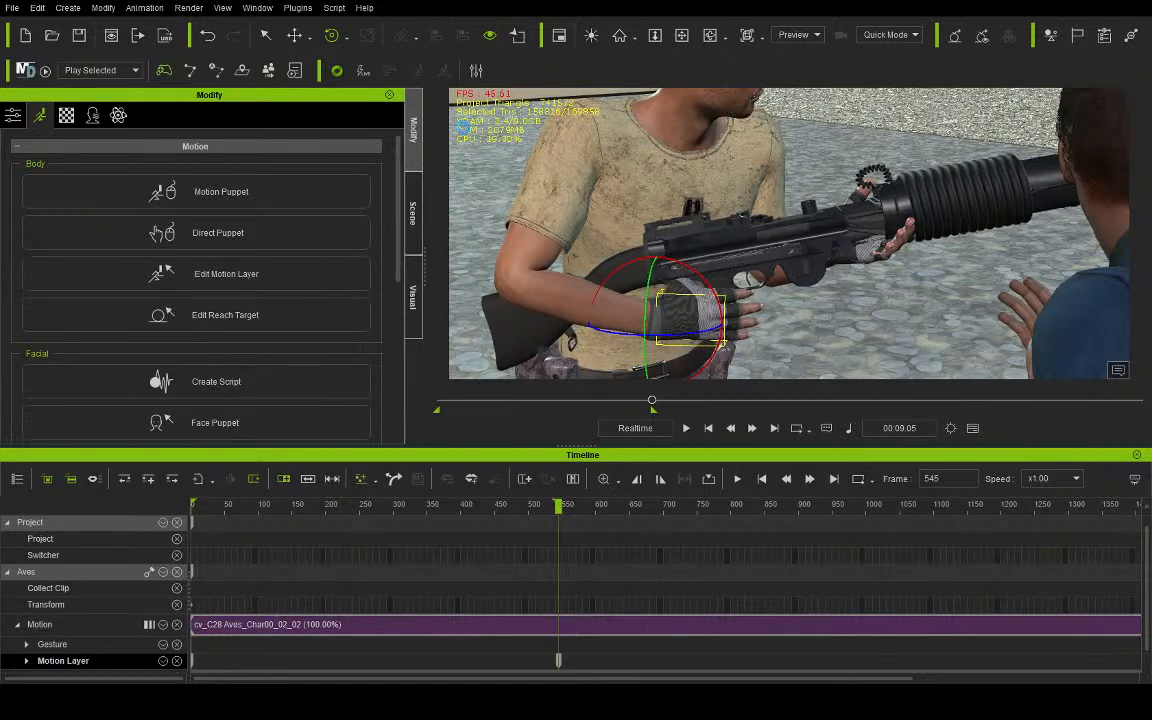
- Check the rifle's aim in the Camera view and delete the T21 Blaster Rifle b from Aves
click(798, 37)
click(799, 68)
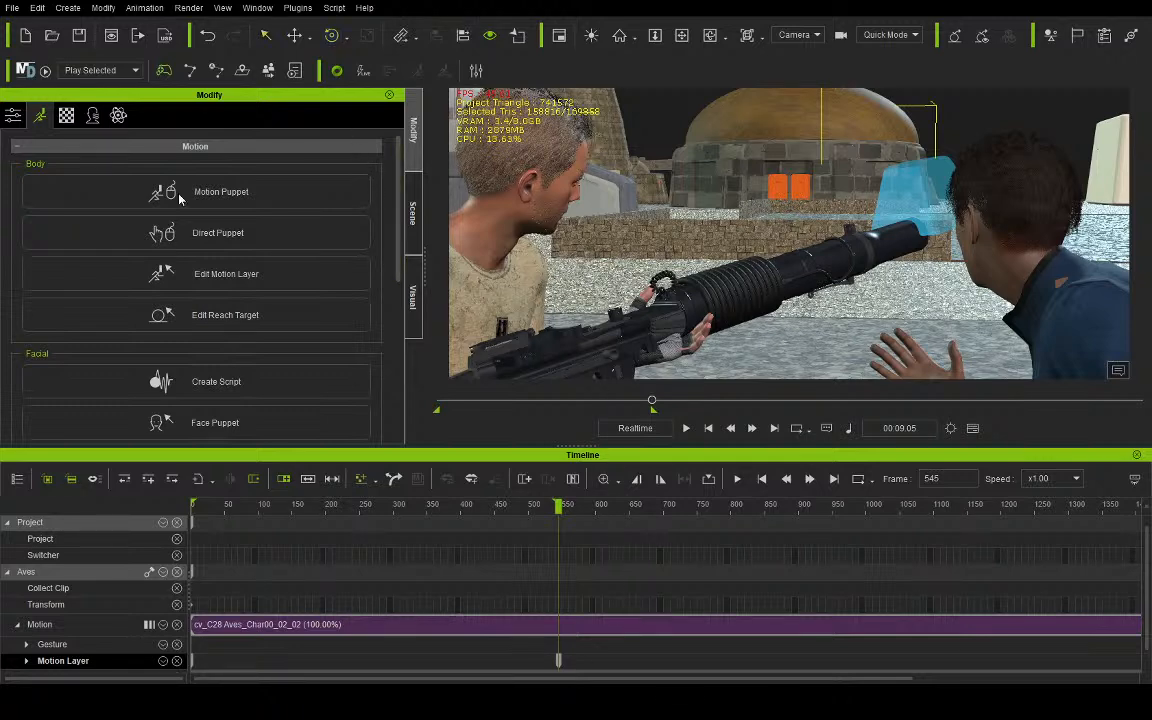
click(414, 245)
click(113, 263)
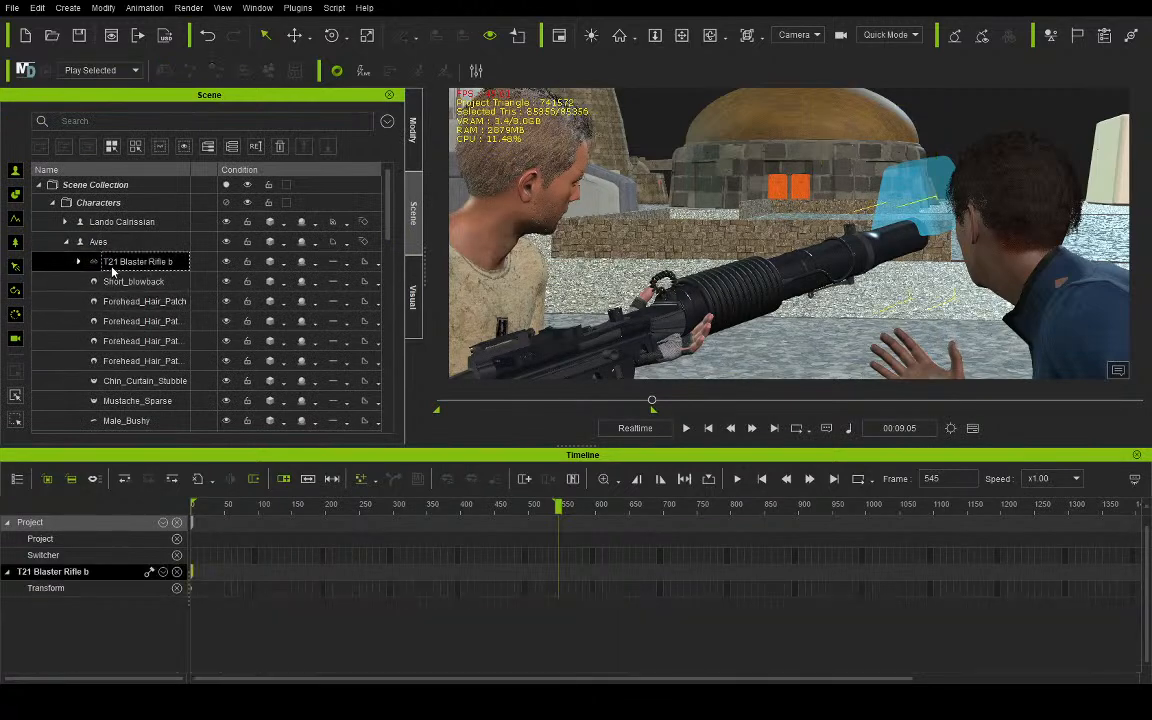
key(Delete)
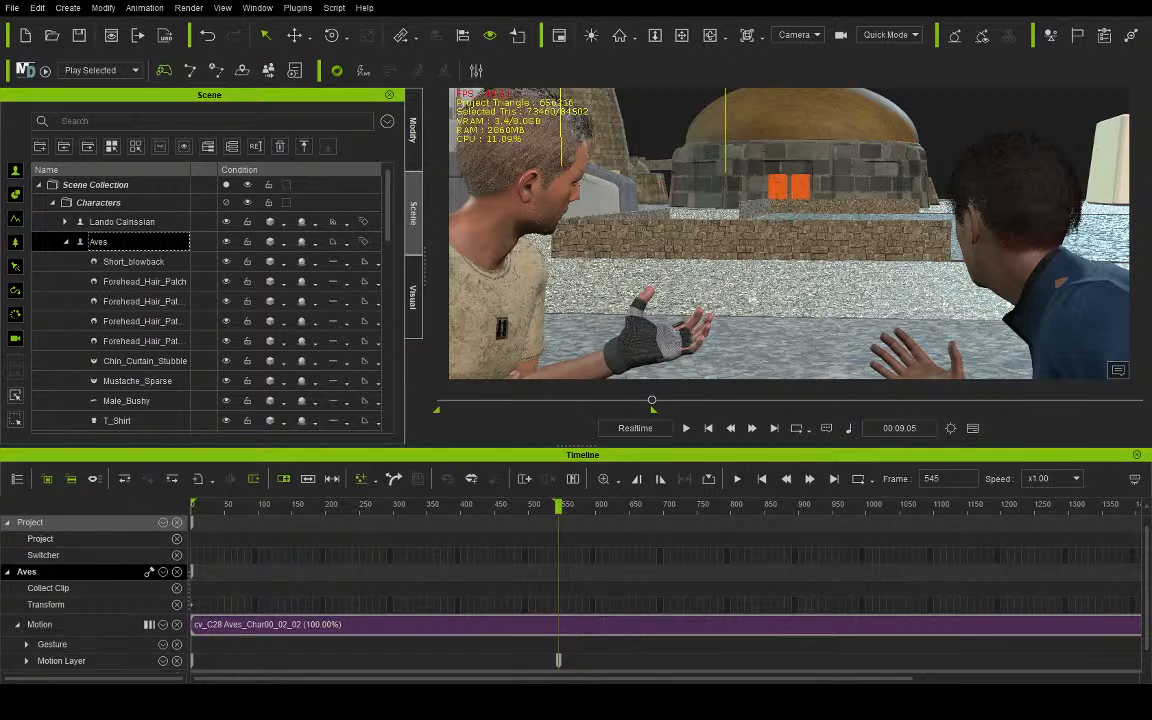
- Try attaching the Blaster Rifle to Aves, look for it around both characters in the Preview view and delete it
drag(430, 400, 490, 340)
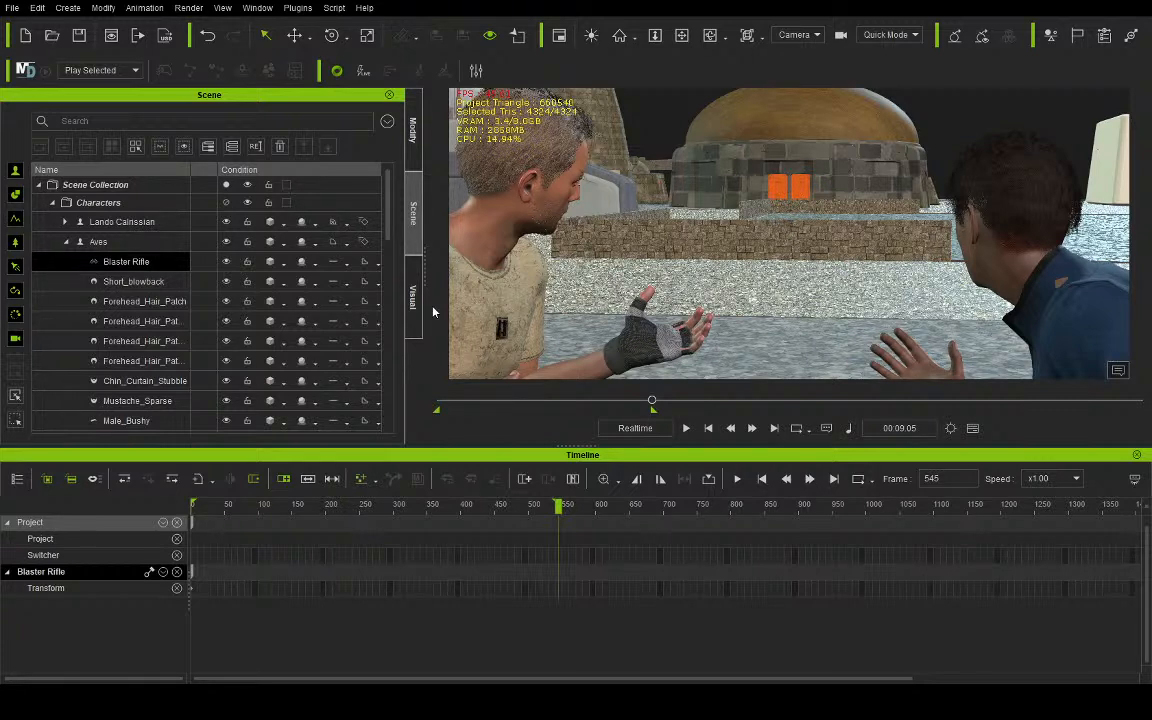
click(789, 38)
click(788, 53)
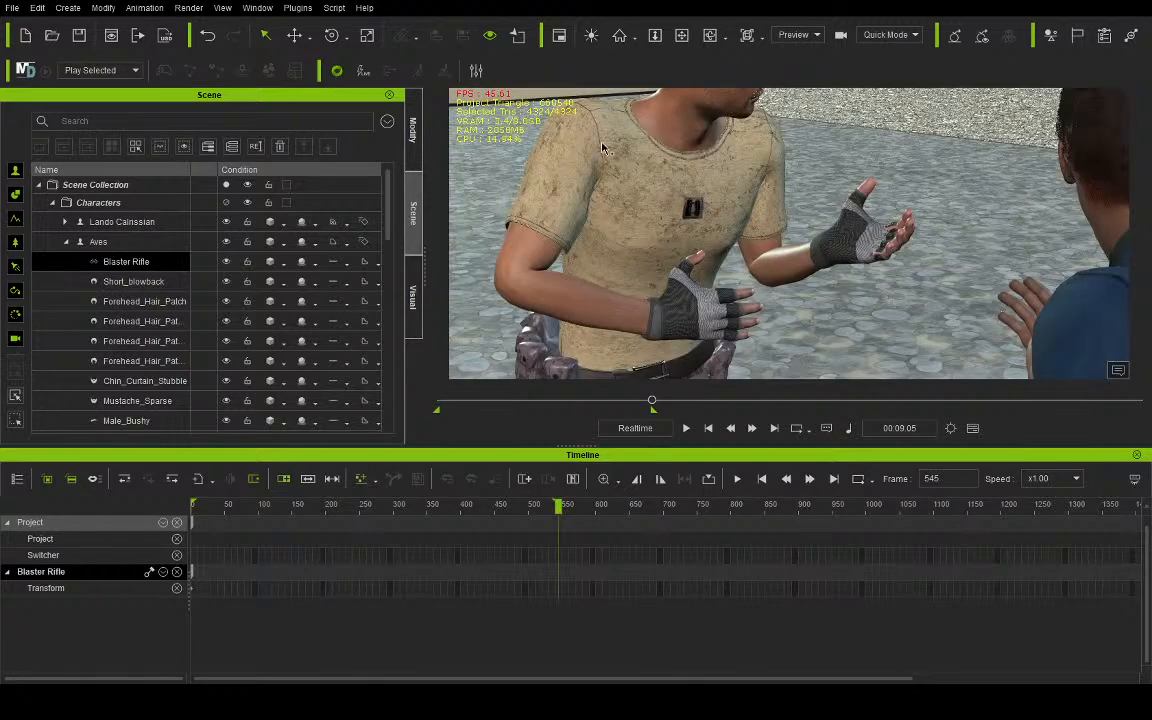
double_click(167, 263)
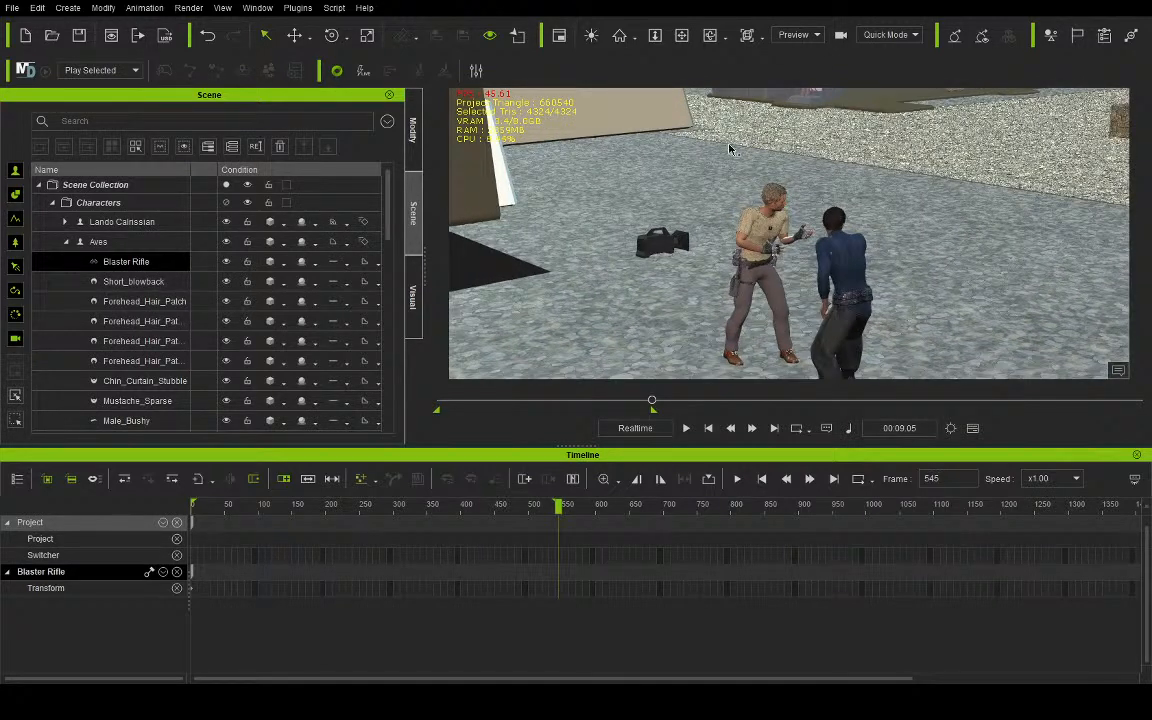
click(680, 36)
drag(684, 320, 708, 182)
right_drag(716, 175, 740, 212)
drag(773, 187, 743, 265)
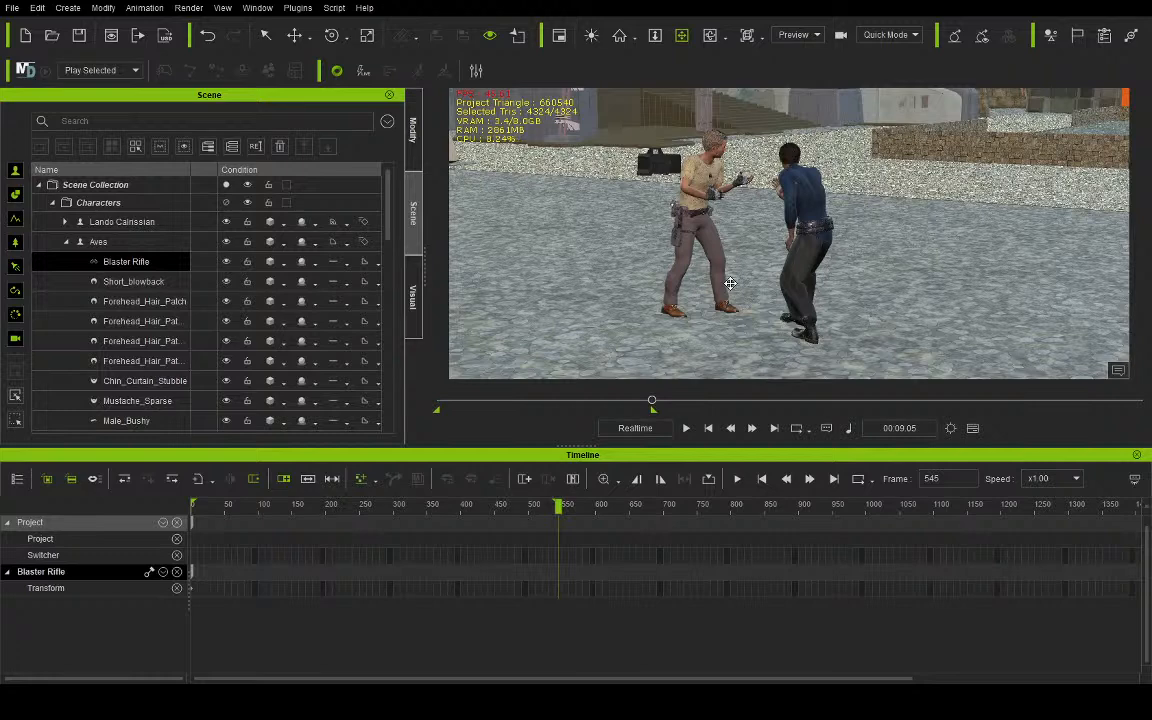
click(181, 266)
key(Delete)
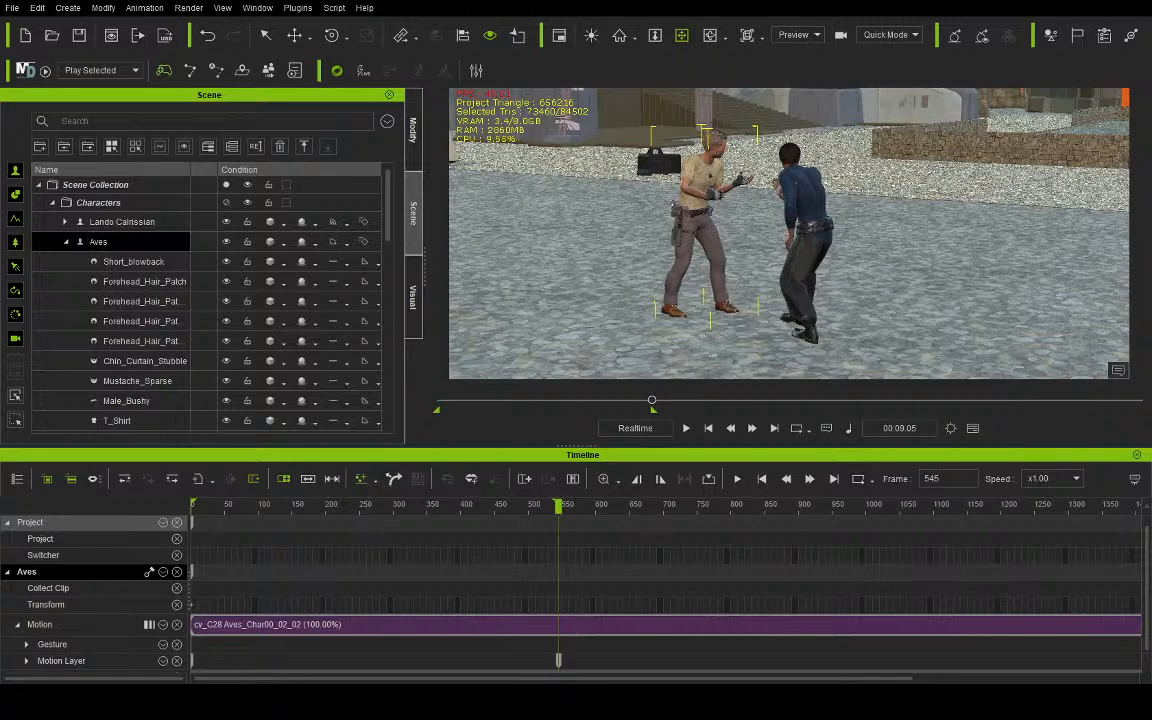
- Attach the Blaster Rifle to Aves again and check its transform and pivot settings
click(690, 213)
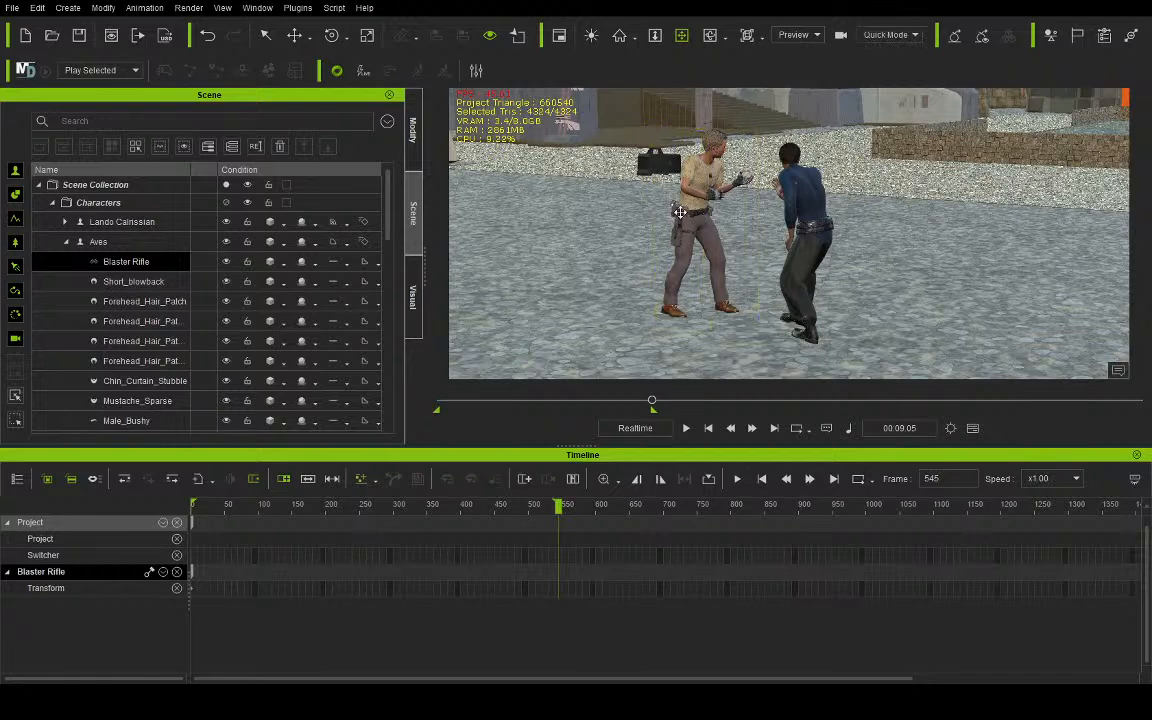
click(412, 132)
click(14, 115)
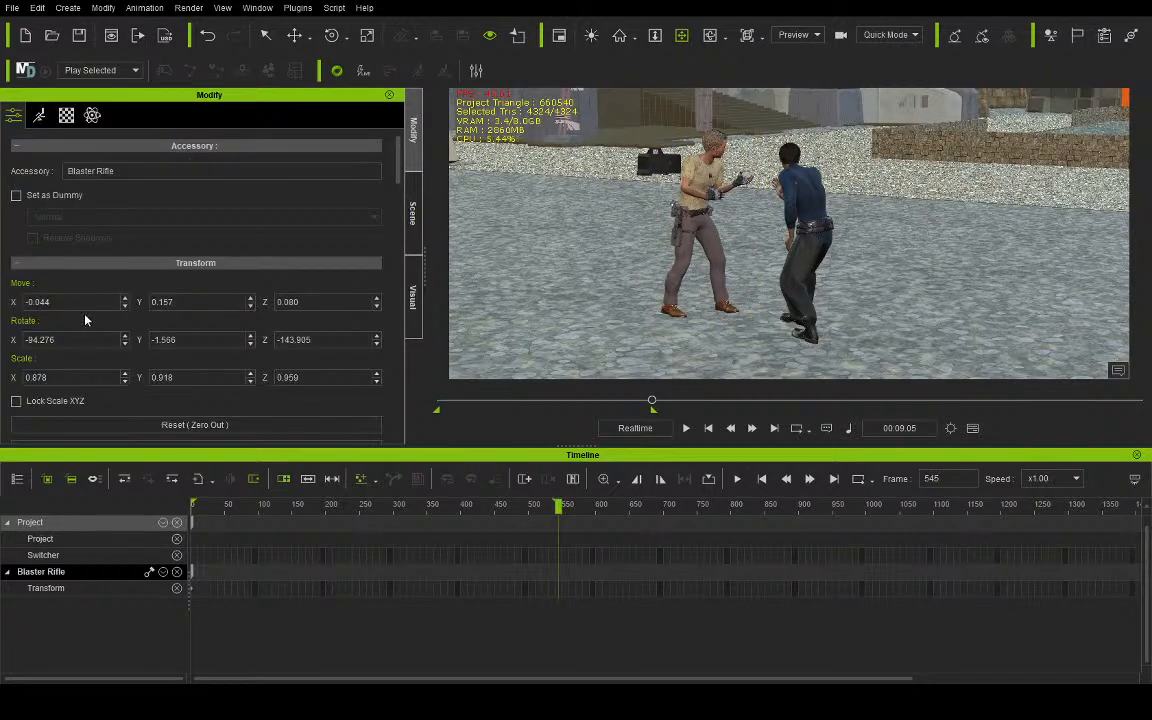
scroll(181, 295, down, 3)
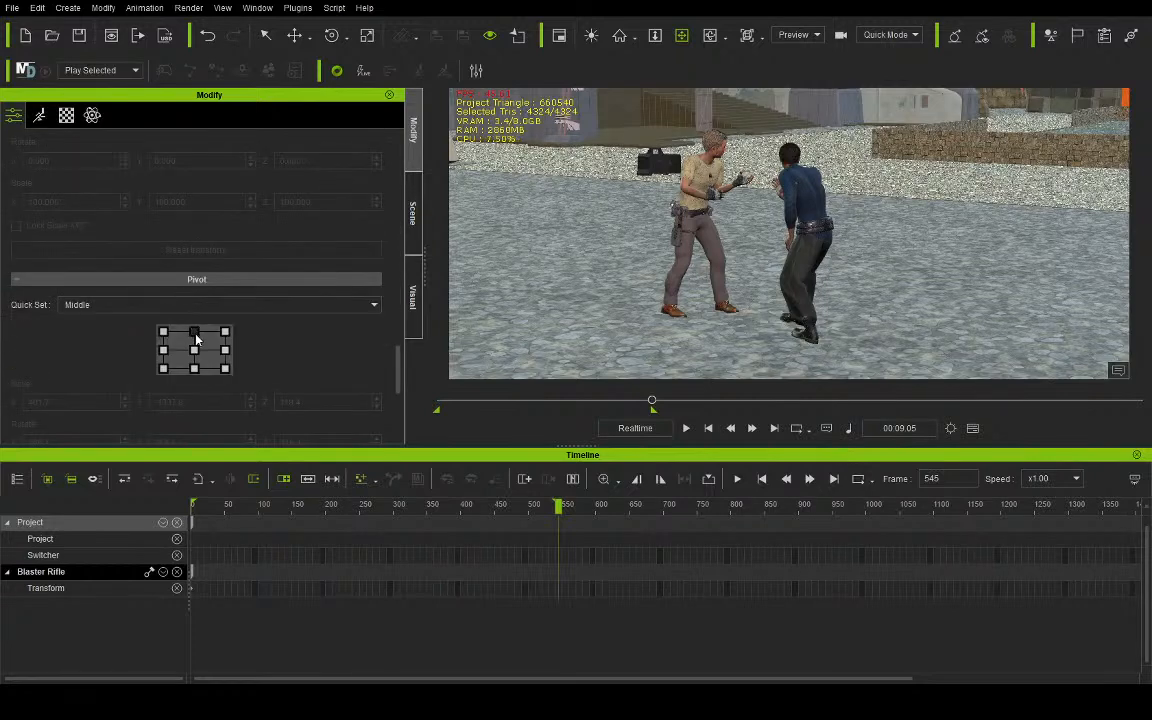
scroll(258, 252, up, 5)
scroll(258, 252, up, 5)
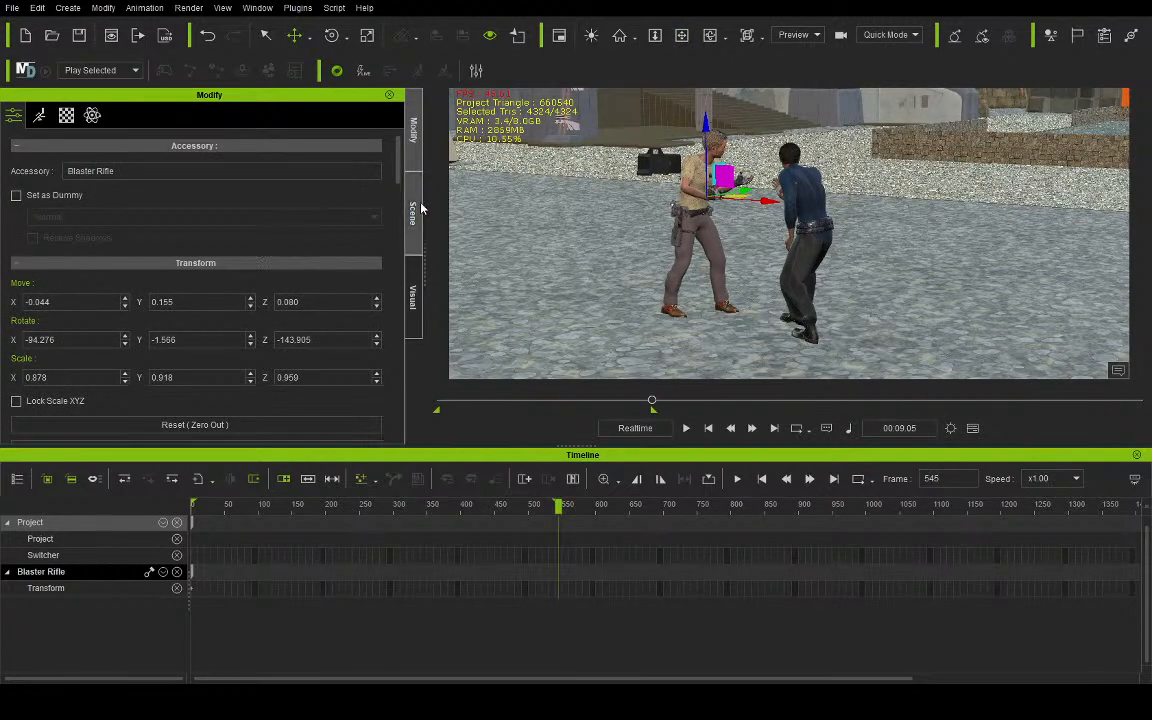
- Set the attached Blaster Rifle's display to visible at frame 545
scroll(274, 243, down, 2)
scroll(274, 243, down, 5)
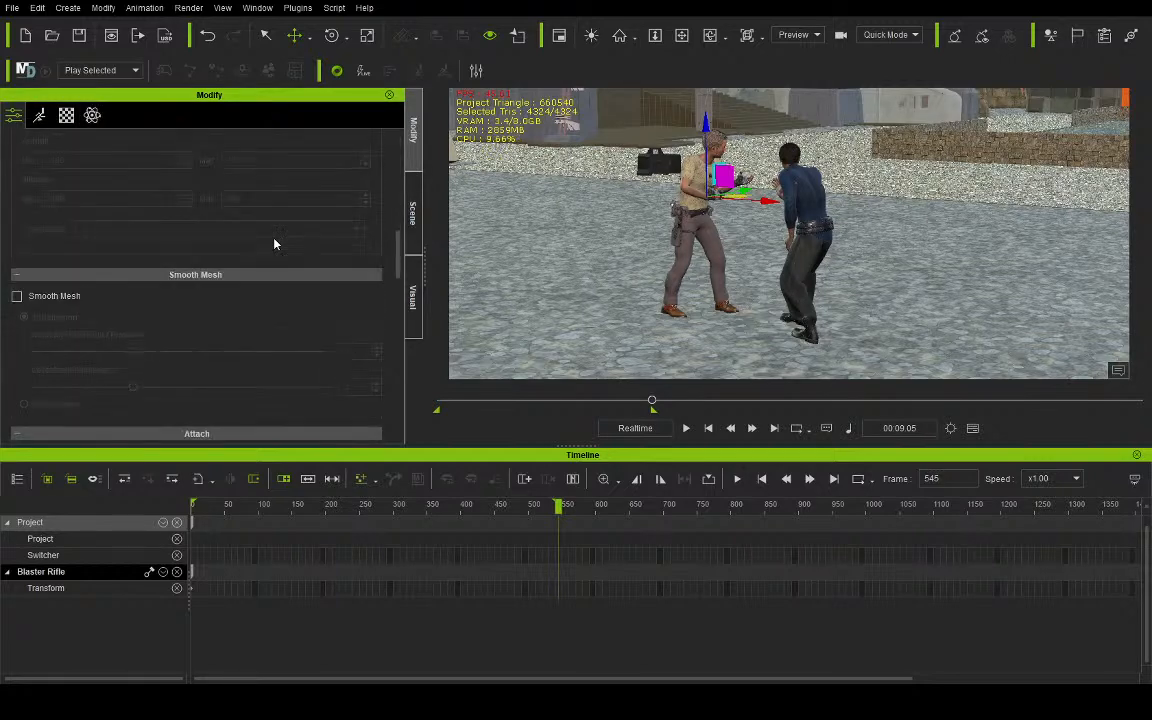
click(99, 192)
scroll(660, 202, up, 8)
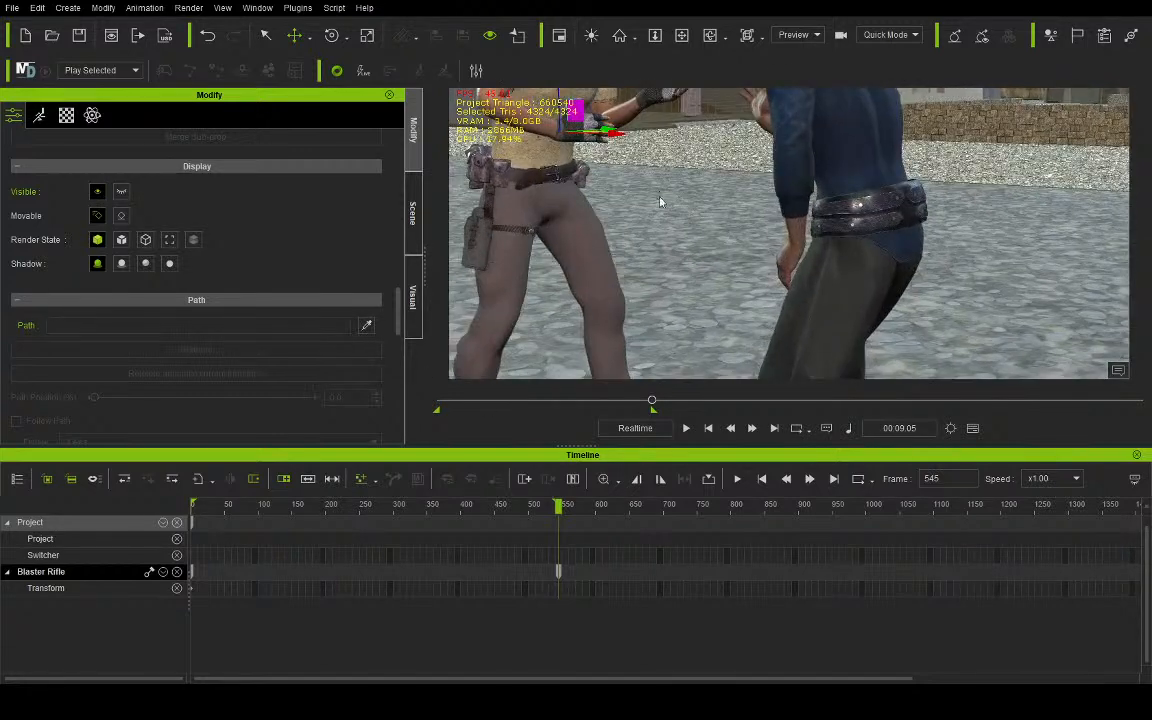
- Try scaling the Blaster Rifle and delete it from Aves
click(367, 35)
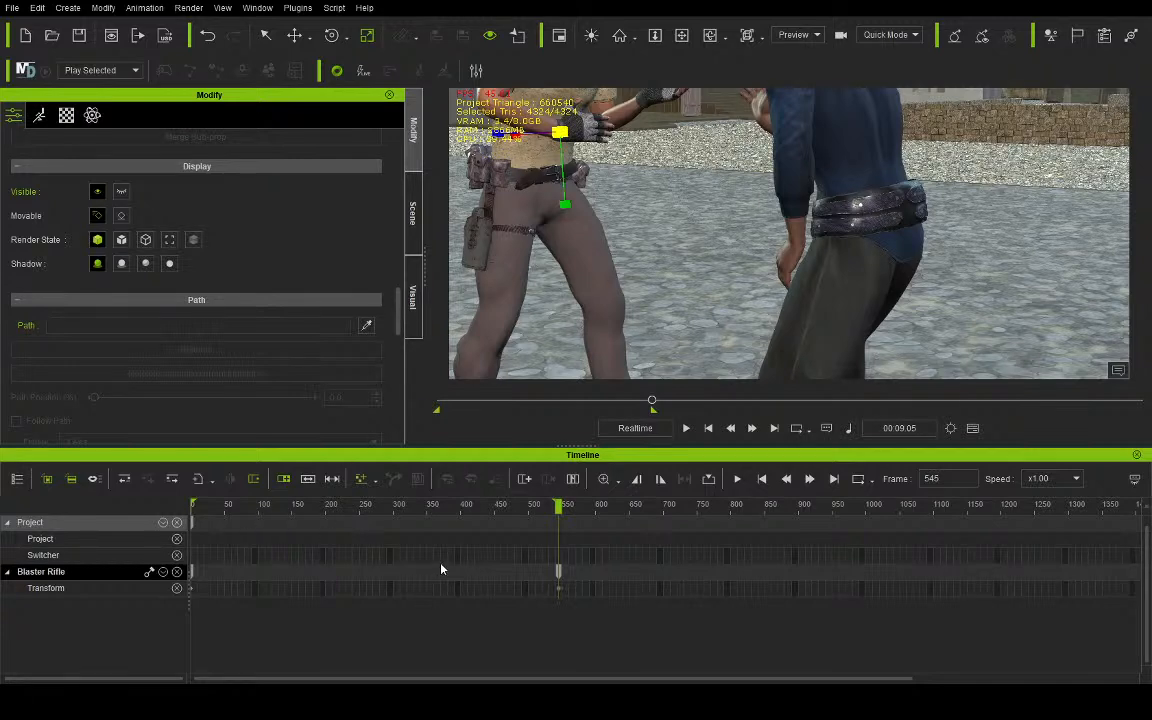
click(413, 213)
click(148, 262)
key(Delete)
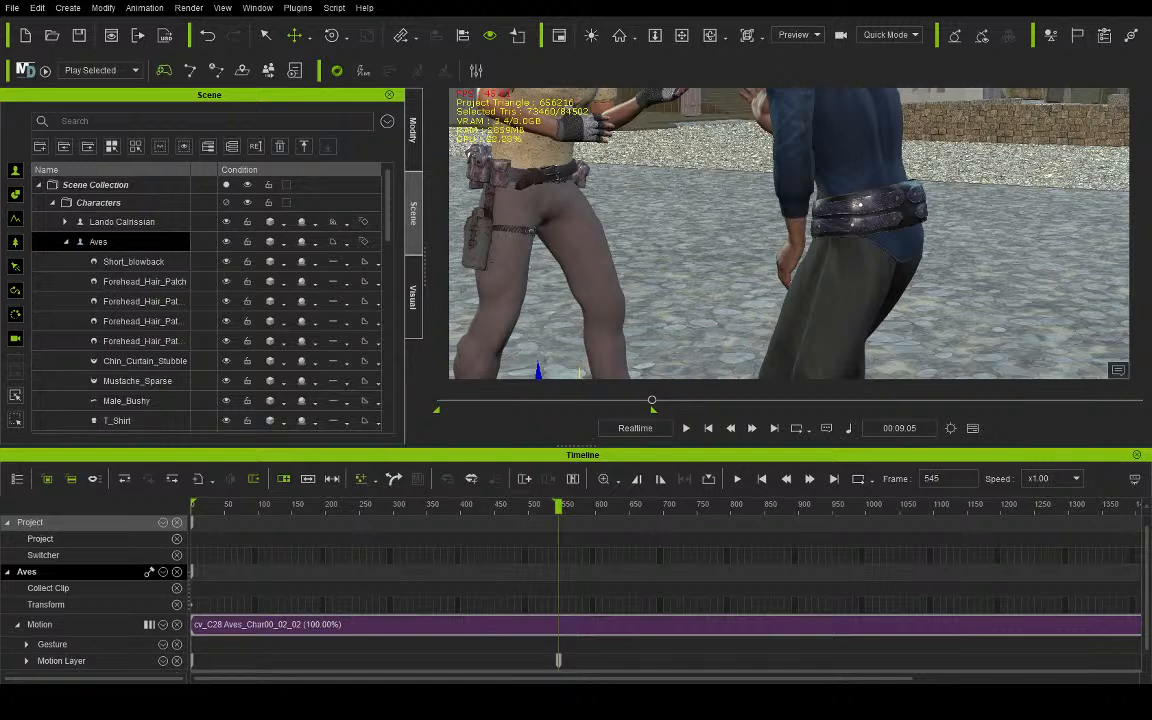
- Attach the Rebel_Blaster to Aves's hand and make it visible
drag(600, 128, 559, 226)
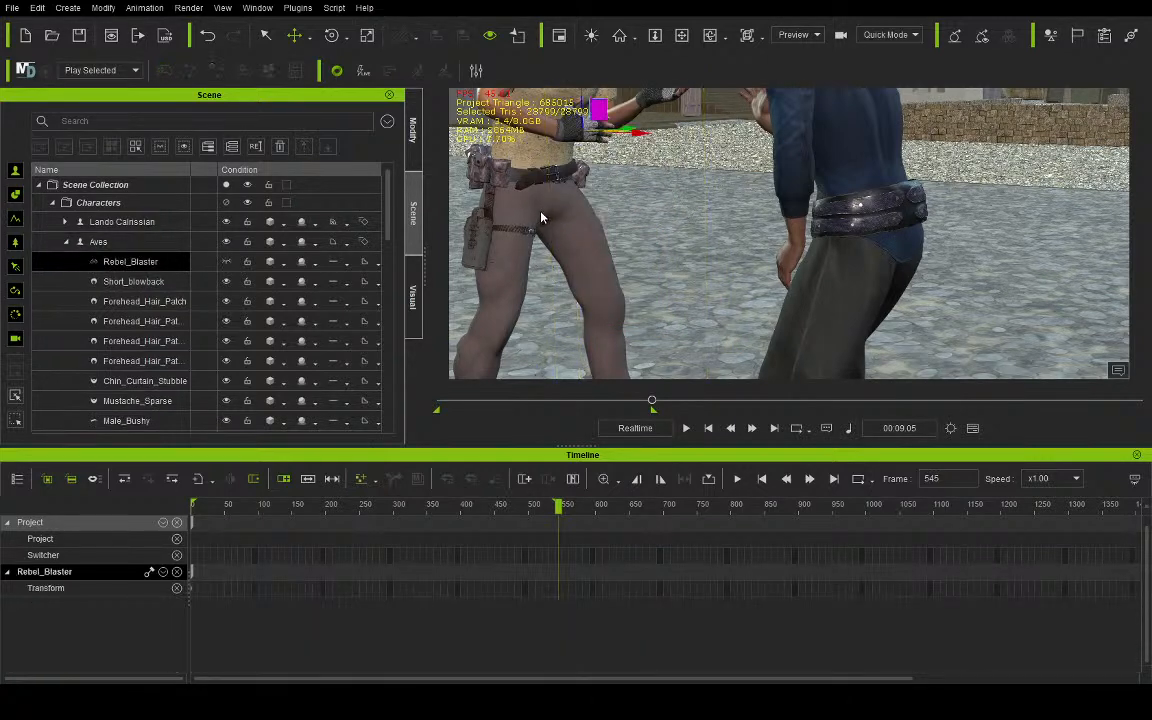
click(682, 36)
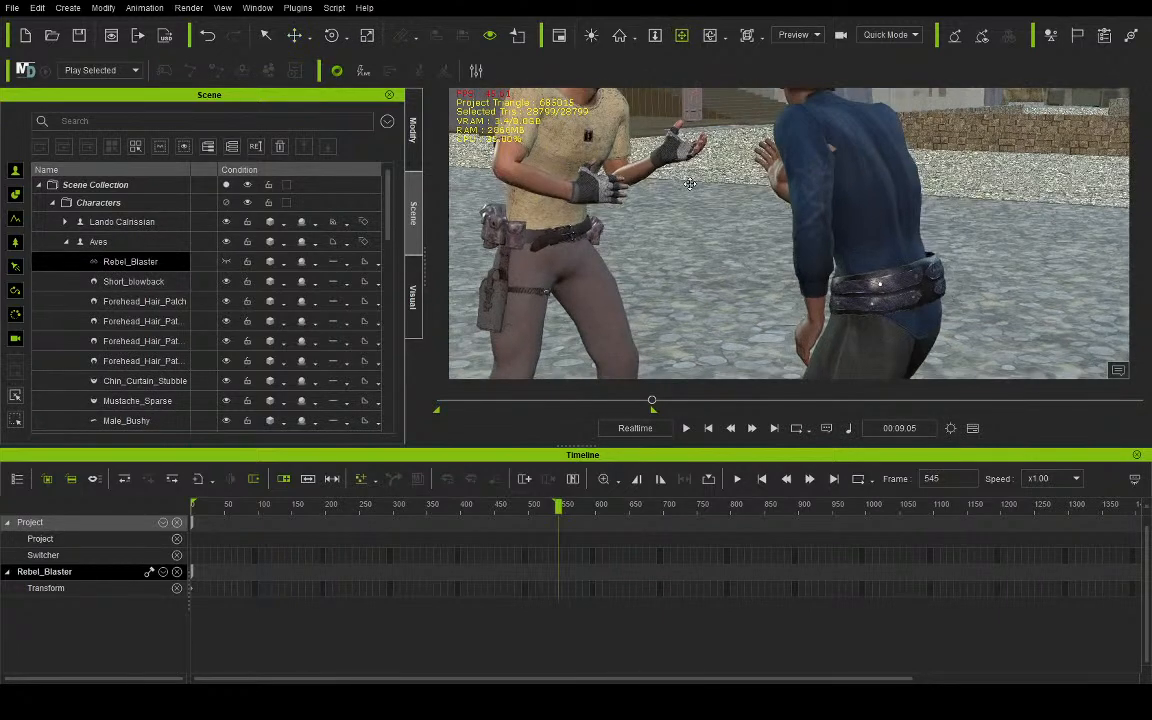
right_drag(690, 184, 522, 193)
click(231, 260)
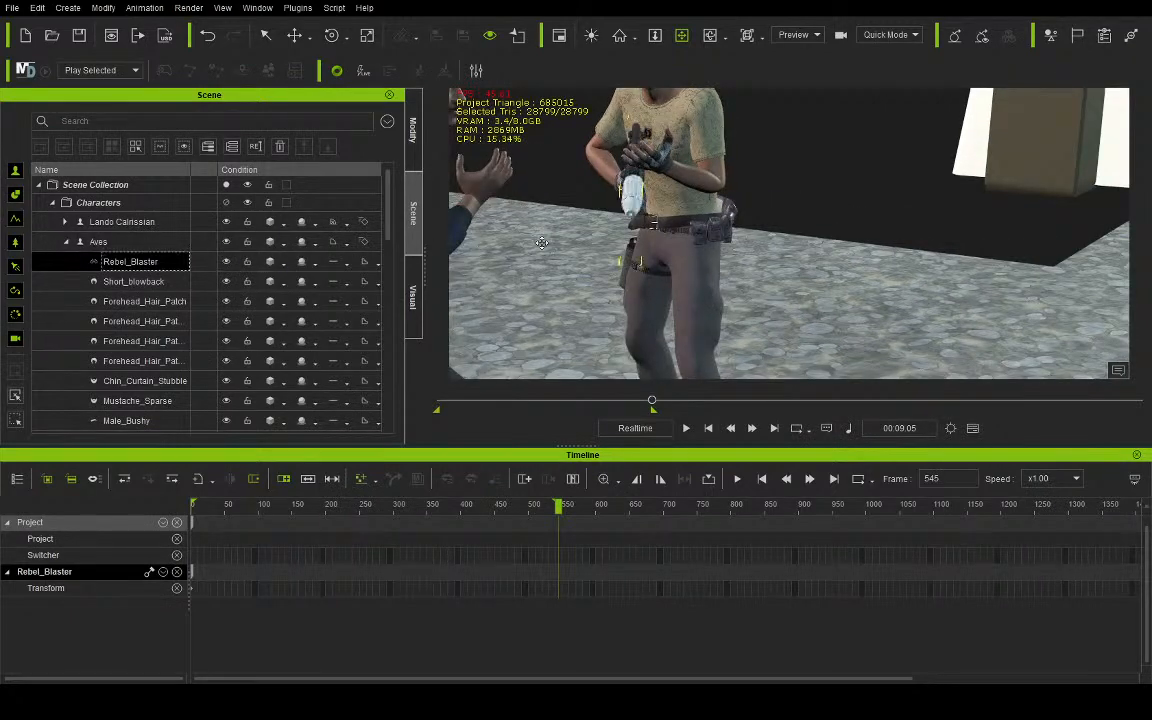
right_drag(616, 206, 585, 208)
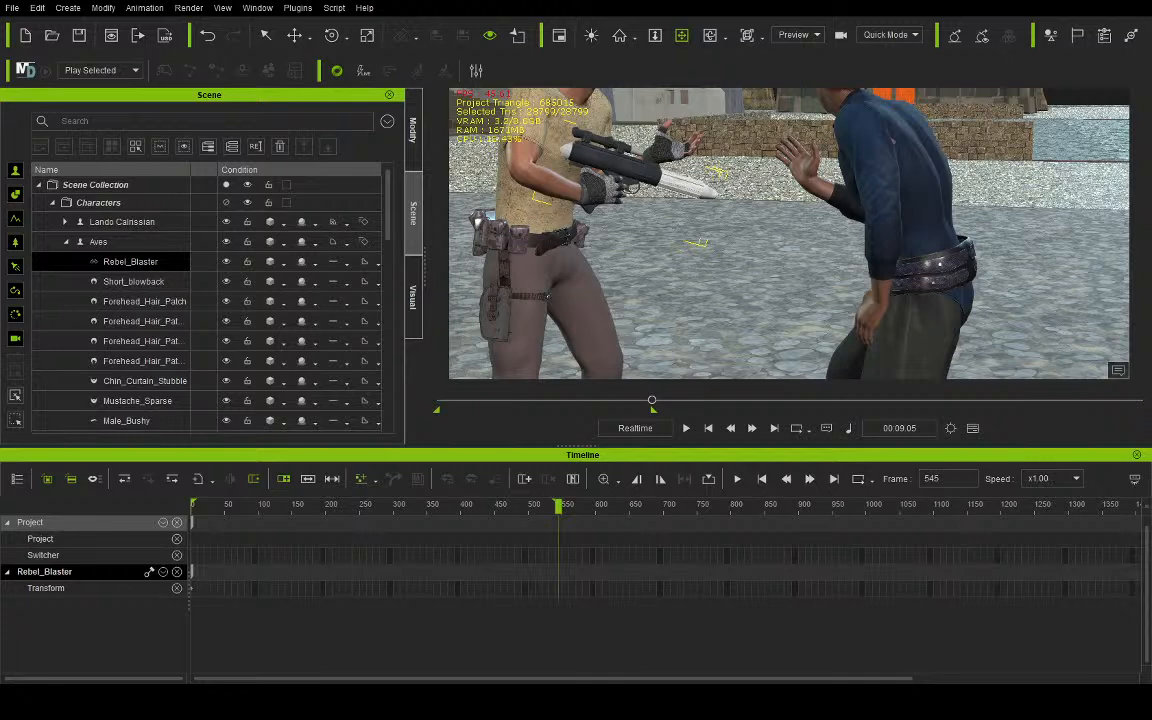
- Attach the Bryar pistol to Lando Calrissian's raised hand and frame a closer view of his grip
drag(818, 298, 908, 311)
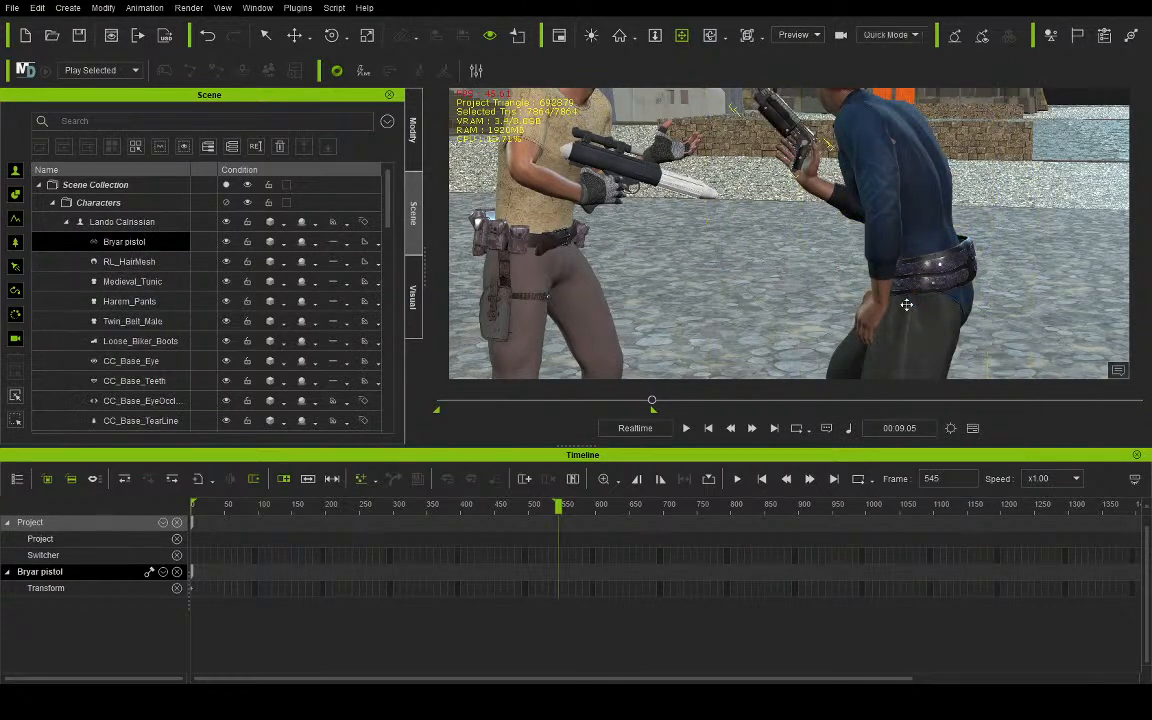
drag(790, 127, 785, 148)
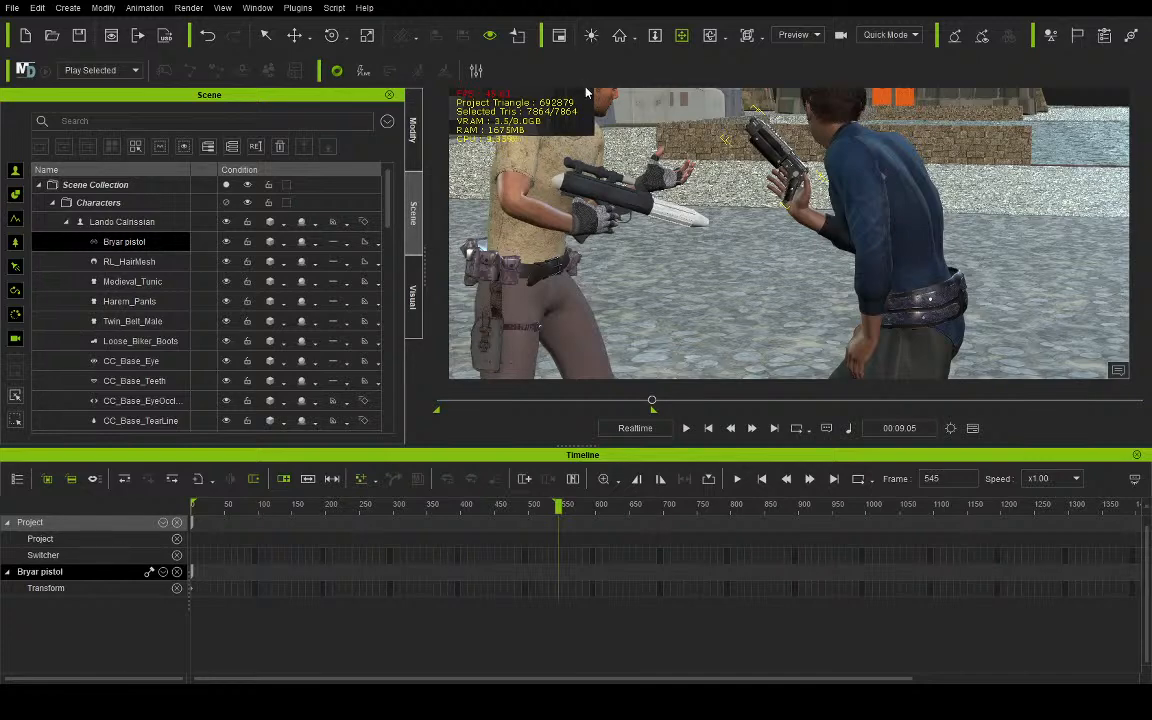
right_drag(625, 196, 790, 193)
middle_drag(790, 193, 806, 216)
scroll(806, 216, up, 1)
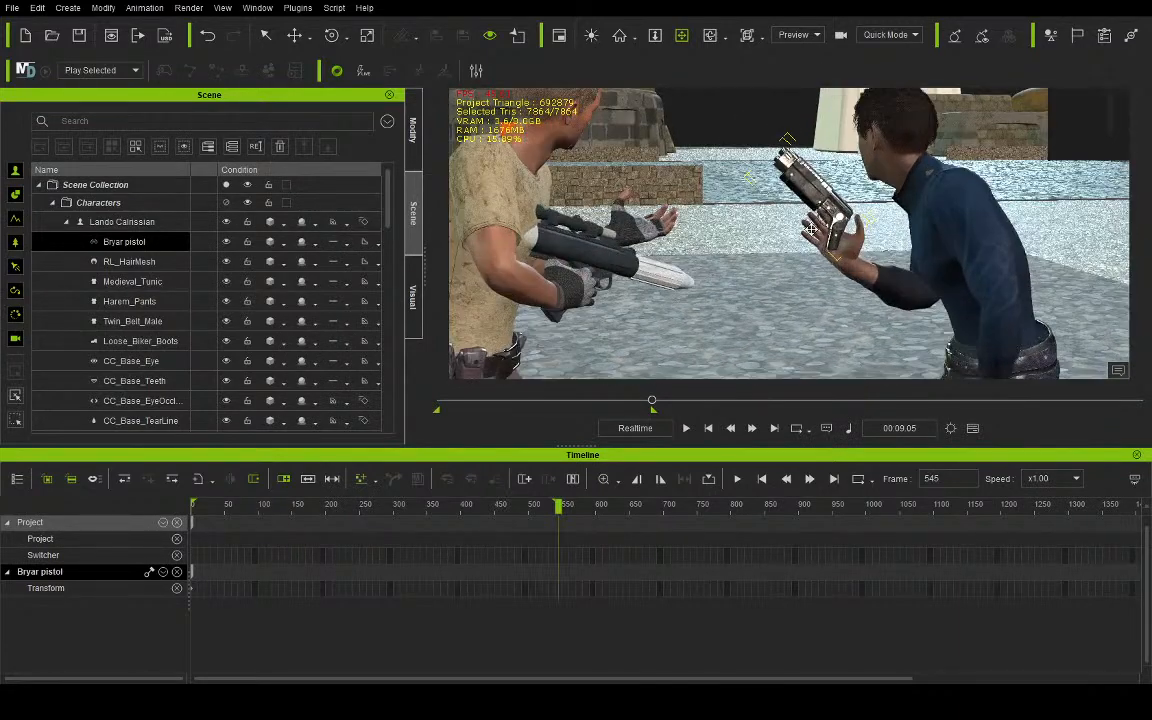
scroll(804, 216, up, 1)
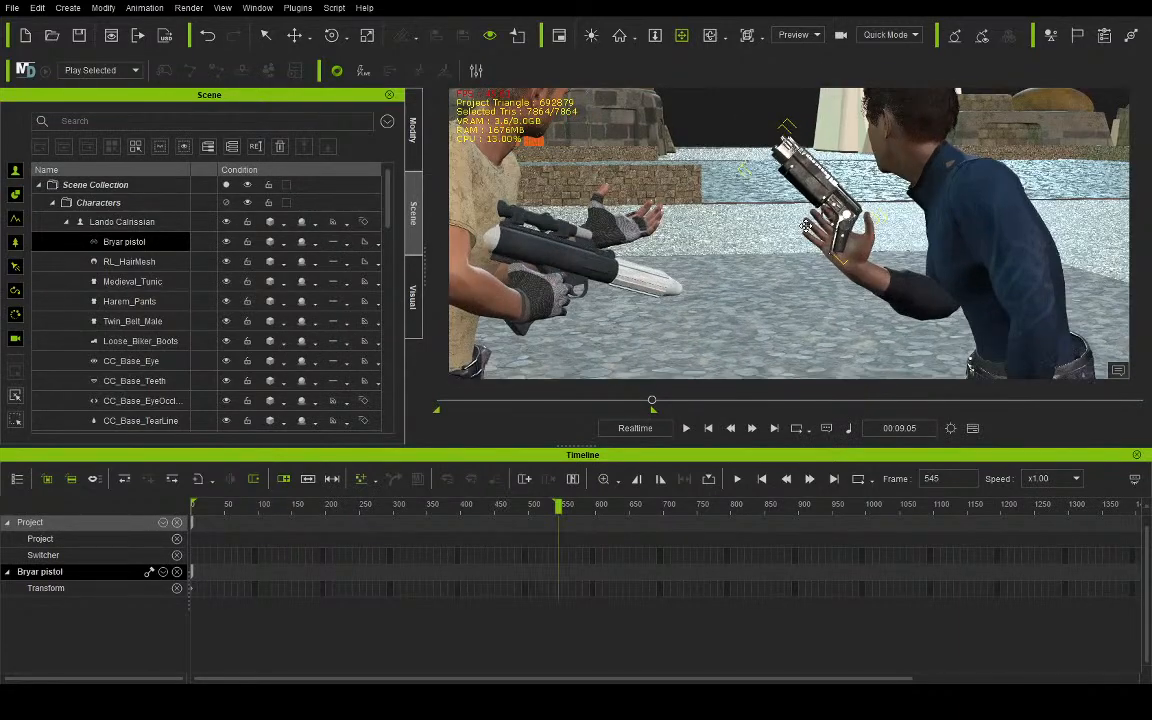
- Start editing Lando Calrissian's motion layer and go to frame 403, where he holds the pistol at his waist
click(122, 221)
drag(652, 403, 380, 400)
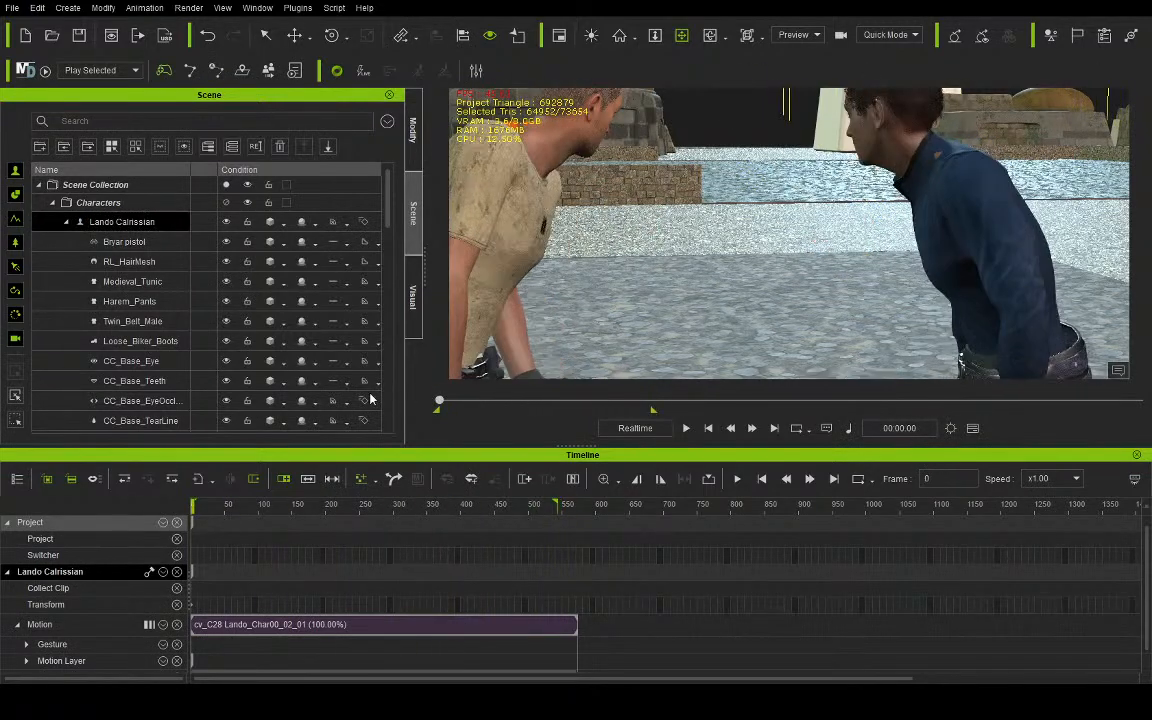
middle_drag(984, 276, 933, 150)
right_drag(933, 150, 1078, 224)
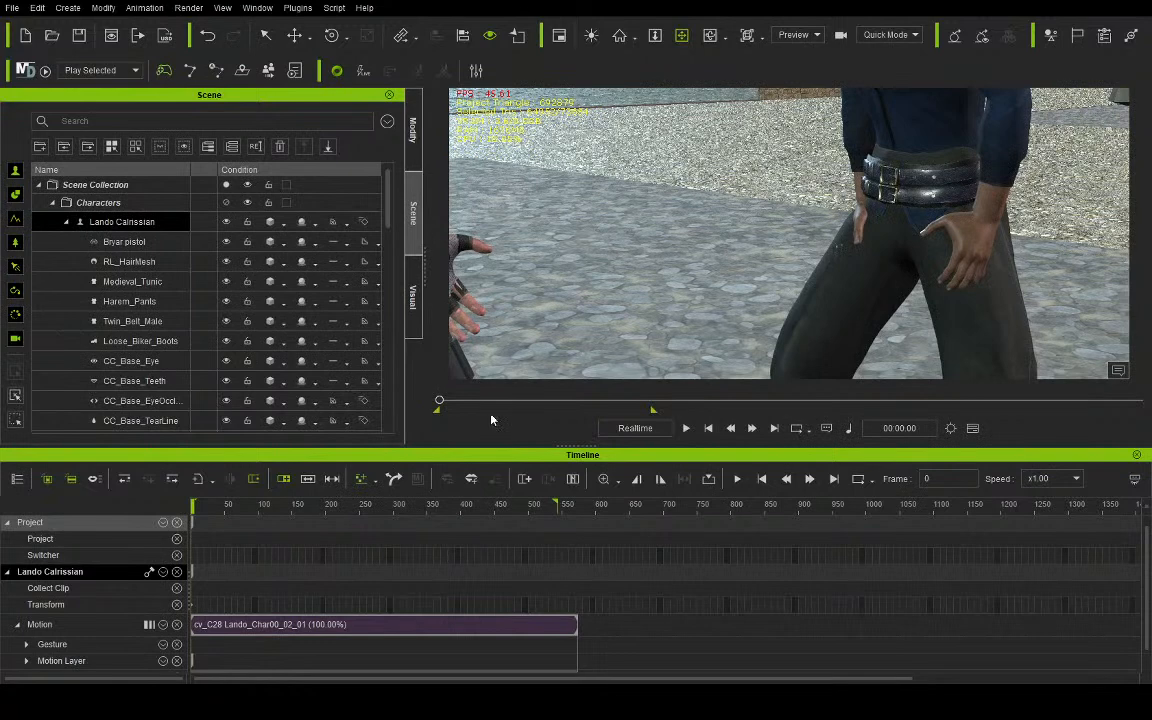
click(413, 130)
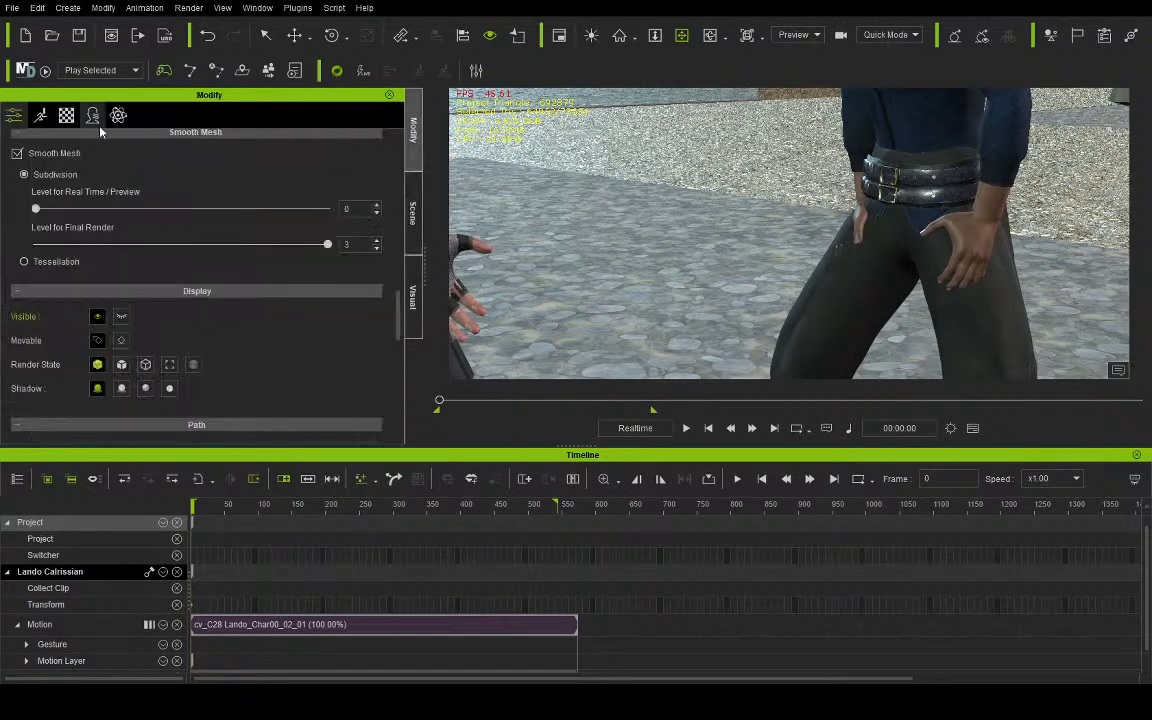
click(41, 115)
click(262, 273)
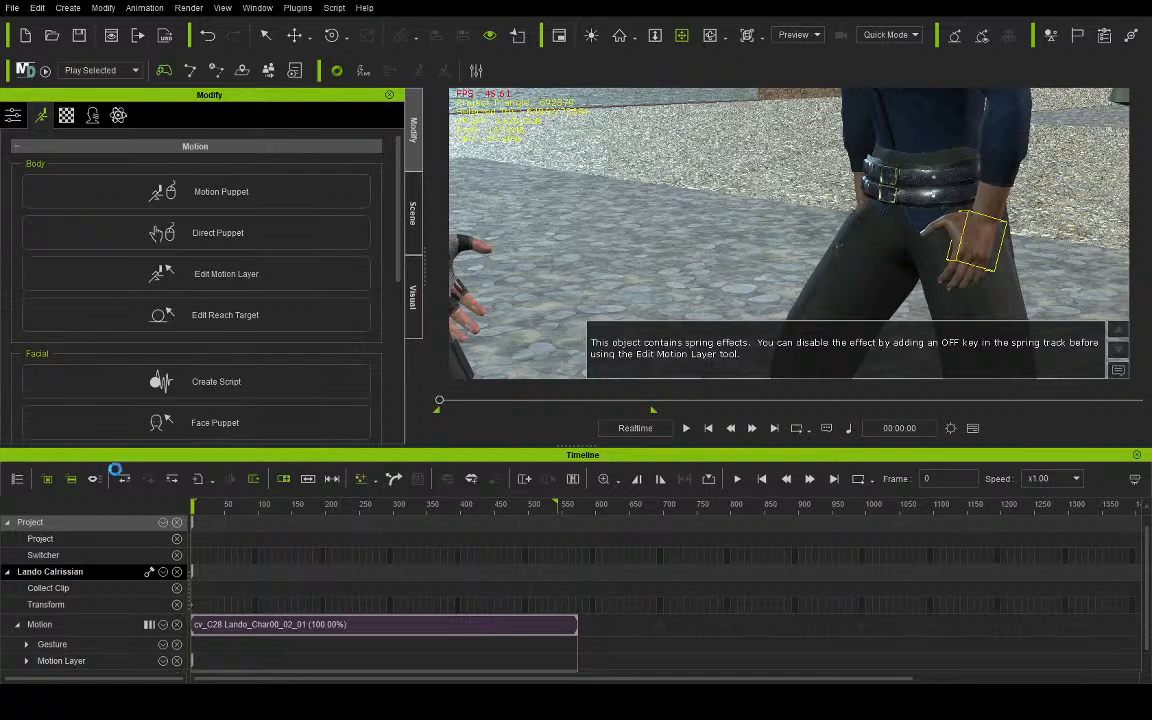
drag(433, 514, 463, 525)
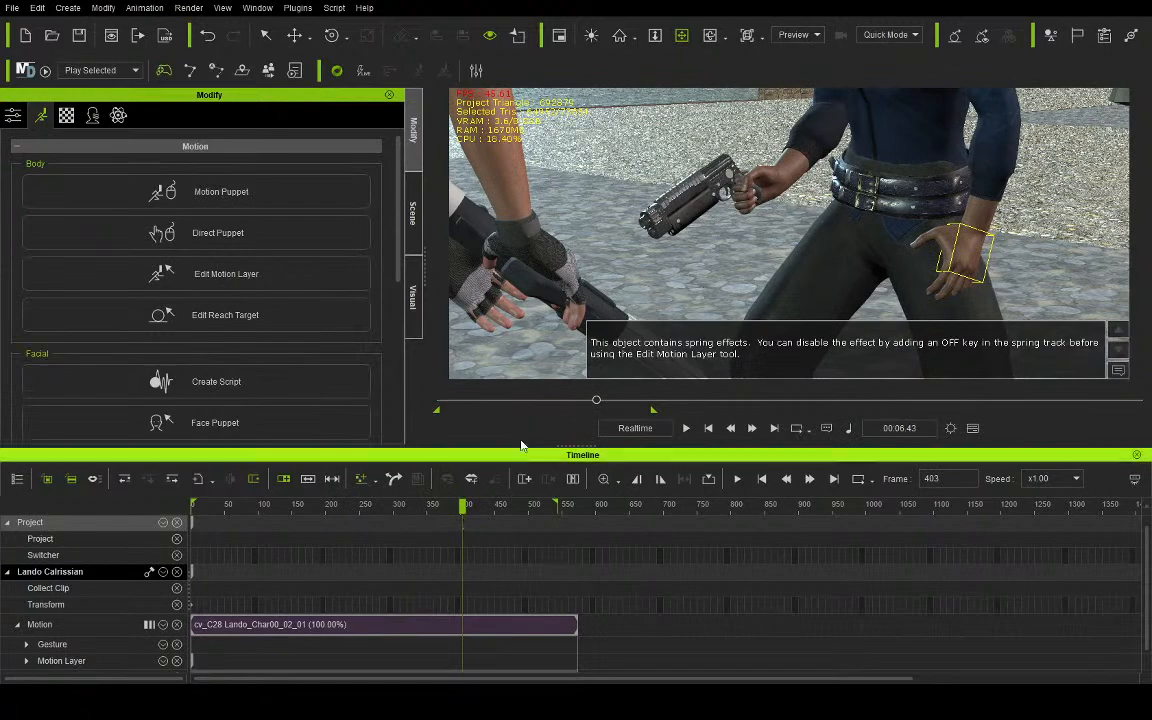
- Rotate Lando's index finger joints so the finger straightens out of the fist and reaches through the pistol's trigger guard
click(687, 37)
right_drag(673, 200, 573, 147)
scroll(558, 147, up, 6)
middle_drag(643, 141, 682, 214)
right_drag(682, 214, 632, 242)
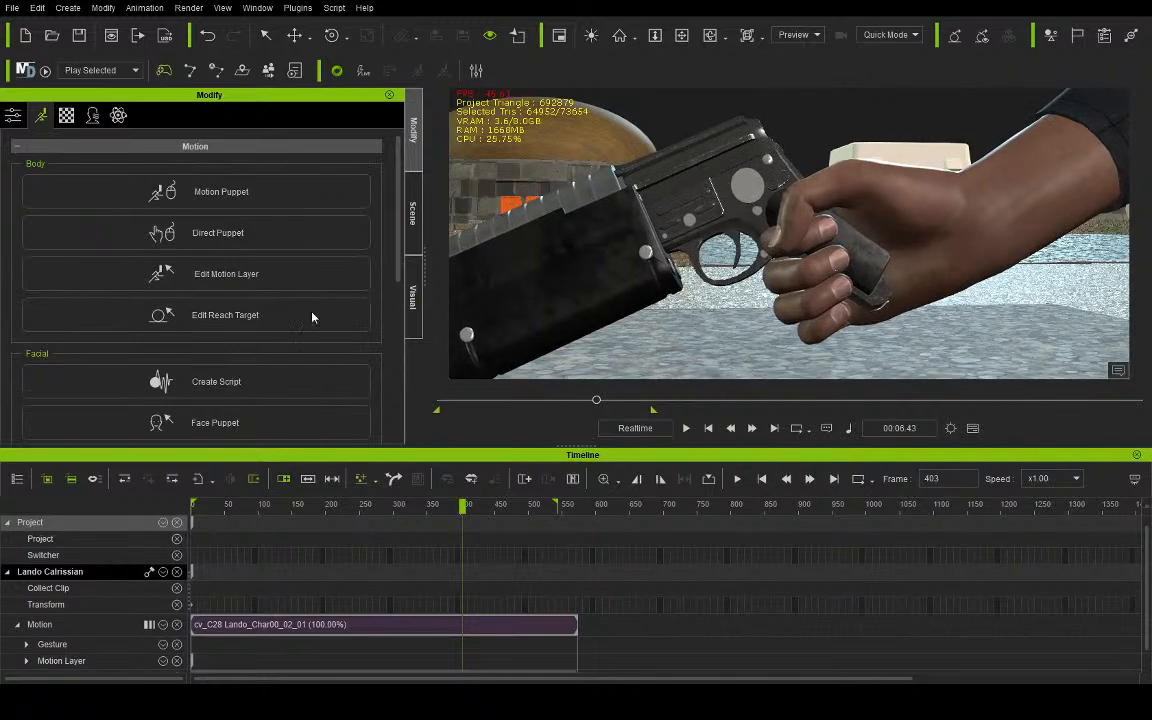
key(e)
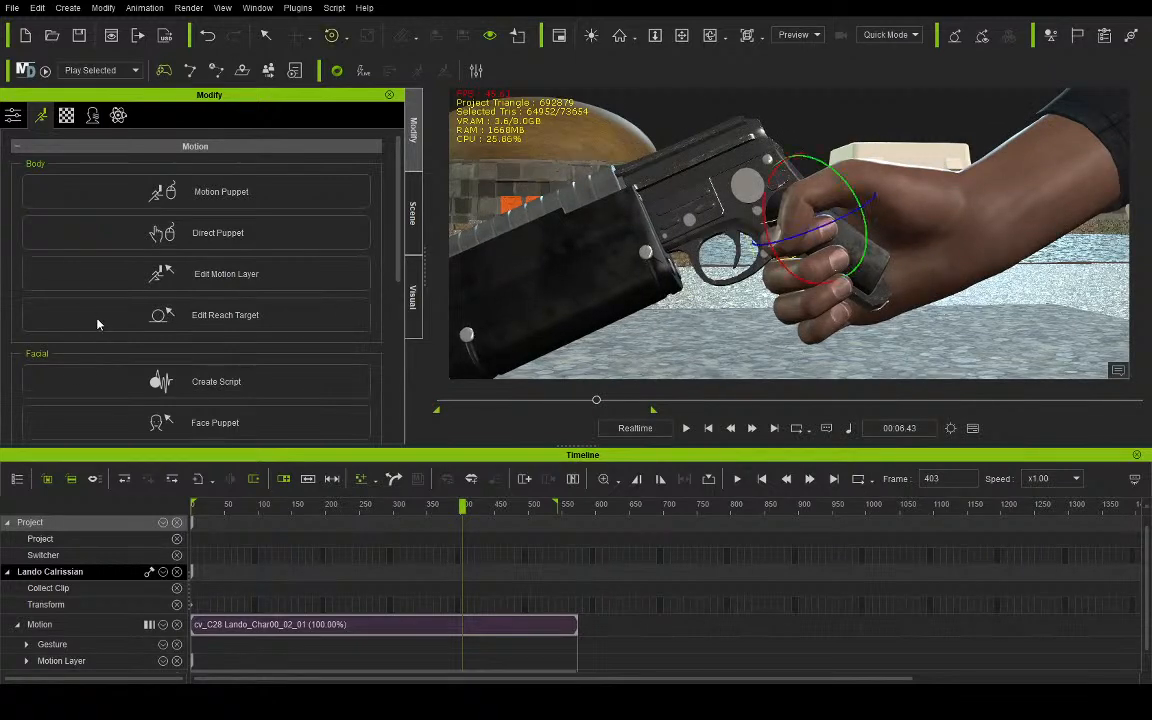
drag(808, 241, 690, 223)
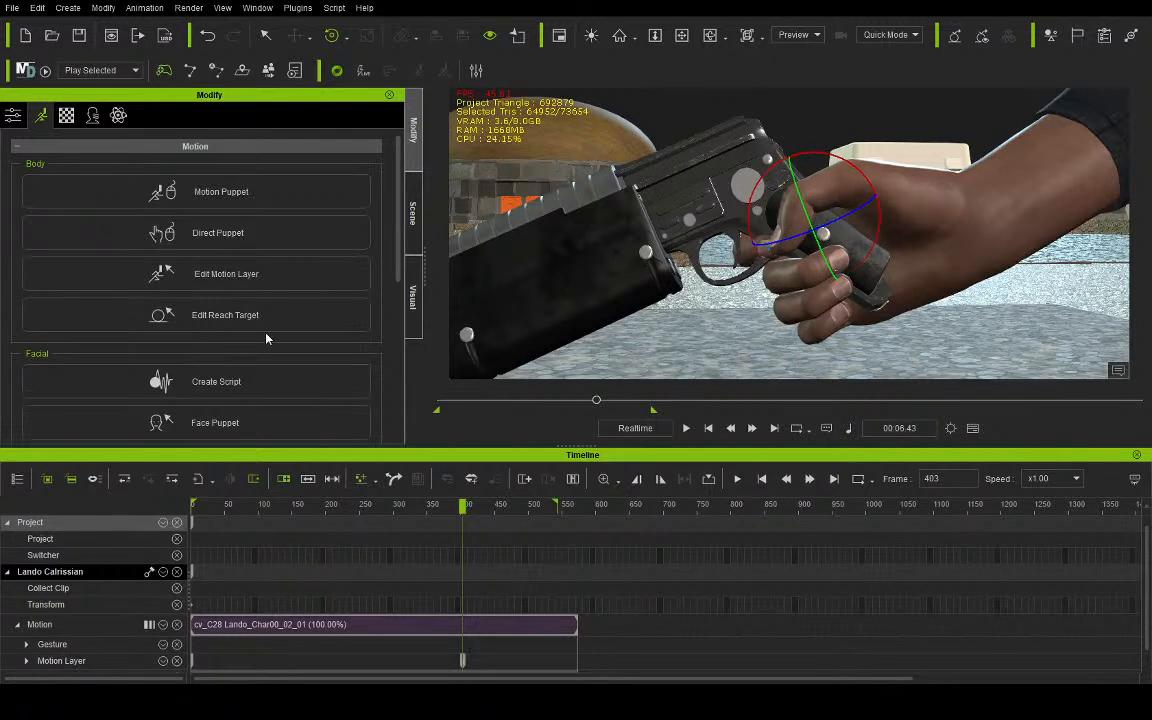
click(99, 315)
drag(780, 252, 696, 277)
click(101, 305)
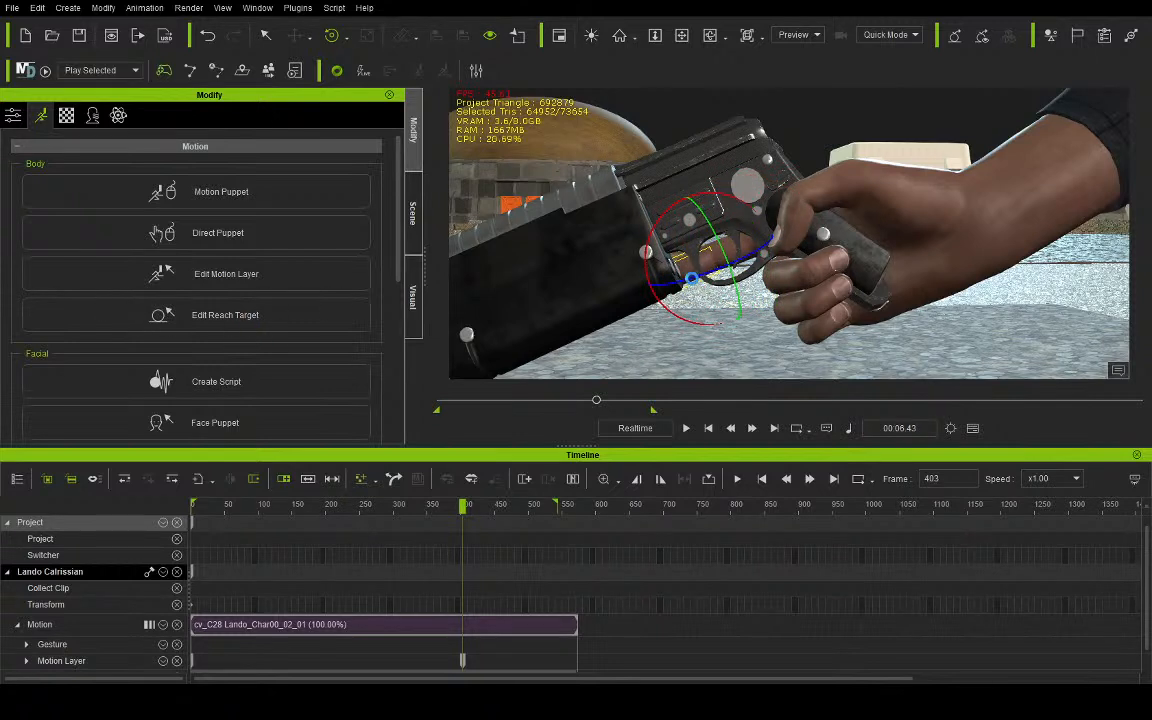
key(q)
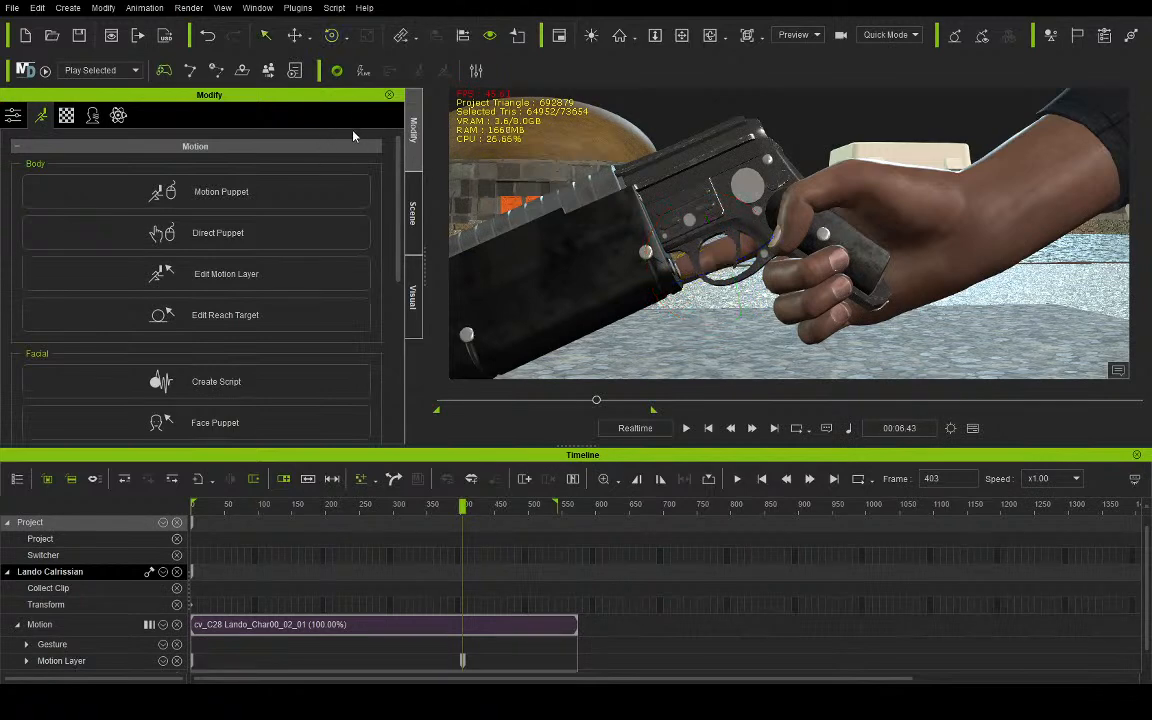
- Move and slightly rotate the Bryar pistol at frame 403 so its grip sits in Lando's palm
click(413, 213)
click(177, 242)
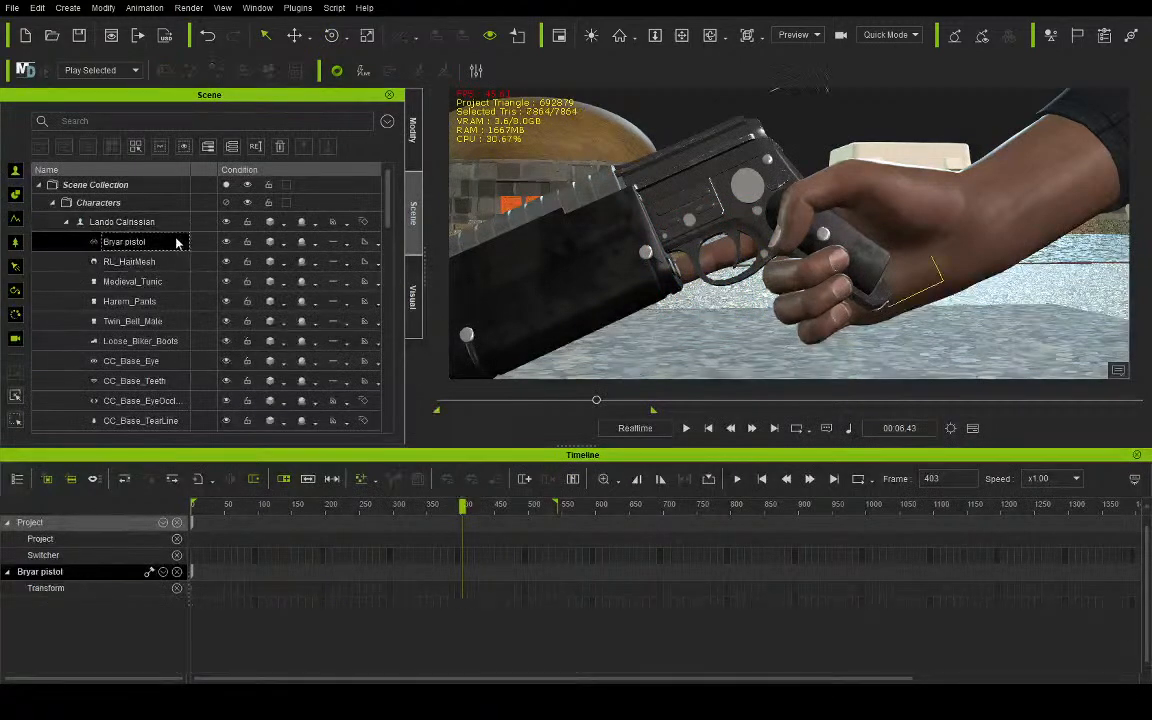
key(w)
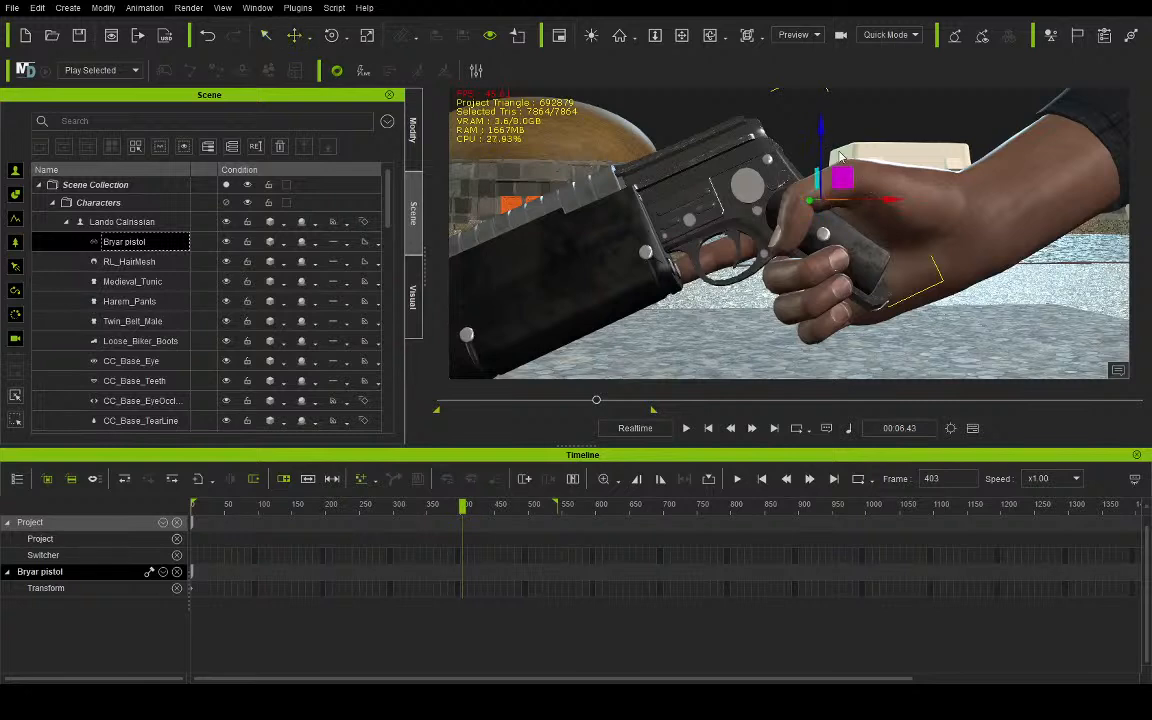
drag(822, 124, 823, 147)
drag(841, 193, 851, 188)
click(331, 35)
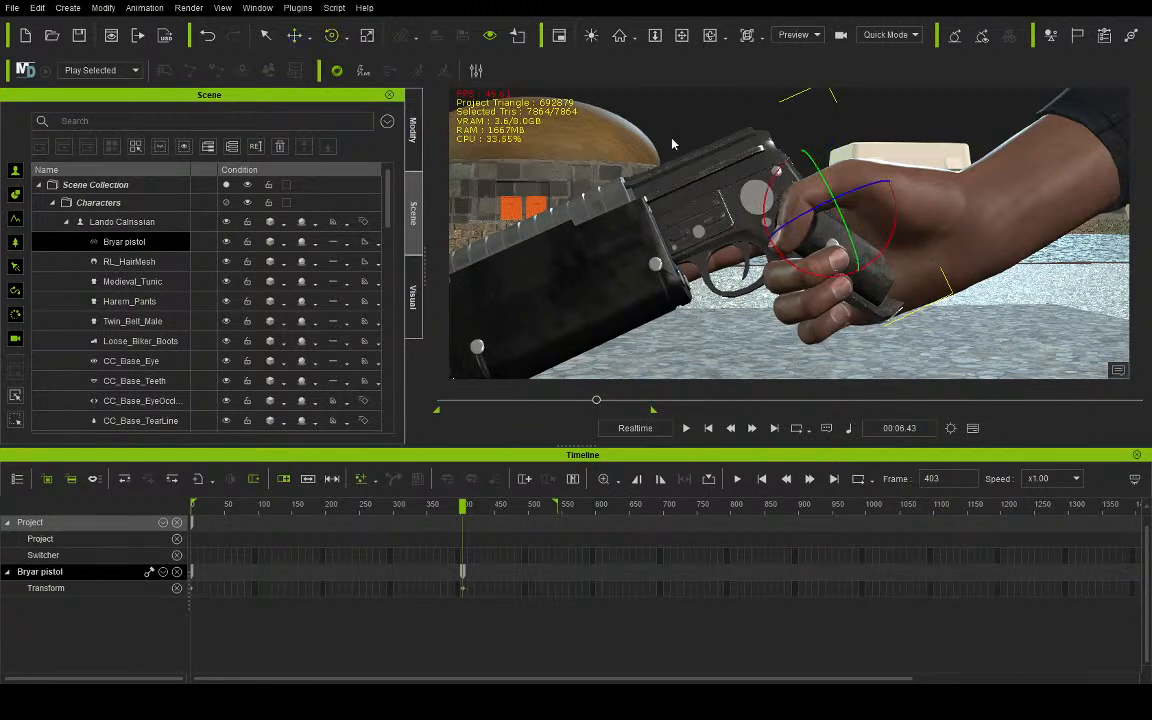
drag(768, 205, 773, 180)
- Shift the Bryar pistol slightly along the X axis toward Lando's palm from a front view
click(709, 35)
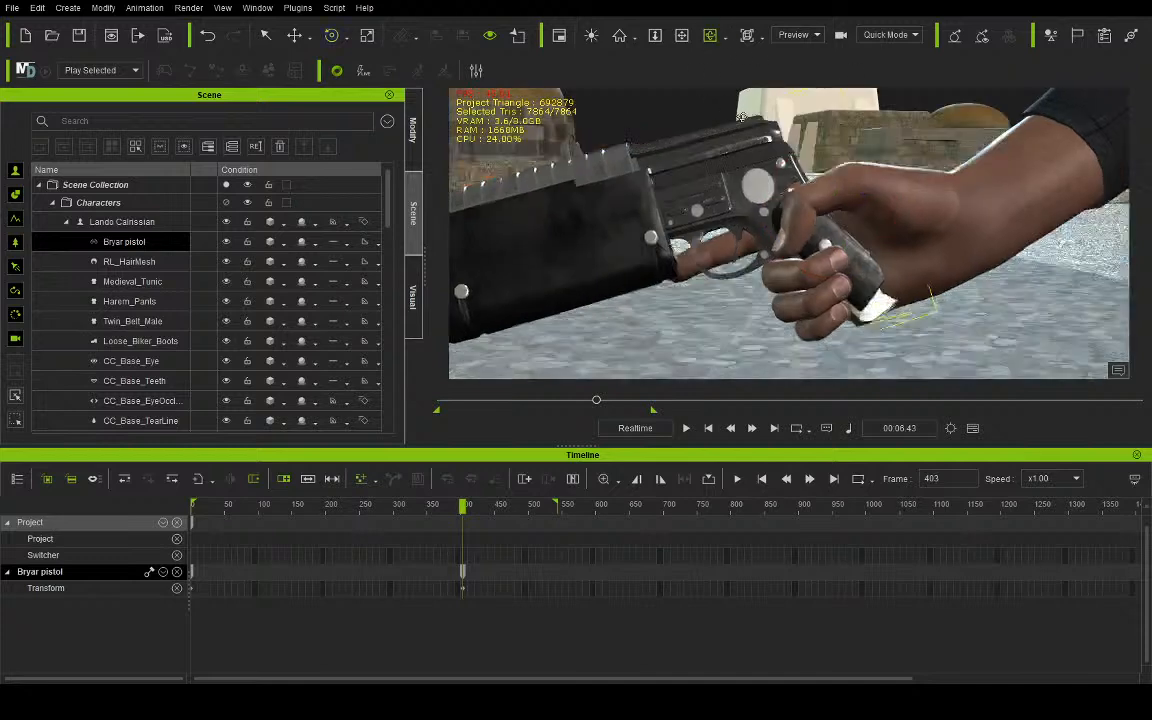
click(294, 35)
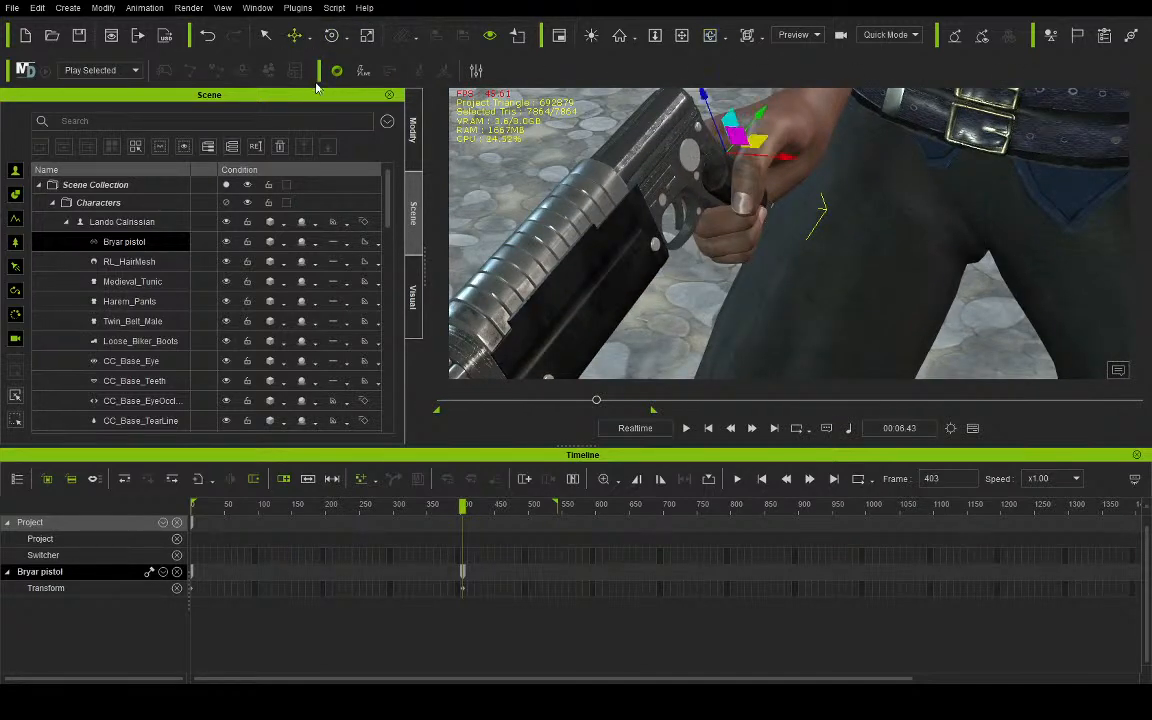
drag(791, 164, 802, 165)
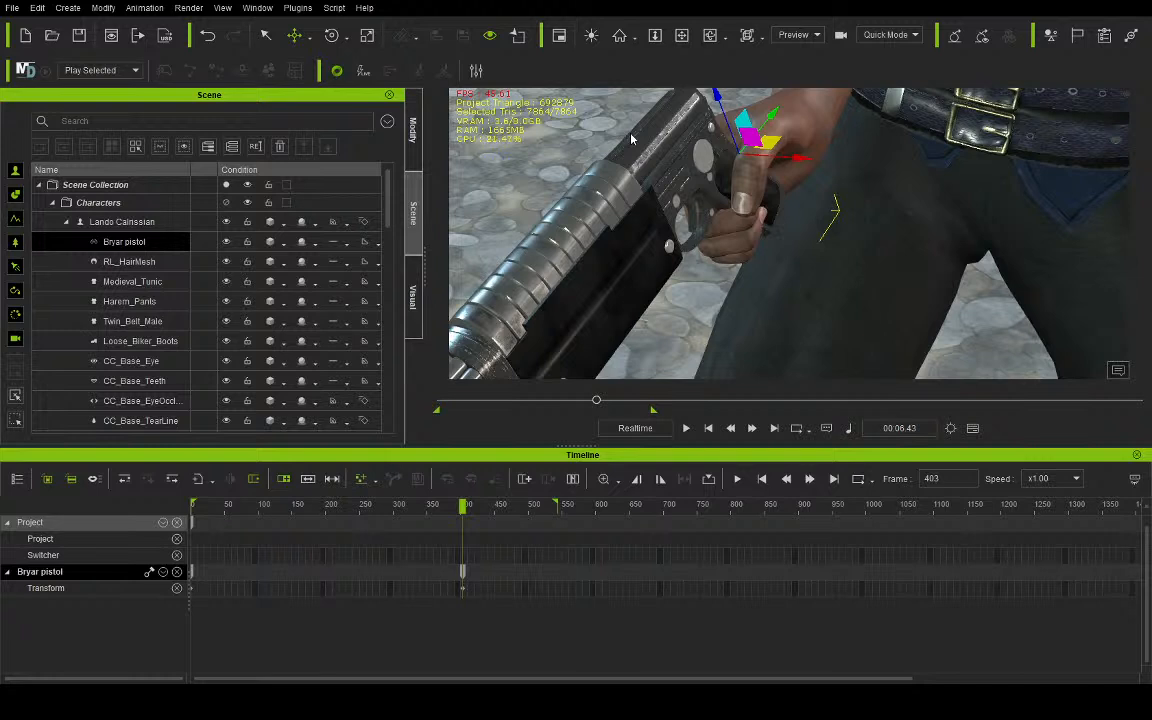
- Rotate Lando's middle finger joints in the motion layer so the finger rests against the pistol grip
click(684, 36)
right_drag(735, 154, 367, 24)
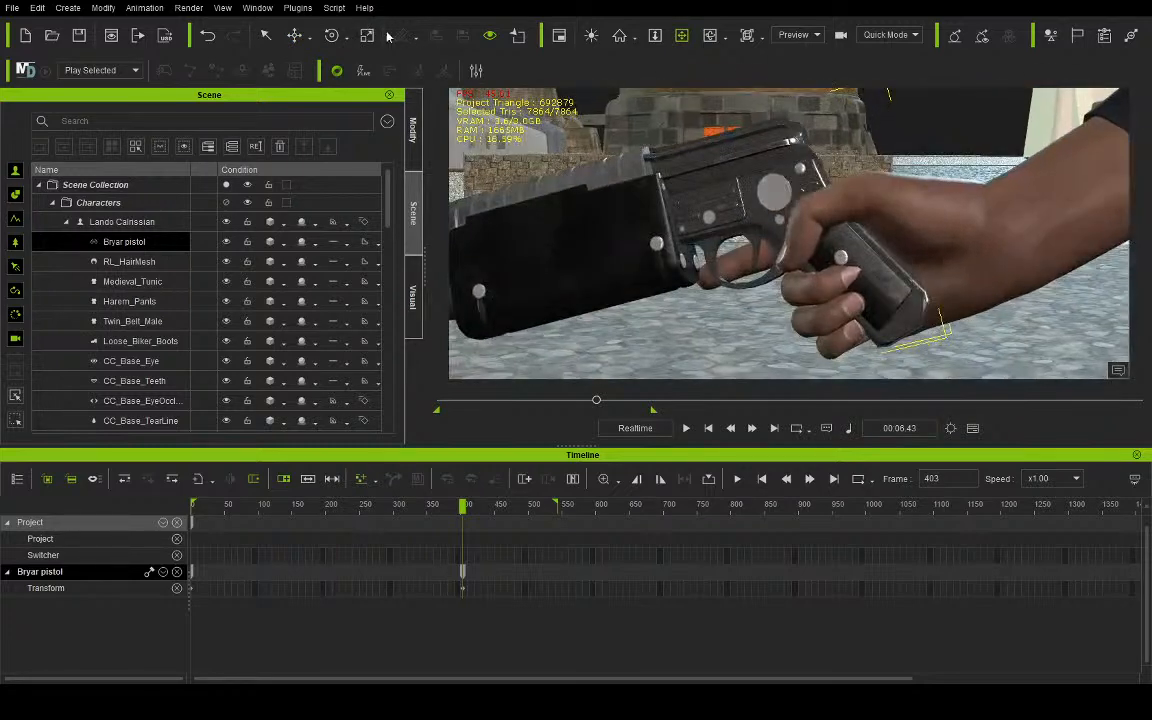
click(145, 222)
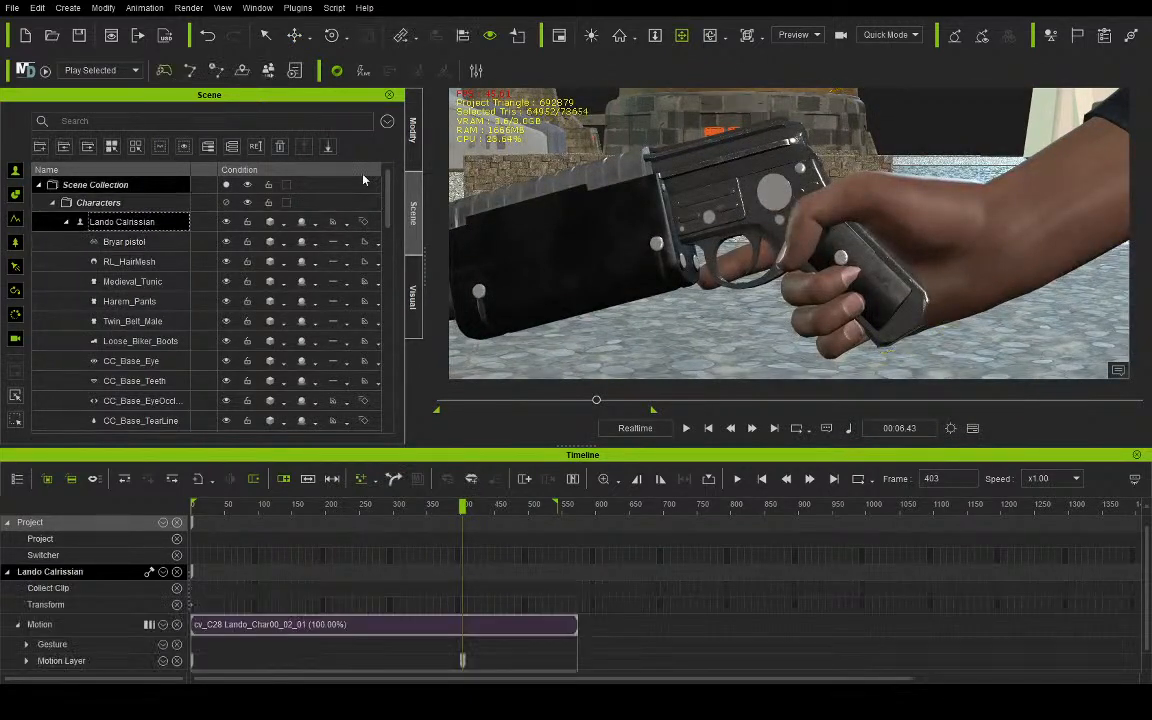
click(412, 140)
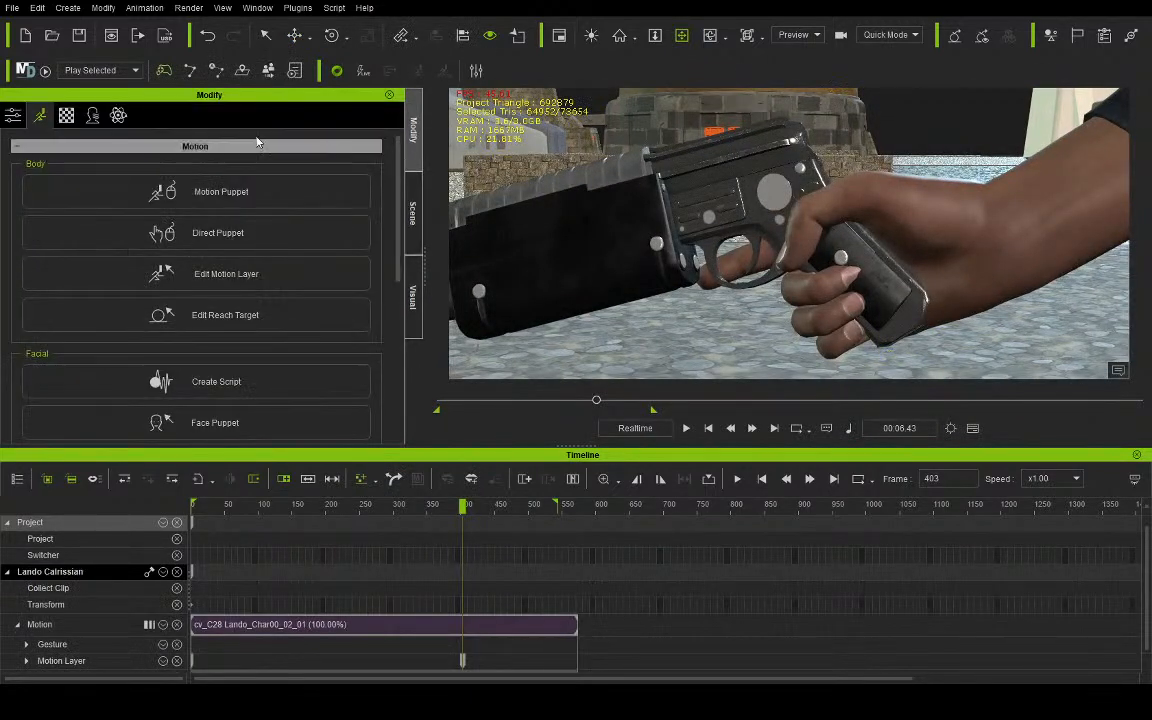
click(248, 286)
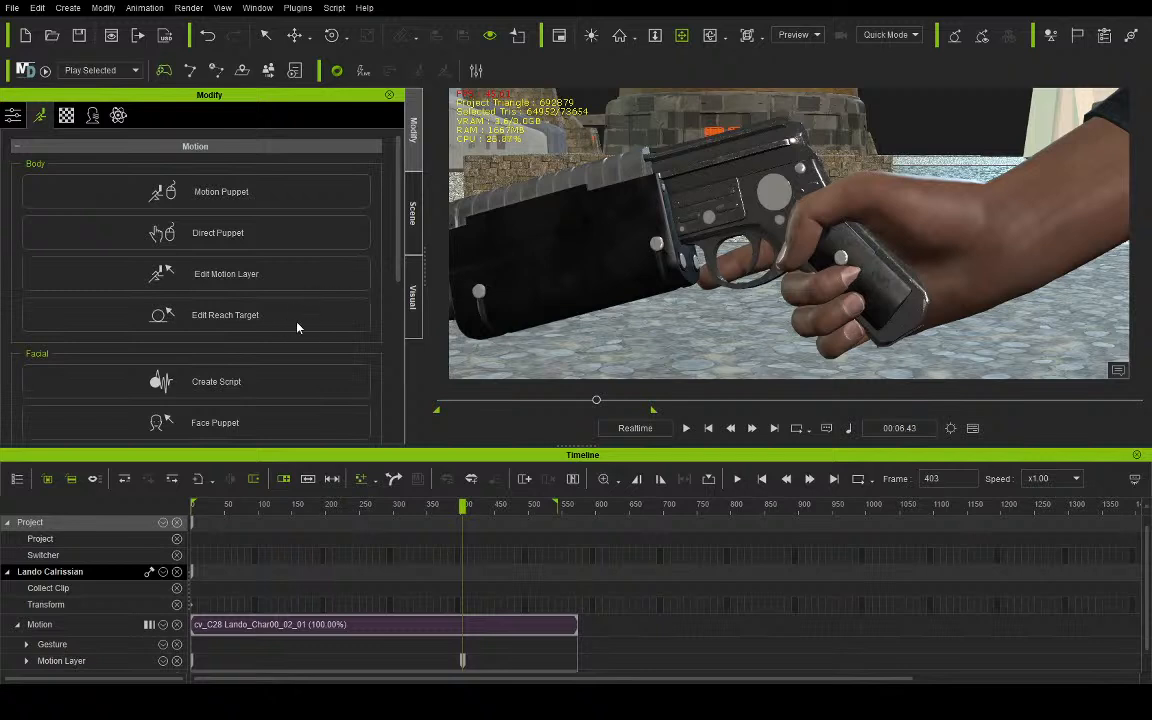
drag(840, 278, 861, 281)
click(88, 314)
drag(817, 298, 815, 298)
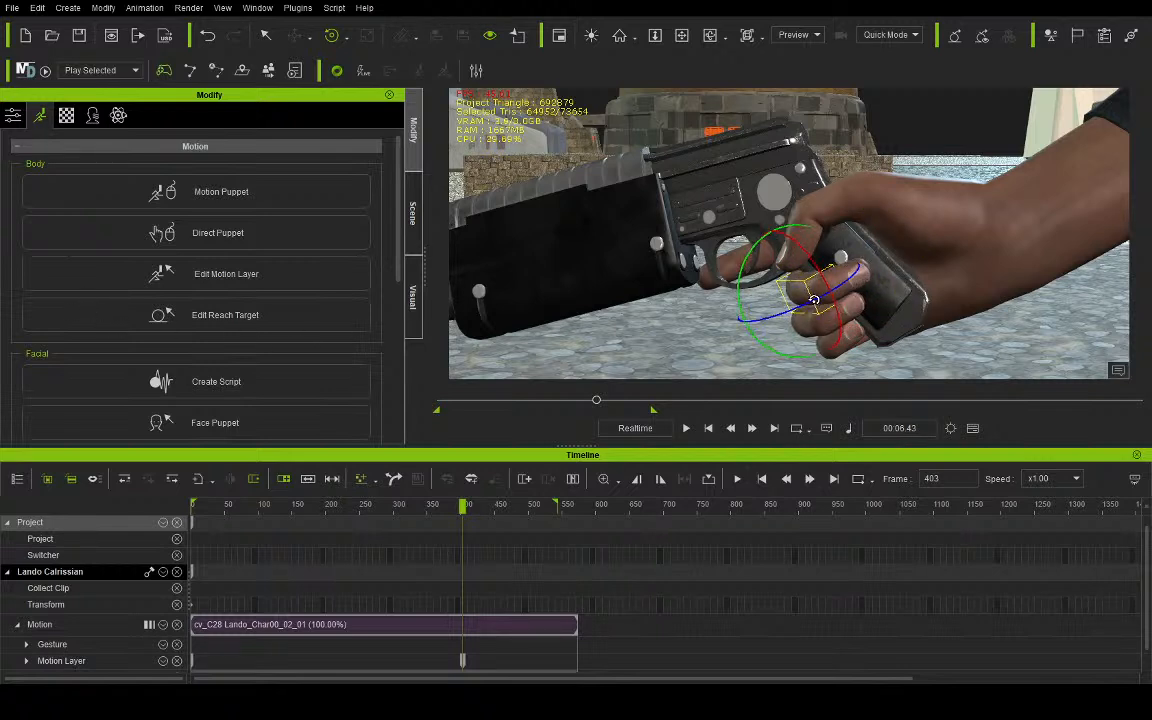
click(90, 321)
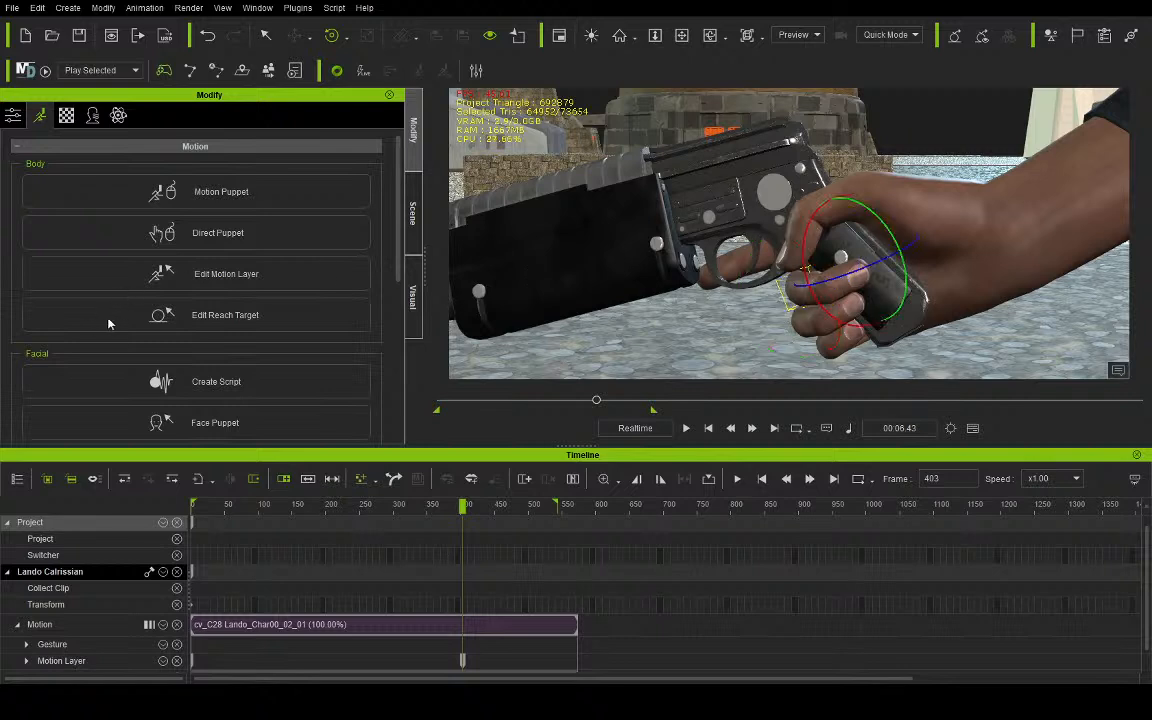
drag(879, 232, 874, 226)
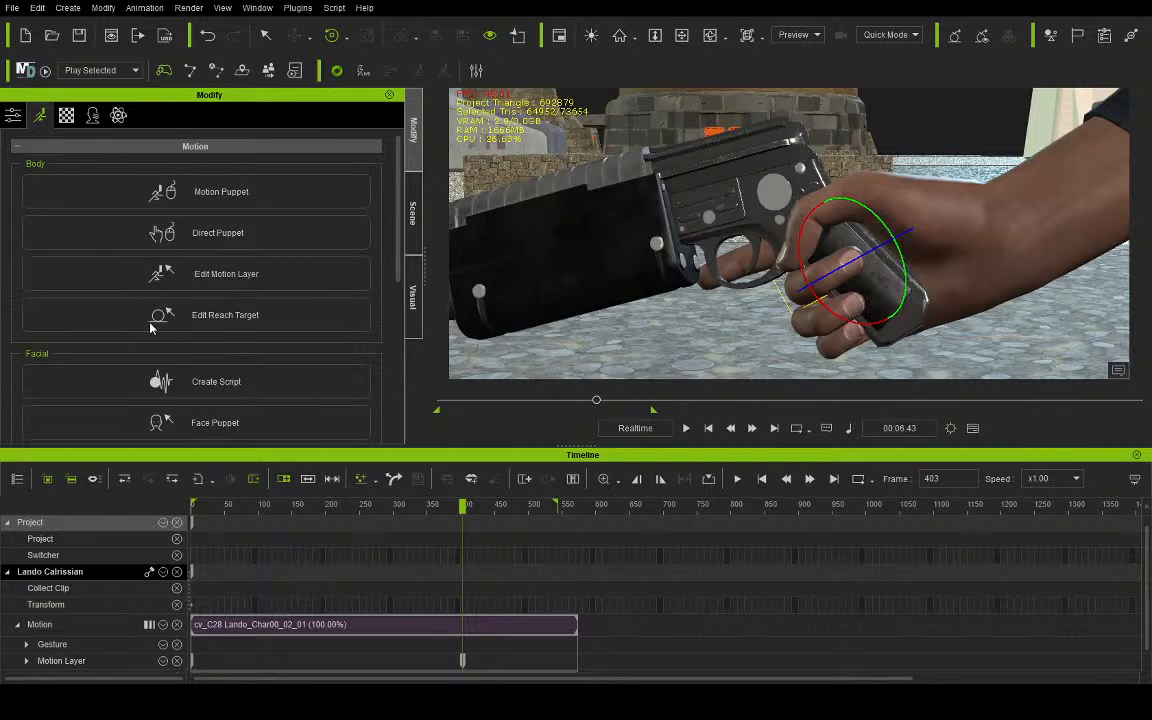
- Rotate the ring and little finger joints of Lando's gun hand to wrap them around the pistol grip
drag(862, 303, 871, 307)
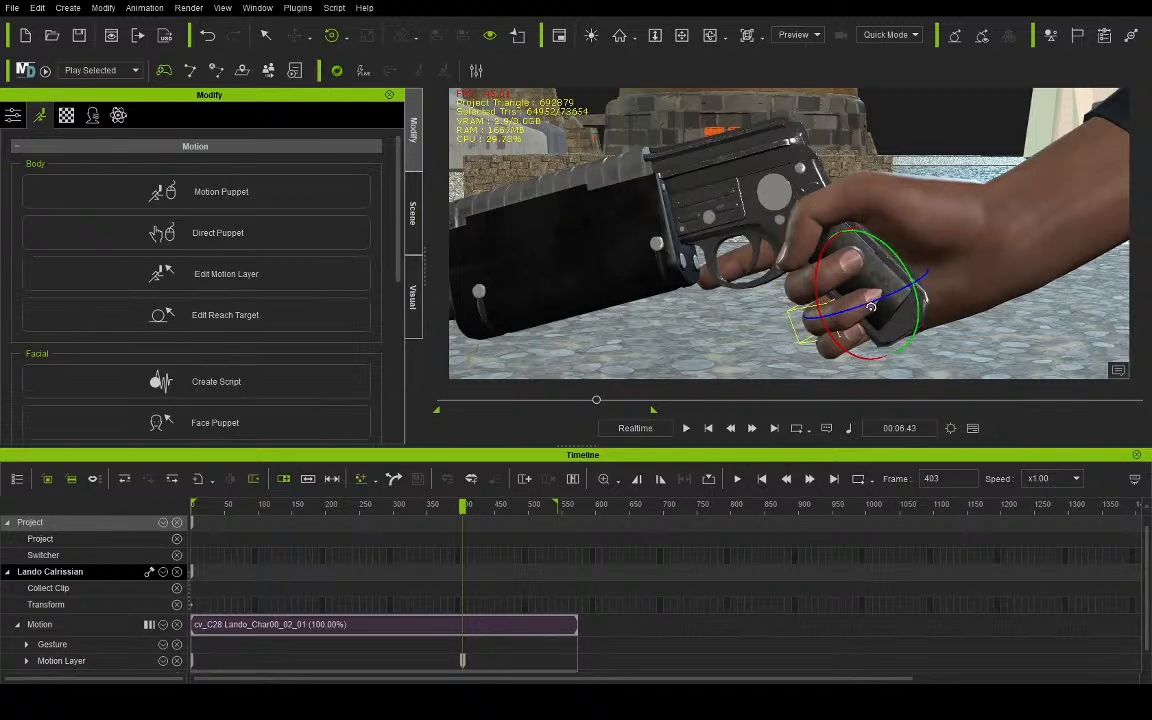
click(74, 326)
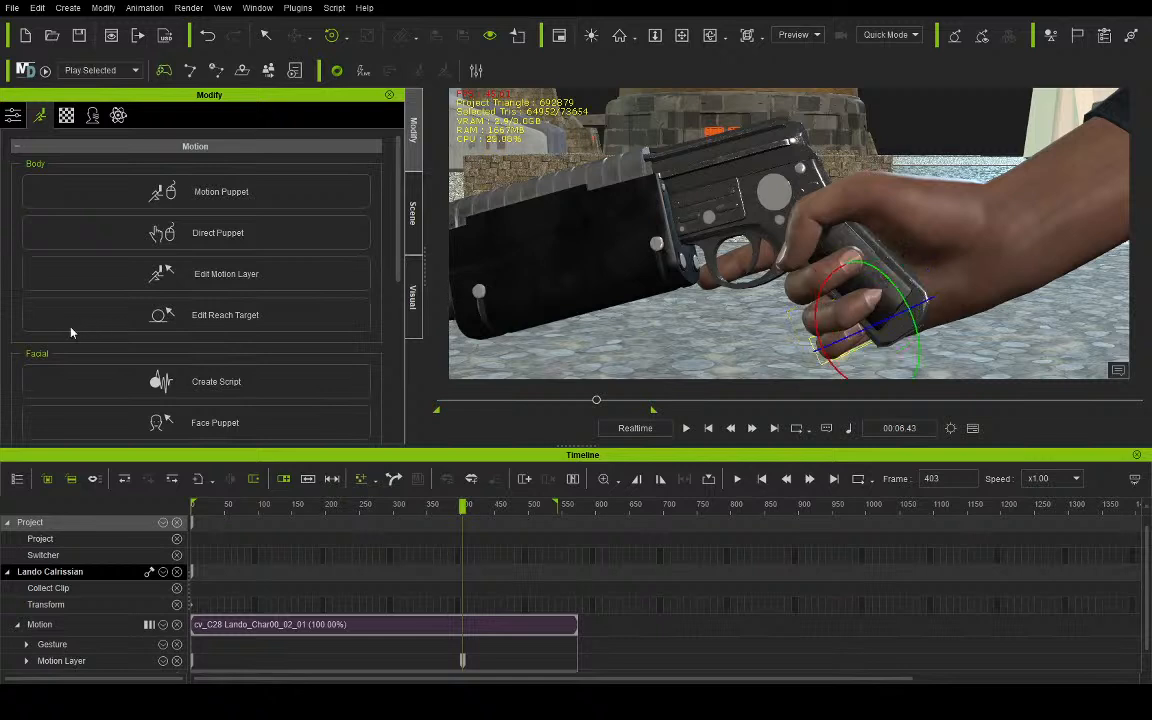
drag(859, 343, 877, 337)
click(79, 320)
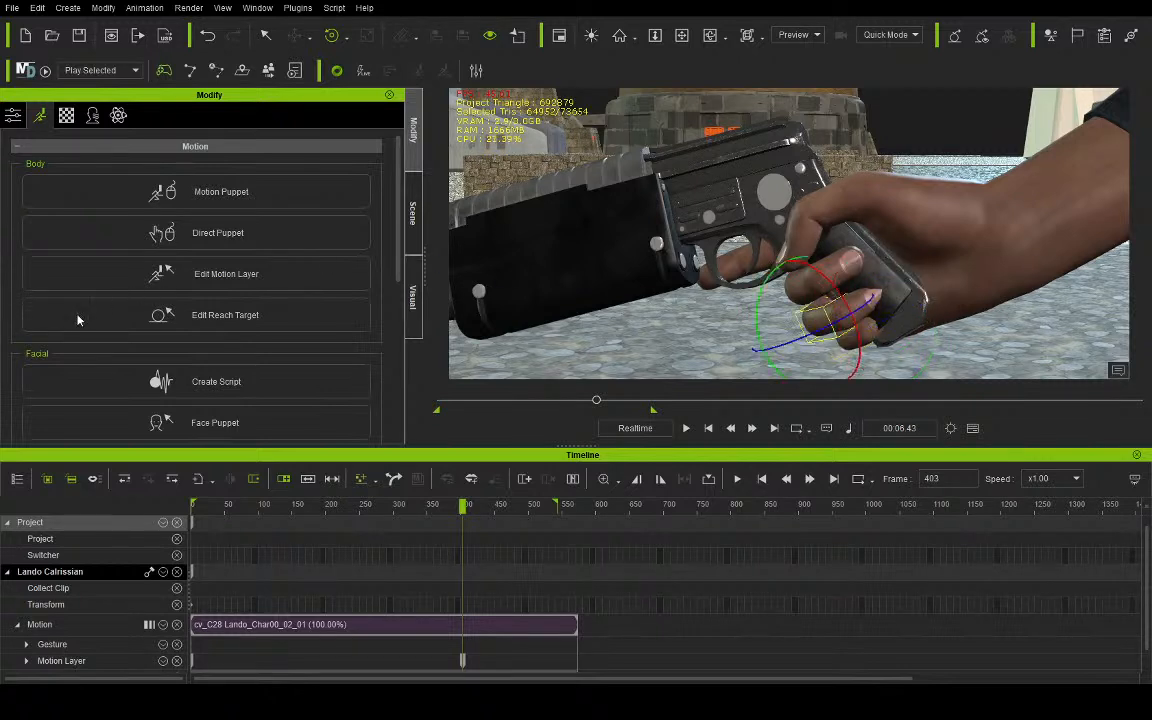
drag(810, 332, 802, 333)
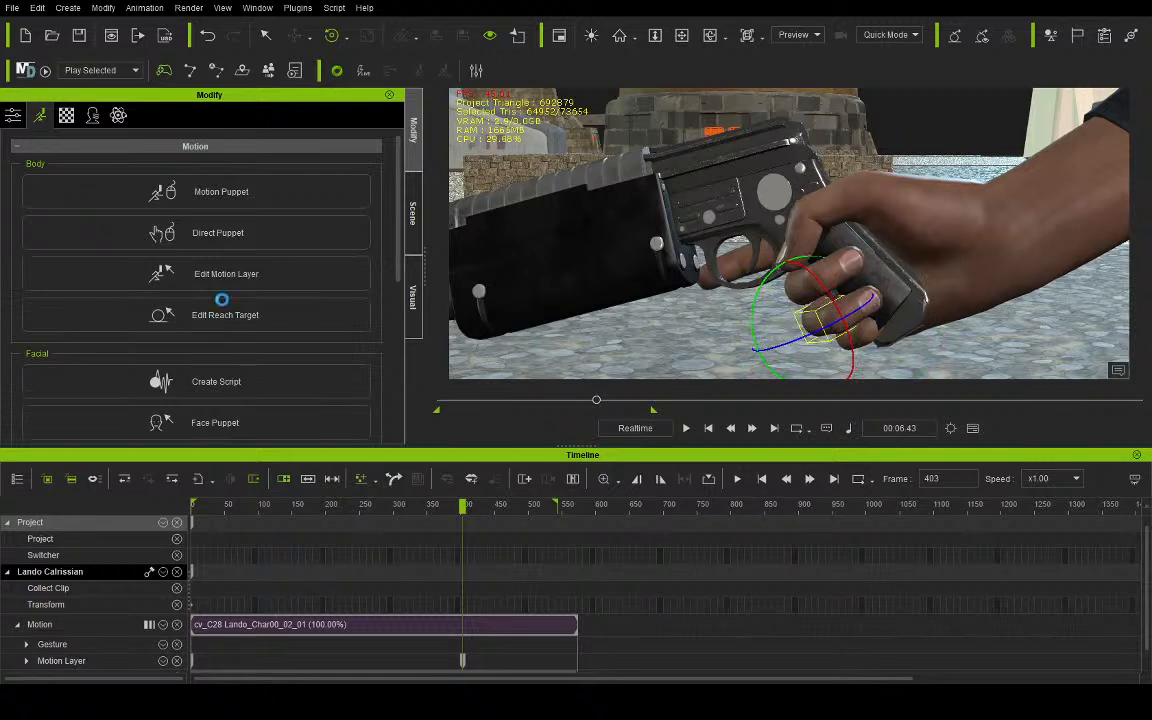
click(70, 321)
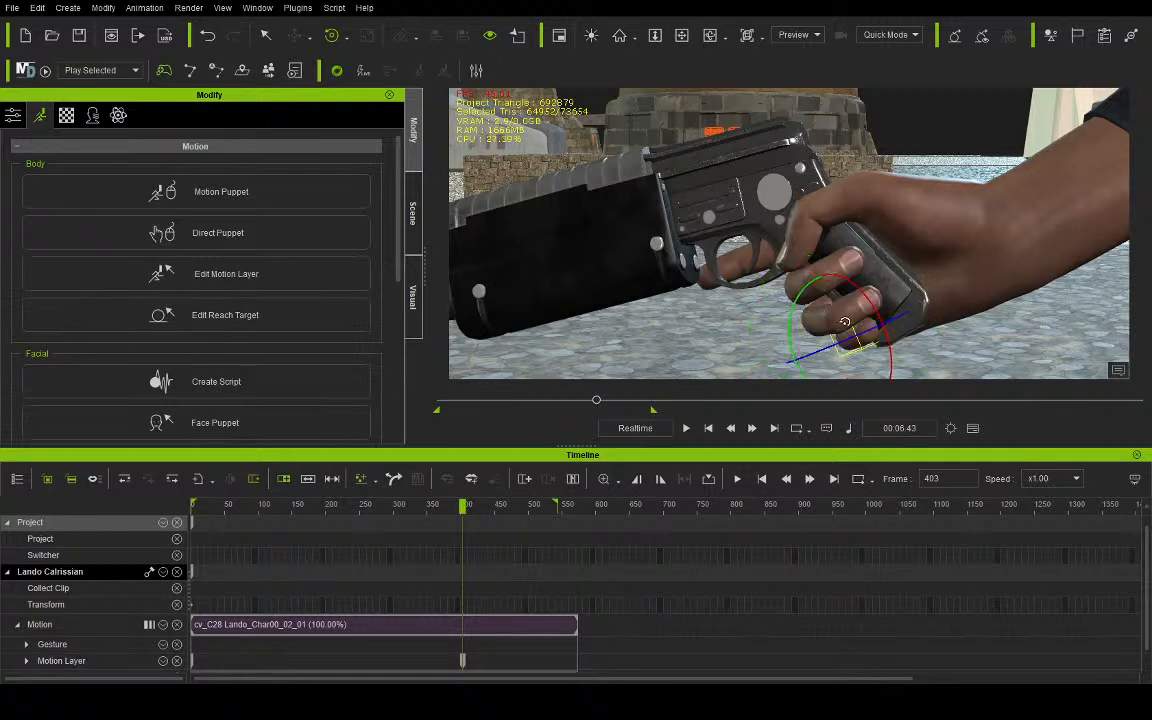
drag(845, 337, 835, 347)
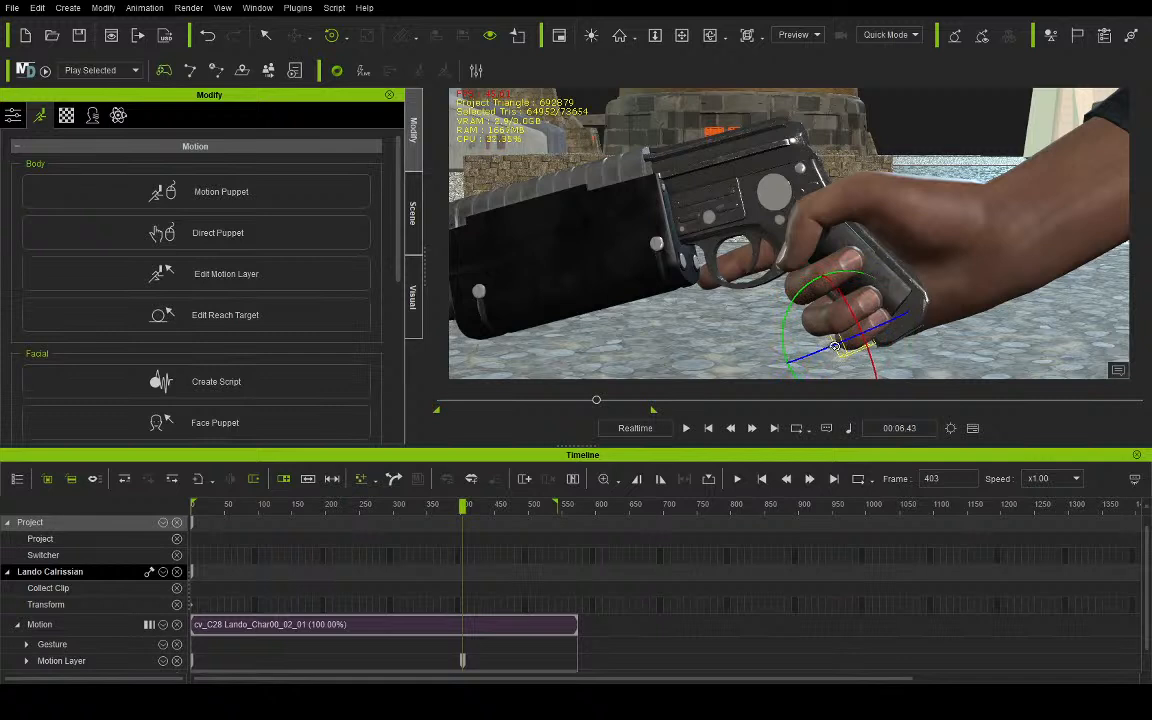
- Fine-tune the outer joint rotations of Lando's little and ring fingers against the pistol grip
click(71, 331)
drag(832, 291, 839, 296)
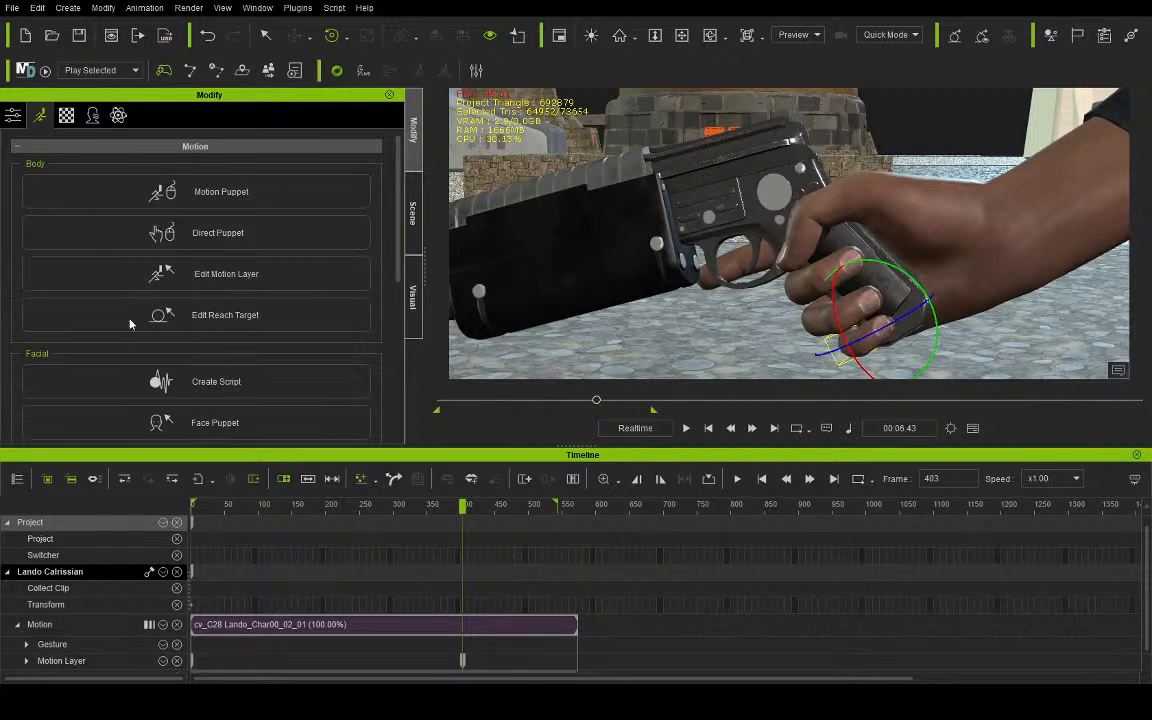
click(82, 323)
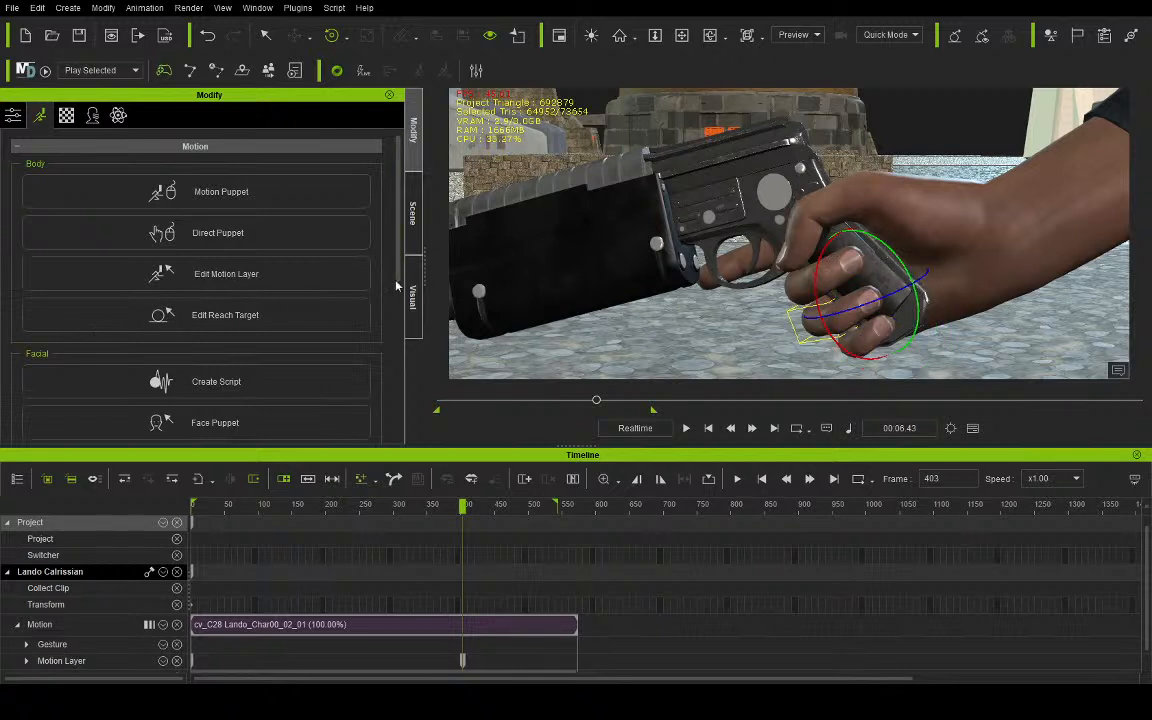
drag(830, 255, 834, 250)
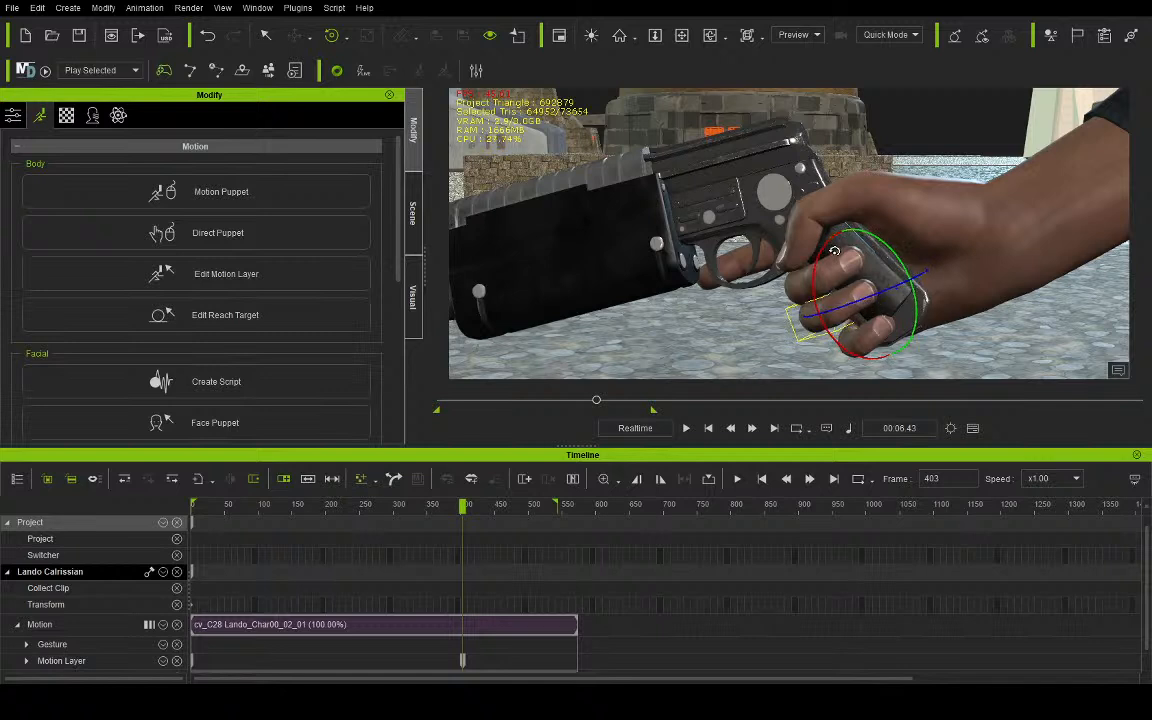
click(70, 327)
drag(858, 298, 857, 291)
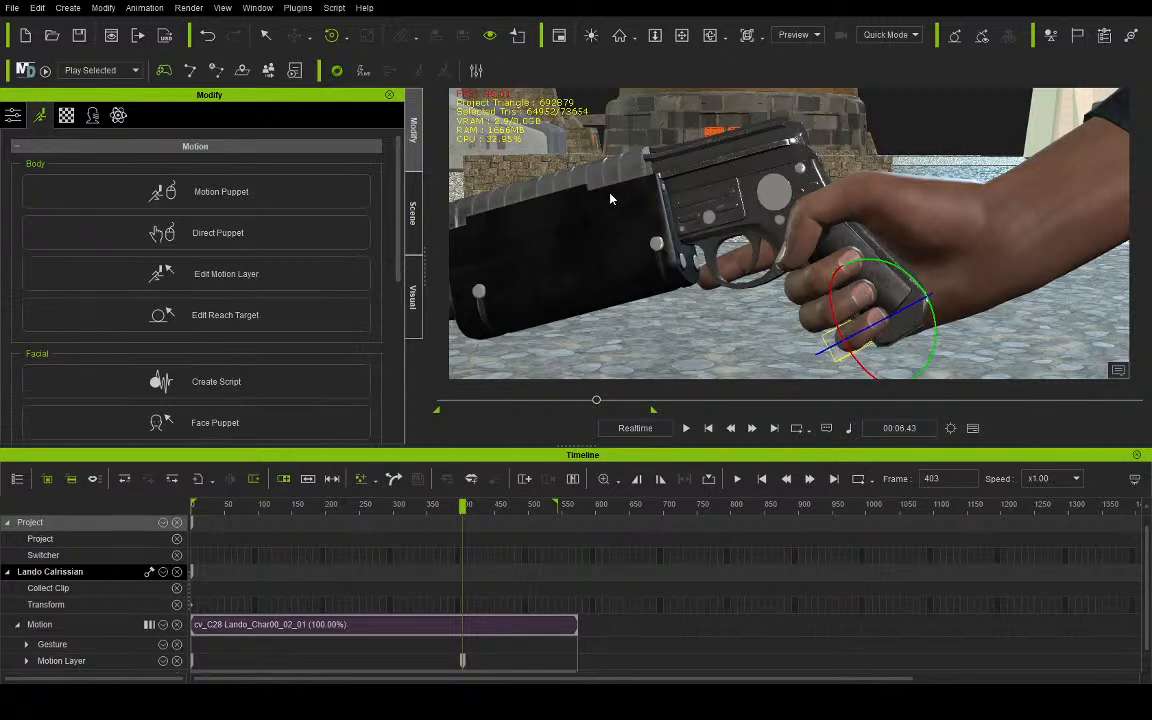
- Switch to the scene camera view and play the animation from frame 403 to check the pistol grip
click(802, 68)
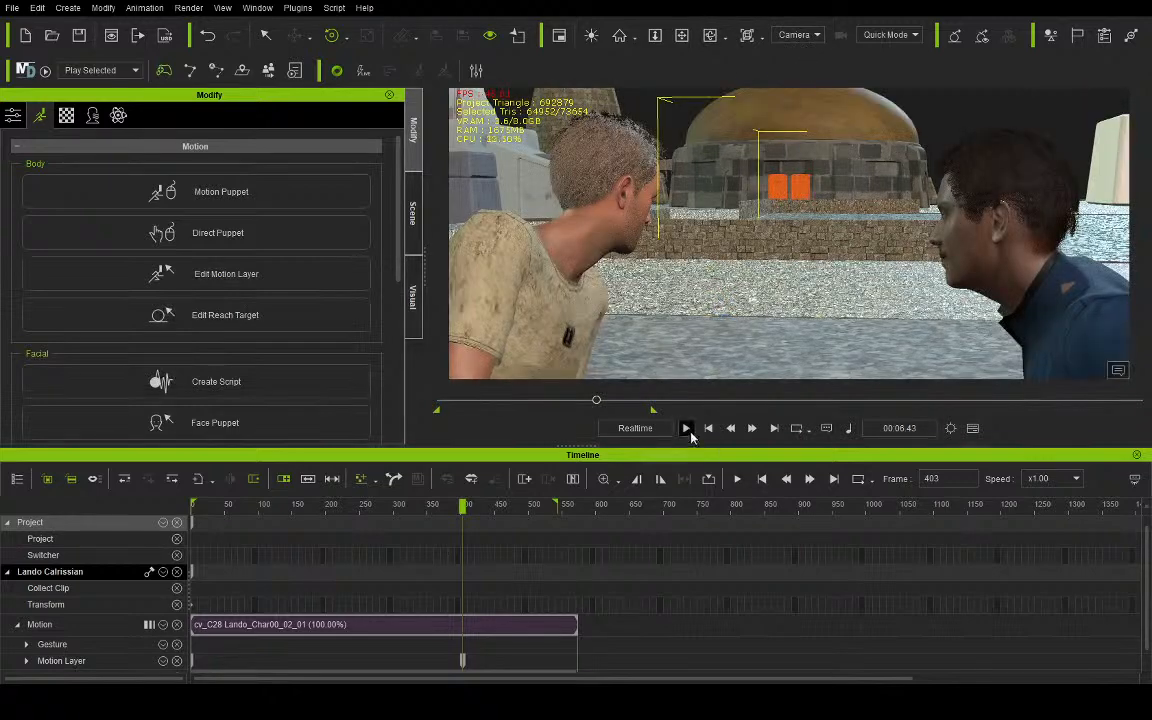
click(689, 432)
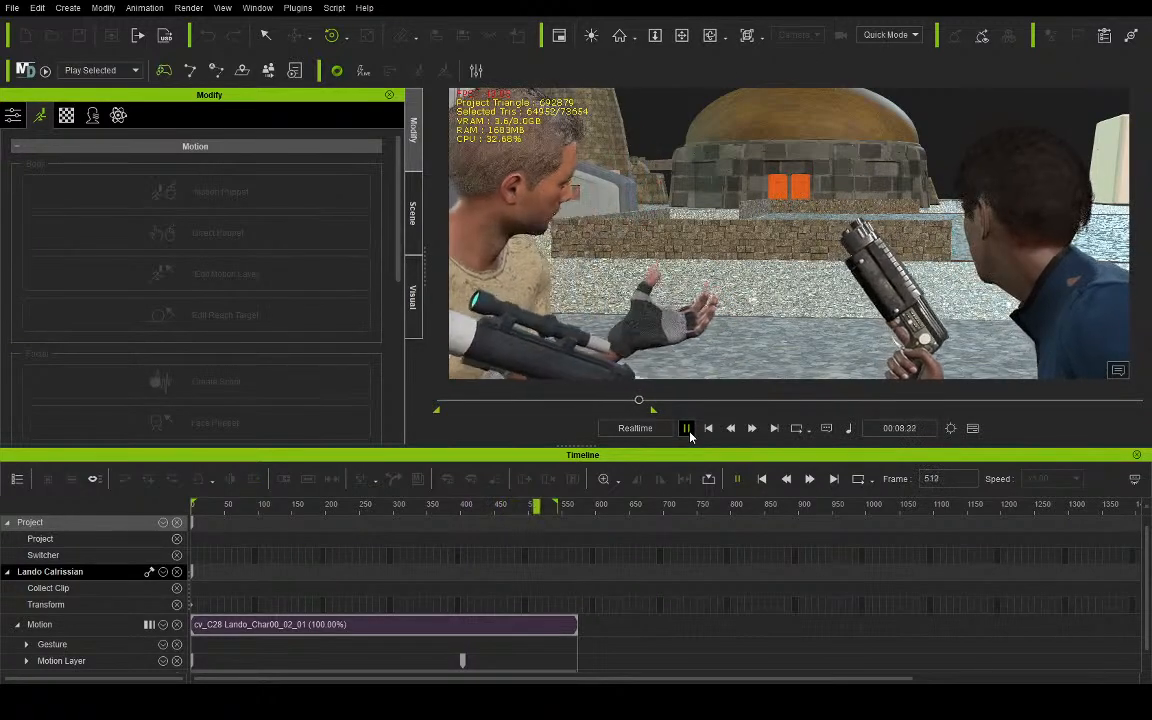
click(688, 430)
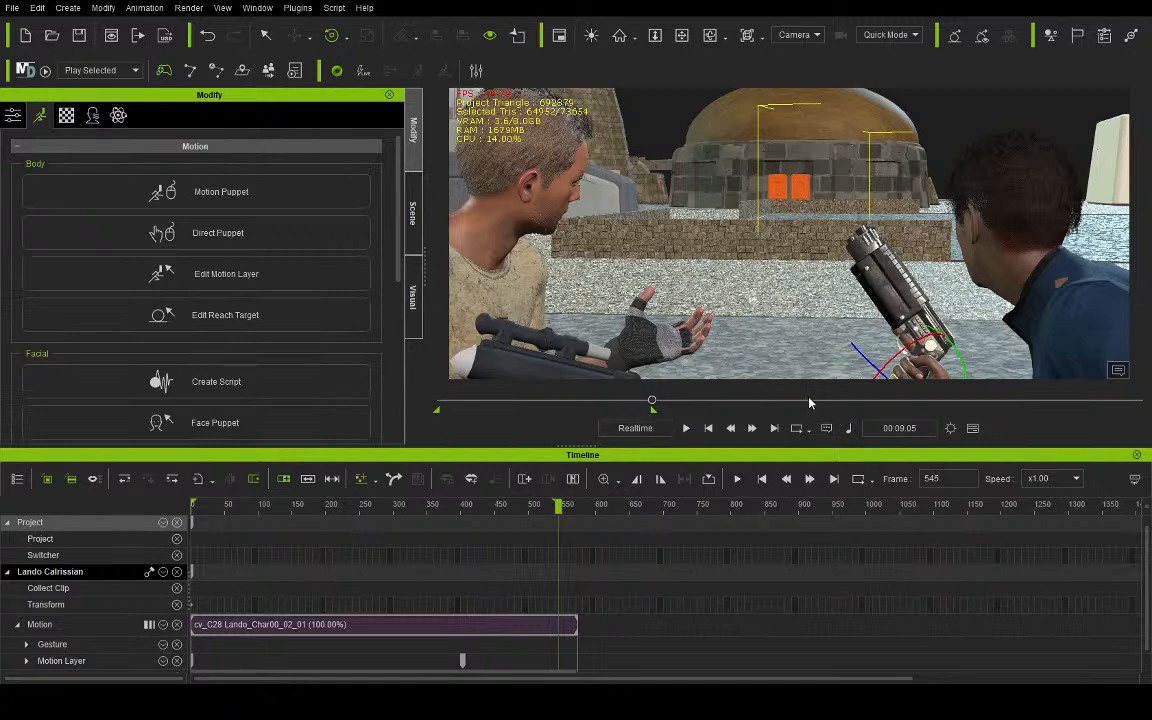
- Tilt Lando's head in the motion layer at frame 441, then return to the start of the animation
drag(652, 401, 613, 417)
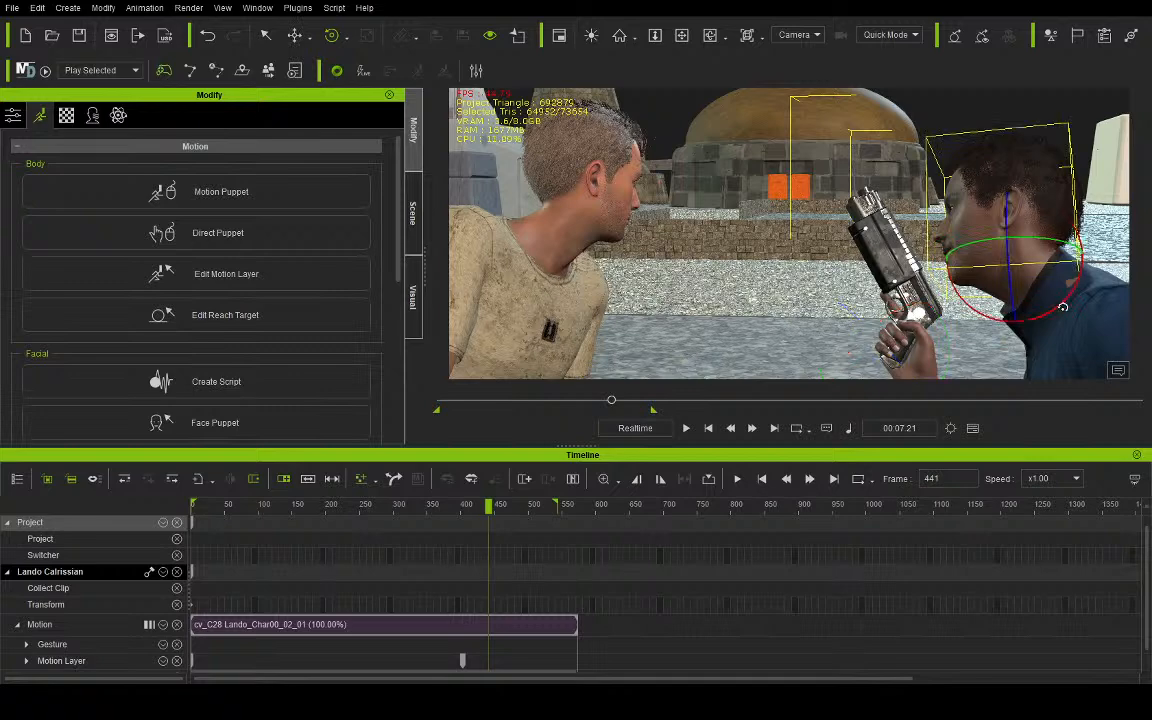
drag(1023, 236, 1062, 215)
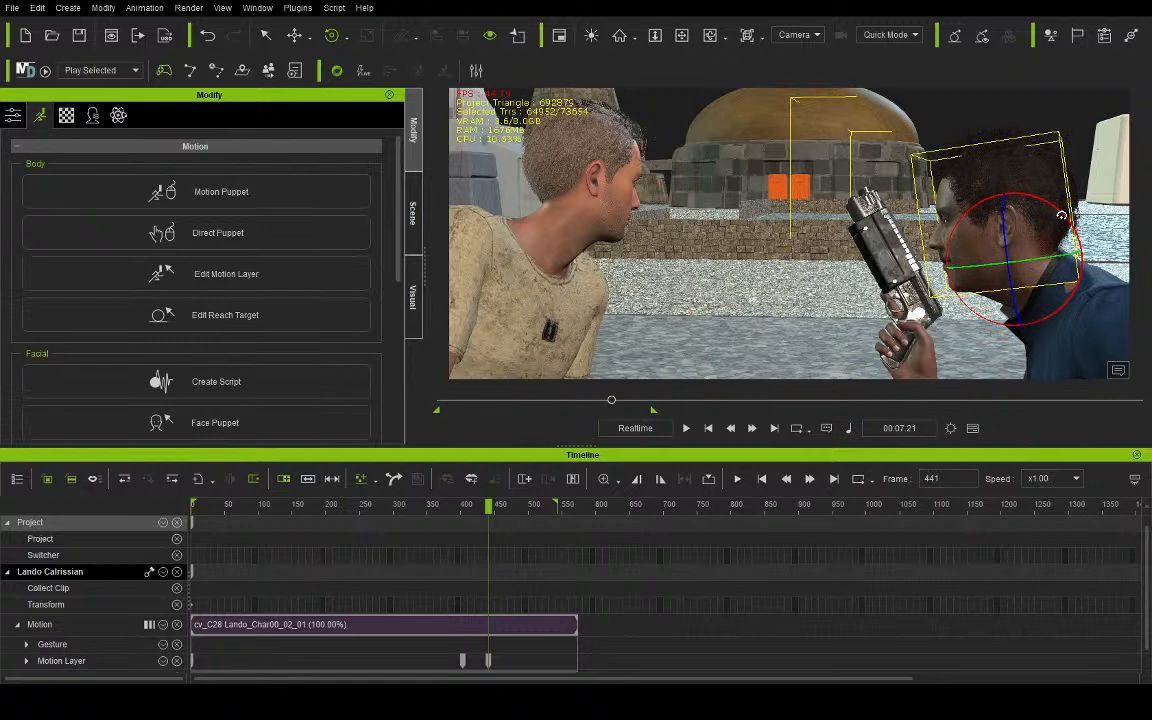
drag(611, 400, 411, 403)
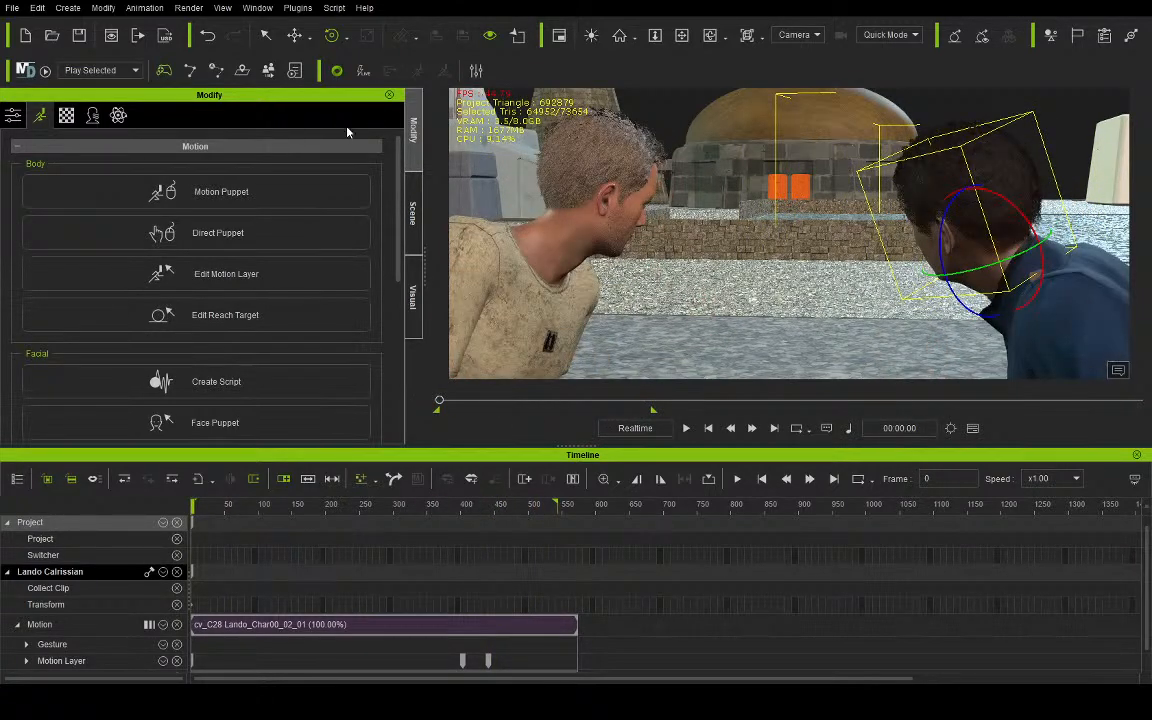
- Select Aves in the scene, expand his Motion Layer track and select the second R Arm key
key(q)
click(412, 212)
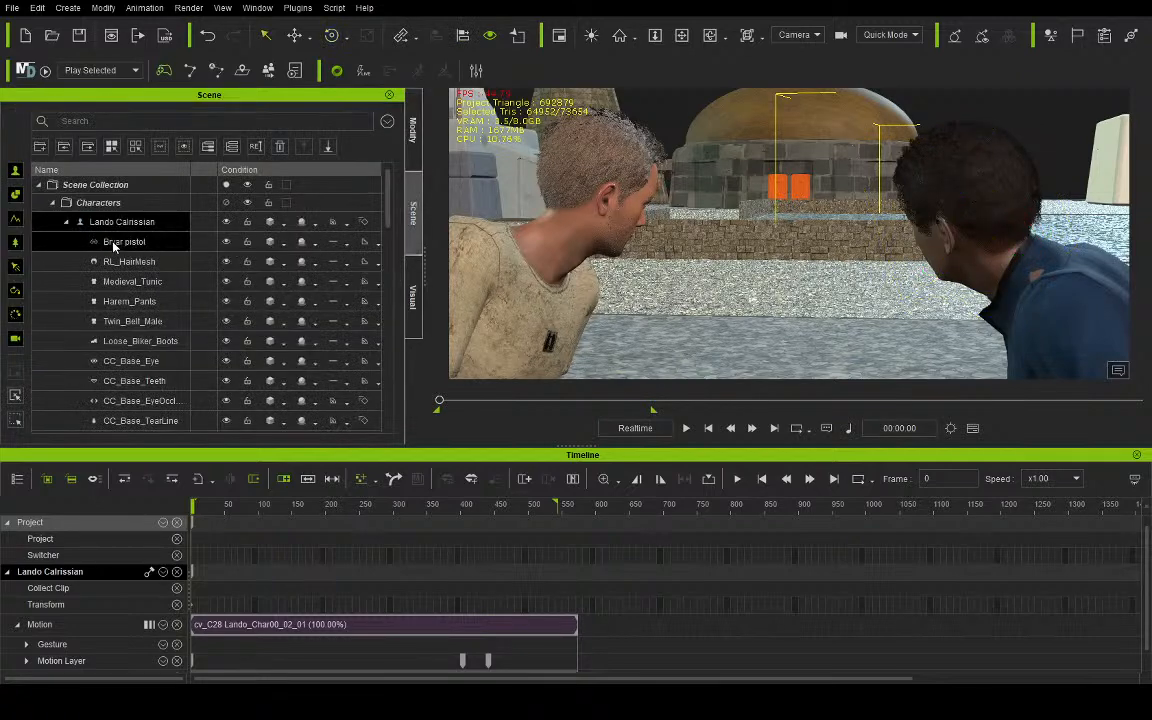
click(67, 222)
click(92, 244)
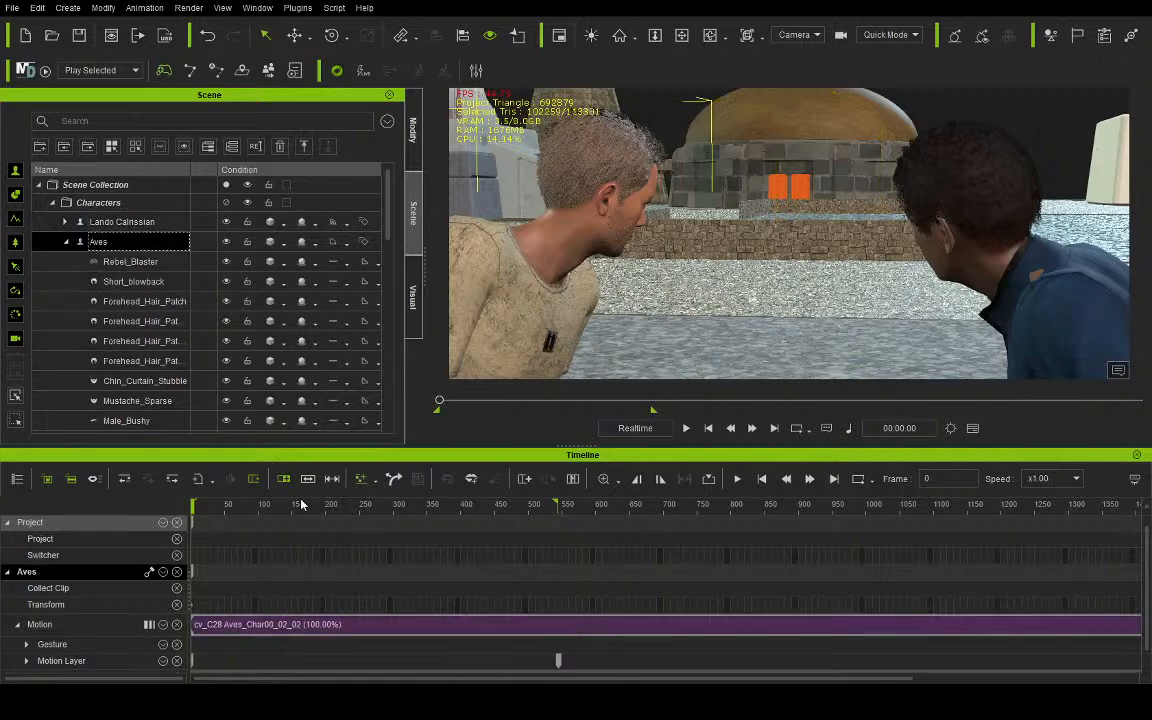
drag(349, 511, 463, 505)
scroll(121, 610, down, 1)
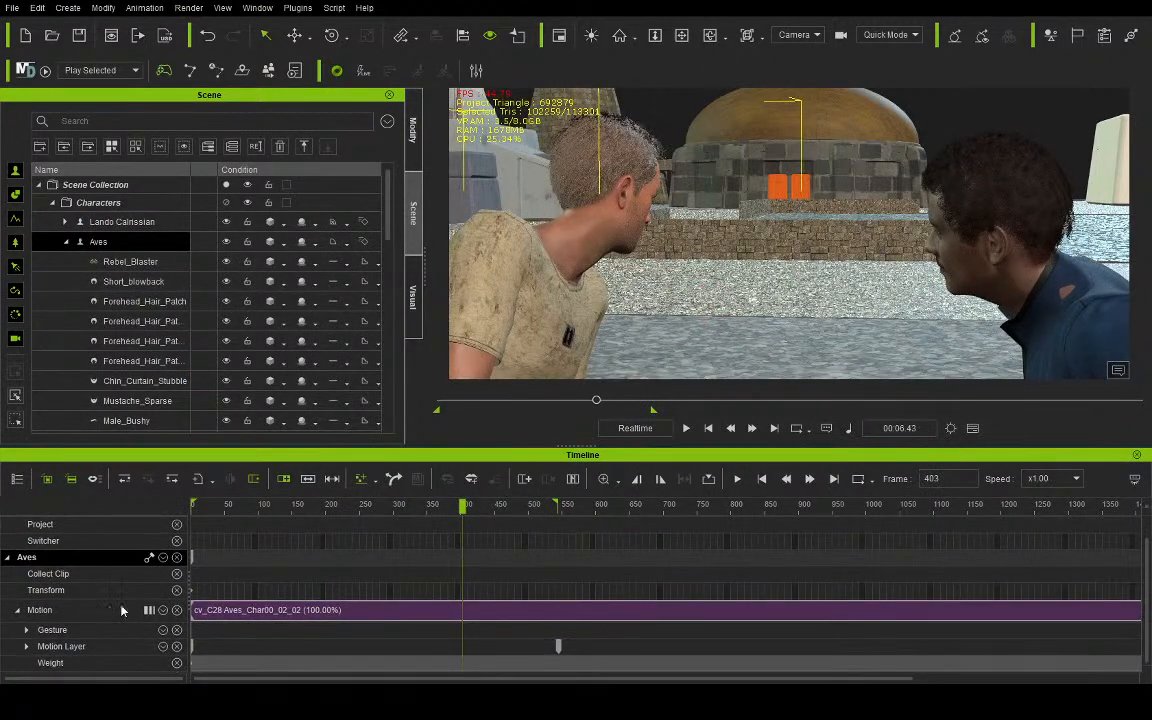
click(27, 647)
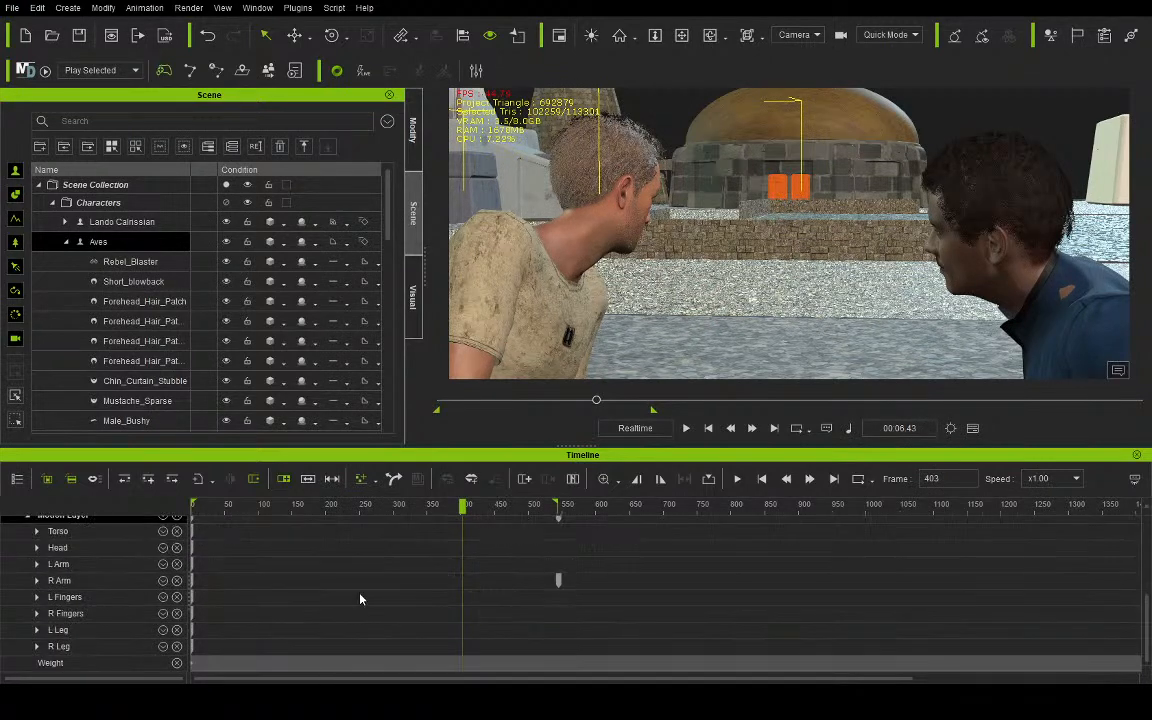
click(558, 581)
- Using the Preview camera at frame 491, curl Aves's right-hand fingers into a grip in the motion layer
drag(474, 510, 526, 526)
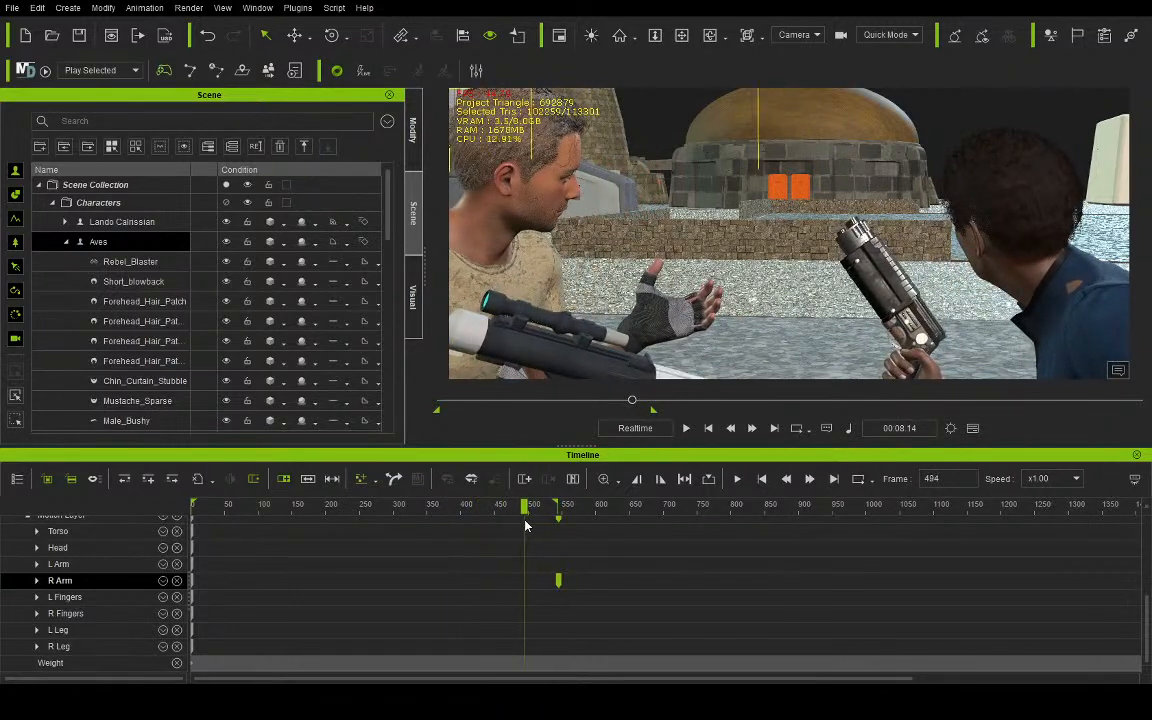
click(788, 51)
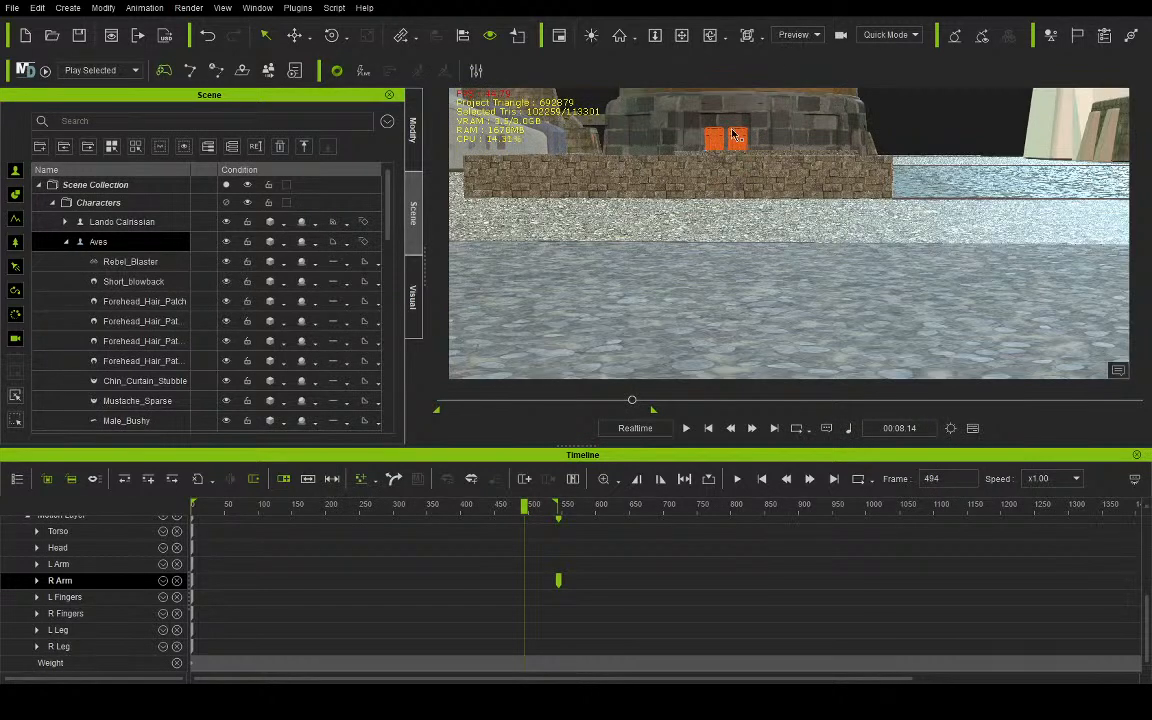
key(f)
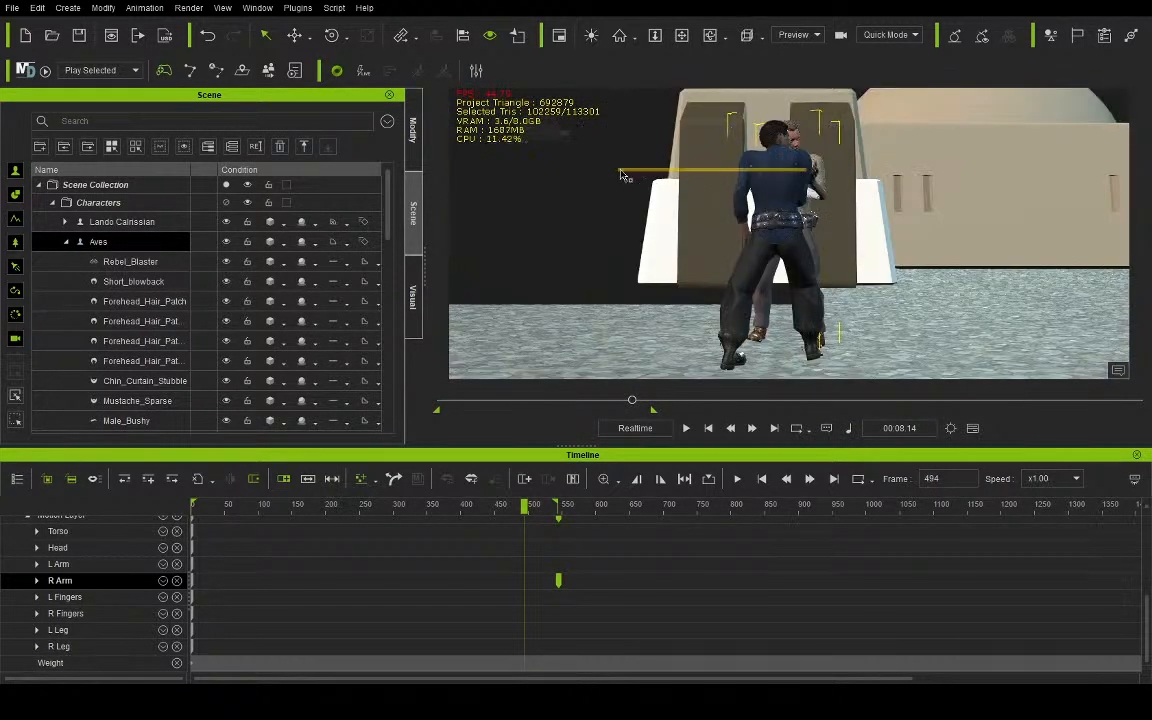
click(713, 37)
drag(915, 205, 928, 235)
drag(741, 207, 792, 168)
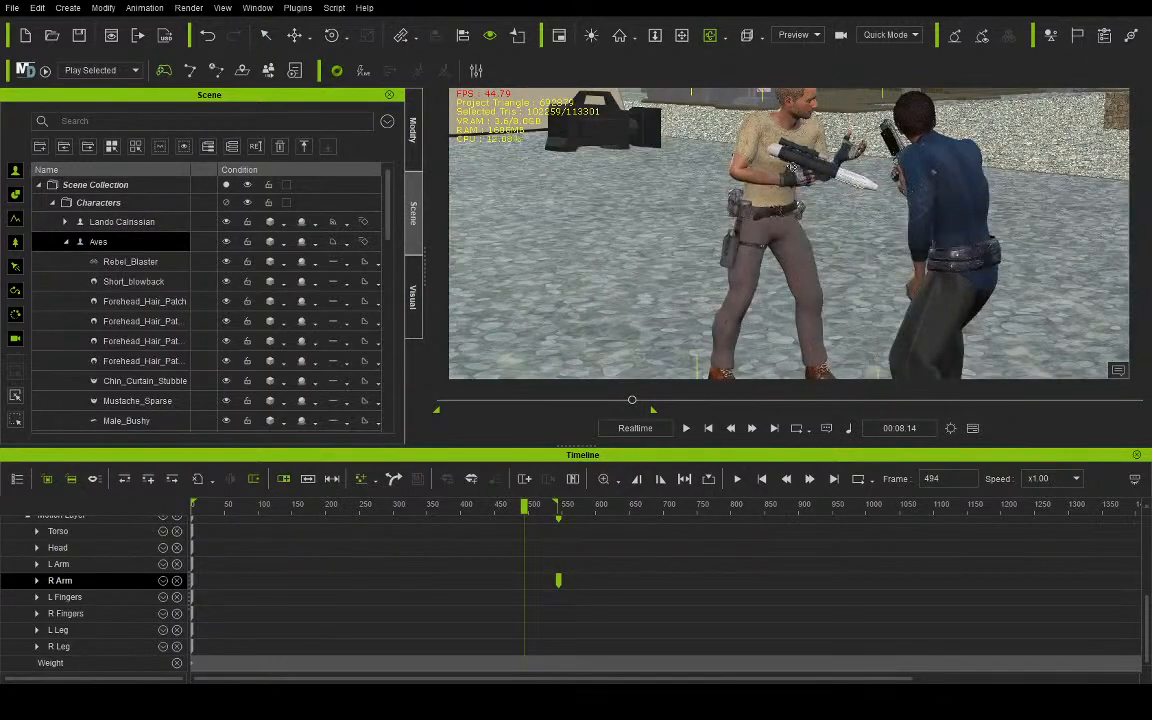
mouse_move(524, 506)
mouse_down()
mouse_move(488, 508)
mouse_move(521, 507)
mouse_up()
scroll(745, 165, up, 4)
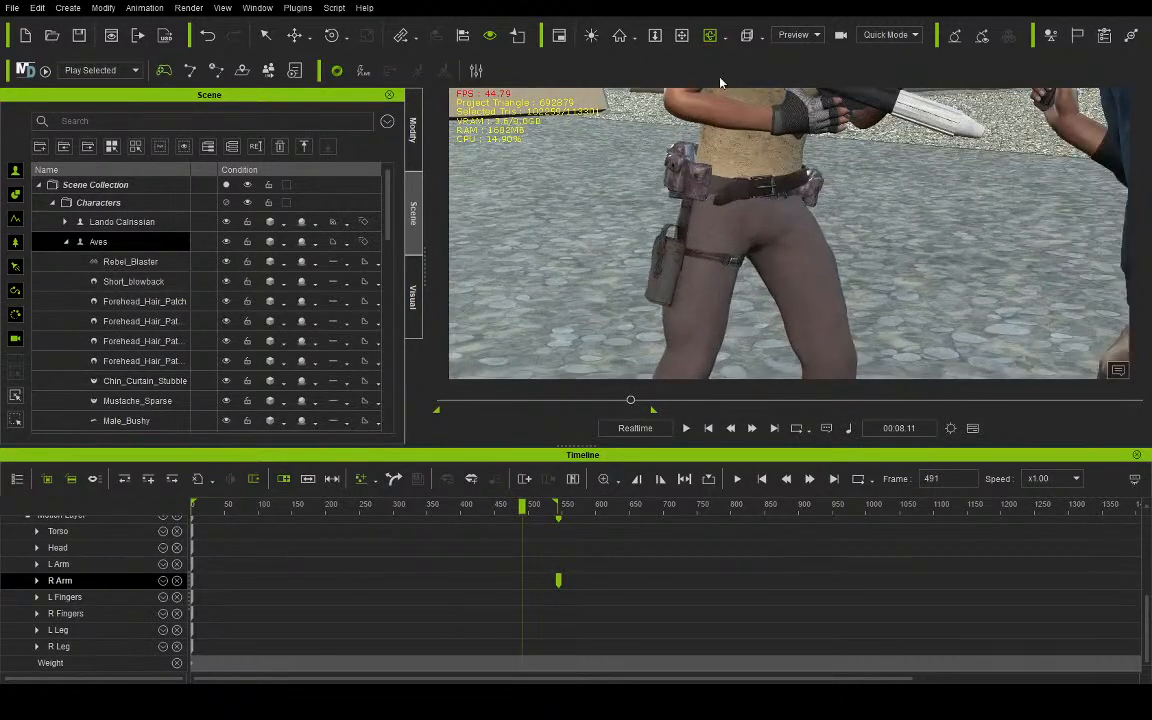
click(684, 39)
drag(802, 112, 761, 234)
scroll(761, 234, up, 3)
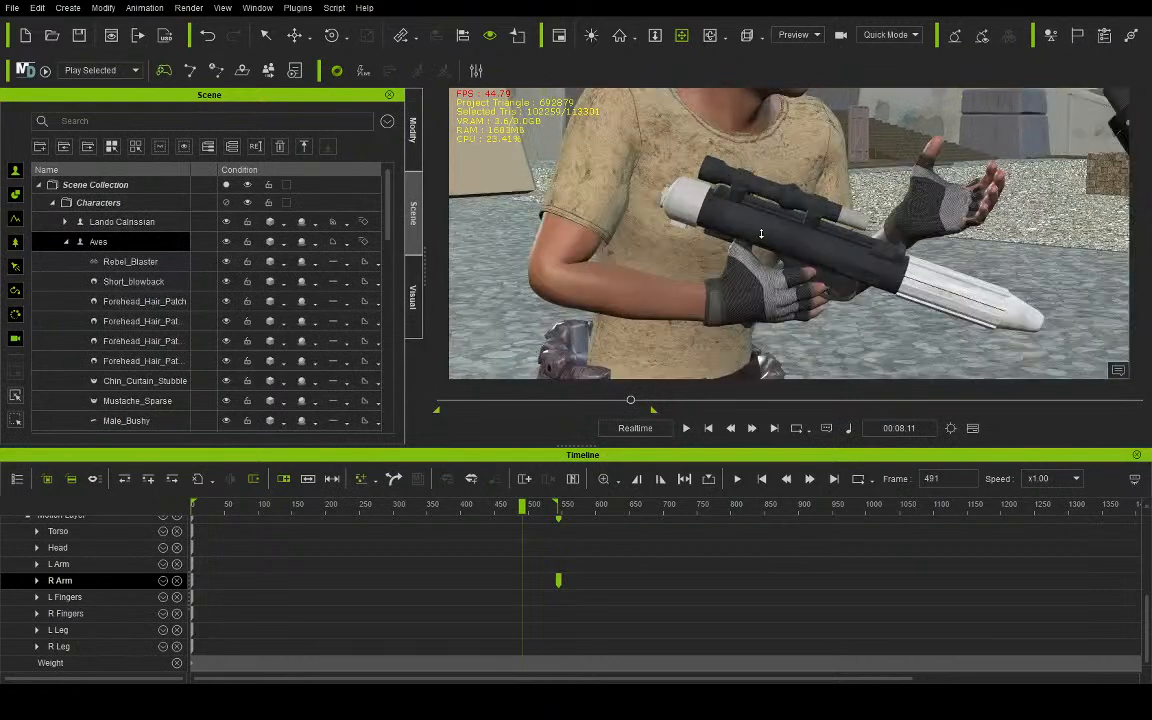
click(416, 148)
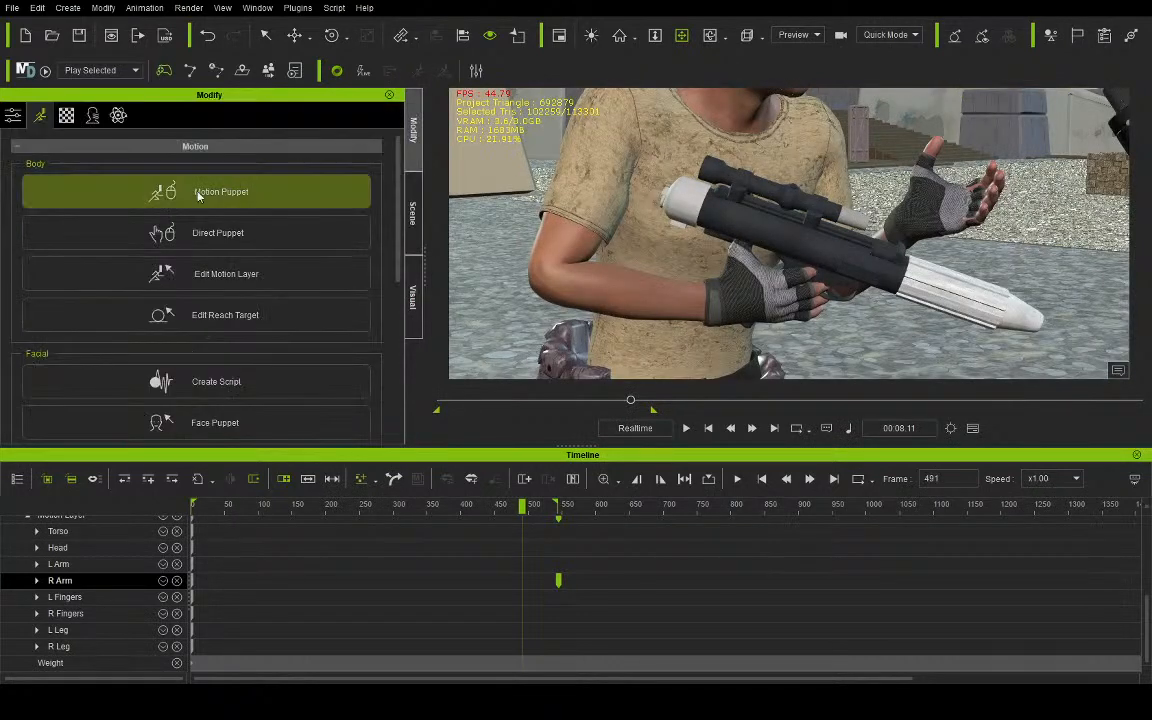
click(214, 276)
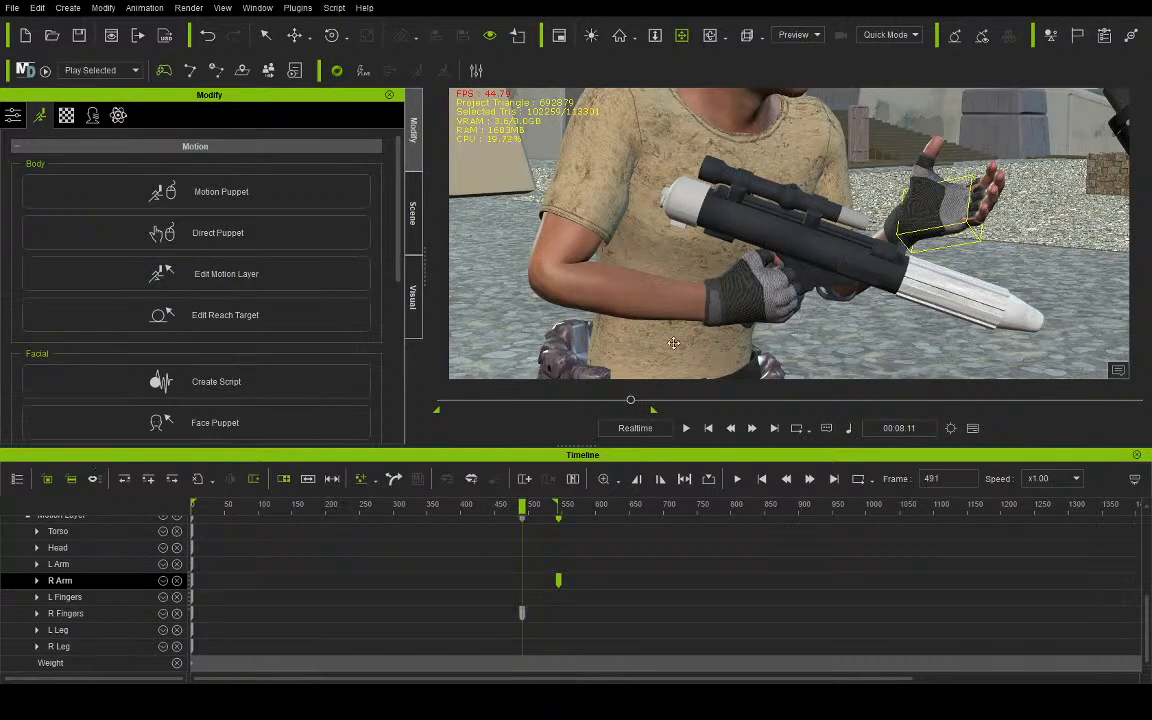
- Rotate the Rebel_Blaster so its barrel angles upward and move its grip into Aves's closed right hand
scroll(734, 289, up, 3)
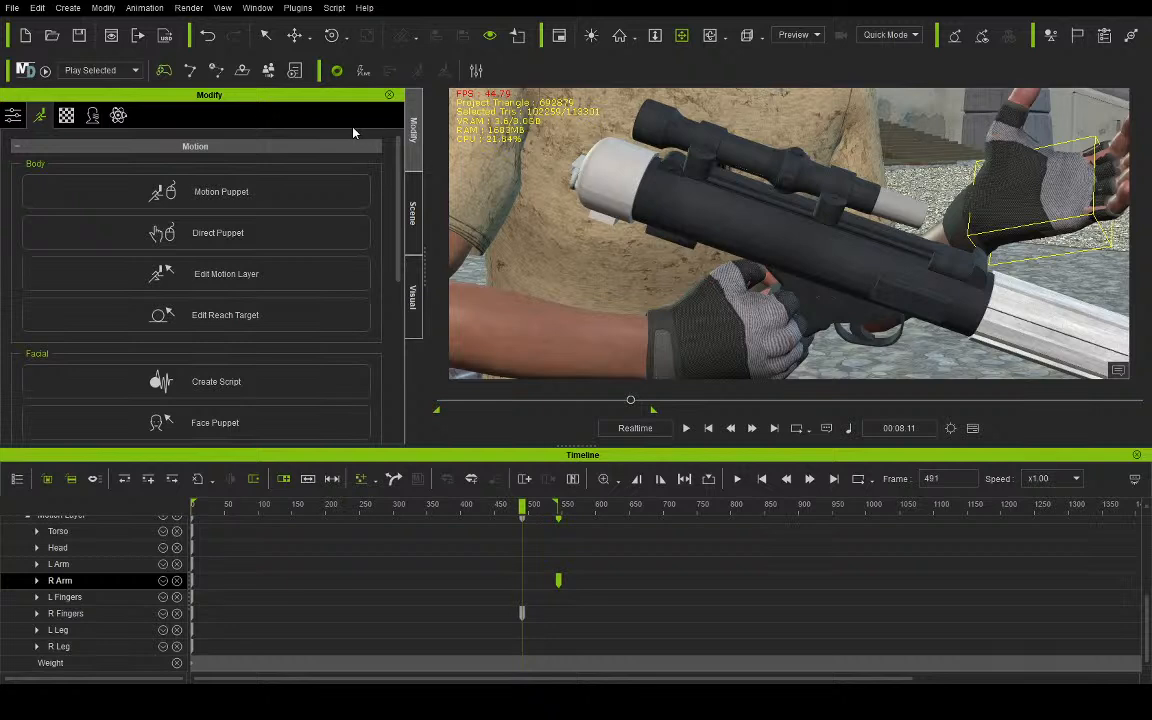
click(269, 37)
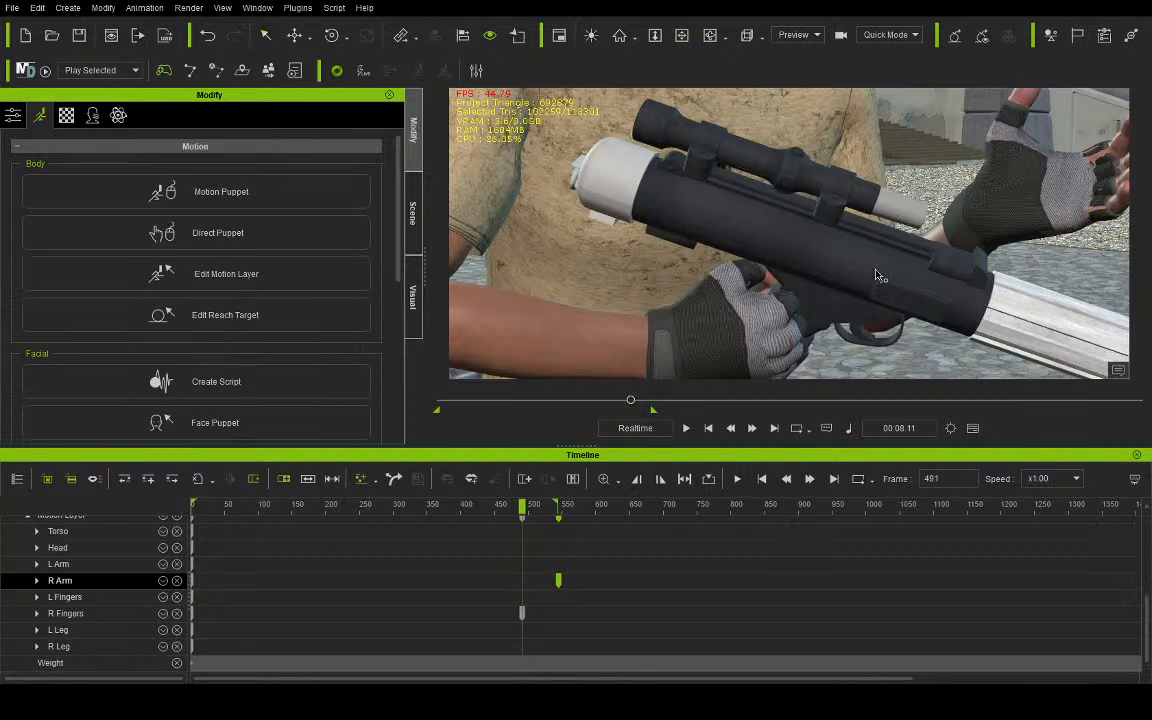
click(866, 284)
click(294, 35)
drag(823, 351, 784, 326)
click(332, 35)
click(294, 35)
drag(745, 261, 746, 290)
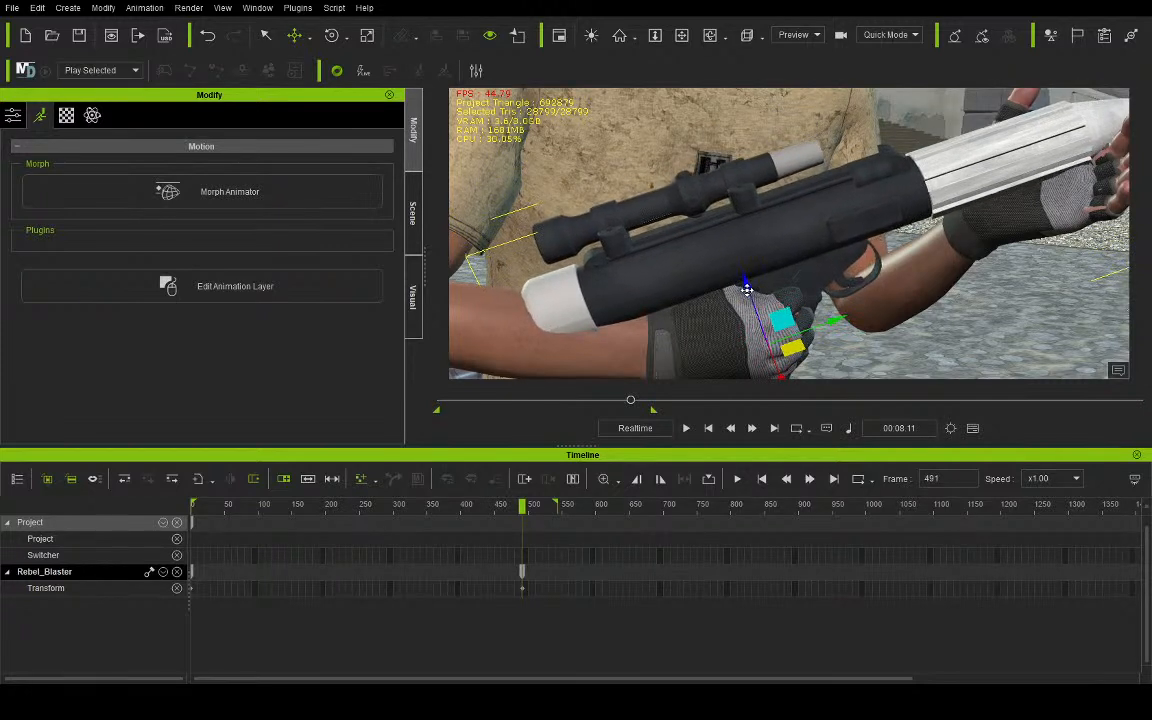
drag(838, 319, 828, 322)
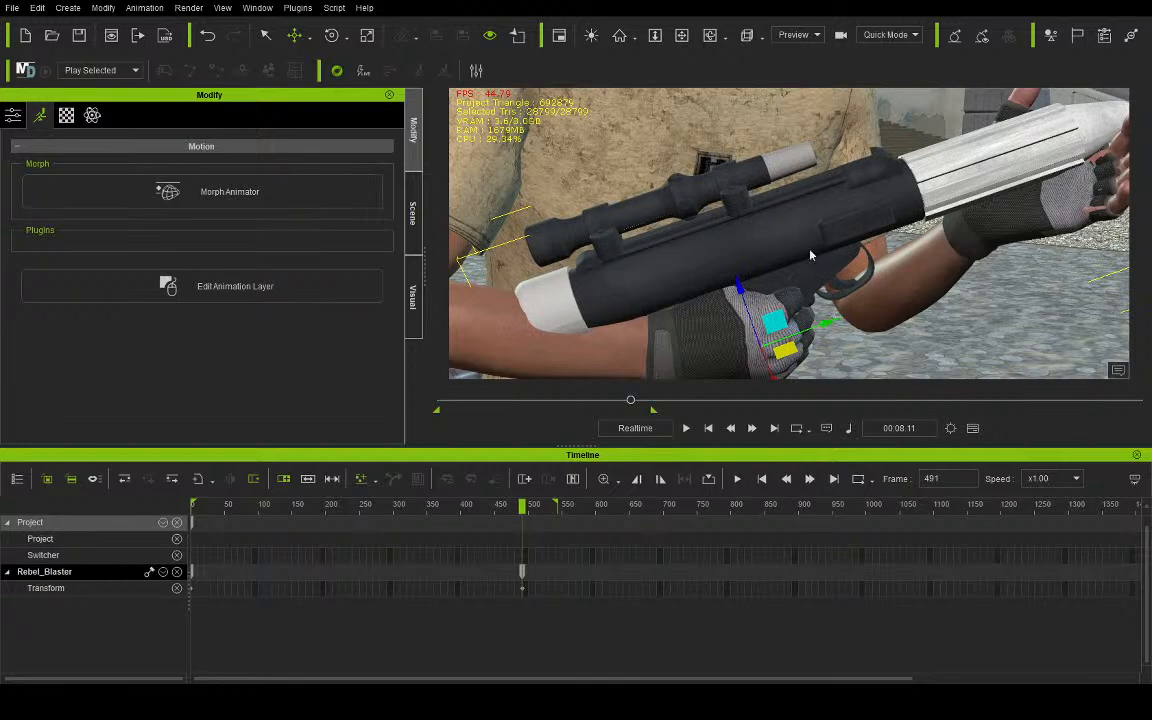
- Fine-tune the blaster's placement and rotation in Aves's right hand as seen from behind the weapon
click(682, 38)
right_drag(640, 222, 859, 139)
drag(708, 228, 736, 212)
click(331, 35)
drag(691, 333, 701, 330)
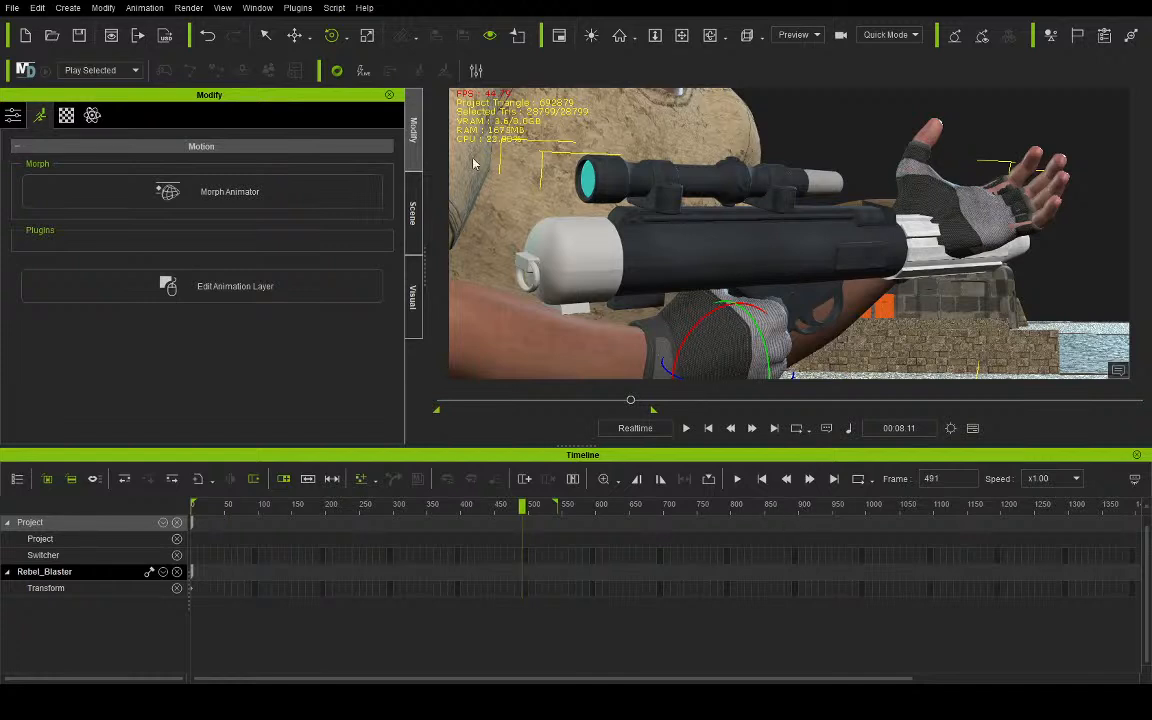
- Raise Aves's right hand together with the blaster in the motion layer at frame 491
click(612, 120)
click(242, 273)
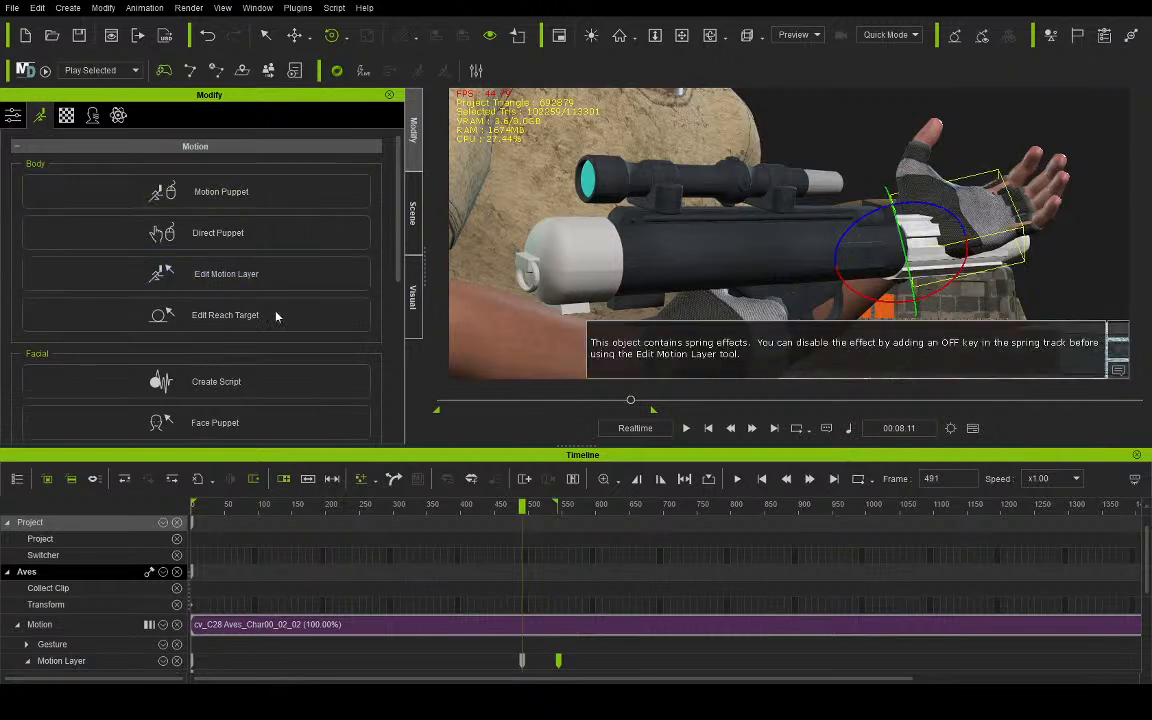
click(148, 280)
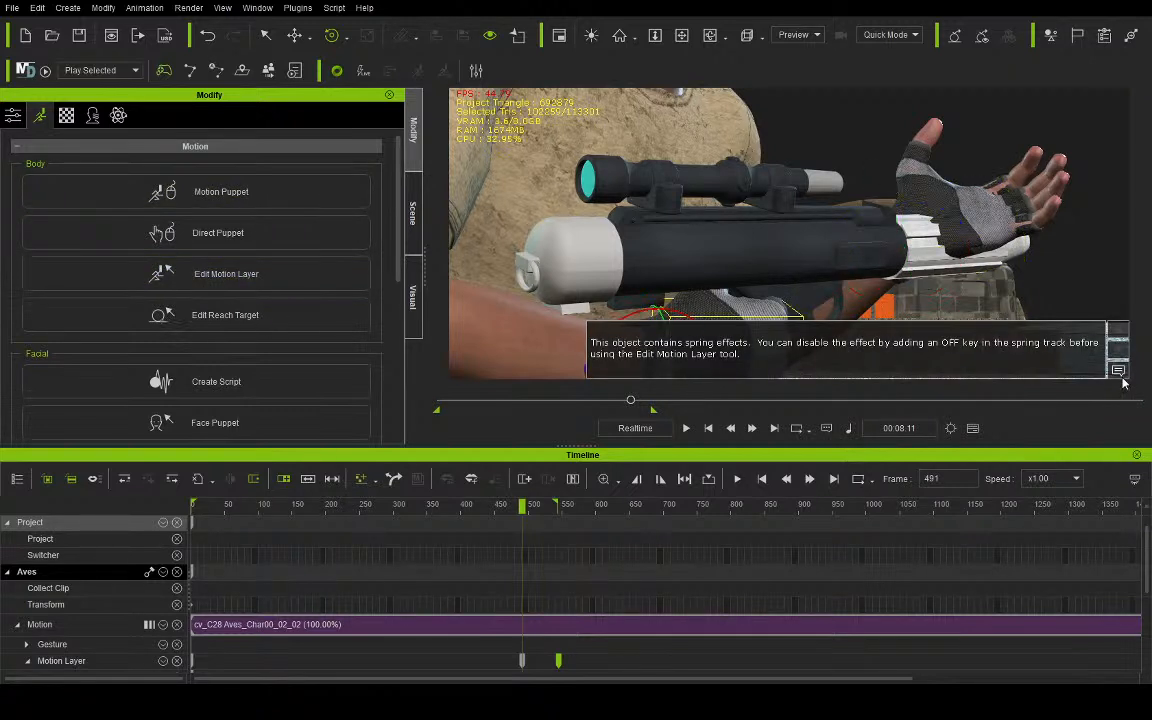
click(294, 35)
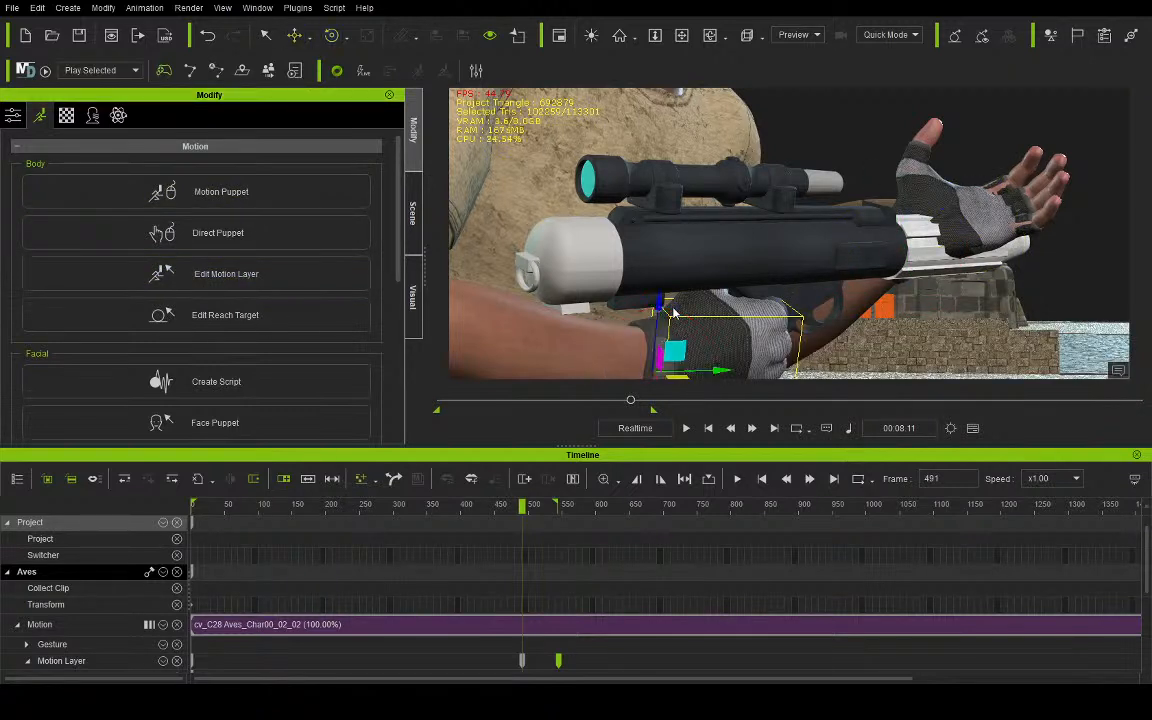
drag(657, 304, 684, 270)
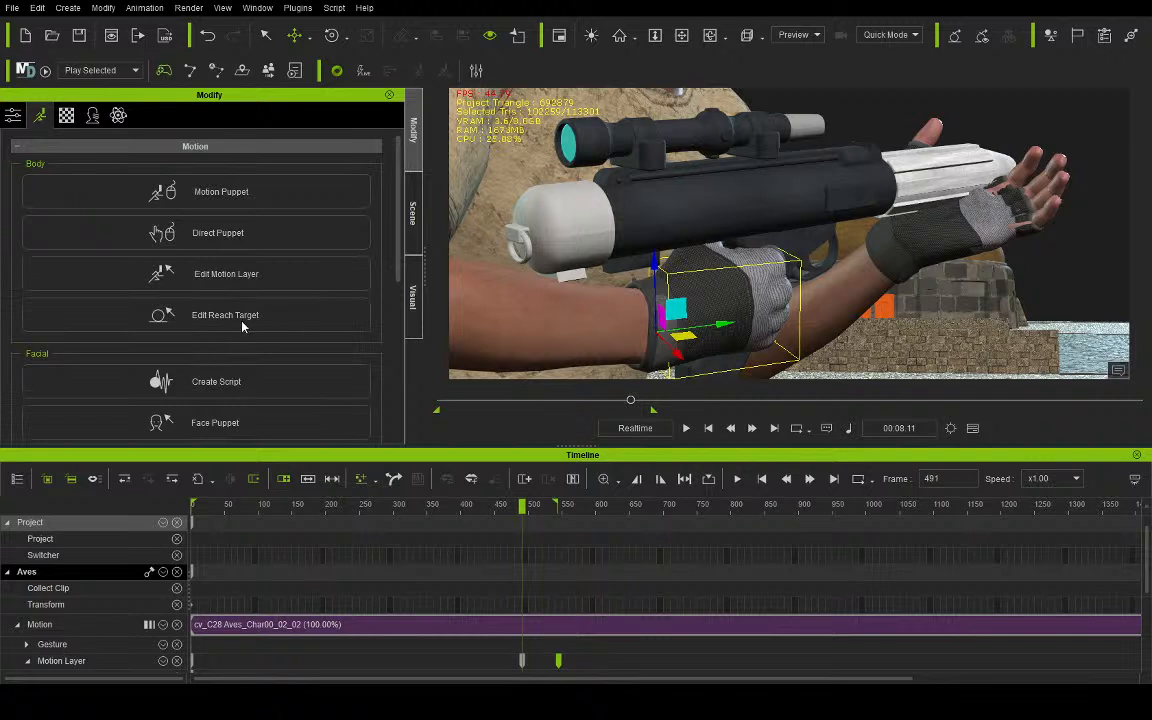
- Turn Aves's left hand palm up in the motion layer and move it up under the blaster's white barrel
click(965, 215)
click(333, 35)
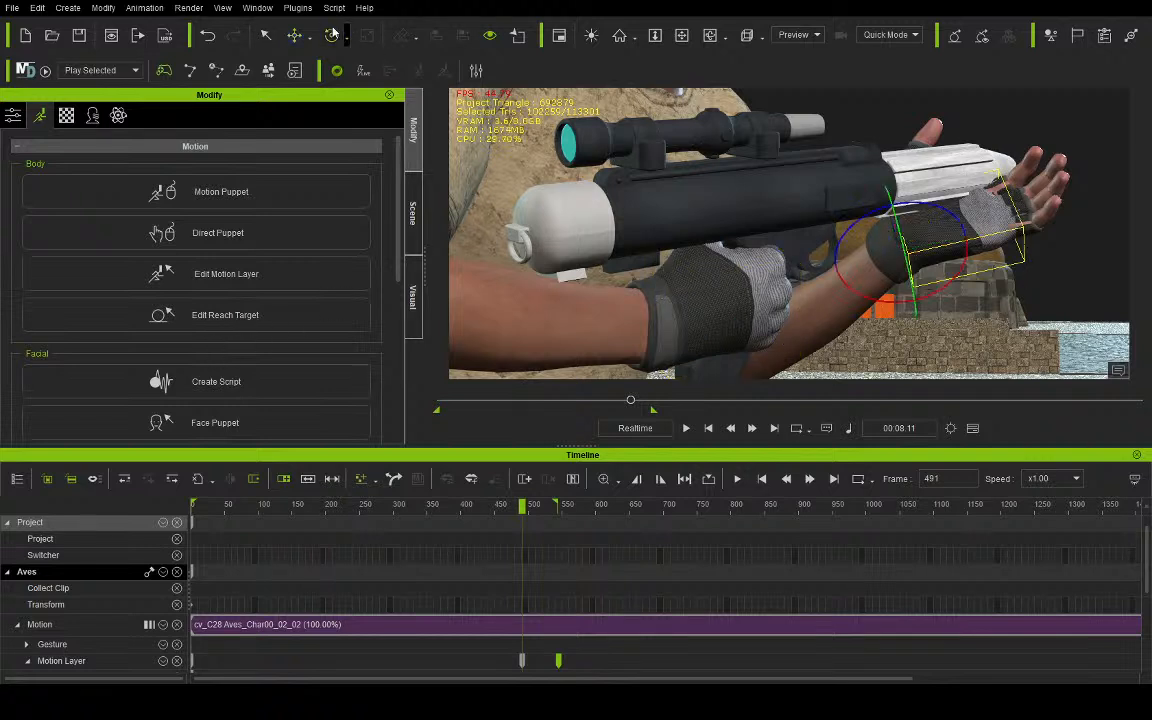
drag(941, 283, 925, 197)
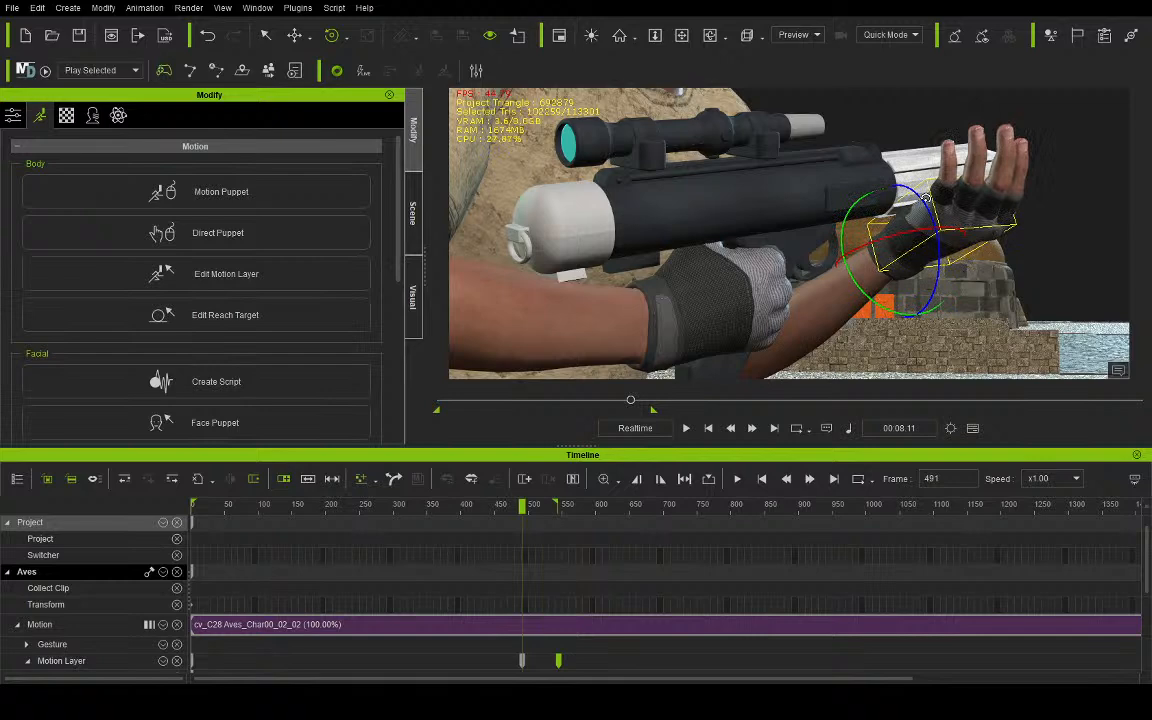
click(680, 36)
right_drag(950, 170, 708, 102)
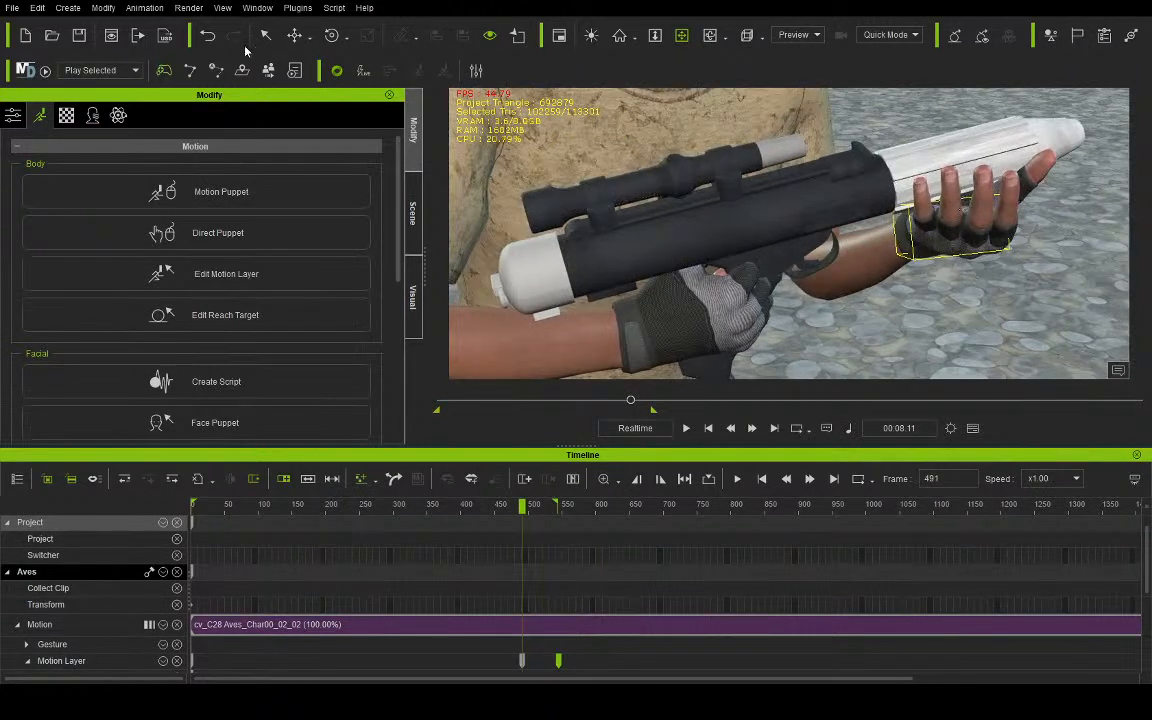
click(294, 35)
drag(938, 233, 926, 231)
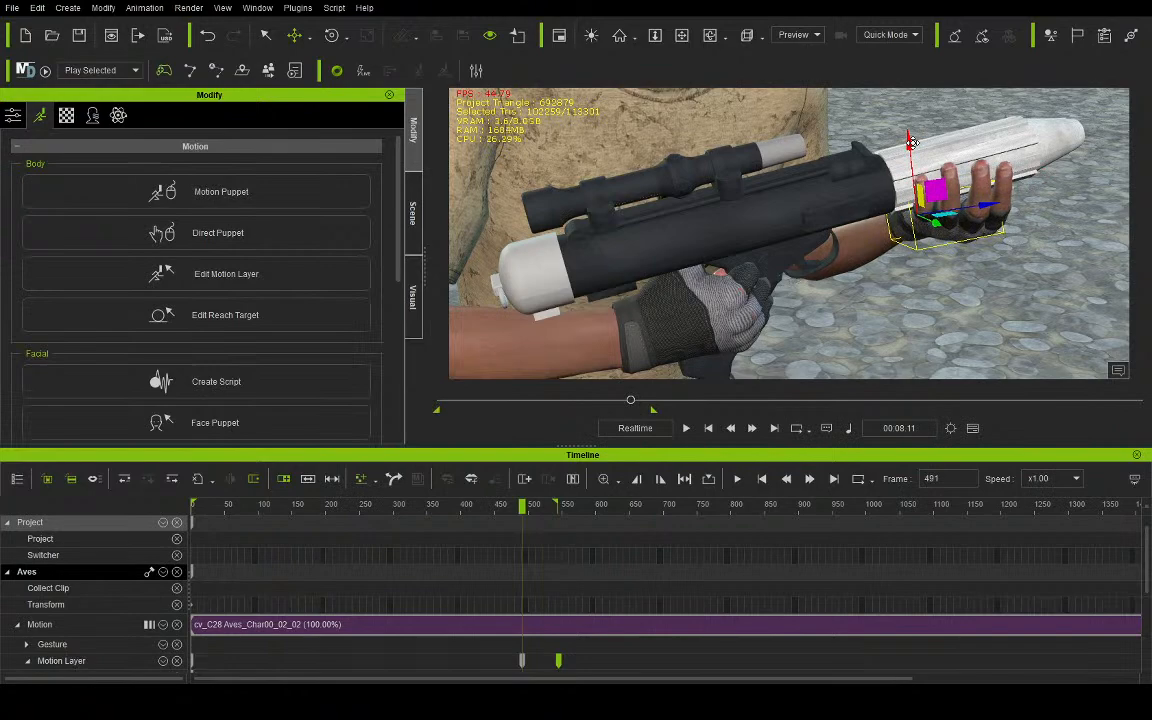
- Rotate the base of Aves's left thumb to fit around the blaster's barrel
click(710, 36)
drag(1030, 225, 716, 237)
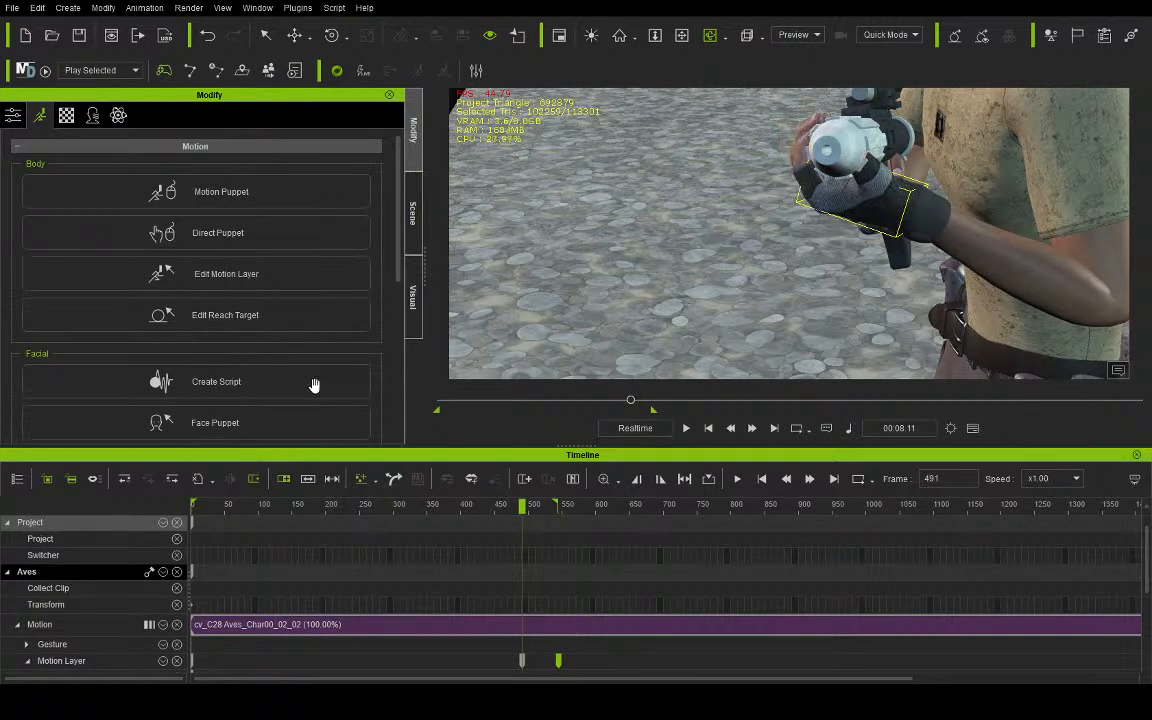
key(e)
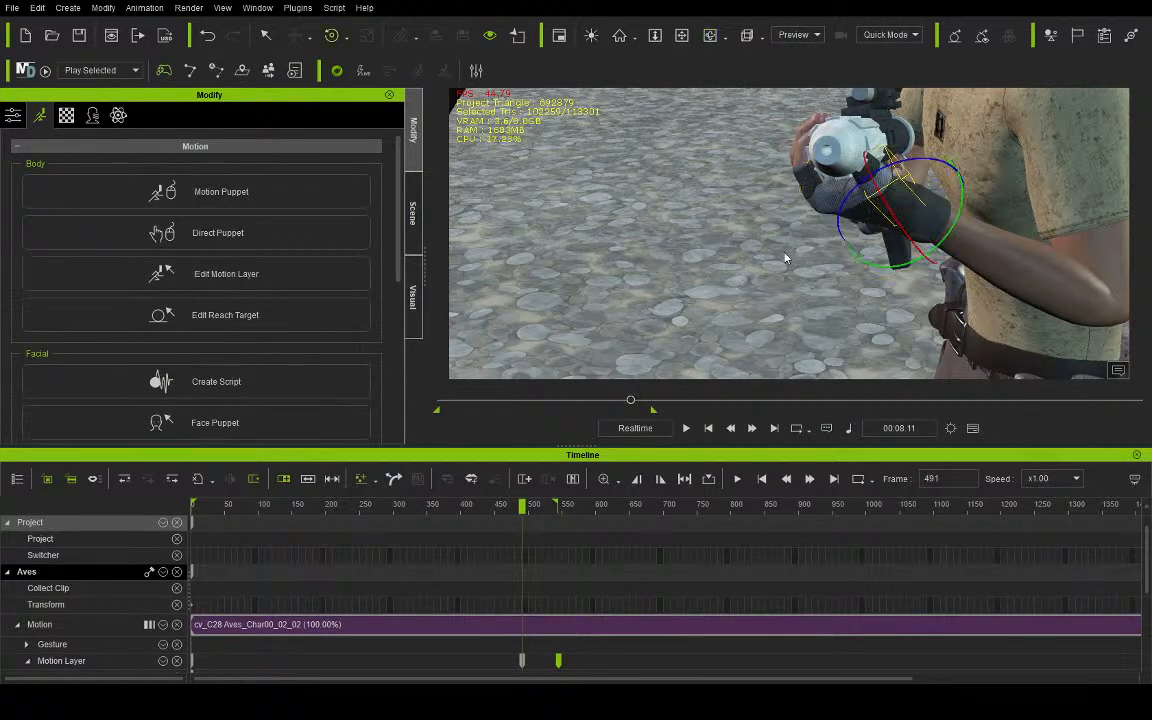
drag(902, 162, 1121, 153)
- Rotate the base joint of Aves's right index finger outward from the blaster's grip
click(711, 36)
drag(690, 203, 967, 181)
drag(700, 242, 700, 230)
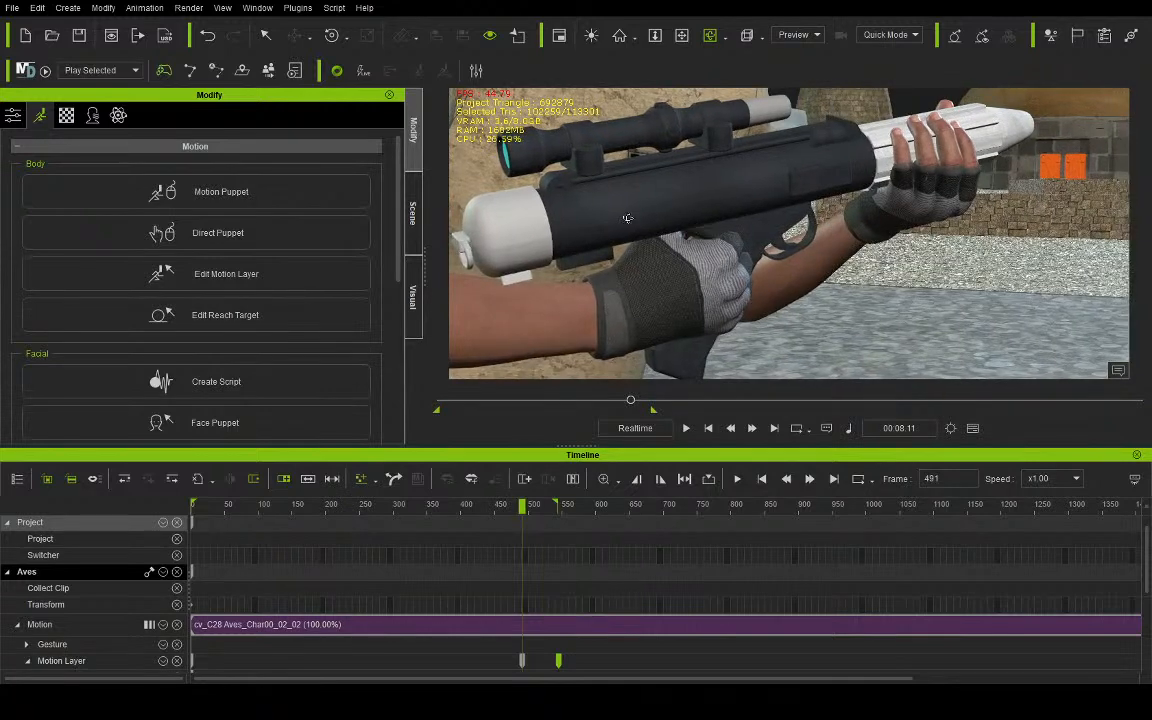
key(e)
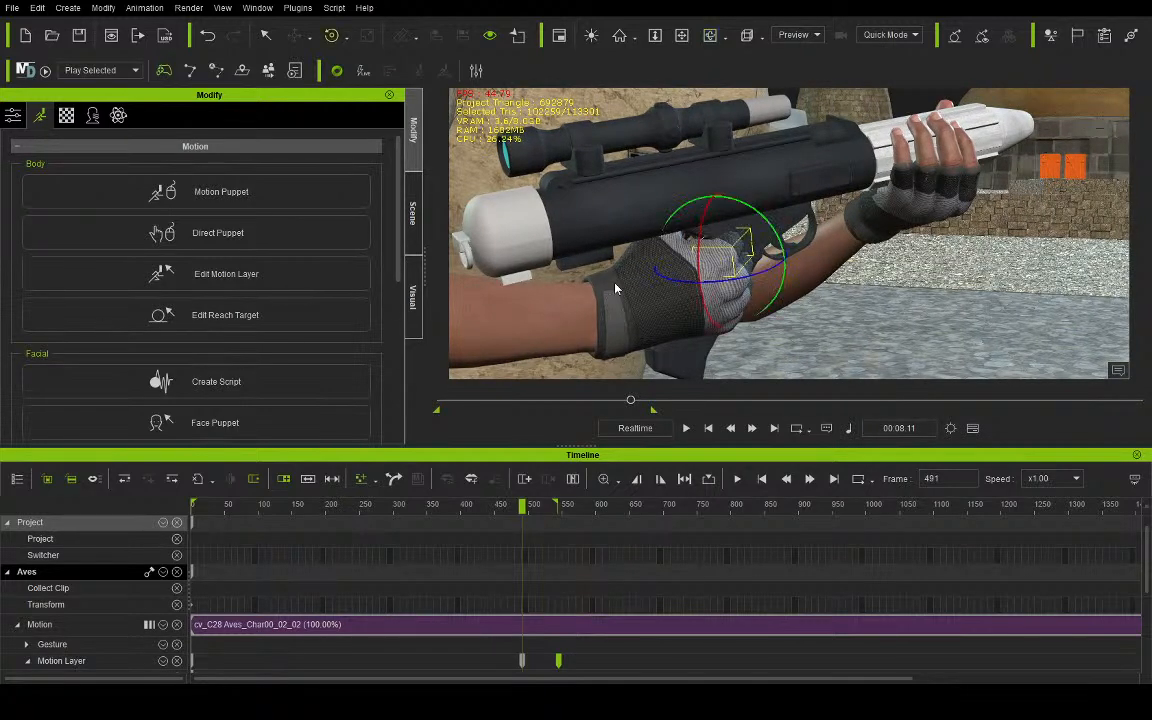
drag(752, 283, 719, 286)
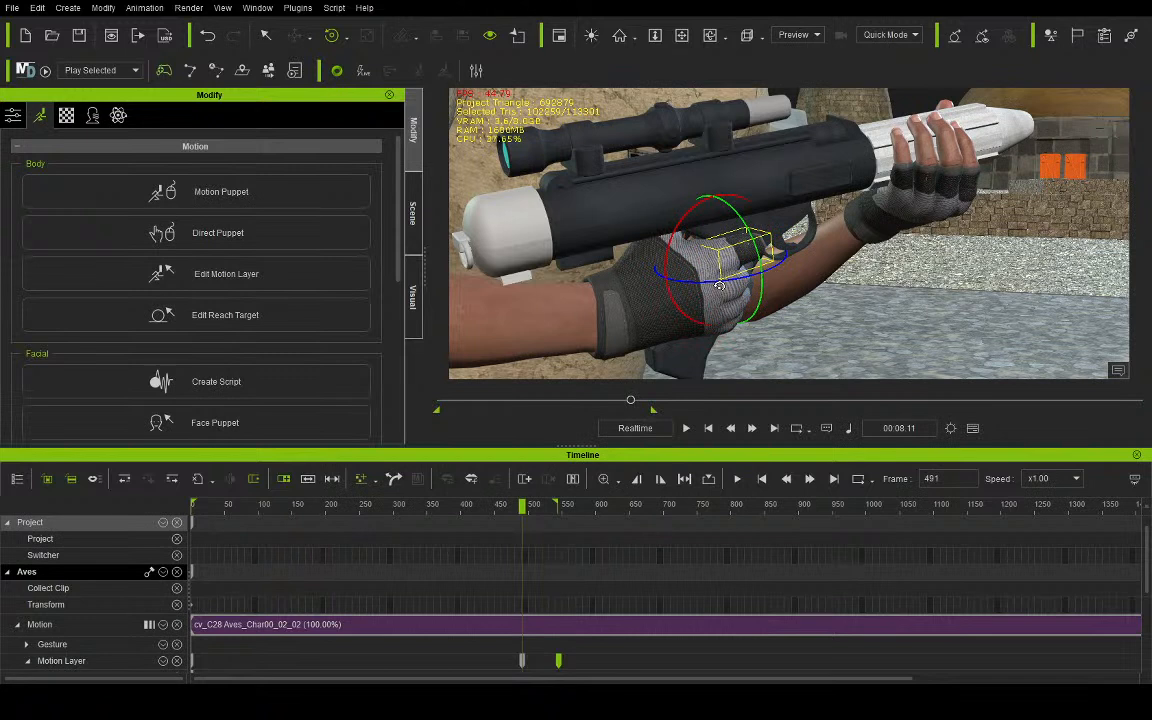
- Straighten the outer joints of Aves's right index finger so it extends toward the blaster's trigger
click(103, 312)
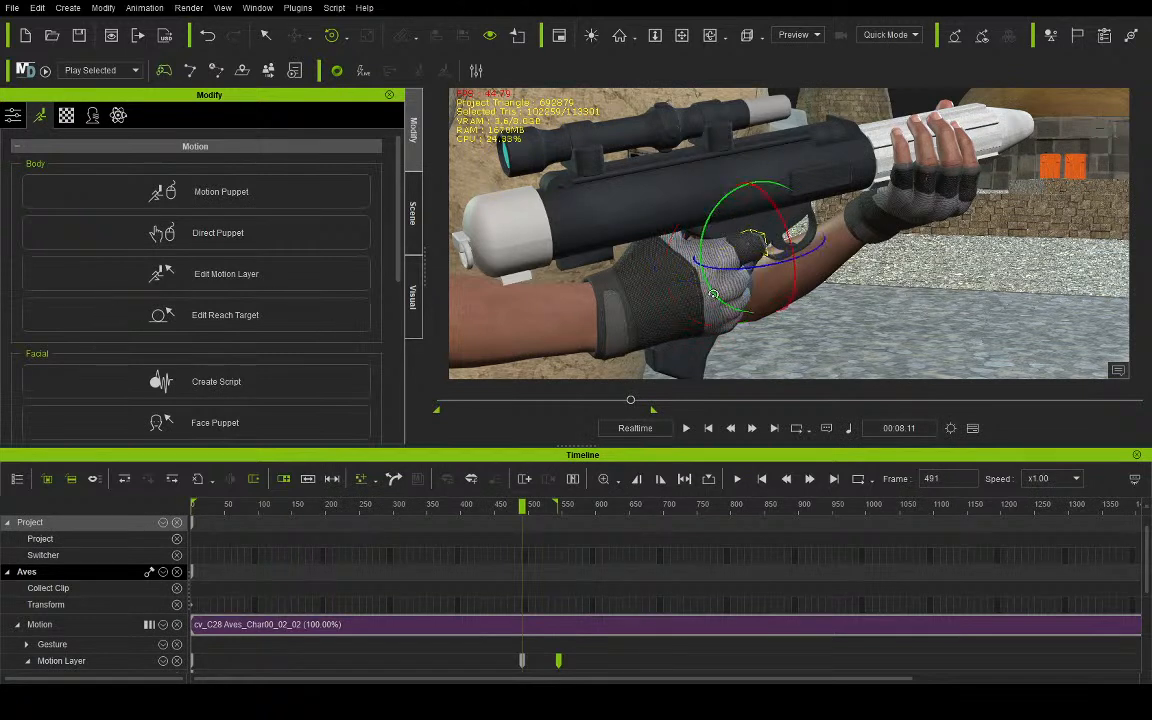
drag(770, 278, 722, 288)
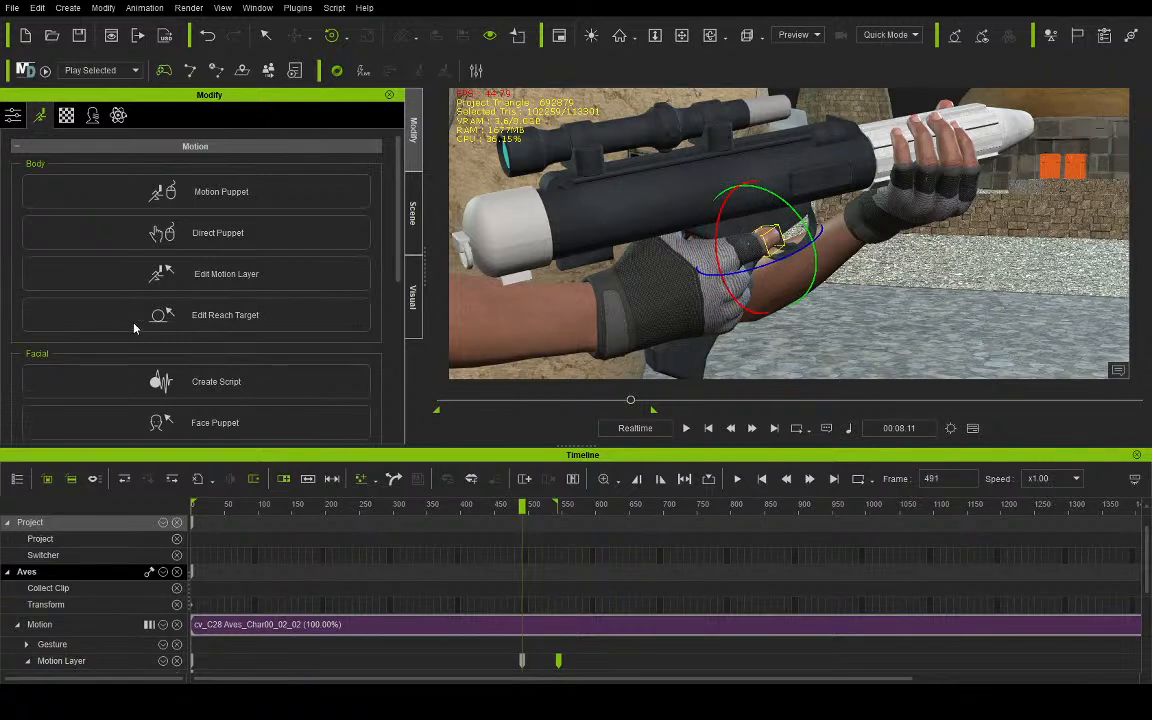
click(99, 310)
drag(797, 259, 736, 269)
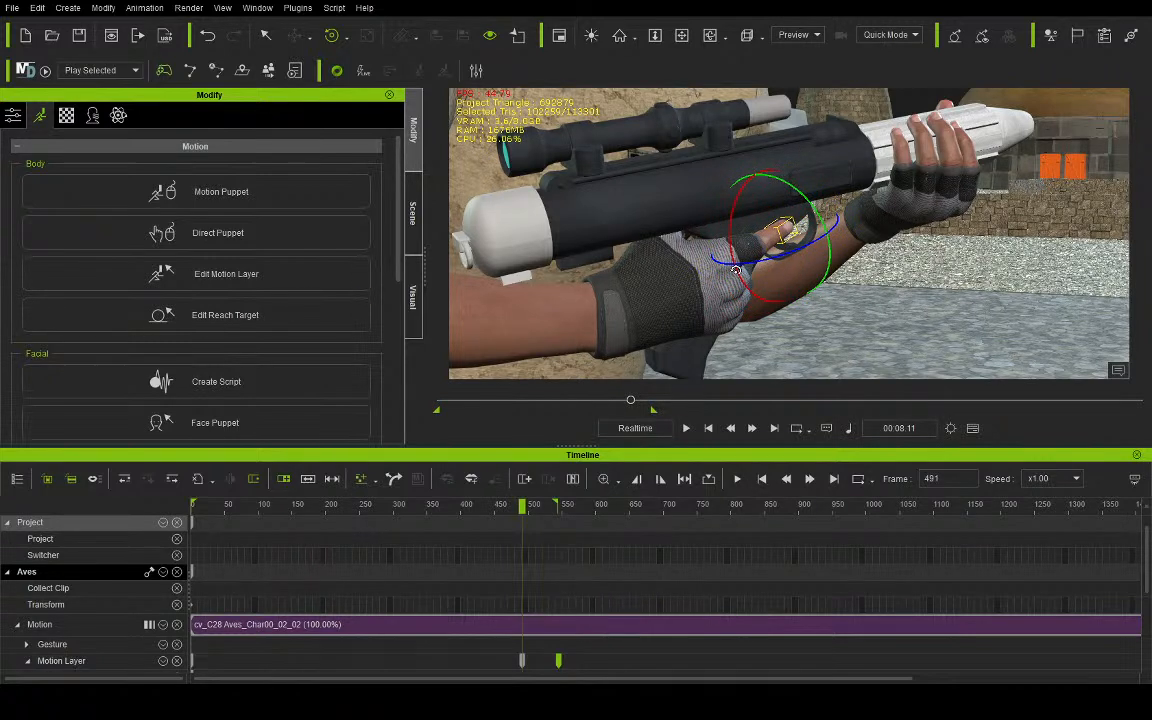
- Rotate the base joint of Aves's right index finger slightly so it points along the blaster's trigger guard
click(97, 322)
drag(713, 281, 702, 279)
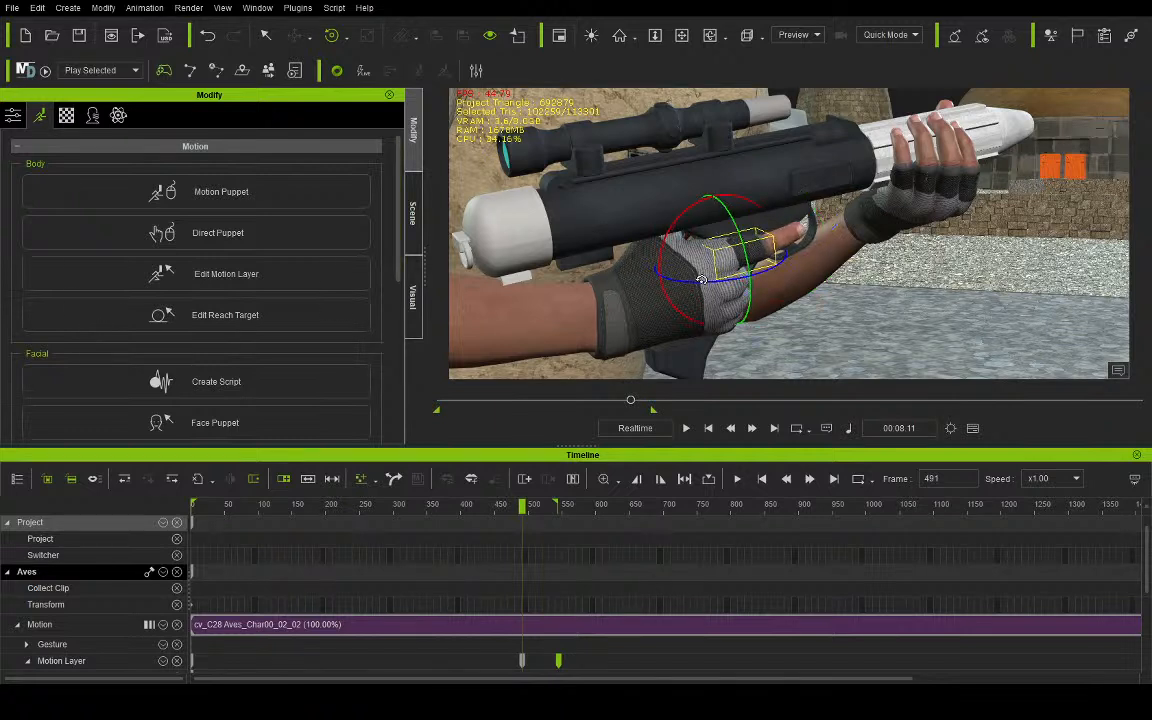
click(100, 317)
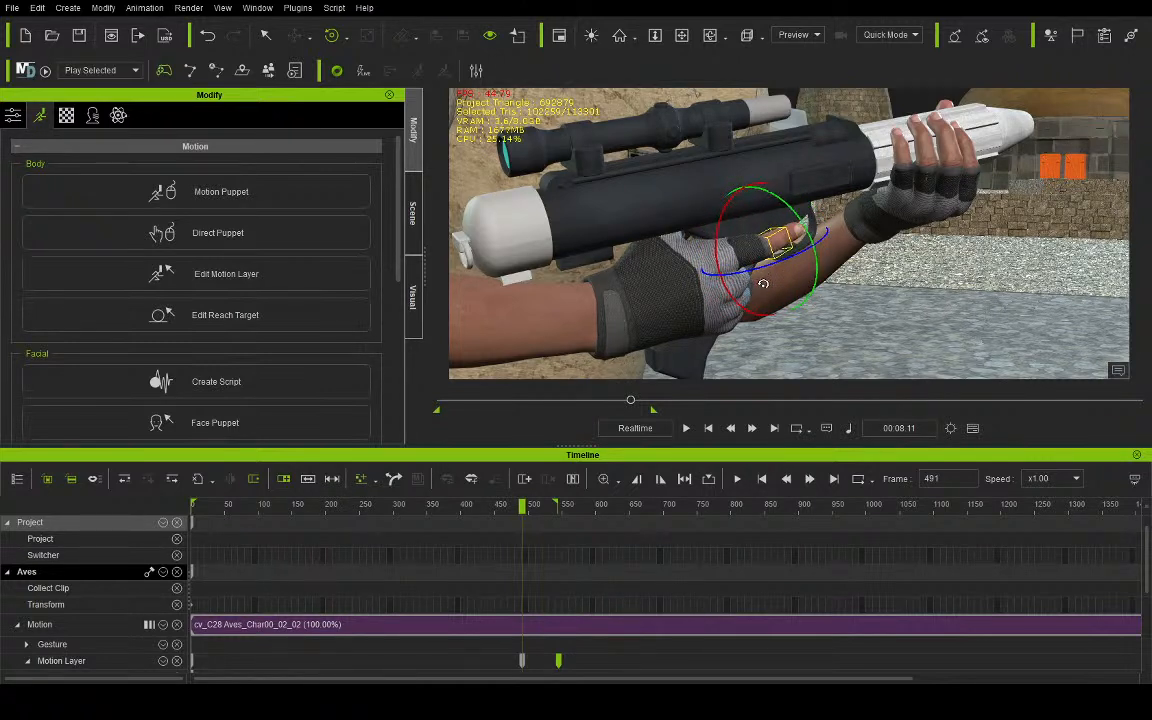
- Reposition Rebel_Blaster at frame 491 so its grip sits deeper inside the fingers of Aves's right hand
click(682, 36)
drag(753, 188, 739, 176)
scroll(736, 174, up, 5)
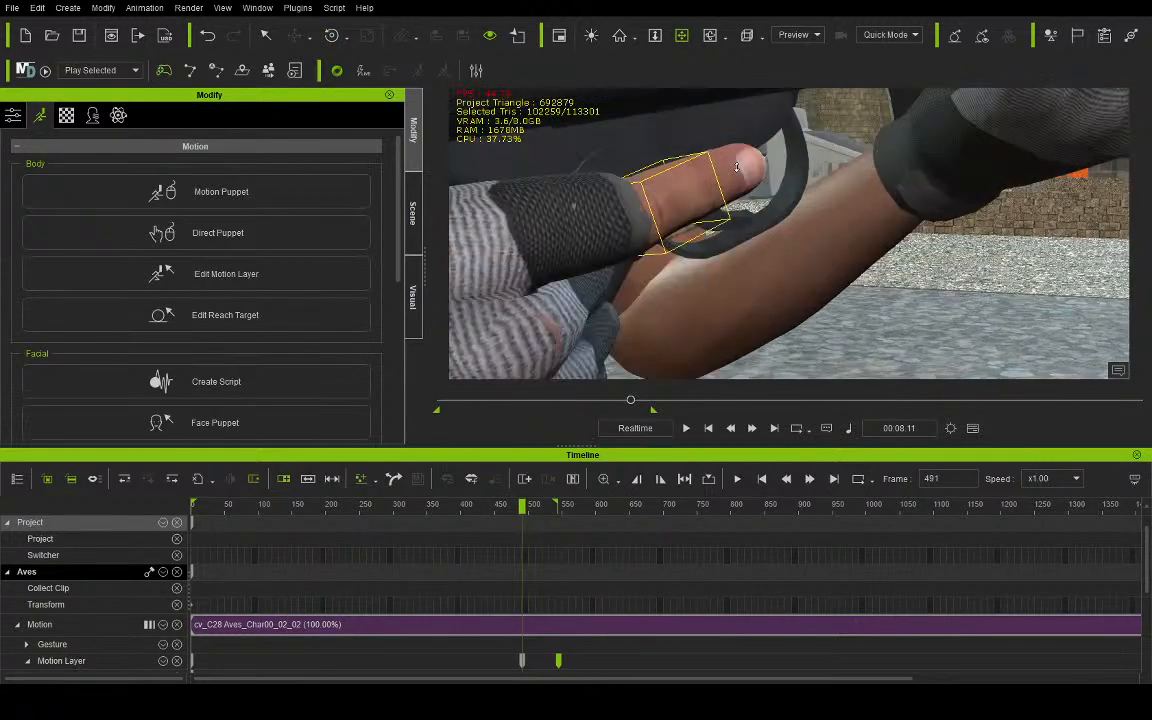
right_drag(706, 159, 617, 84)
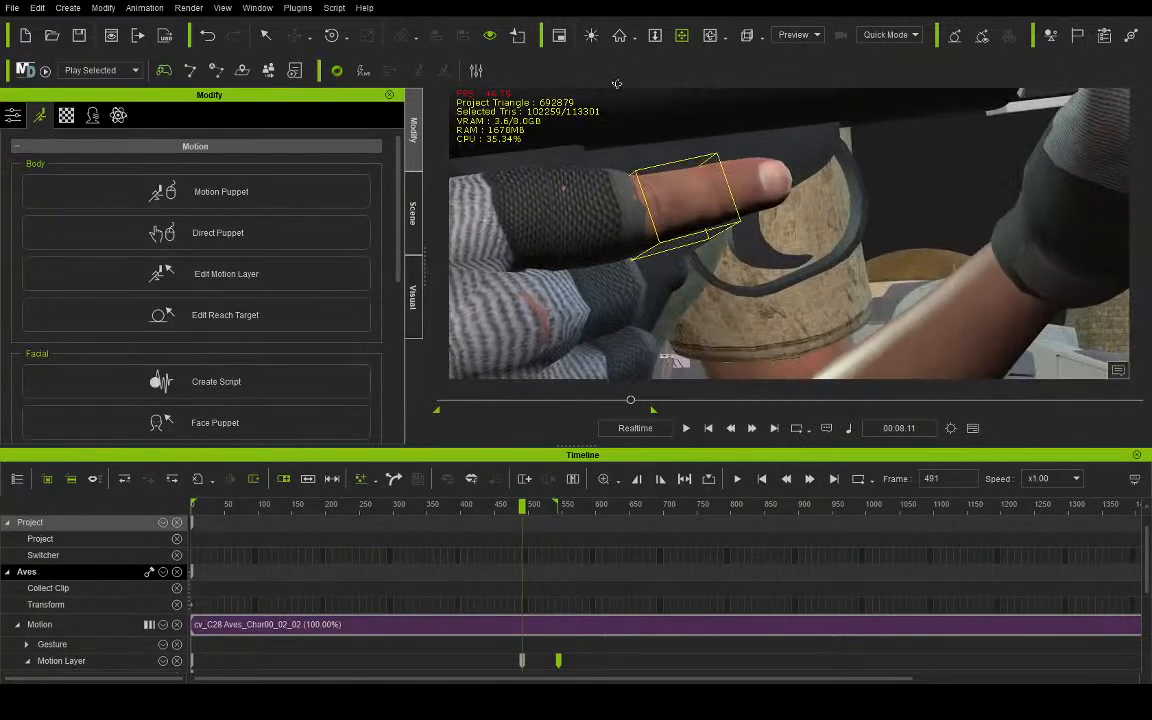
drag(829, 213, 819, 182)
right_drag(819, 182, 872, 128)
scroll(773, 190, down, 4)
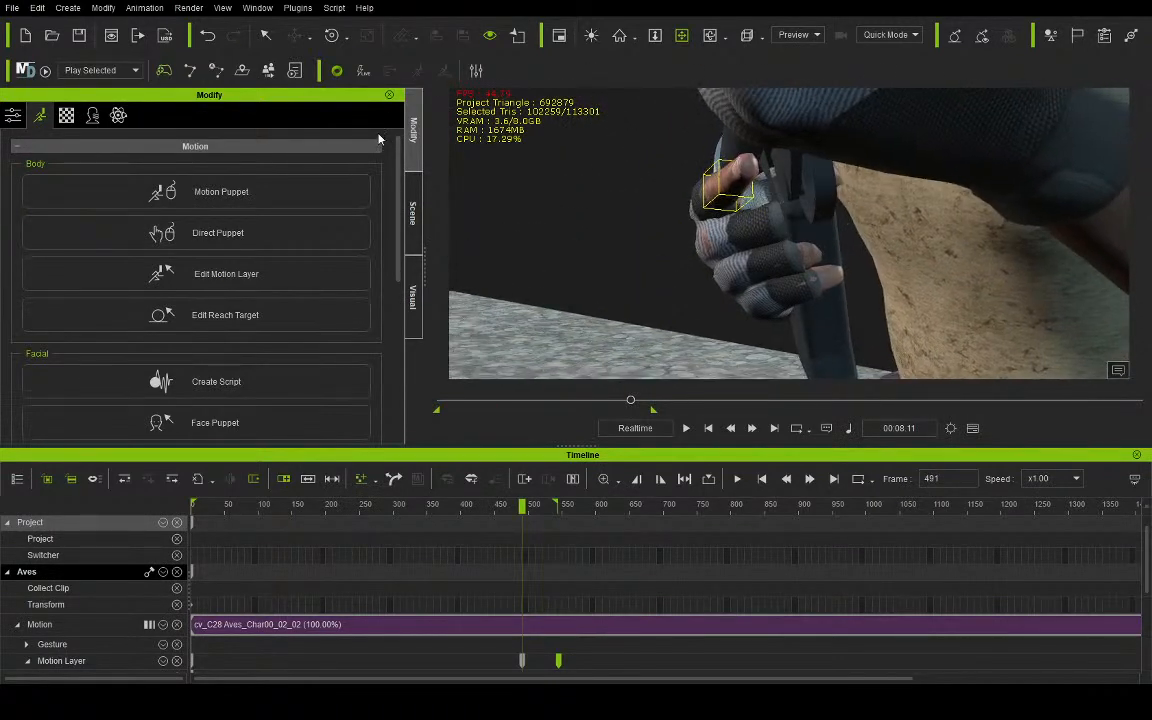
click(268, 37)
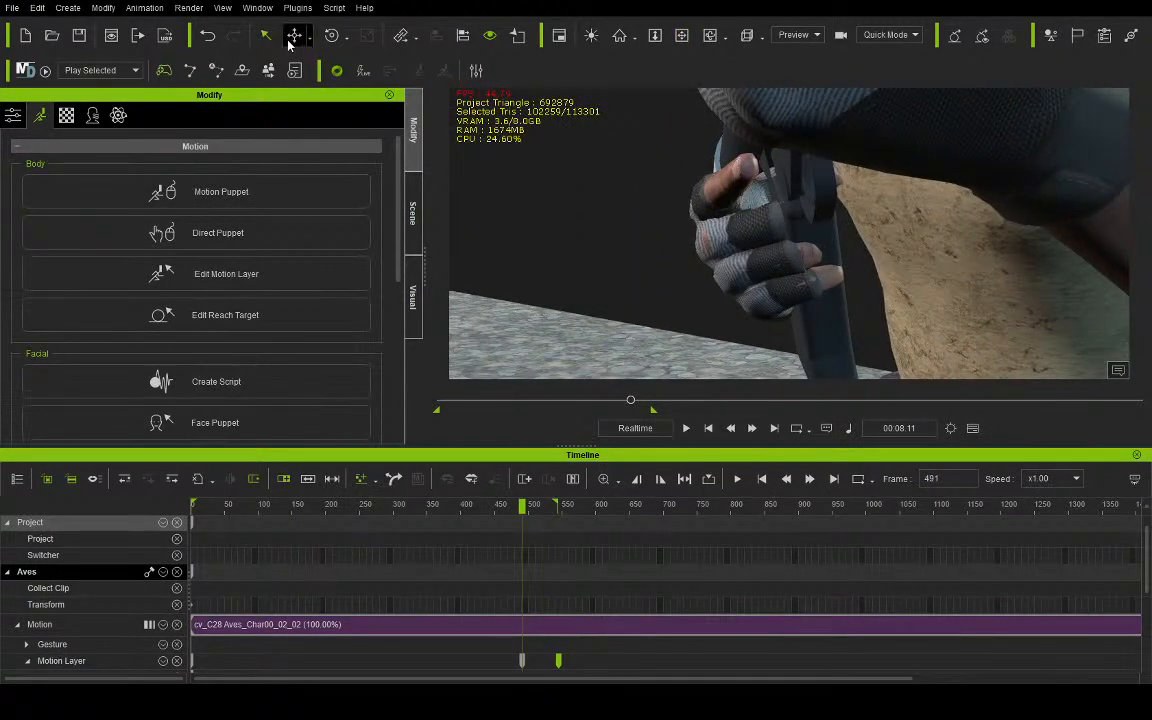
click(805, 187)
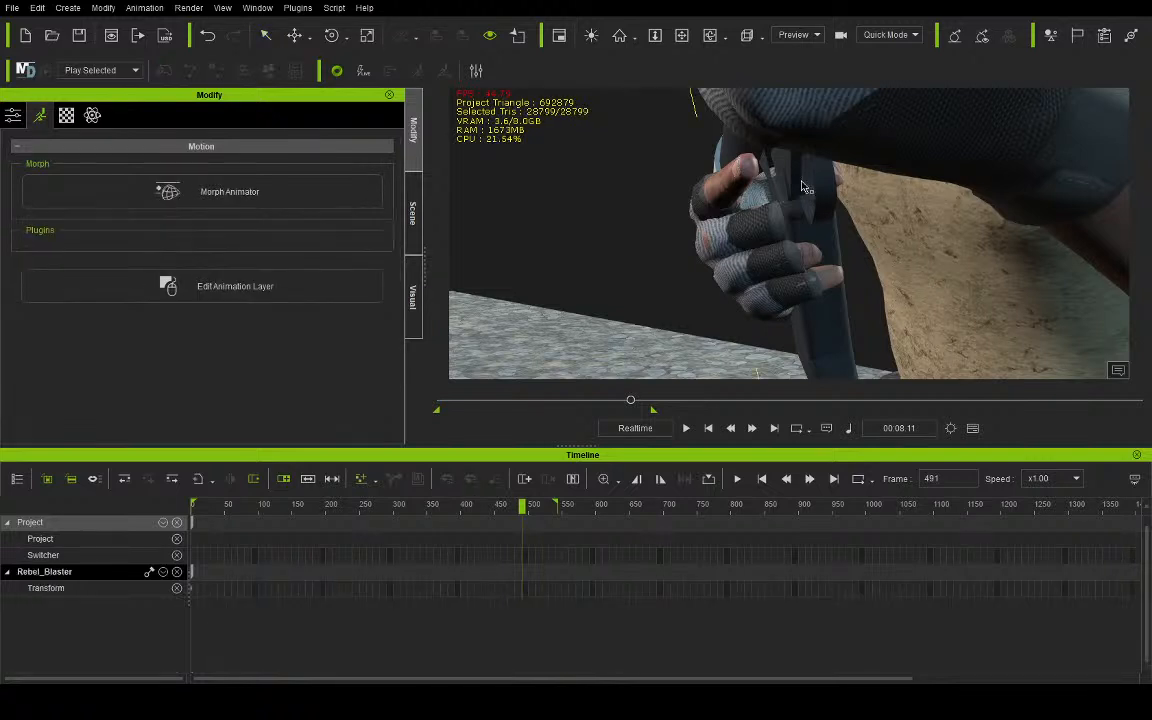
drag(756, 299, 720, 294)
- Examine from several angles how the blaster's grip and trigger guard fit Aves's right hand
click(684, 37)
drag(697, 137, 960, 141)
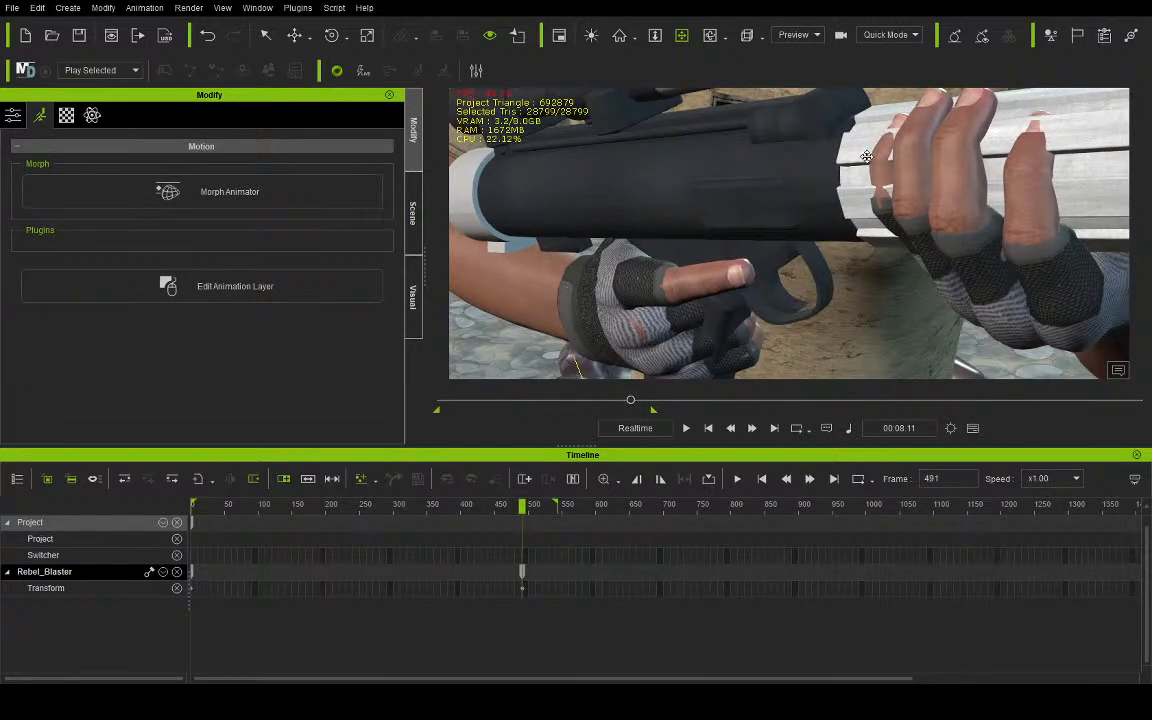
right_drag(1013, 227, 822, 154)
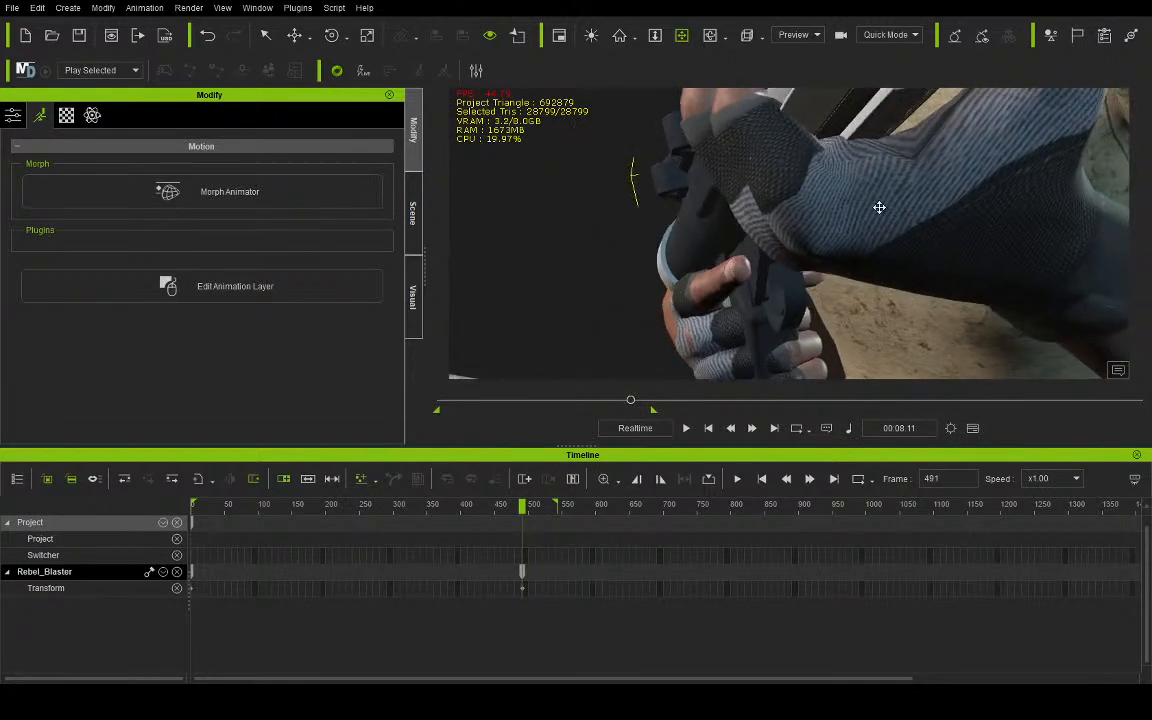
drag(834, 328, 833, 297)
right_drag(817, 279, 789, 241)
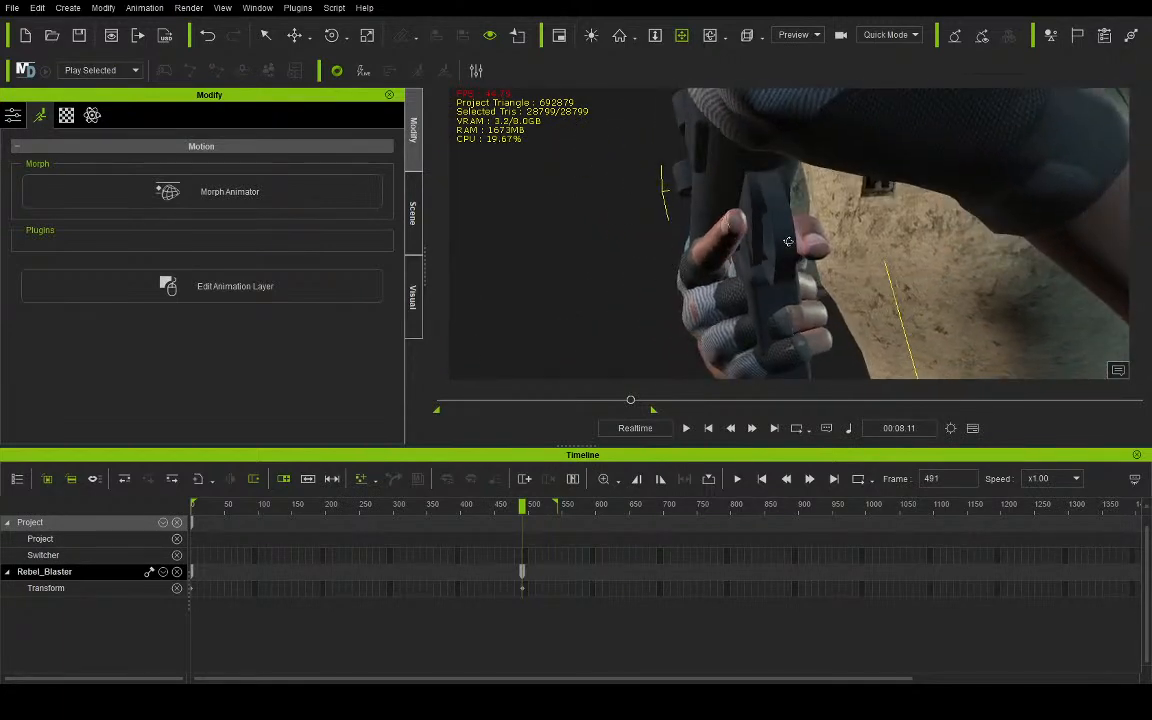
scroll(787, 239, up, 3)
drag(774, 248, 783, 213)
scroll(784, 196, down, 3)
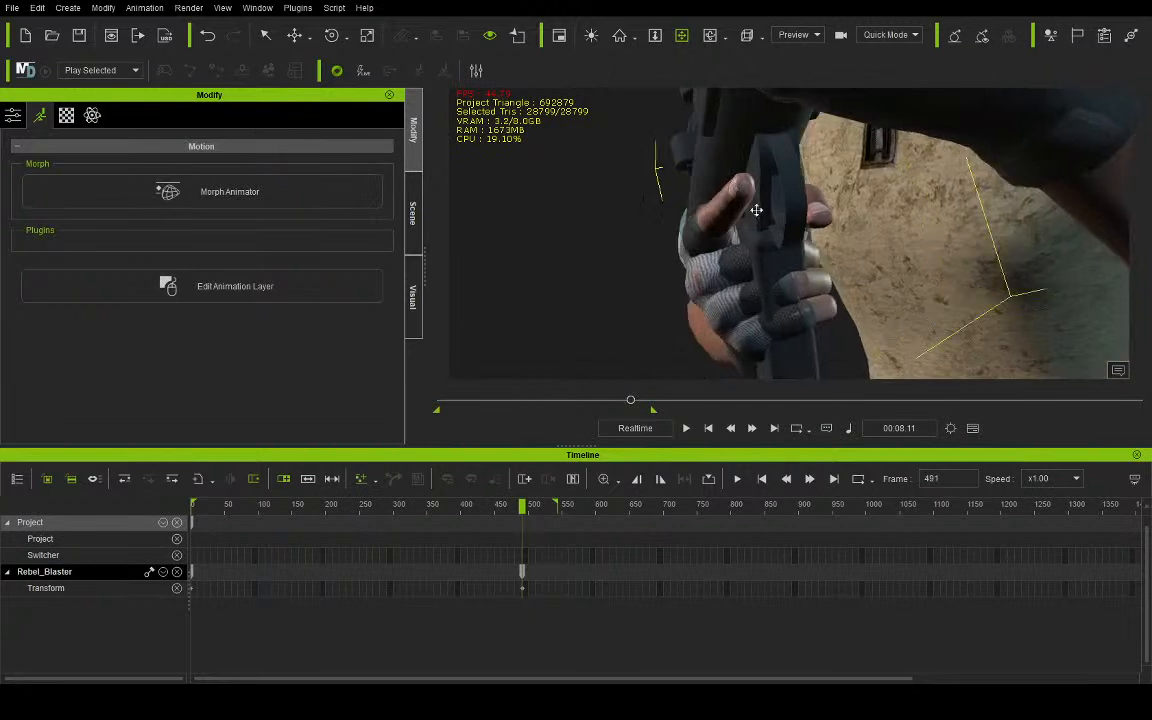
right_drag(741, 211, 909, 221)
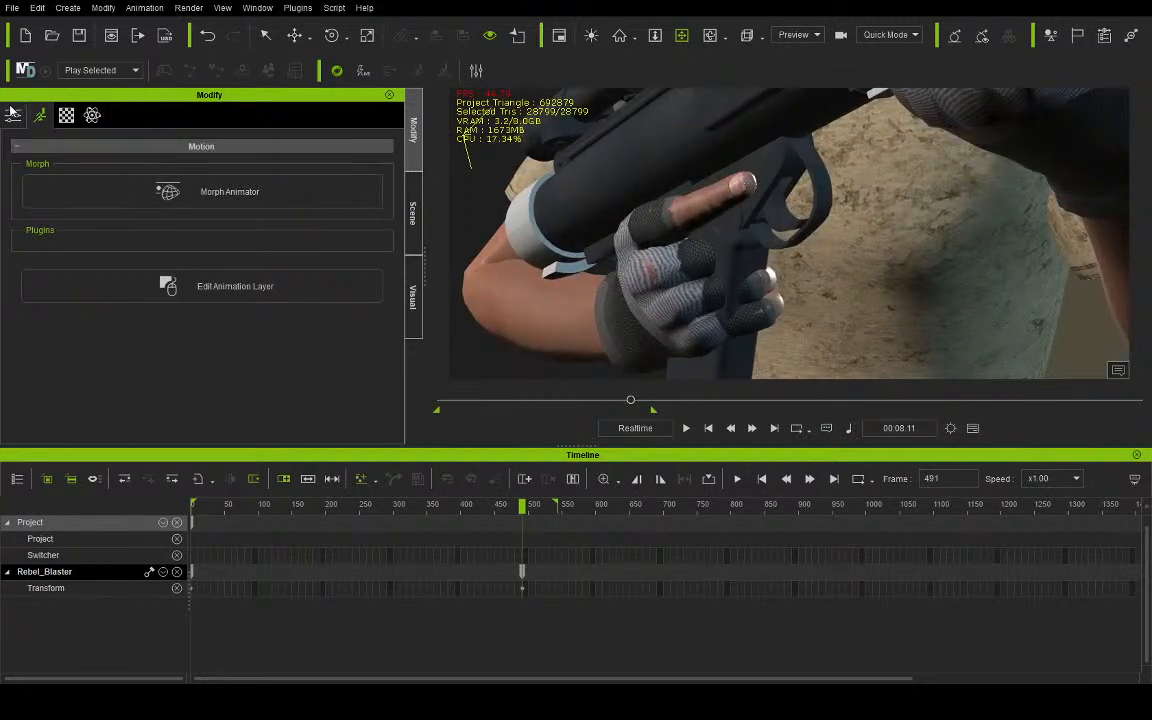
- Select Aves and rotate the base of the right middle finger in the motion layer to fit the blaster's grip
click(417, 218)
click(140, 241)
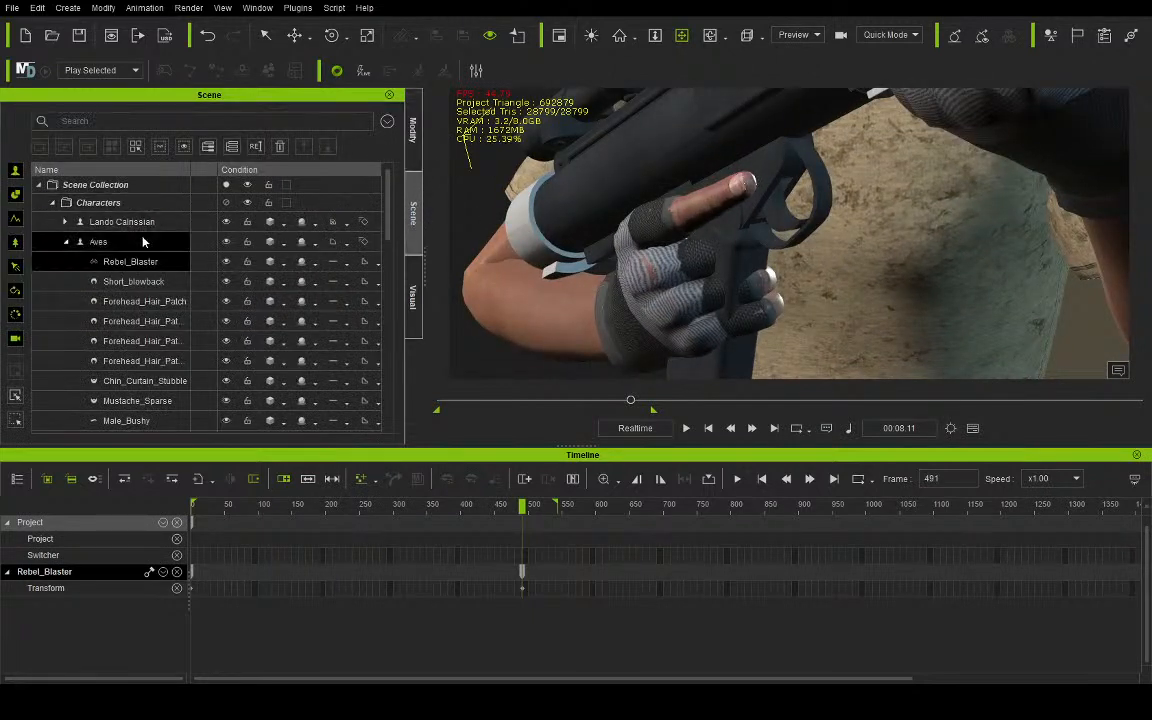
click(415, 140)
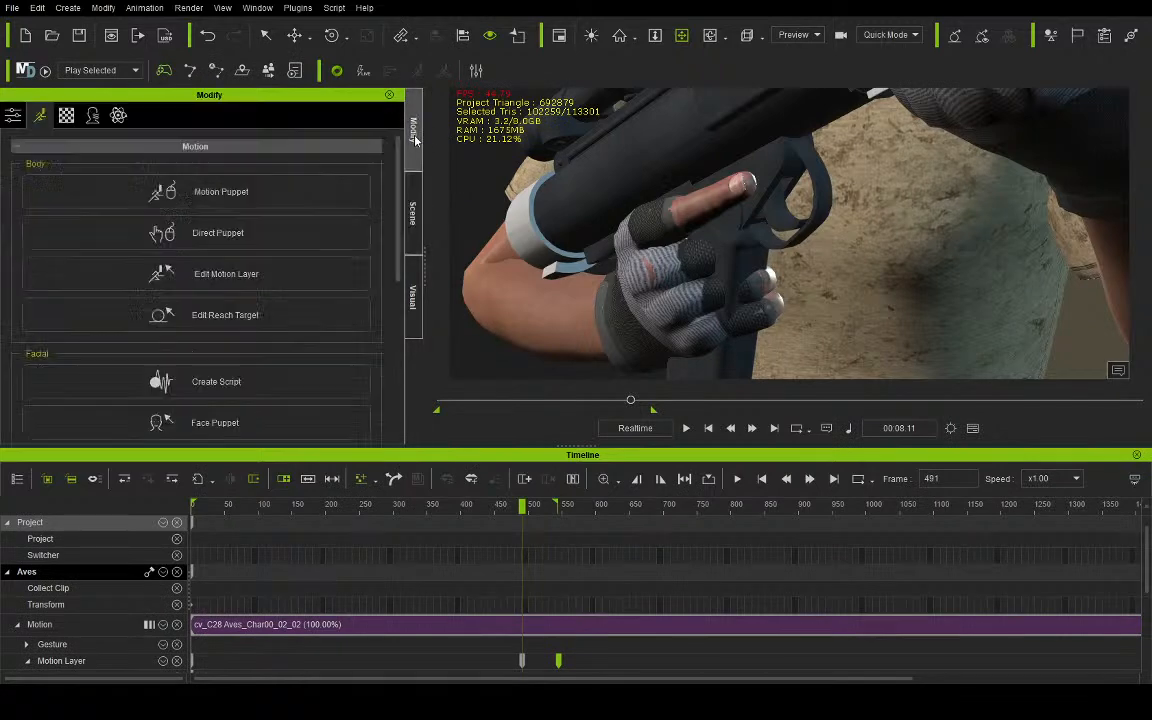
click(235, 270)
click(1114, 370)
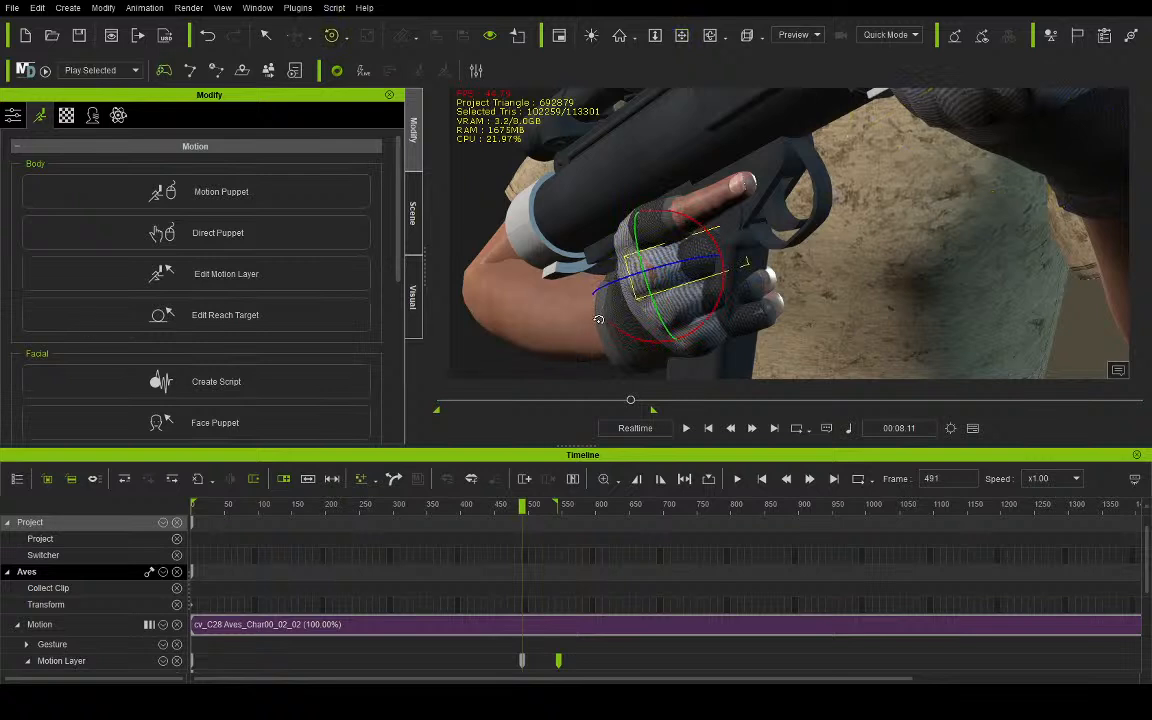
click(716, 309)
drag(716, 309, 715, 320)
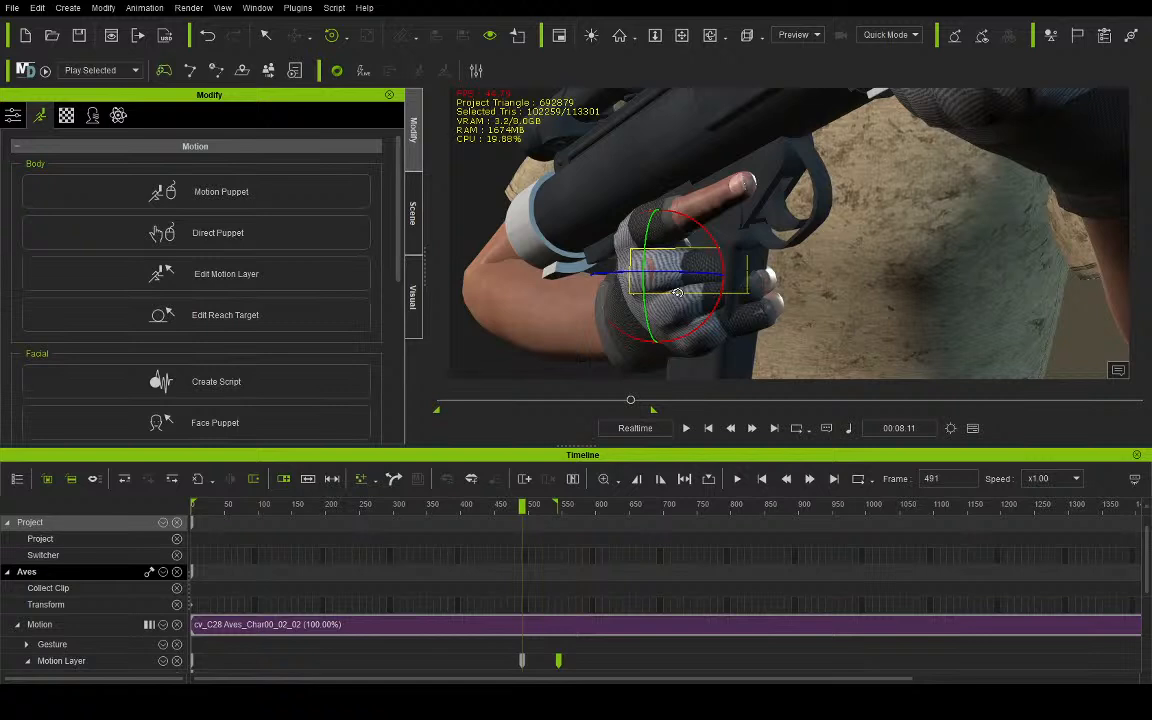
mouse_move(702, 272)
mouse_down()
mouse_move(714, 256)
mouse_move(706, 262)
mouse_up()
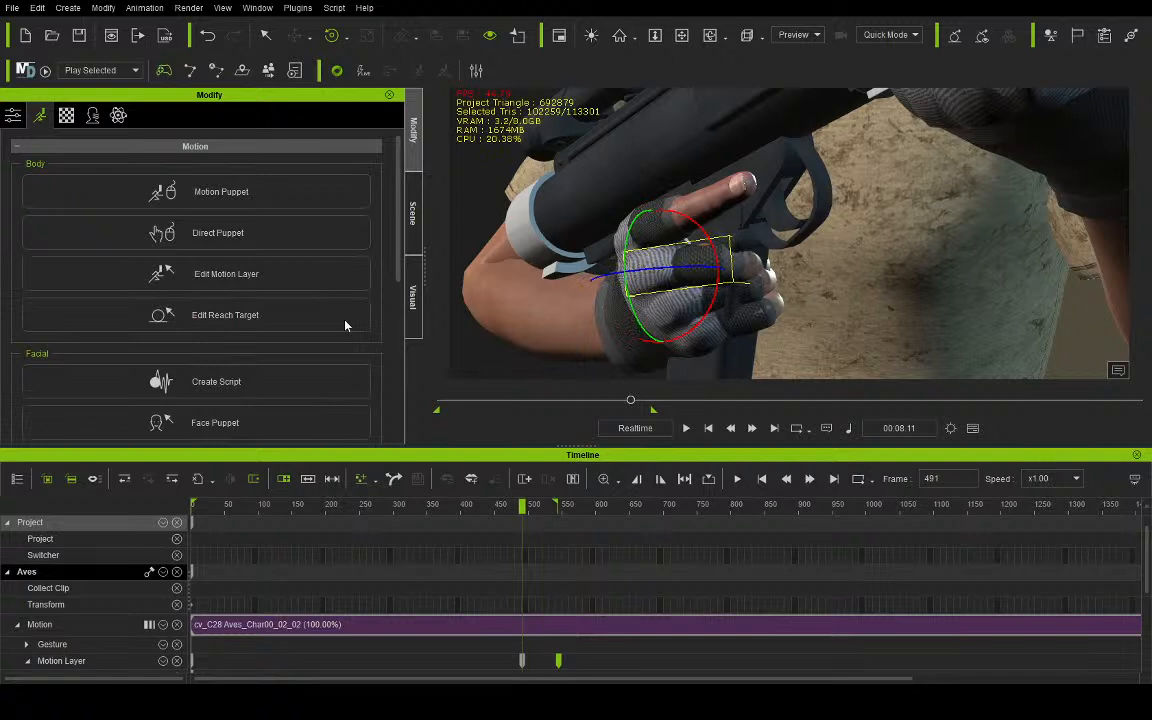
- Rotate the base of Aves's right little finger down and inward to wrap around the blaster's grip
click(82, 319)
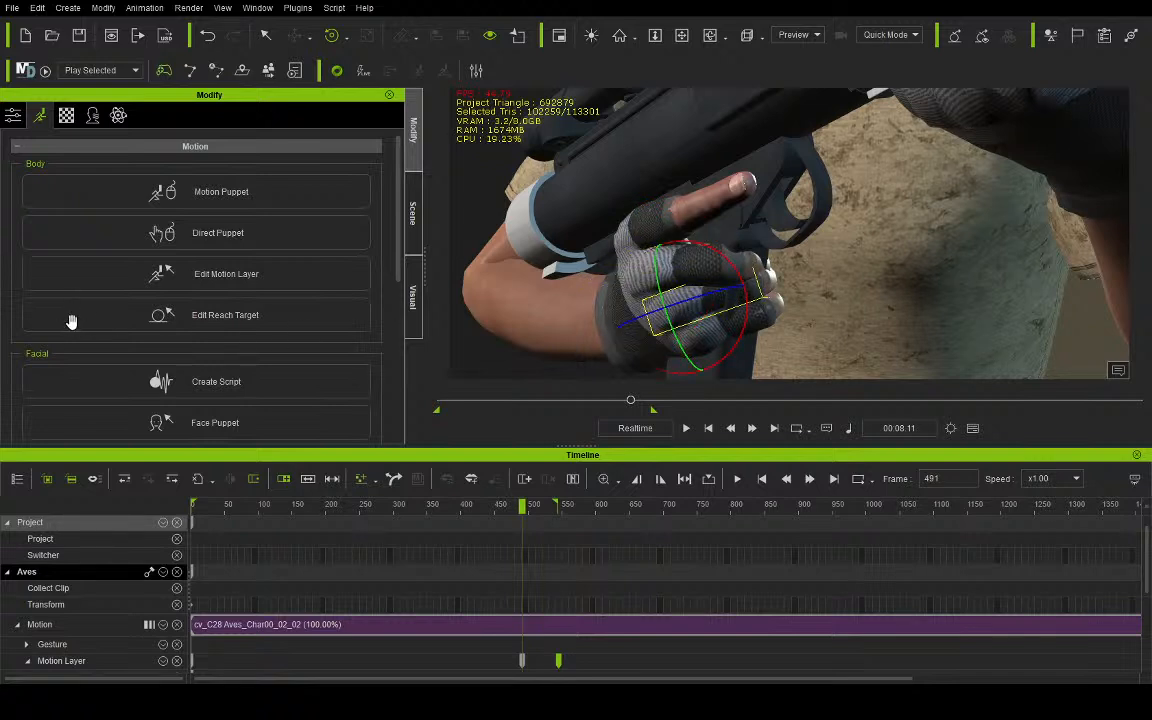
click(72, 329)
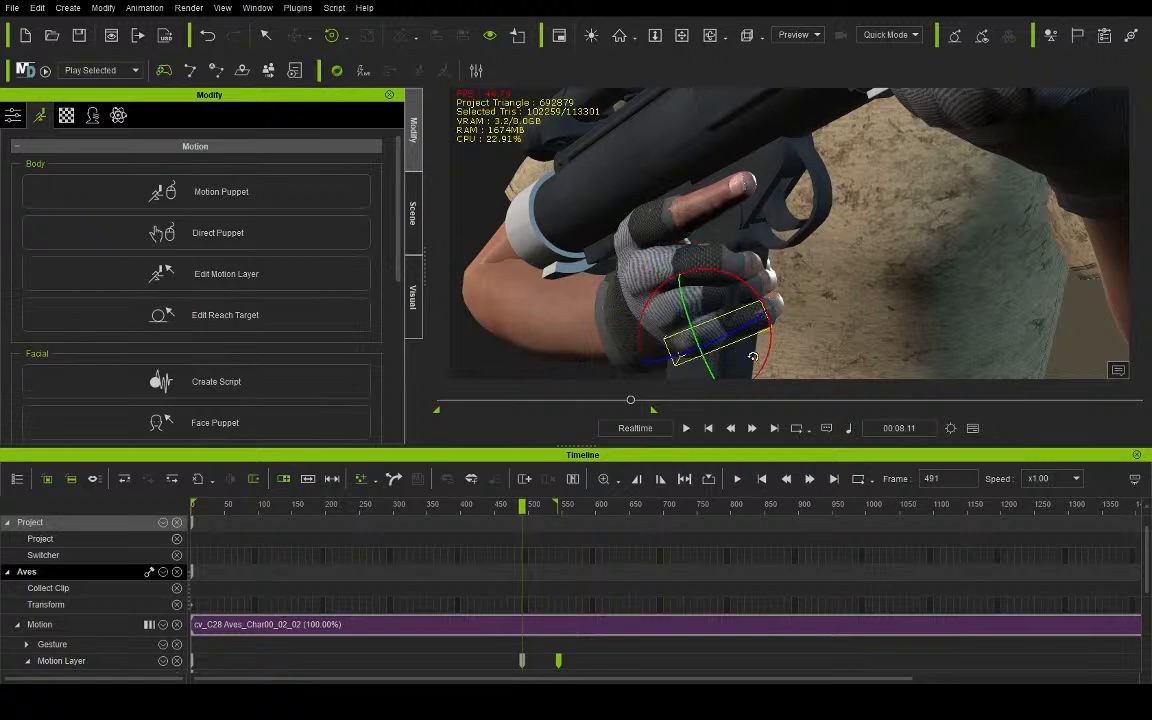
drag(770, 343, 728, 339)
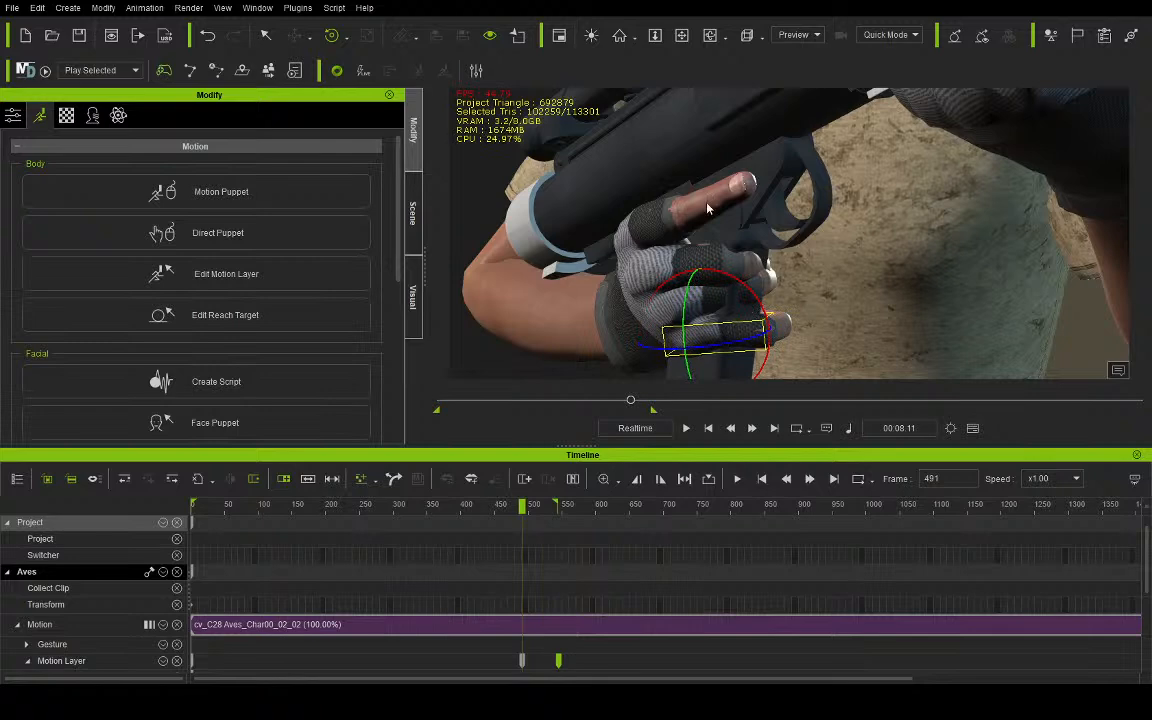
click(681, 35)
drag(702, 141, 741, 175)
scroll(741, 175, up, 3)
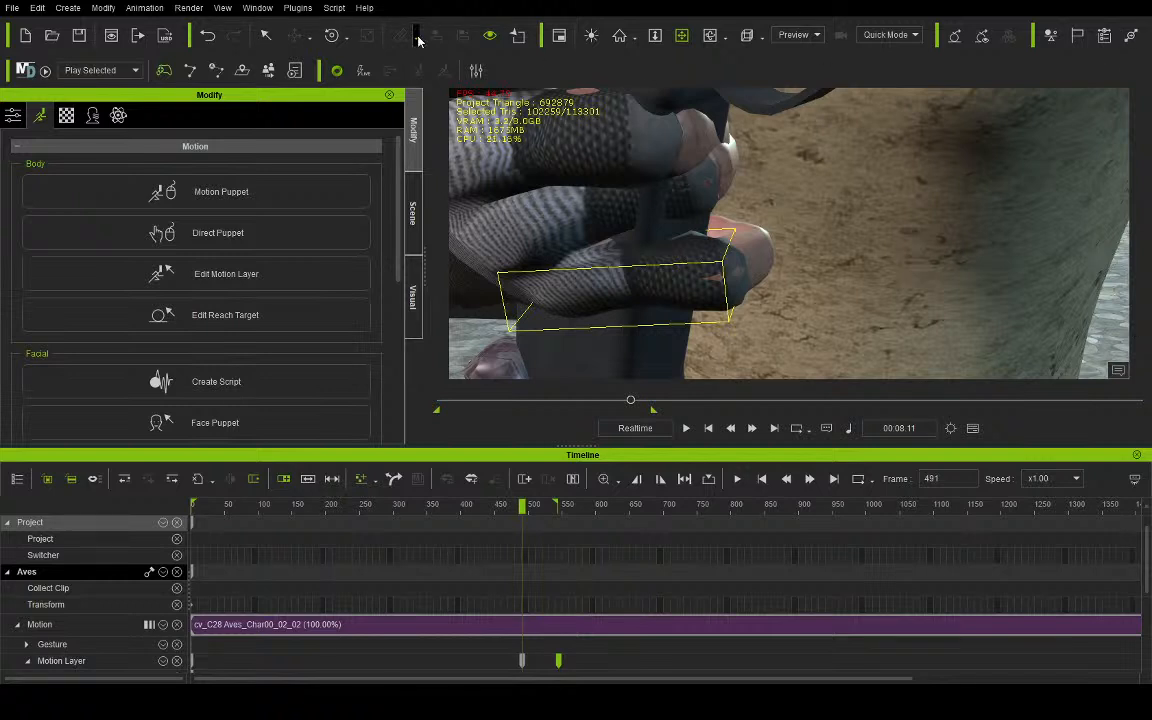
click(338, 37)
drag(631, 296, 577, 254)
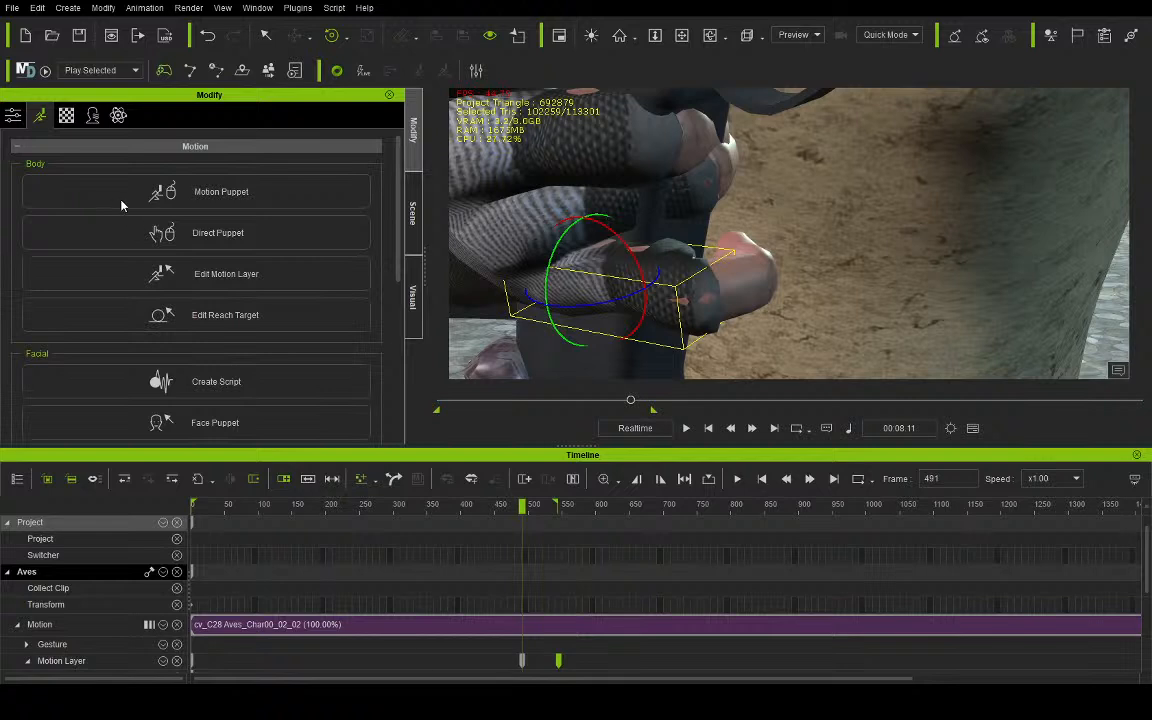
- Rotate the base joints of Aves's right ring and middle fingers to wrap them around the blaster's grip
click(80, 322)
drag(554, 223, 591, 193)
click(89, 322)
drag(538, 131, 482, 126)
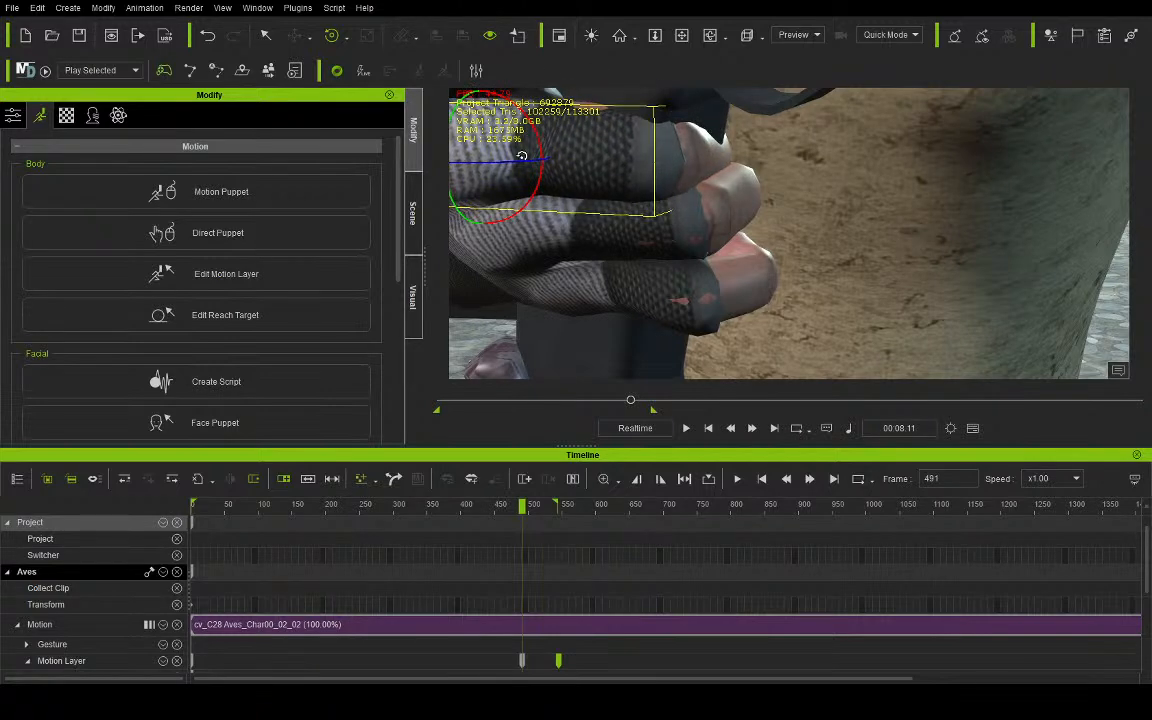
click(683, 37)
drag(700, 110, 776, 184)
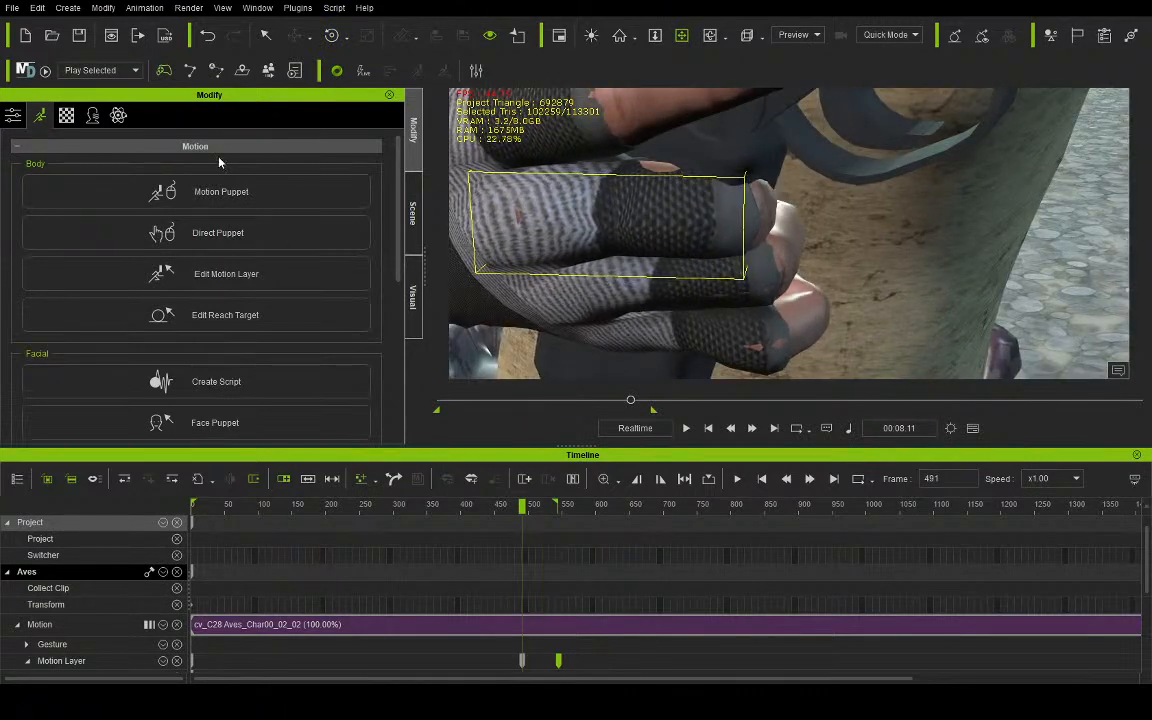
click(330, 37)
drag(597, 238, 588, 230)
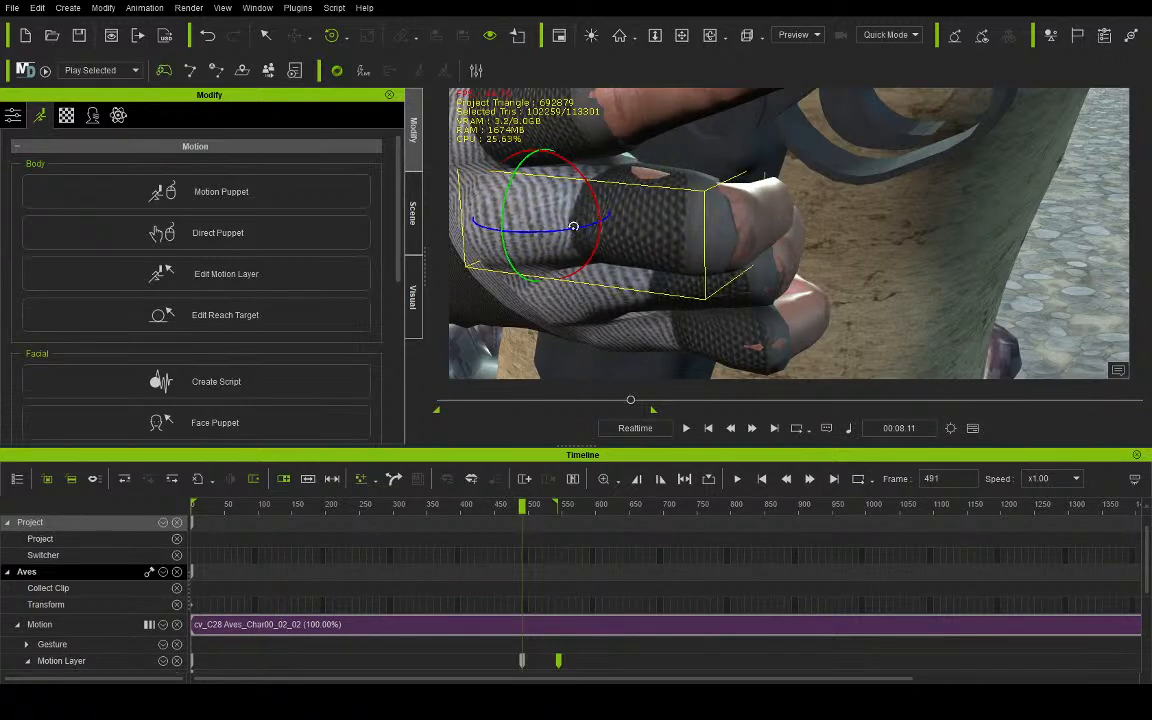
- Straighten the outer joint of Aves's right middle finger and turn the bases of the middle and ring fingers further around the grip
click(666, 200)
mouse_move(745, 247)
mouse_down()
mouse_move(728, 245)
mouse_move(744, 246)
mouse_move(745, 262)
mouse_move(760, 255)
mouse_up()
click(86, 316)
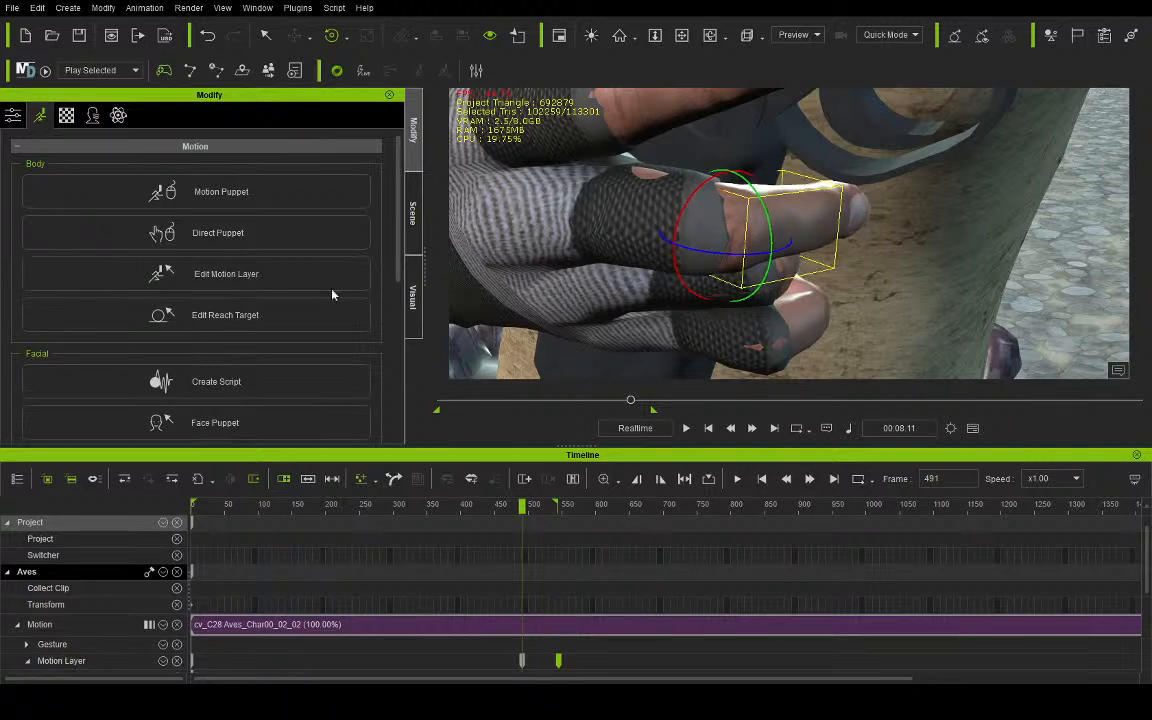
click(88, 321)
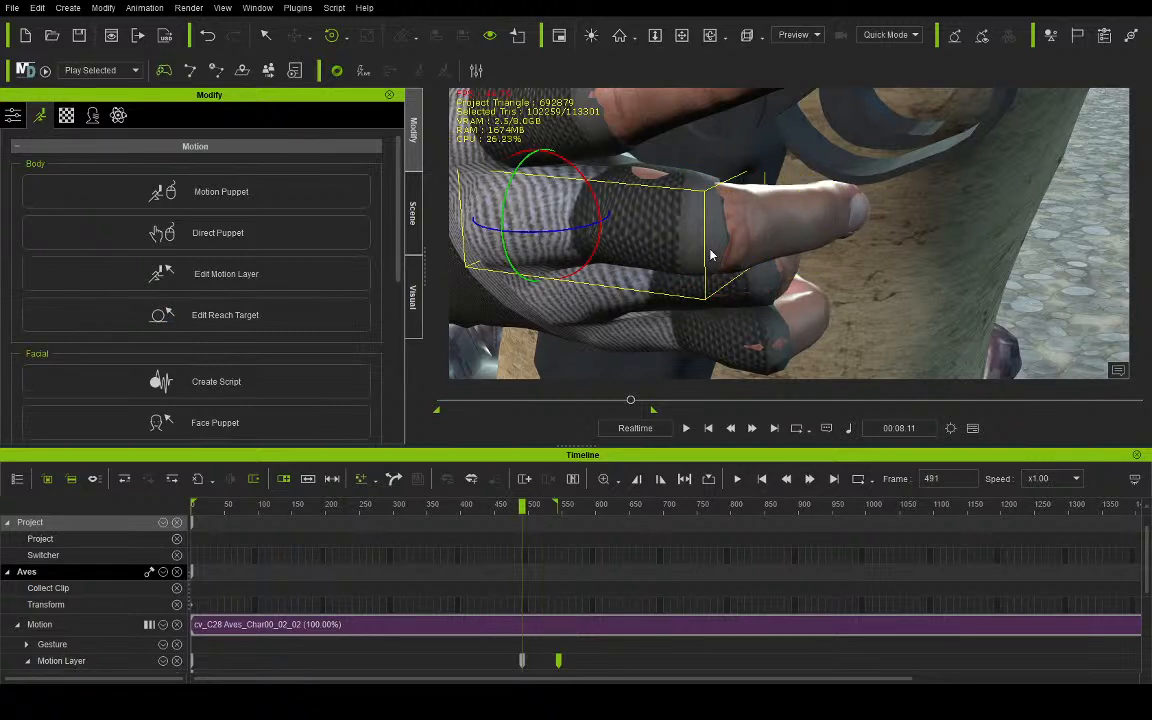
drag(500, 223, 553, 247)
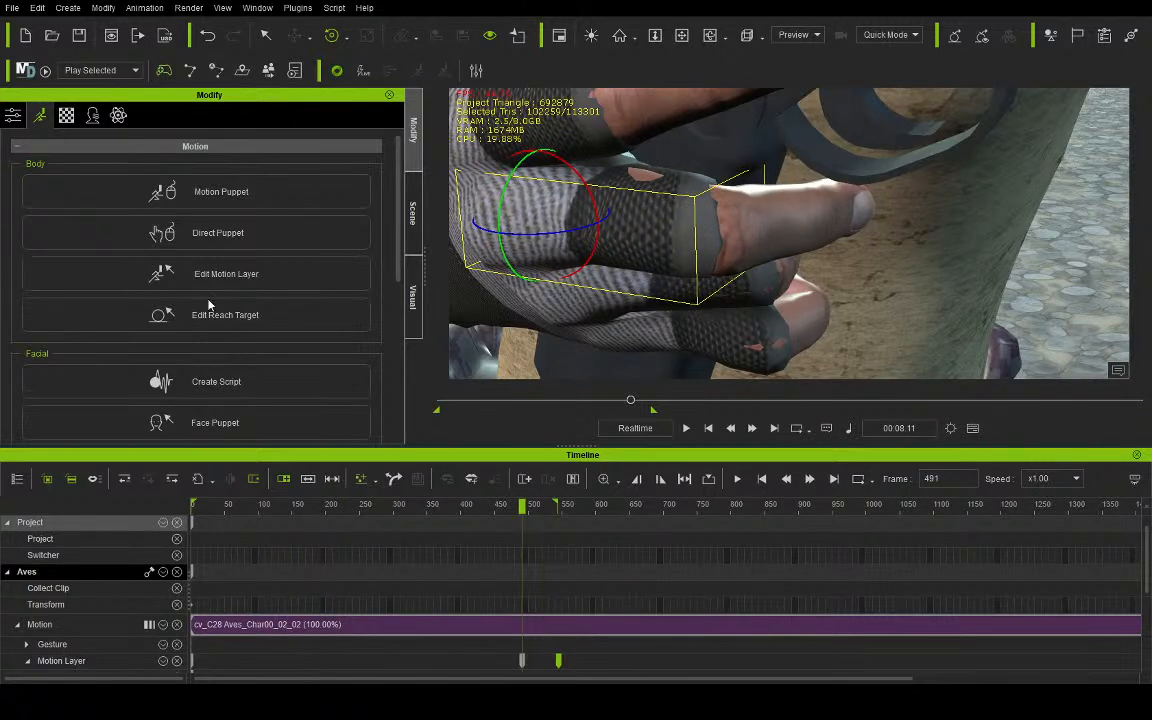
click(81, 322)
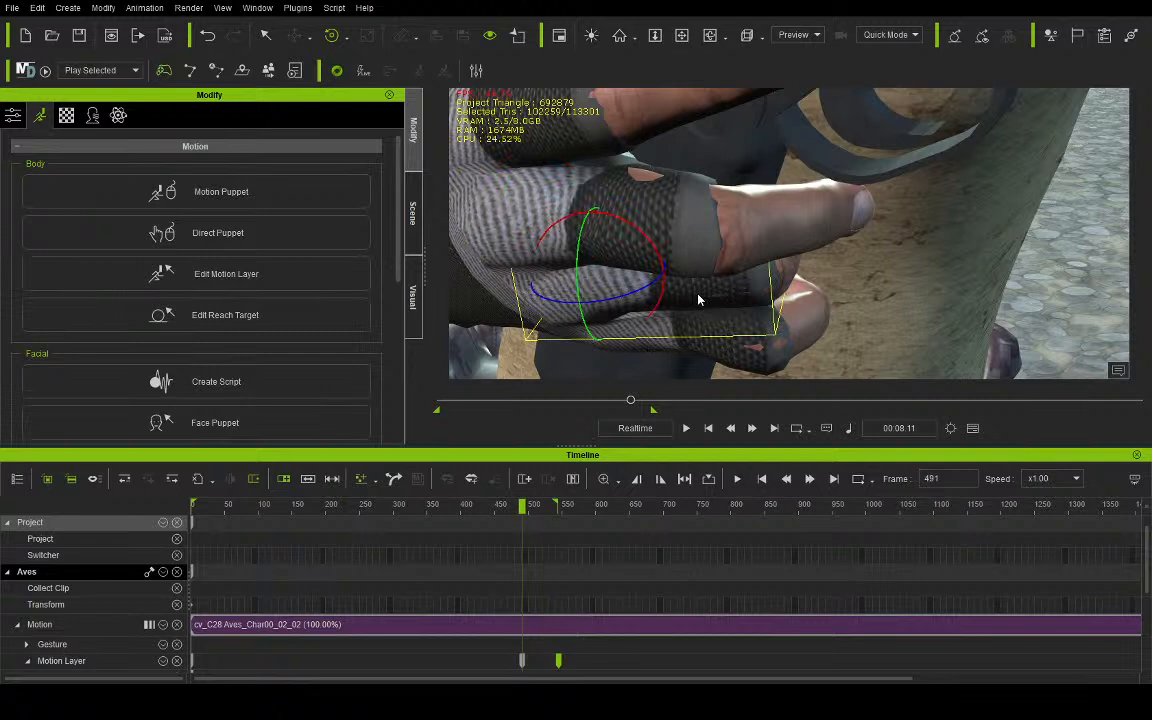
drag(621, 297, 611, 301)
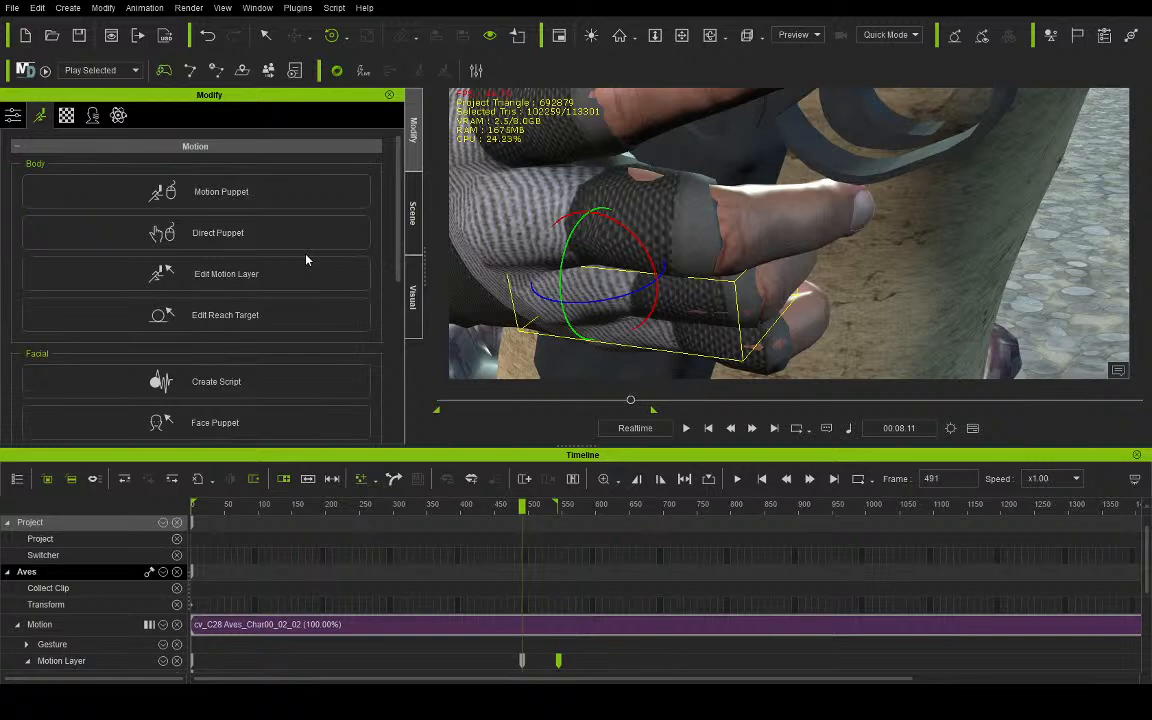
- Move Aves's left hand slightly forward along the underside of the blaster's white barrel
click(681, 35)
drag(715, 332, 705, 193)
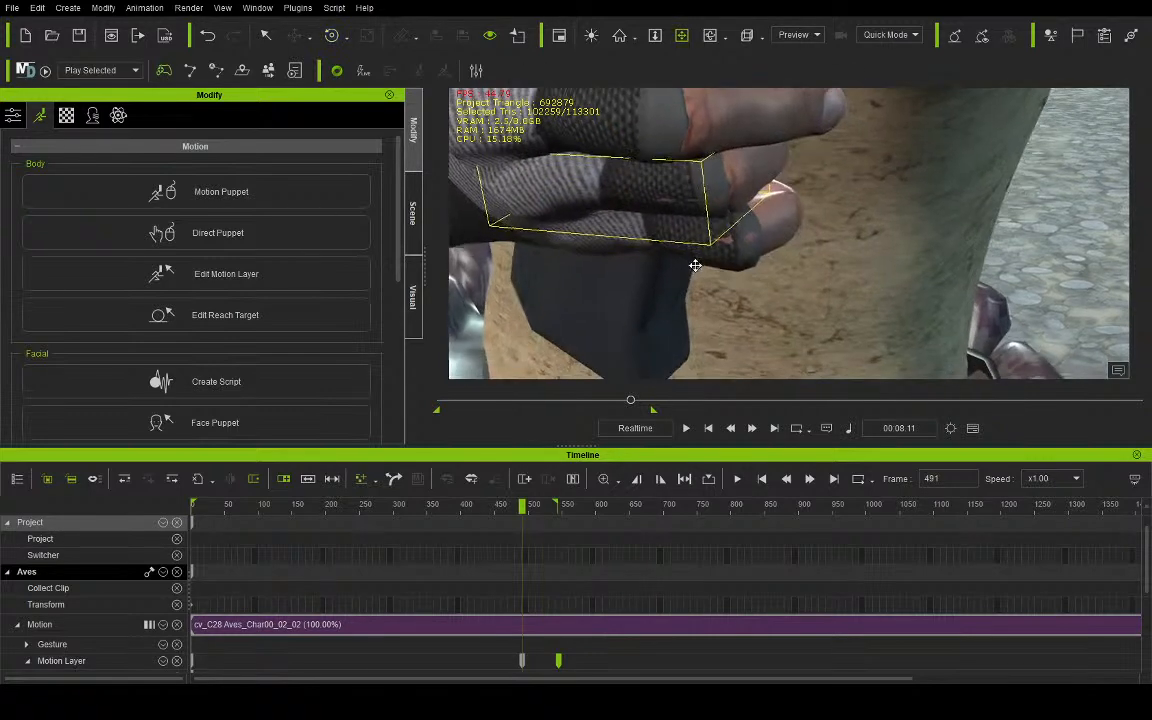
right_drag(705, 193, 946, 220)
scroll(764, 202, down, 10)
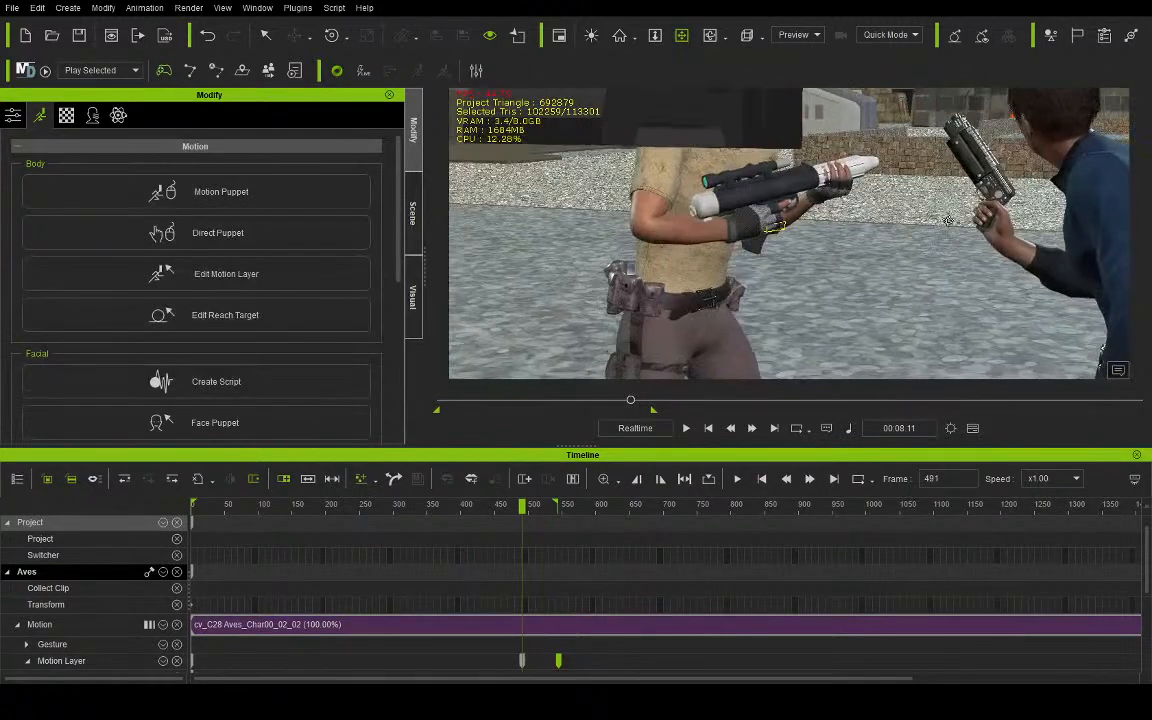
drag(815, 192, 748, 194)
scroll(791, 213, up, 5)
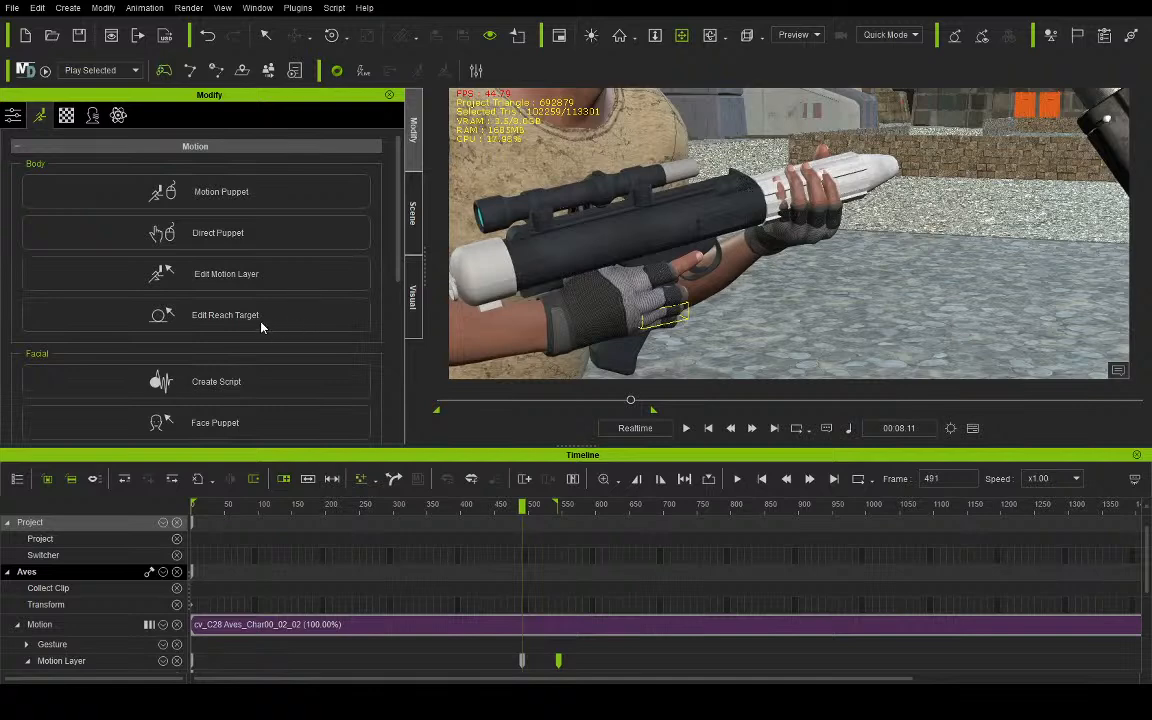
click(235, 322)
click(294, 38)
scroll(734, 217, up, 2)
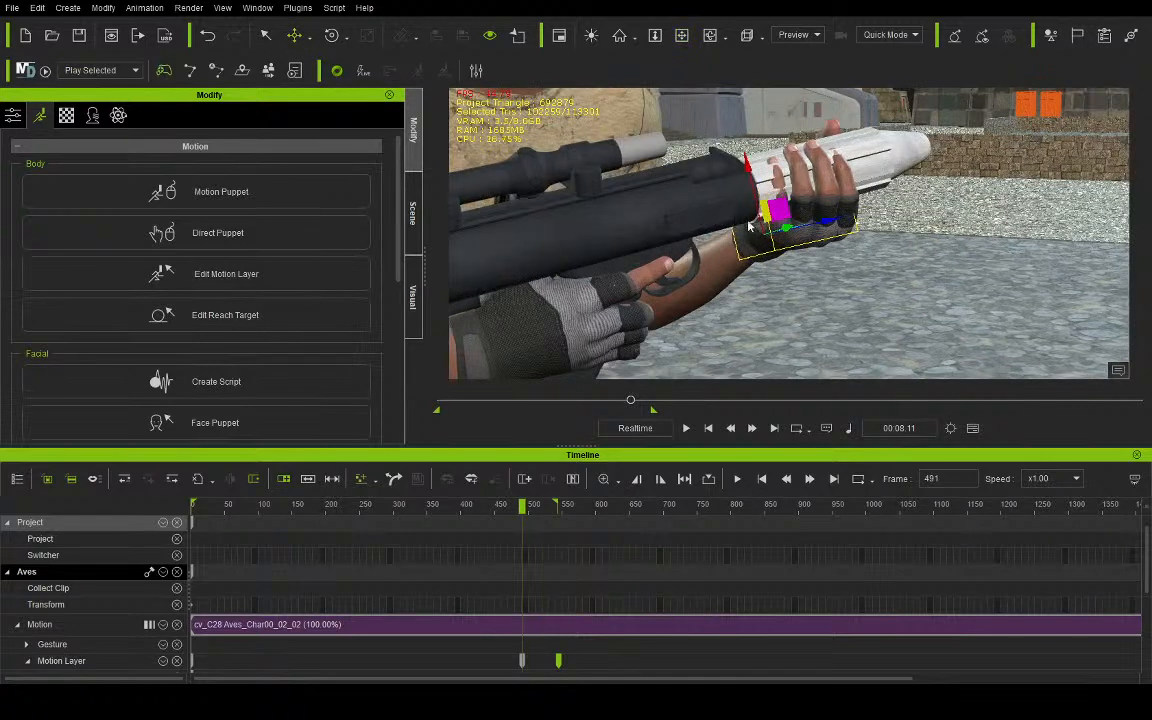
drag(786, 228, 792, 230)
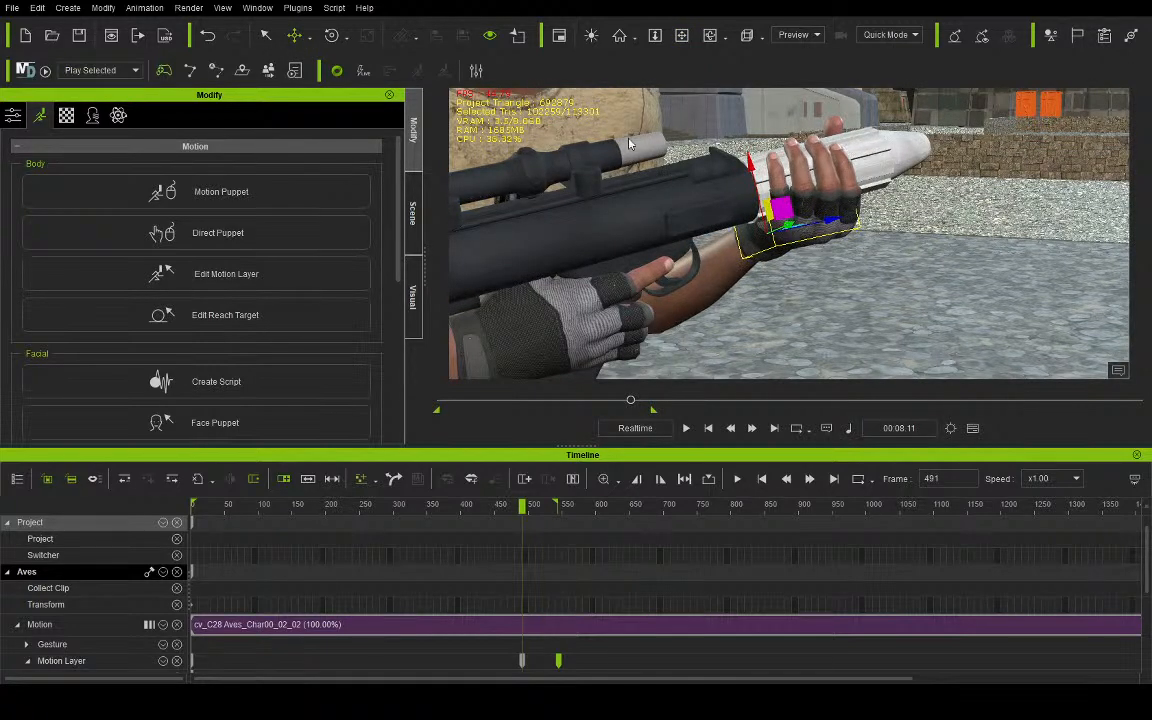
- Rotate the base of Aves's left thumb slightly inward toward the blaster's white barrel
click(711, 36)
drag(735, 120, 768, 119)
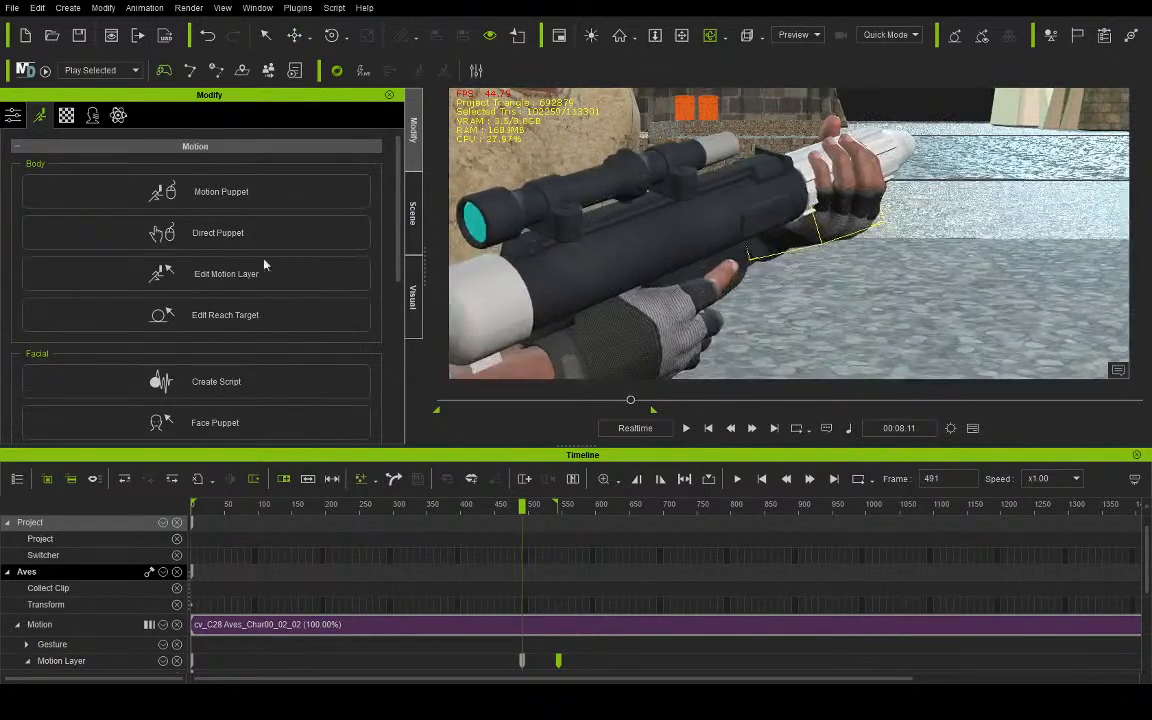
drag(761, 168, 910, 235)
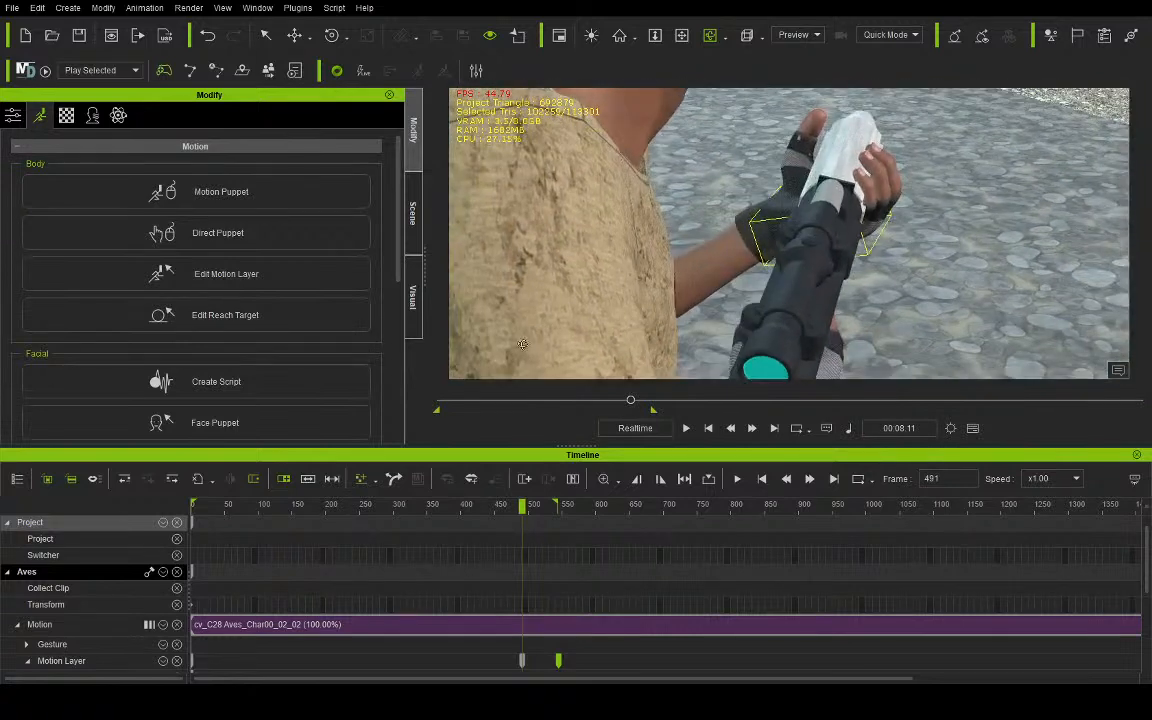
key(e)
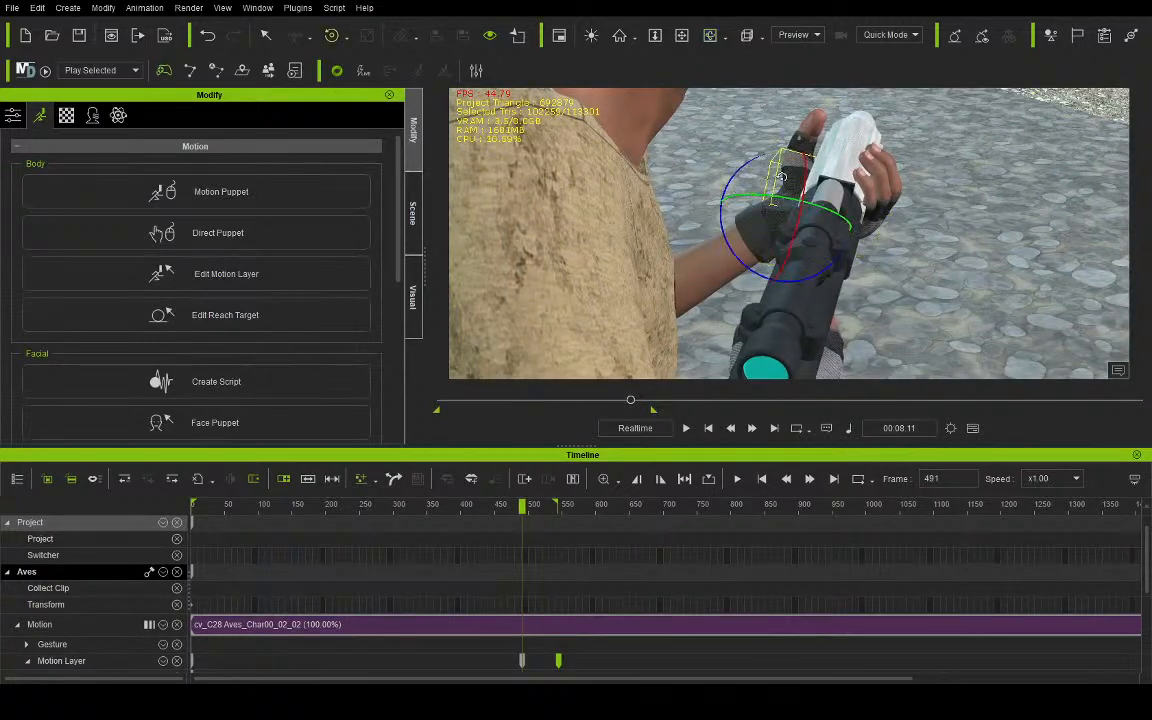
drag(747, 163, 749, 163)
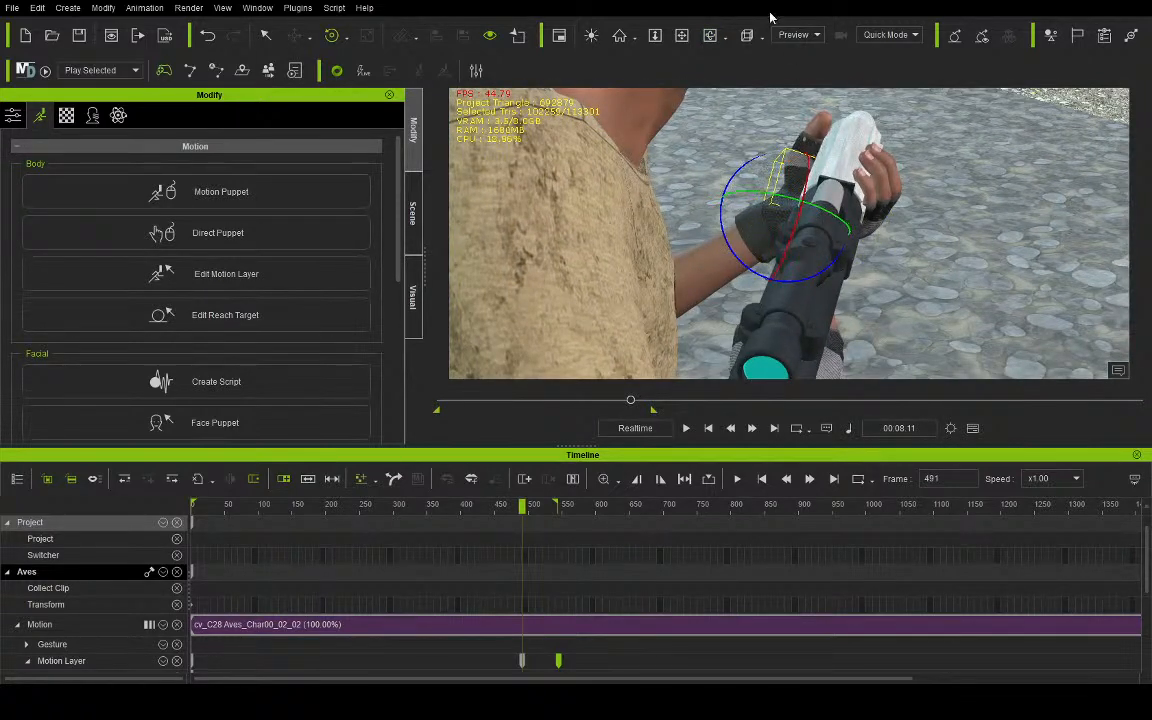
- Check Aves's two-handed blaster hold in a wider view and scrub the animation from frame 491 to frame 540
click(710, 36)
scroll(786, 161, down, 5)
right_drag(784, 181, 719, 200)
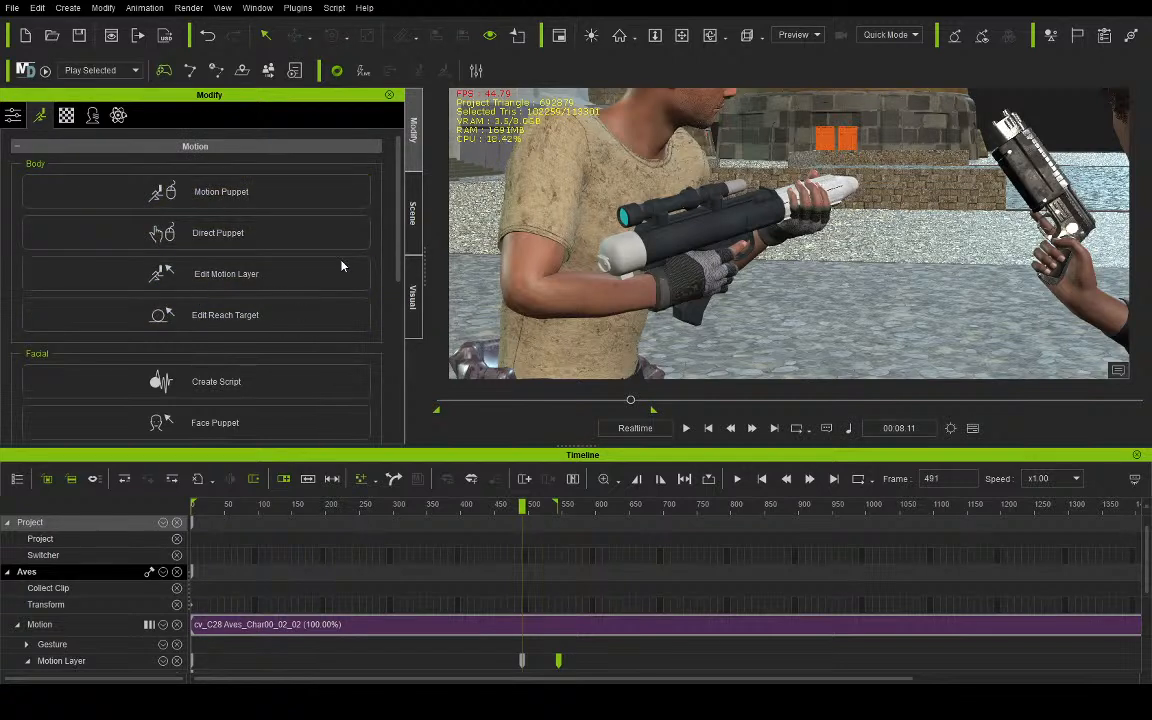
click(692, 191)
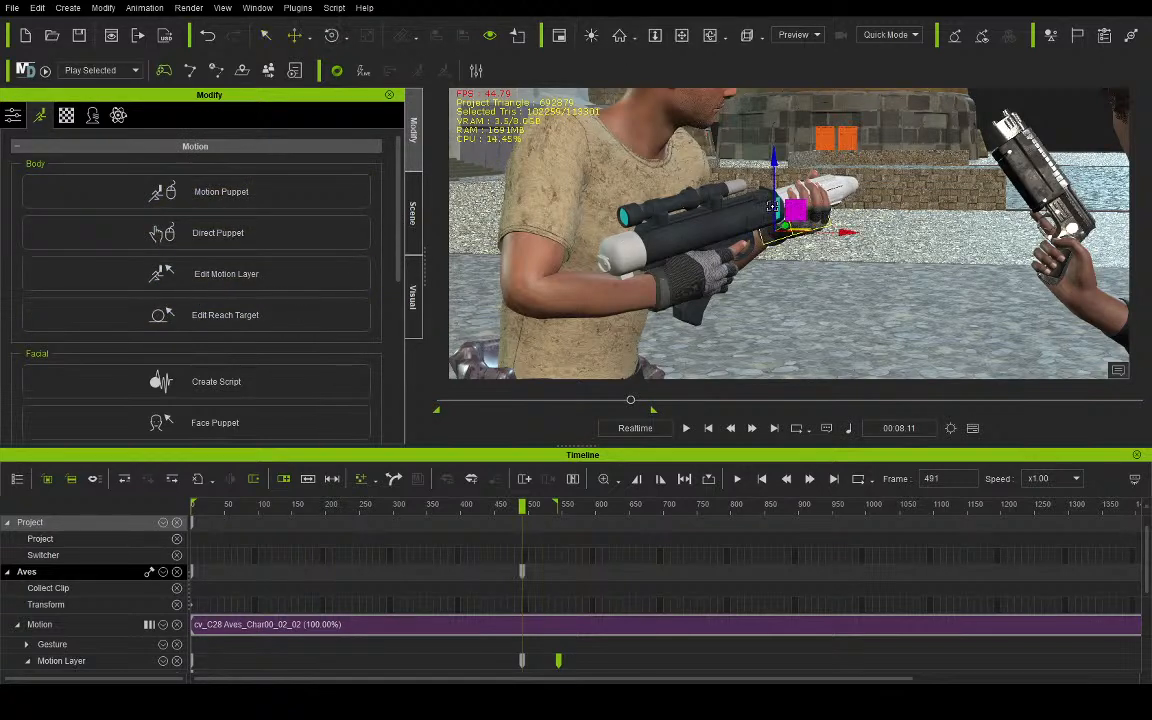
click(564, 148)
drag(521, 508, 557, 517)
- Switch the view to the scene camera and play the conversation from frame 286, stopping at frame 545
click(801, 41)
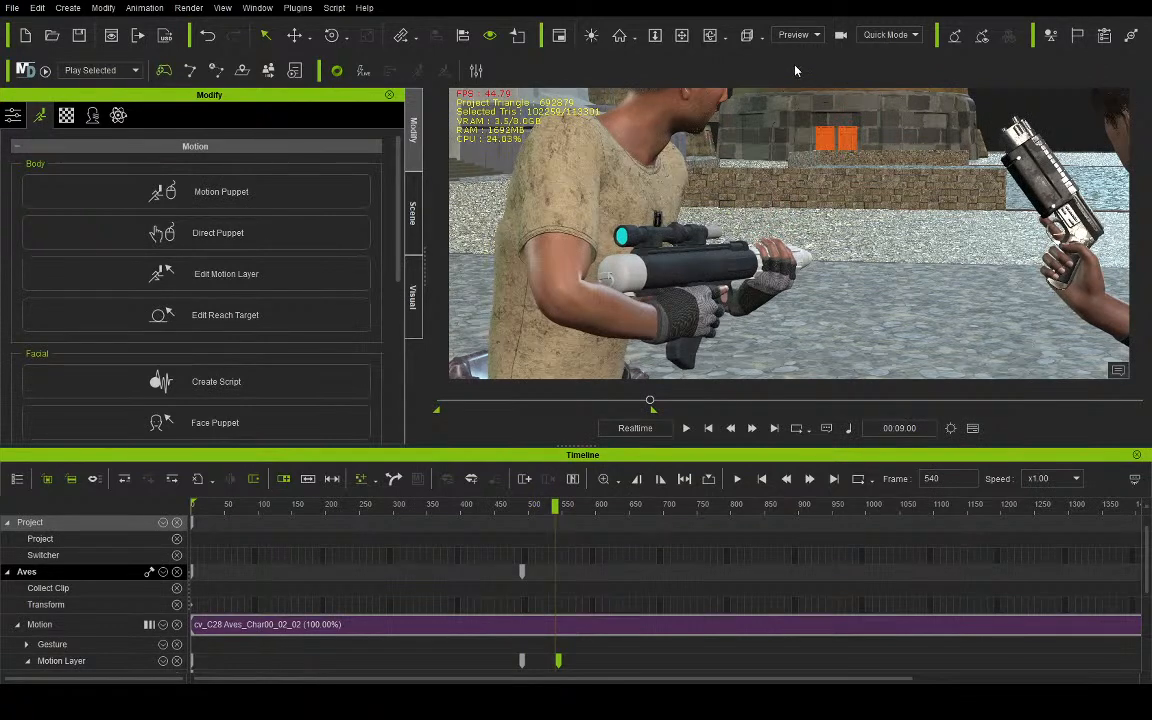
click(795, 64)
drag(535, 508, 390, 508)
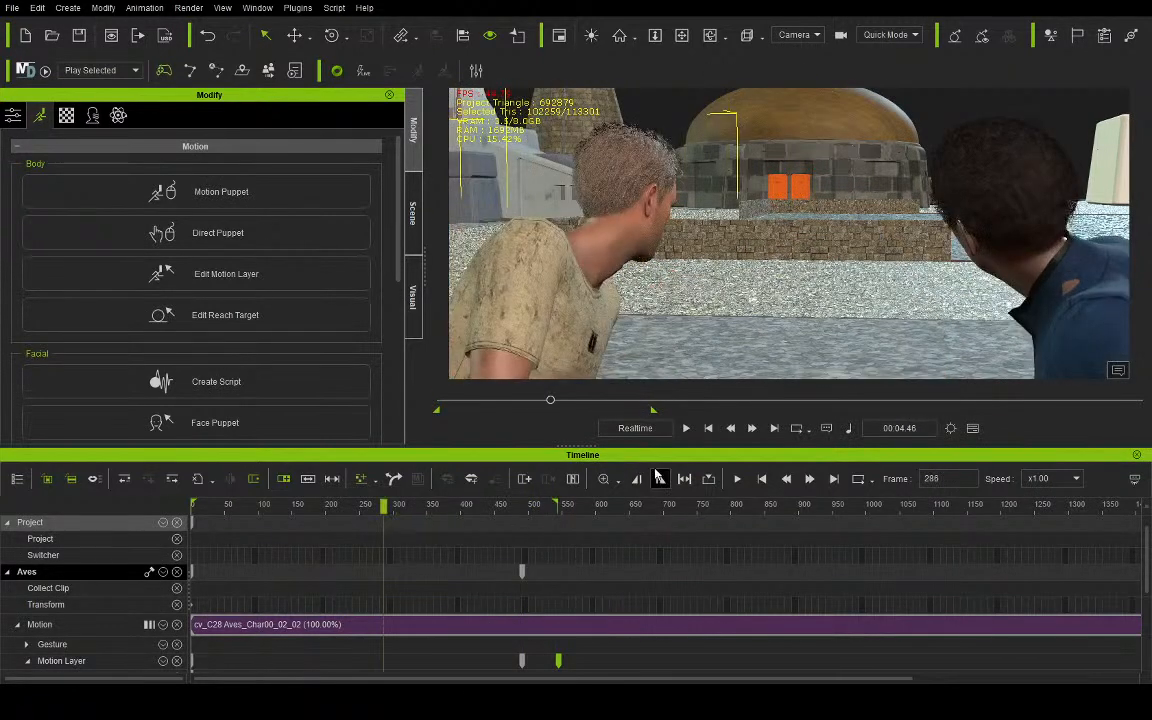
click(686, 428)
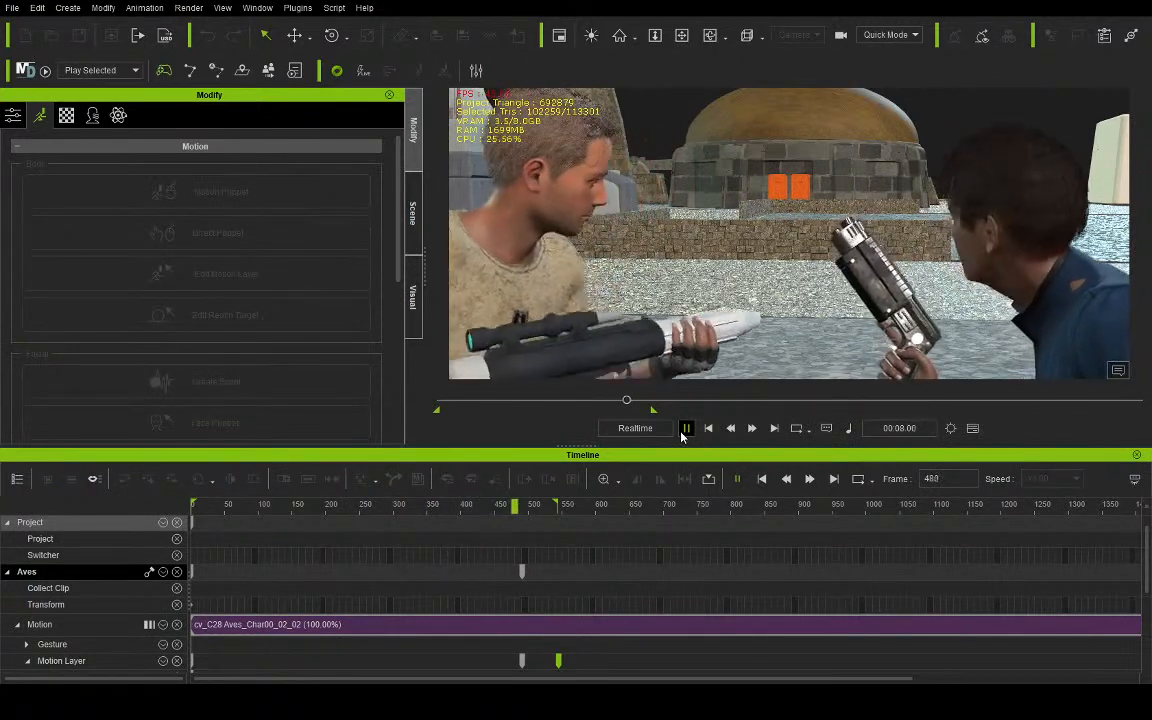
click(686, 428)
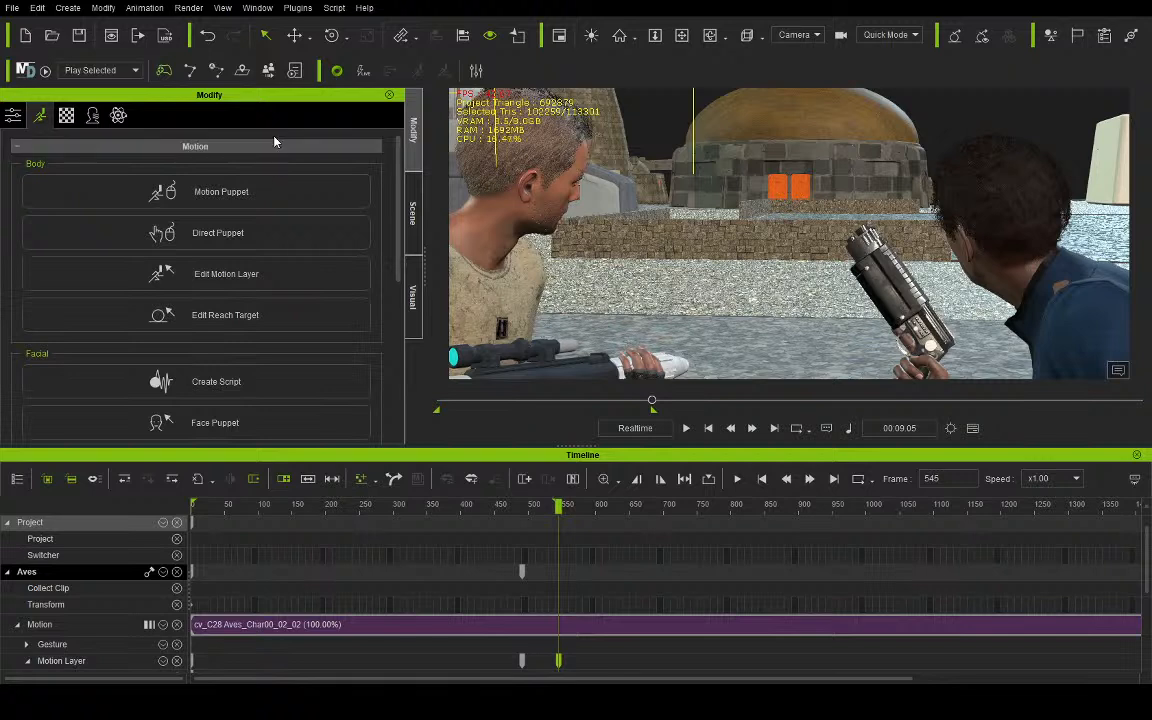
- Play the conversation twice from the first frame through frame 545 to review both characters' motion
click(284, 318)
click(708, 429)
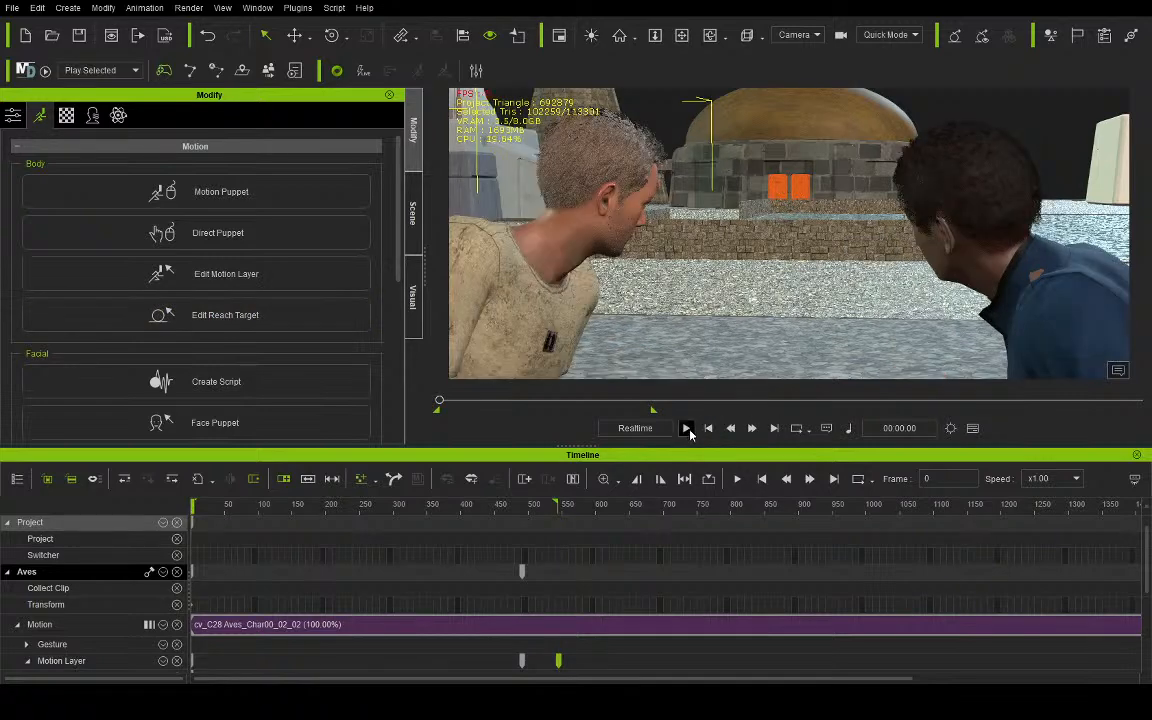
click(688, 429)
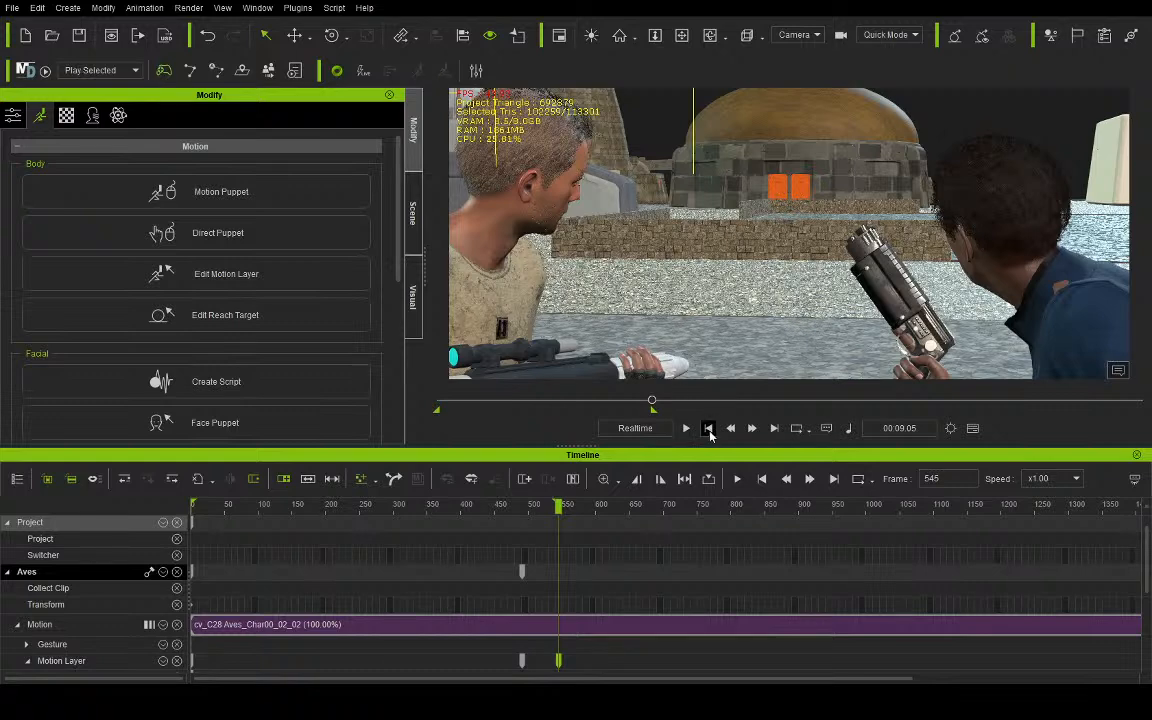
click(688, 428)
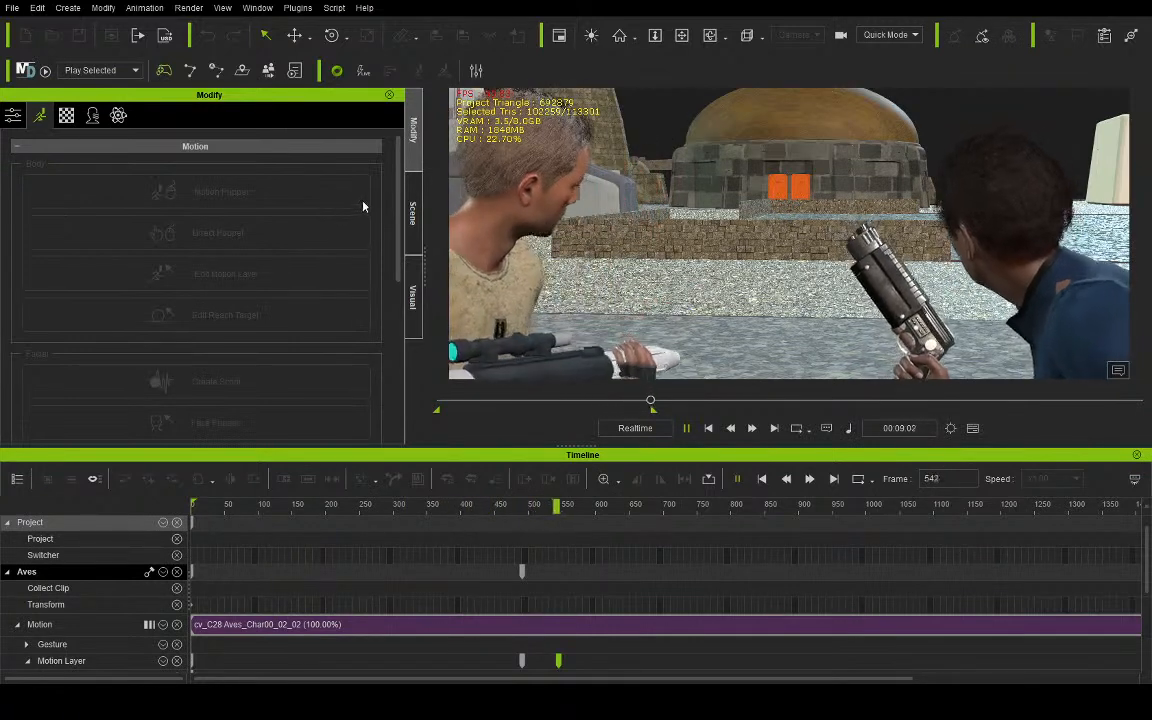
key(space)
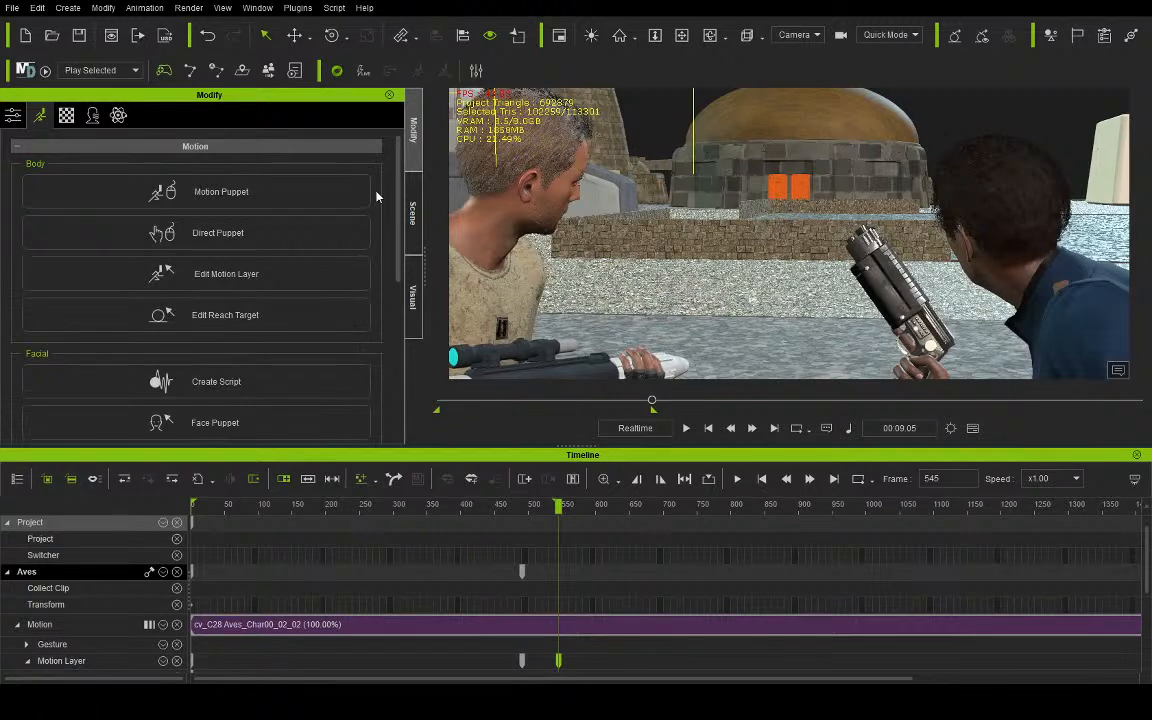
- Raise Lando Calrissian's body slightly at frame 545 with Edit Motion Layer so more of his pistol hand is in shot
click(204, 279)
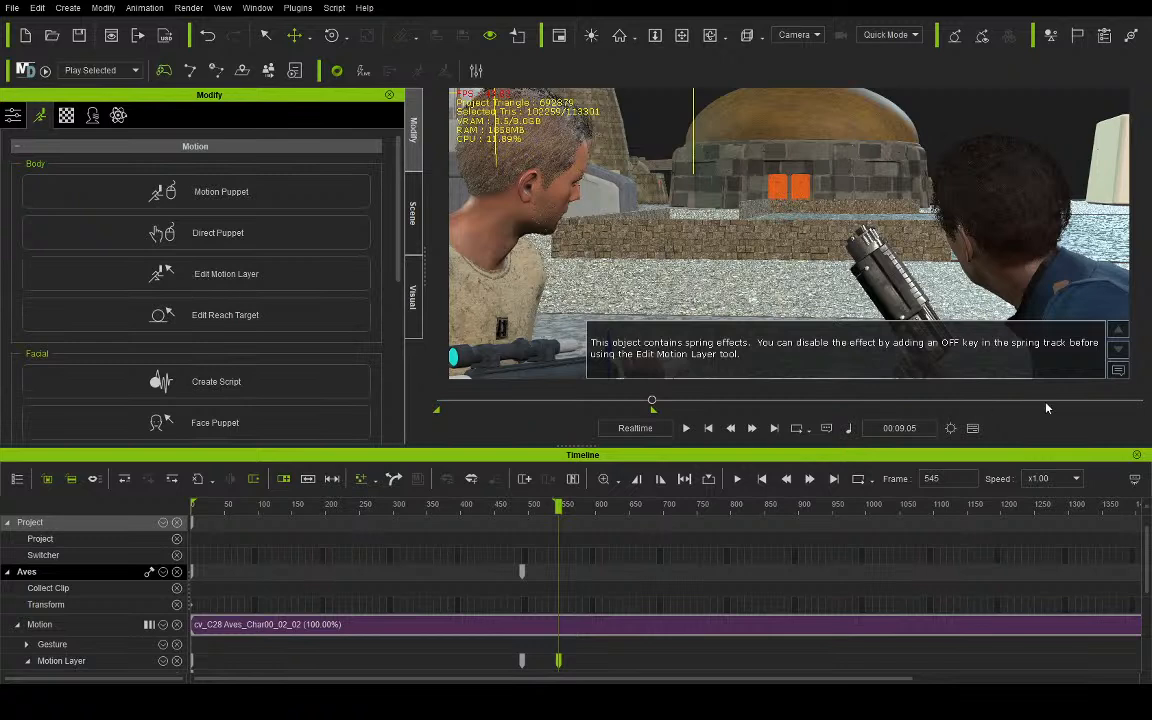
click(1120, 369)
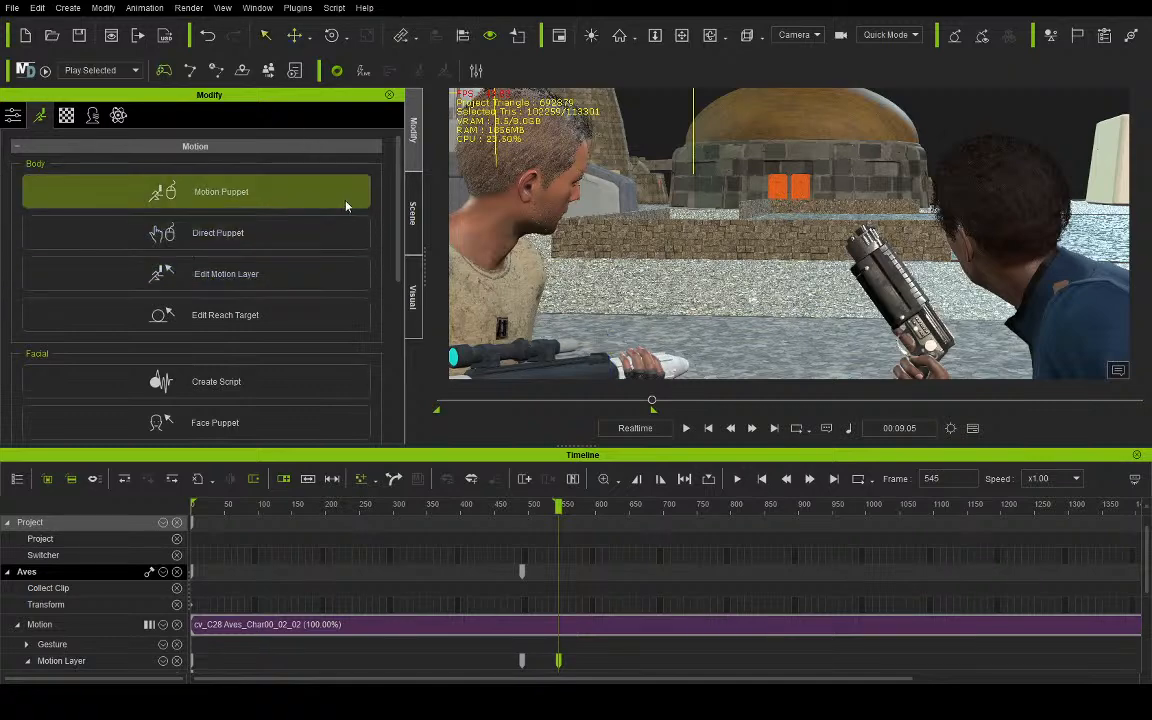
click(413, 212)
click(66, 241)
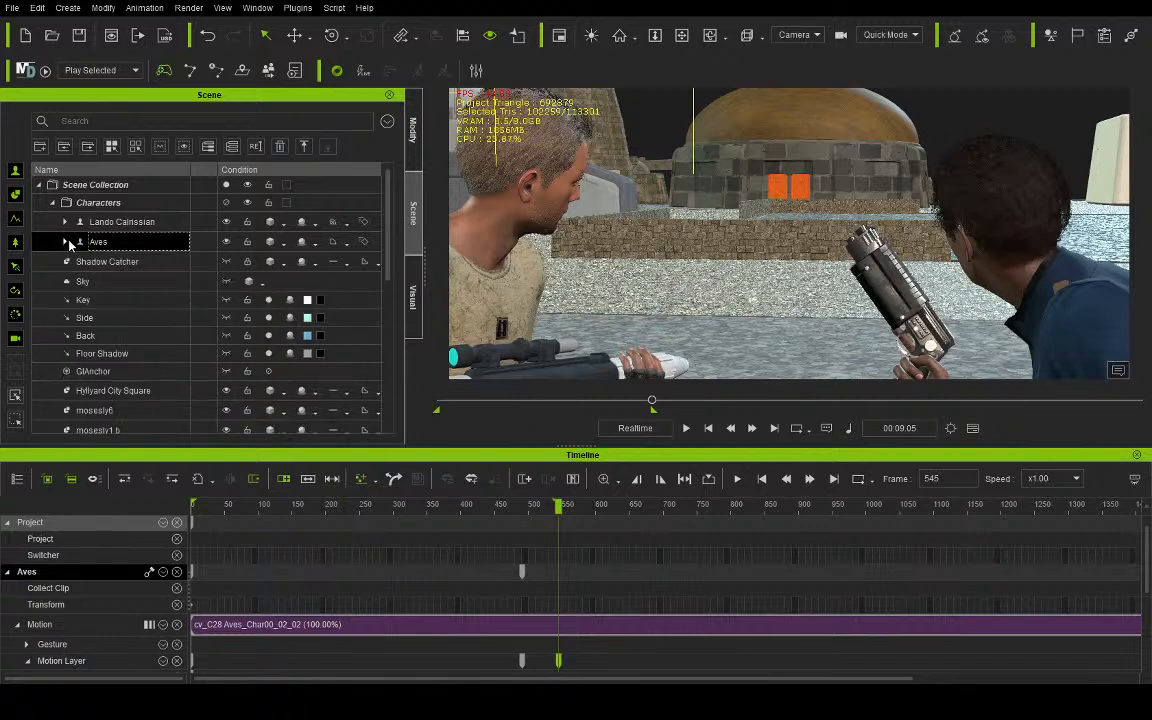
click(130, 222)
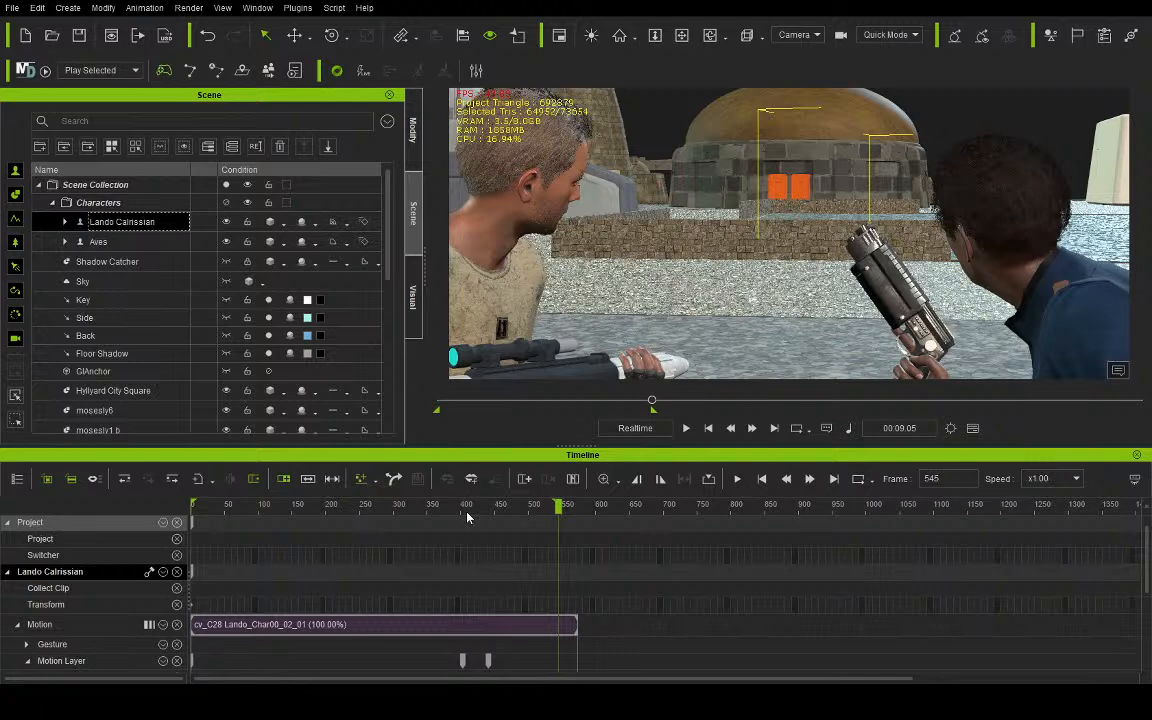
mouse_move(465, 505)
mouse_down()
mouse_move(358, 507)
mouse_move(522, 510)
mouse_move(538, 524)
mouse_move(483, 507)
mouse_move(290, 505)
mouse_move(465, 507)
mouse_up()
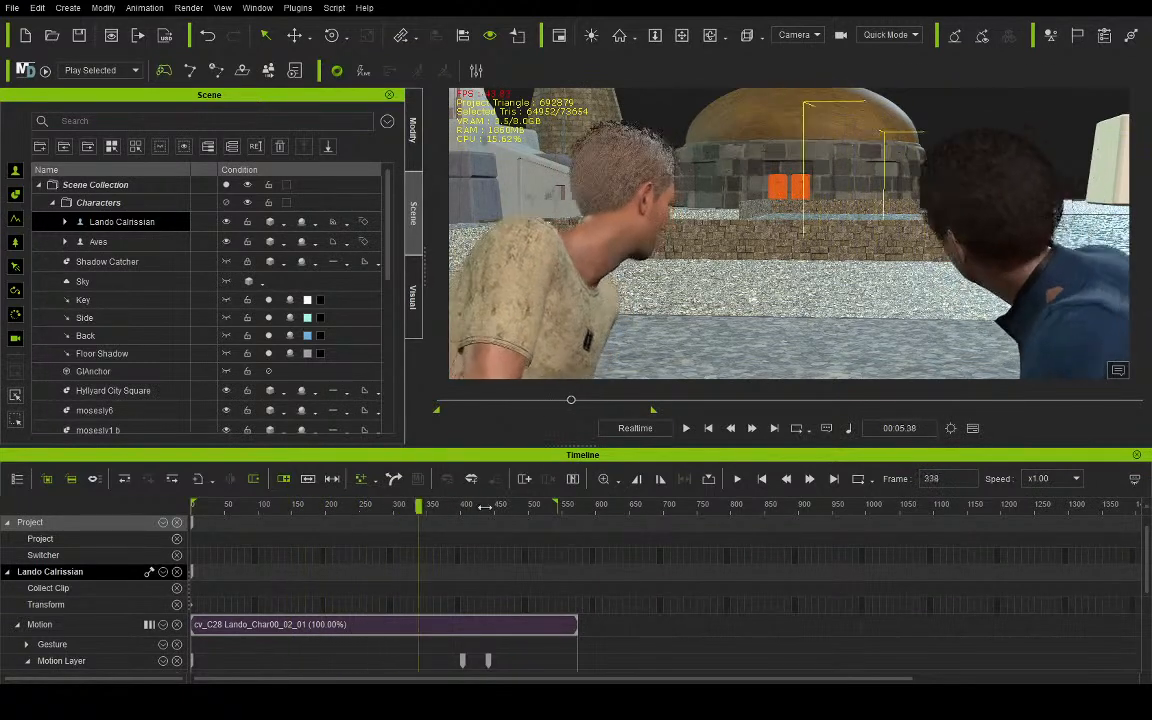
click(774, 428)
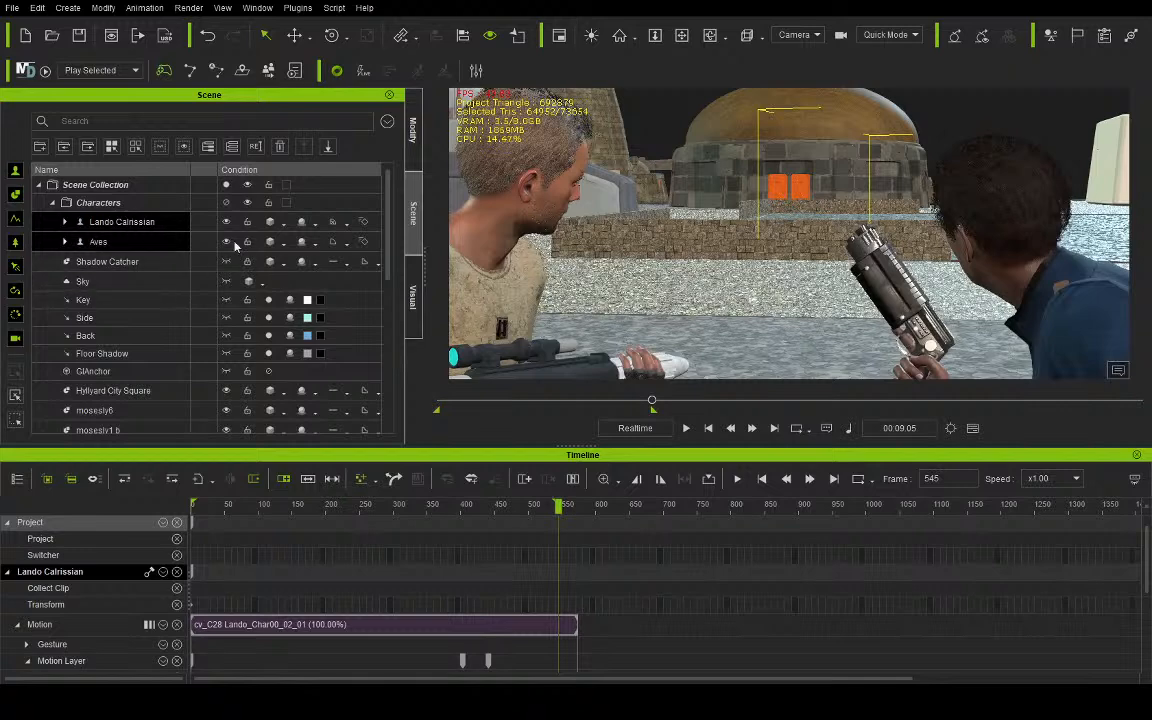
click(413, 130)
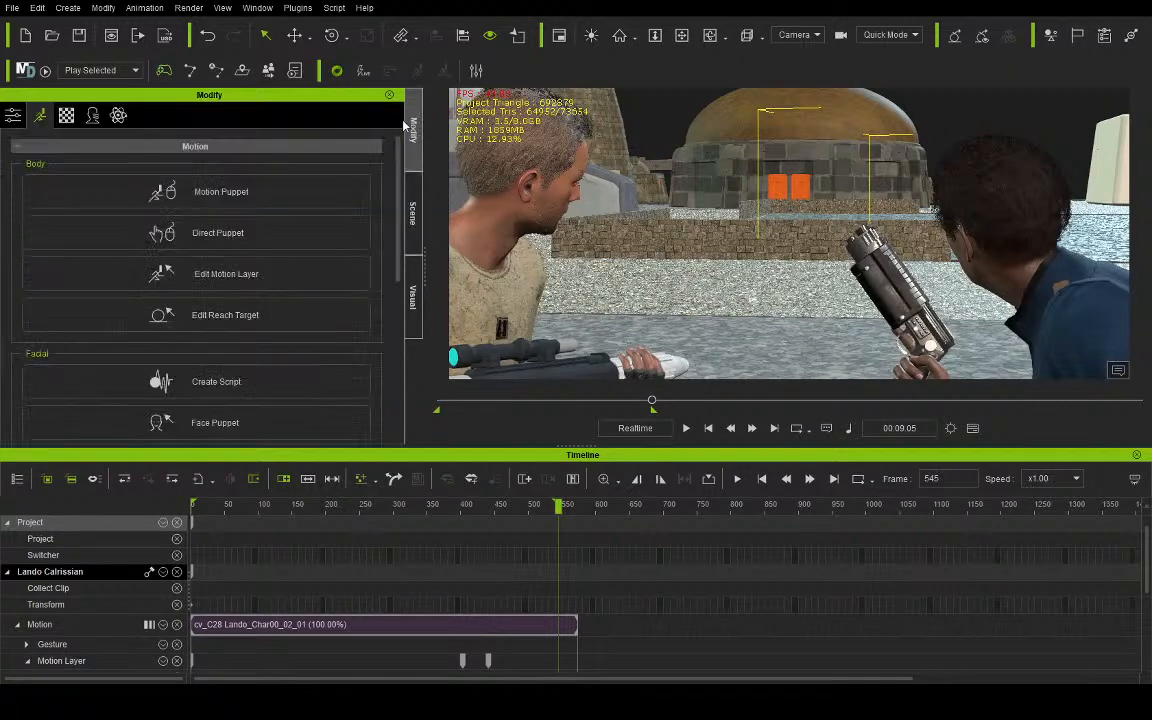
click(190, 273)
click(916, 316)
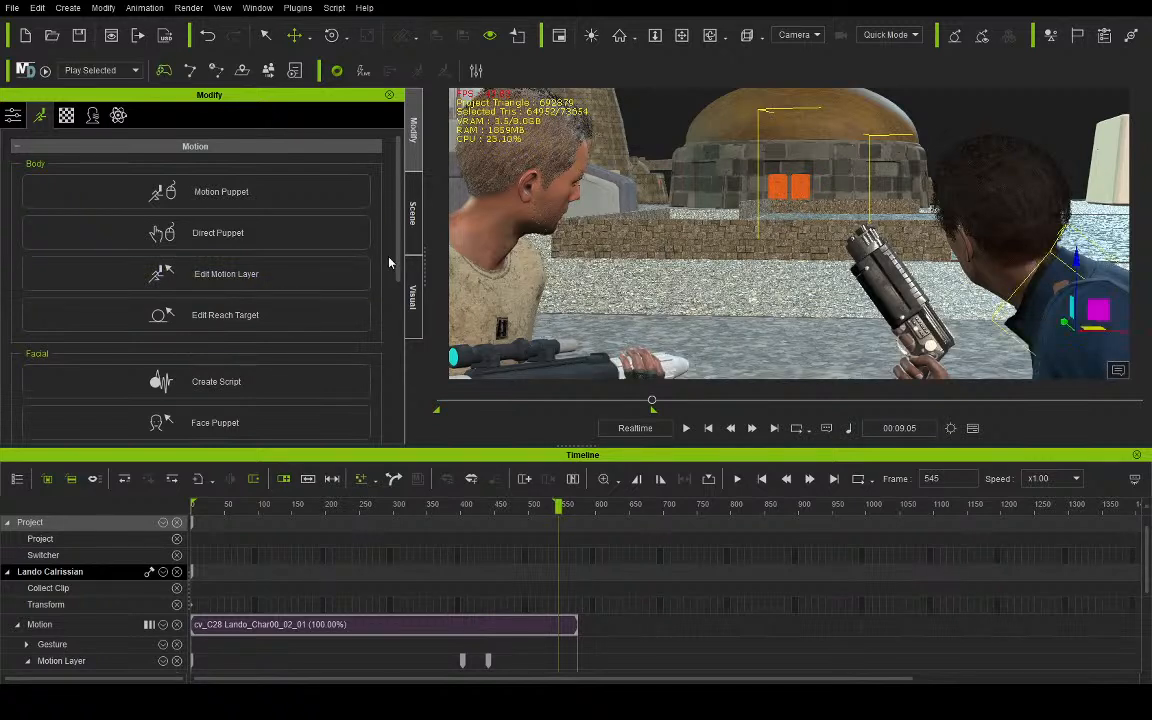
drag(1066, 277, 1097, 230)
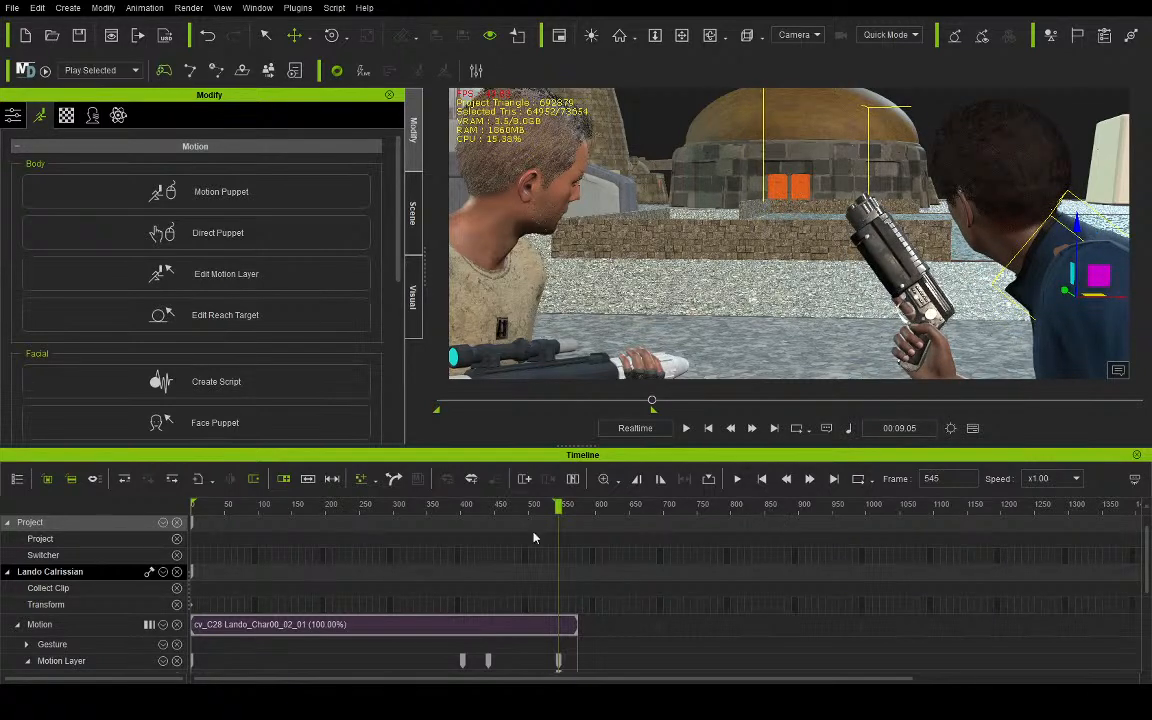
- Lower Lando's body into a deep crouch at frame 9 and raise it back up at frame 112
drag(533, 508, 198, 484)
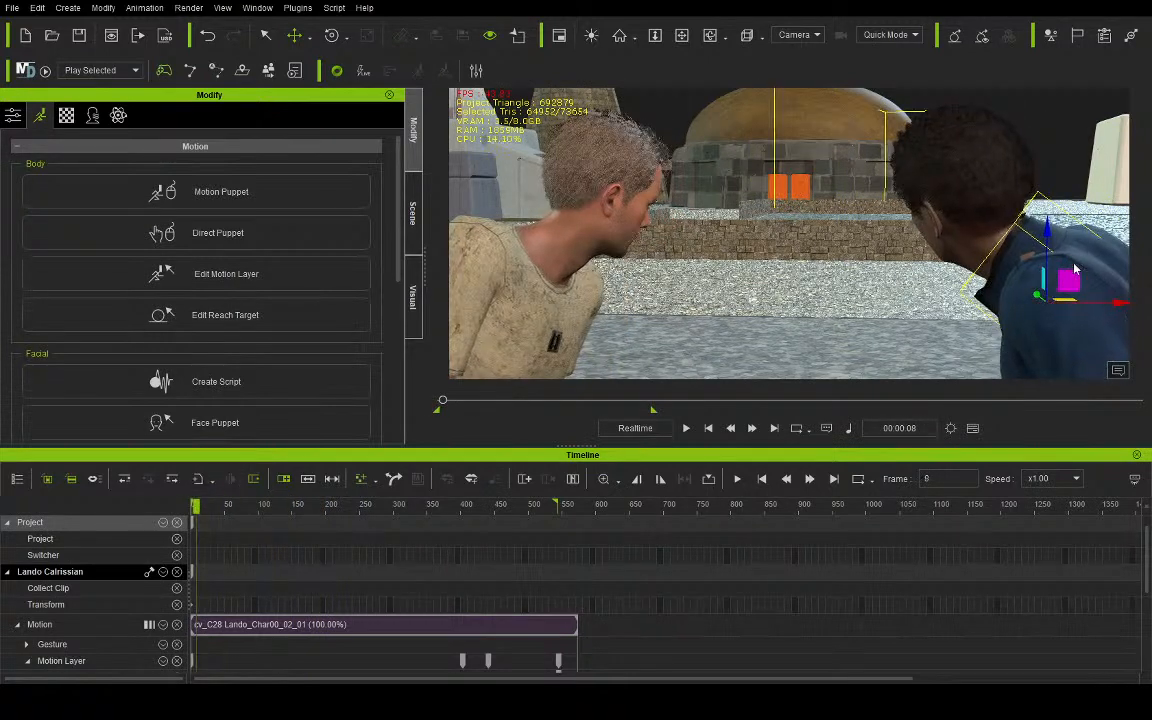
drag(1047, 234, 1033, 357)
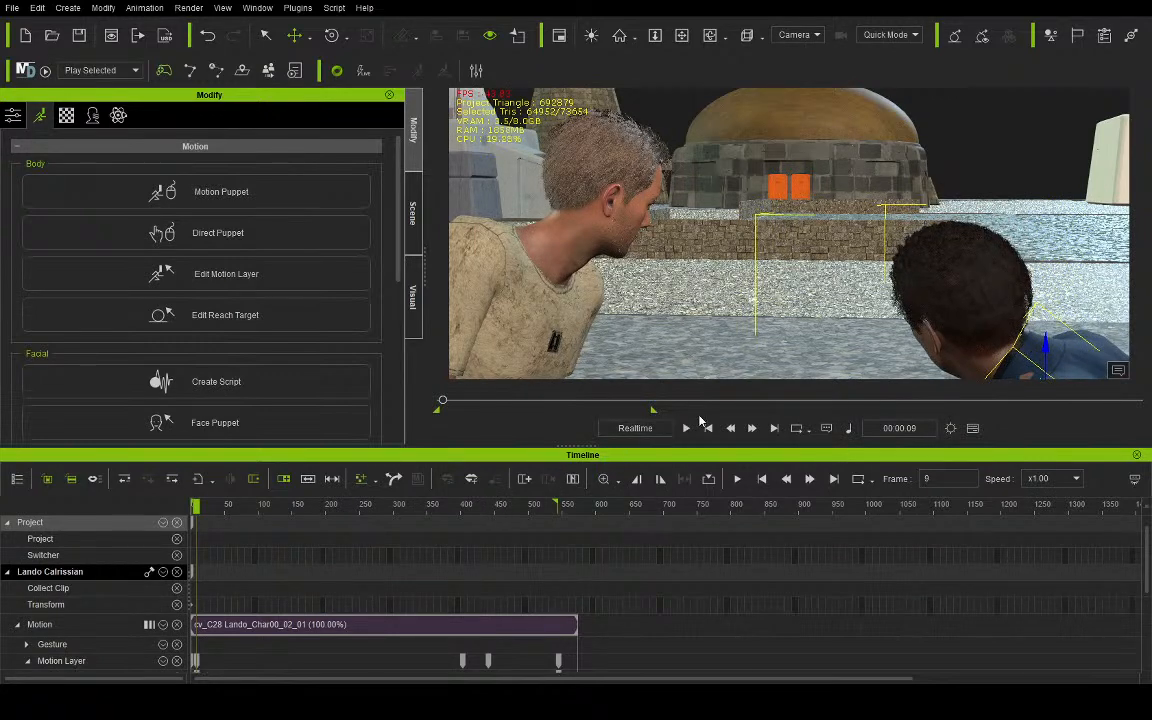
click(686, 428)
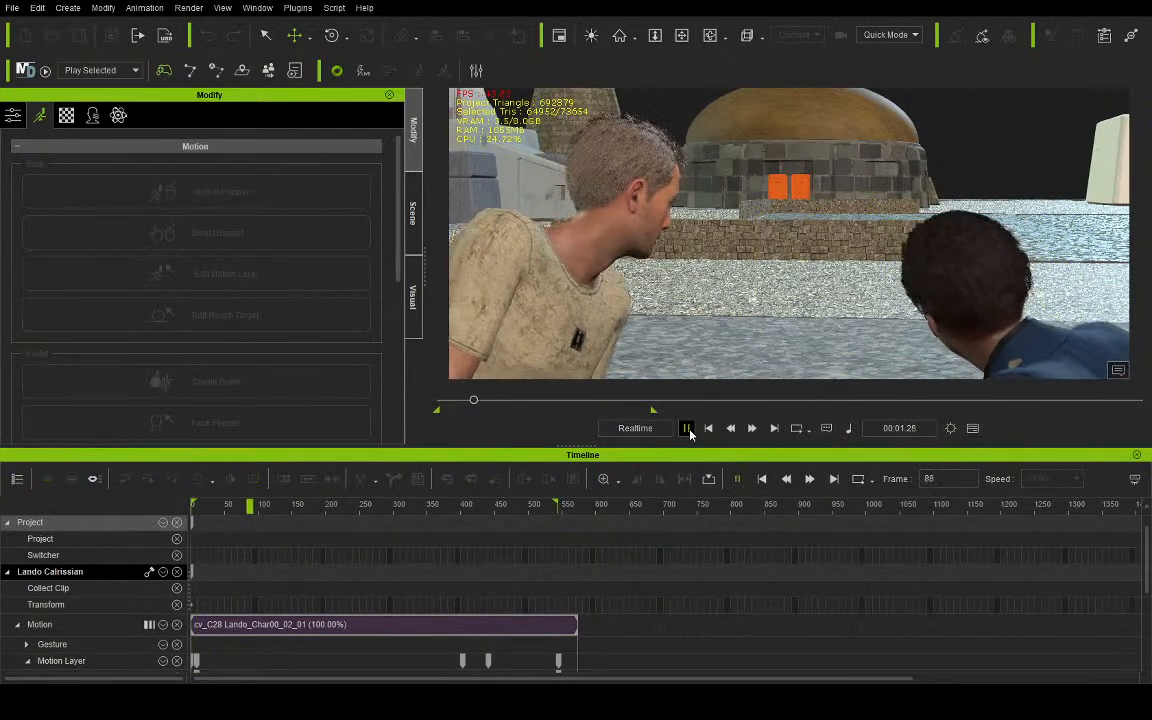
click(960, 281)
drag(1051, 330, 1051, 253)
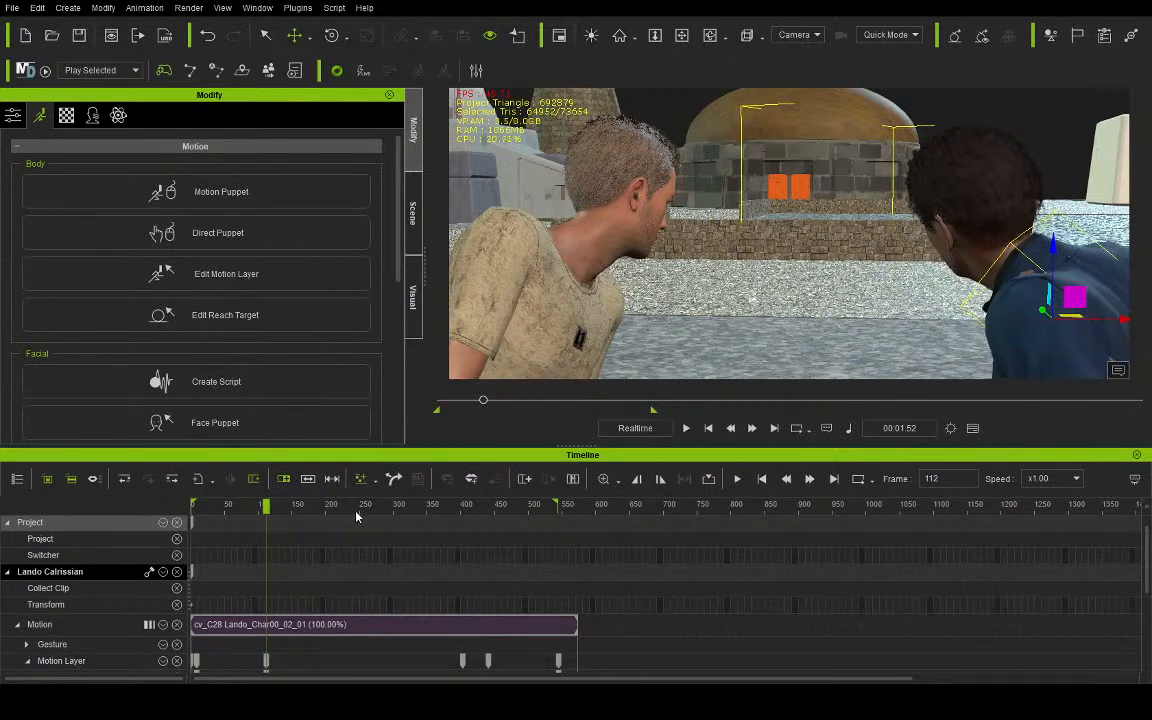
- Play the animation from frame 0 and lower Lando's body slightly at frame 321
drag(255, 507, 87, 509)
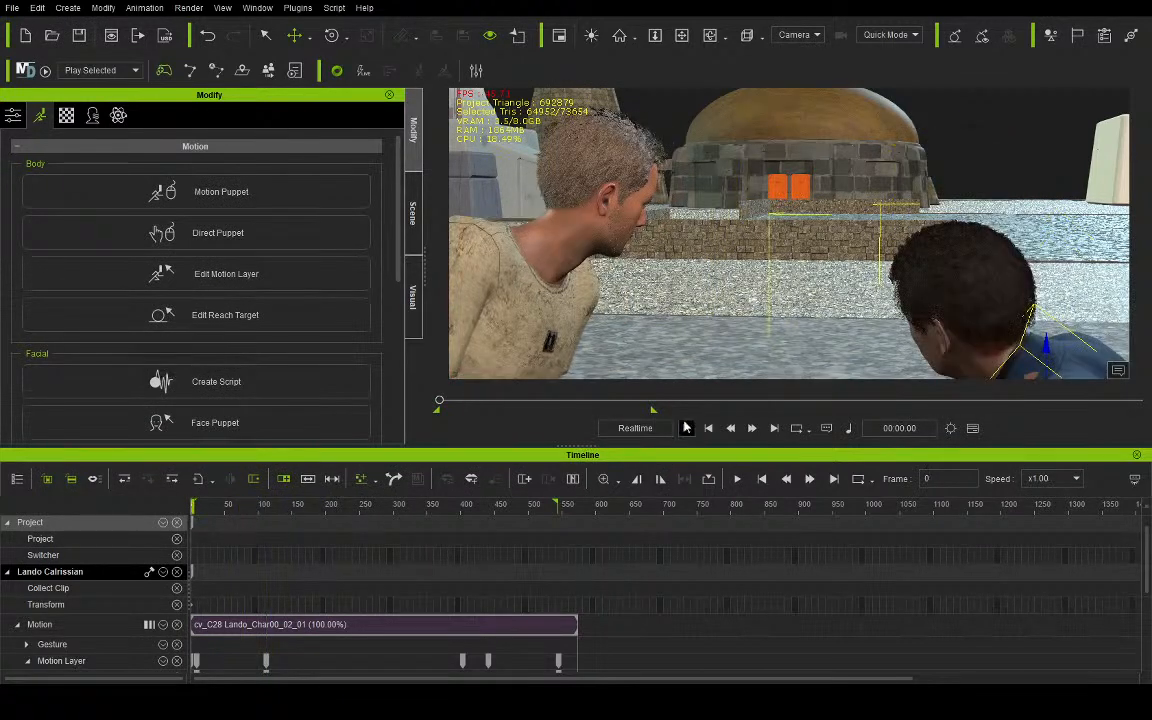
click(686, 427)
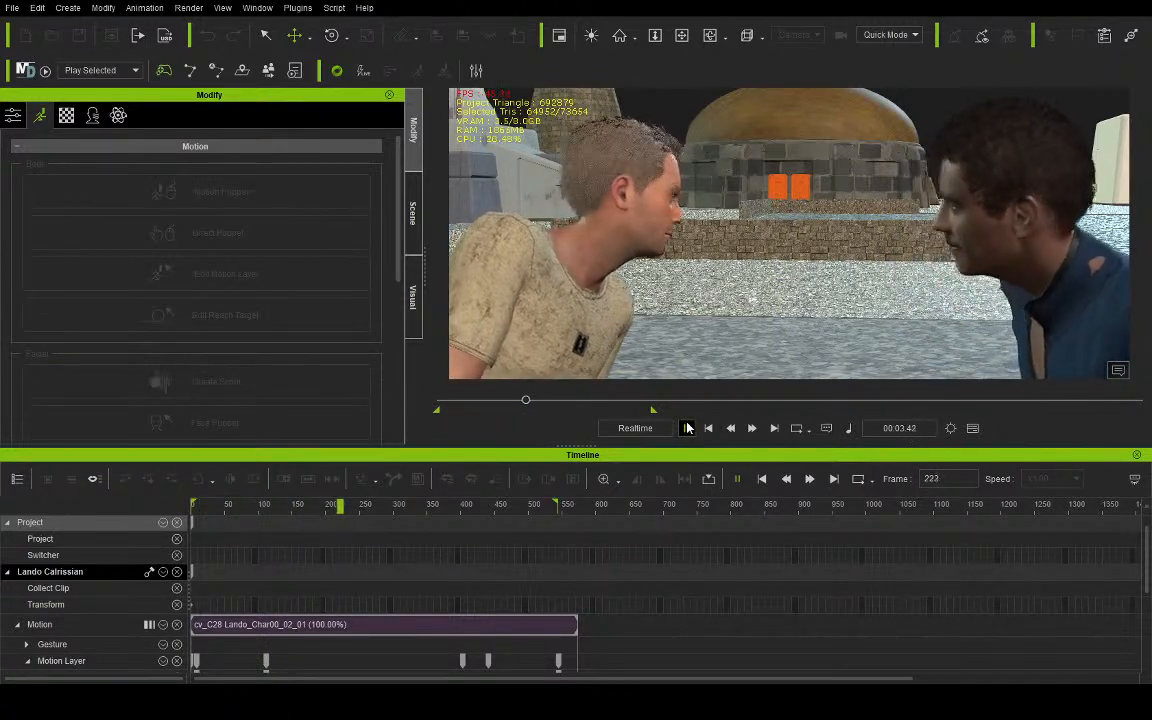
click(686, 427)
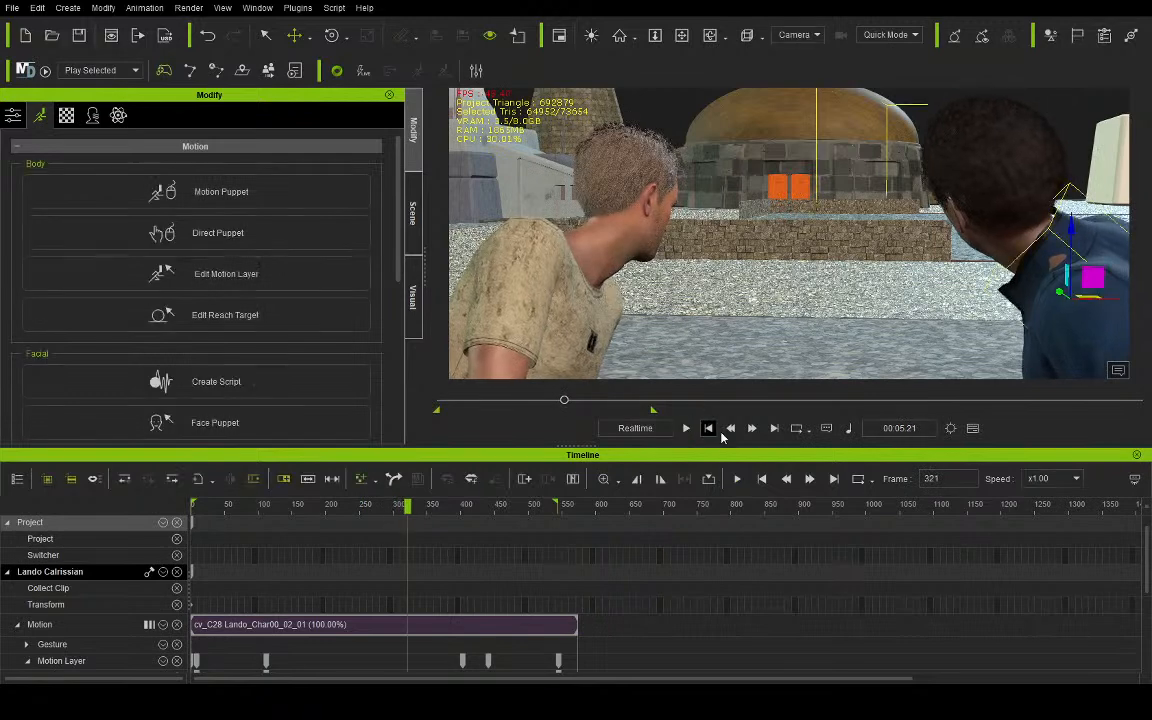
drag(1078, 235, 1078, 256)
- Replay Lando's adjusted motion from frame 54 to frame 545 and return to the first frame
drag(405, 507, 227, 507)
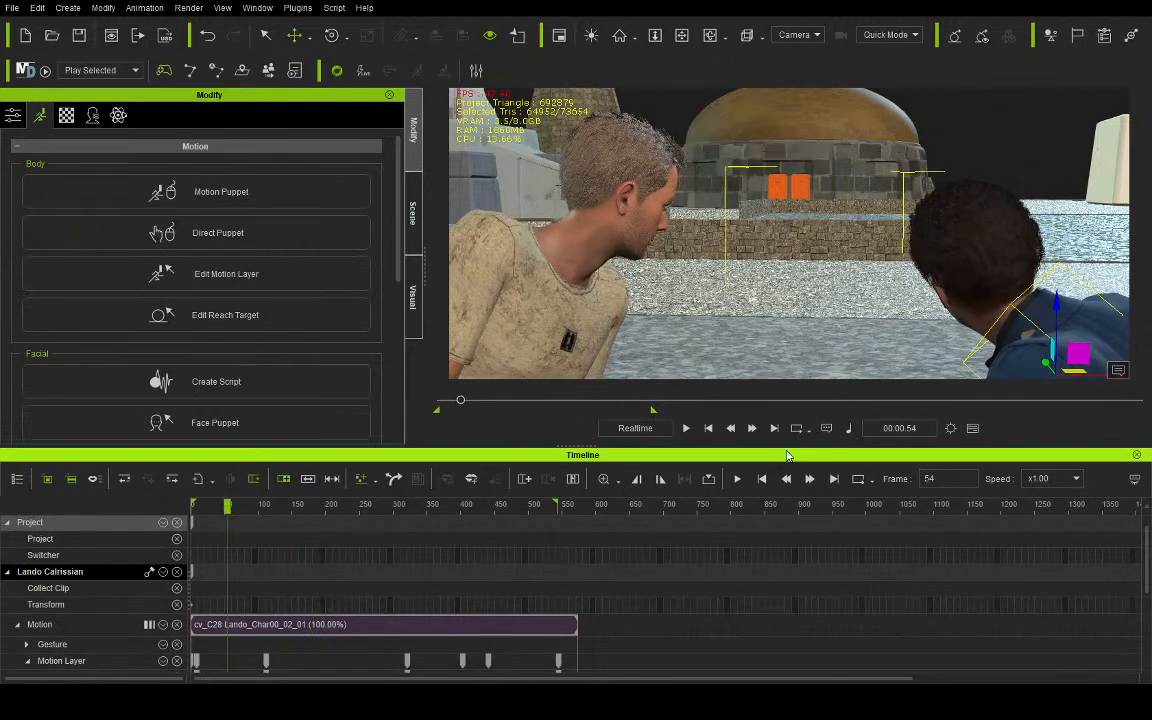
click(686, 428)
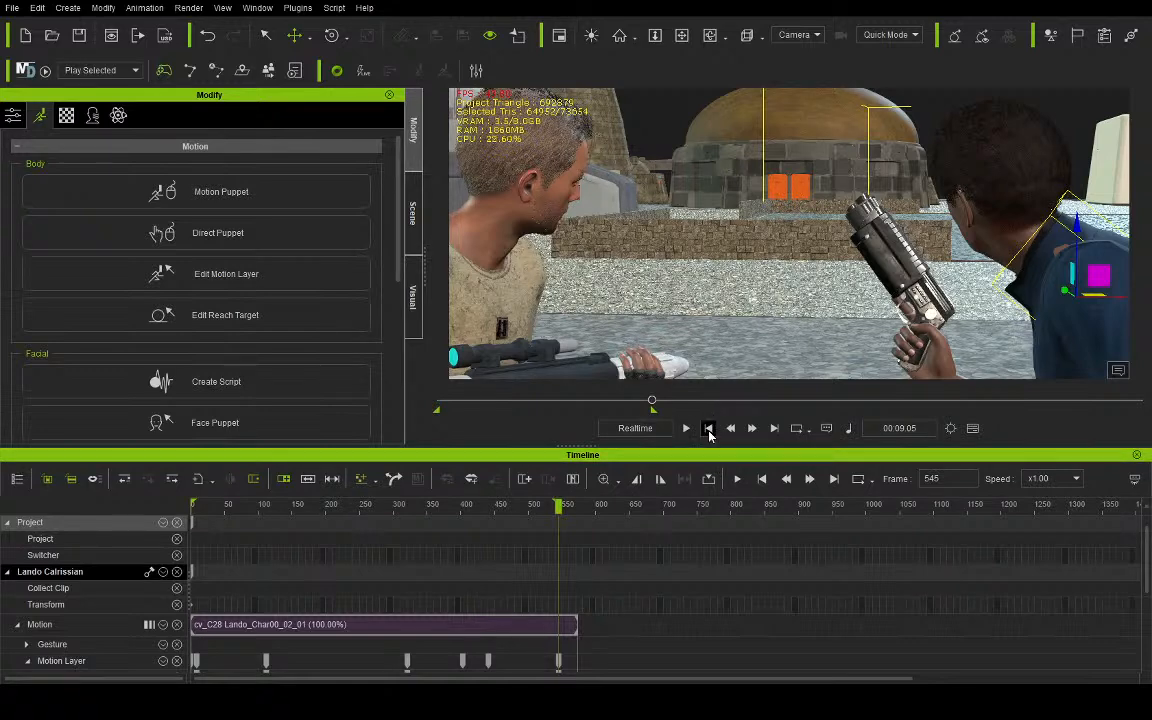
click(708, 428)
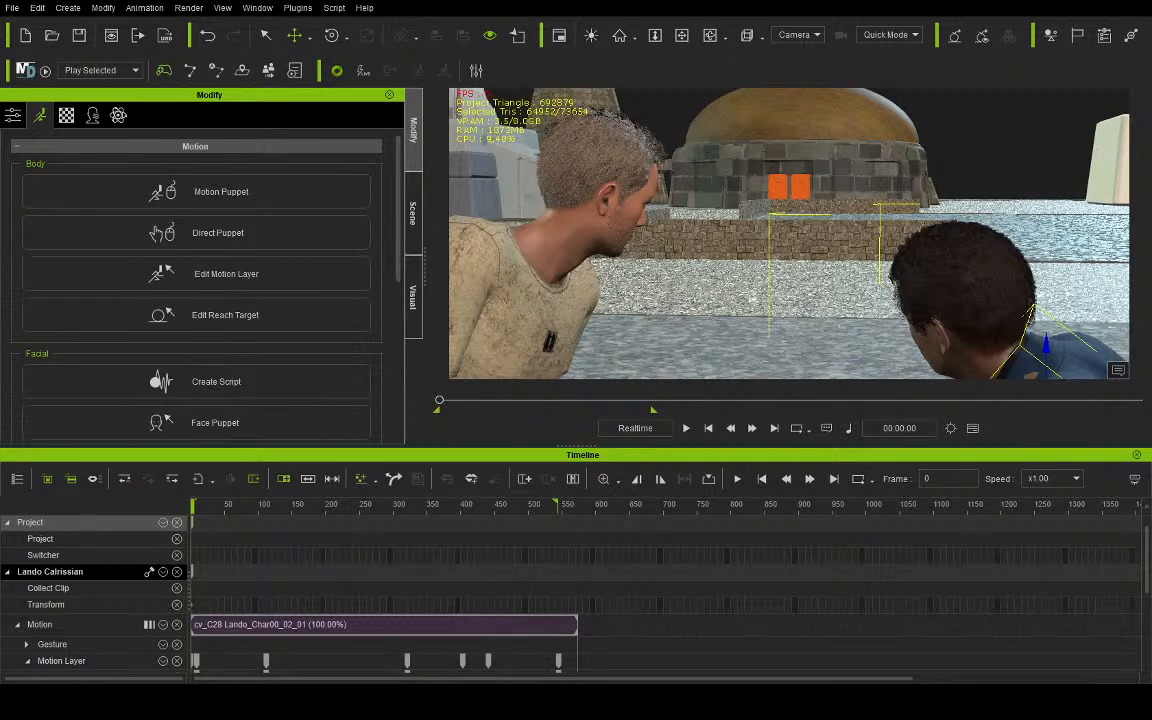
drag(346, 310, 720, 353)
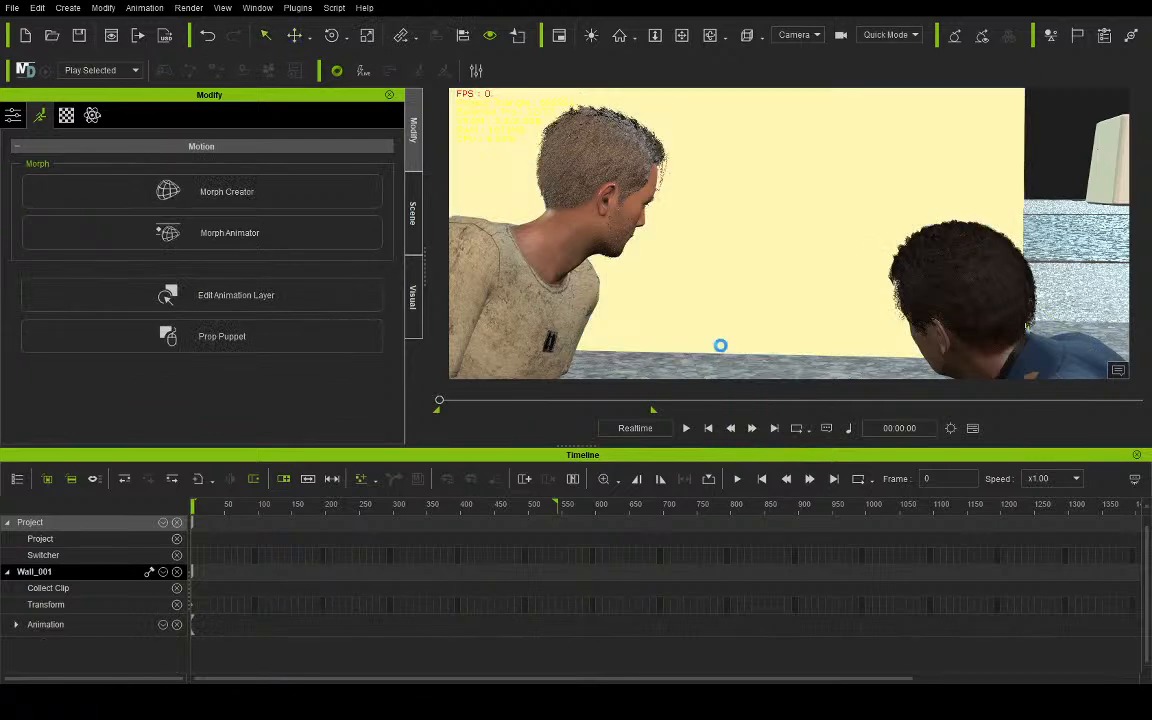
click(207, 35)
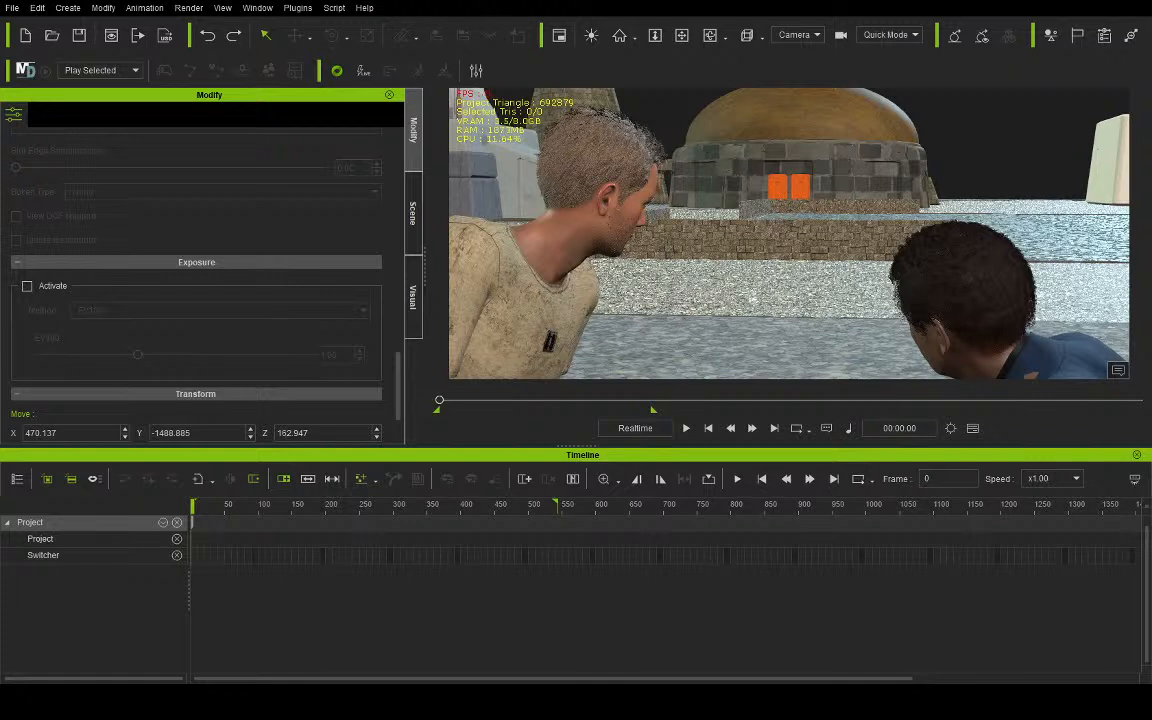
drag(540, 400, 743, 383)
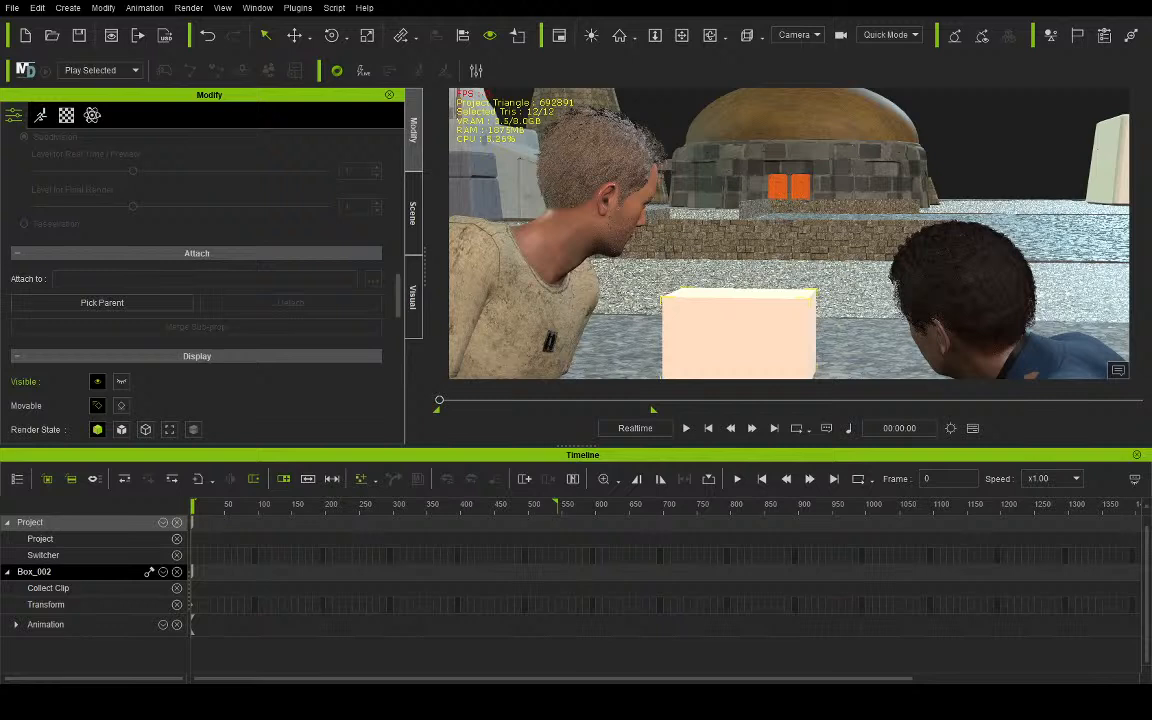
key(ctrl+z)
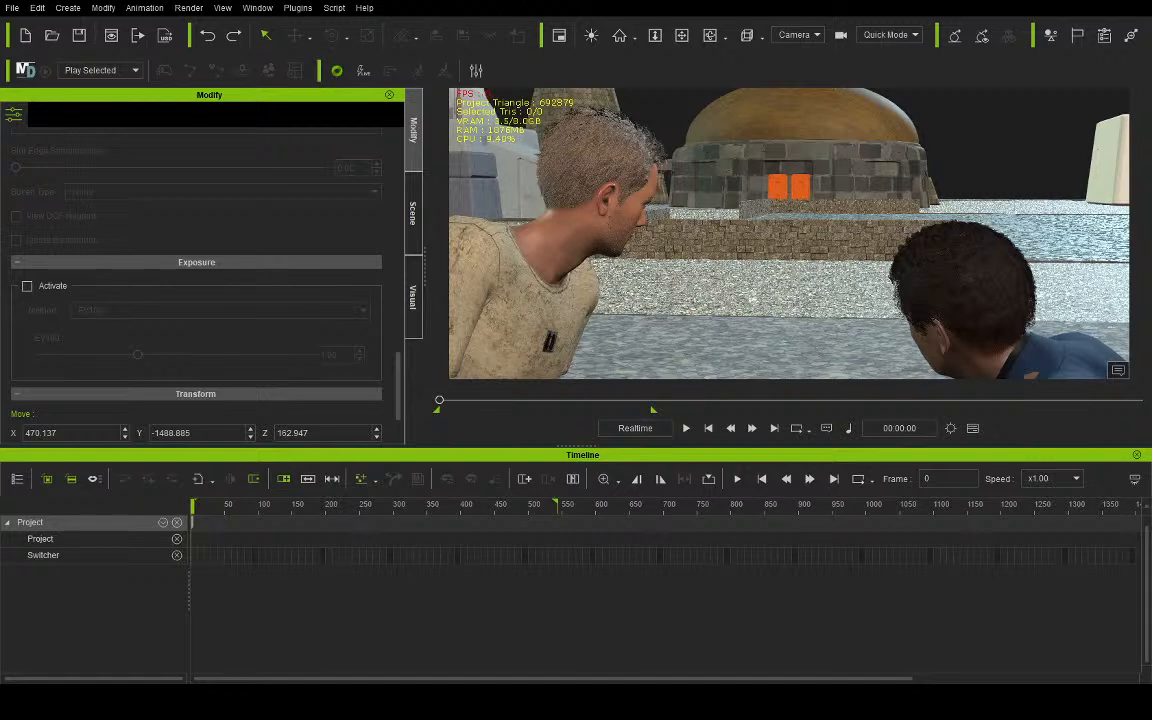
- Place a box prop on the ground in front of Aves and Lando and adjust its position
drag(795, 458, 645, 345)
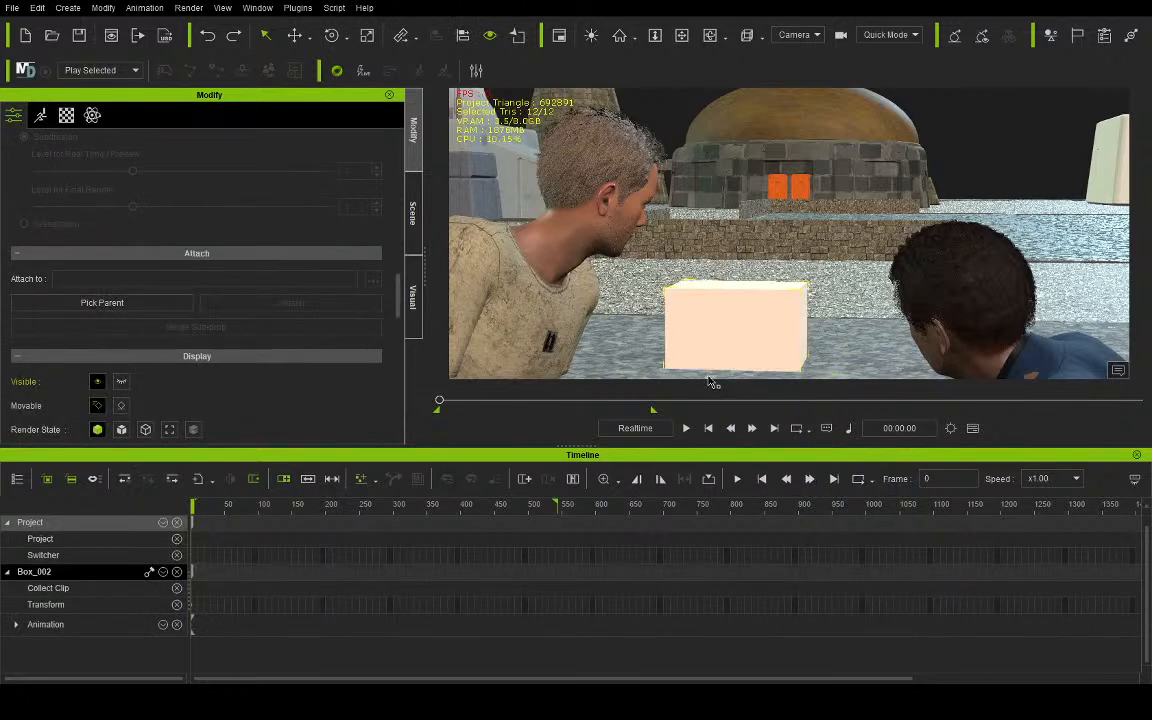
click(367, 35)
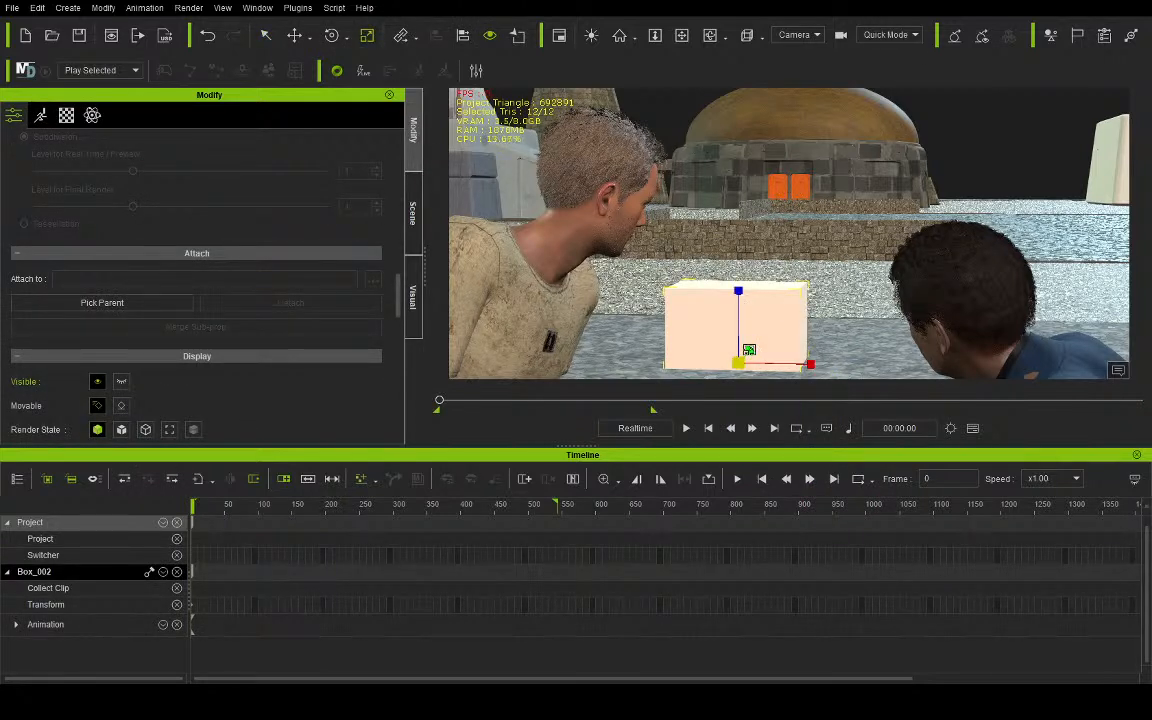
click(294, 35)
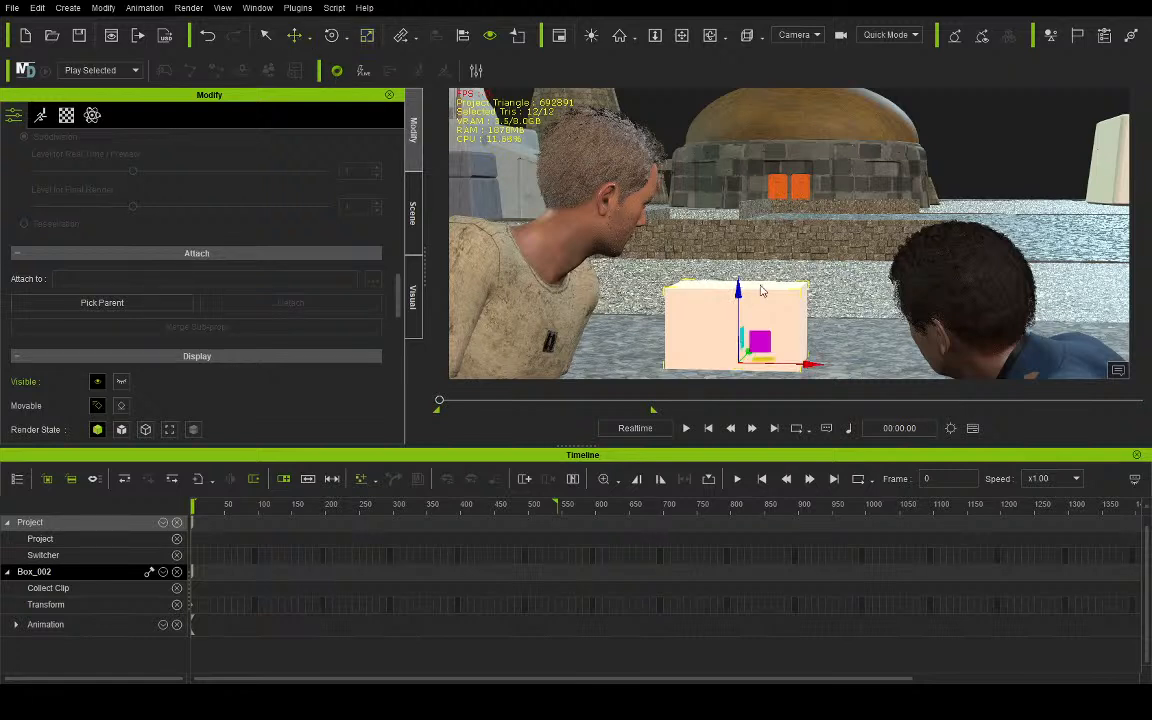
mouse_move(738, 292)
mouse_down()
mouse_move(738, 314)
mouse_move(738, 280)
mouse_up()
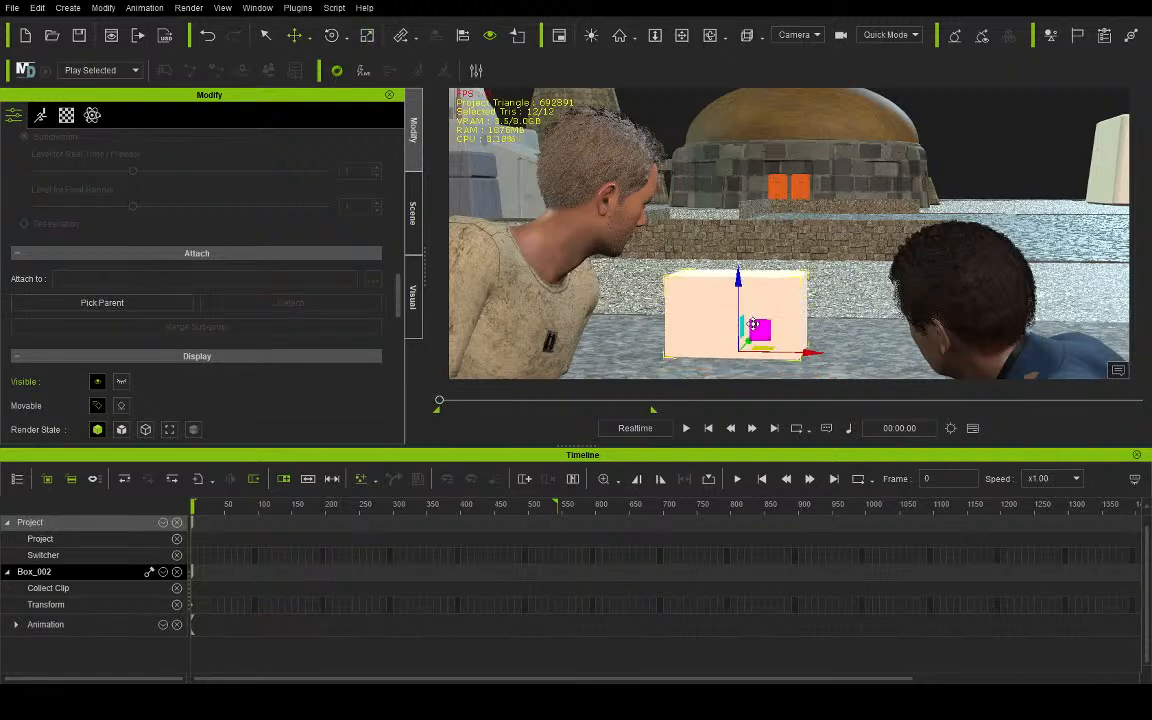
drag(757, 346, 787, 540)
- Scale the box prop into a long, narrow barrier, about 332 along X and 60 along Y
click(711, 37)
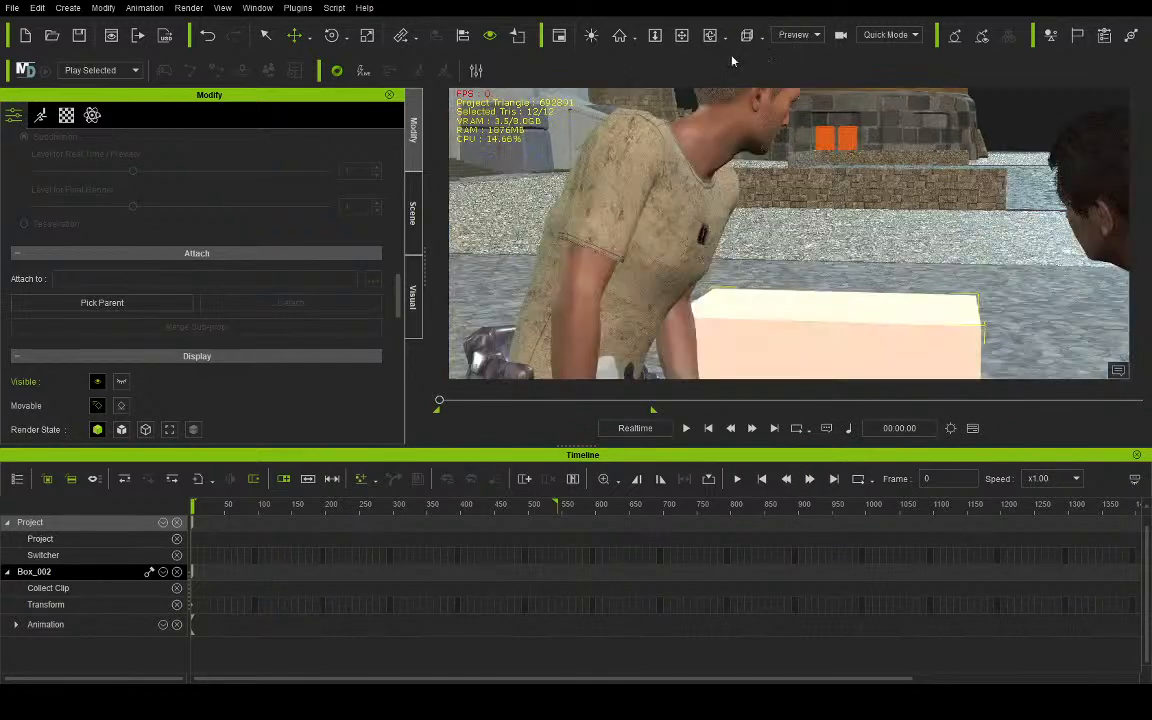
click(681, 40)
right_drag(923, 195, 532, 261)
right_drag(661, 249, 836, 204)
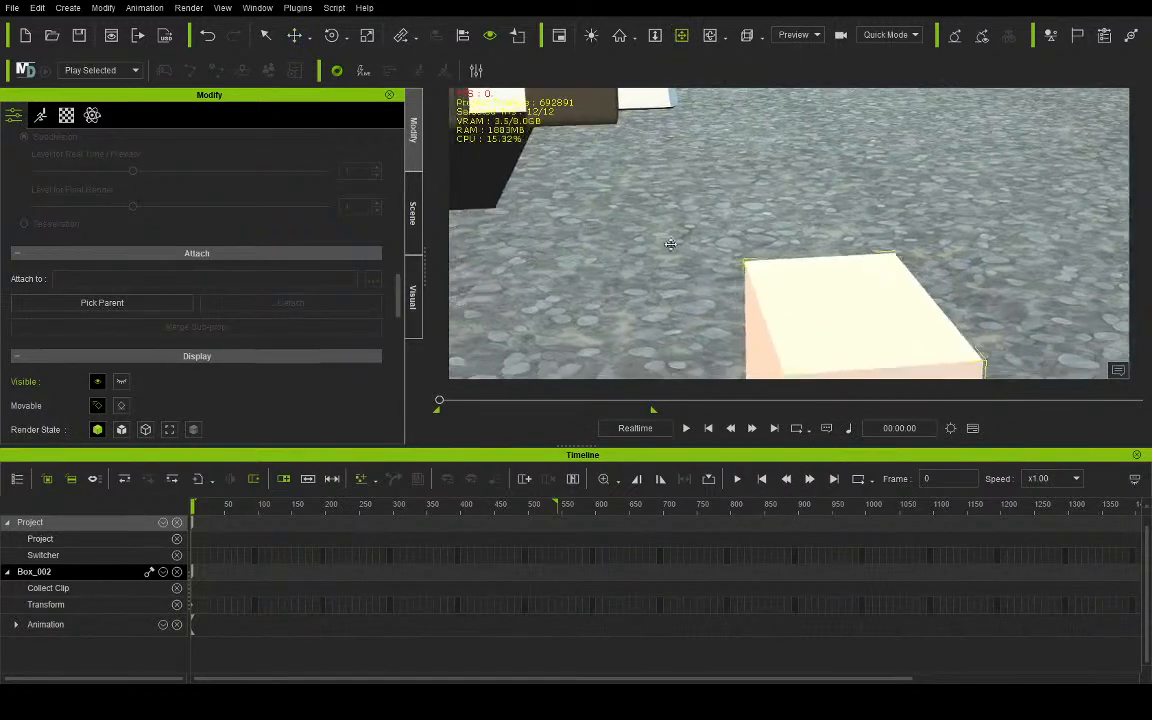
scroll(836, 204, down, 3)
scroll(833, 198, down, 3)
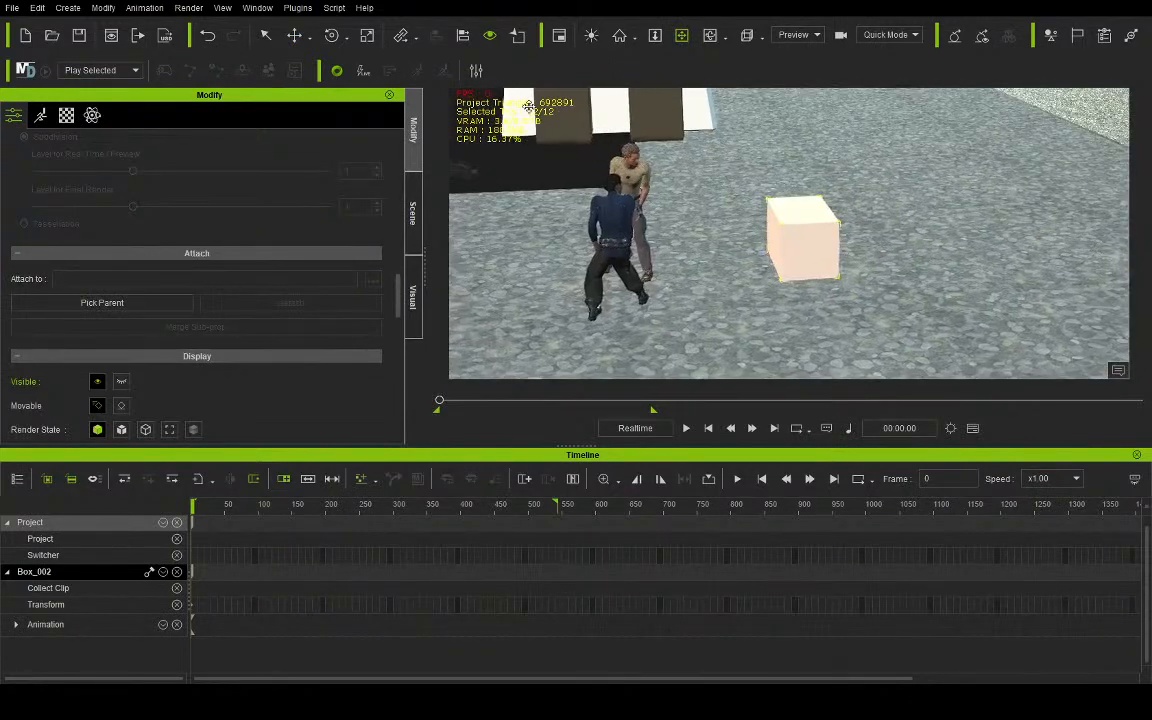
click(367, 35)
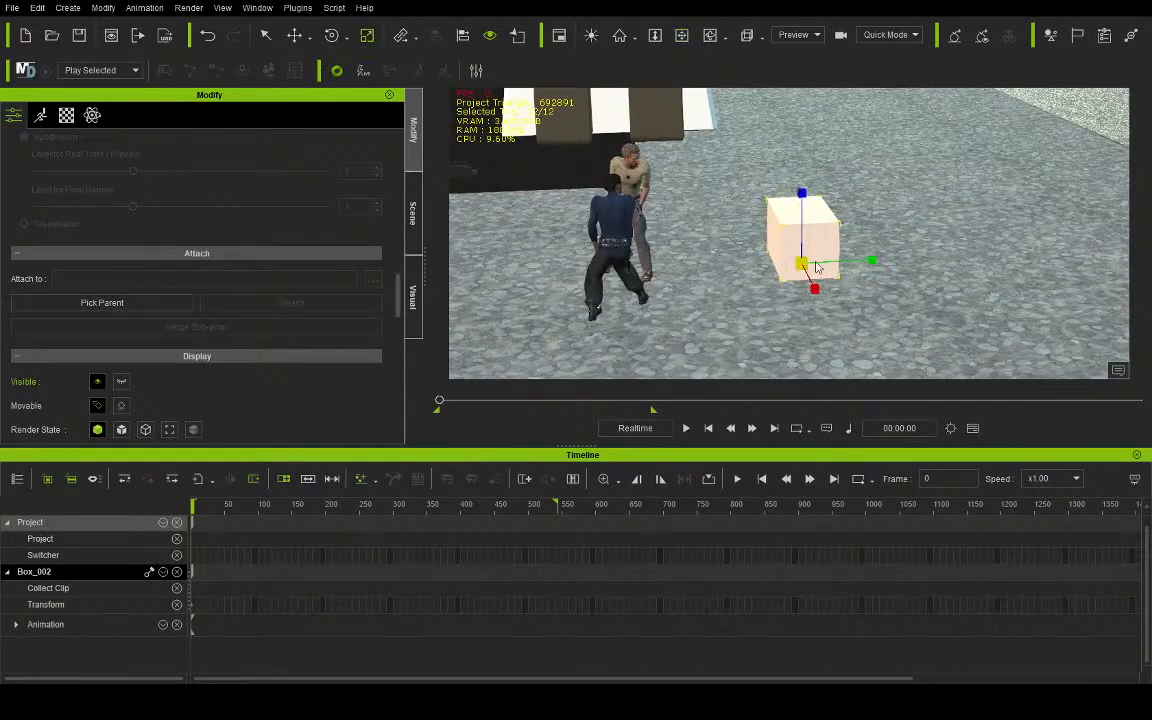
drag(873, 262, 881, 470)
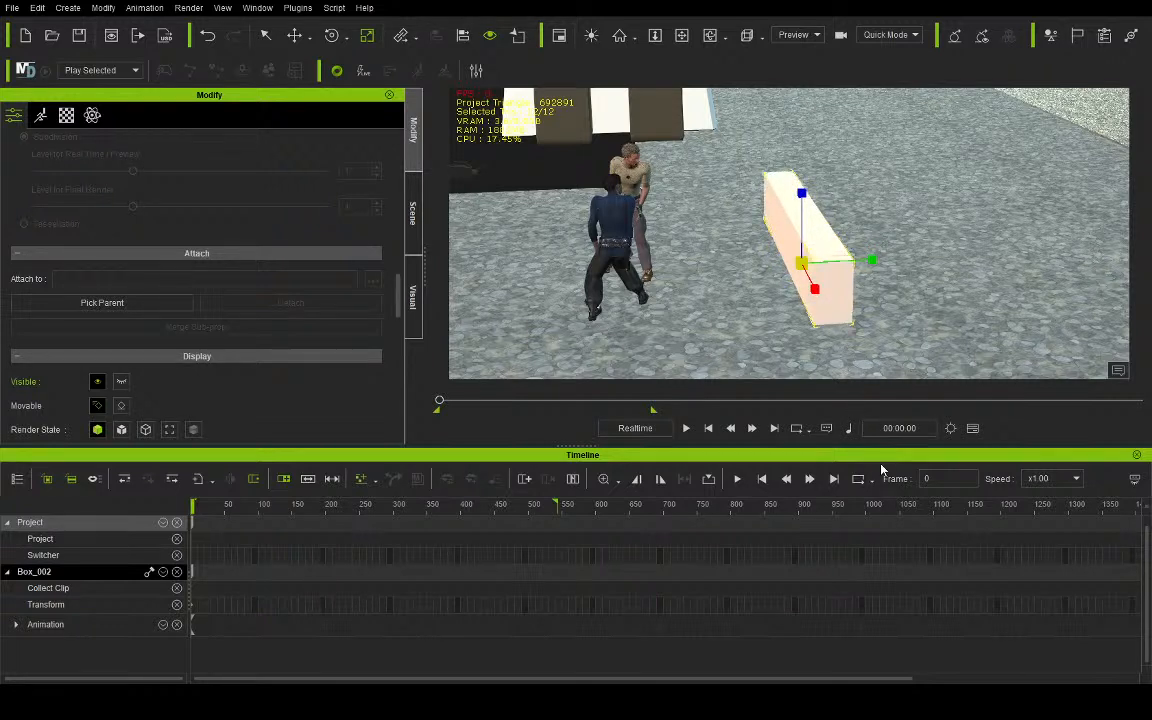
- Move the barrier close in front of Aves and Lando and rotate it slightly around its vertical axis to about -4.5 degrees
click(295, 36)
drag(877, 262, 770, 266)
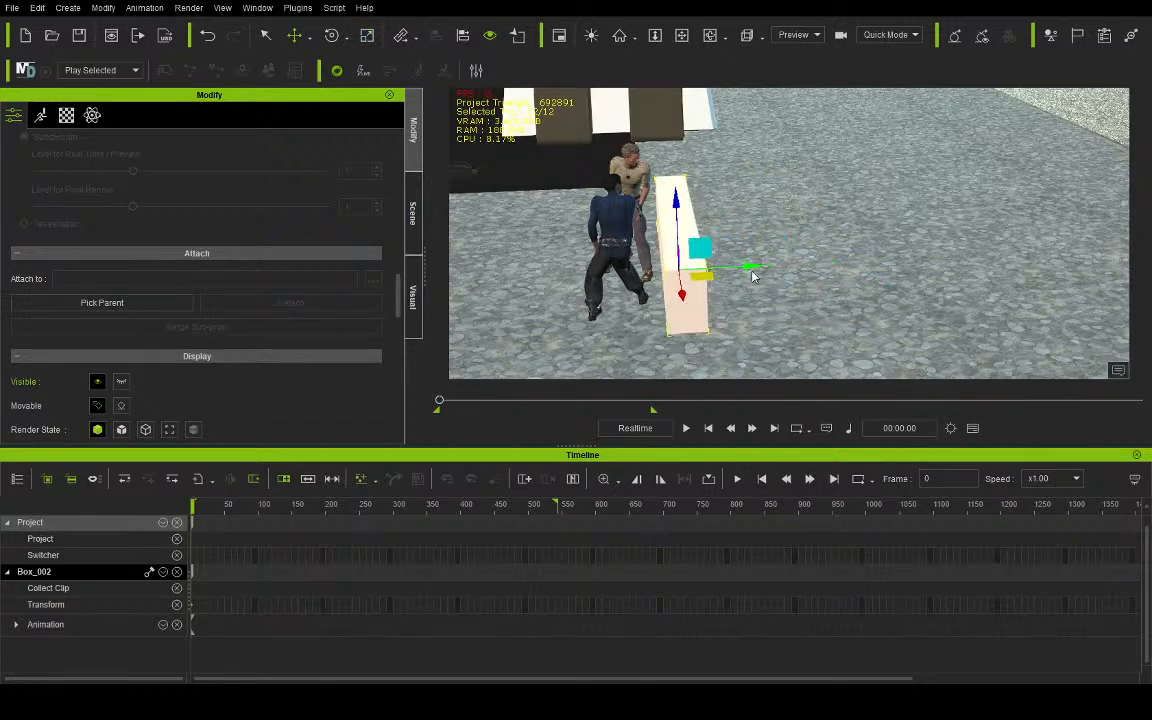
click(333, 37)
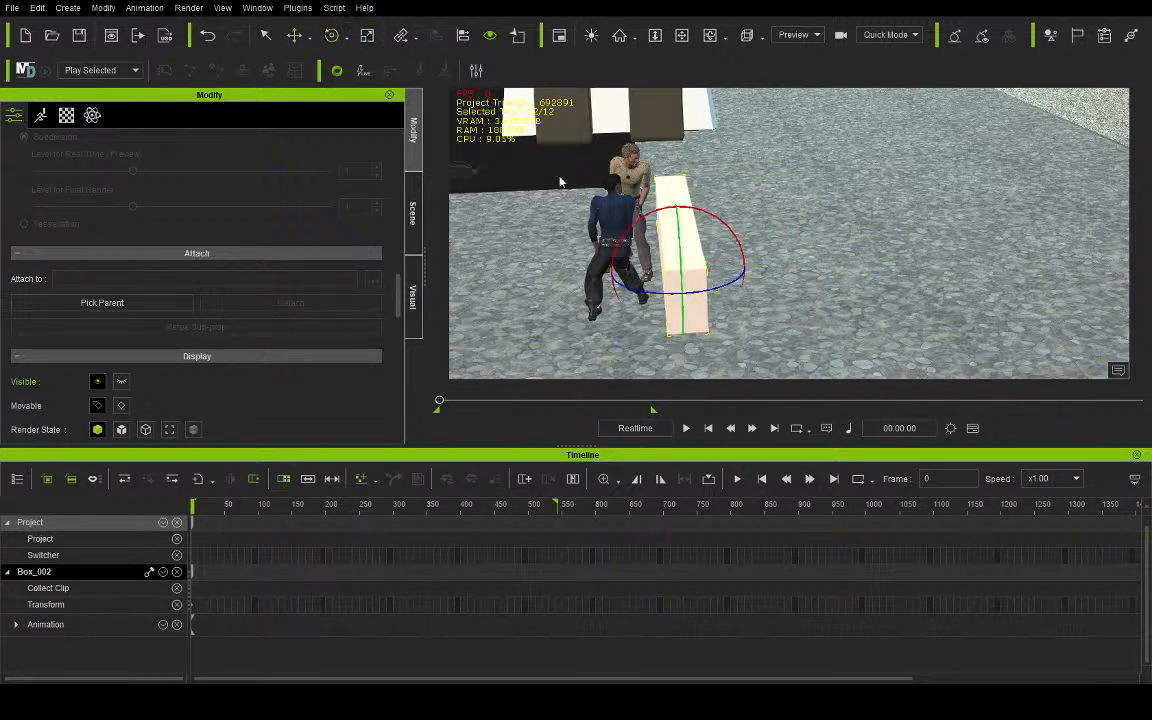
drag(736, 287, 729, 292)
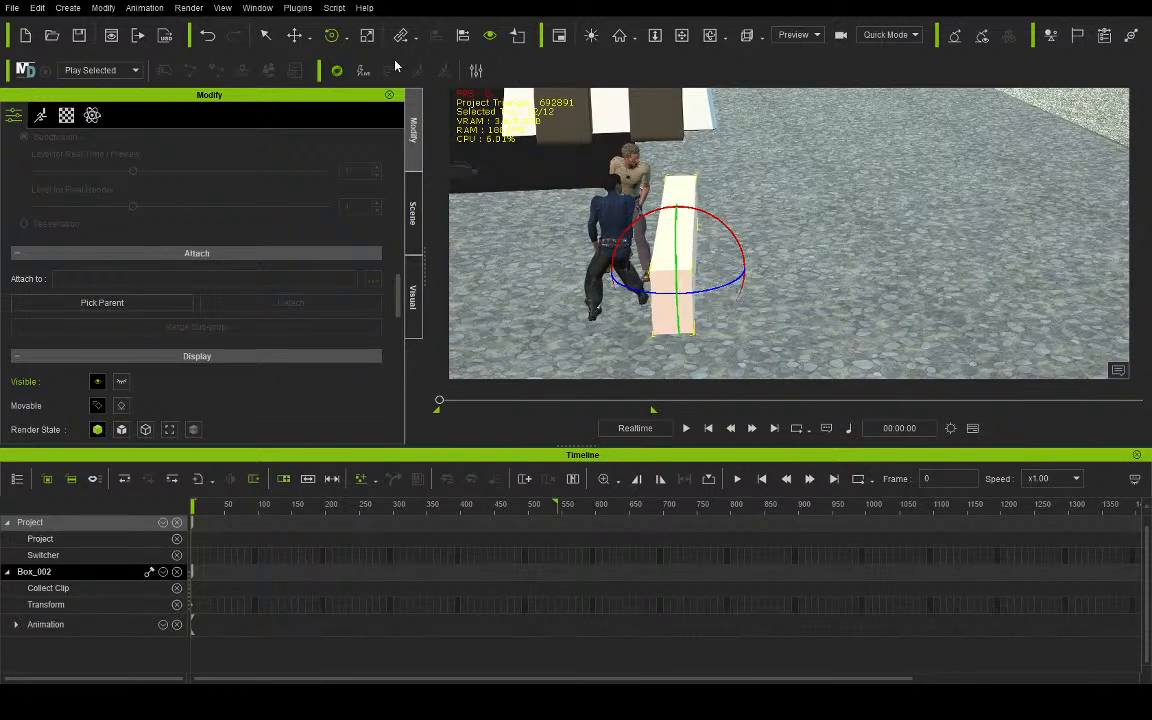
- Raise the barrier's height to a Z scale of about 185, checking it through the scene camera
click(367, 35)
drag(675, 225, 678, 146)
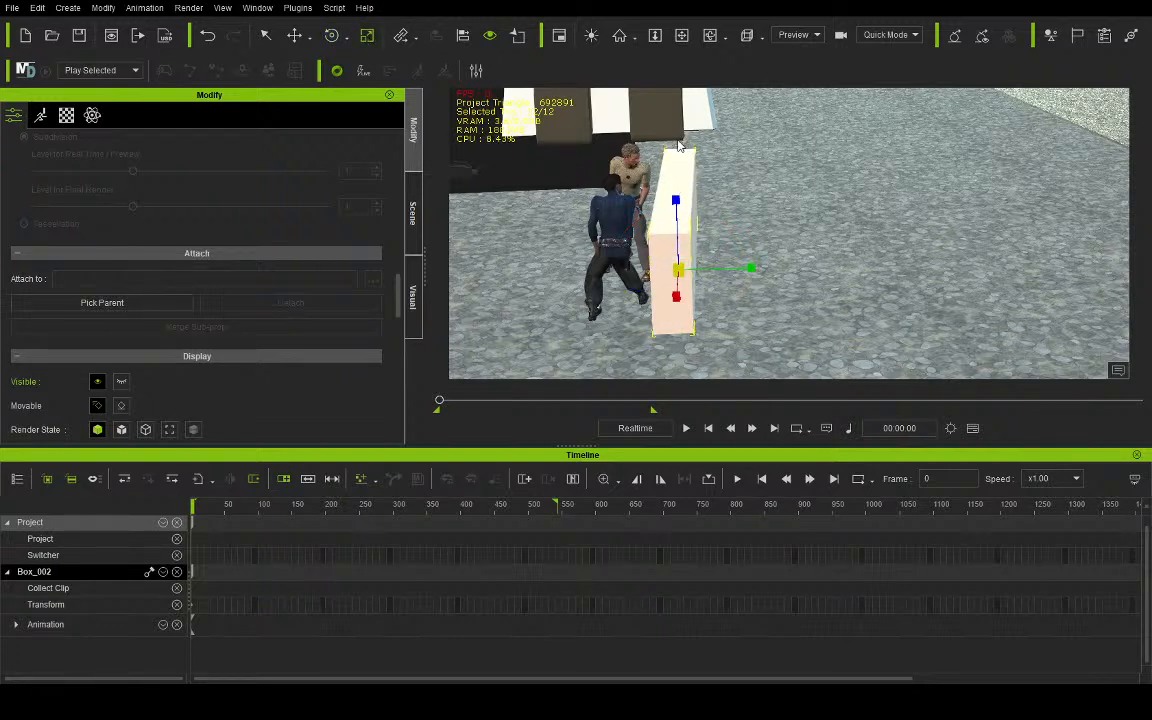
click(805, 75)
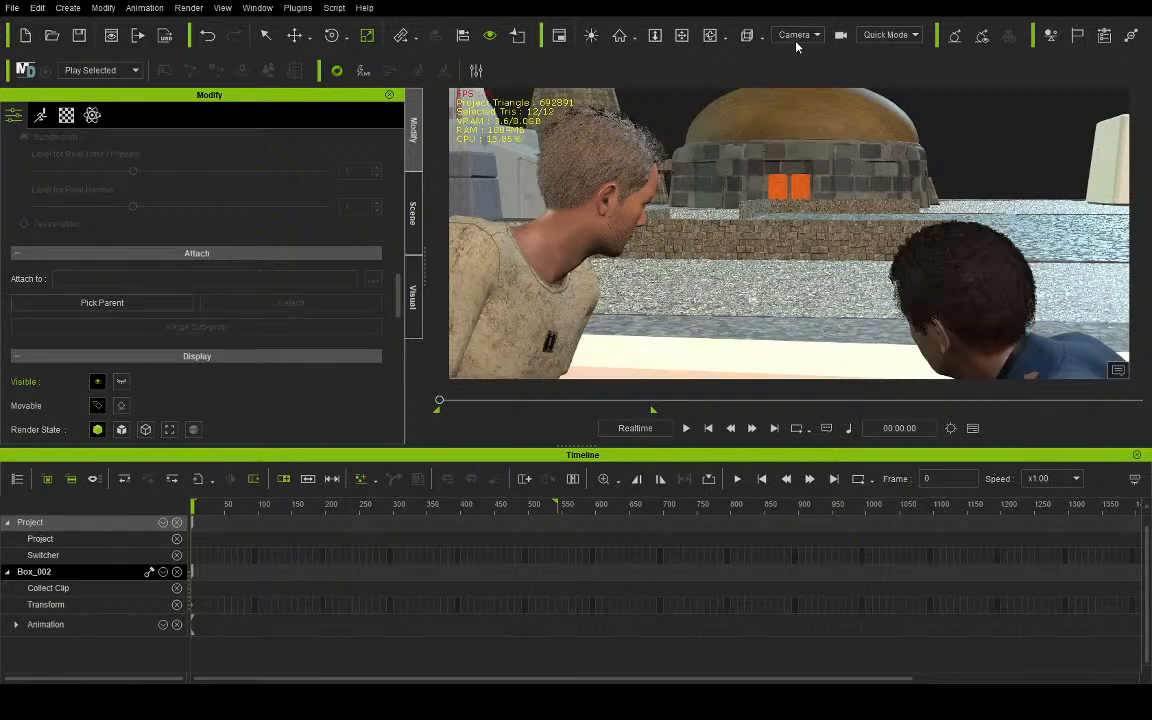
click(795, 36)
click(782, 57)
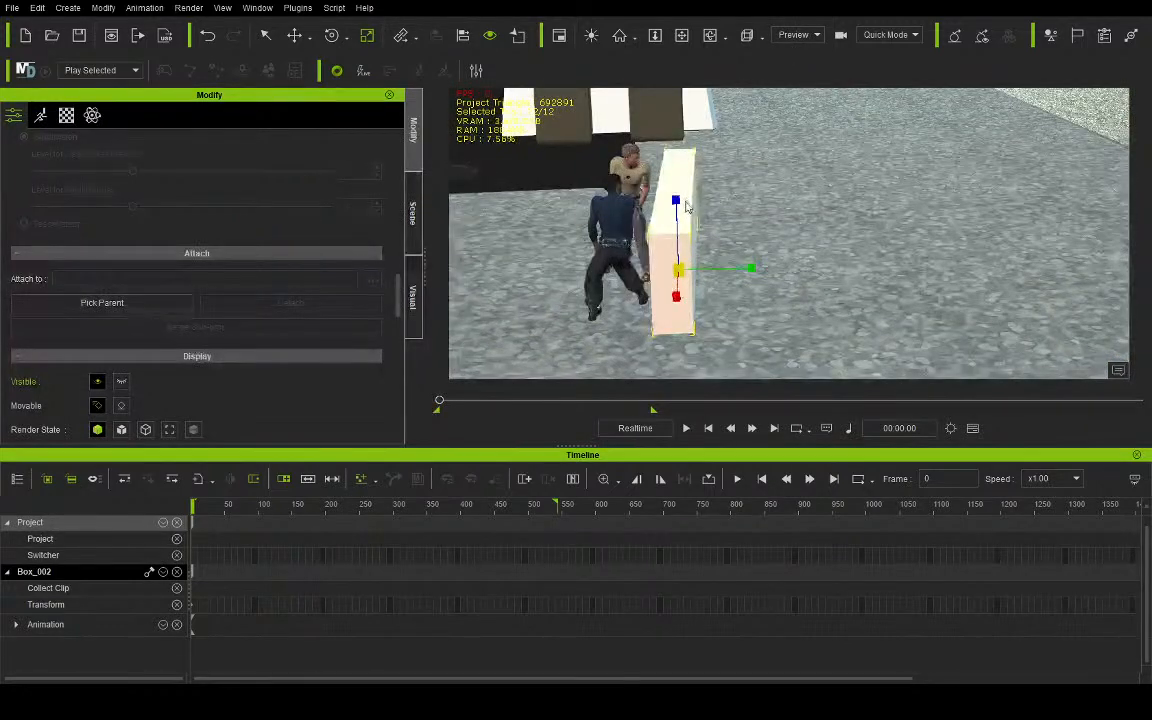
drag(677, 200, 678, 181)
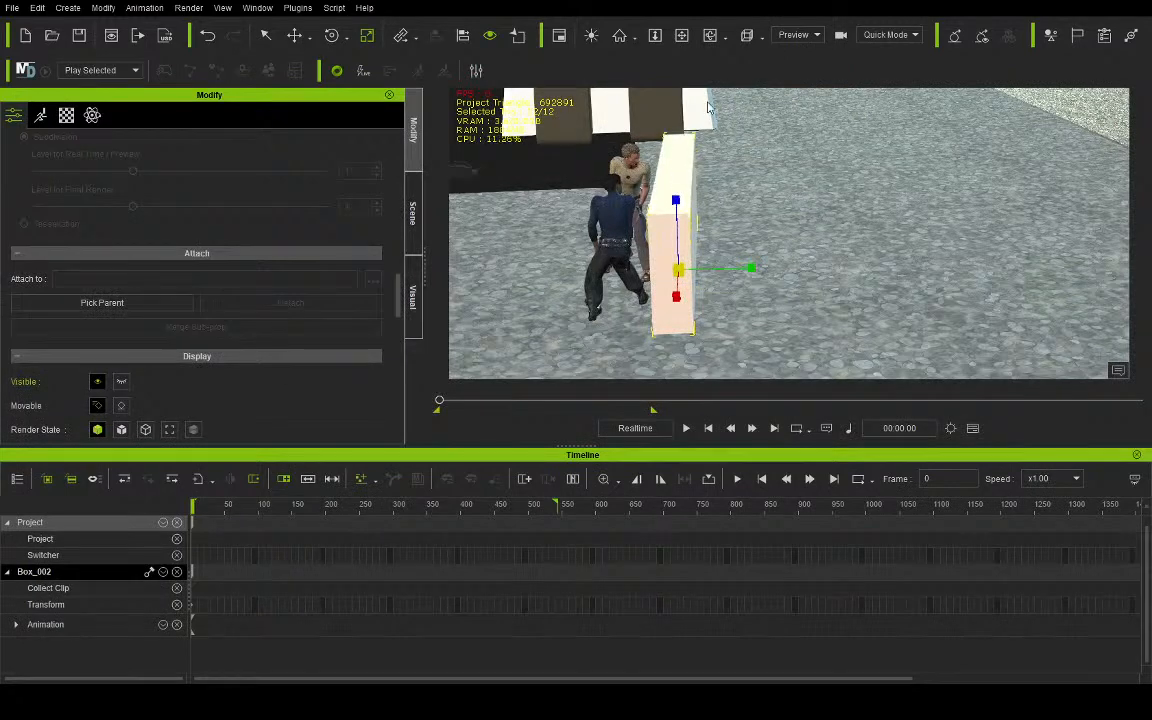
click(798, 72)
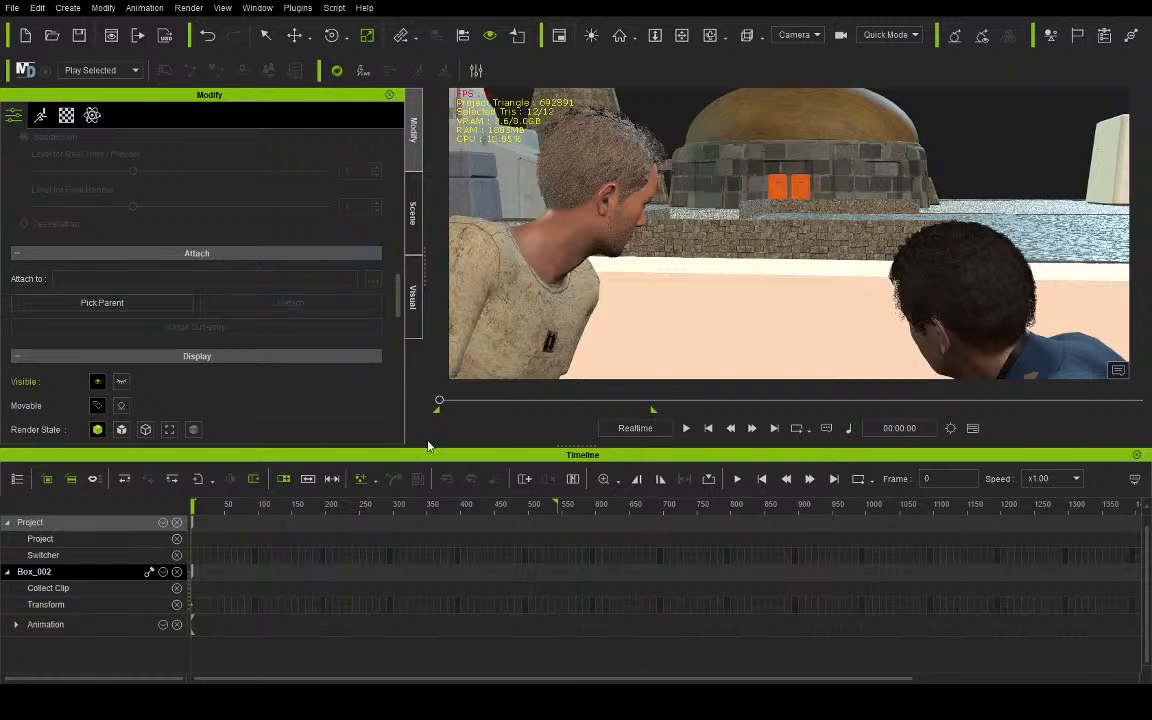
- Play the animation through the camera with the barrier in place and return to the first frame
click(685, 428)
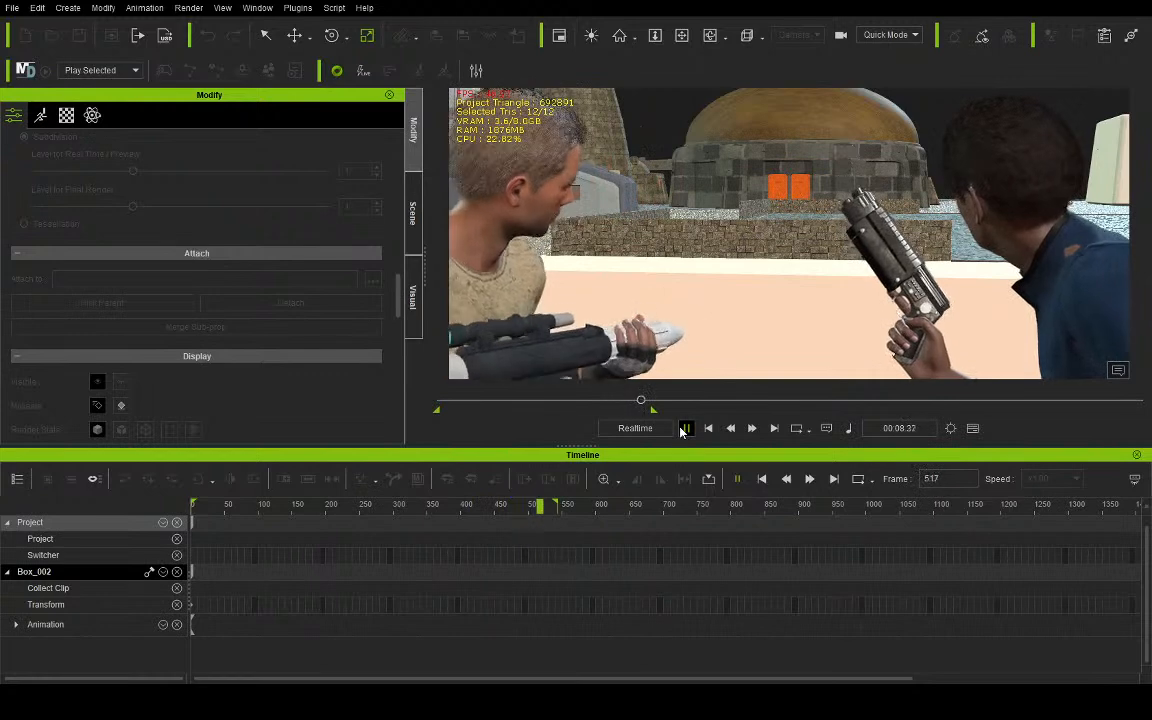
click(685, 428)
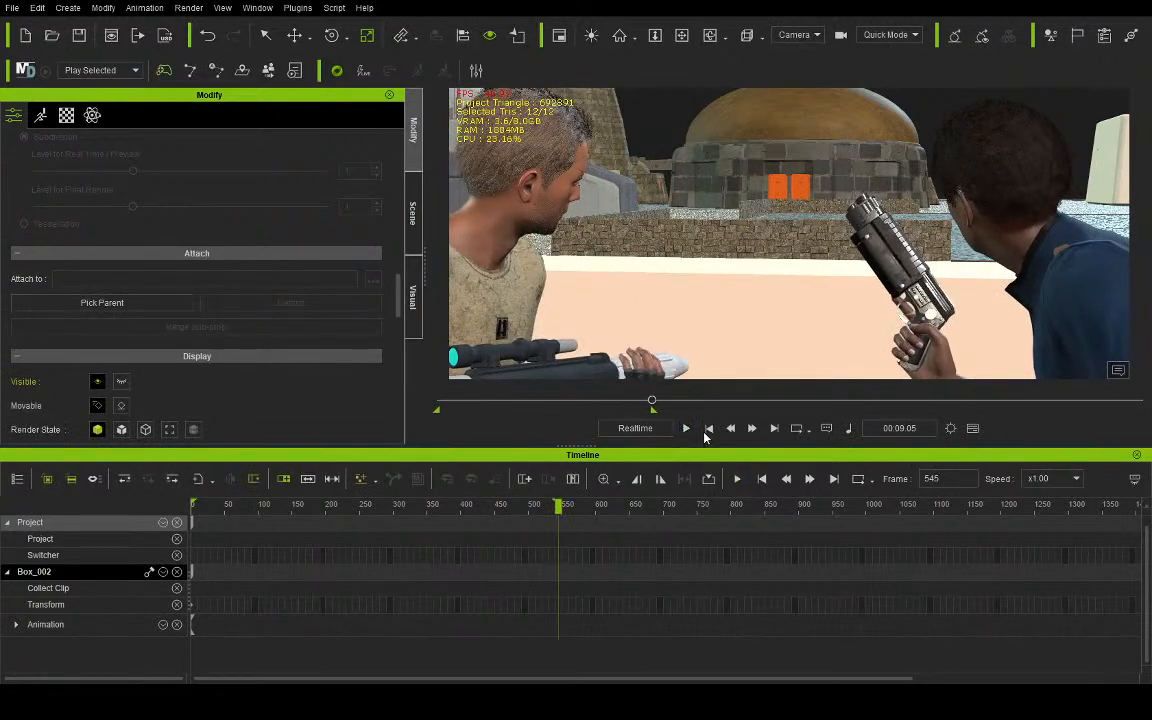
click(708, 428)
- Switch to the preview camera, find the background buildings via mosesly12, and select the mosesly1 b building
click(792, 43)
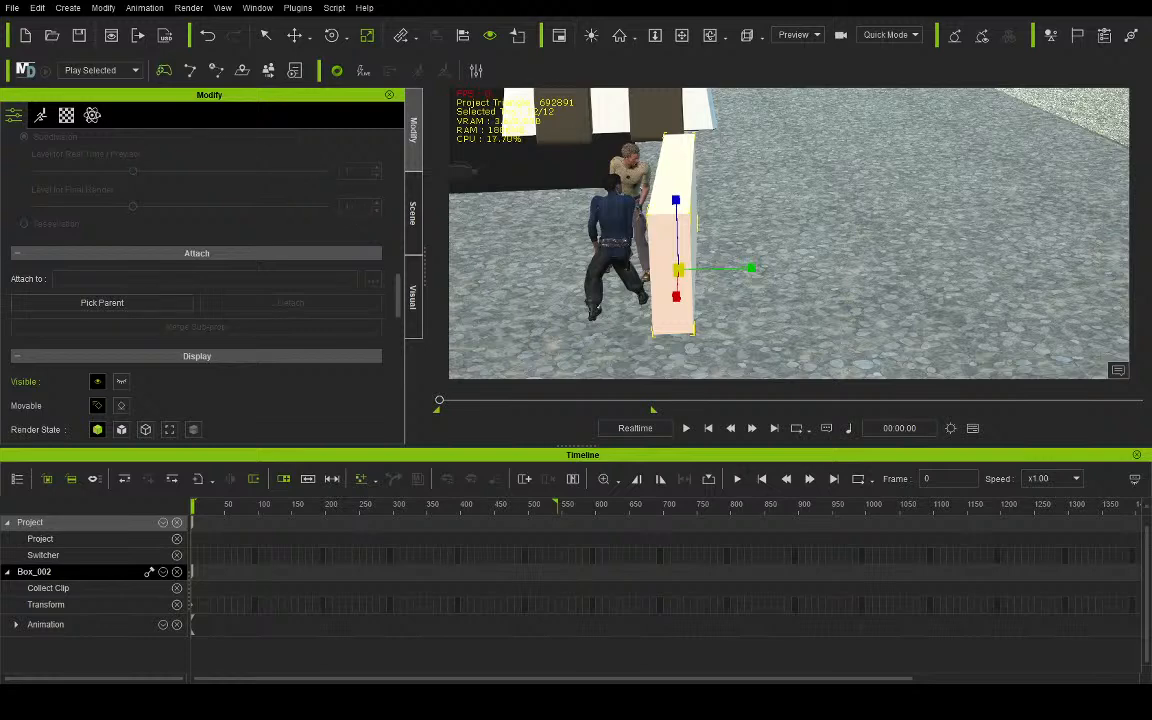
click(412, 212)
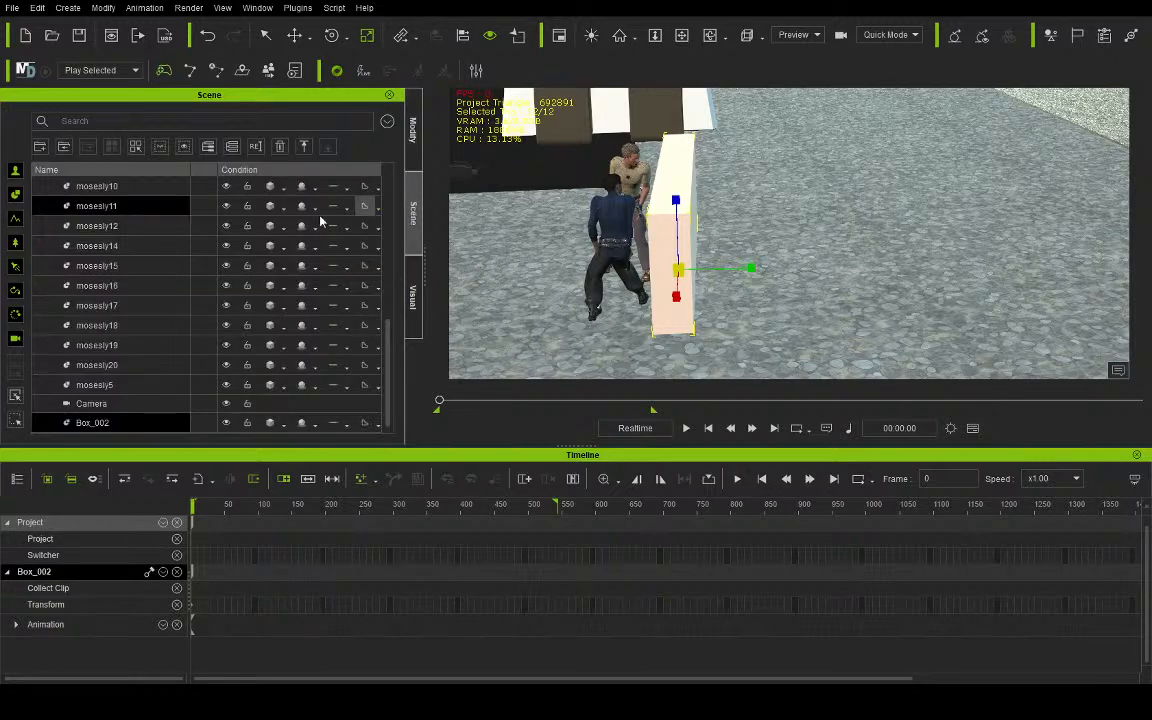
click(137, 226)
right_drag(799, 112, 538, 245)
middle_drag(938, 250, 609, 215)
middle_drag(909, 226, 1148, 245)
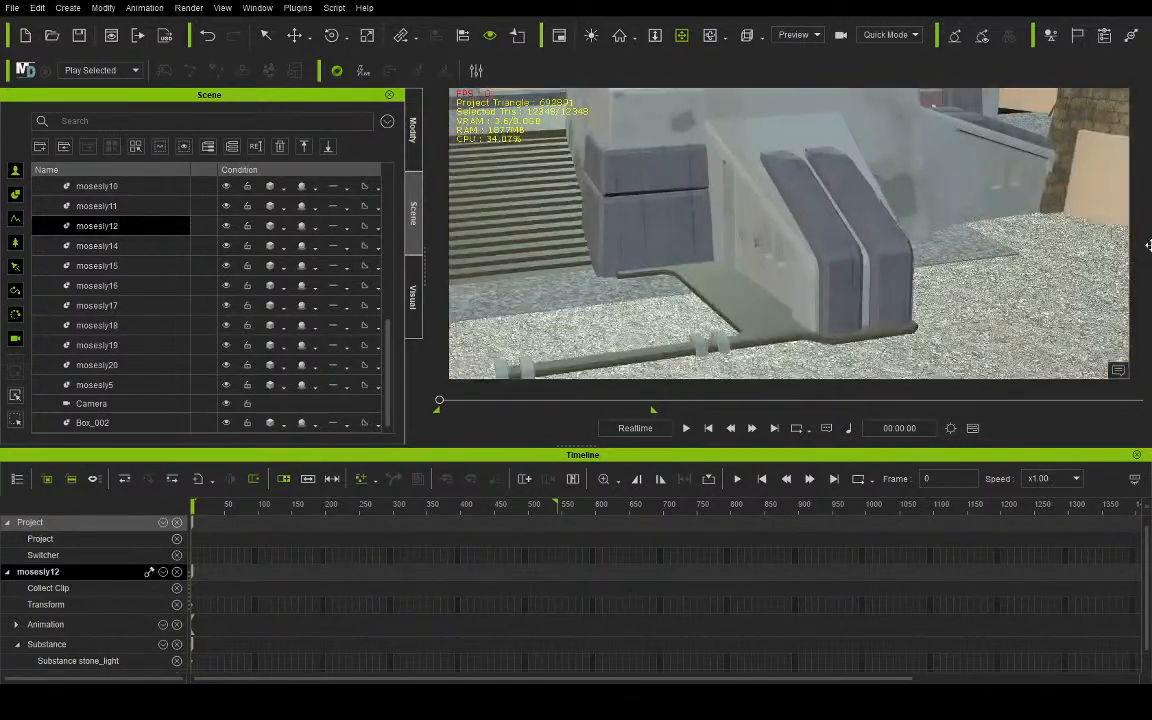
middle_drag(1047, 239, 916, 232)
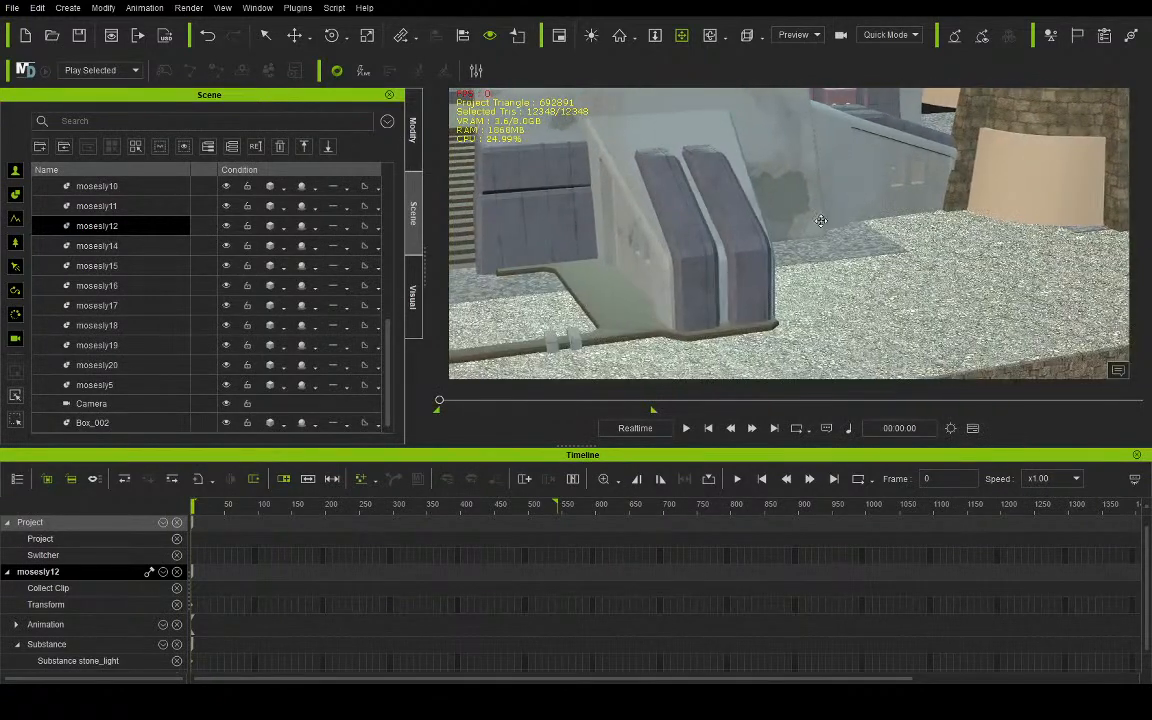
click(266, 35)
click(641, 260)
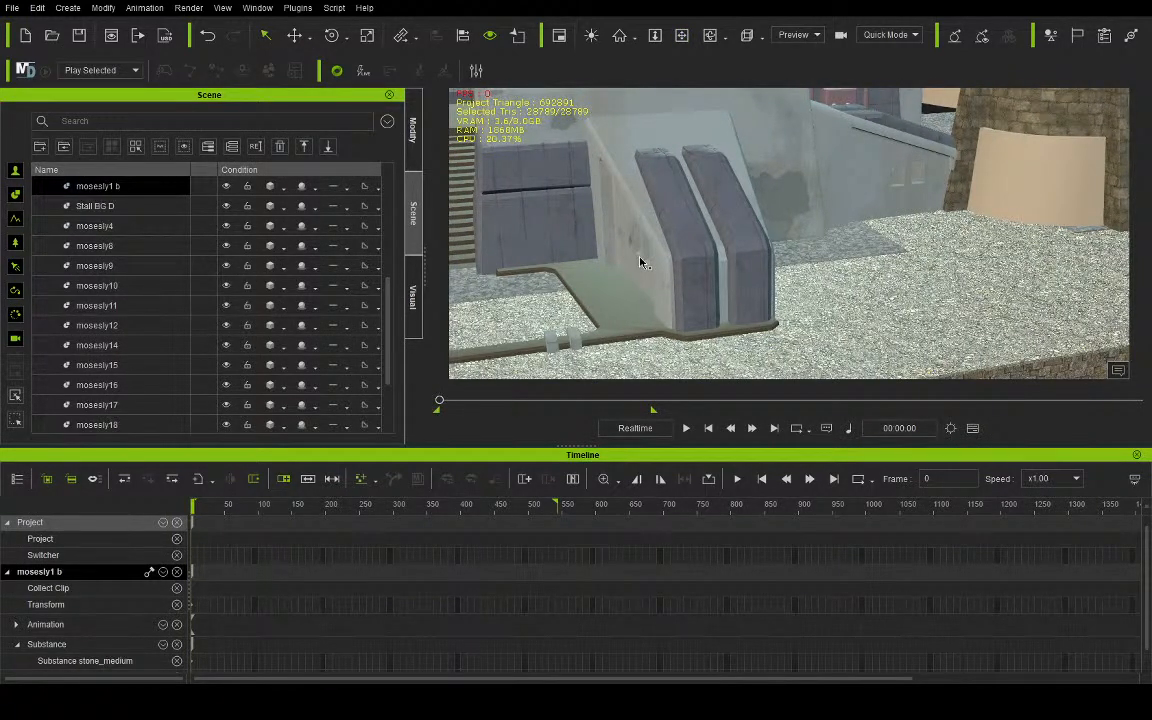
- Show the building's material settings and pick the stone_medium_bro material from its sloped wall
click(412, 140)
click(66, 115)
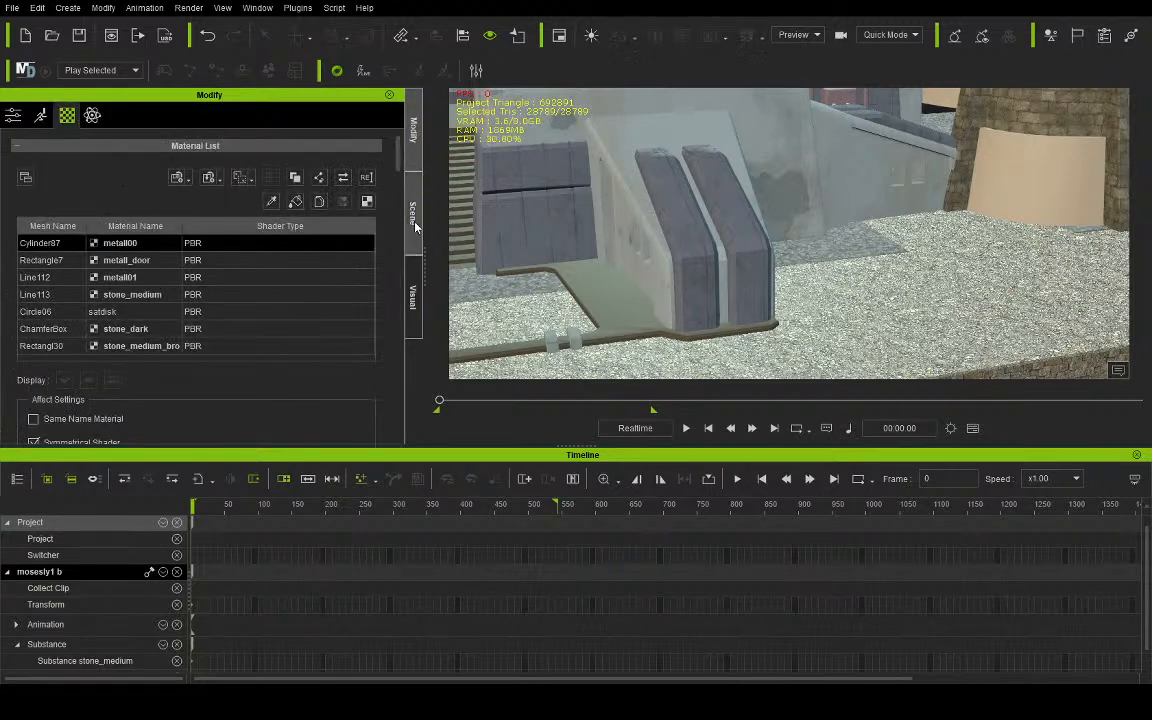
click(636, 257)
scroll(322, 356, down, 3)
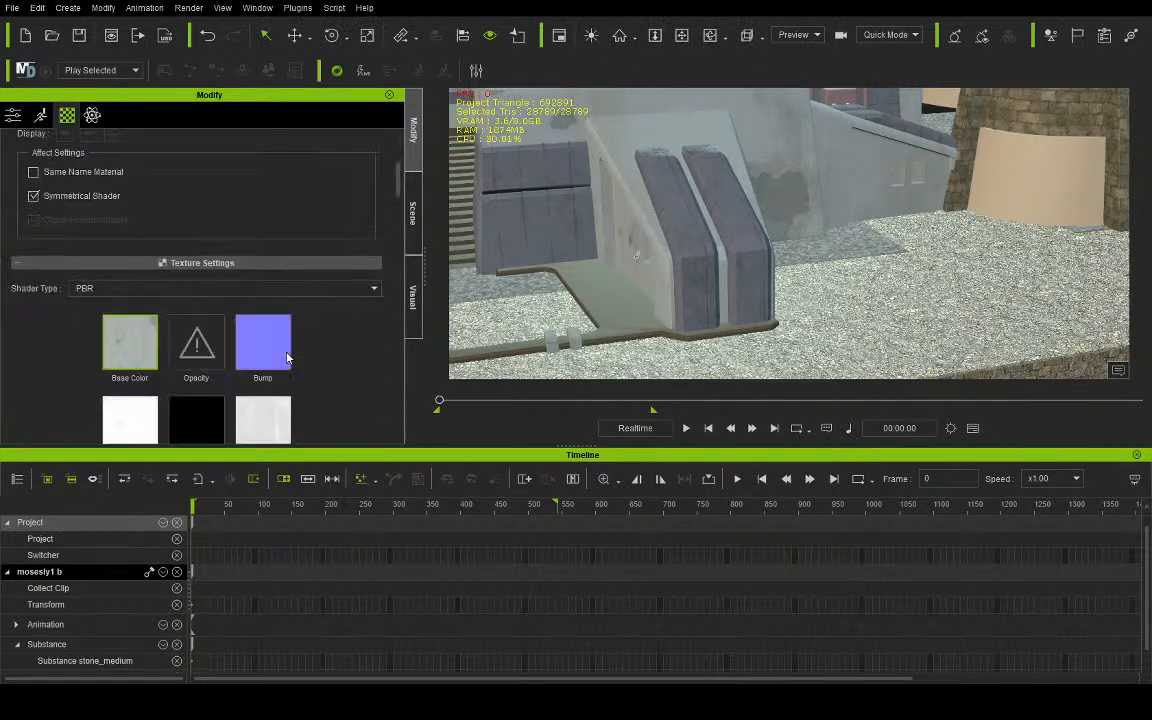
- Apply the building's stone_medium_bro material to the barrier in front of Aves and Lando
click(681, 35)
drag(598, 190, 968, 133)
scroll(853, 169, down, 6)
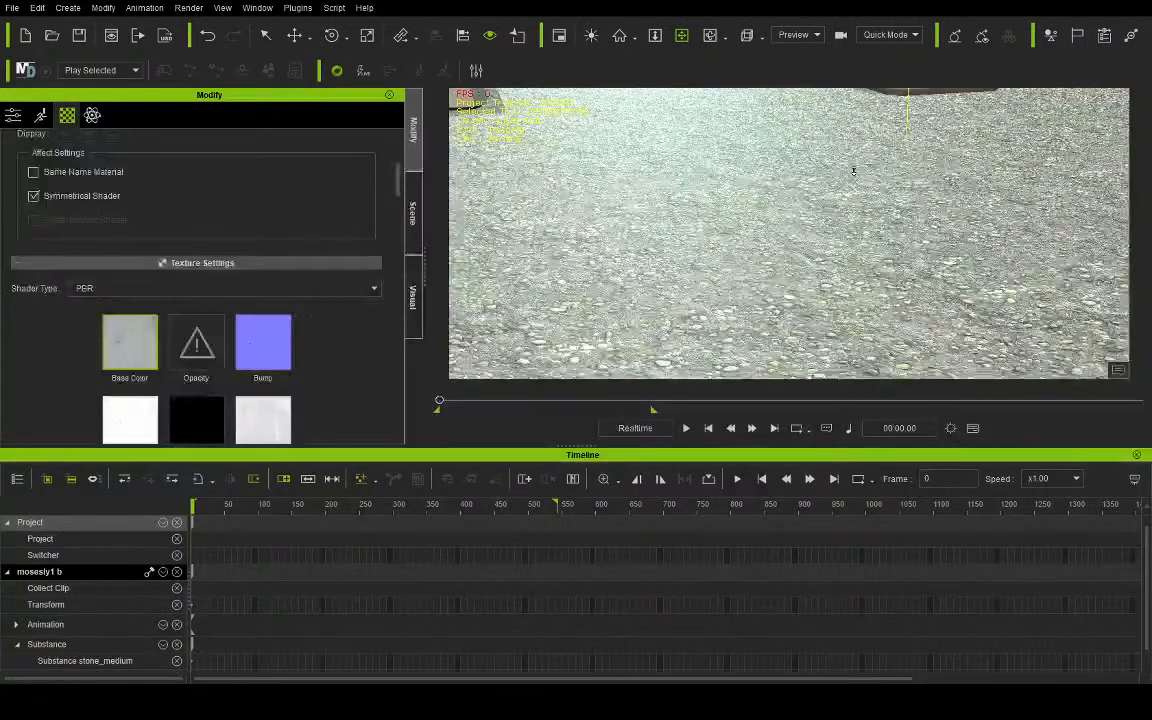
scroll(853, 169, down, 3)
drag(704, 244, 840, 200)
scroll(787, 186, up, 2)
scroll(276, 179, up, 3)
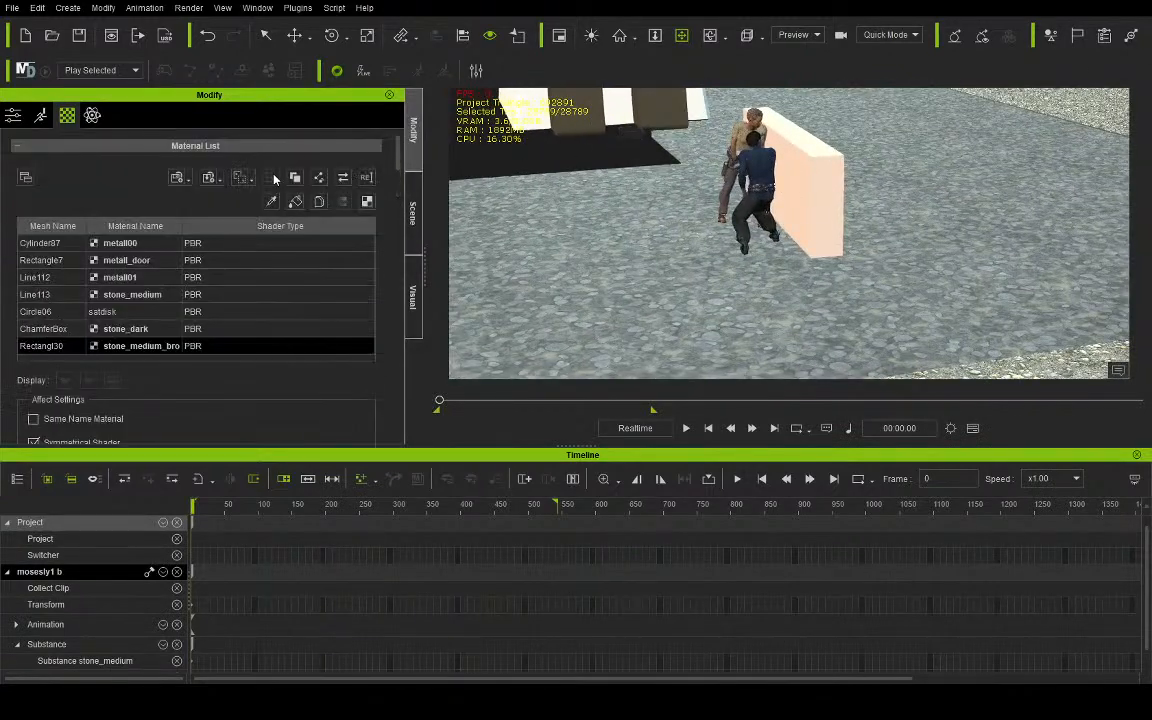
click(295, 203)
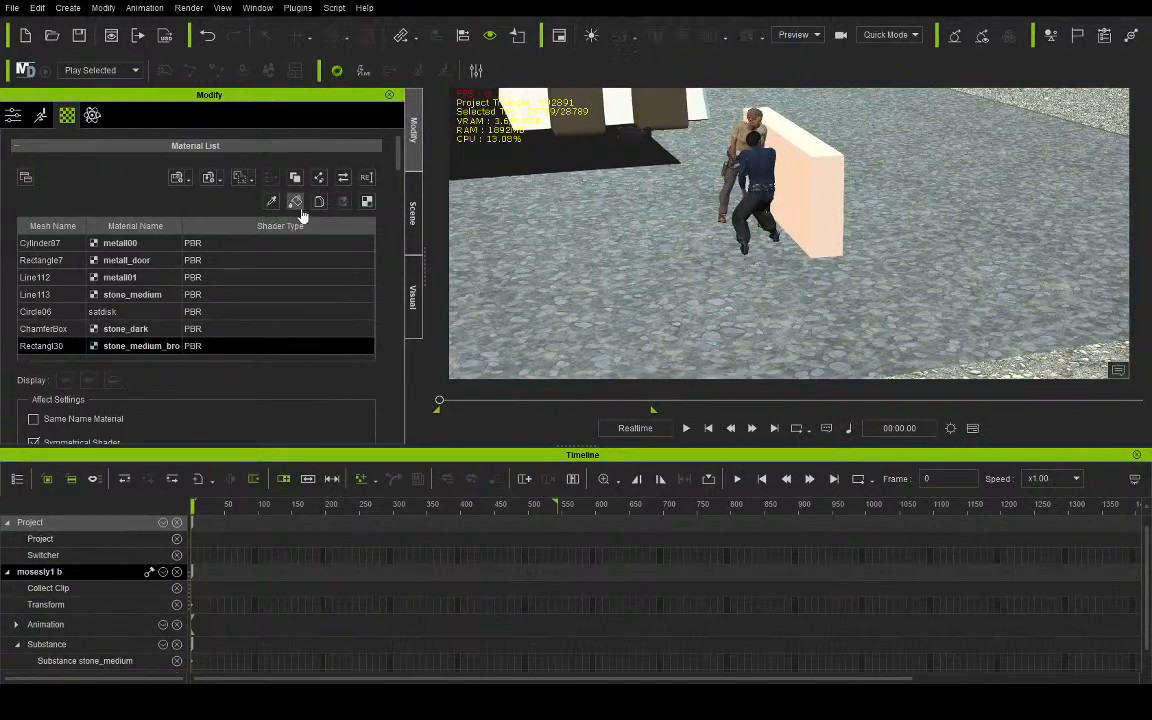
click(822, 185)
scroll(820, 187, up, 4)
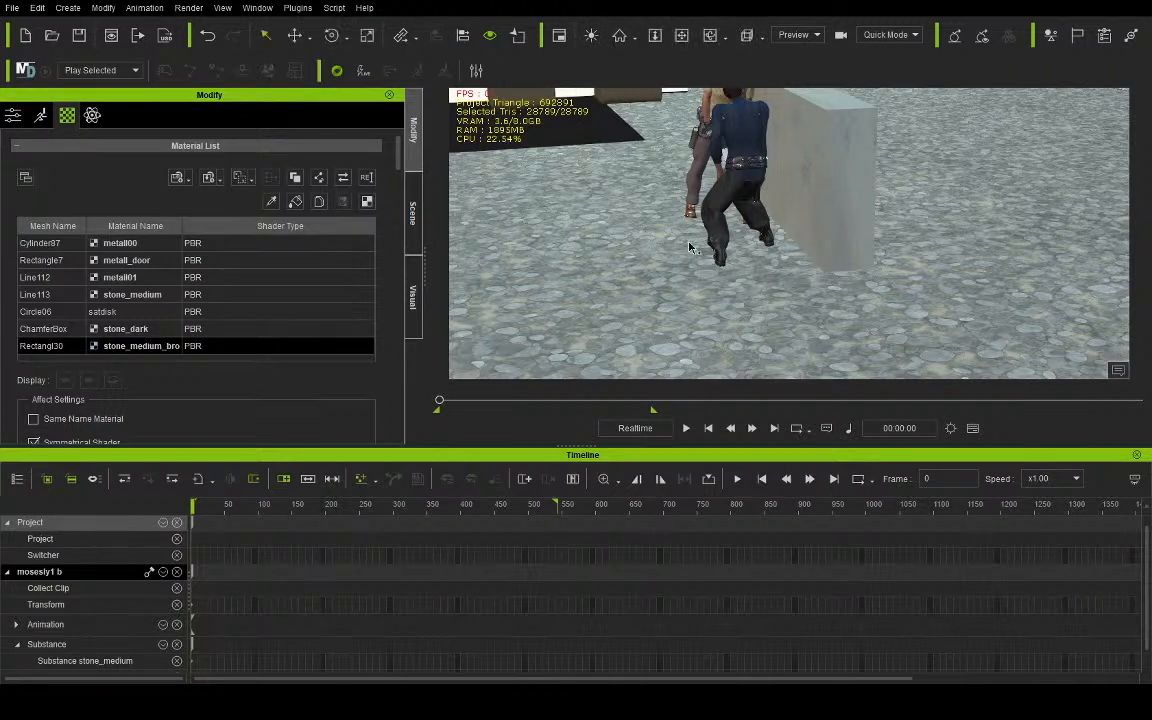
- Duplicate the stone barrier straight up so that a second wall section sits above the original
click(806, 194)
click(681, 36)
drag(767, 147, 755, 213)
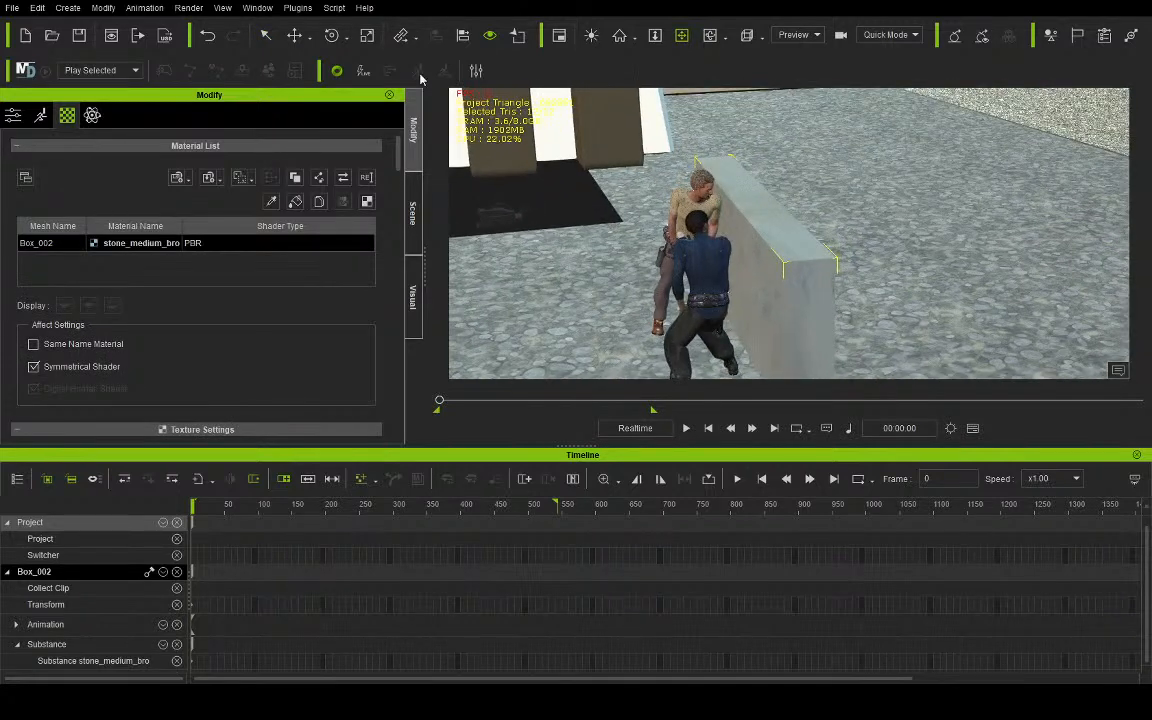
click(294, 35)
drag(753, 255, 784, 89)
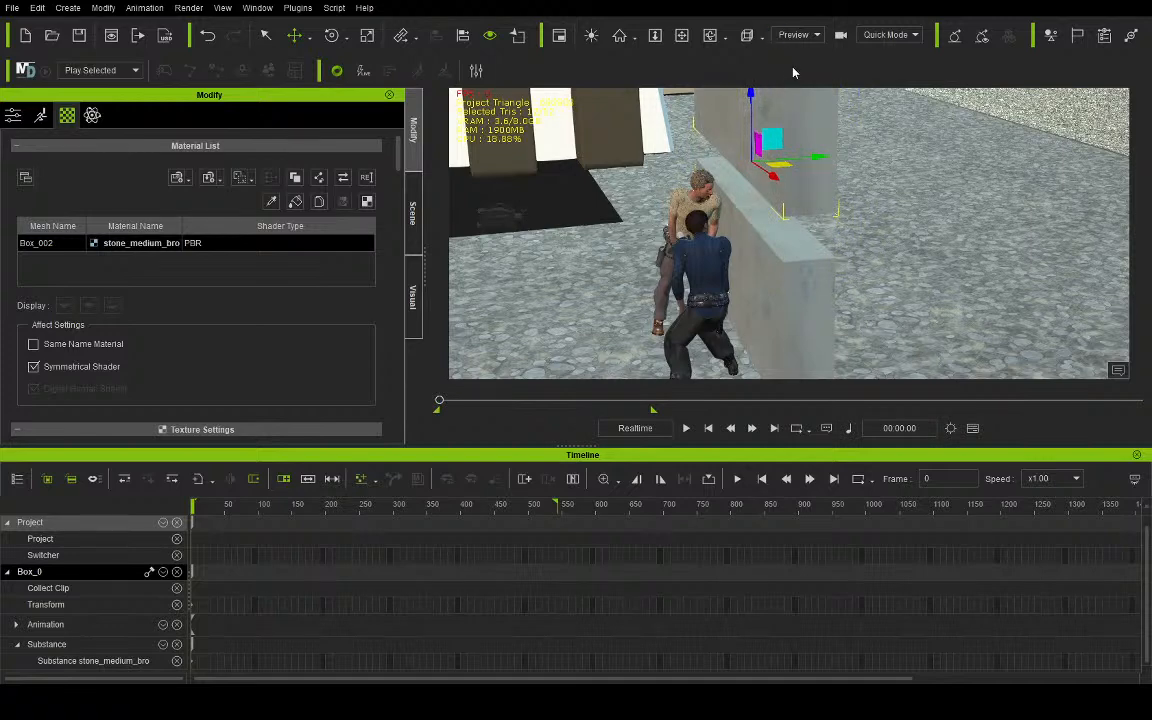
- Lower the upper wall section slightly in the camera view and play the animation to check the opening
click(793, 72)
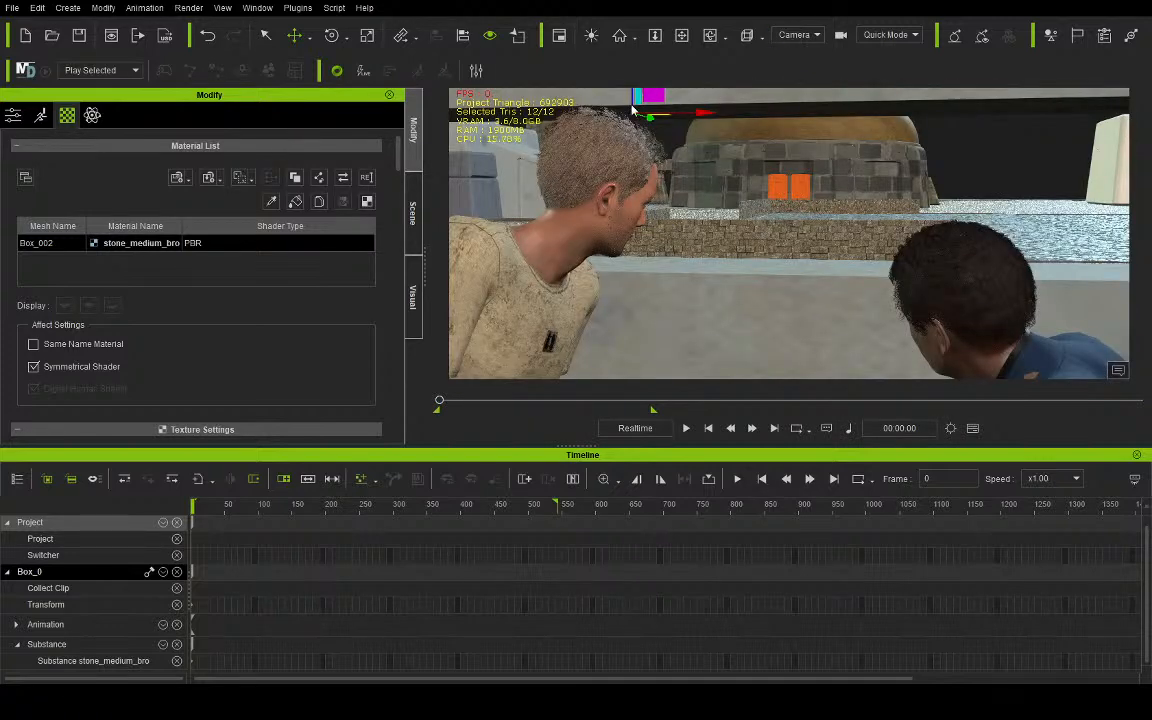
drag(633, 99, 633, 121)
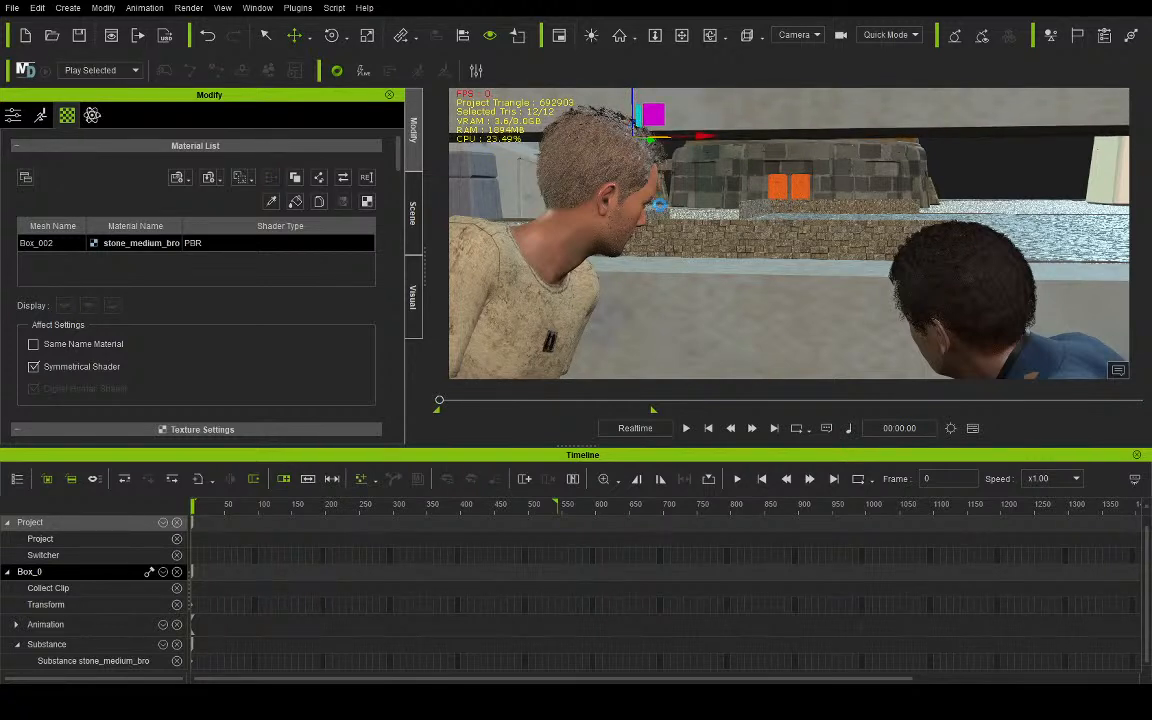
click(686, 428)
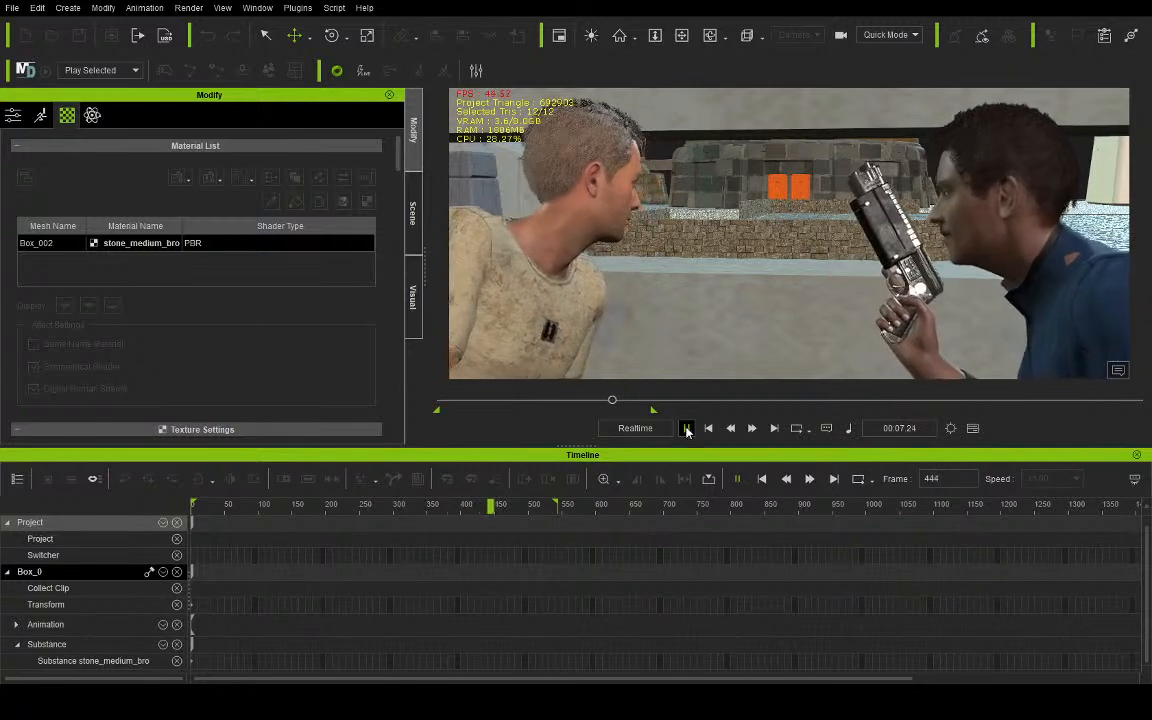
click(687, 428)
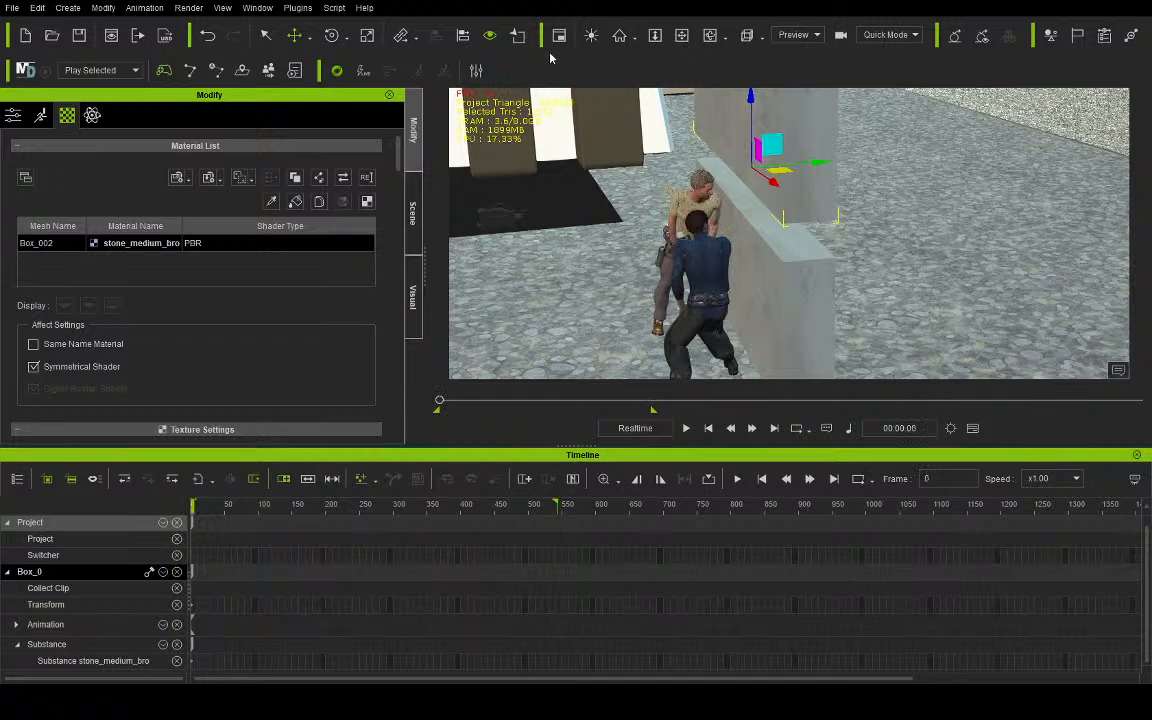
- Duplicate the upper wall section upward and rotate the copy around X into a roughly horizontal slab
click(682, 36)
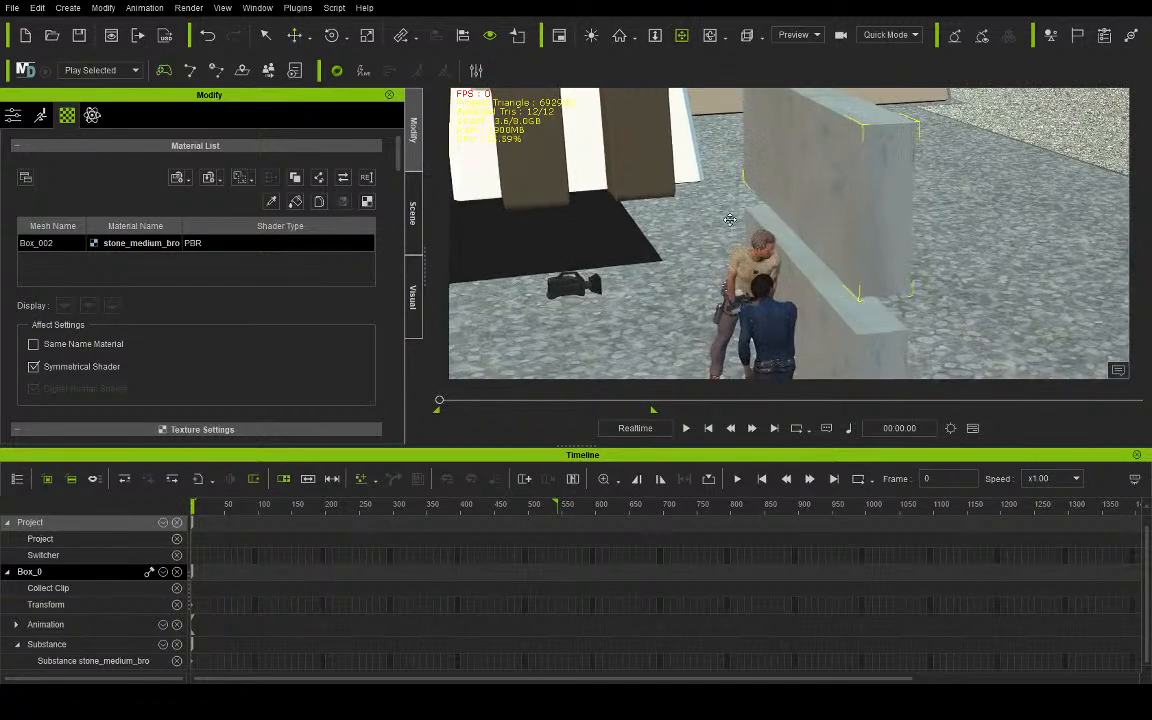
click(294, 35)
ctrl+drag(809, 145, 830, 71)
click(331, 35)
drag(782, 107, 717, 157)
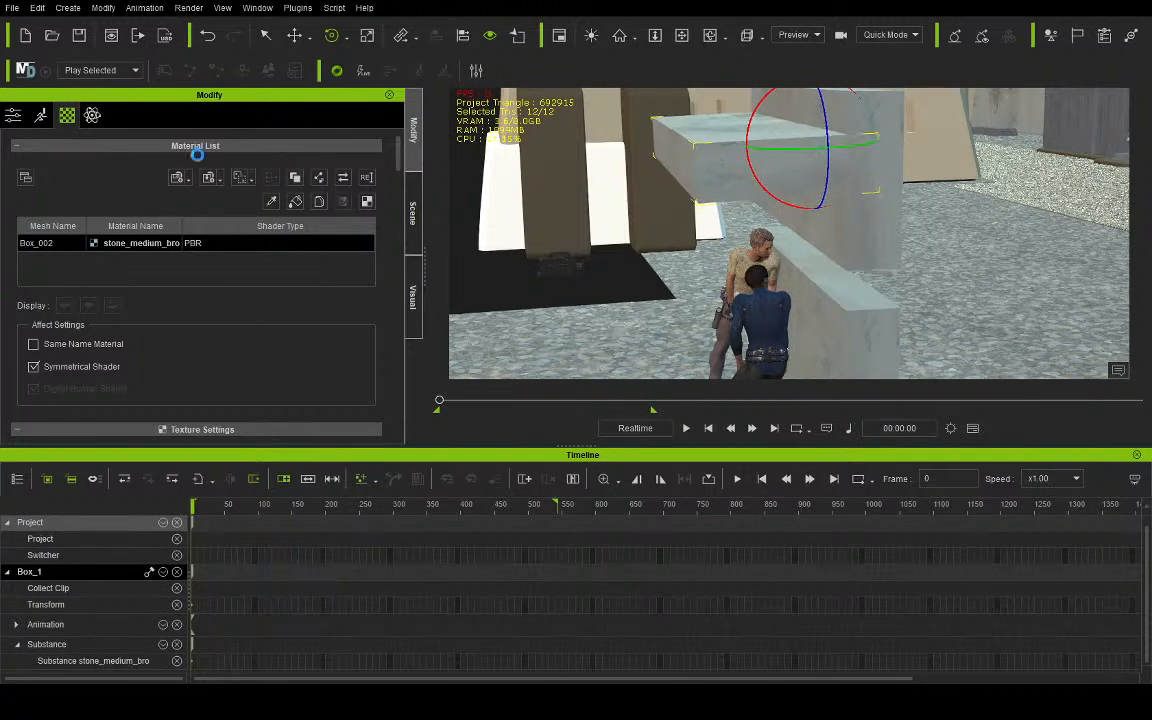
- Set the slab's X rotation to exactly 90 degrees in its transform settings
click(13, 116)
scroll(130, 247, up, 8)
scroll(134, 252, down, 5)
scroll(134, 252, up, 4)
scroll(134, 252, down, 9)
scroll(134, 257, up, 5)
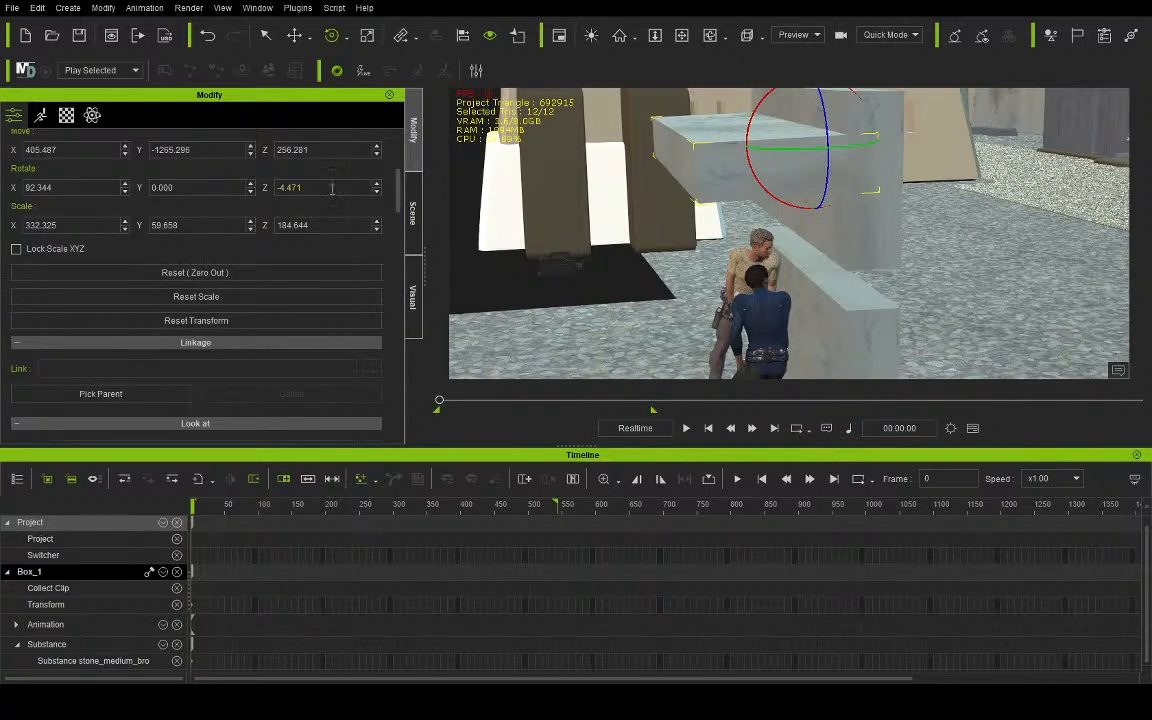
drag(317, 192, 206, 188)
drag(77, 187, 23, 187)
text(90)
key(Return)
- Shift the roof slab along Y to about -1275.8 and extend its Z scale to about 507.5 over both characters
click(294, 35)
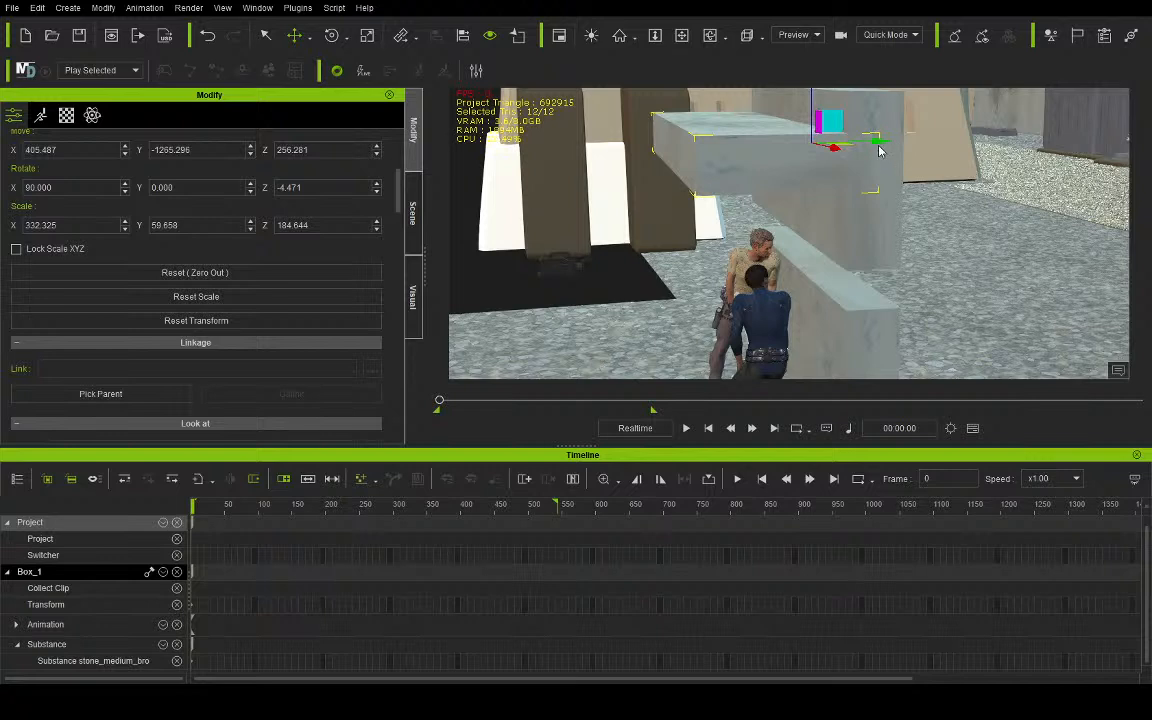
mouse_move(873, 145)
mouse_down()
mouse_move(808, 146)
mouse_move(864, 159)
mouse_up()
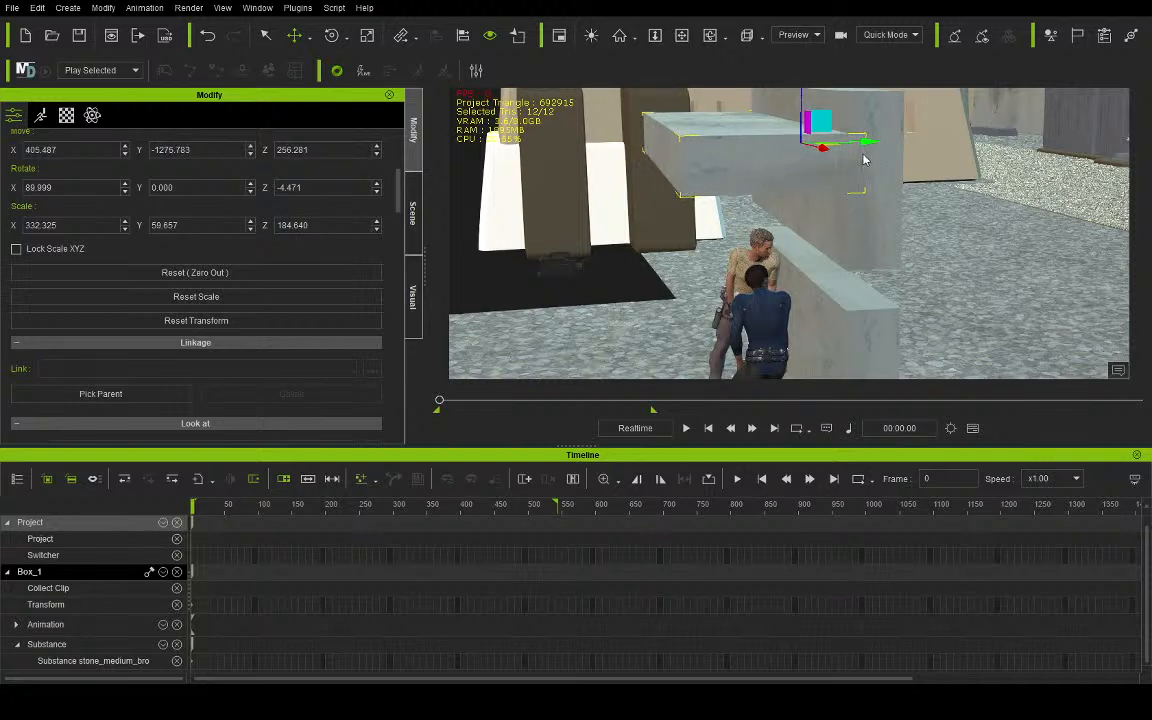
click(368, 36)
drag(726, 144, 585, 148)
click(683, 37)
right_drag(662, 119, 961, 173)
right_drag(1050, 96, 582, 158)
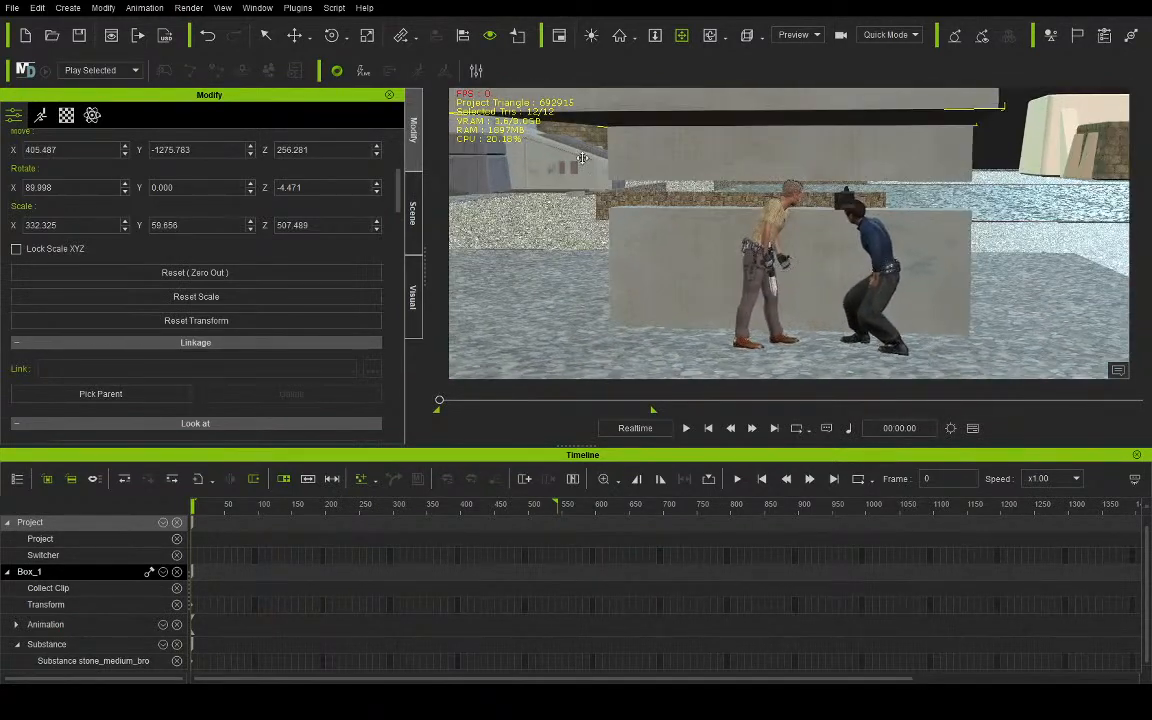
- Duplicate the roof slab down to about Z 103 and reshape the copy into a side wall scaled about 34.1 in X and 384.3 in Y
click(294, 35)
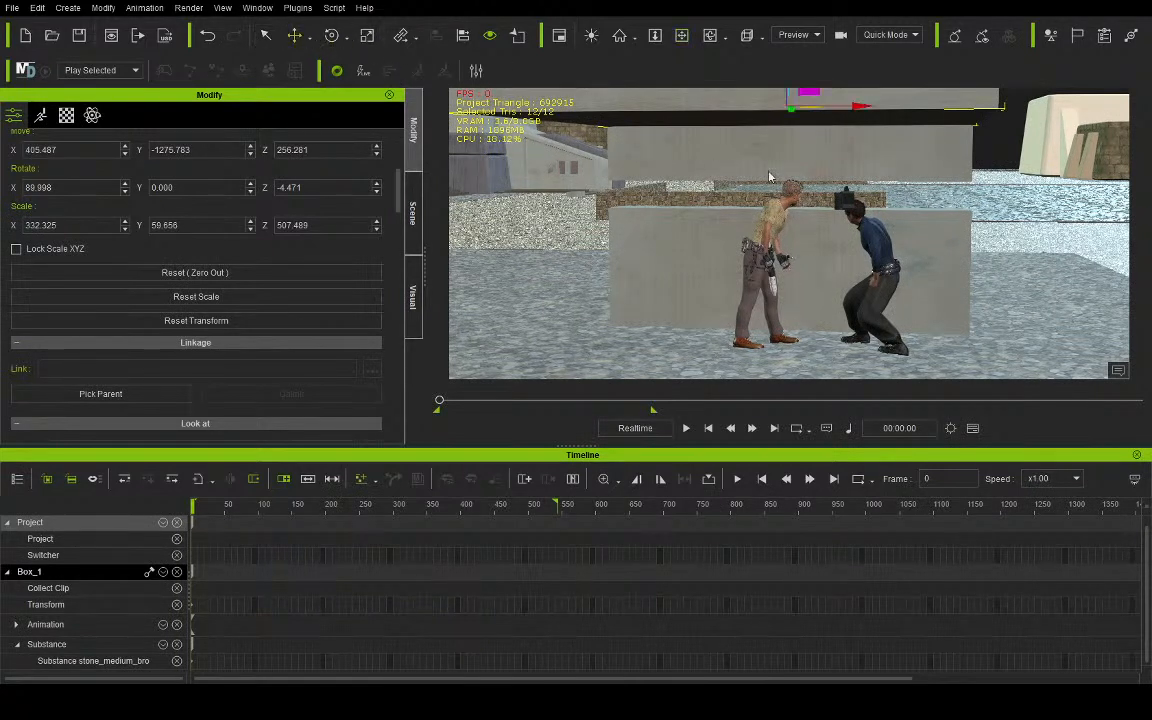
shift+drag(787, 97, 644, 207)
click(367, 35)
drag(860, 249, 560, 226)
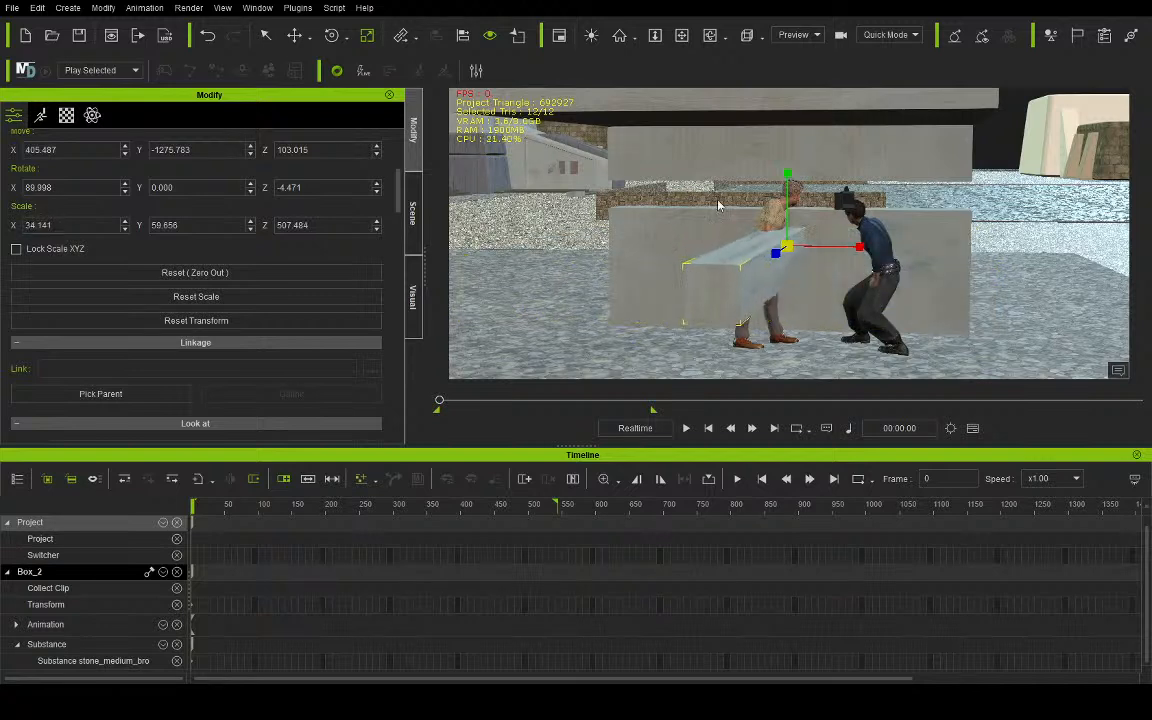
drag(787, 174, 790, 120)
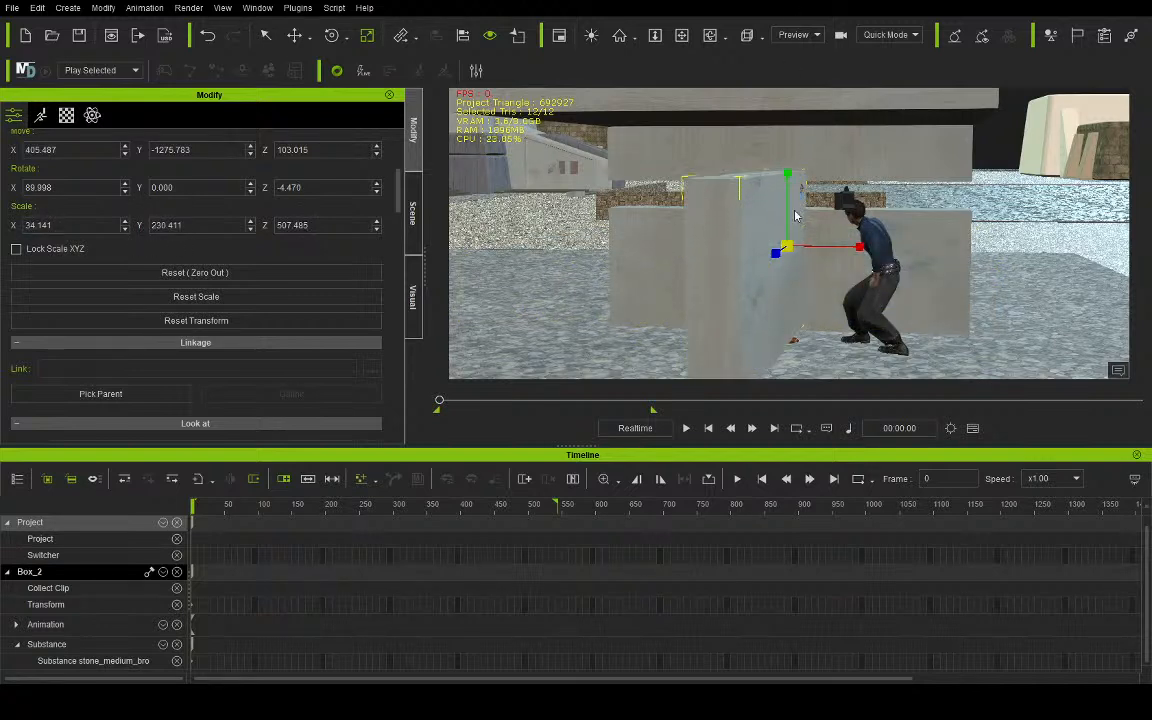
drag(787, 176, 713, 93)
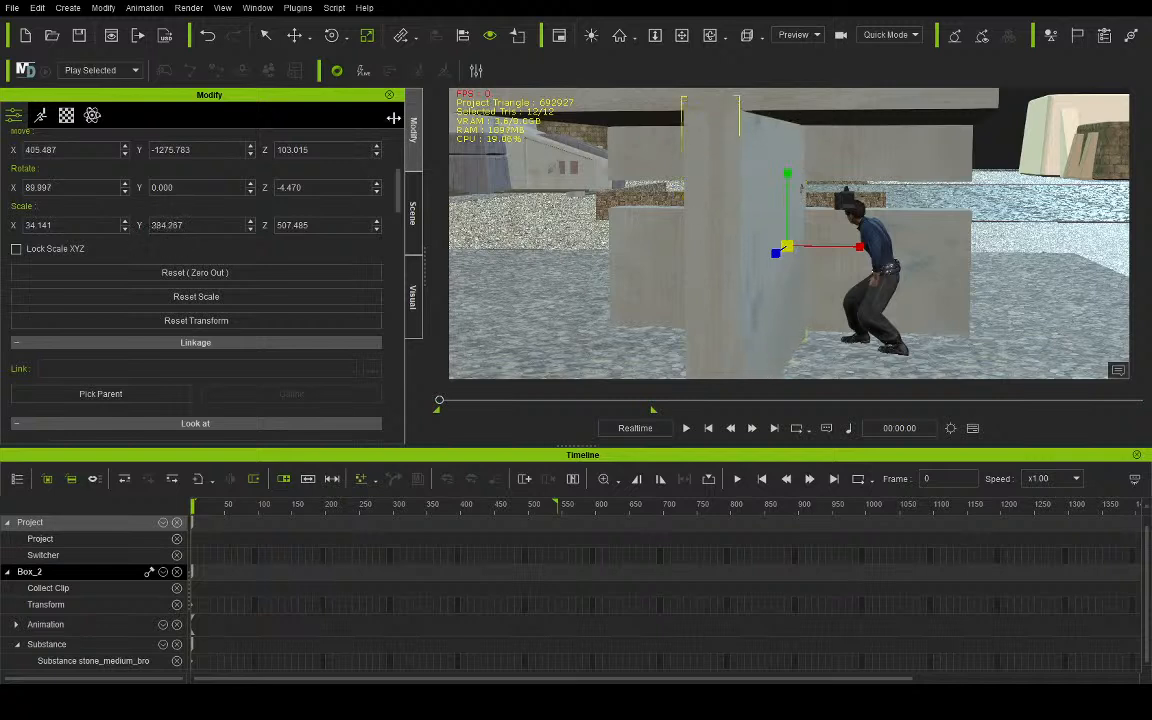
- Move the side wall beside Aves to about X 204.5 and align it with the front wall at about Y -1262.9
click(295, 35)
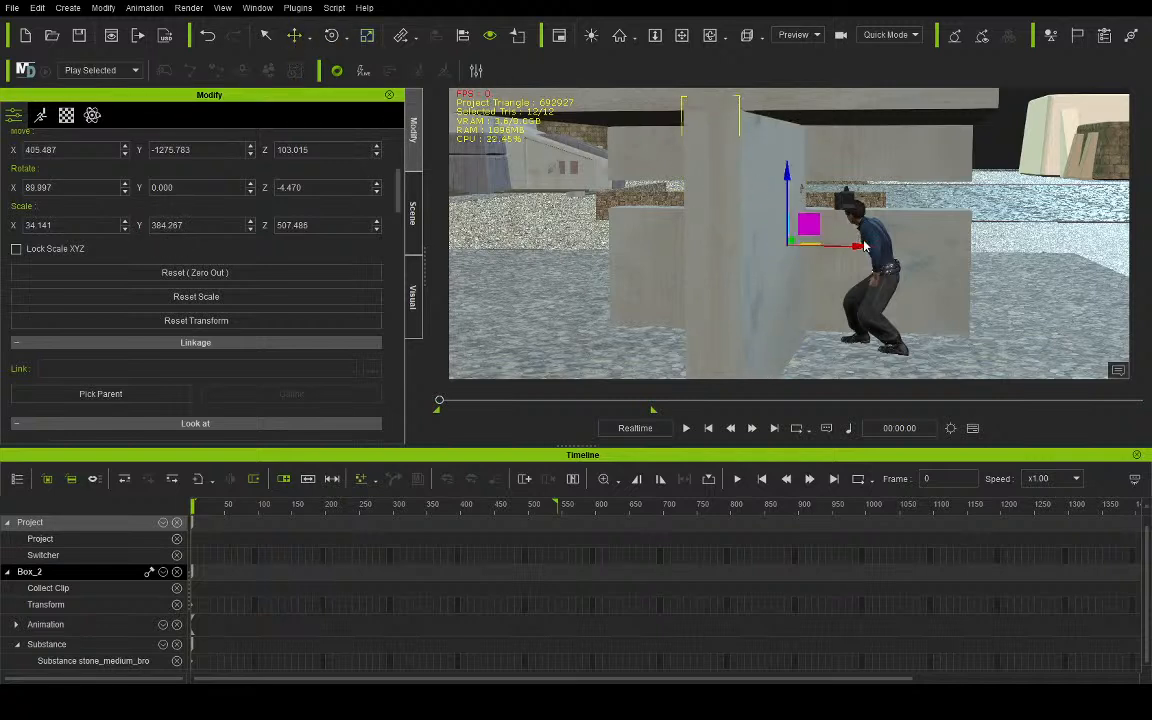
drag(866, 249, 683, 241)
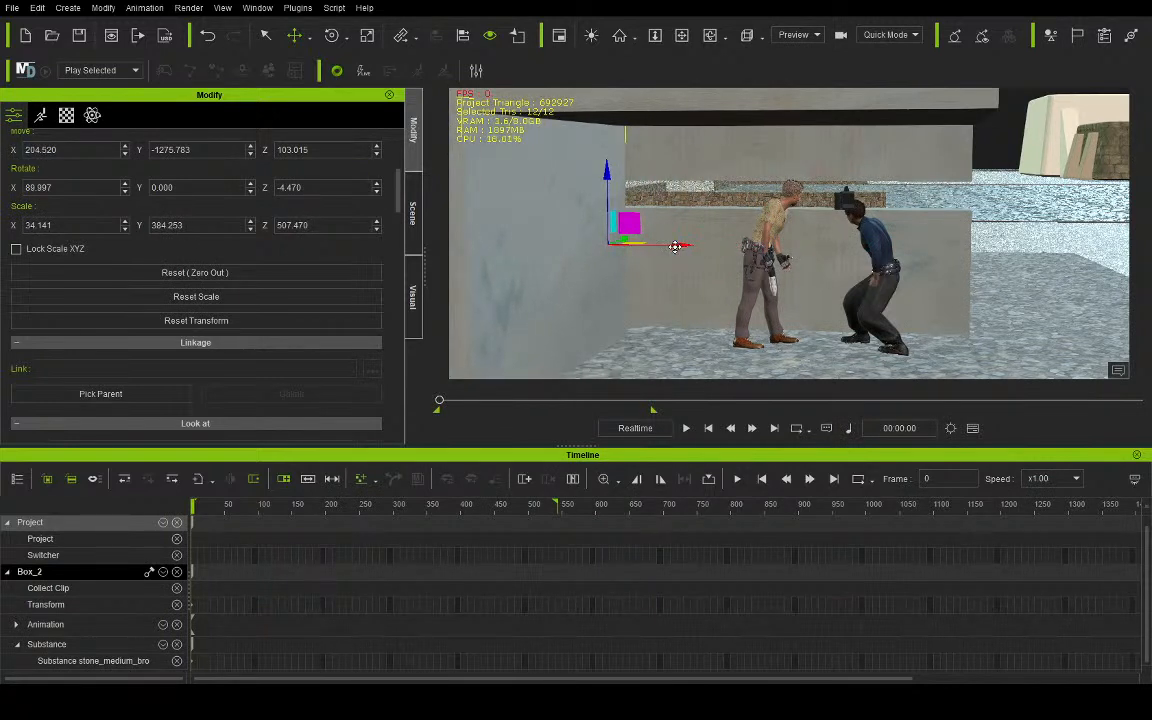
click(709, 35)
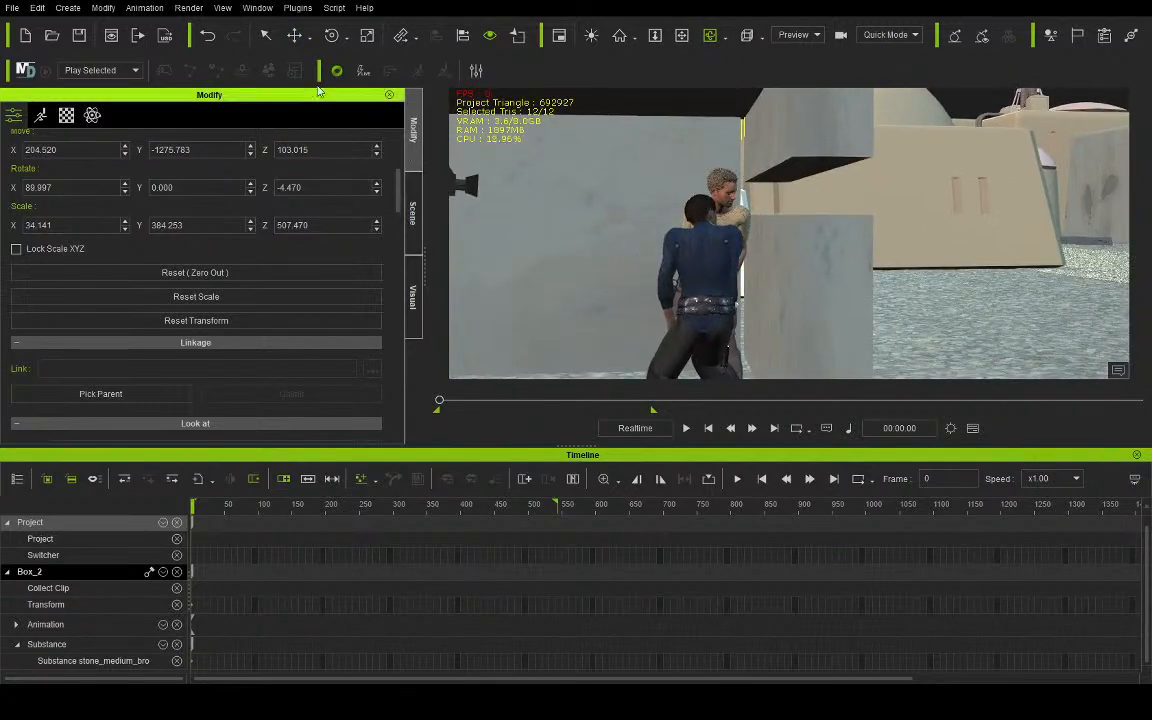
click(296, 40)
drag(818, 256, 826, 268)
- Duplicate the side wall along X to about 613.7 to close the opposite side of the bunker
click(682, 38)
drag(752, 128, 711, 165)
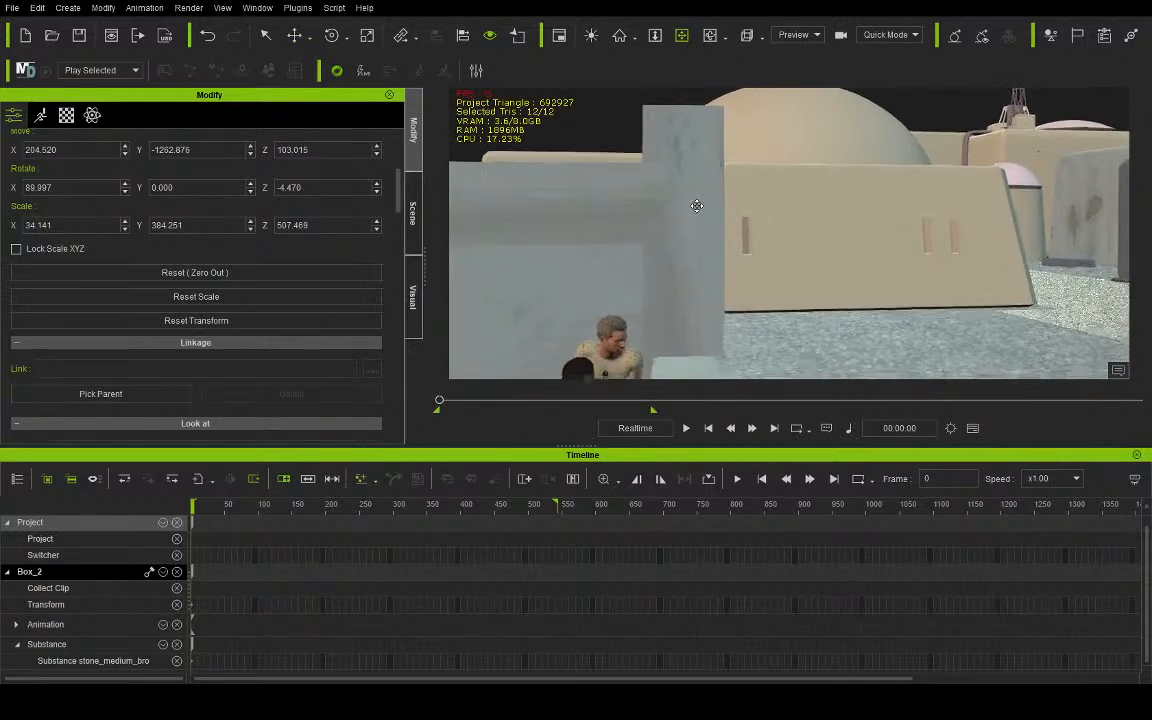
right_drag(601, 201, 757, 203)
drag(697, 258, 720, 245)
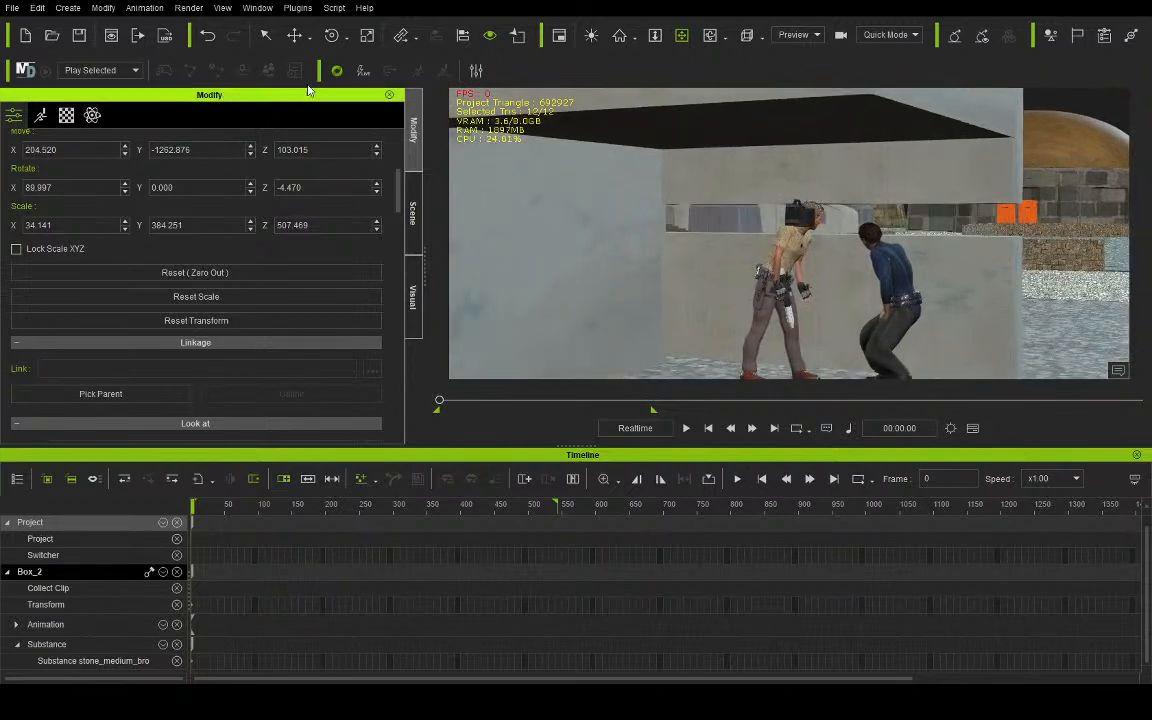
click(296, 40)
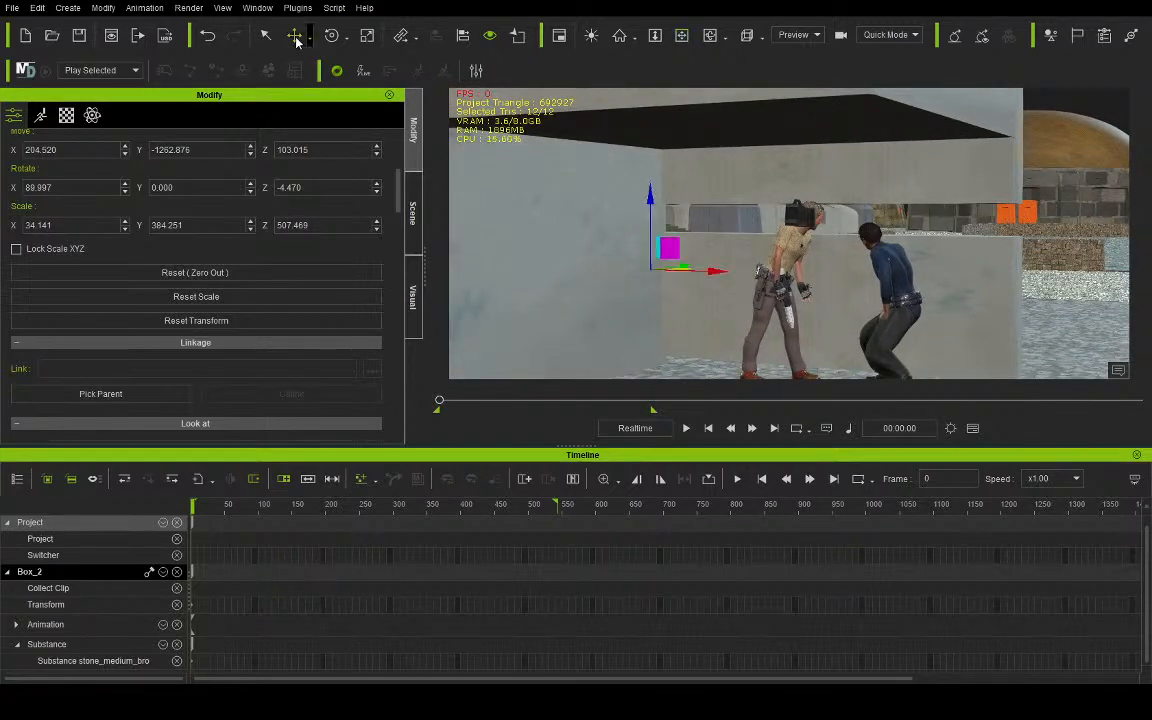
drag(717, 272, 1121, 343)
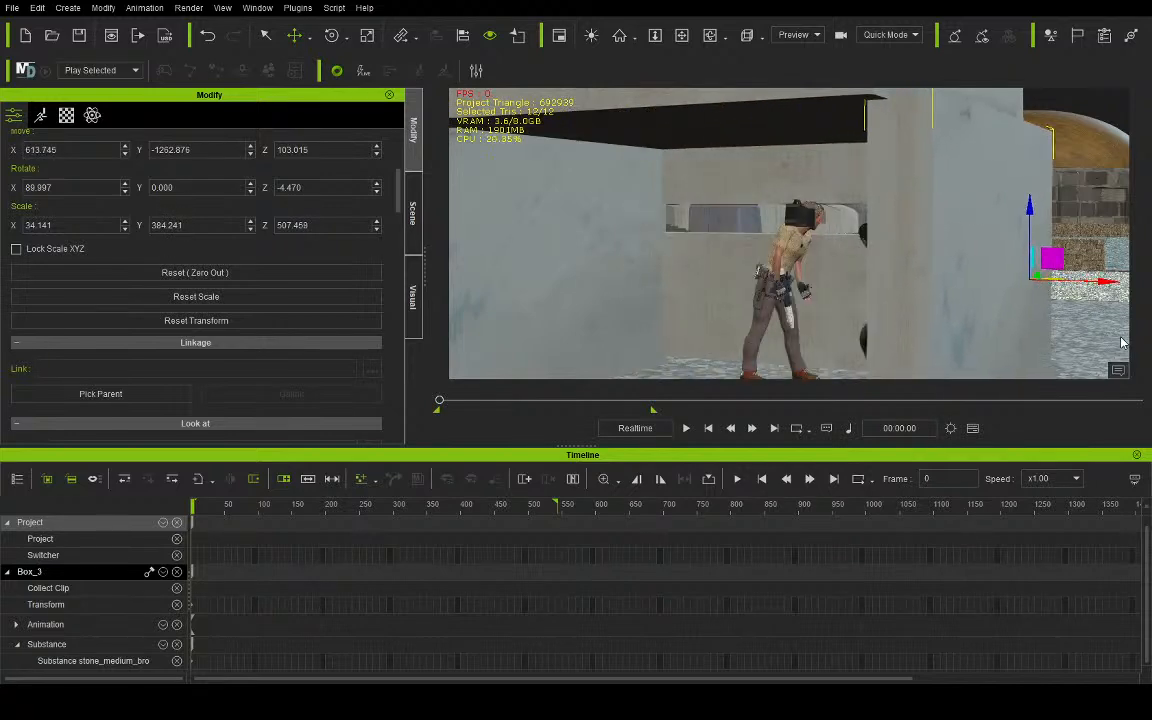
- Select the original lower stone barrier in front of the two characters
click(680, 42)
drag(698, 168, 751, 195)
right_drag(751, 195, 710, 255)
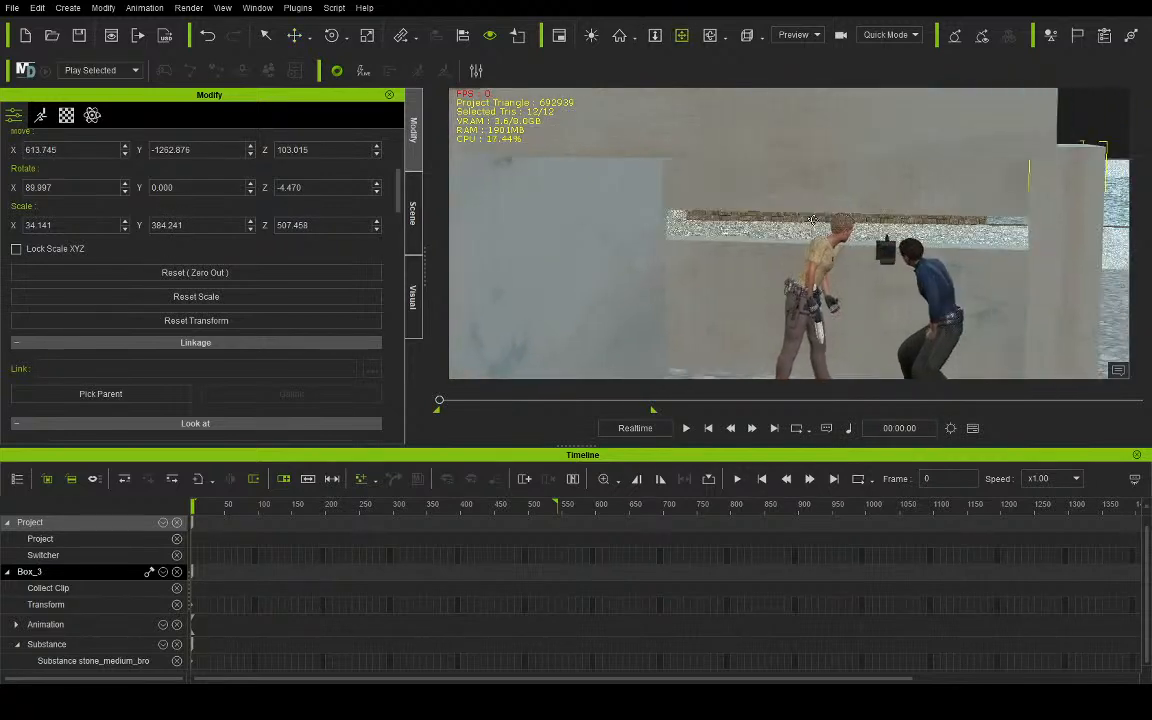
drag(710, 255, 738, 162)
right_drag(738, 162, 772, 226)
click(265, 35)
click(745, 246)
click(745, 246)
- Try lowering the original stone barrier to about Z -0.5, and undo the move
click(294, 35)
drag(849, 204, 855, 211)
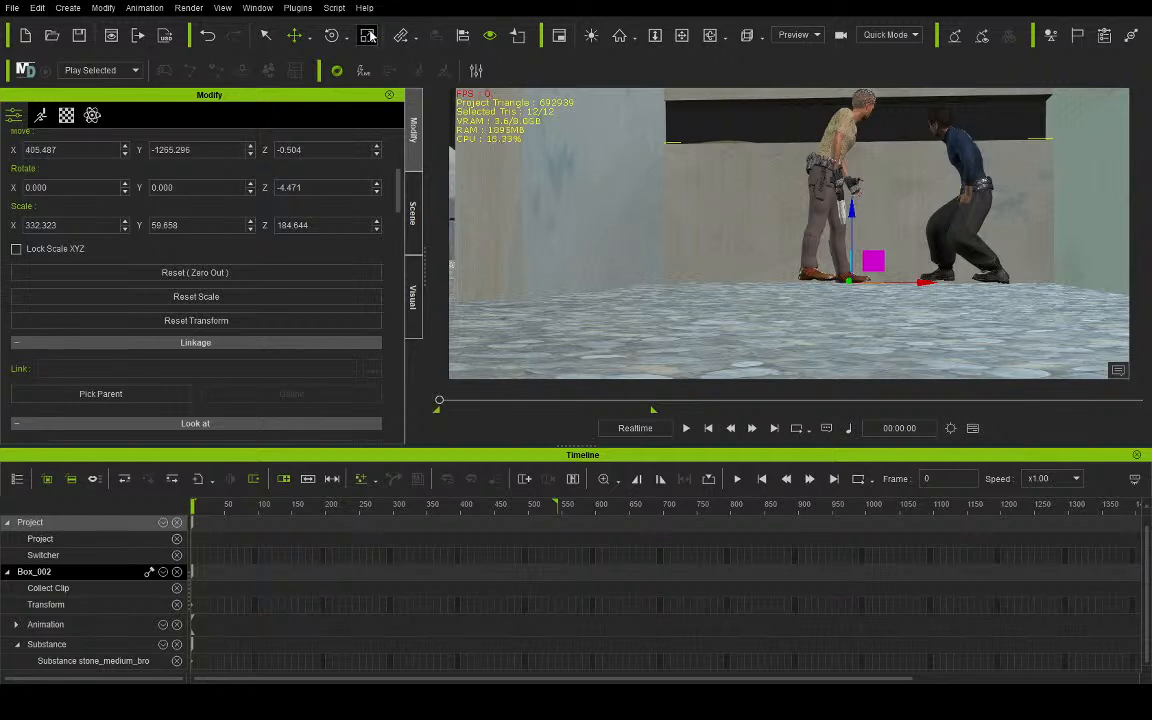
key(ctrl+z)
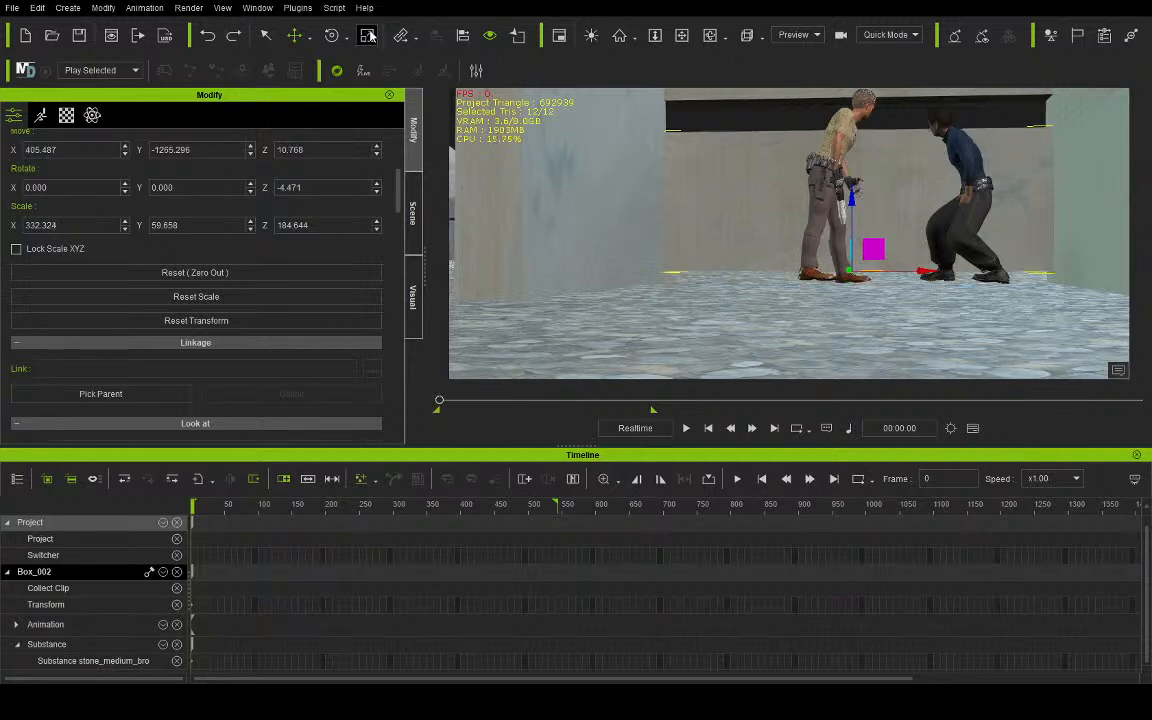
- Duplicate the lower barrier behind the characters as a rear wall at about X 384.8, Y -1637.4 and Z -4.5
click(677, 40)
right_drag(761, 213, 701, 248)
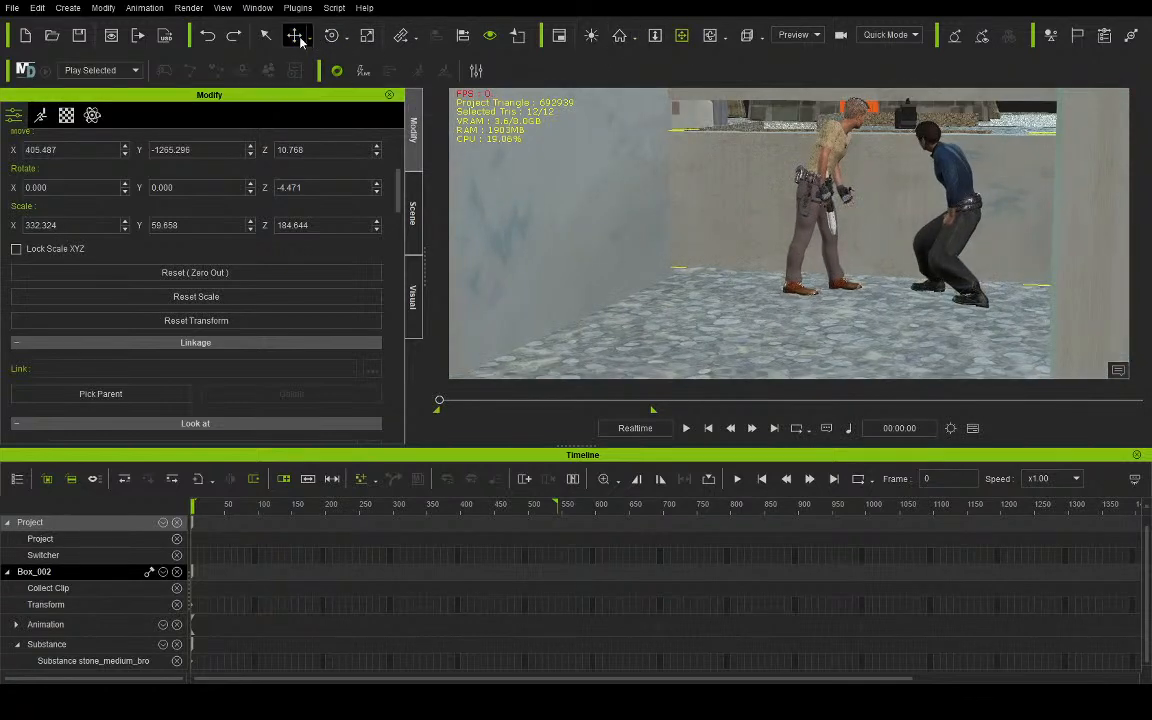
click(294, 35)
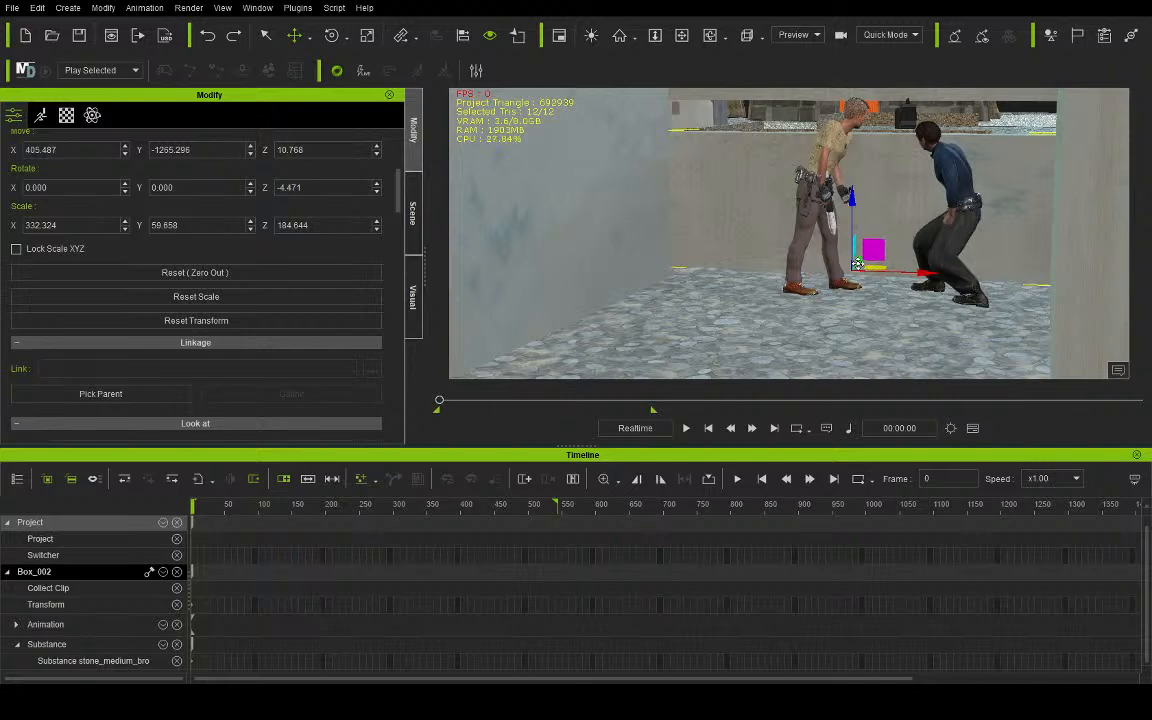
ctrl+drag(825, 302, 794, 338)
scroll(782, 241, down, 5)
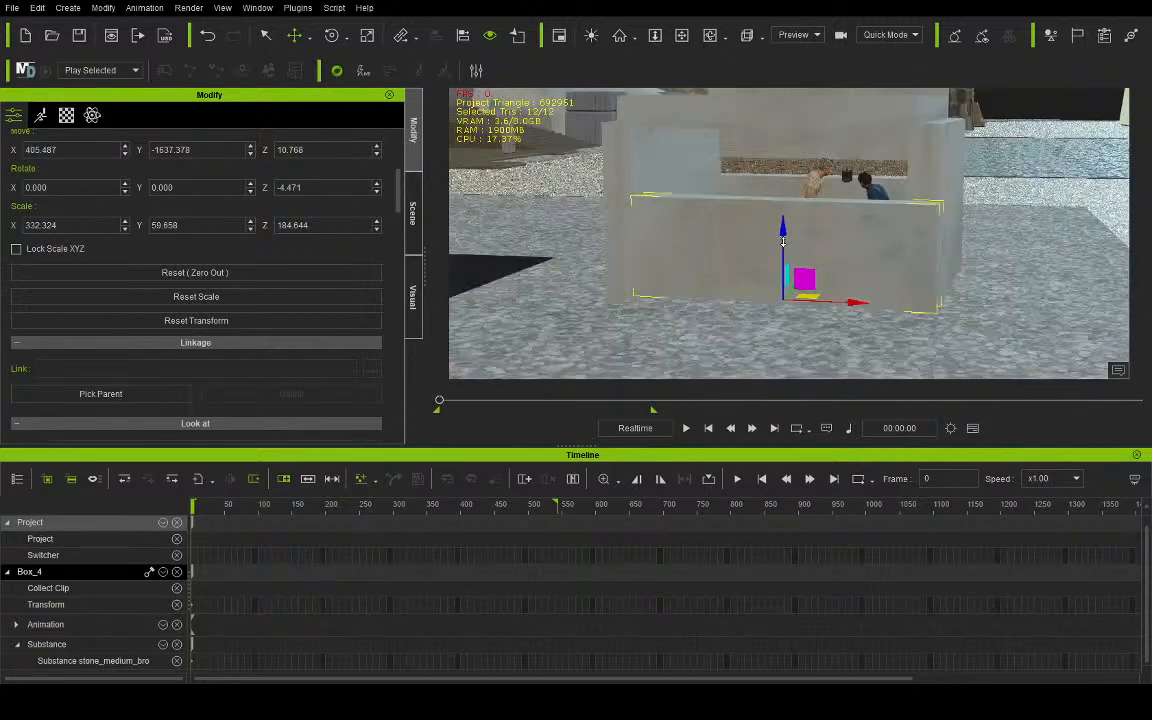
drag(784, 227, 783, 240)
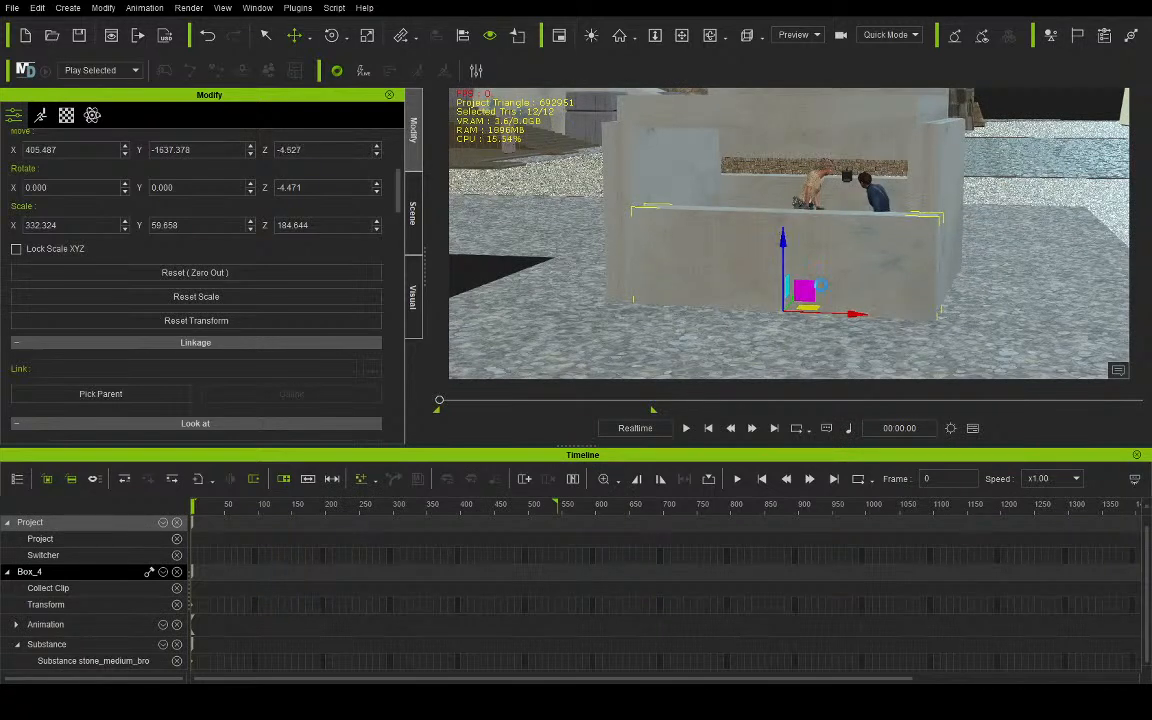
drag(849, 315, 834, 315)
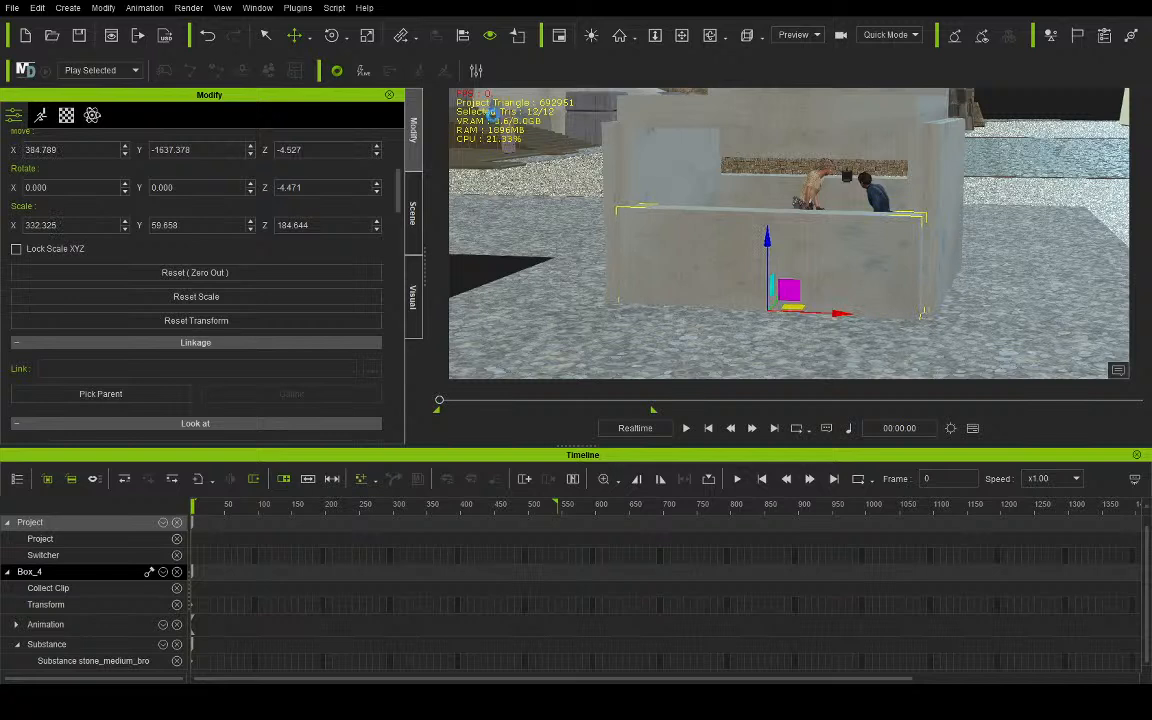
- Stretch the rear wall's Z scale to about 360.2 and inspect the bunker from outside and in the camera view
click(367, 36)
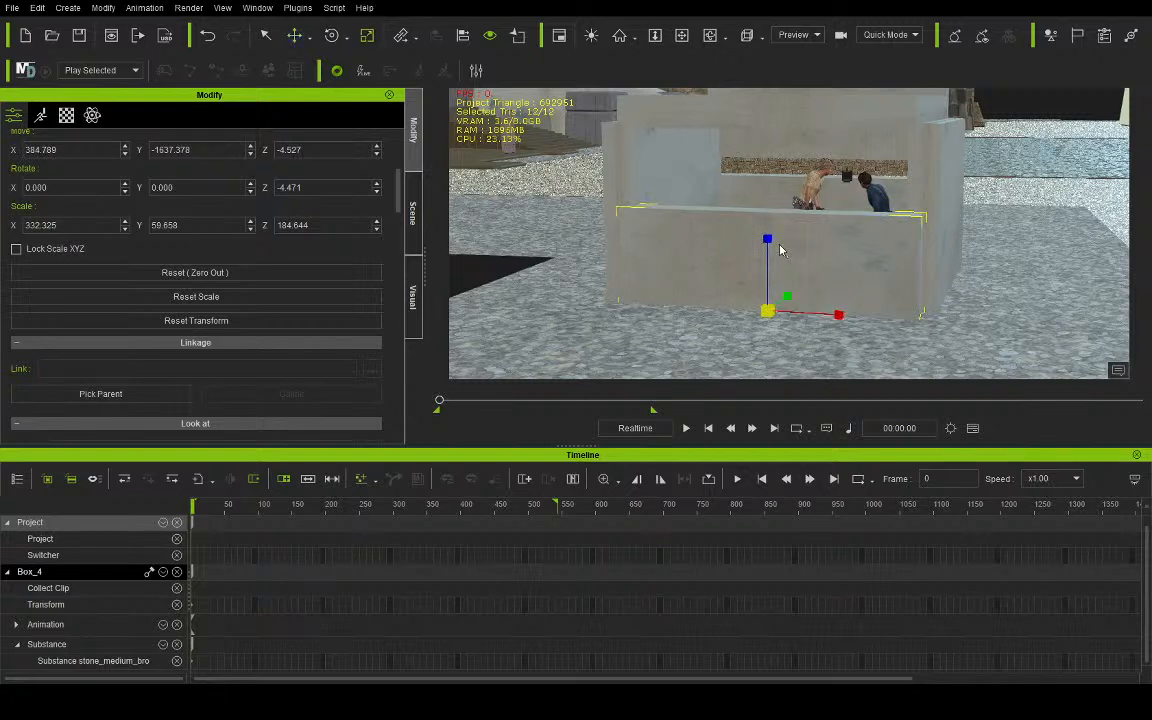
drag(769, 238, 766, 149)
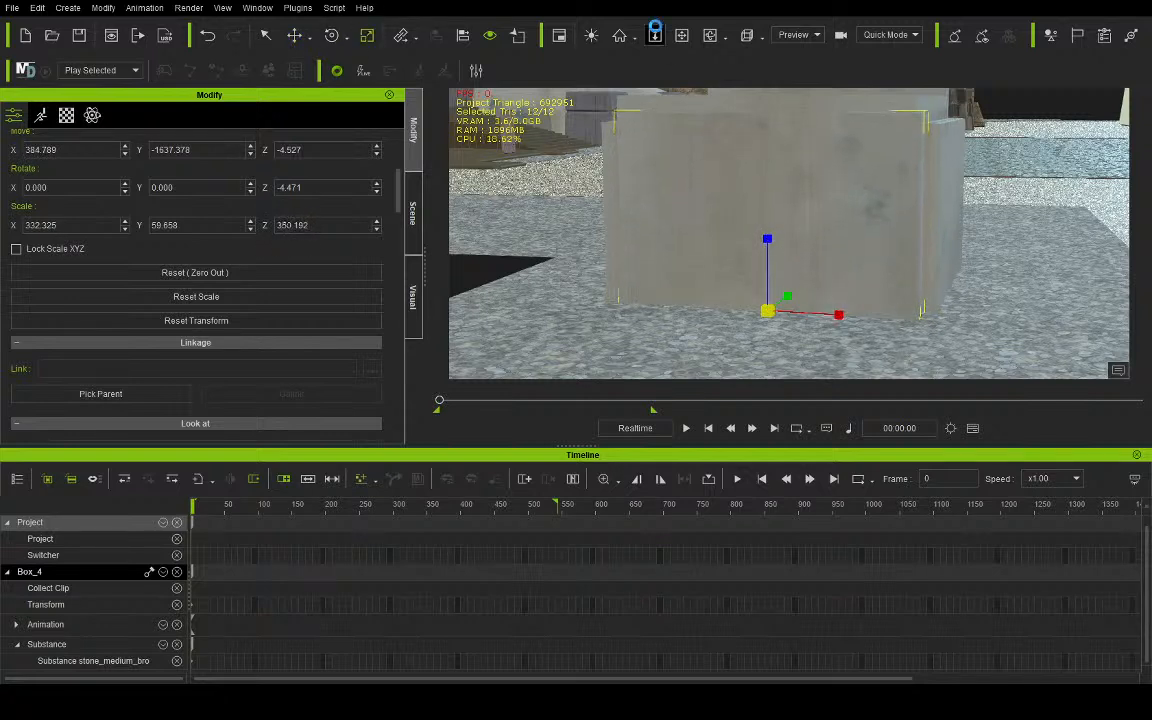
click(710, 36)
drag(975, 207, 789, 194)
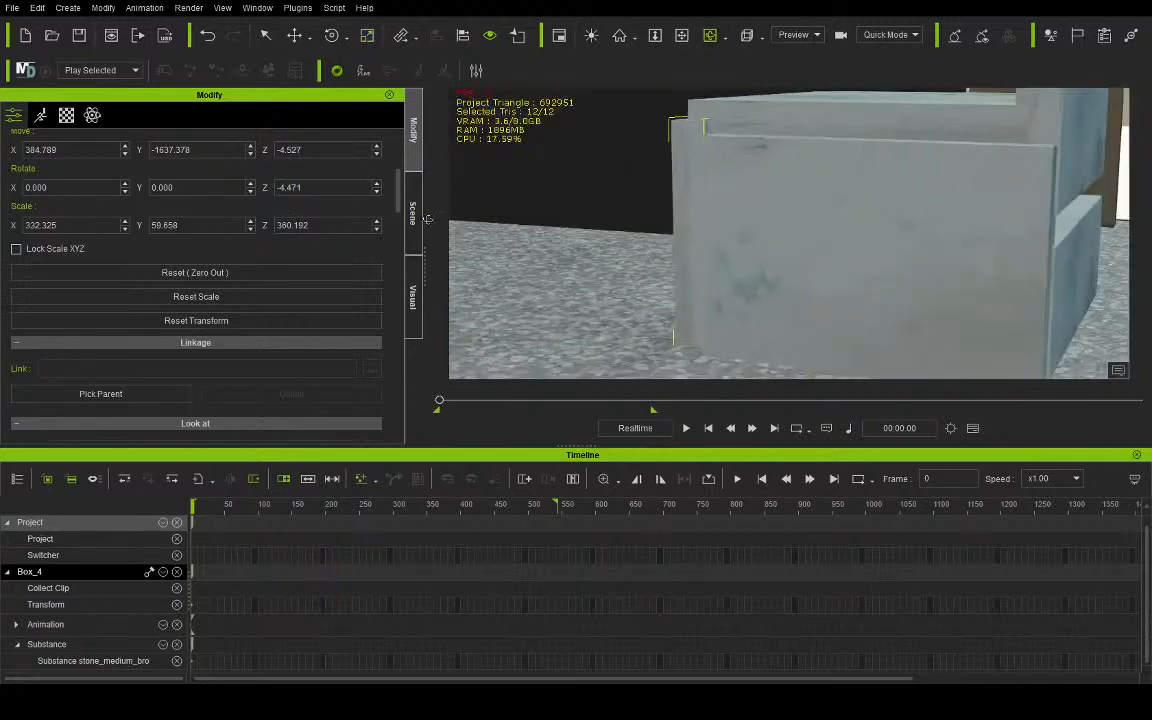
drag(875, 186, 707, 151)
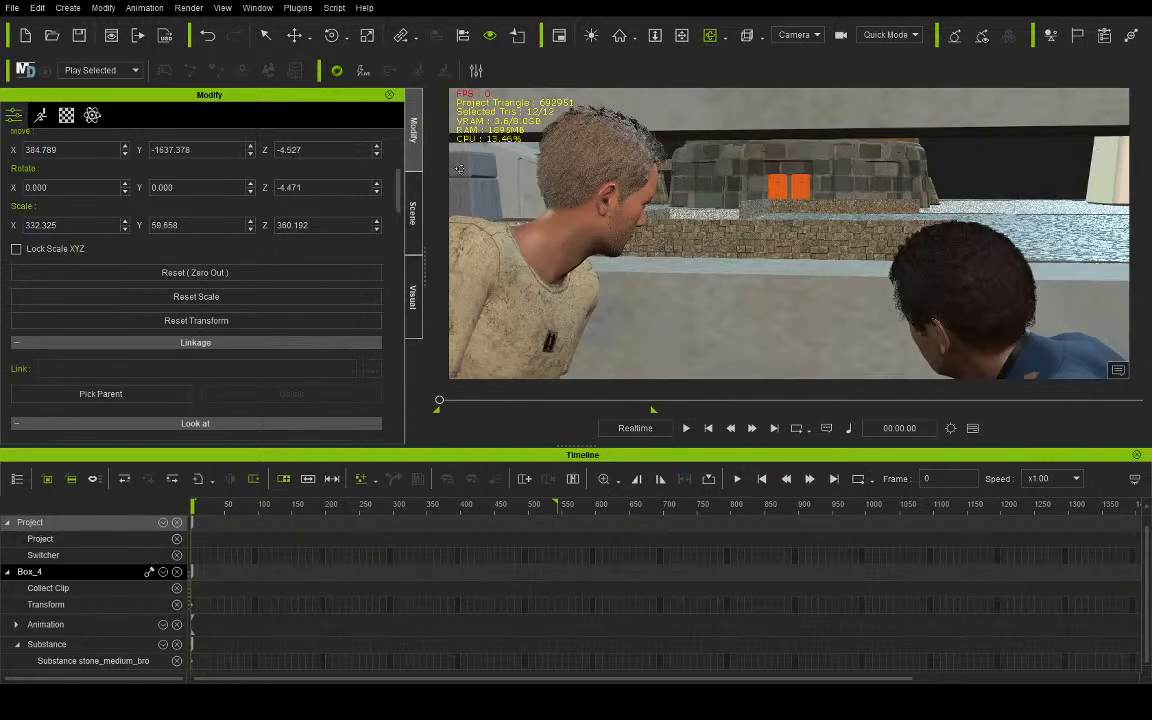
- Select Aves in the scene list and open his motion layer for editing
click(413, 212)
scroll(86, 220, up, 10)
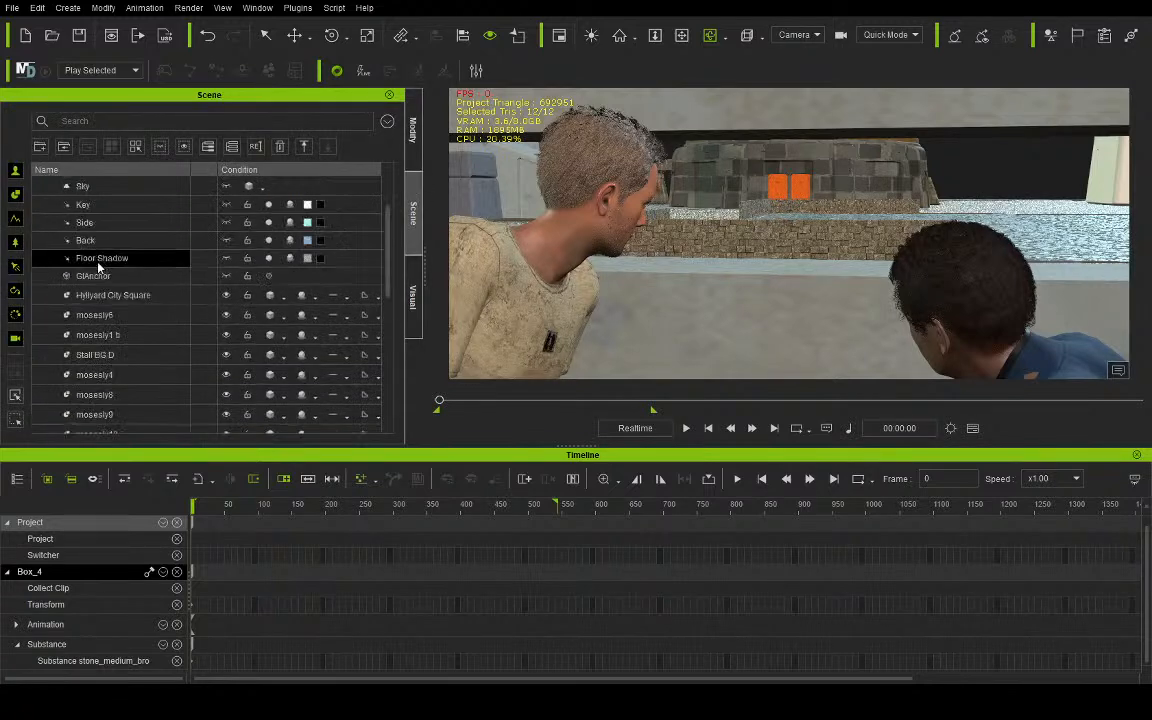
click(98, 241)
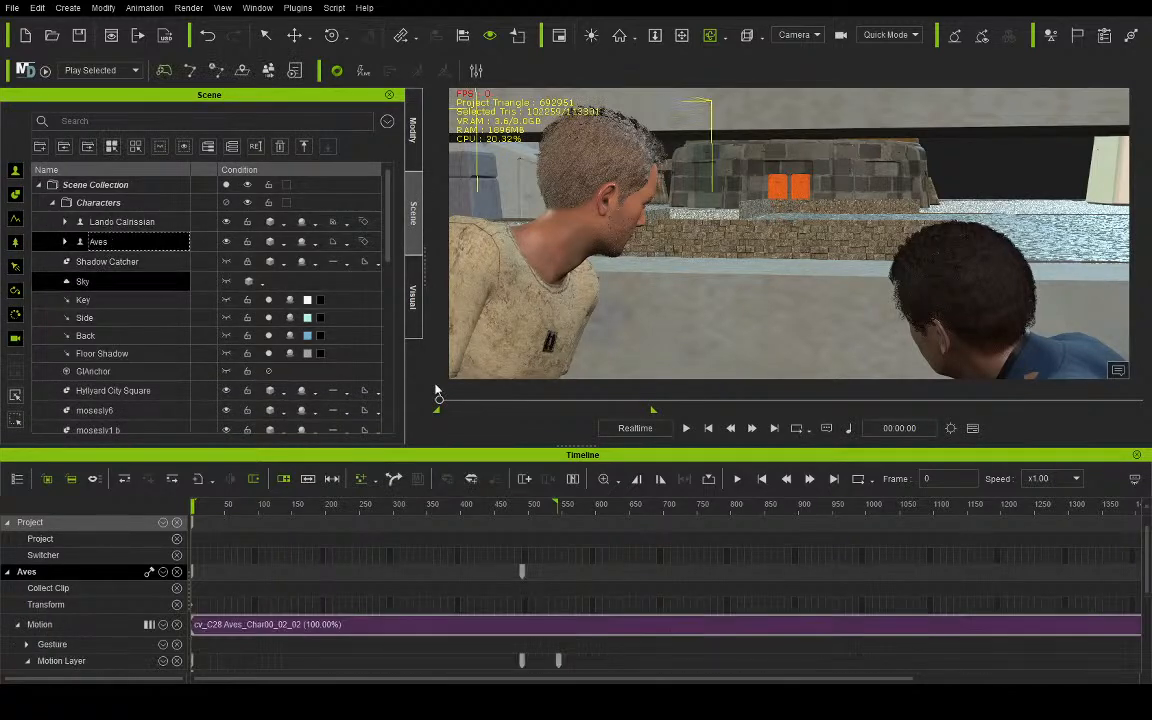
drag(449, 402, 411, 425)
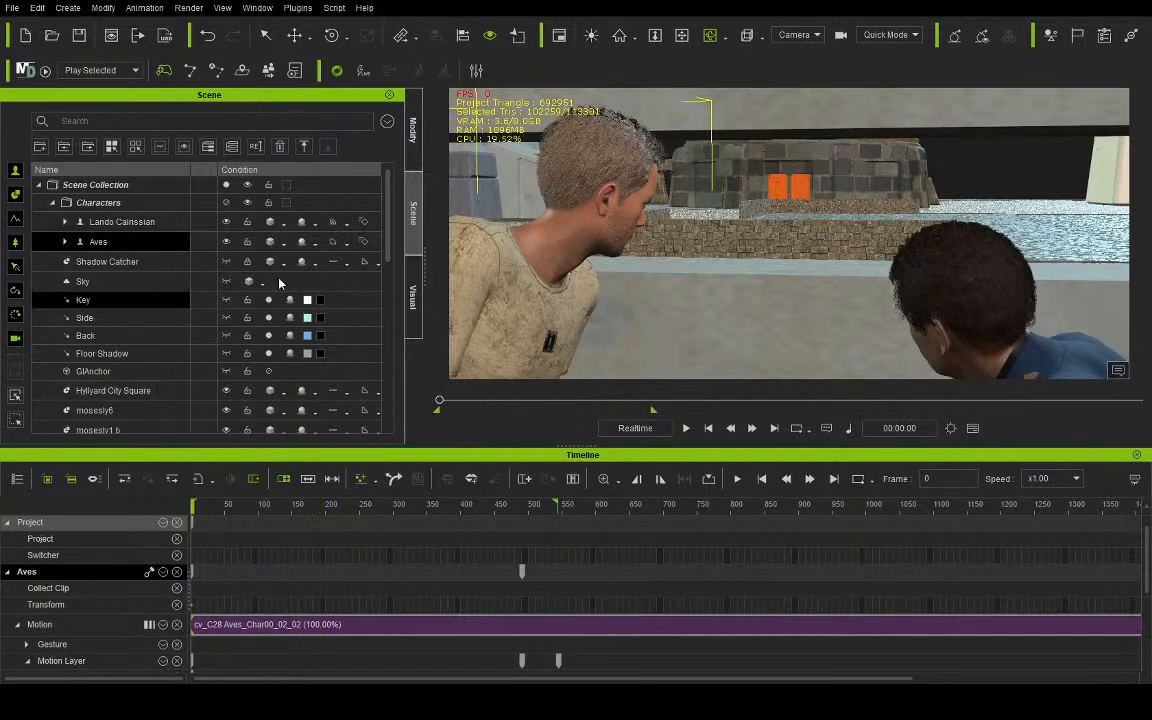
click(414, 128)
click(40, 116)
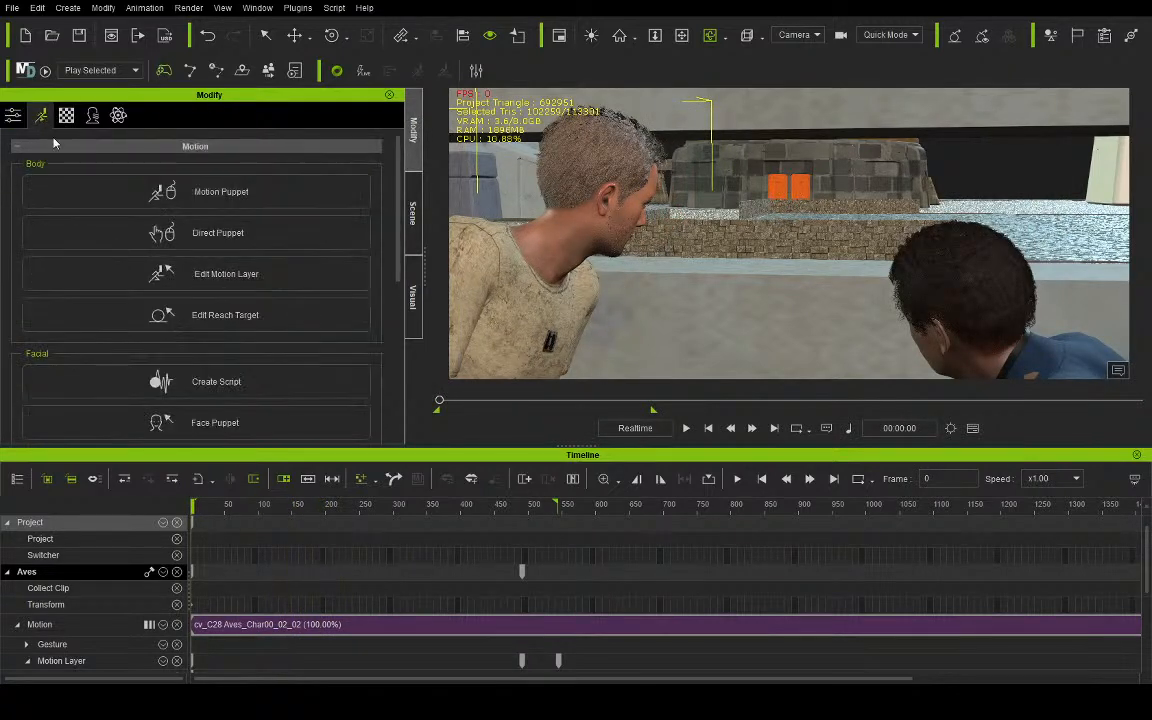
click(140, 272)
click(1118, 369)
- Preview the opening movement and key Aves's current body position in the motion layer at frame 119
key(space)
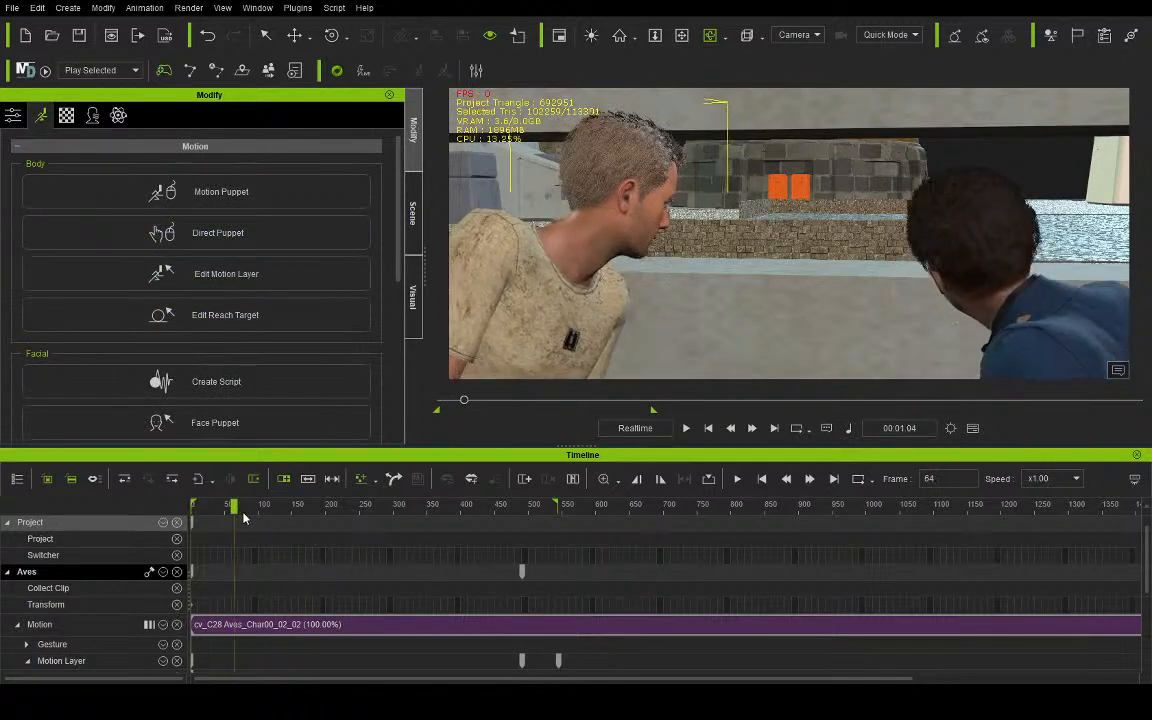
click(260, 521)
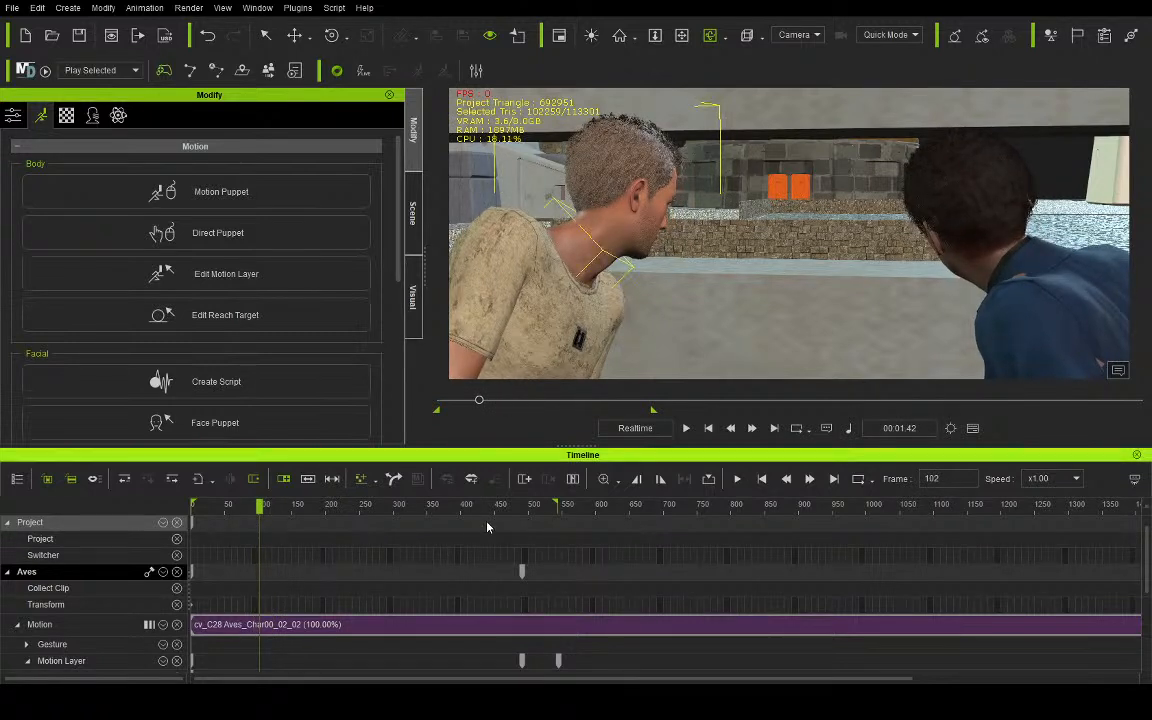
drag(265, 515, 270, 508)
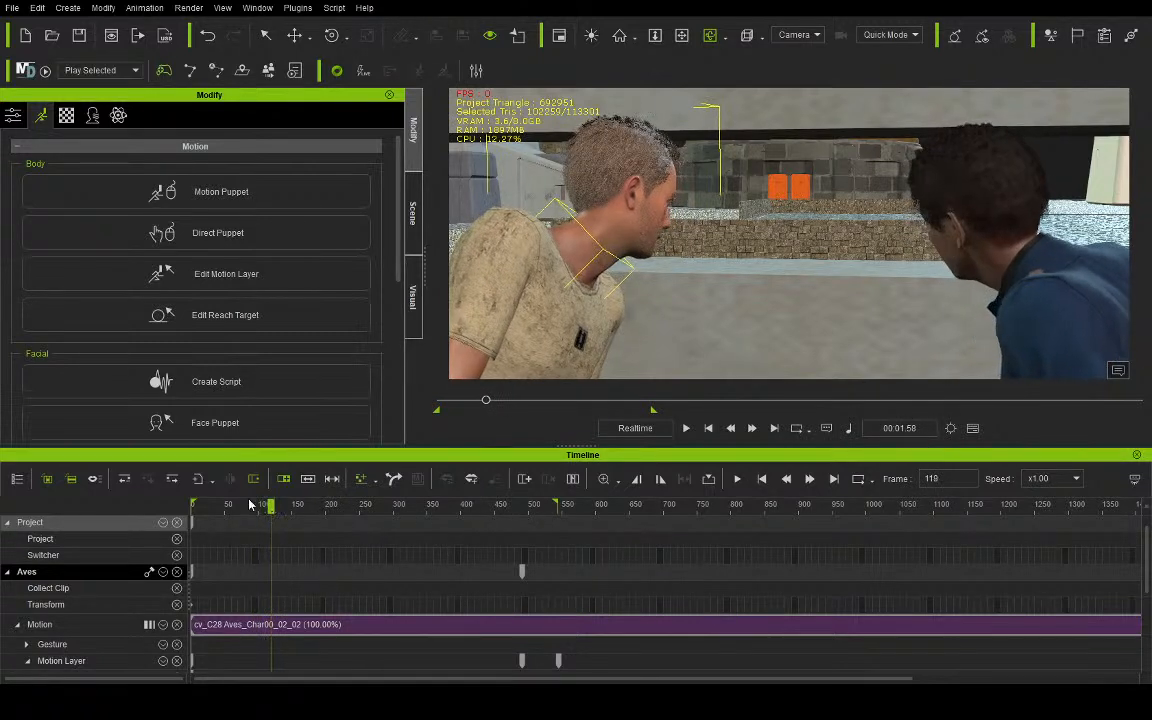
click(294, 35)
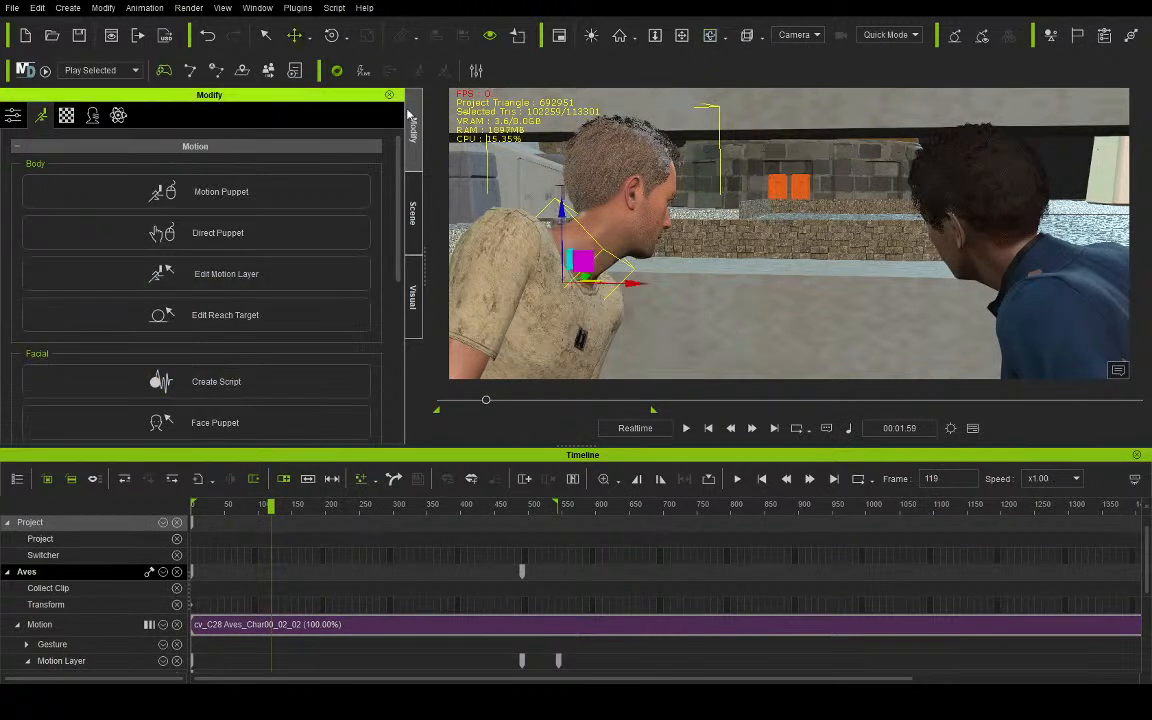
drag(562, 213, 562, 213)
- Lower Aves's body at frame 0 so he starts crouched, and play the animation to check his rise
click(709, 430)
drag(528, 209, 529, 311)
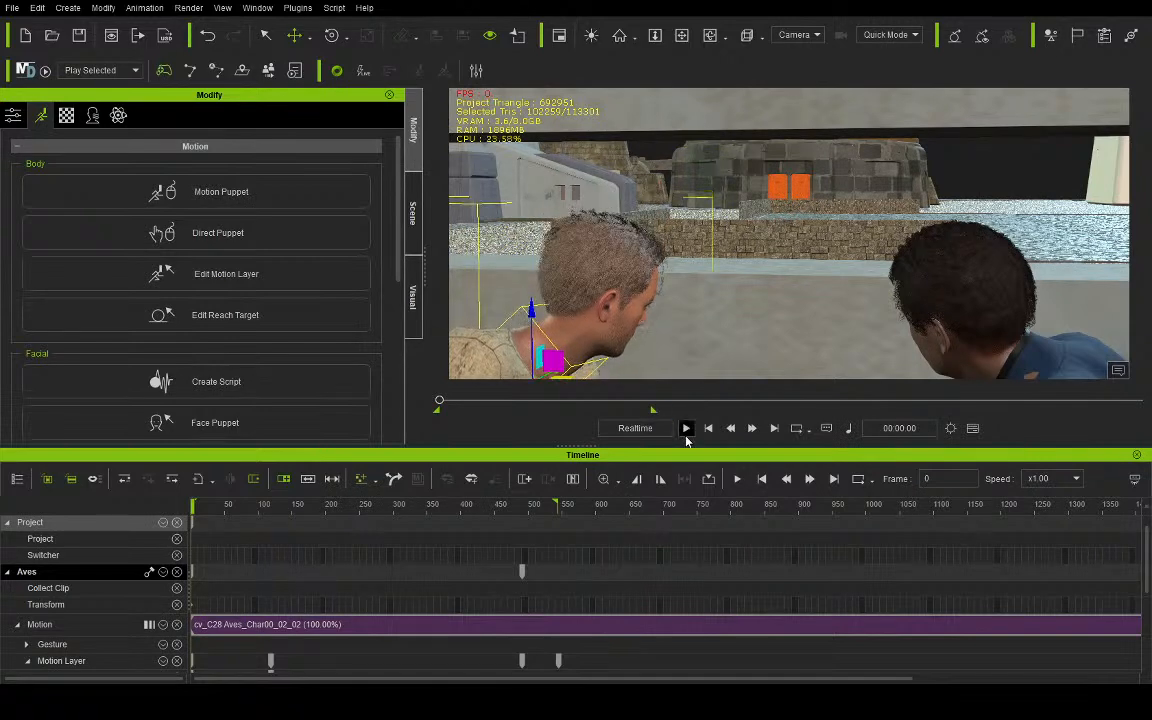
click(686, 433)
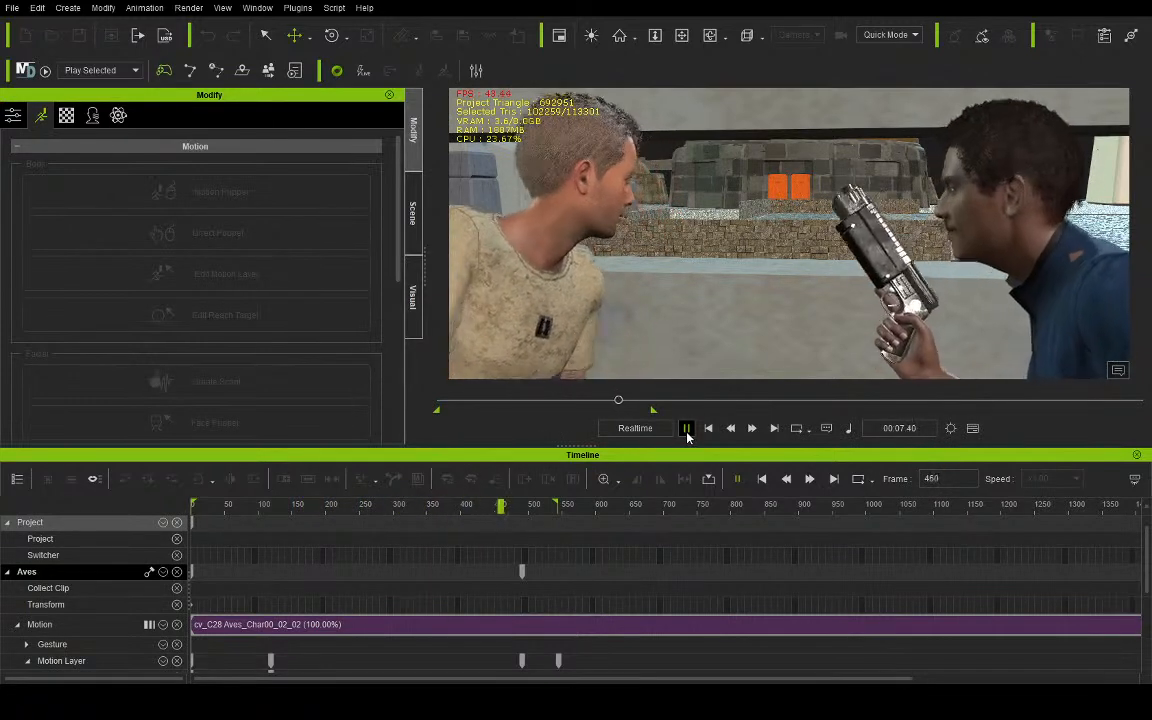
click(687, 430)
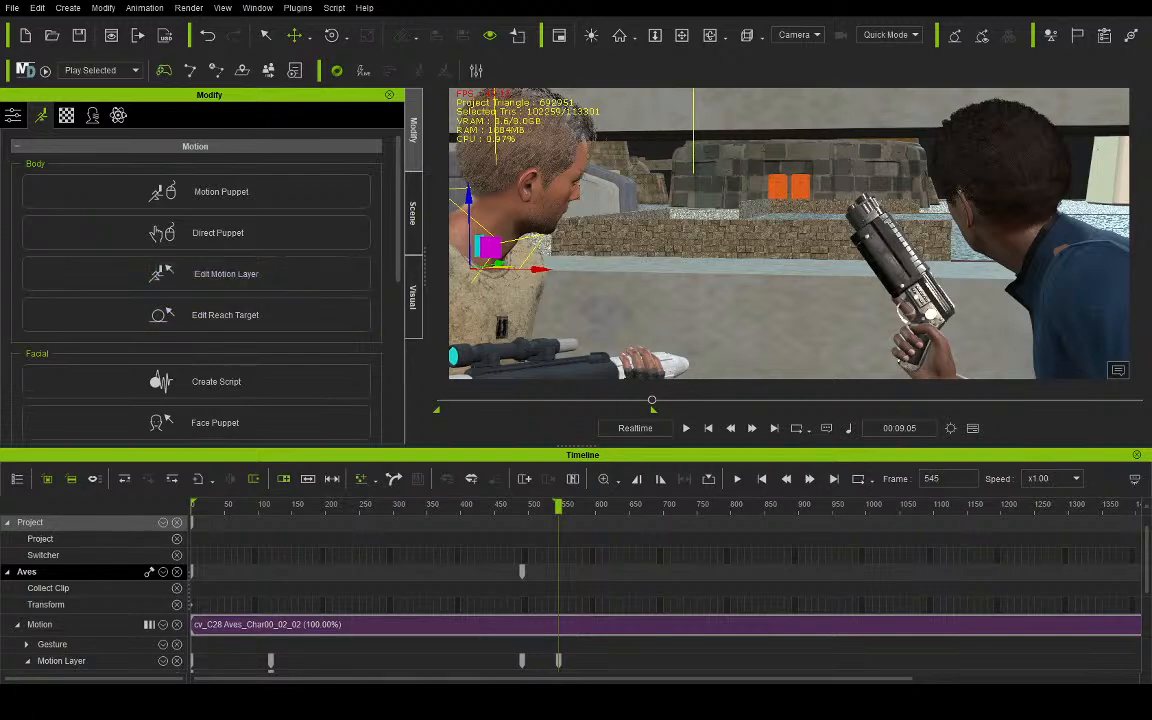
- Replay the conversation from frame 0 to review Aves's rise in the camera view
click(708, 428)
click(687, 428)
key(q)
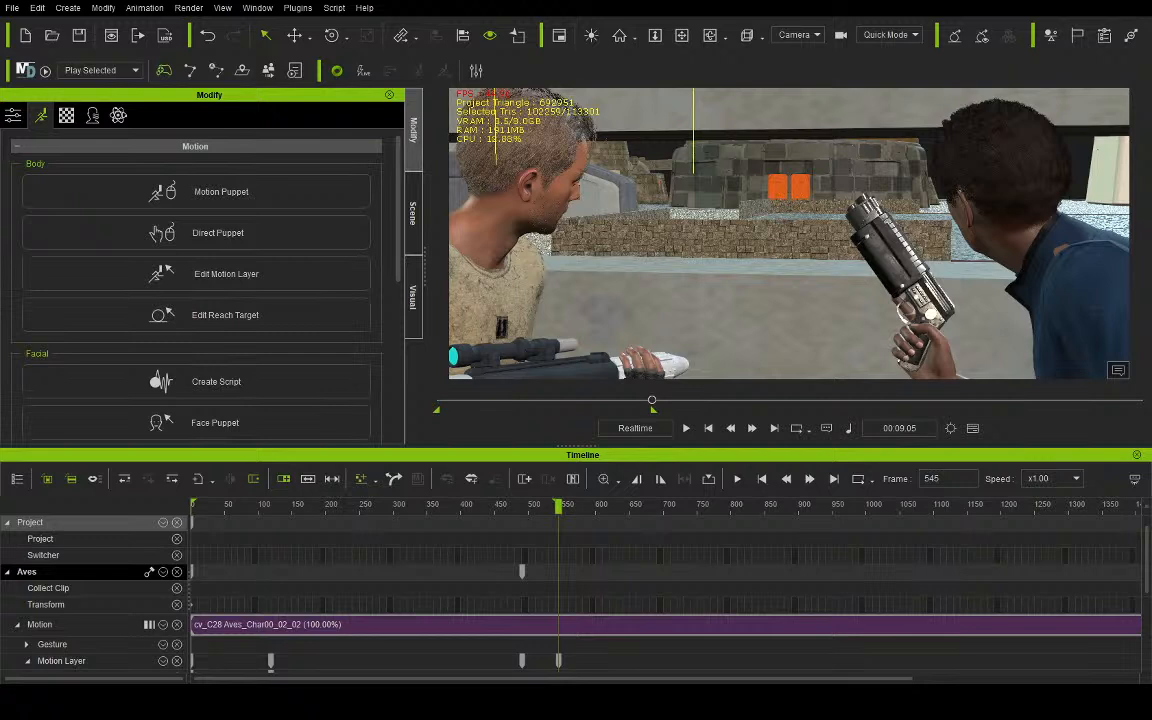
- Add a Stormtrooper outside the bunker, replace it with another Stormtrooper at about X 254.9, and rotate that one about 82.4 degrees around Z
drag(700, 450, 690, 277)
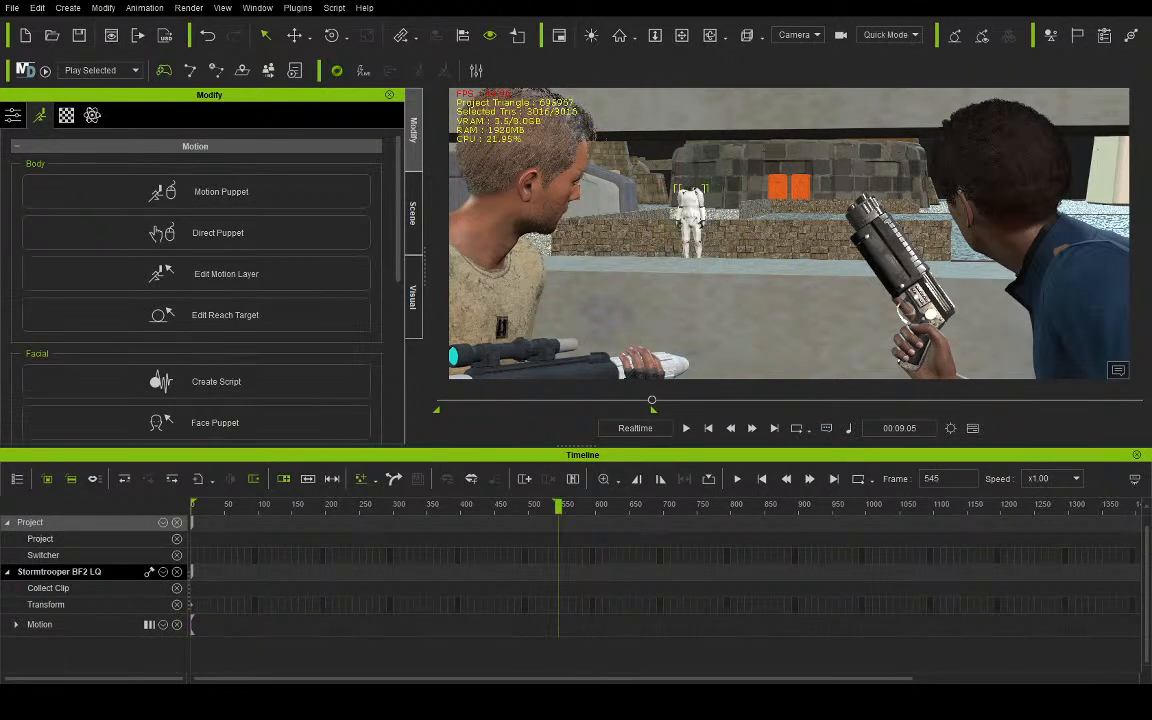
key(Delete)
drag(1150, 350, 767, 289)
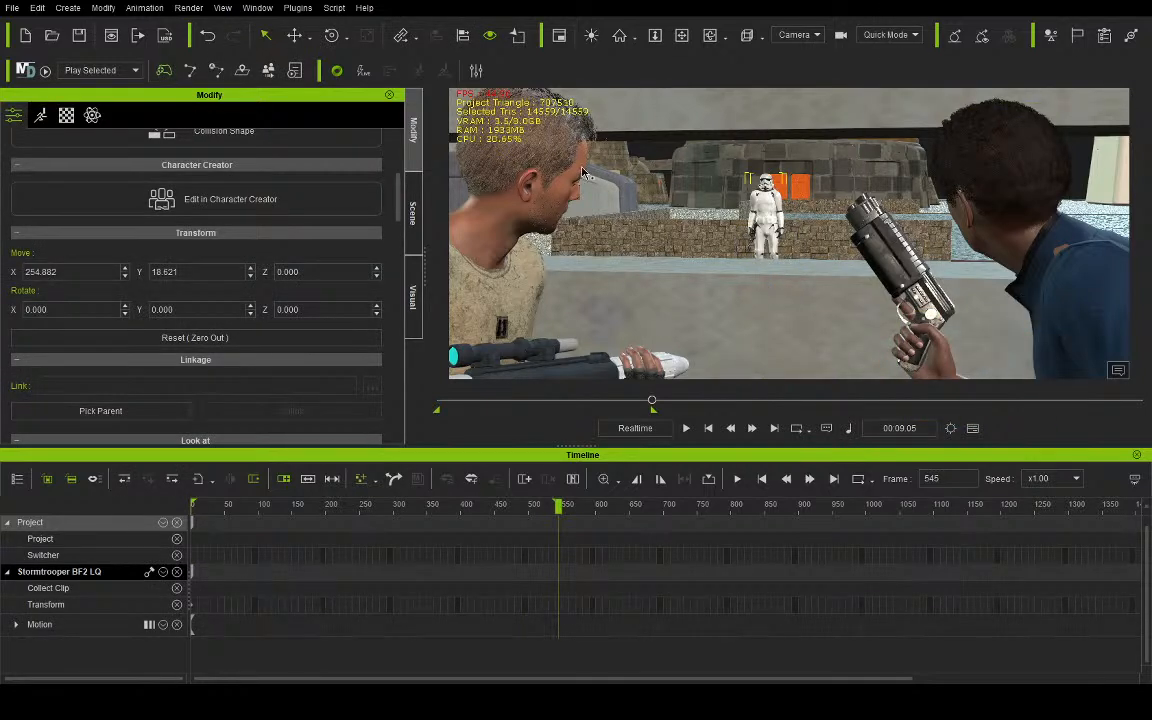
click(333, 36)
drag(703, 290, 774, 307)
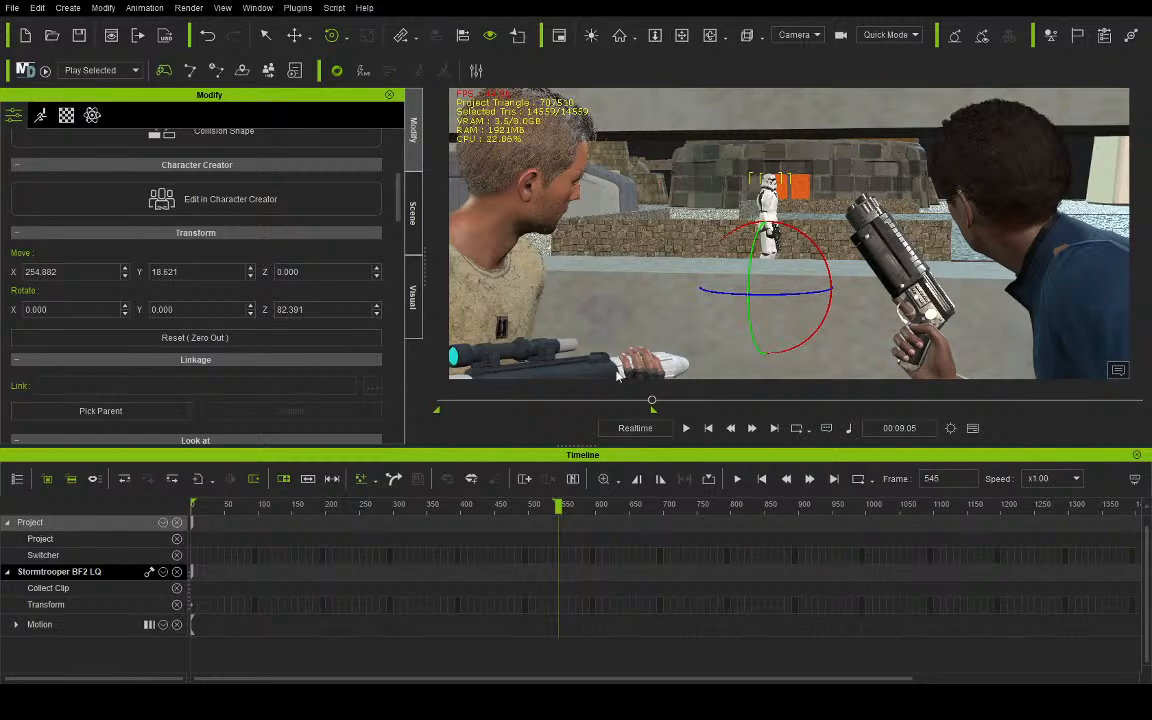
- At frame 0, move the Stormtrooper to about X -208.5 and preview its C28 Stormtrooper Streets motion
click(708, 428)
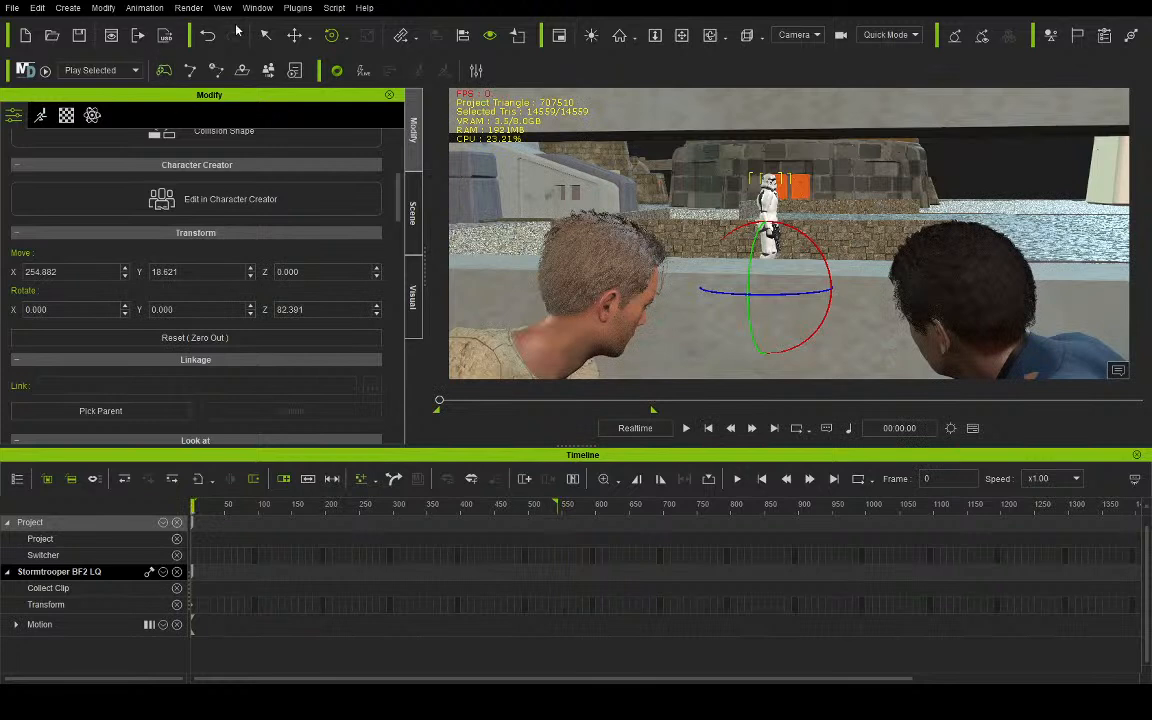
drag(843, 297, 562, 268)
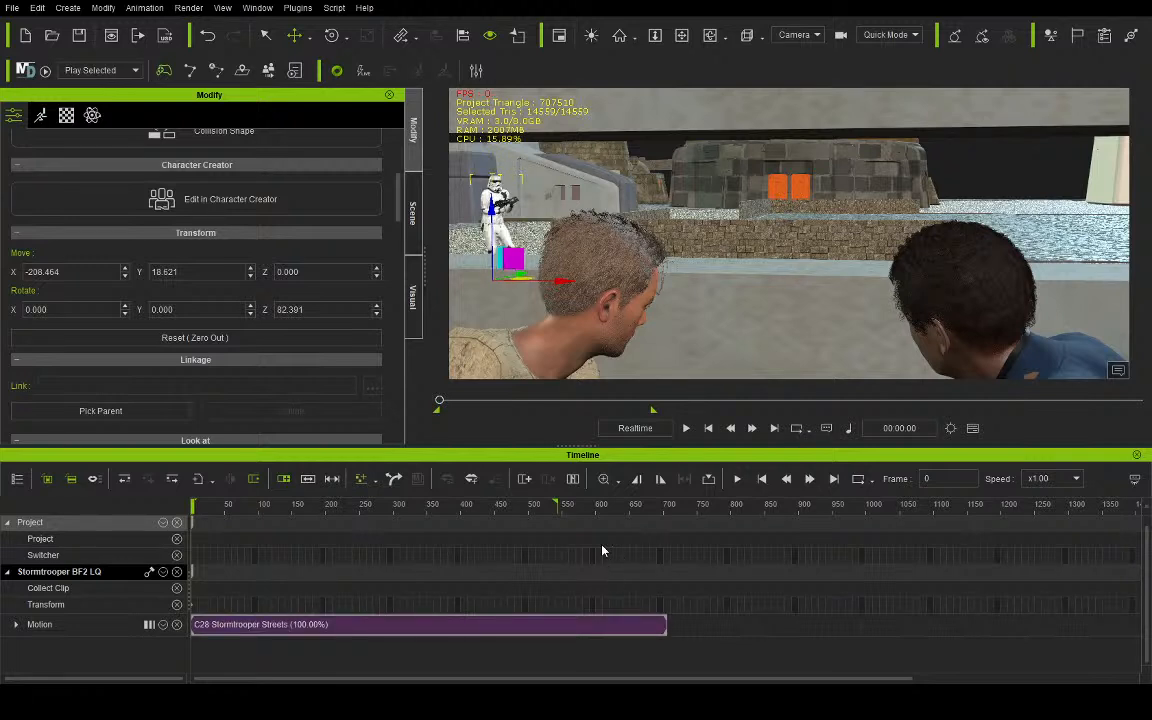
click(686, 428)
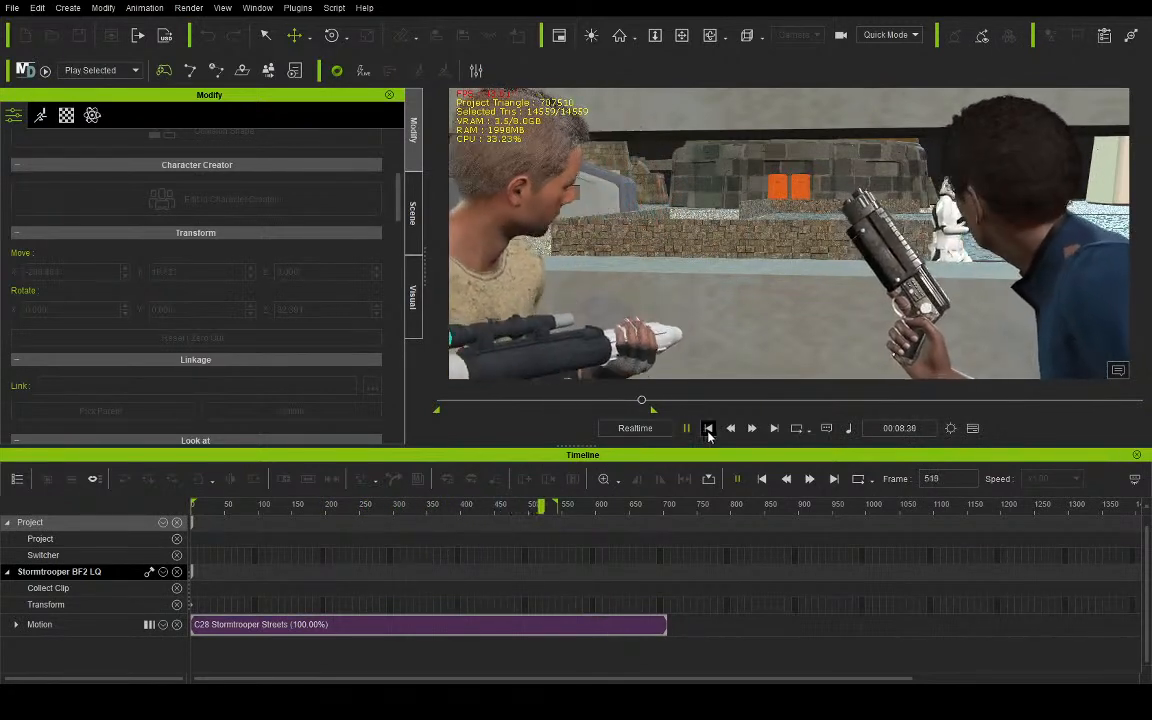
click(708, 428)
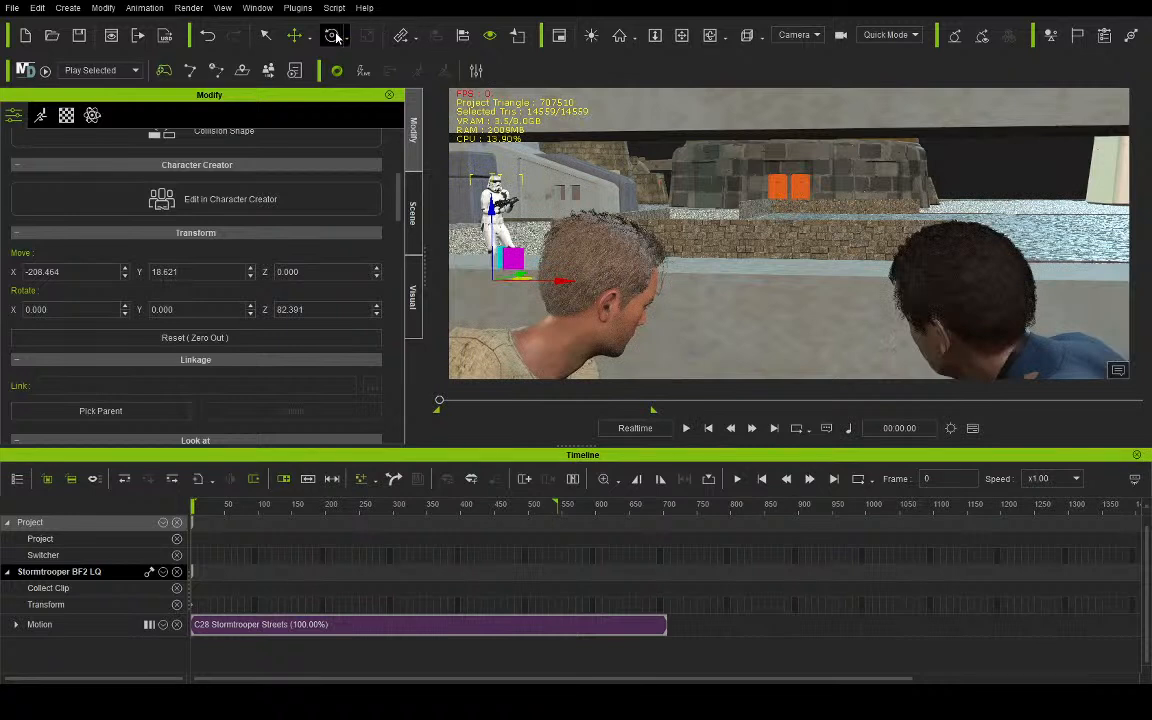
- Rotate the Stormtrooper to about 123.4 degrees around Z and check its walk in the camera and preview views
drag(488, 288, 515, 287)
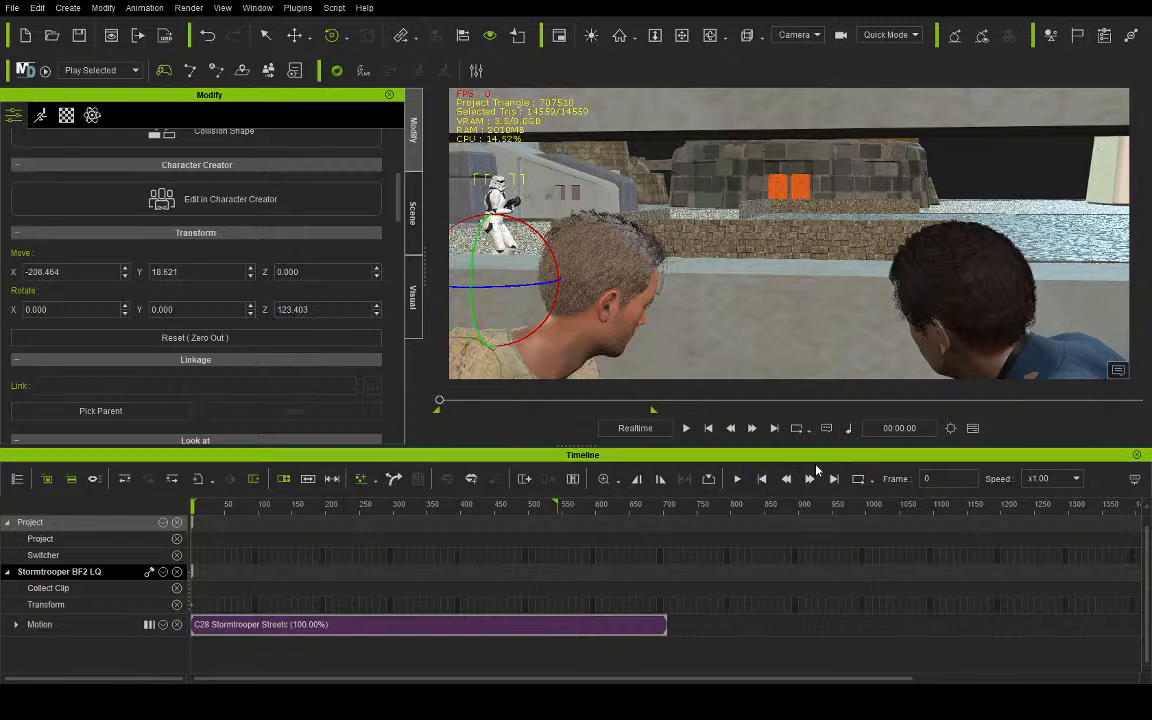
click(686, 428)
click(781, 46)
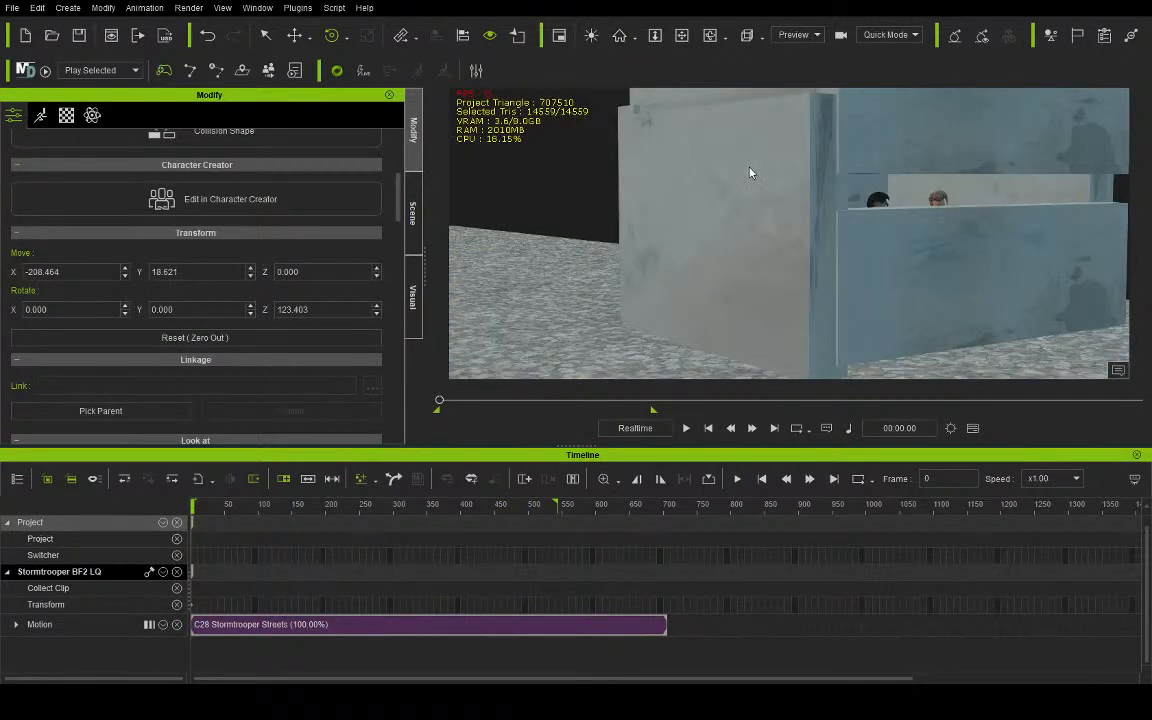
click(710, 35)
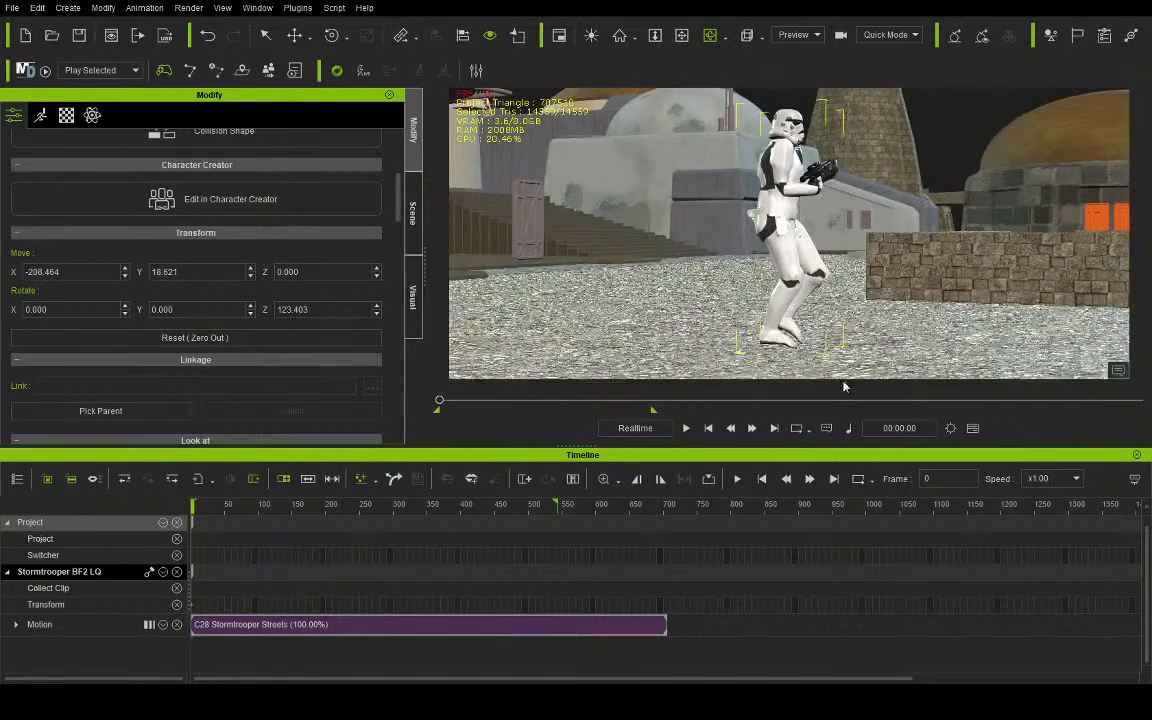
click(687, 429)
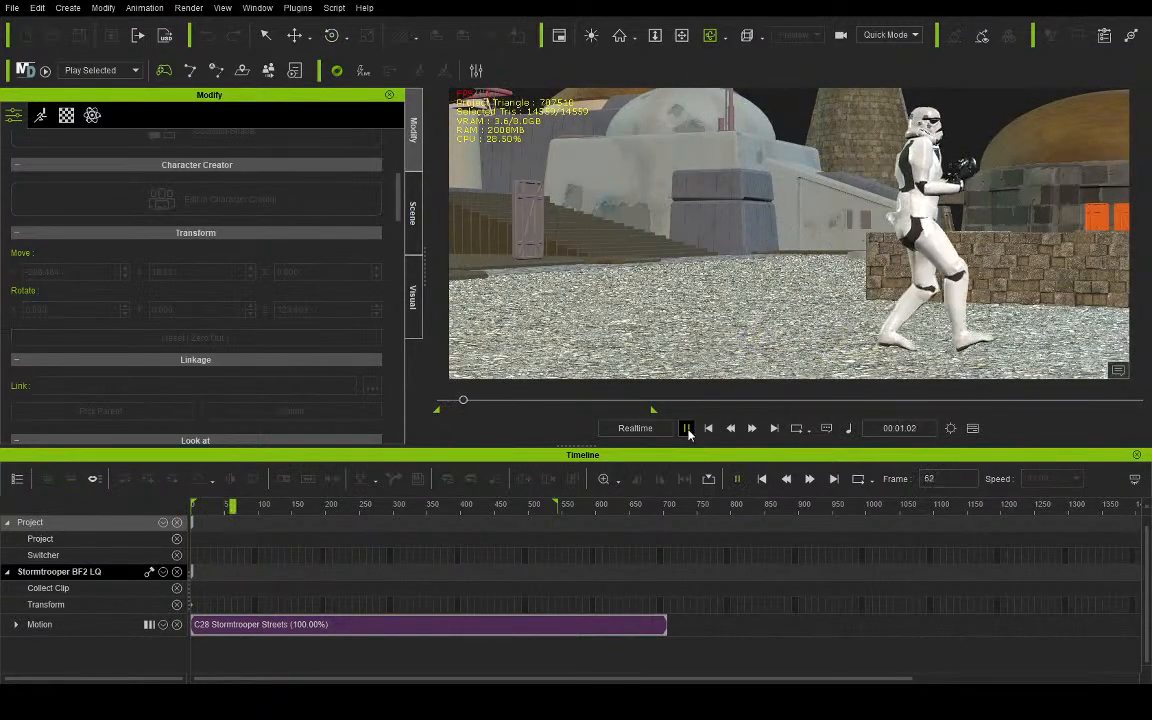
click(687, 429)
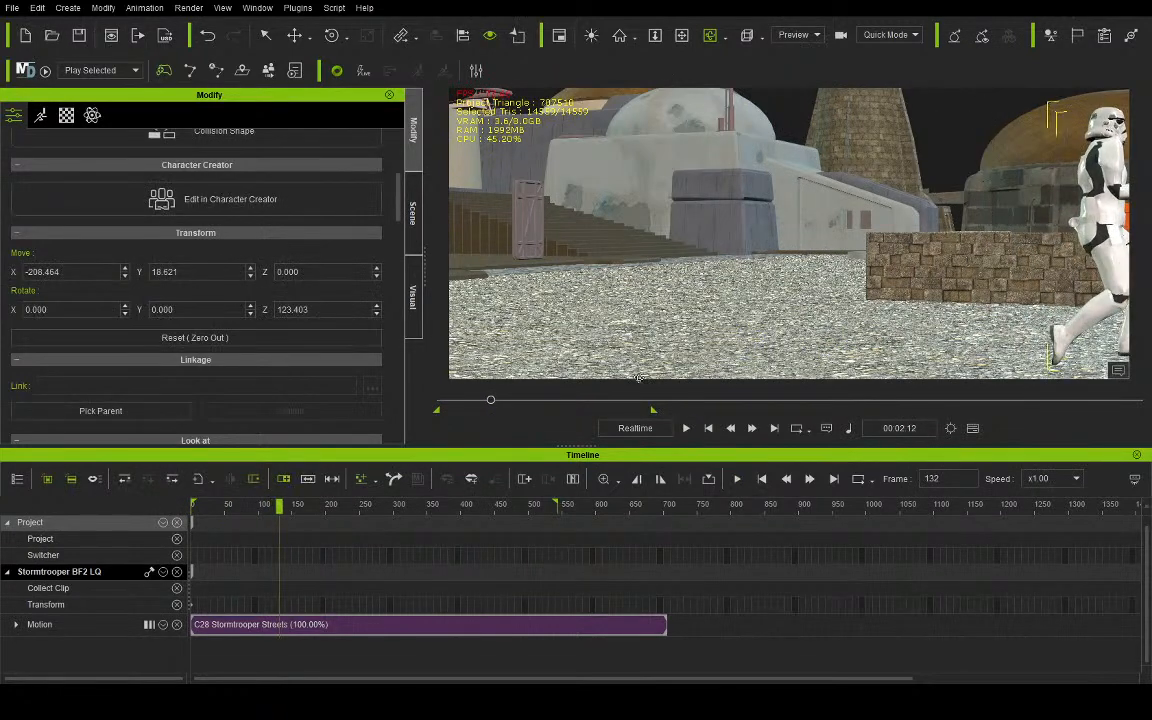
click(708, 428)
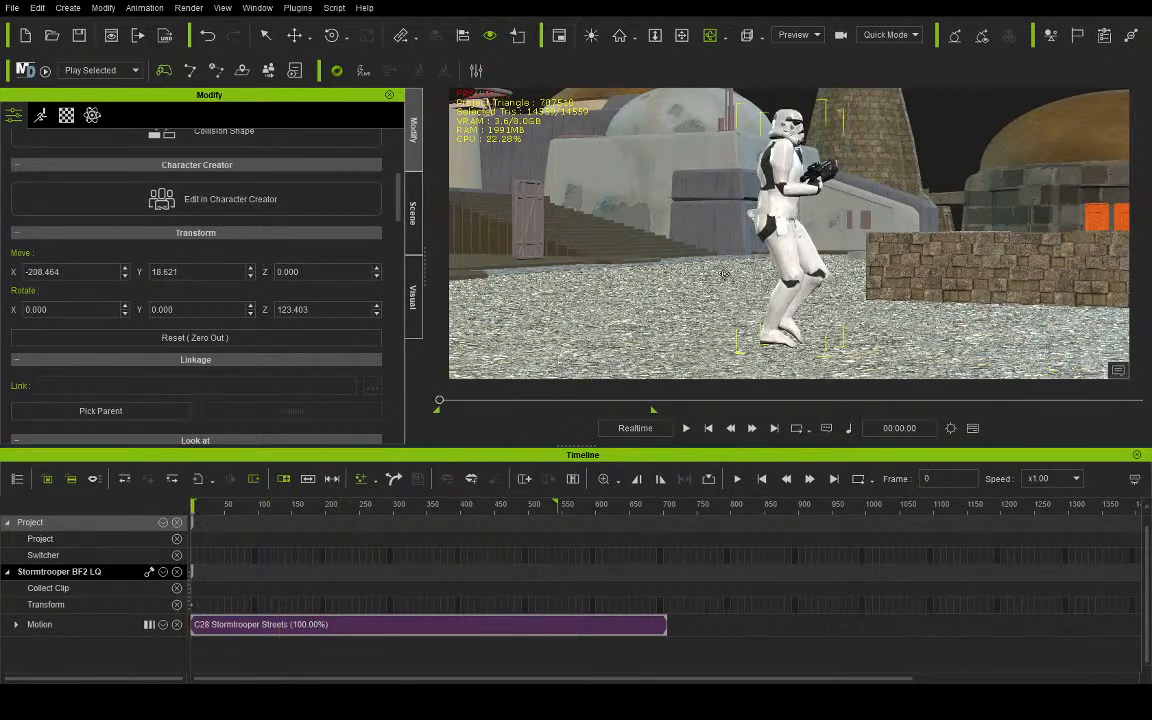
- Lower the Stormtrooper to about Z -28.6 in the camera view and play the animation to check its height
click(797, 73)
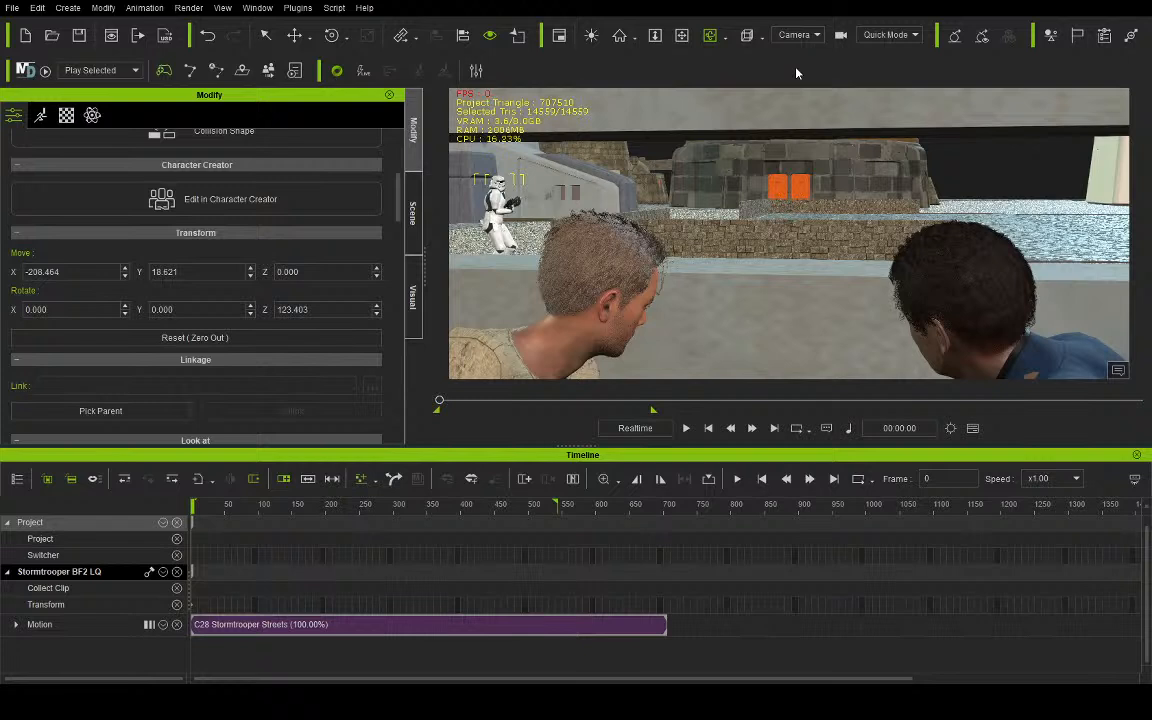
click(304, 37)
drag(491, 211, 491, 228)
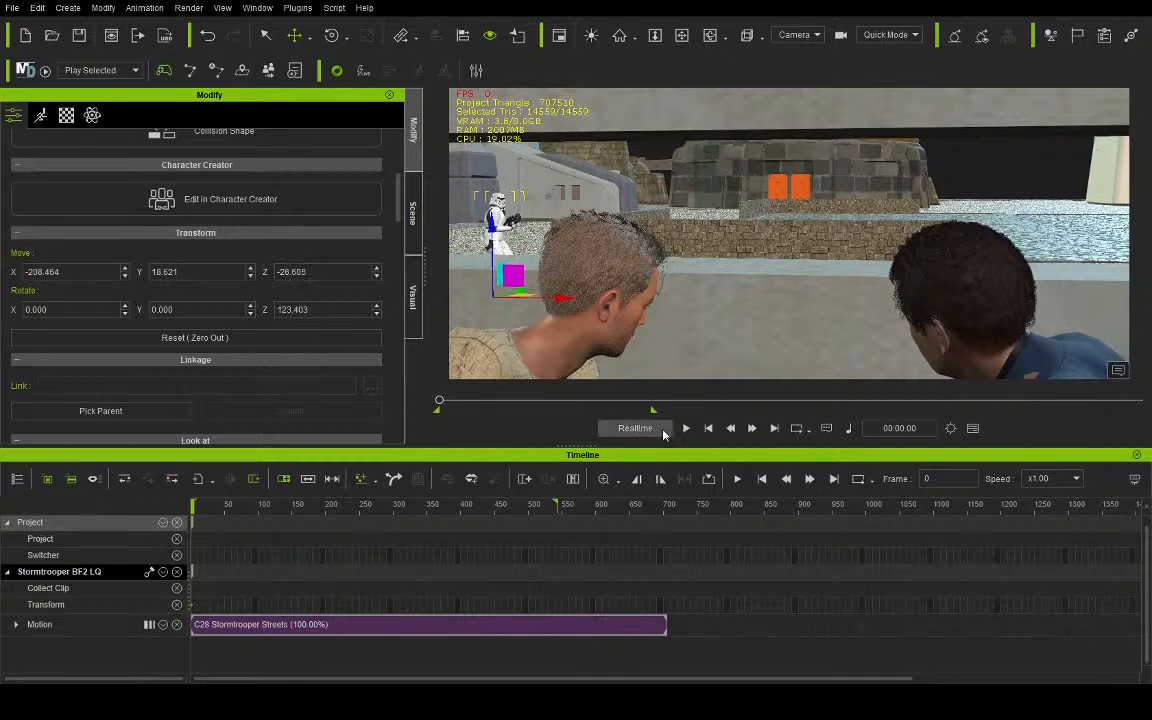
click(685, 428)
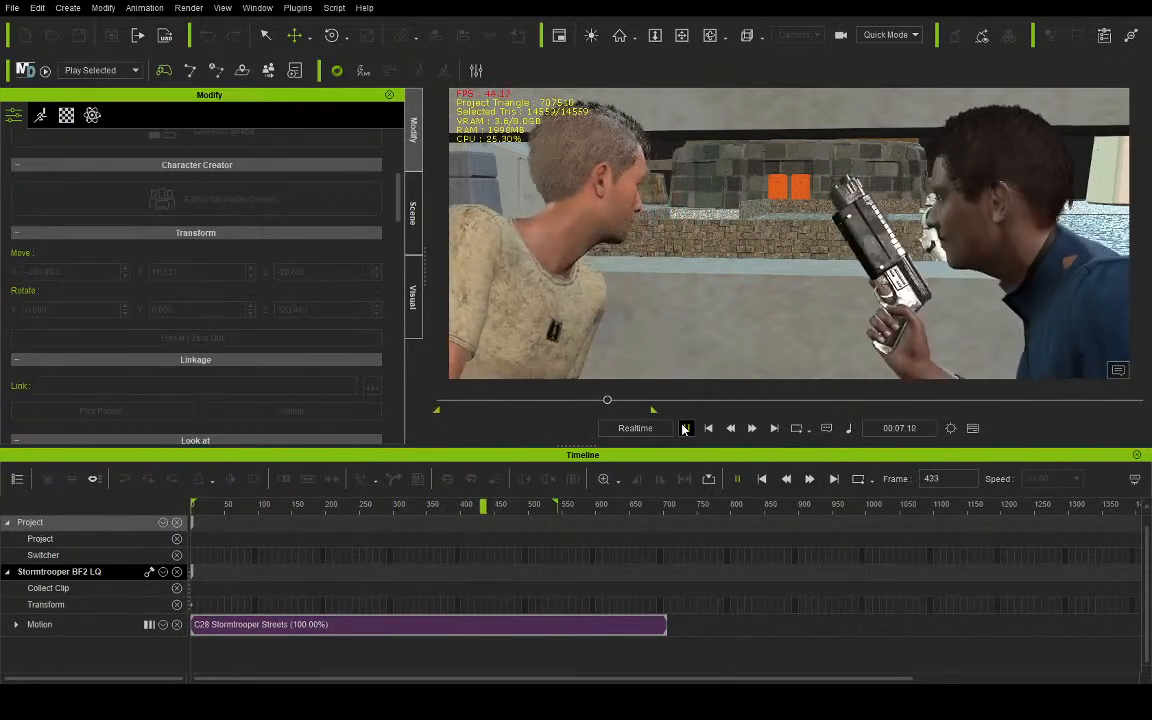
click(685, 428)
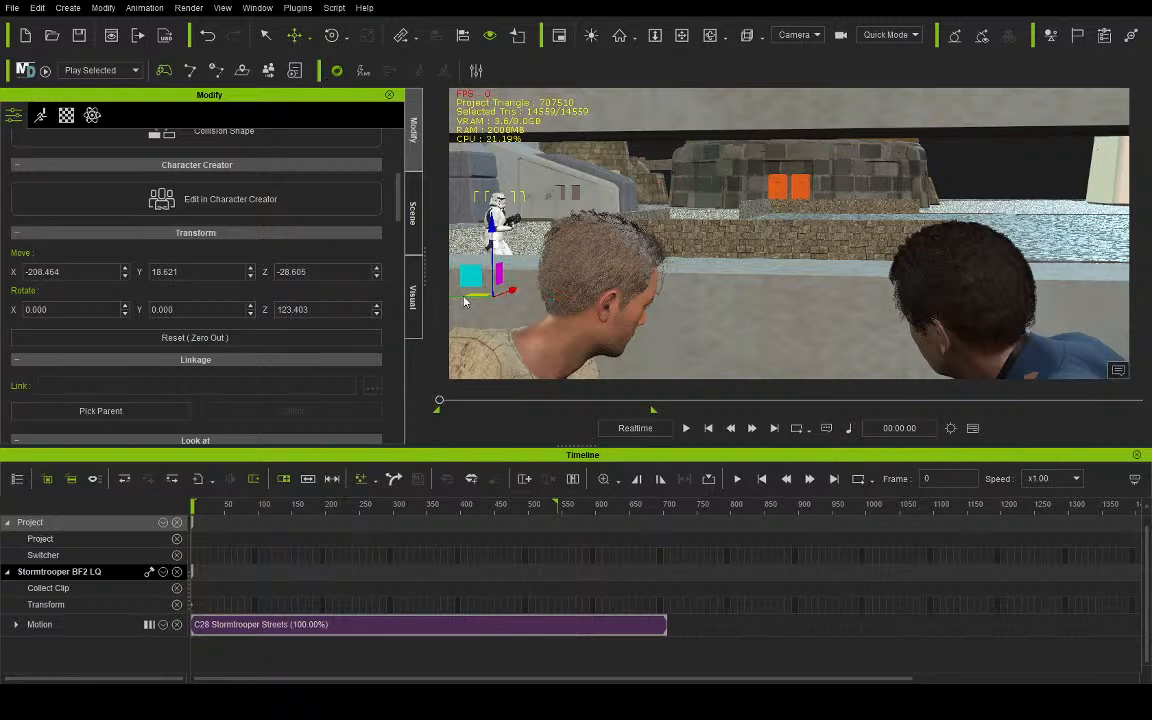
- Duplicate the Stormtrooper into a line of four, ending near X -310.6, Y 6.1, and play the animation
mouse_move(464, 301)
ctrl+mouse_down()
mouse_move(519, 315)
mouse_move(361, 286)
ctrl+mouse_up()
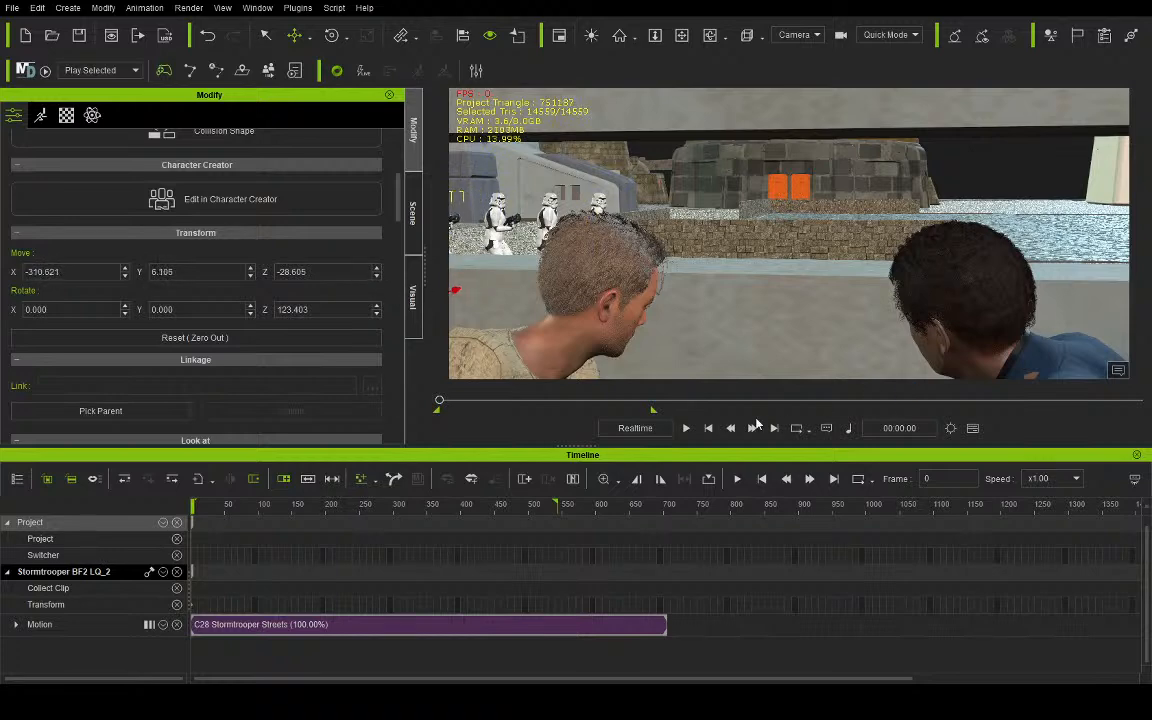
click(686, 428)
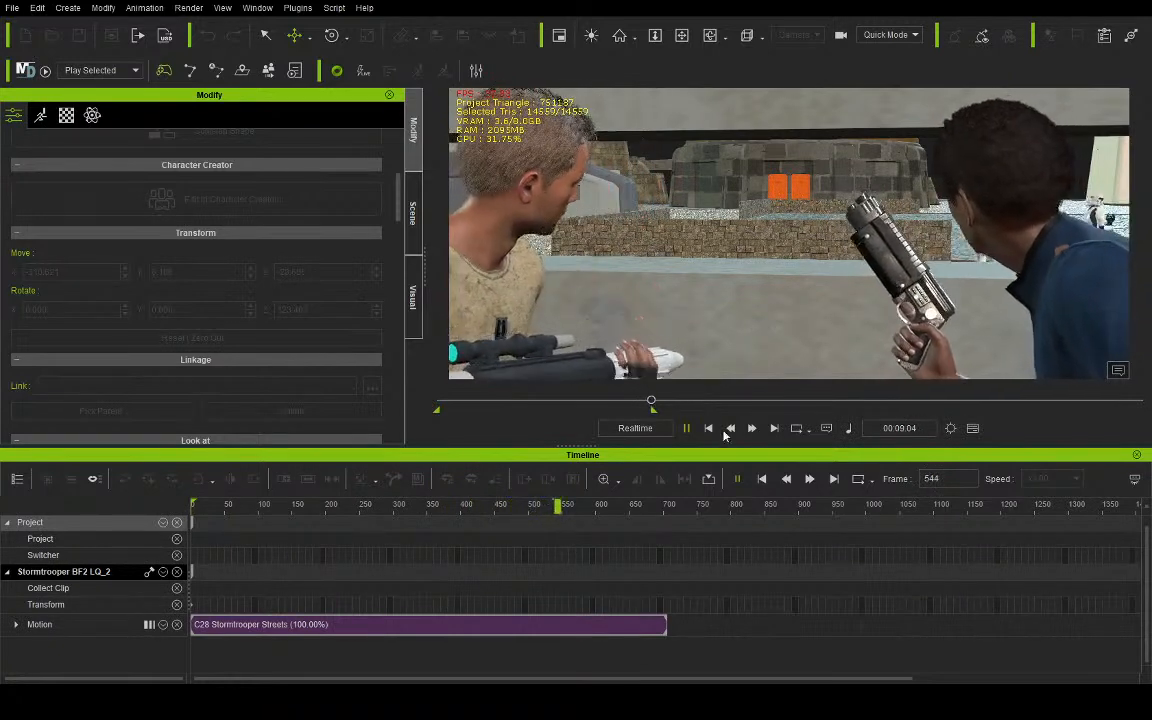
click(709, 429)
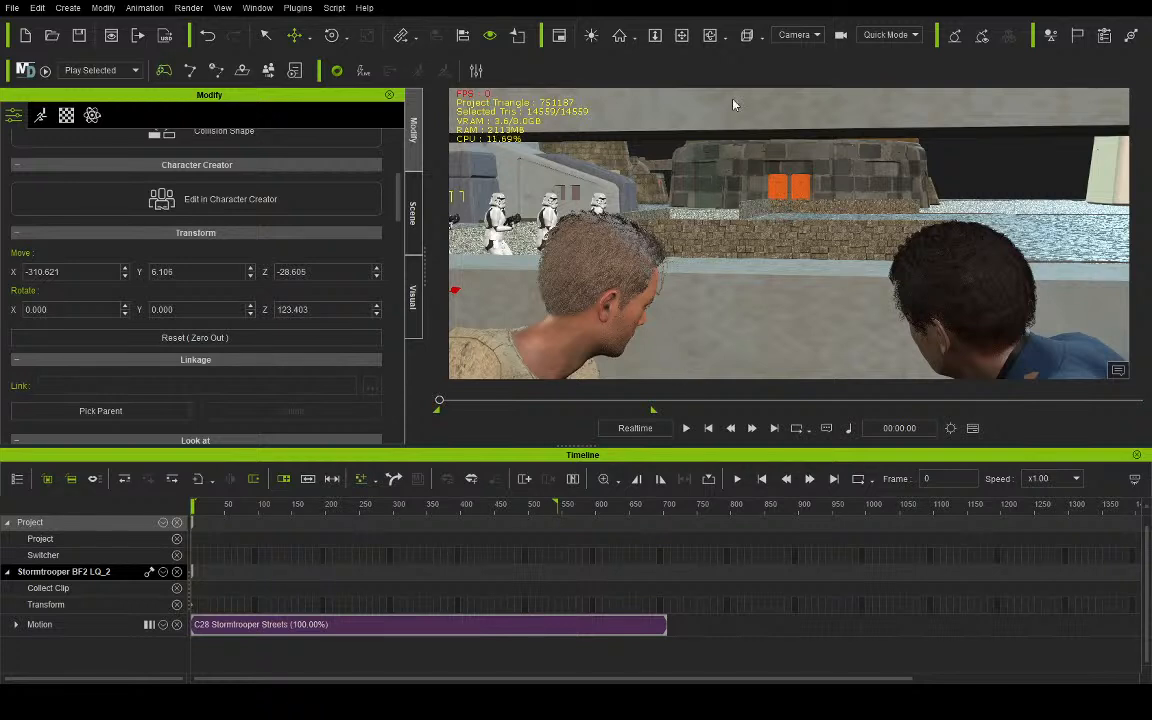
- Inspect the line of four Stormtroopers in the preview view and replay their march through the camera
click(781, 48)
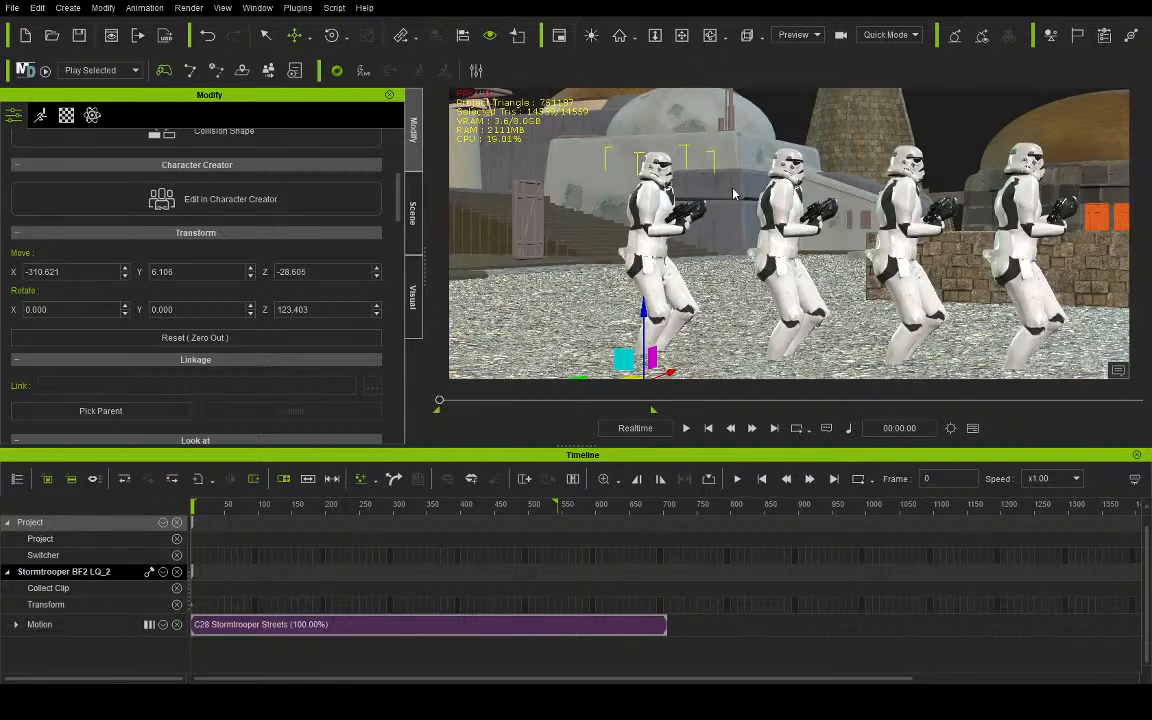
click(790, 42)
click(797, 68)
click(686, 428)
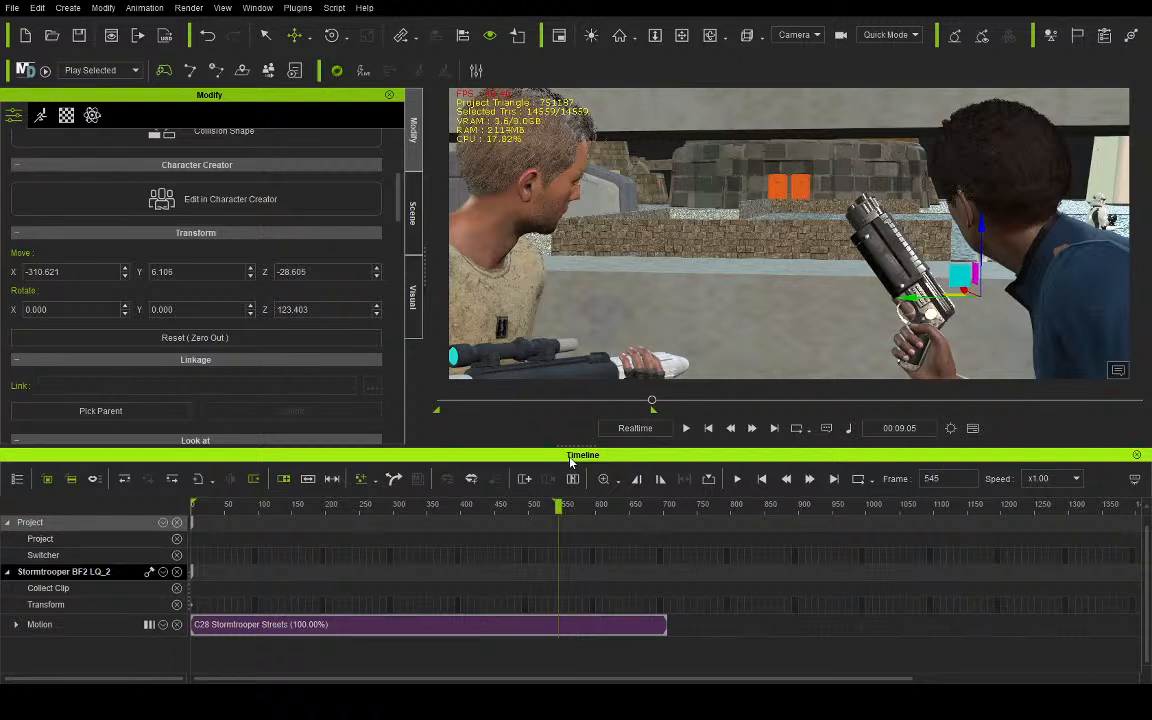
click(709, 428)
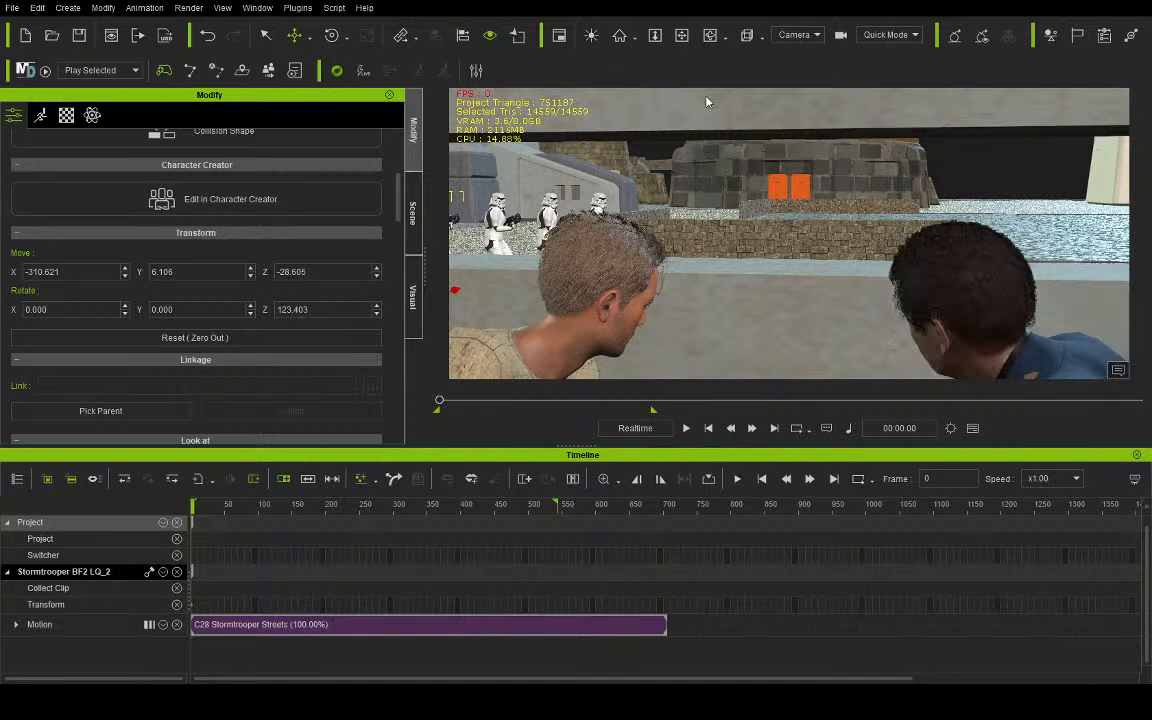
- Select all four Stormtroopers and duplicate them sideways as a second parallel line, viewed in the preview view
click(798, 61)
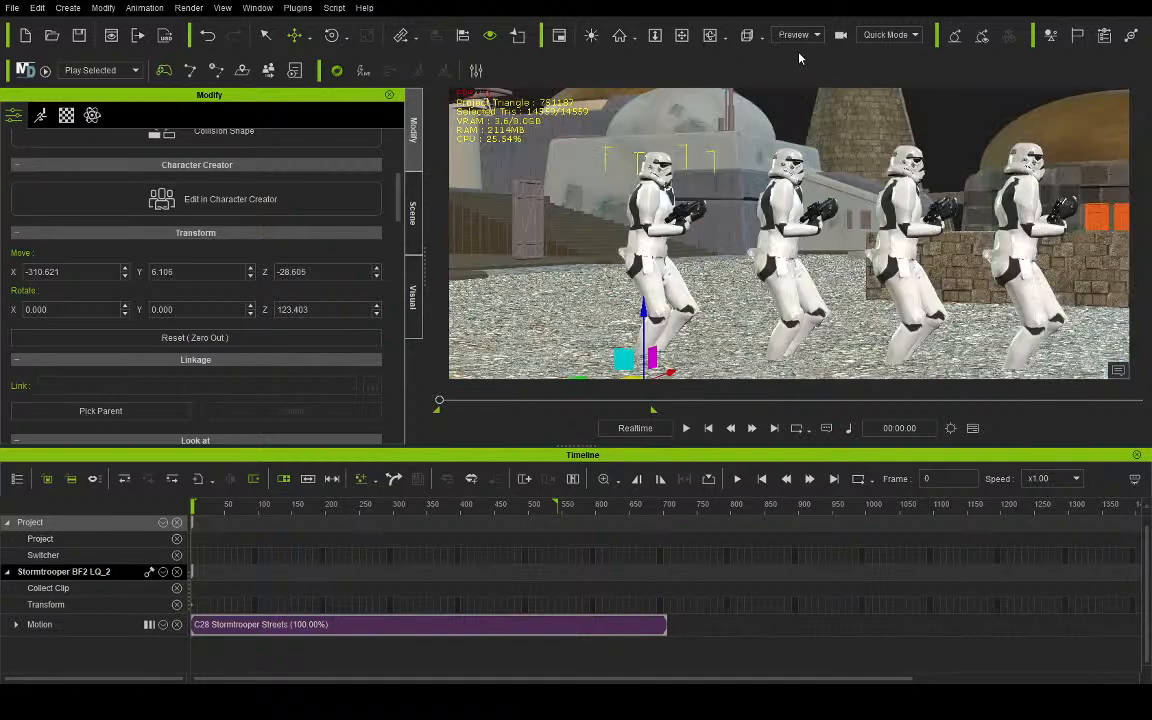
click(710, 36)
drag(698, 134, 1083, 210)
click(413, 213)
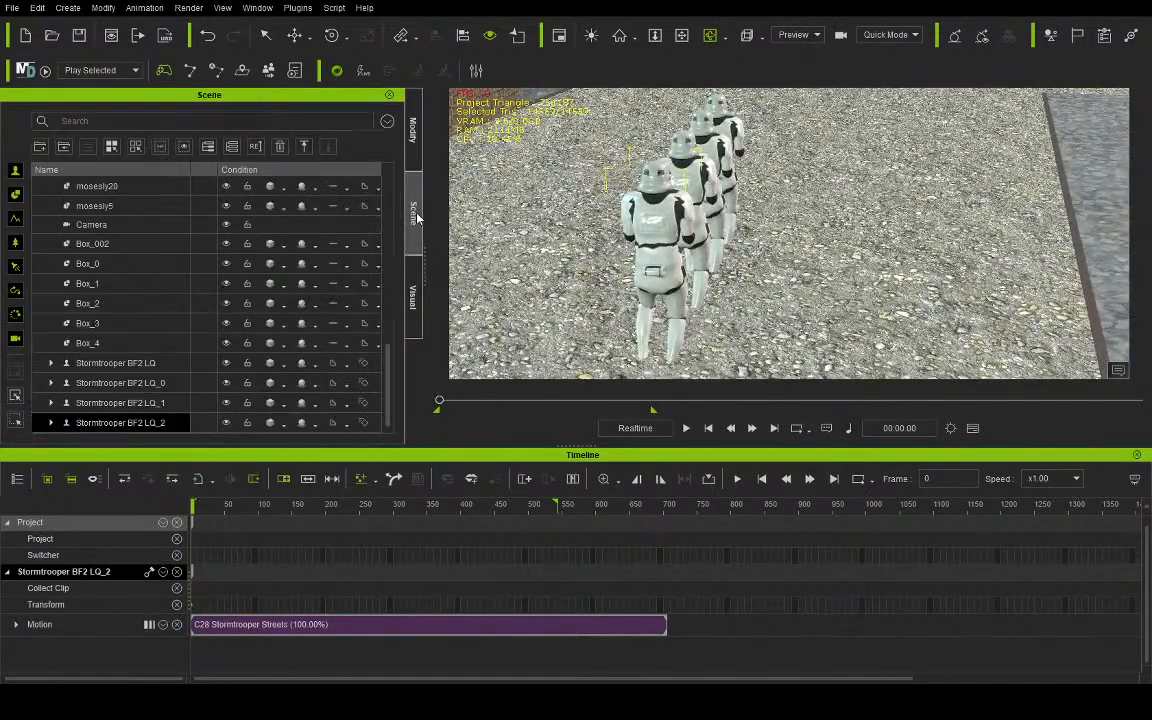
click(105, 363)
shift+click(120, 423)
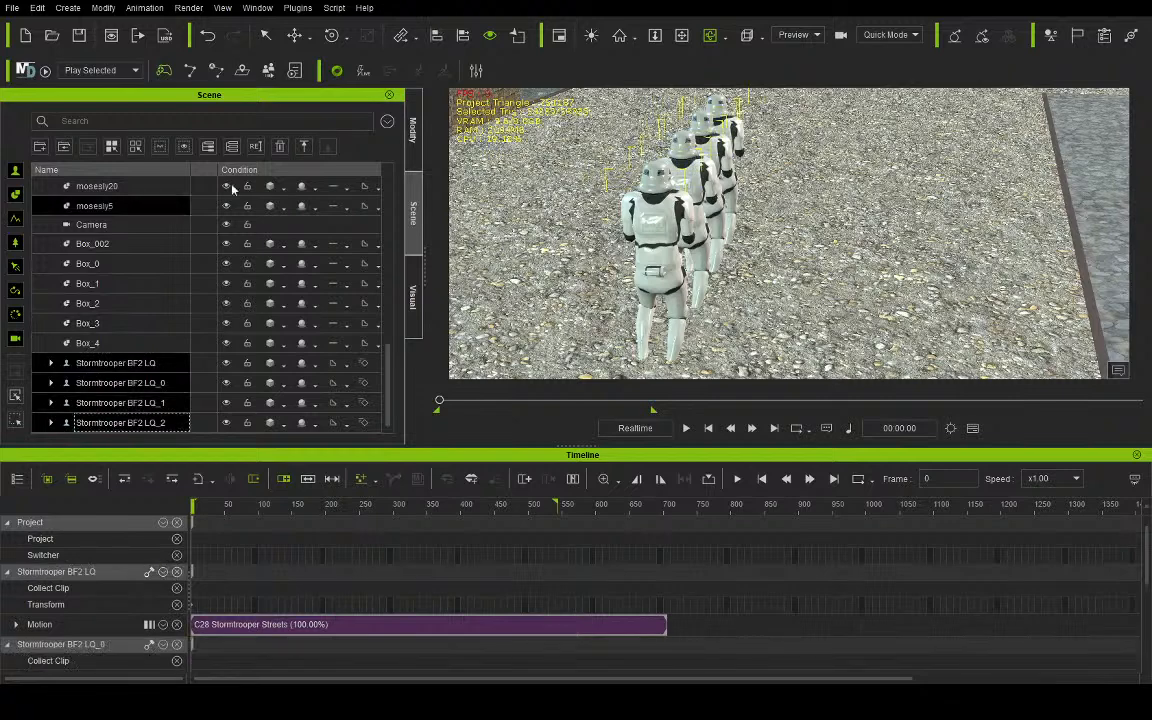
click(294, 35)
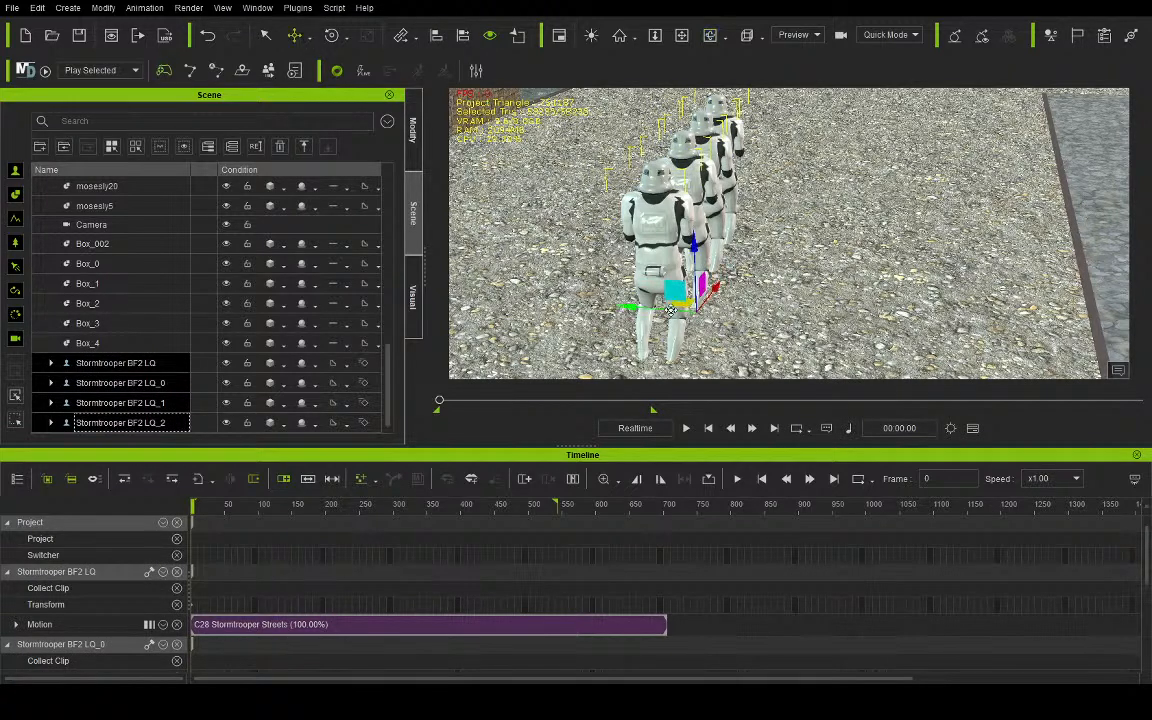
shift+drag(727, 328, 741, 337)
click(708, 37)
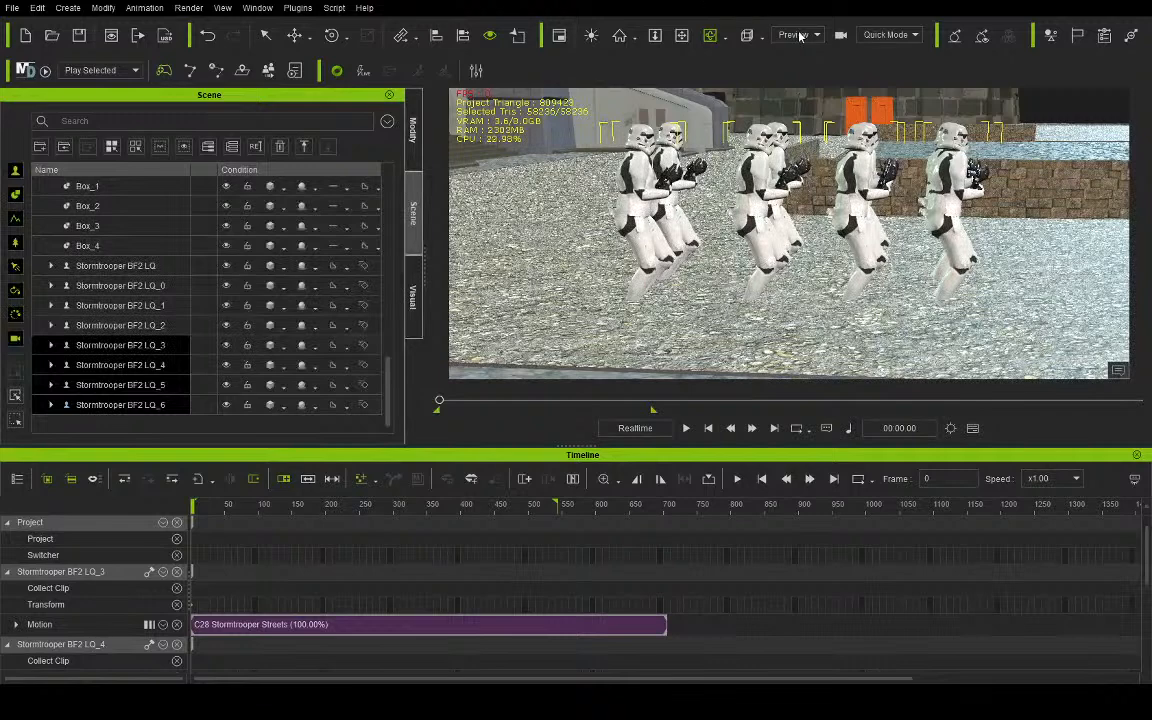
- Play the animation through the camera to review both lines of marching Stormtroopers, and return to frame 0
click(800, 73)
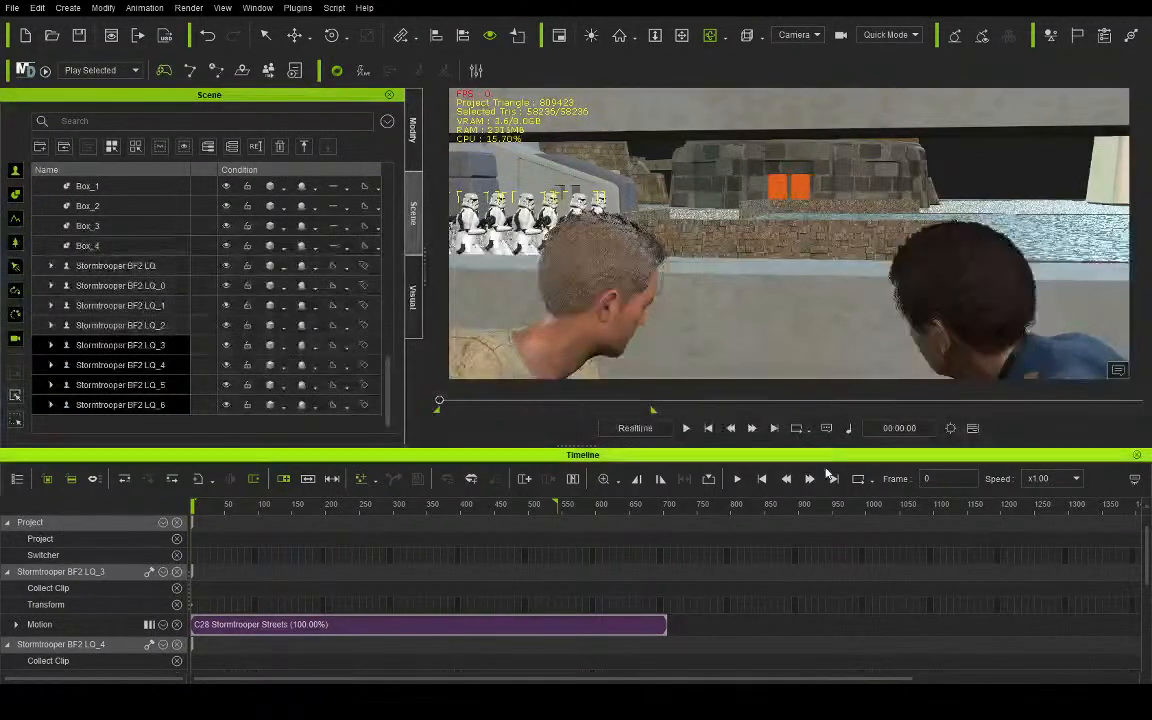
click(686, 428)
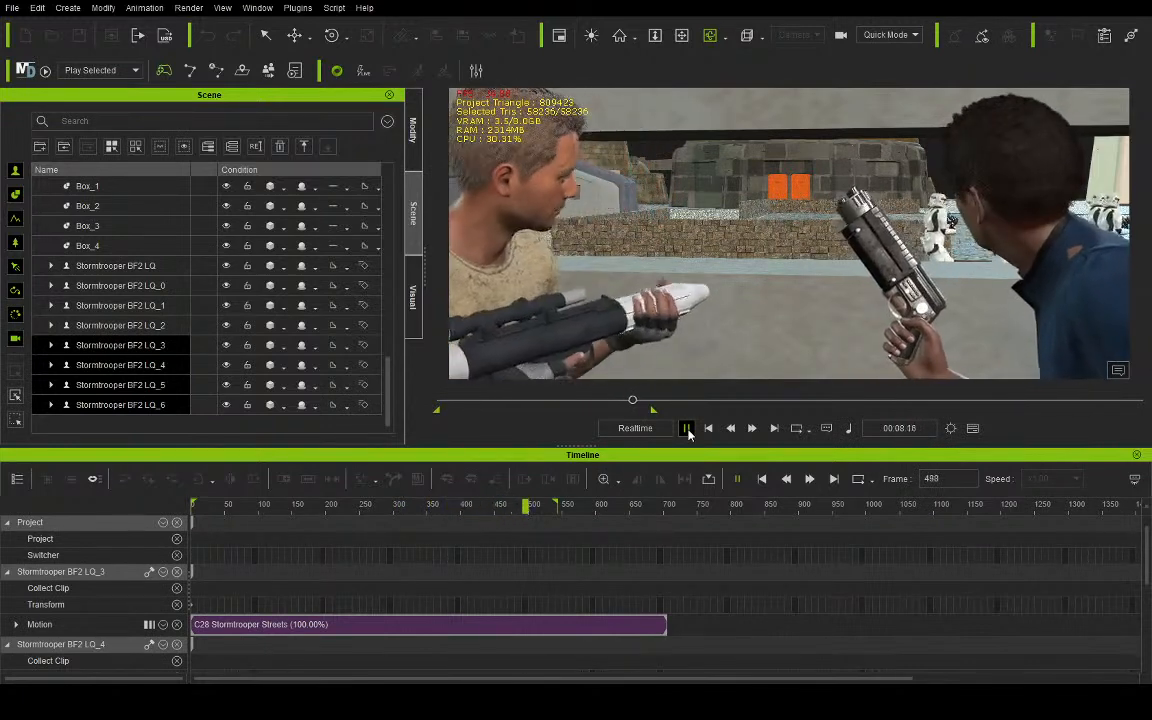
click(687, 429)
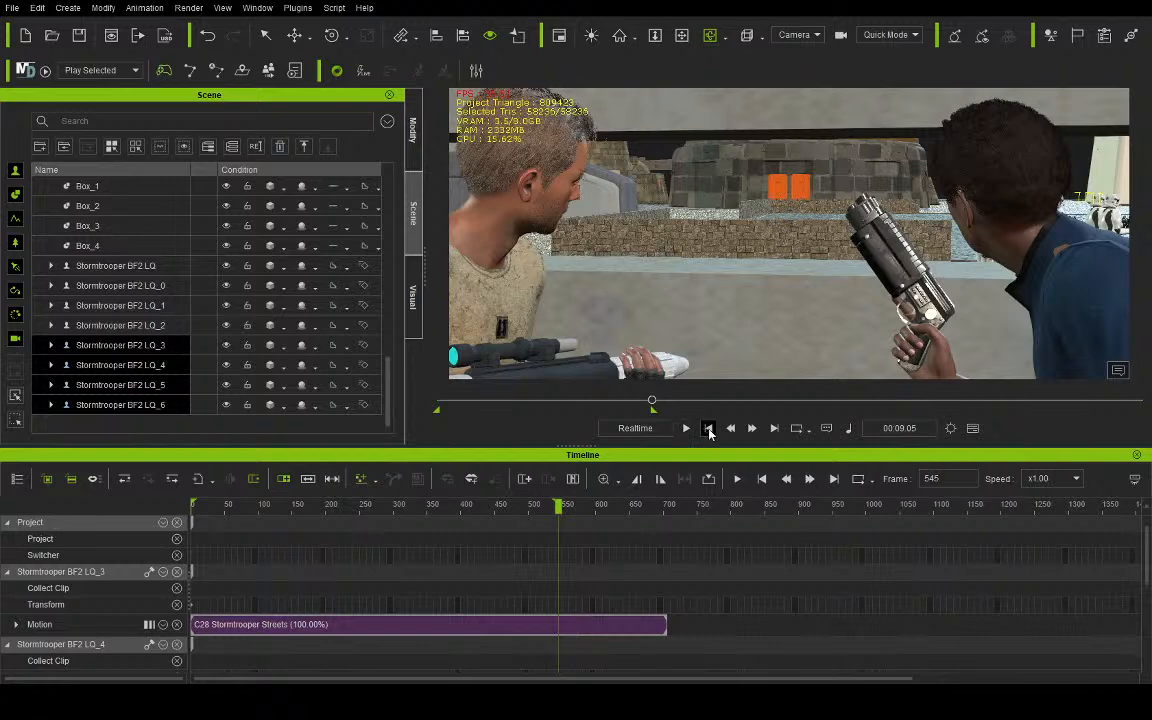
click(708, 428)
- Select only the original Stormtrooper BF2 LQ in the scene list and show its character settings
click(414, 128)
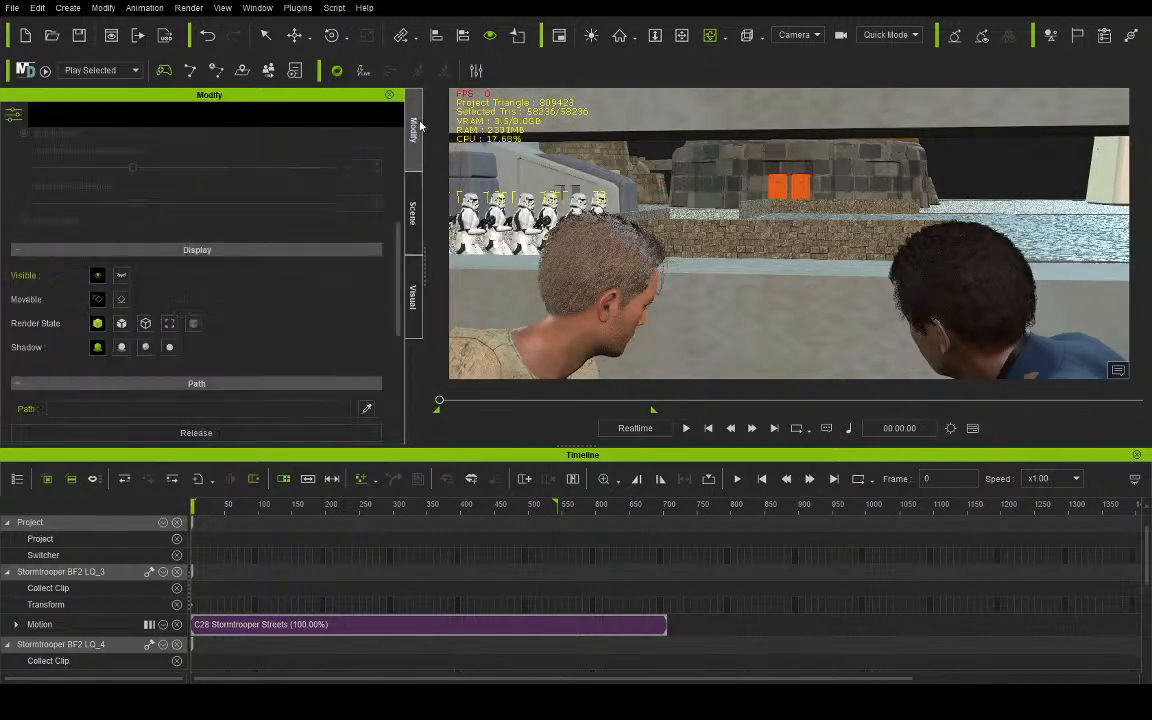
click(414, 212)
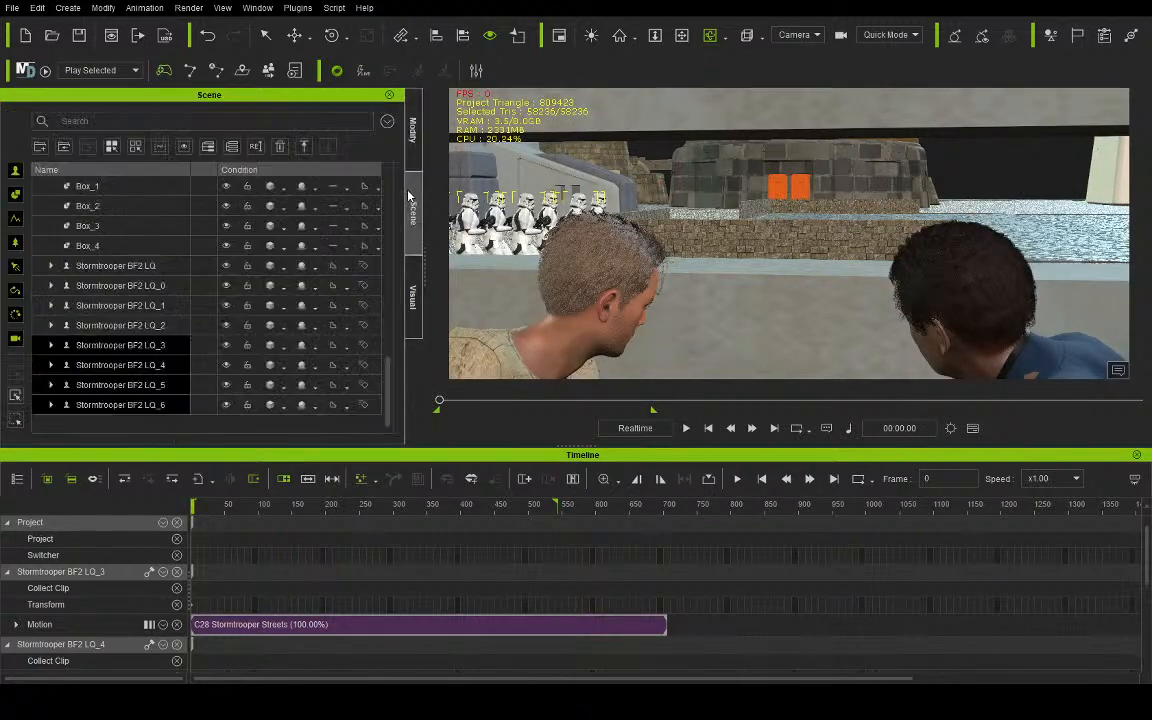
click(120, 265)
click(414, 128)
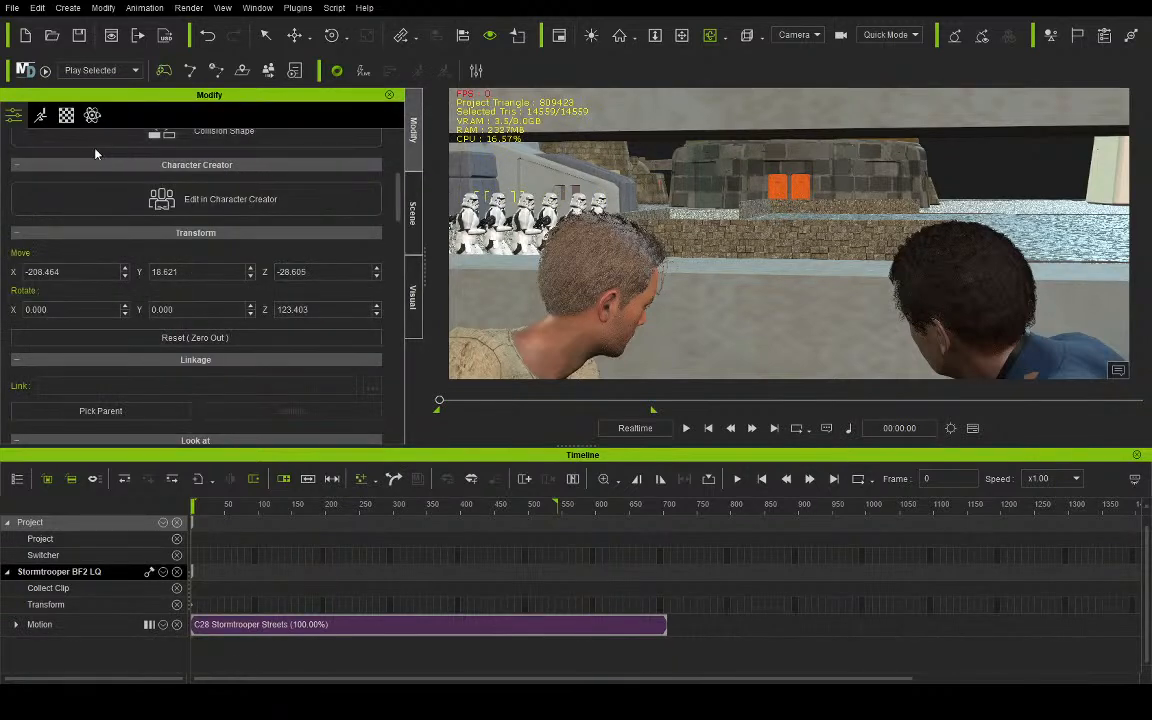
click(40, 116)
scroll(102, 171, down, 5)
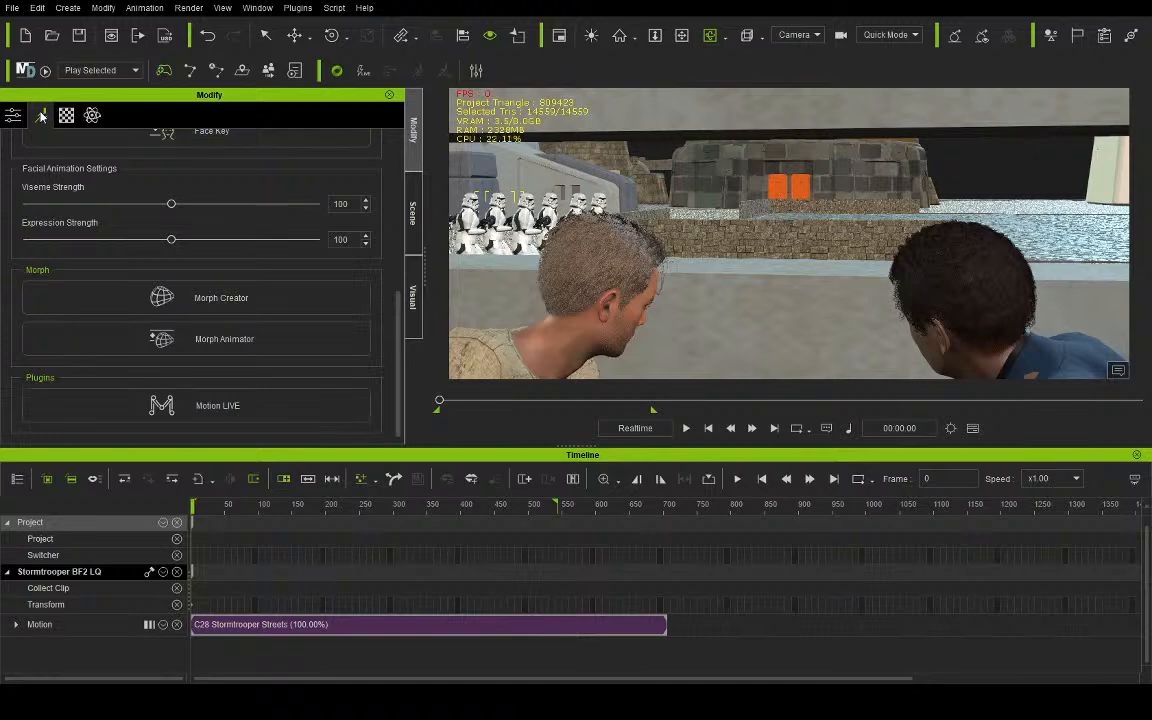
click(13, 116)
scroll(104, 165, up, 5)
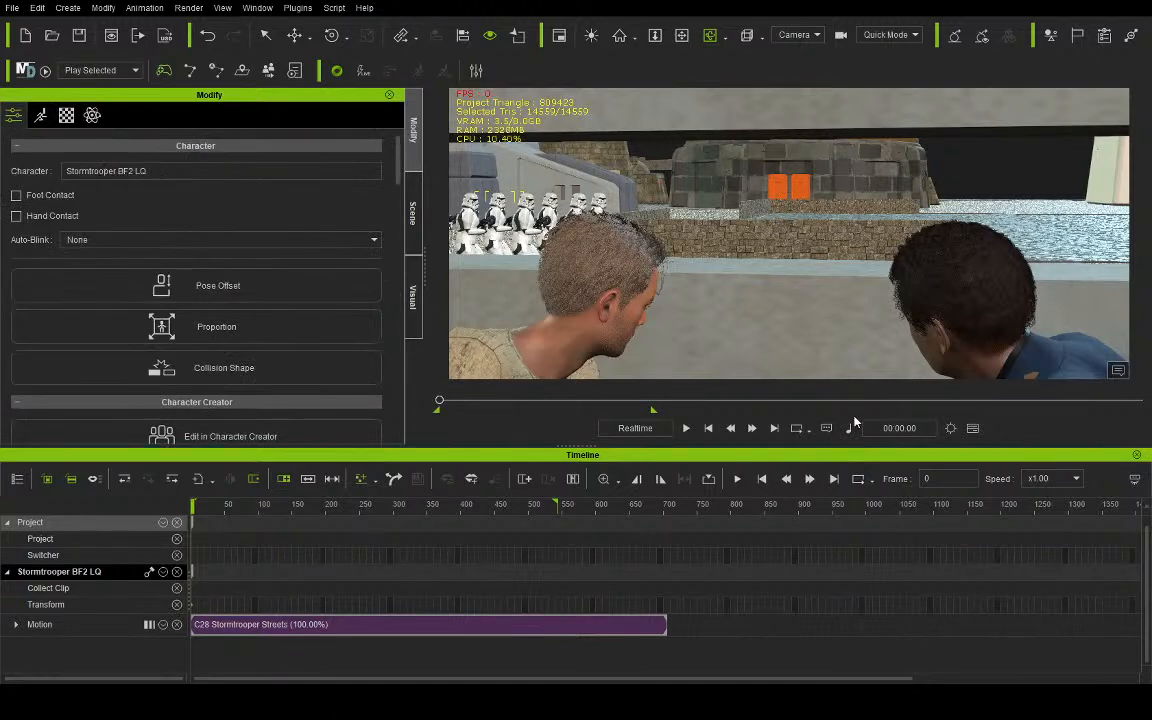
- Replay the two marching lines of Stormtroopers through the camera and return to frame 0
key(space)
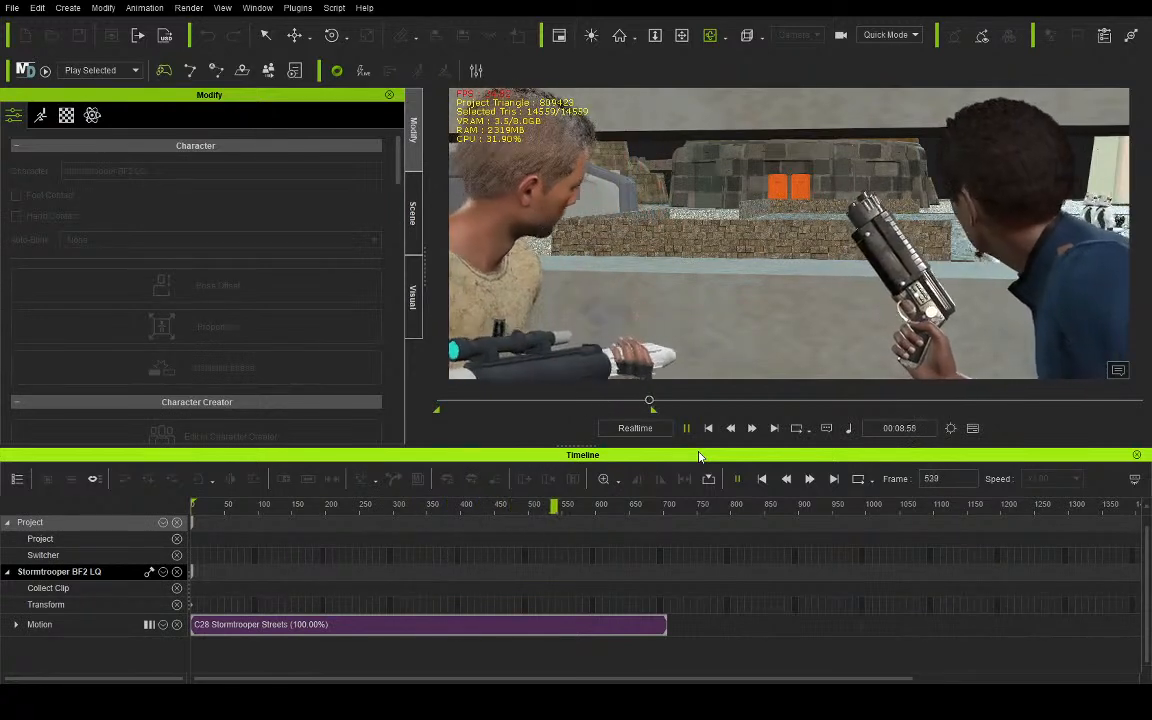
key(space)
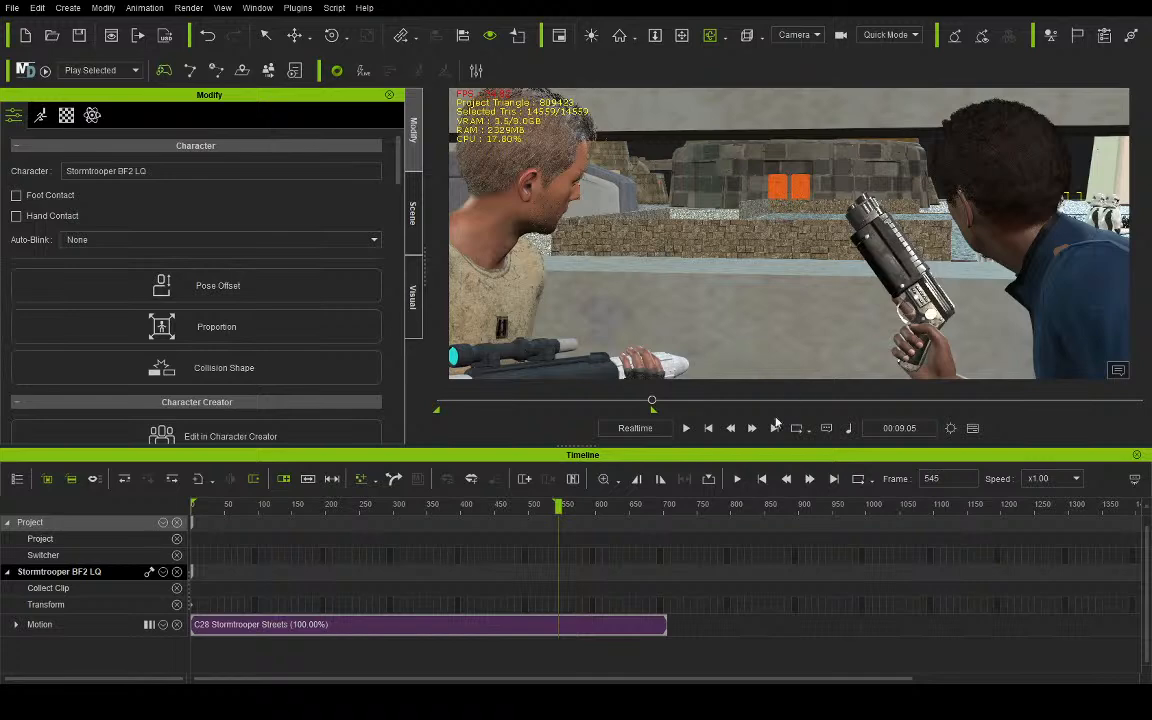
click(709, 429)
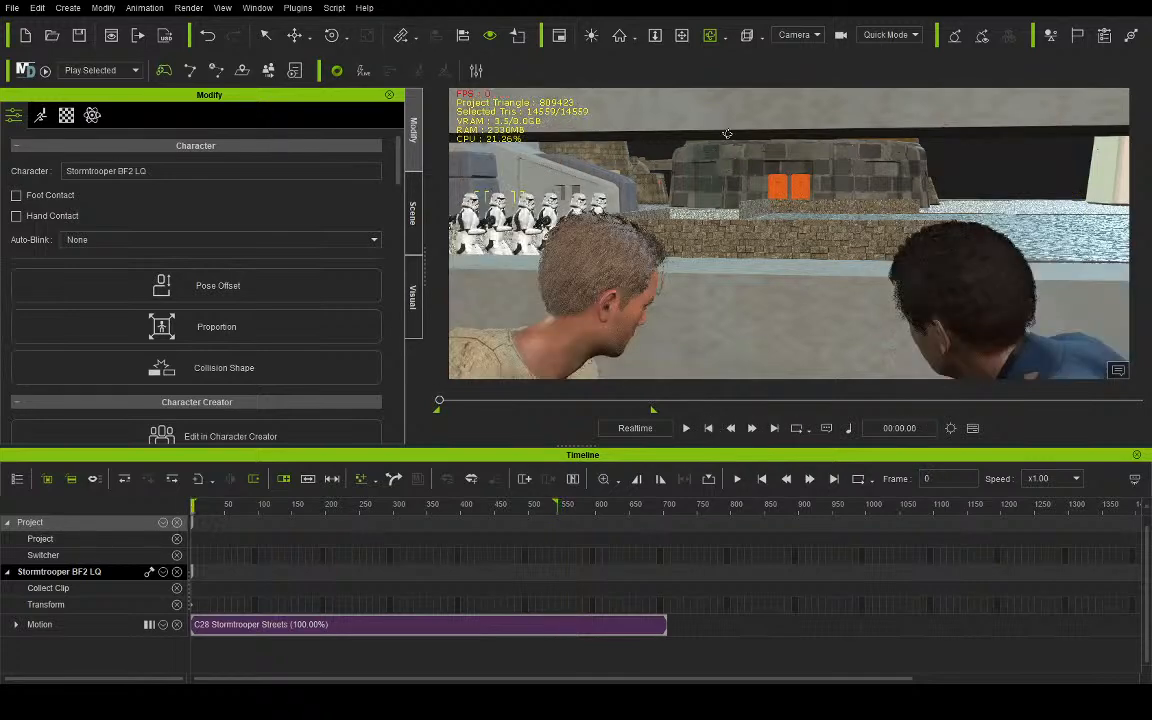
- In the preview view, select all eight Stormtroopers and duplicate them backwards as a second group behind the first
click(794, 53)
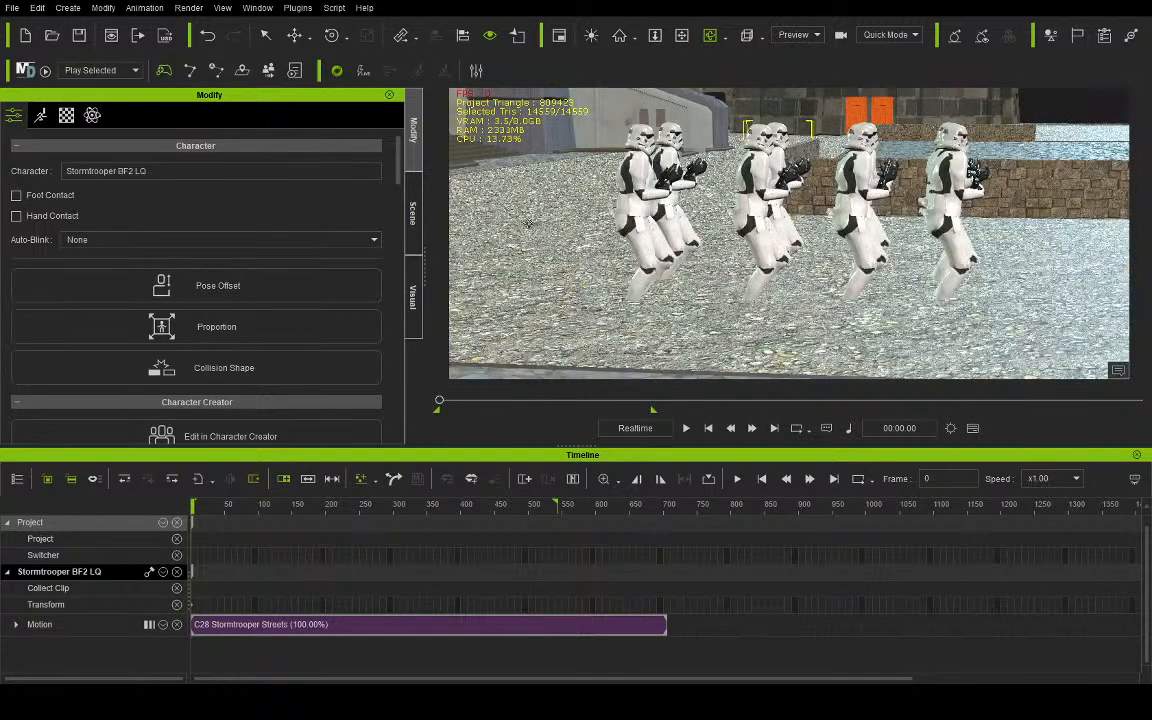
click(413, 213)
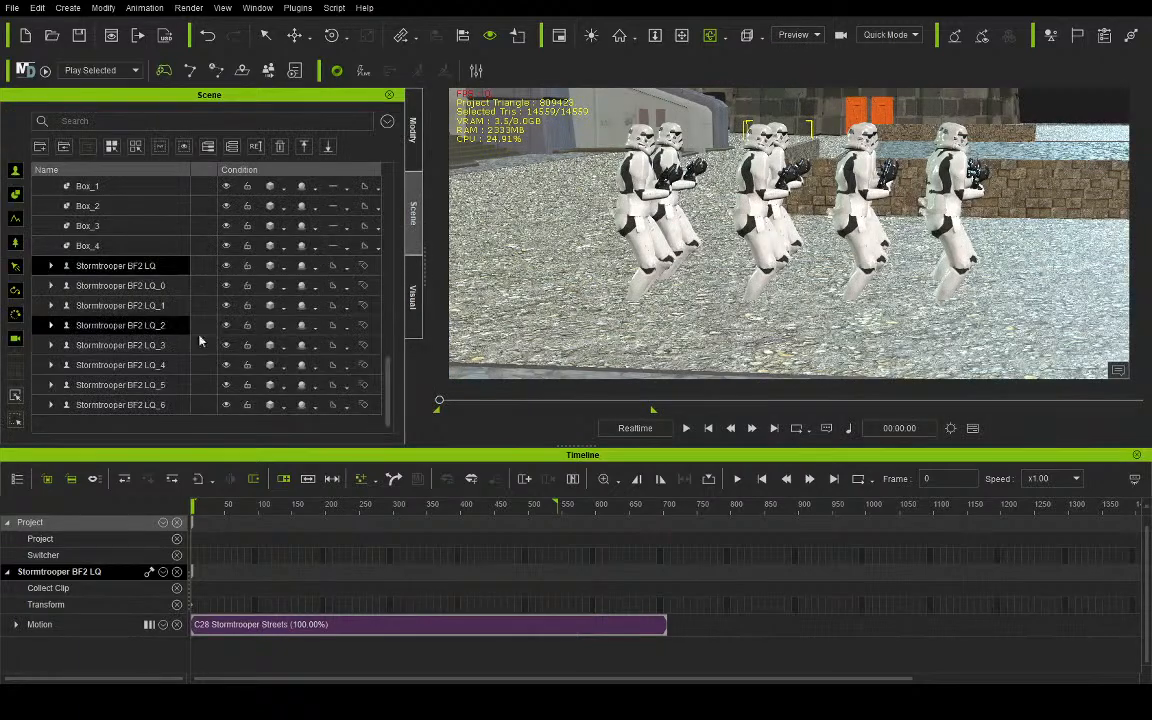
shift+click(178, 404)
drag(683, 132, 676, 424)
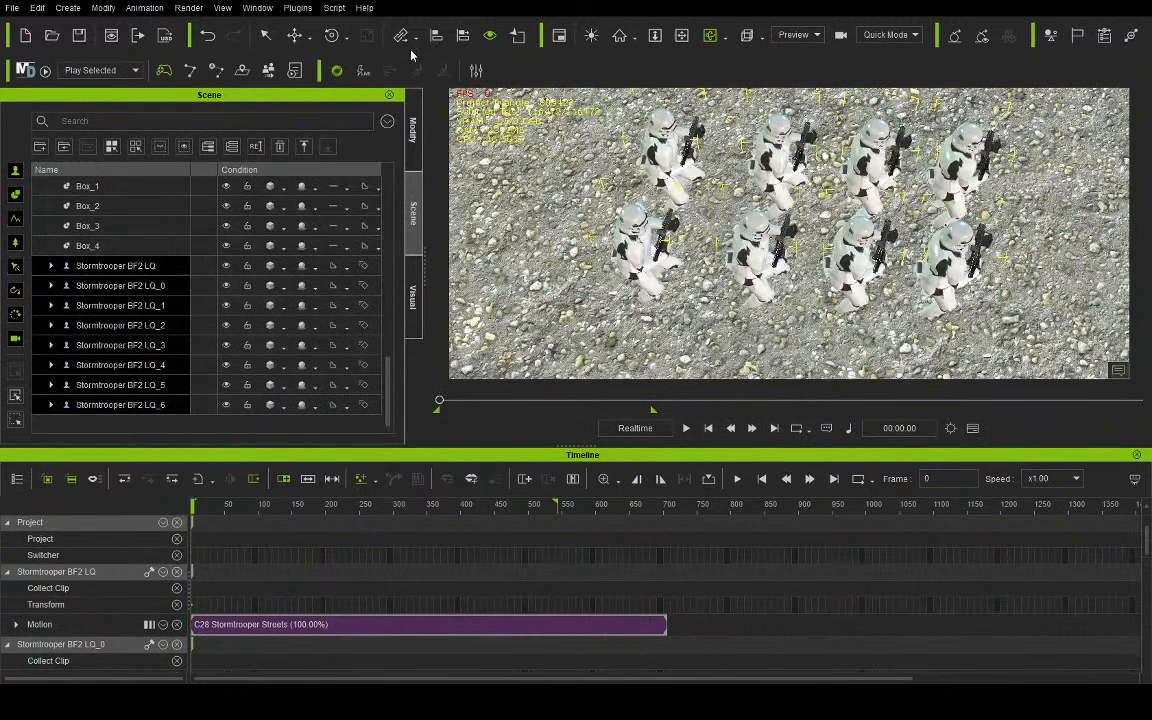
click(296, 36)
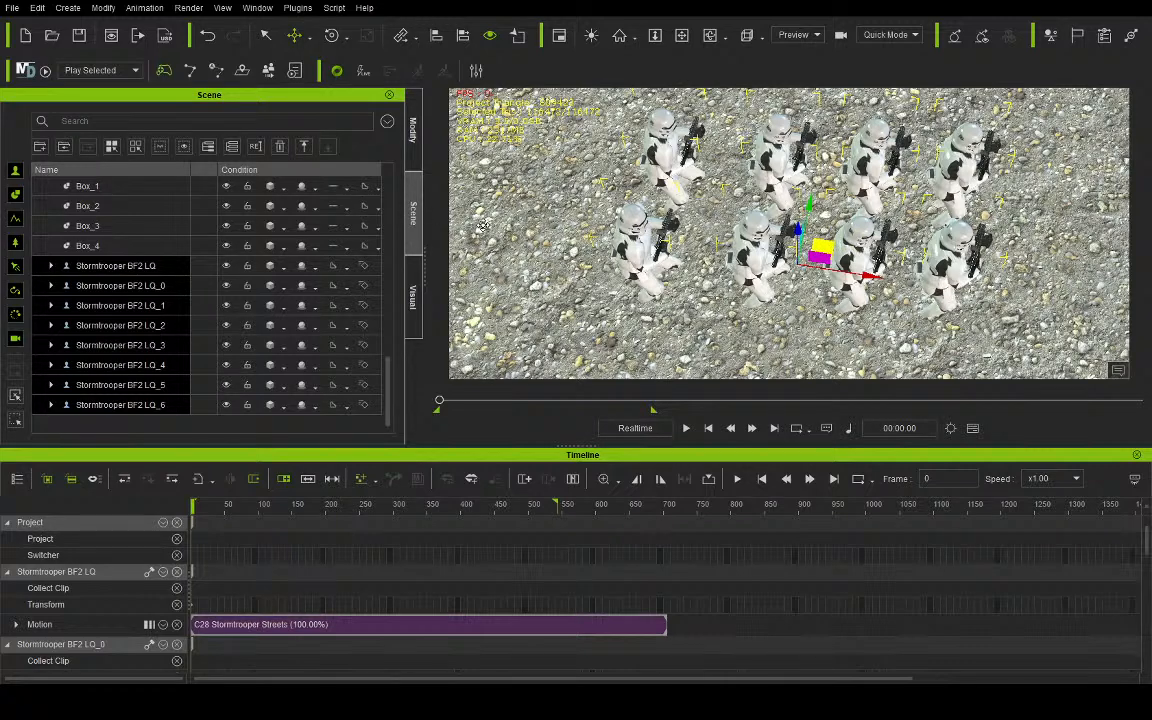
ctrl+drag(534, 232, 536, 222)
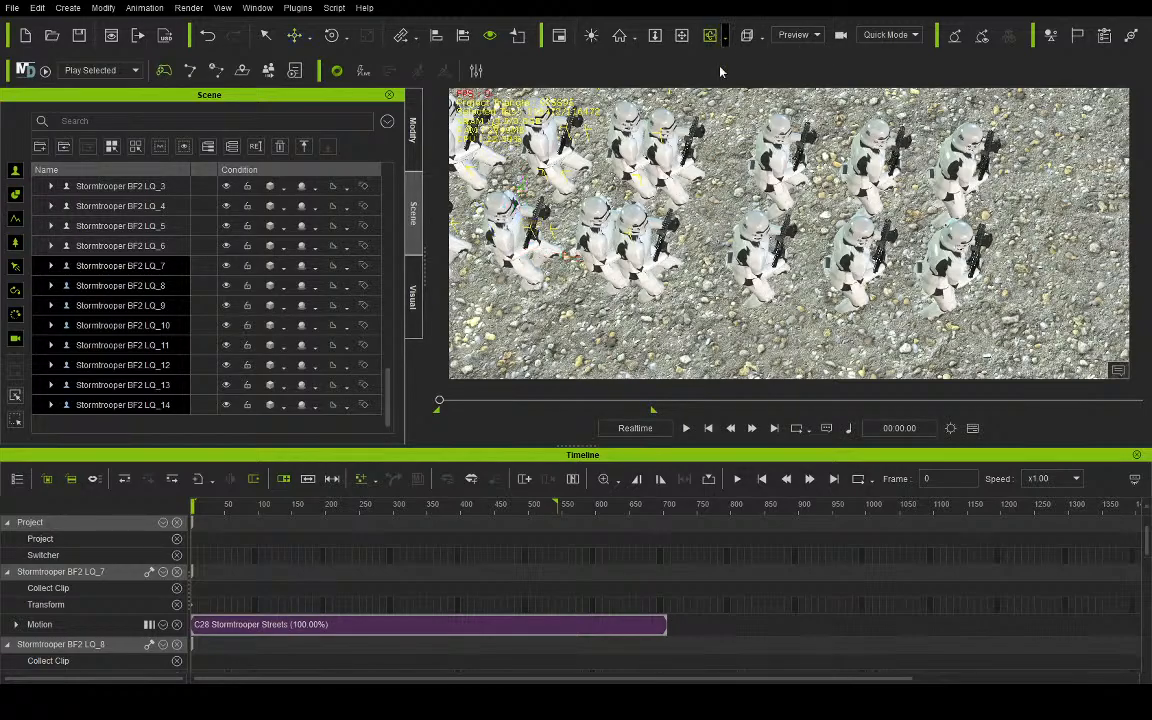
- Move the eight duplicated Stormtroopers farther back so they follow the first group at an even marching distance
click(710, 35)
drag(708, 143, 722, 152)
click(681, 38)
drag(672, 188, 555, 95)
click(294, 35)
drag(815, 284, 761, 274)
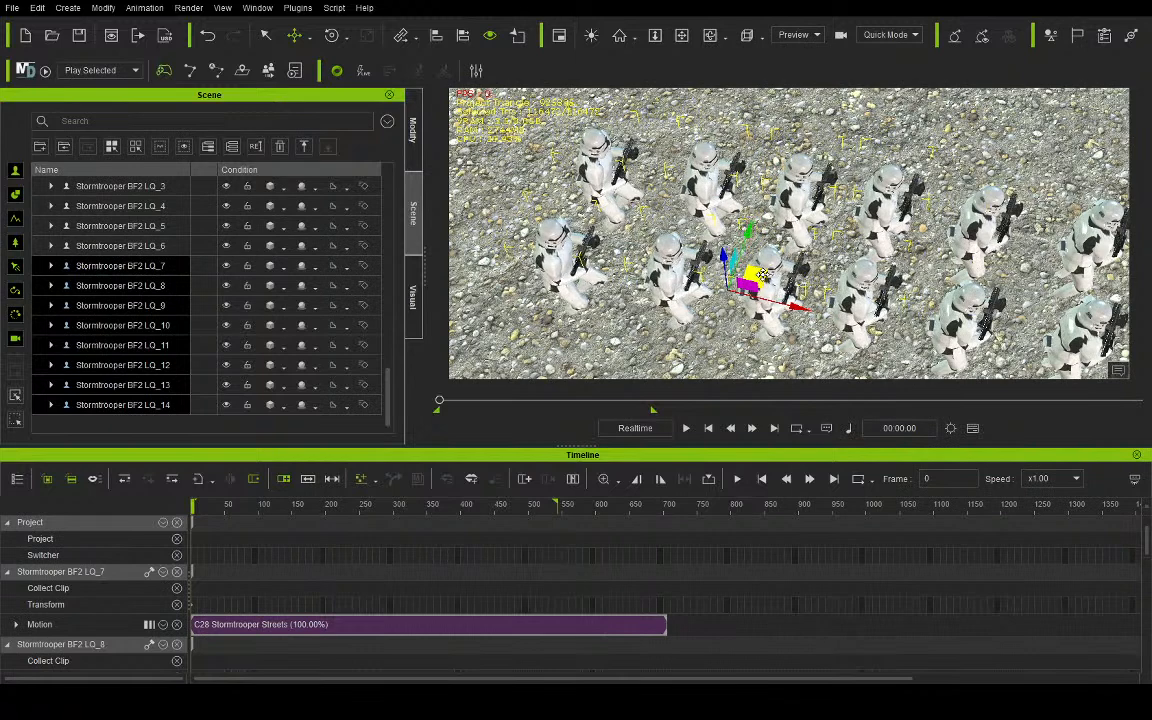
- Play the animation through the camera to review the extended double column of Stormtroopers
click(800, 67)
click(685, 428)
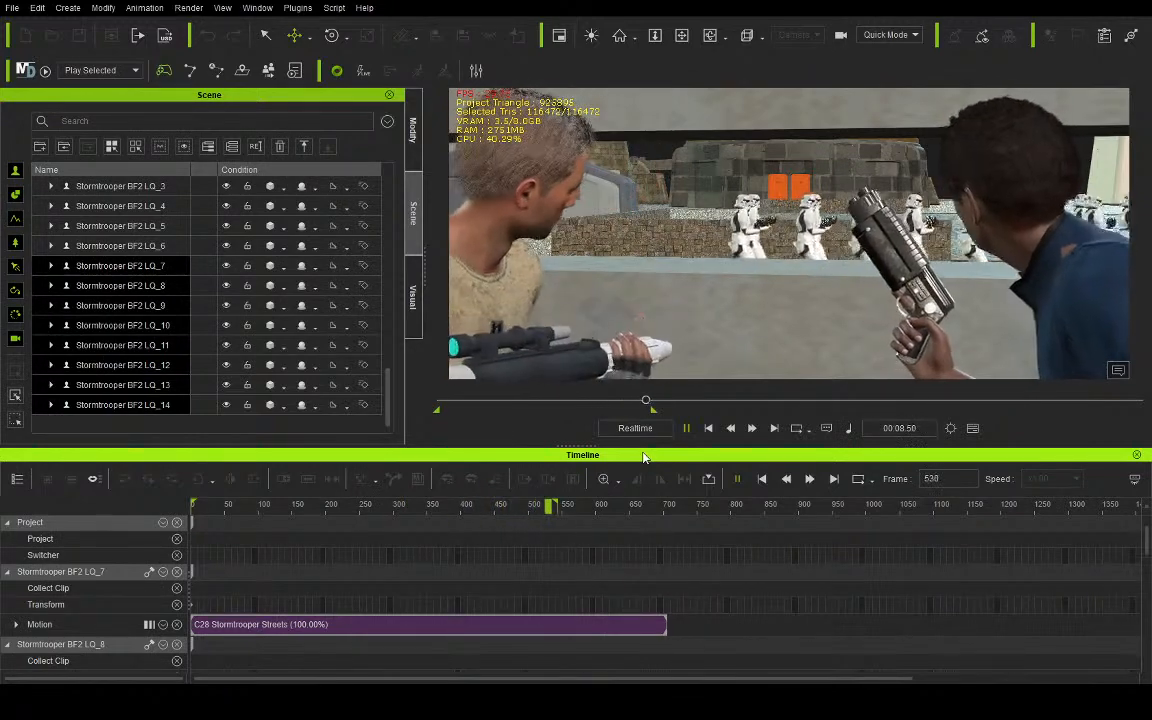
key(space)
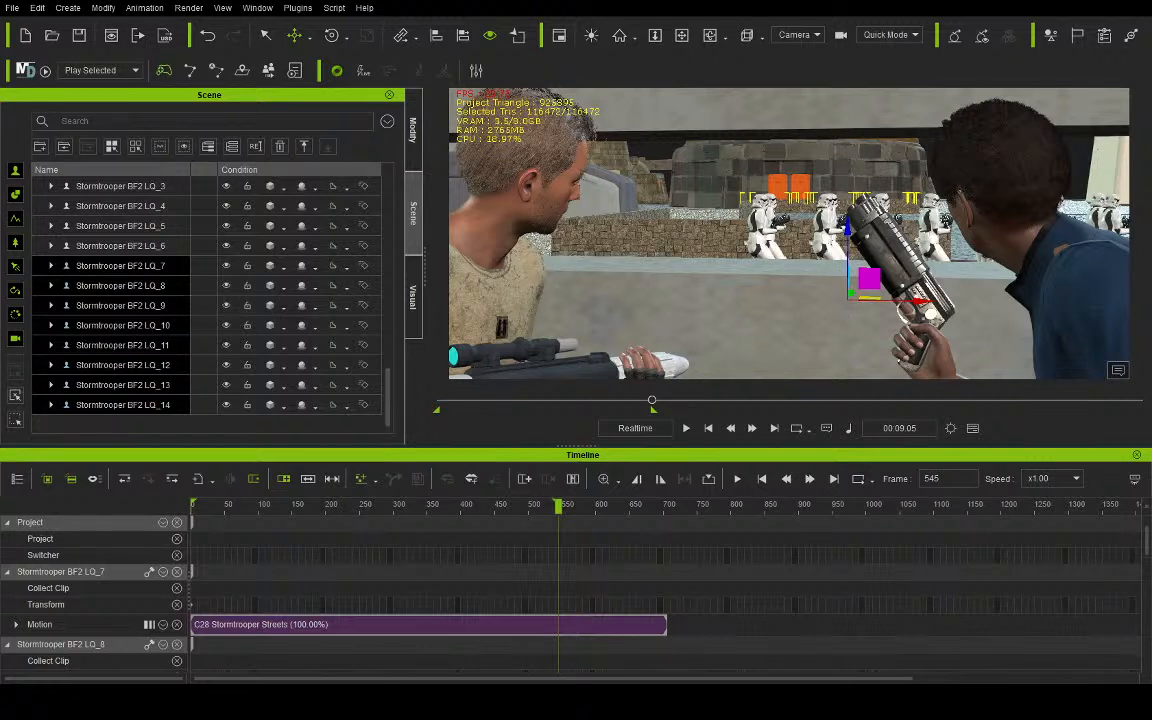
- Return to the preview view at frame 0 and delete the rearmost pair of Stormtroopers, LQ_10 and LQ_14
click(805, 39)
click(799, 51)
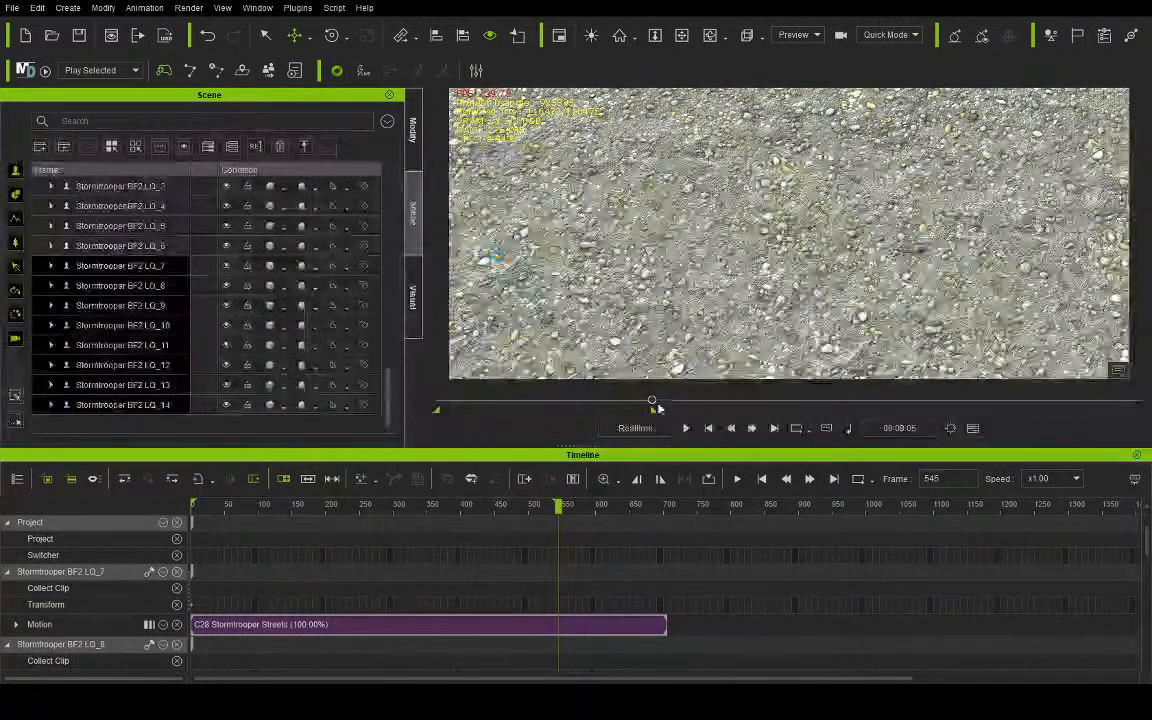
click(708, 428)
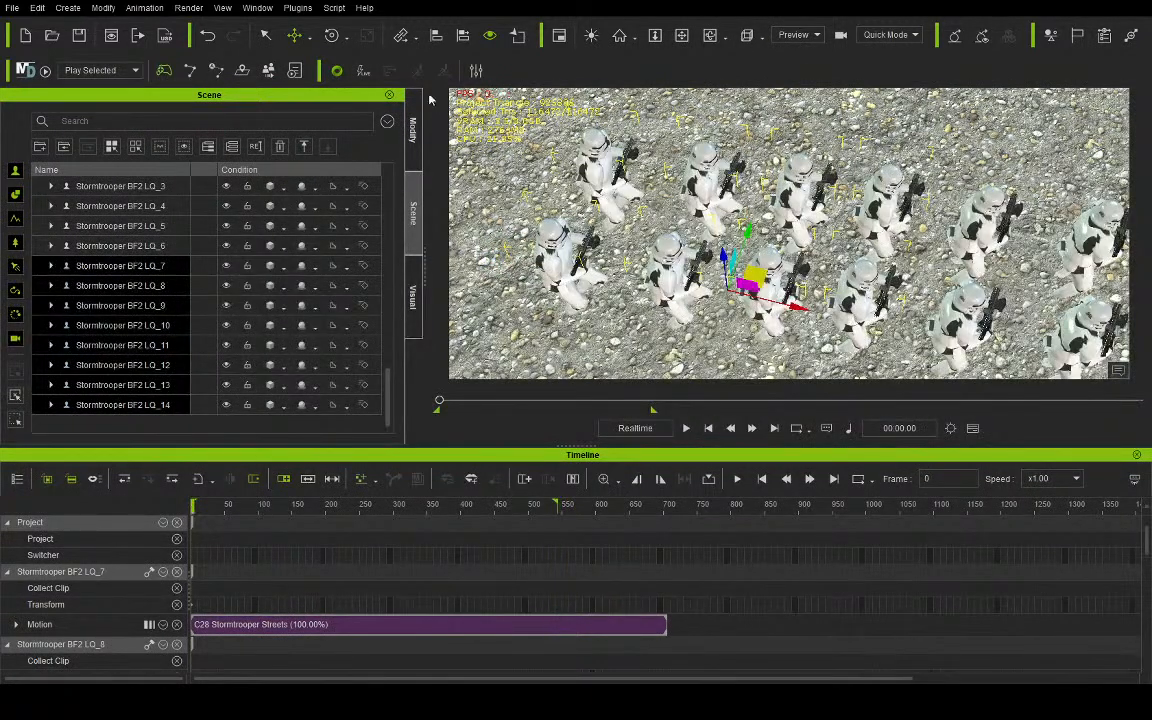
click(265, 36)
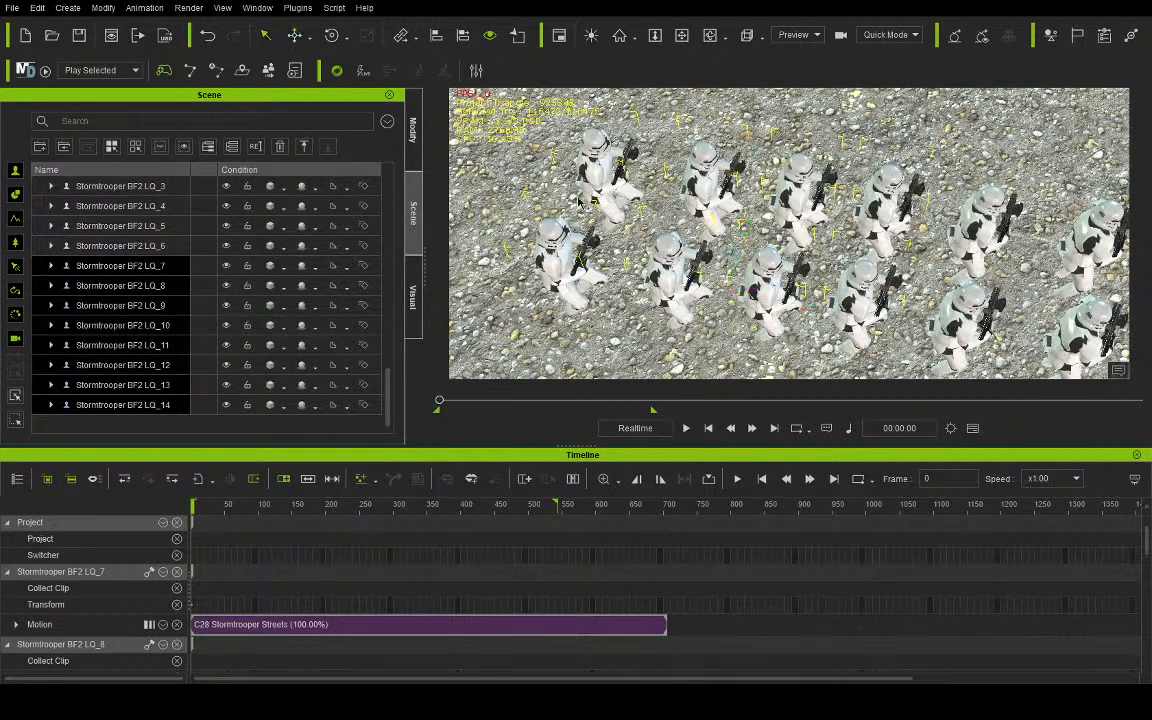
click(617, 183)
click(705, 205)
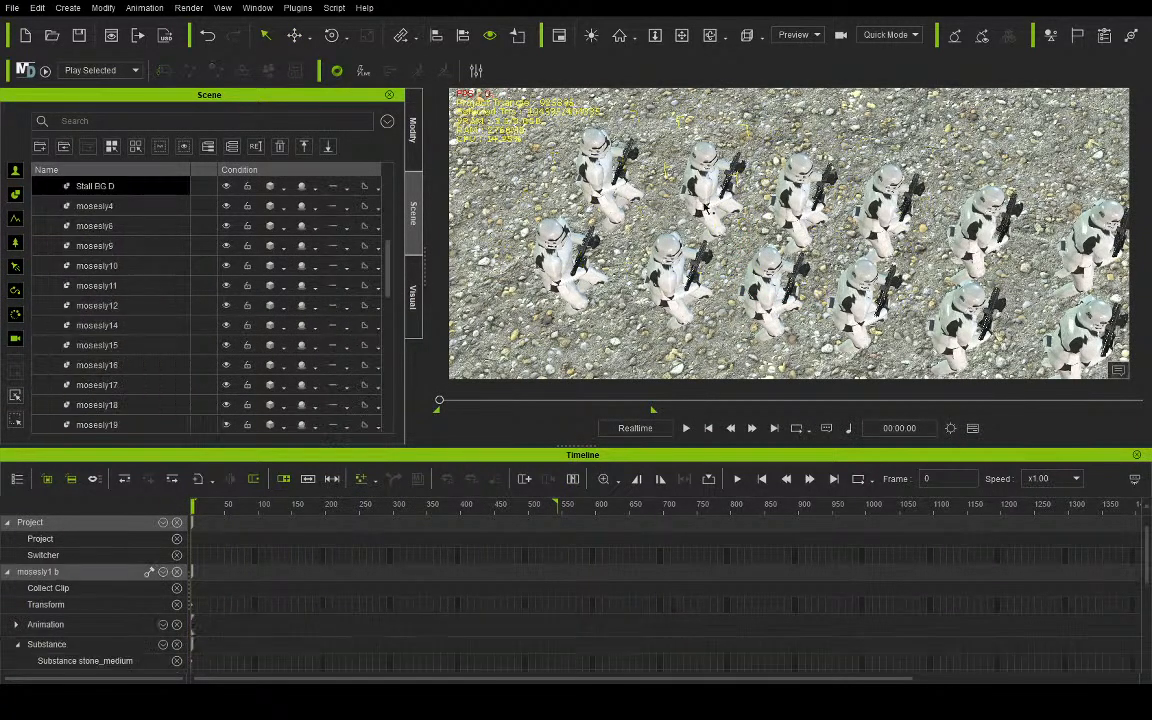
click(688, 233)
click(558, 288)
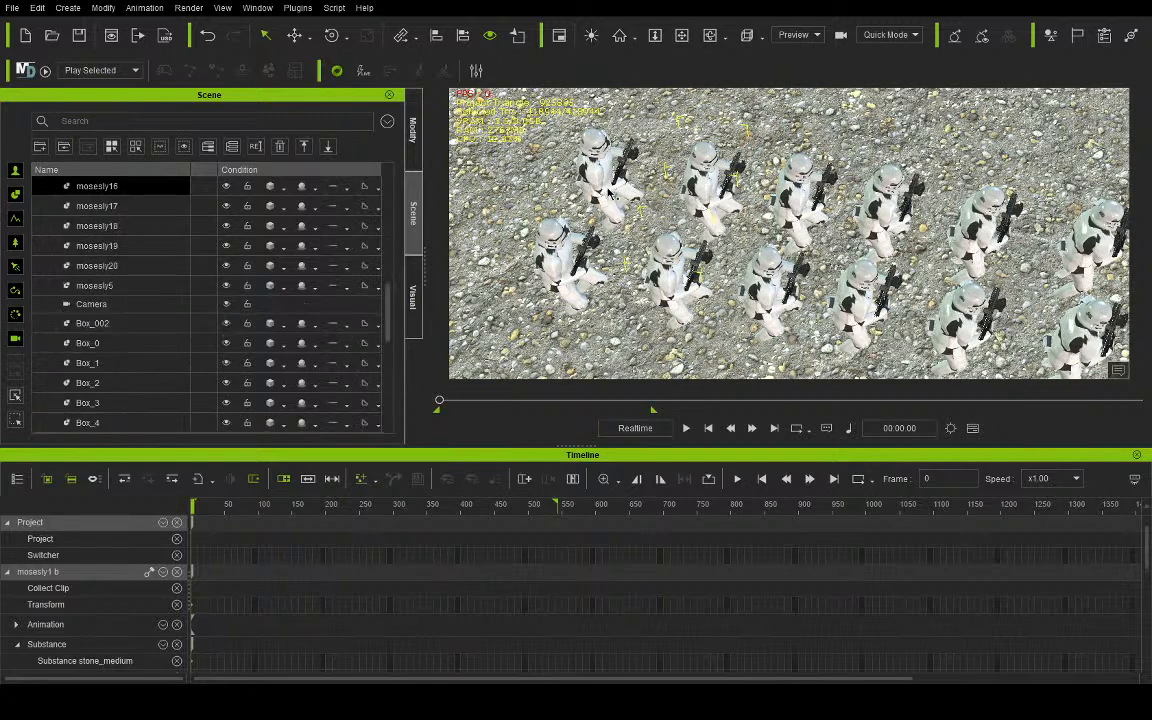
click(565, 292)
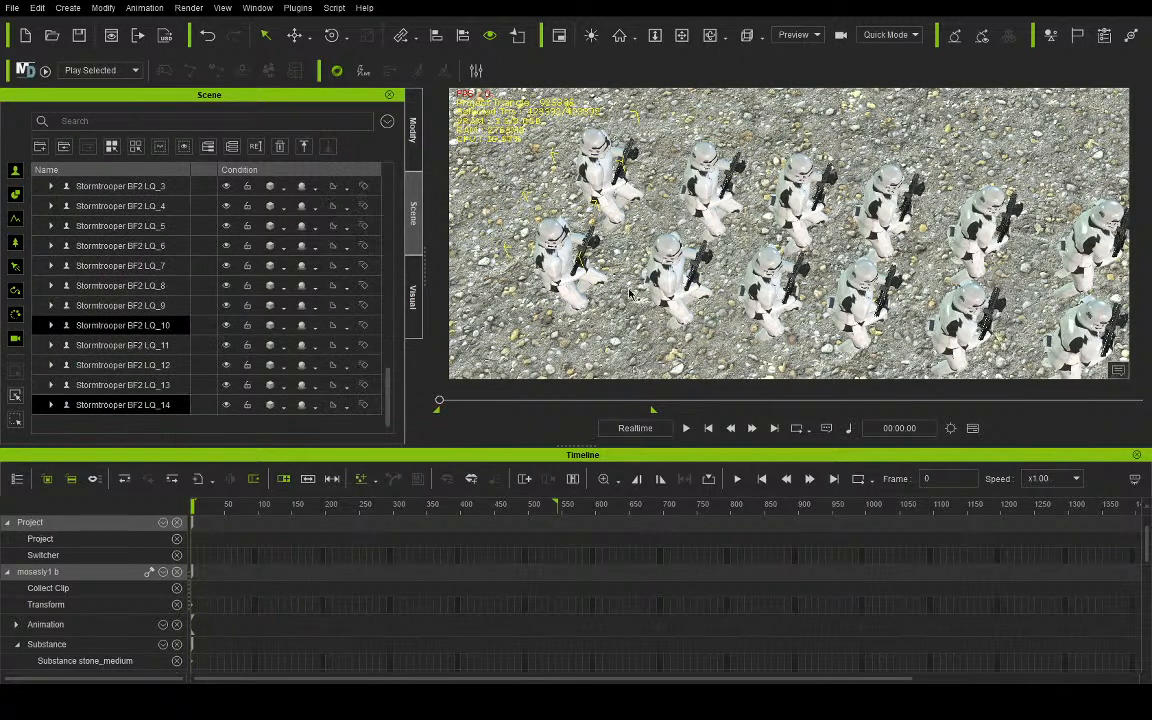
key(Delete)
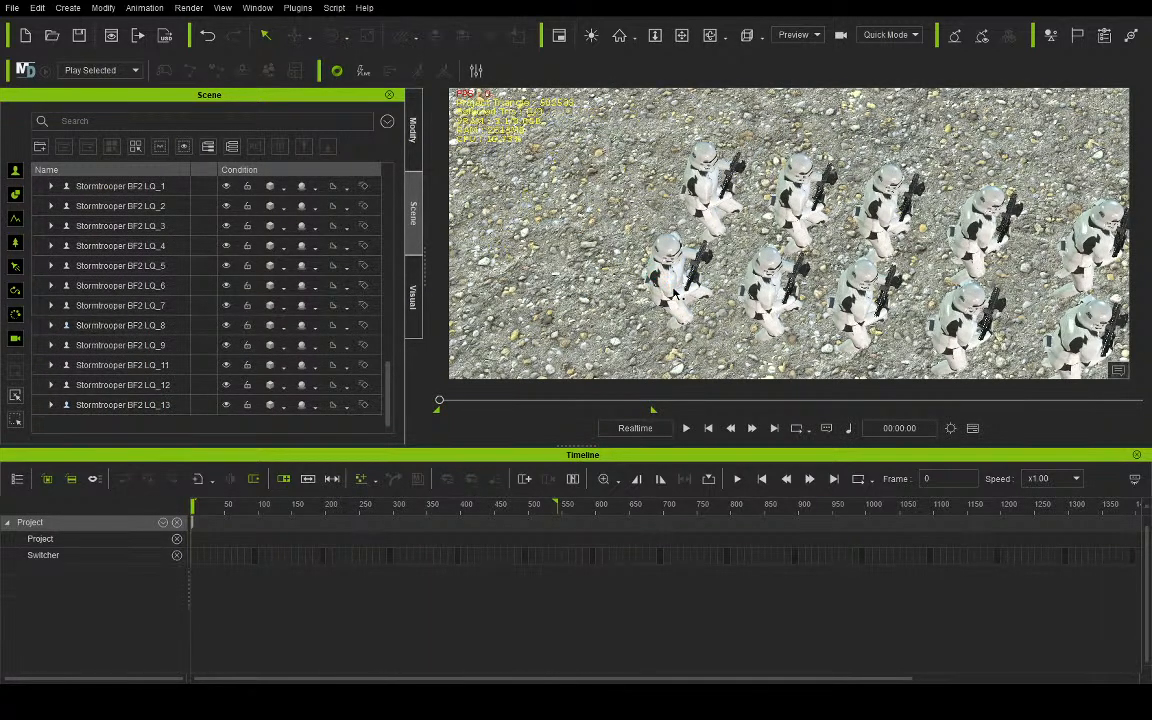
- Delete the next pair at the rear of the column, Stormtroopers LQ_11 and LQ_7
click(703, 220)
key(Delete)
click(709, 200)
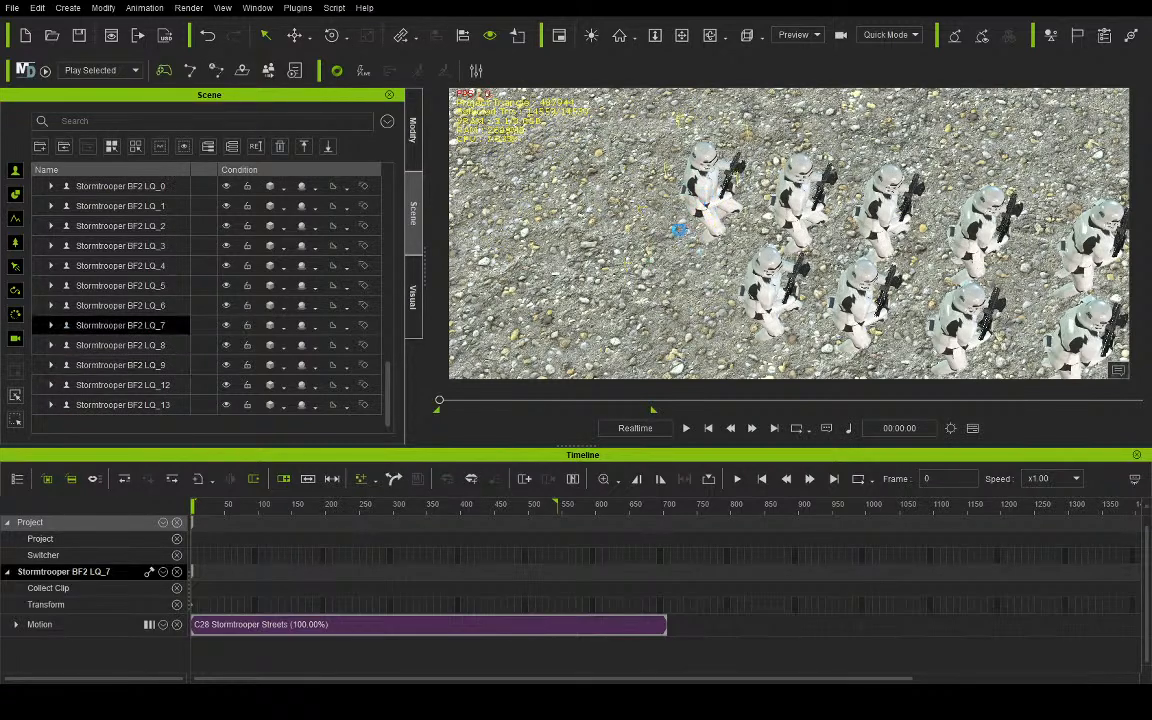
key(Delete)
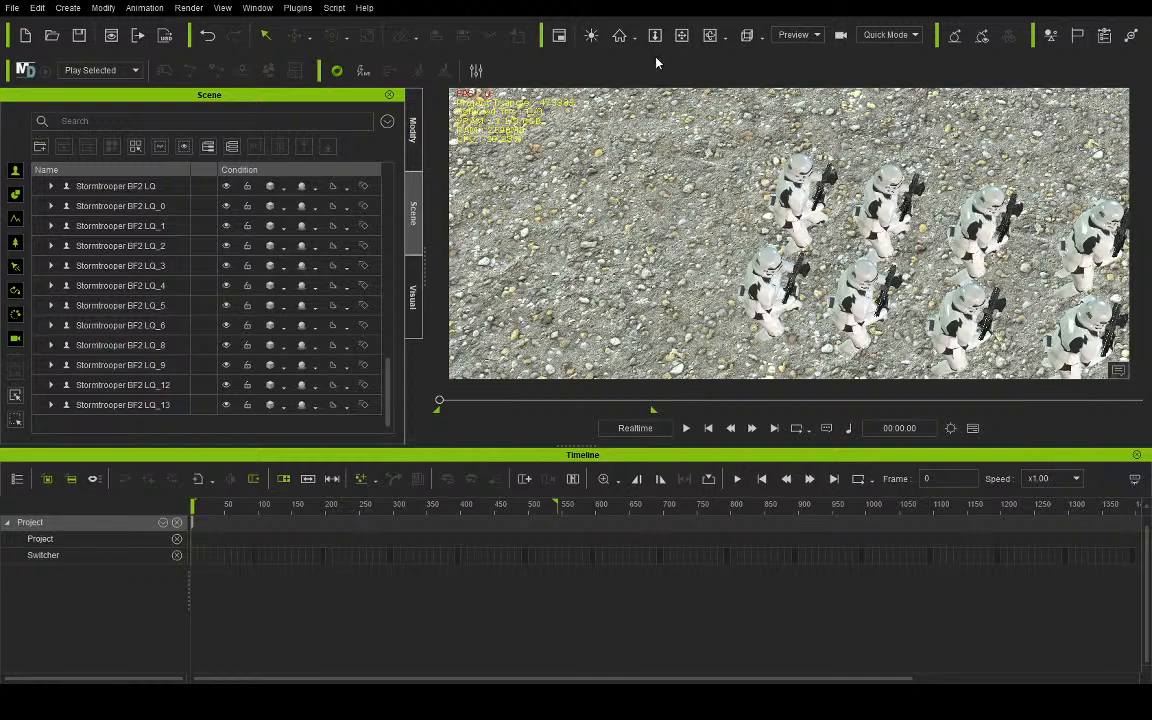
- Delete the leading pair at the front of the column, Stormtroopers LQ_5 and LQ_1
click(680, 36)
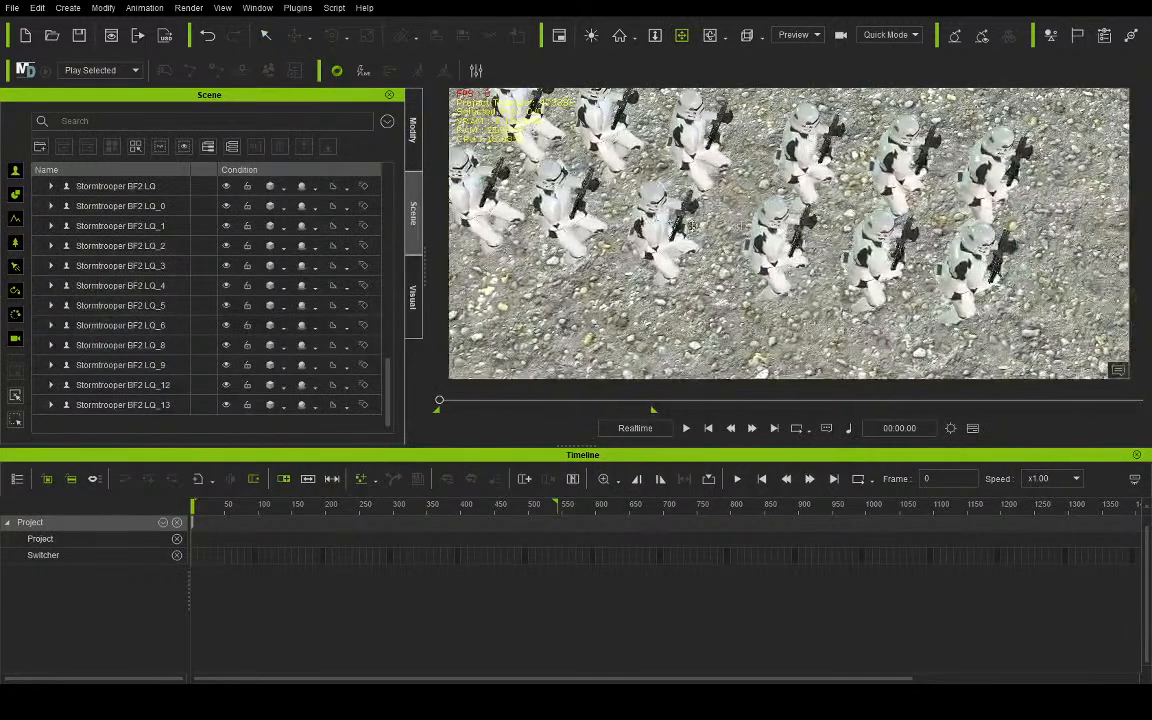
click(267, 36)
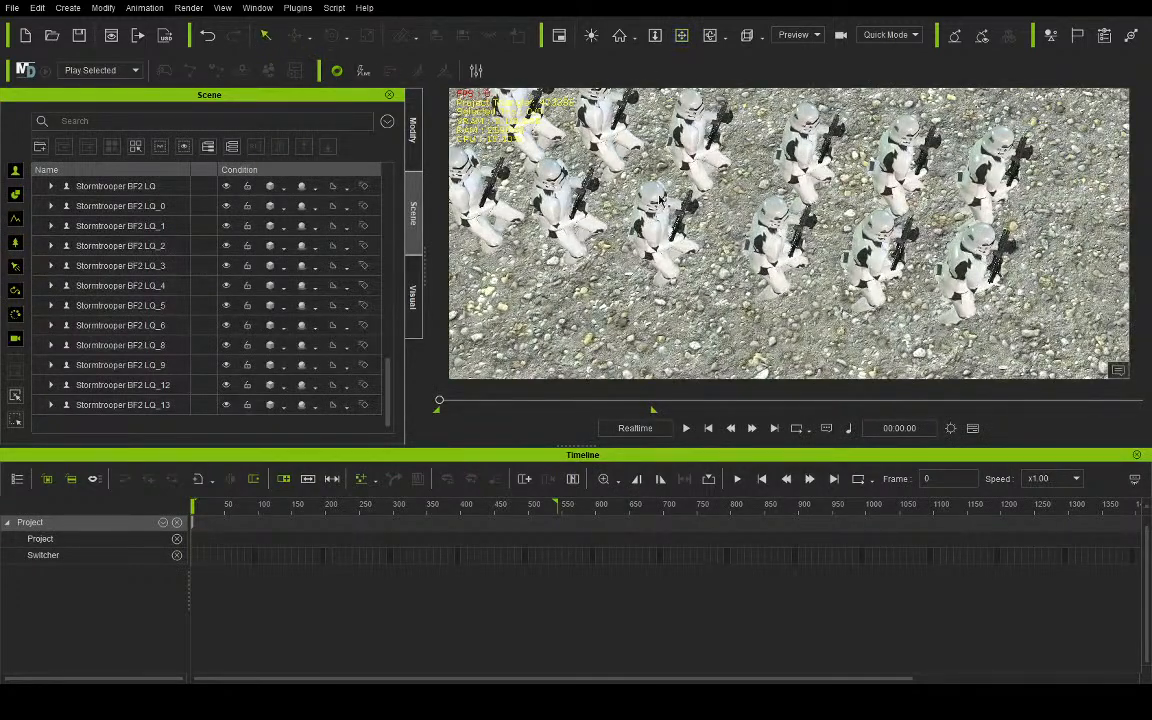
click(954, 279)
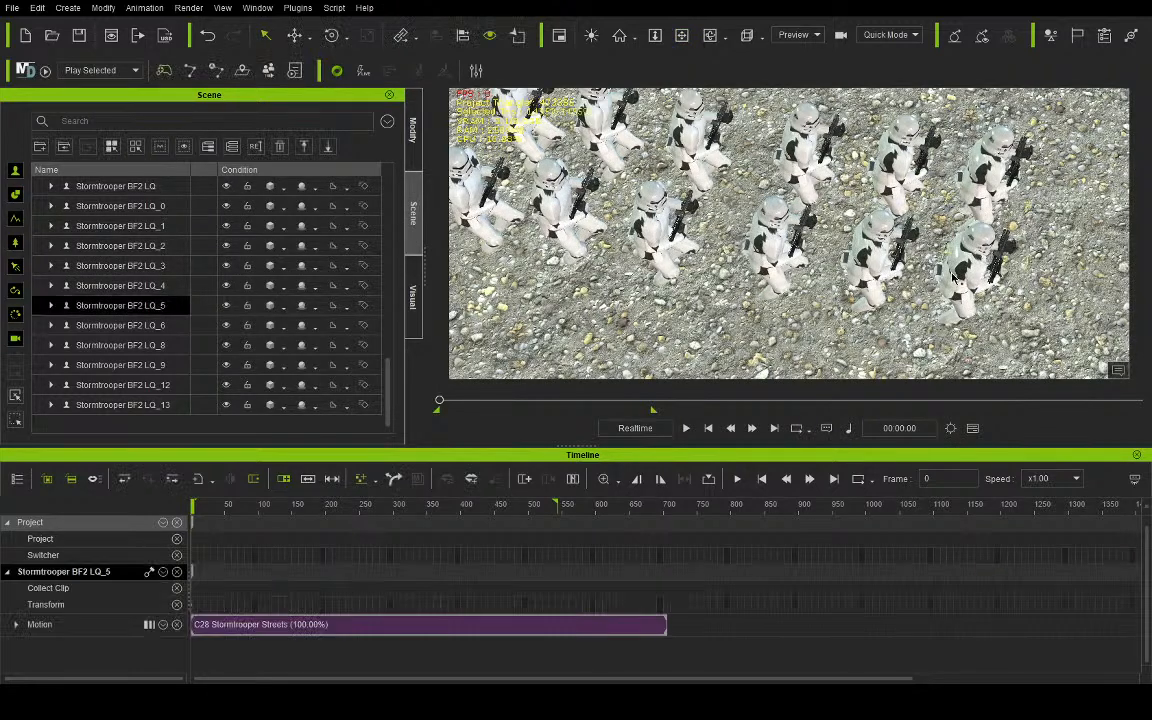
key(Delete)
click(972, 175)
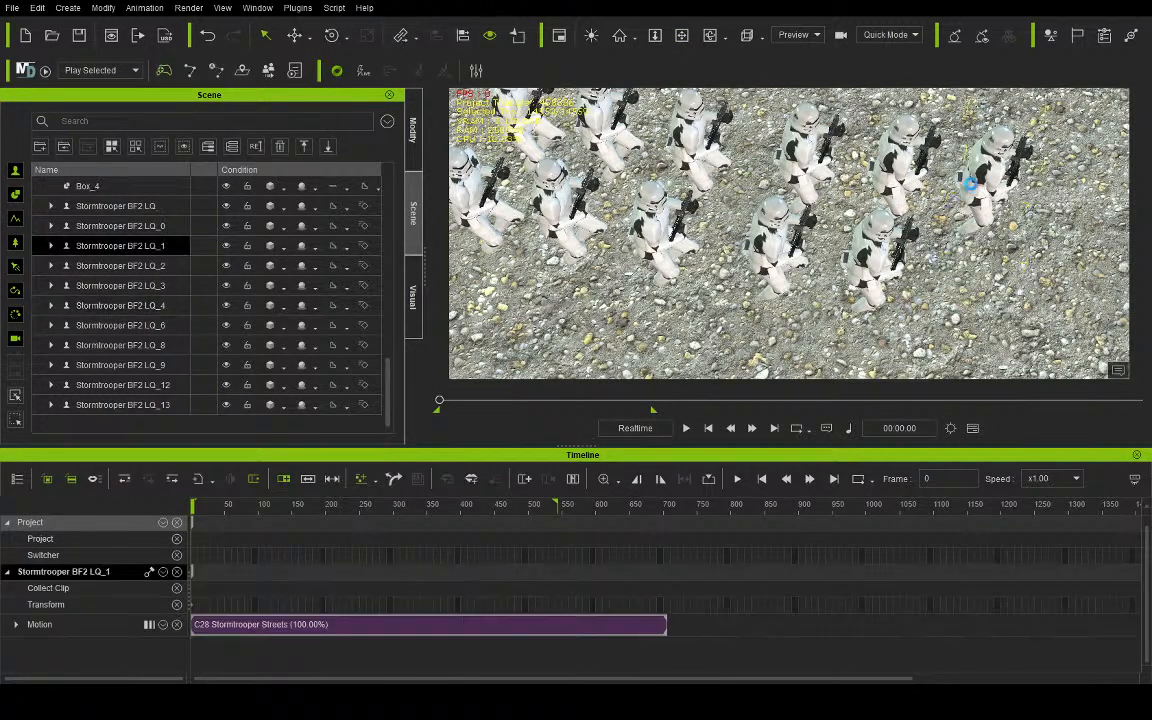
key(Delete)
- Play the animation through the camera several times to check the shortened Stormtrooper column behind the conversation, returning to frame 0
click(808, 71)
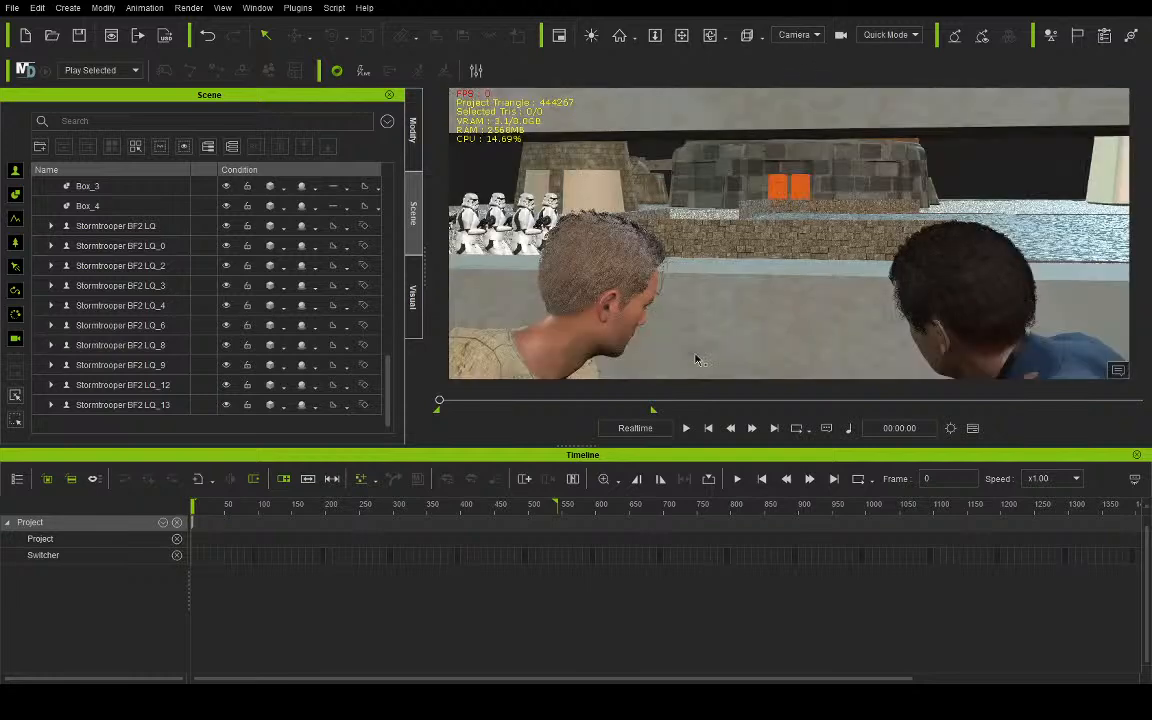
click(683, 428)
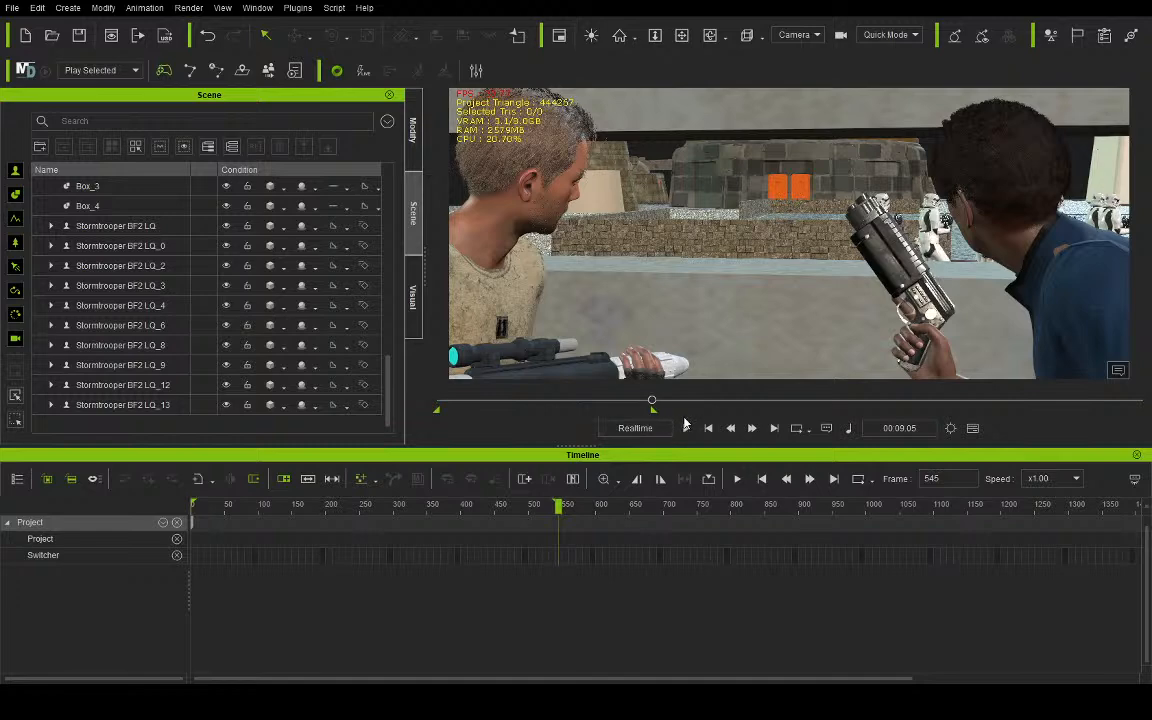
click(706, 428)
click(688, 430)
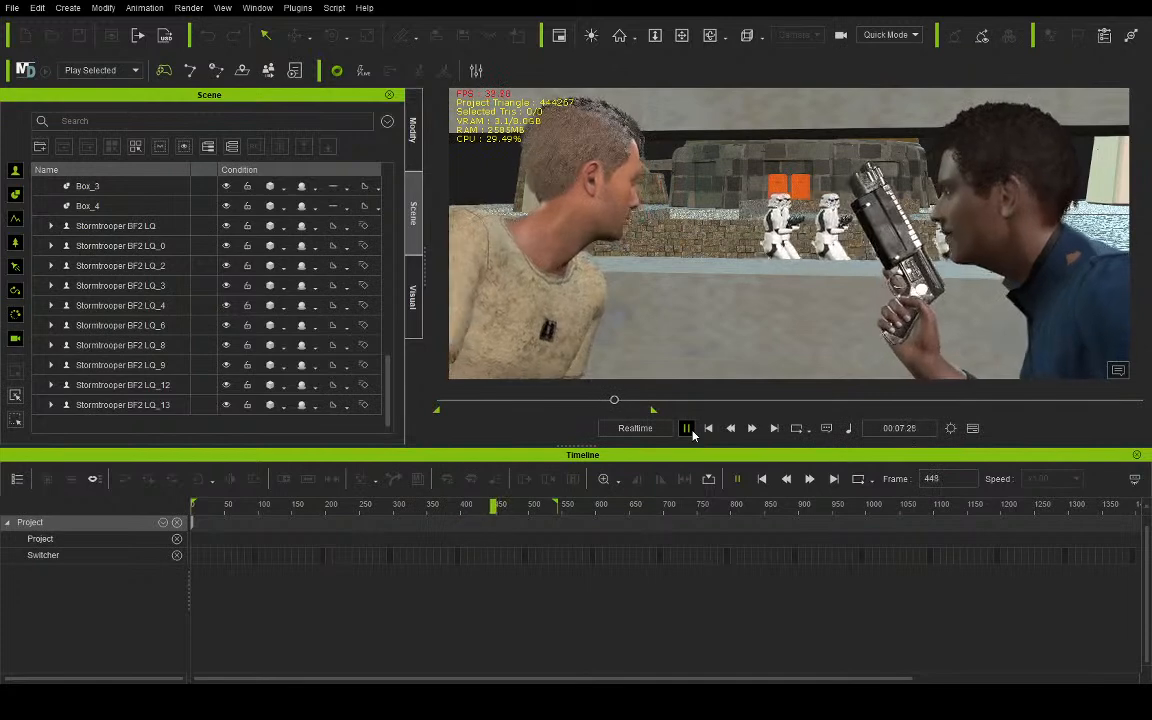
click(688, 429)
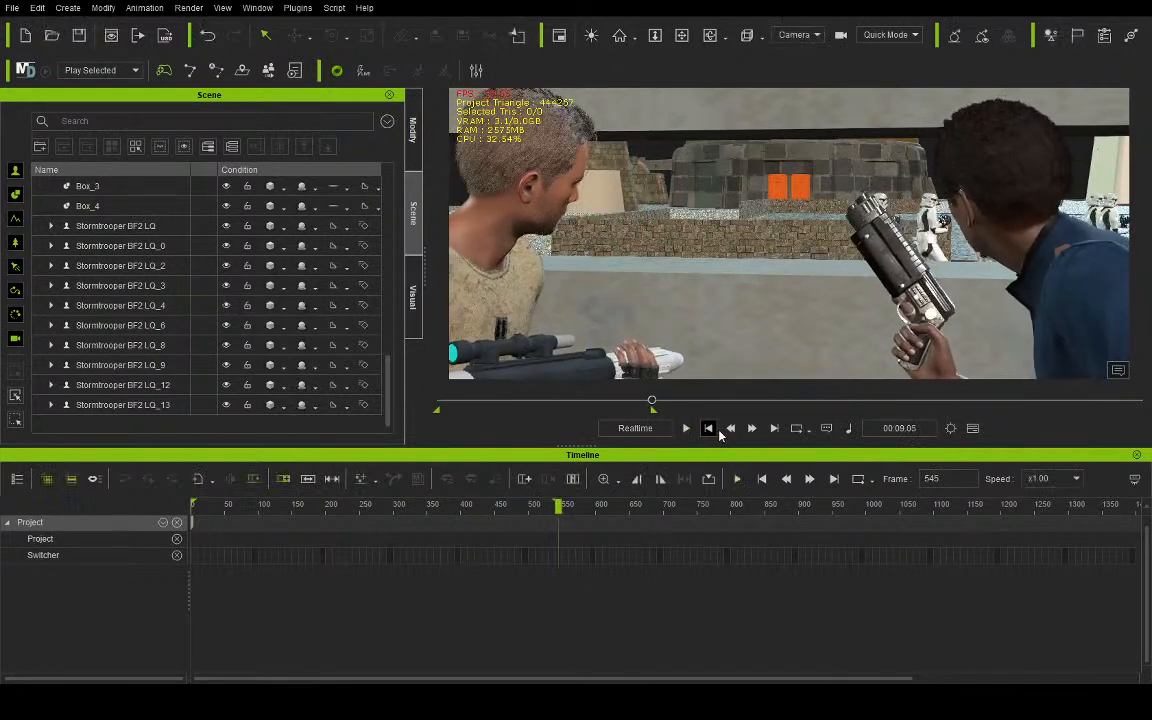
click(707, 428)
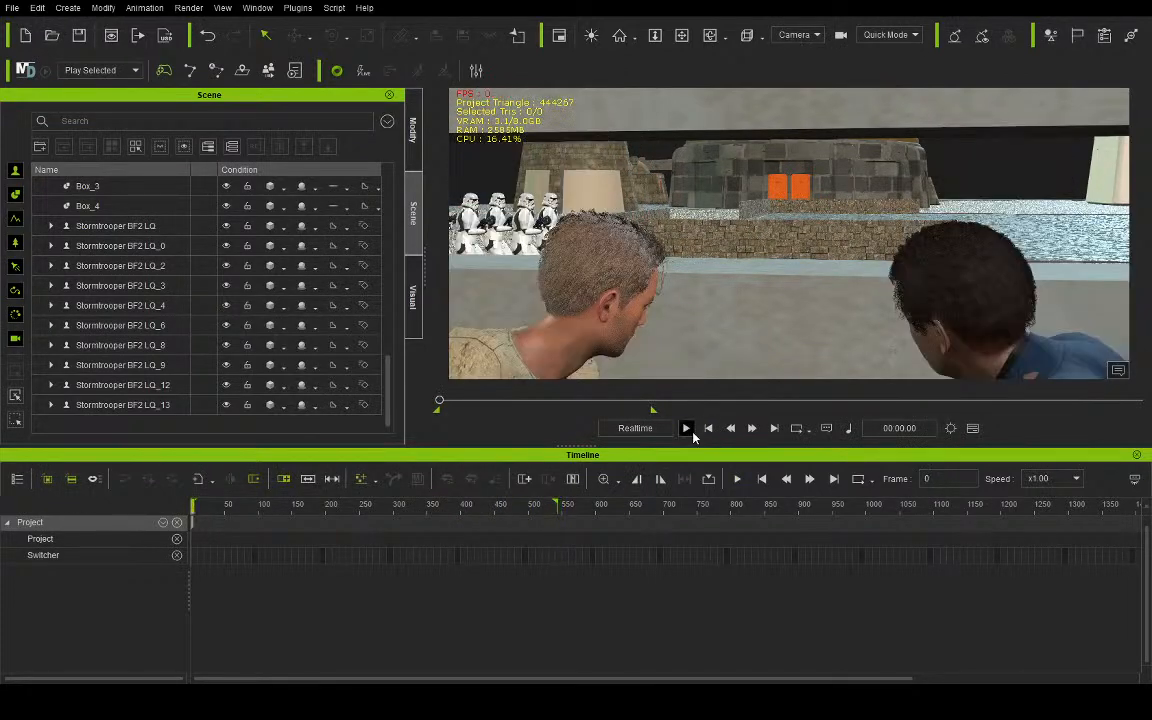
click(686, 428)
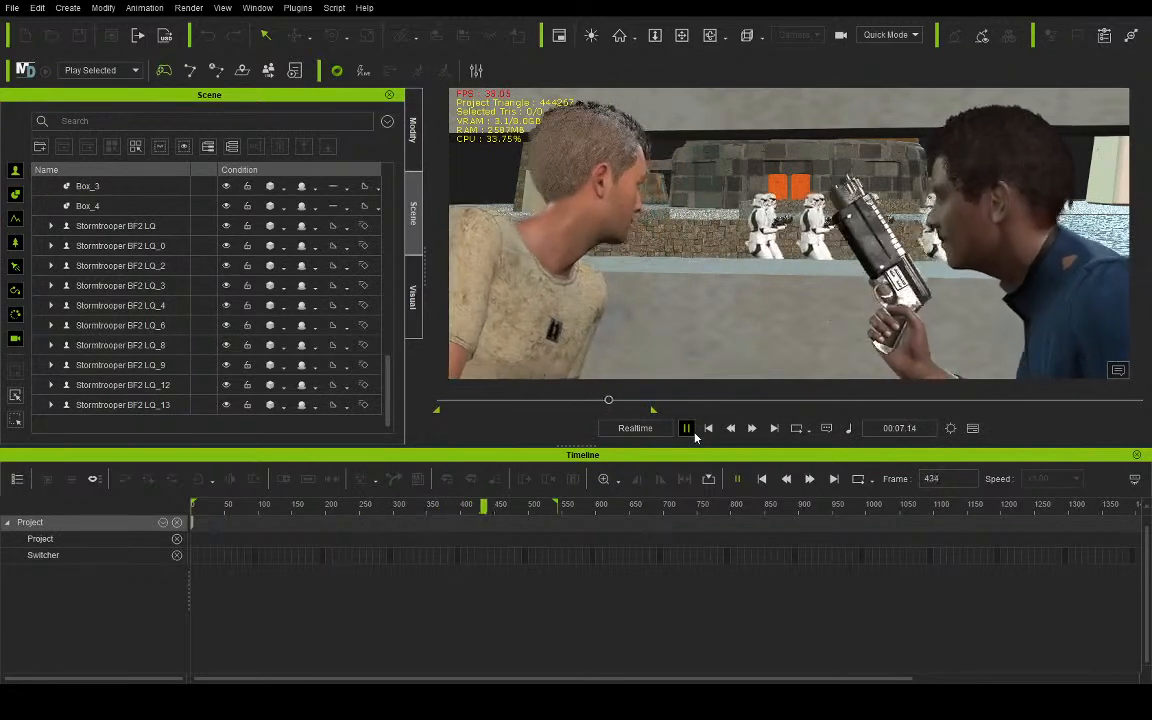
click(692, 431)
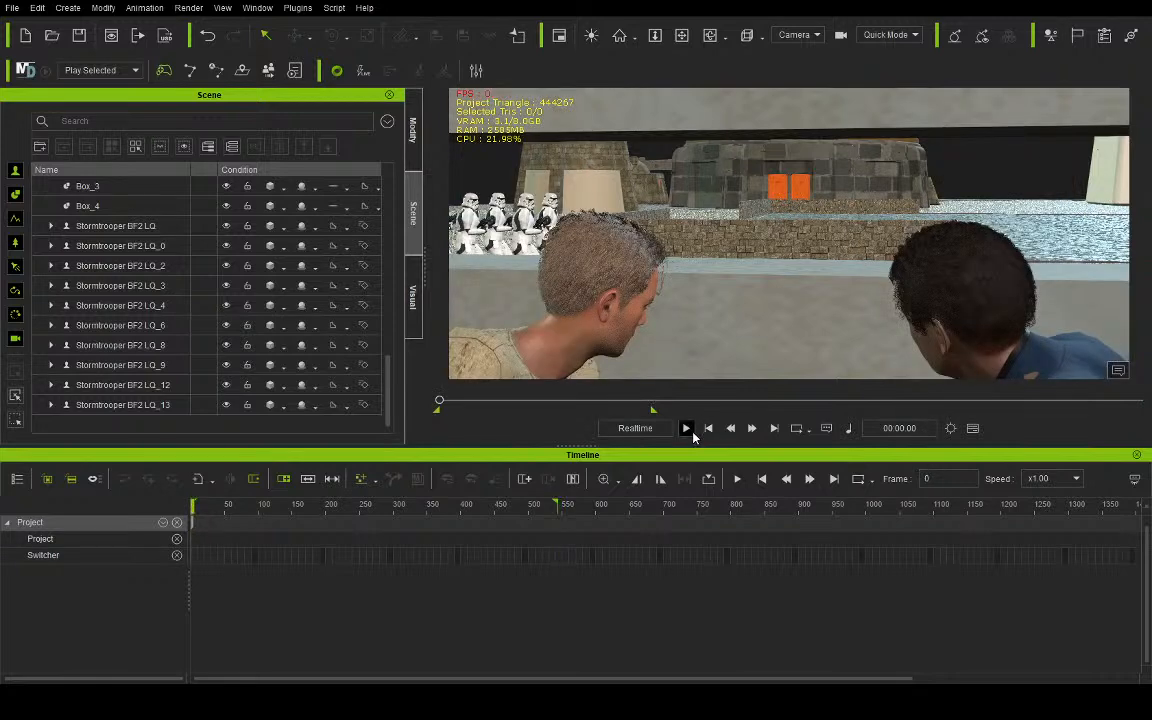
click(686, 428)
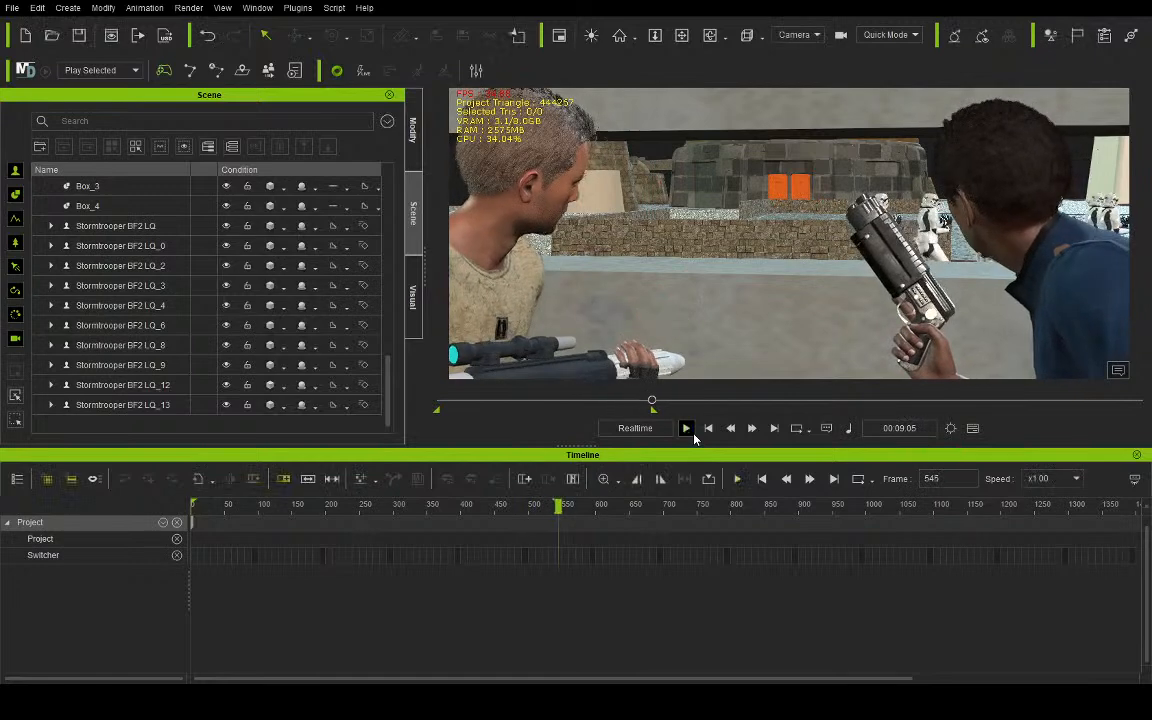
click(708, 428)
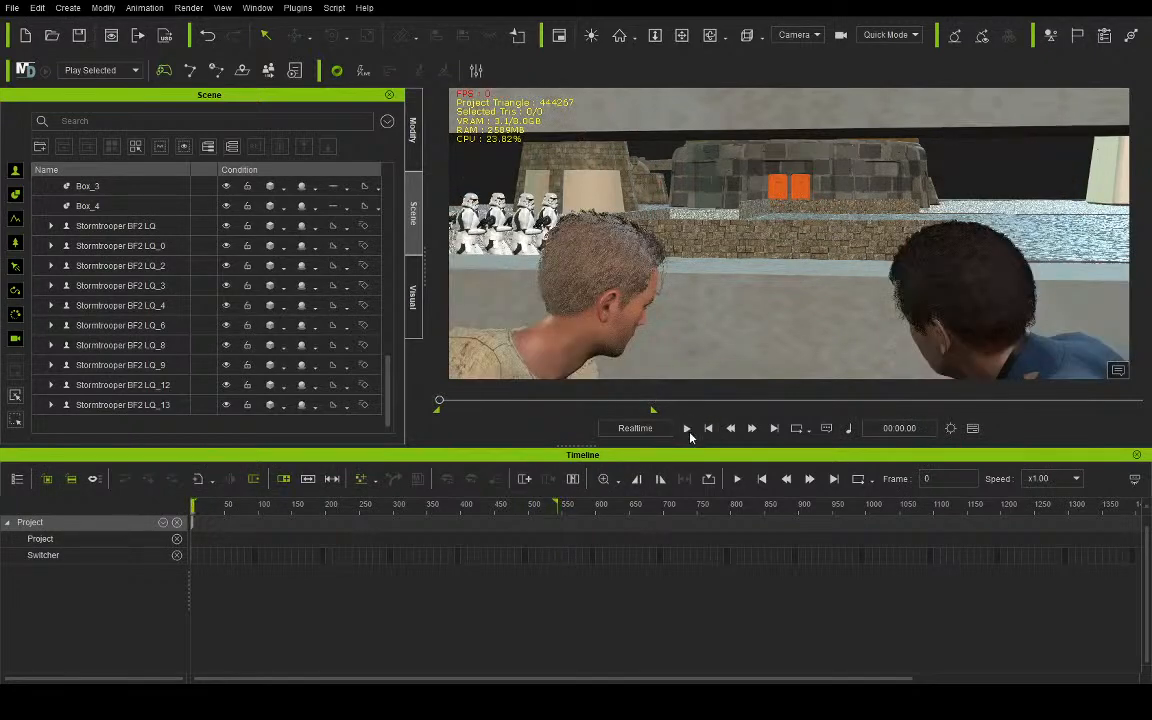
- Play the animation through the camera, return to frame 0 and switch to the preview view
click(687, 430)
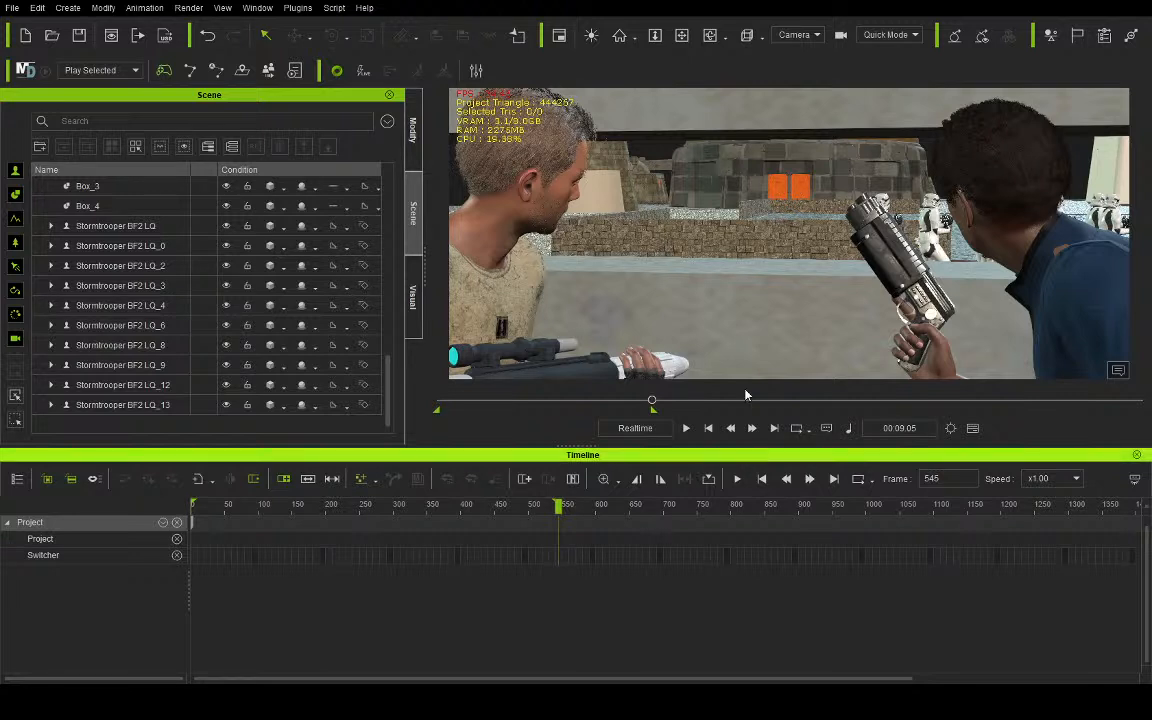
click(708, 428)
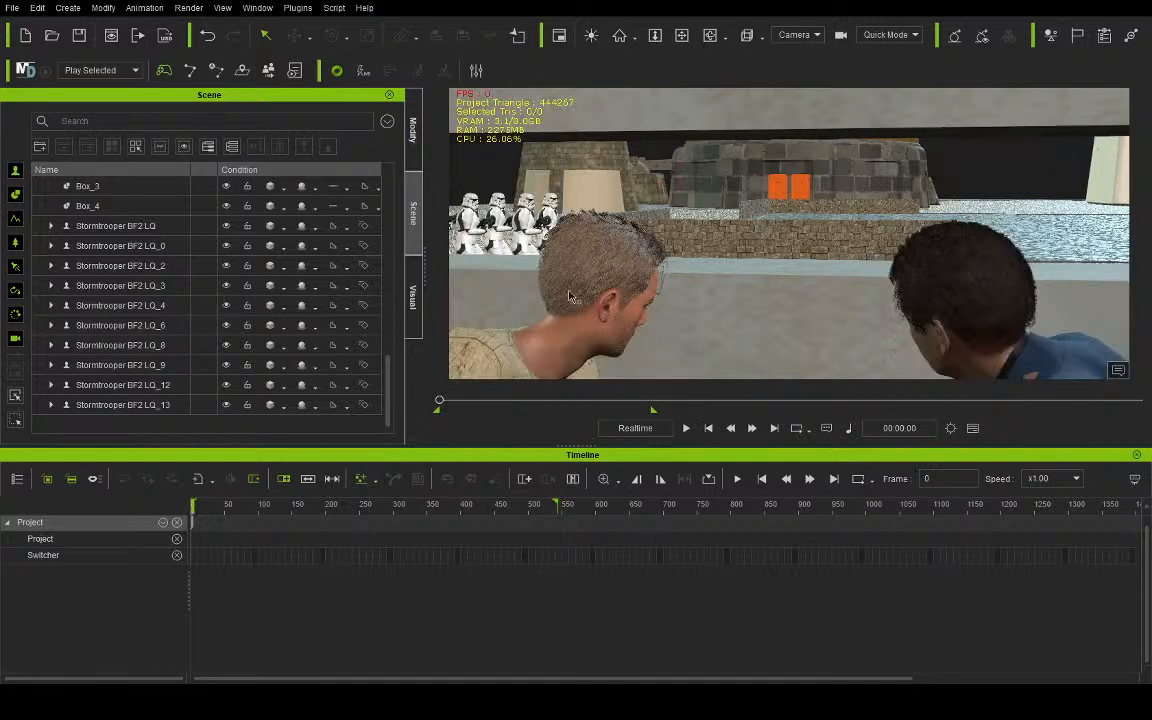
click(801, 45)
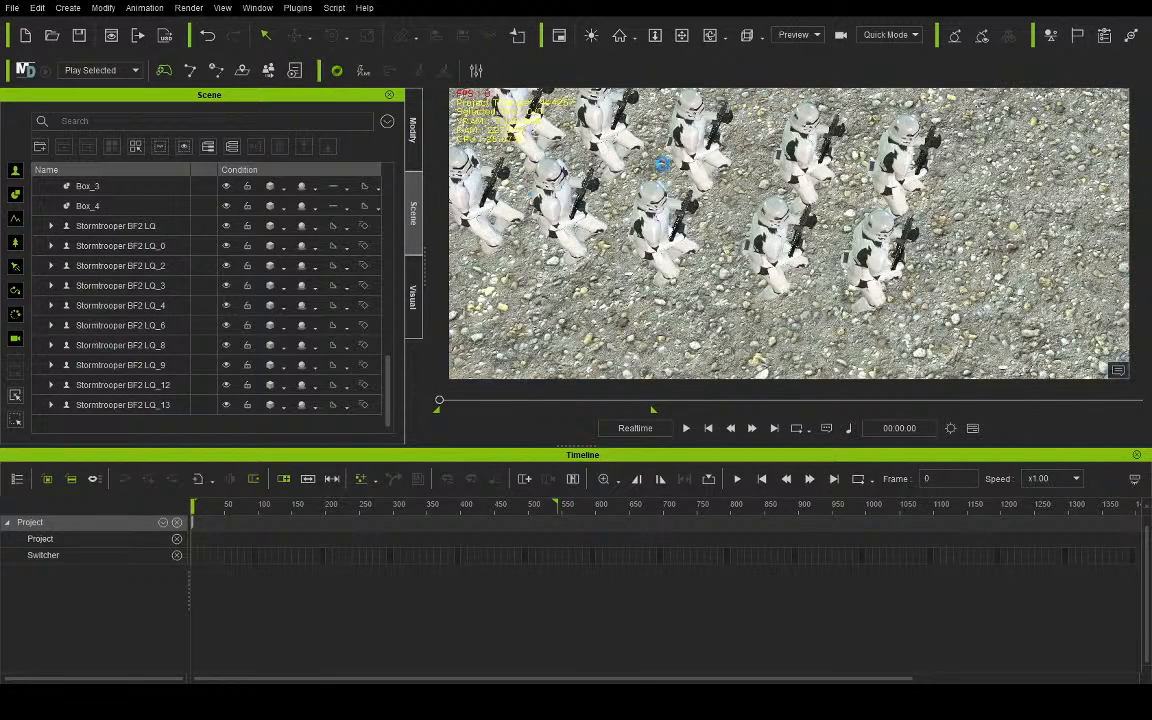
- Survey the pool, gravel square and surrounding stone buildings outside the bunker for a spot for another Stormtrooper
click(681, 35)
drag(768, 126, 581, 500)
drag(821, 152, 647, 606)
scroll(799, 264, down, 5)
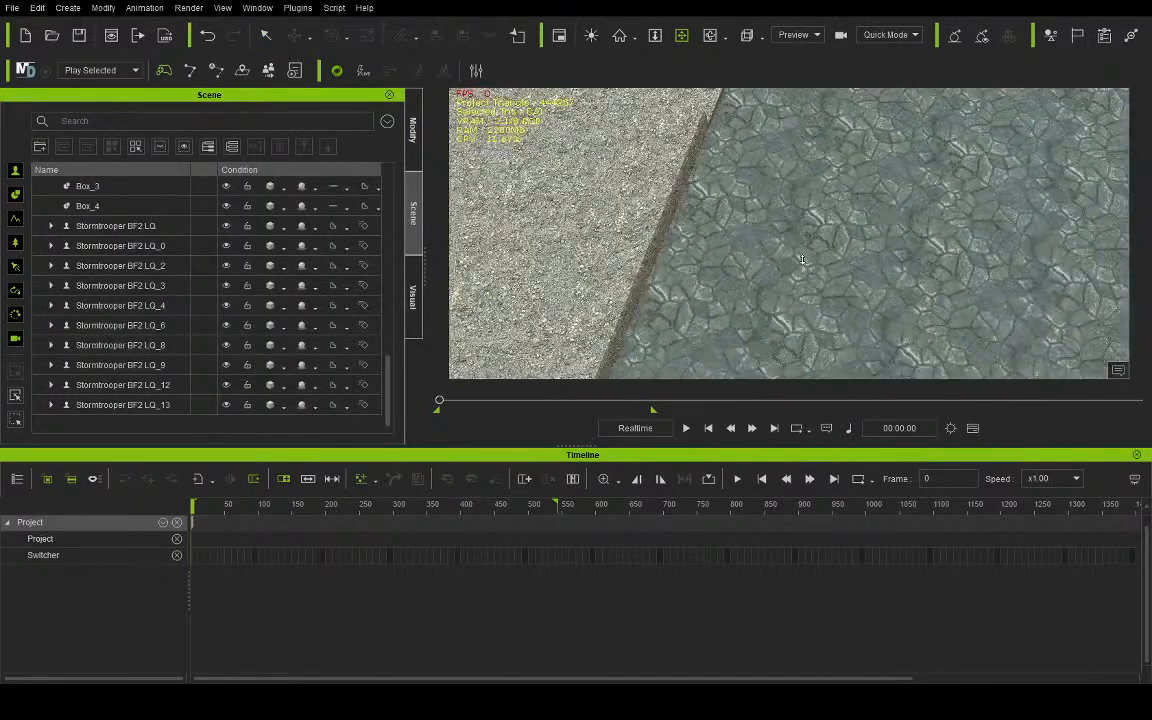
drag(866, 247, 670, 443)
drag(828, 300, 650, 411)
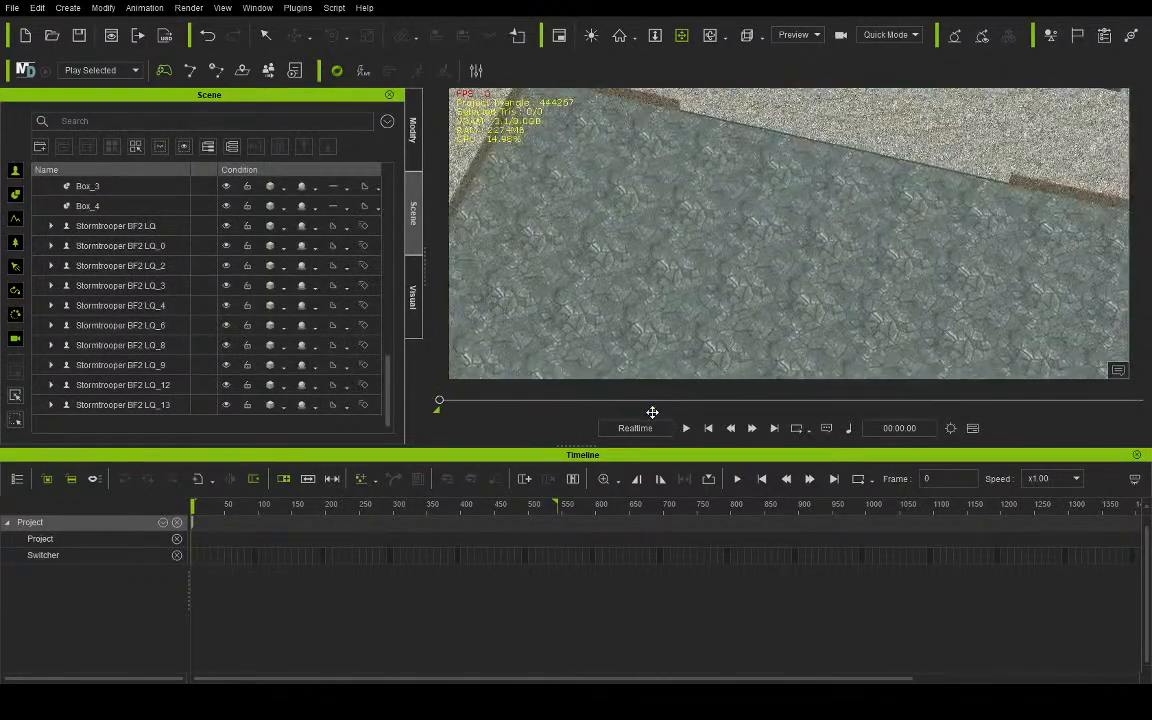
scroll(710, 358, up, 1)
scroll(710, 358, up, 1)
drag(787, 301, 487, 420)
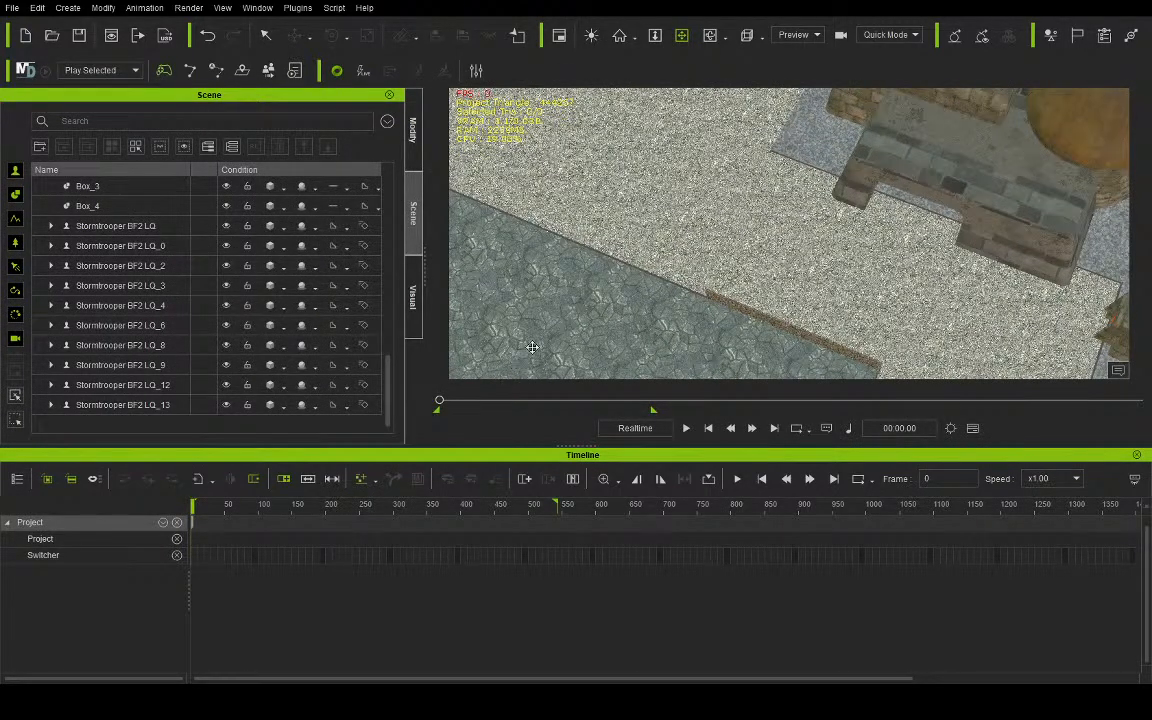
scroll(579, 262, up, 3)
scroll(579, 262, down, 3)
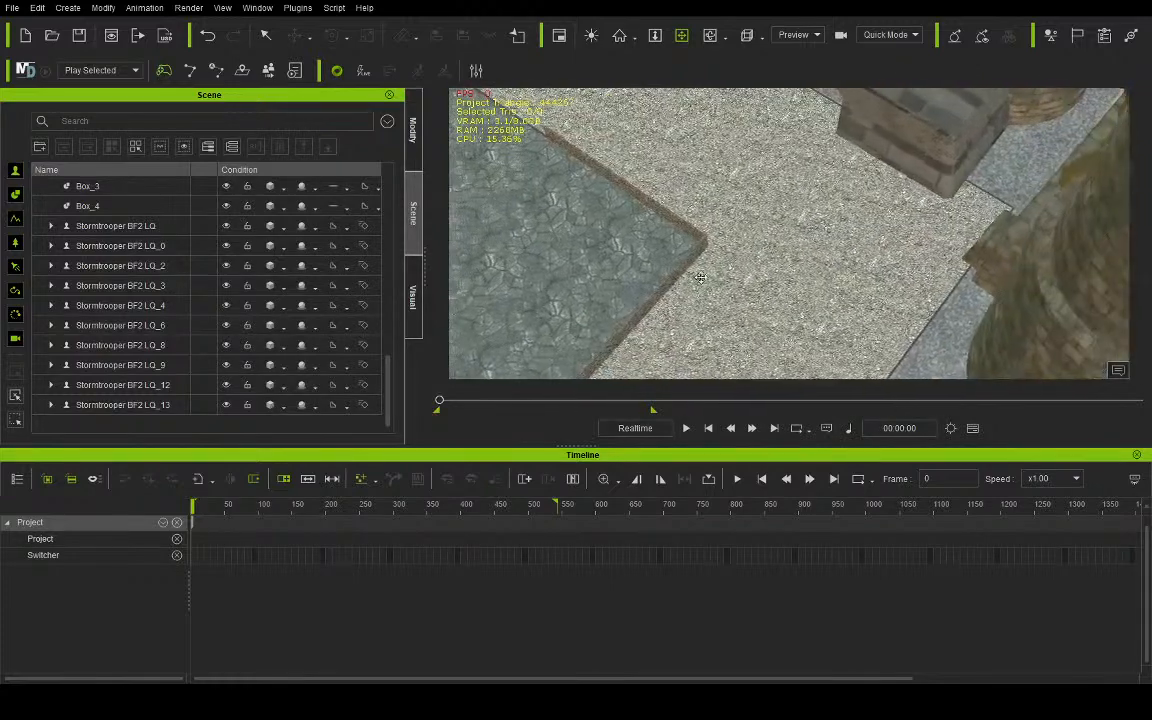
drag(528, 313, 813, 237)
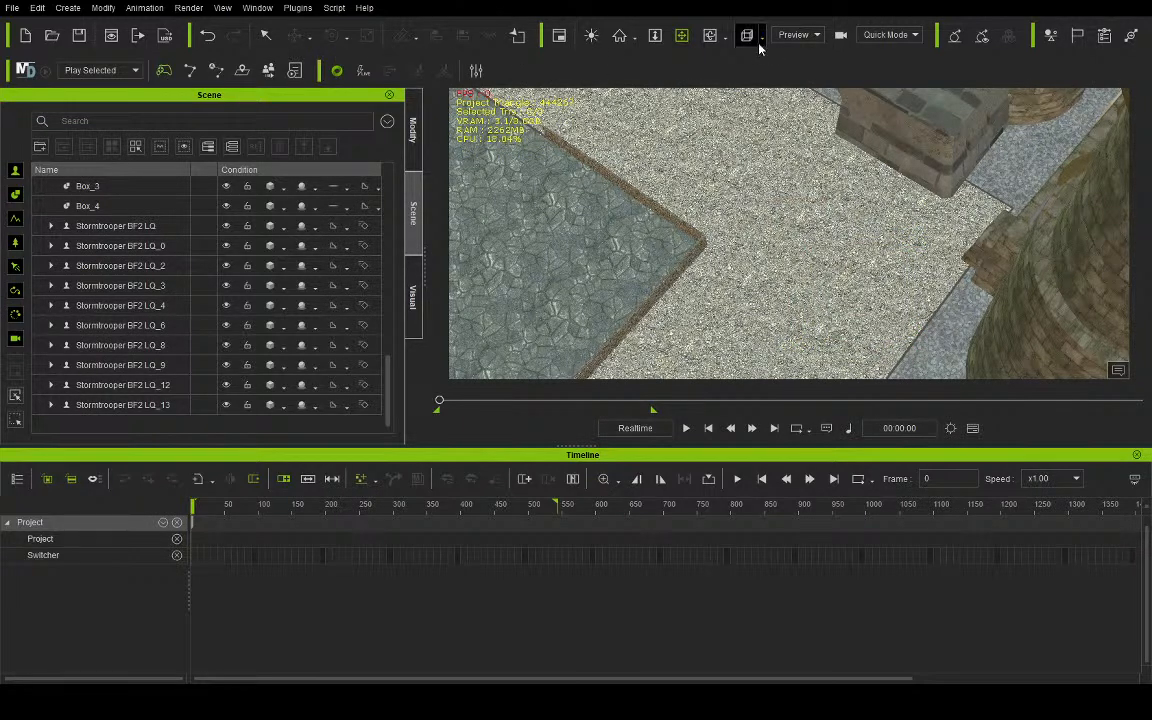
scroll(190, 290, up, 10)
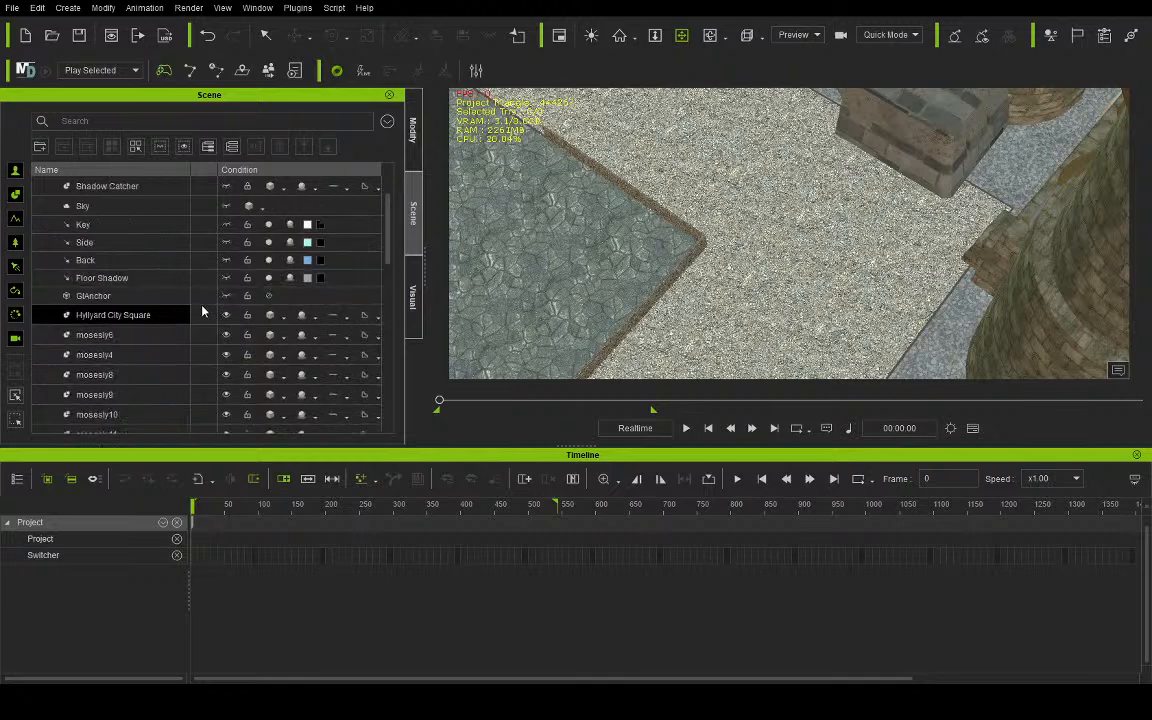
scroll(202, 300, down, 10)
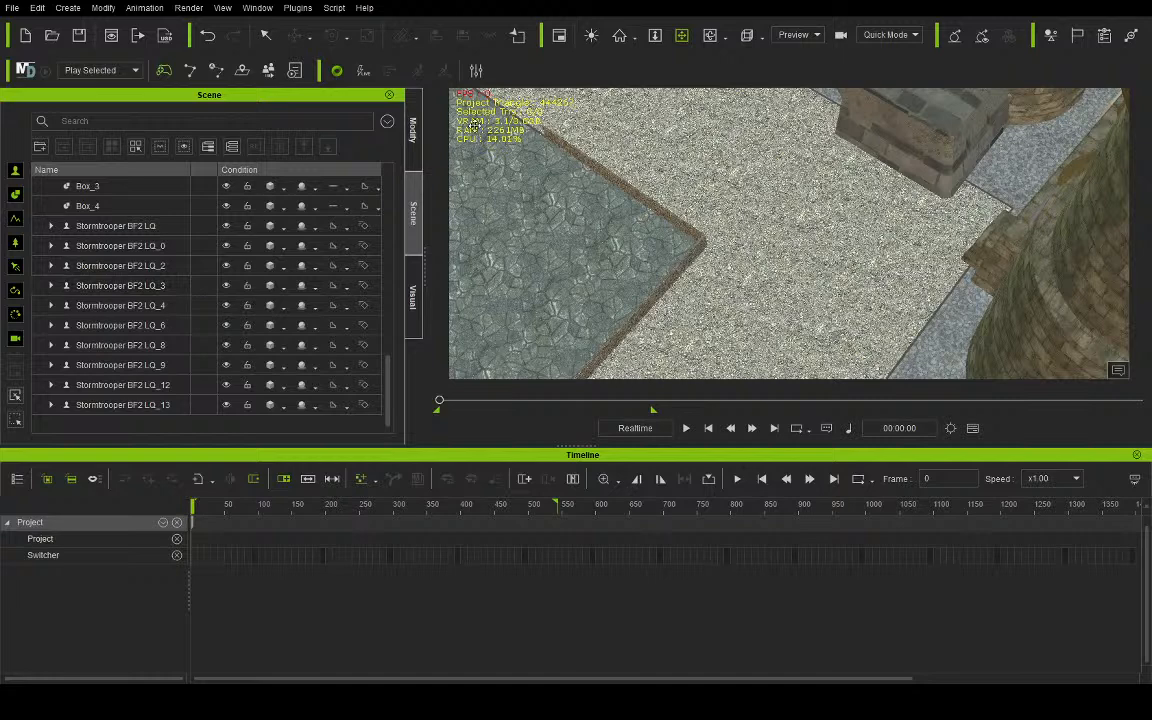
click(412, 125)
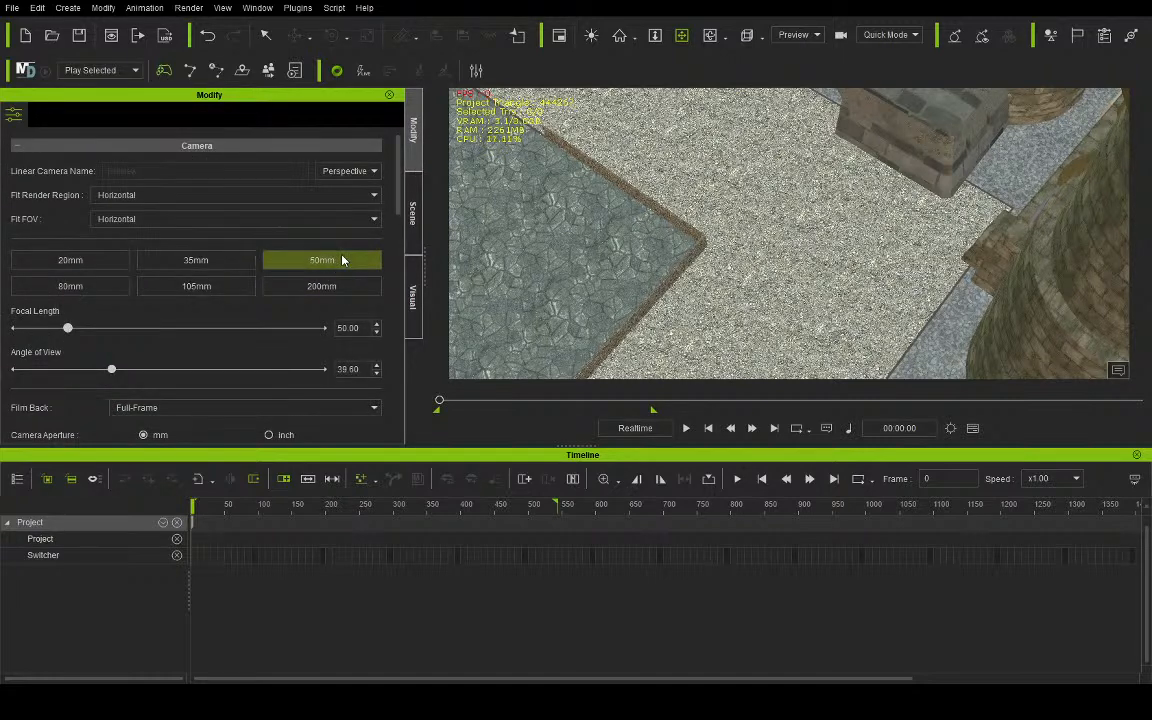
click(415, 213)
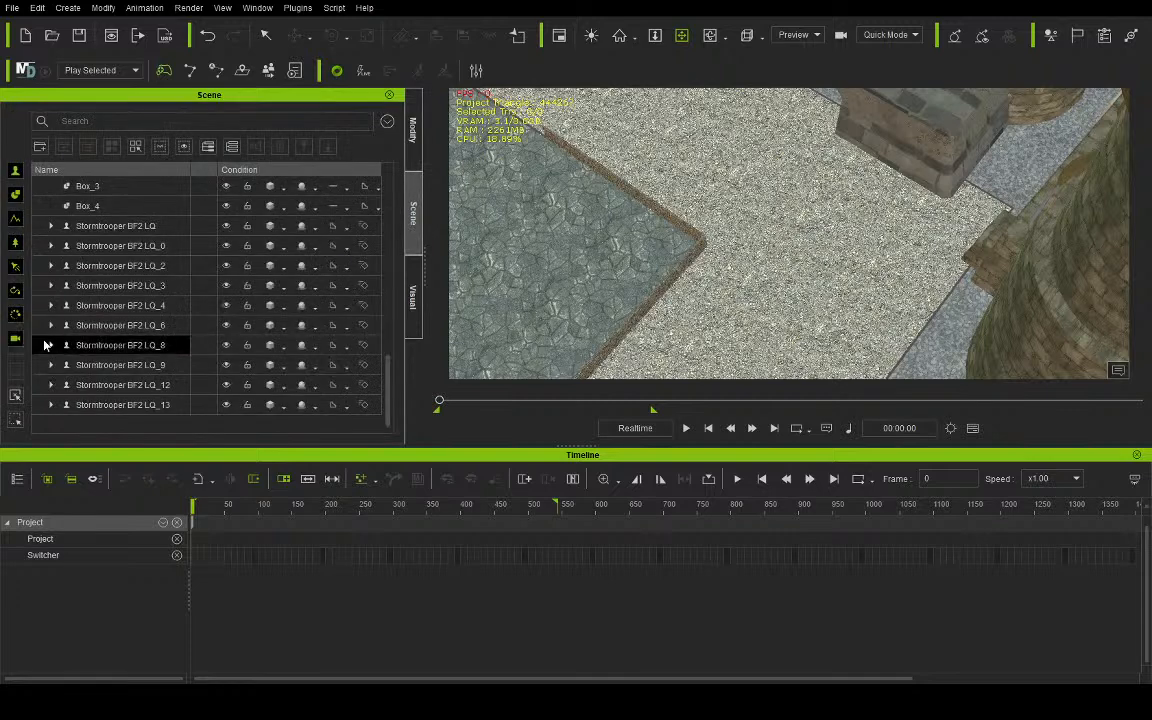
key(ctrl+z)
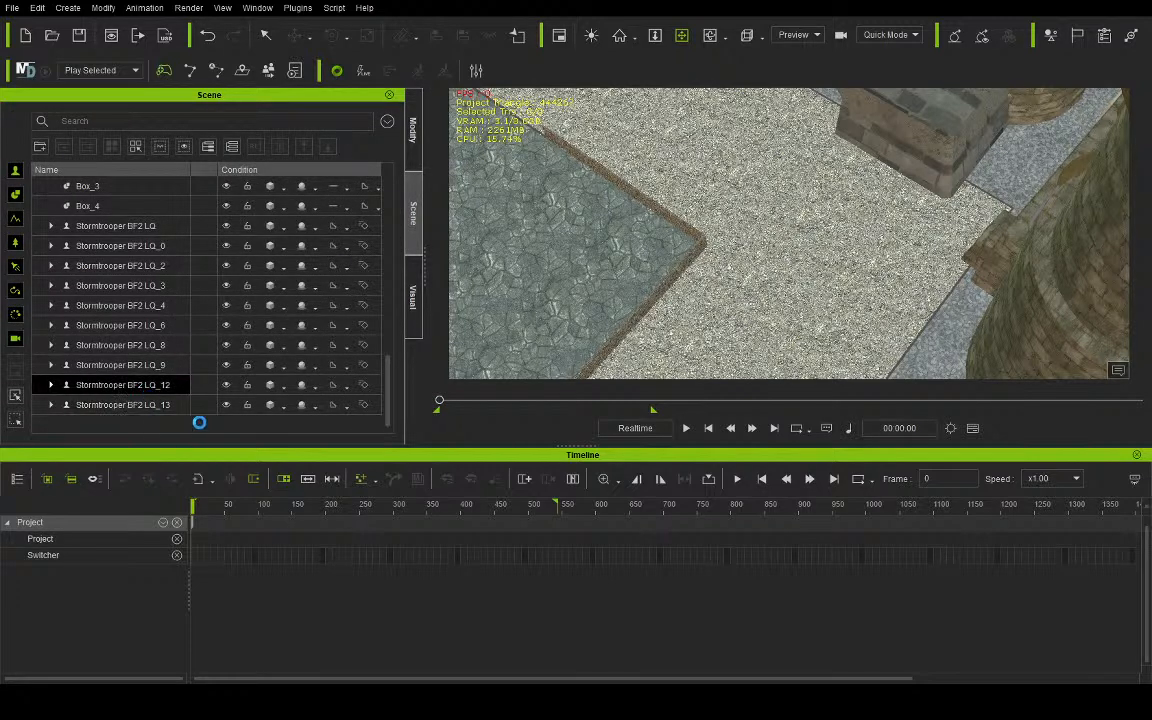
- Add another Stormtrooper BF2 LQ on the gravel square, close to the stone building near the pool's corner
click(800, 53)
scroll(713, 192, up, 5)
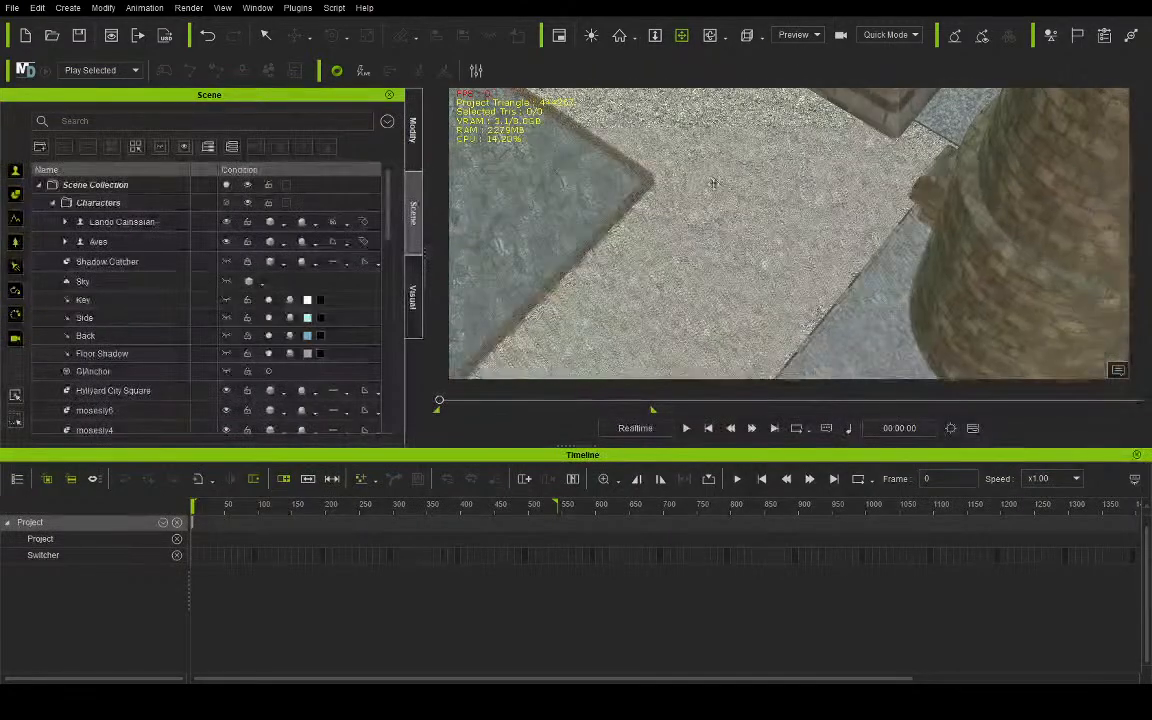
scroll(713, 192, up, 8)
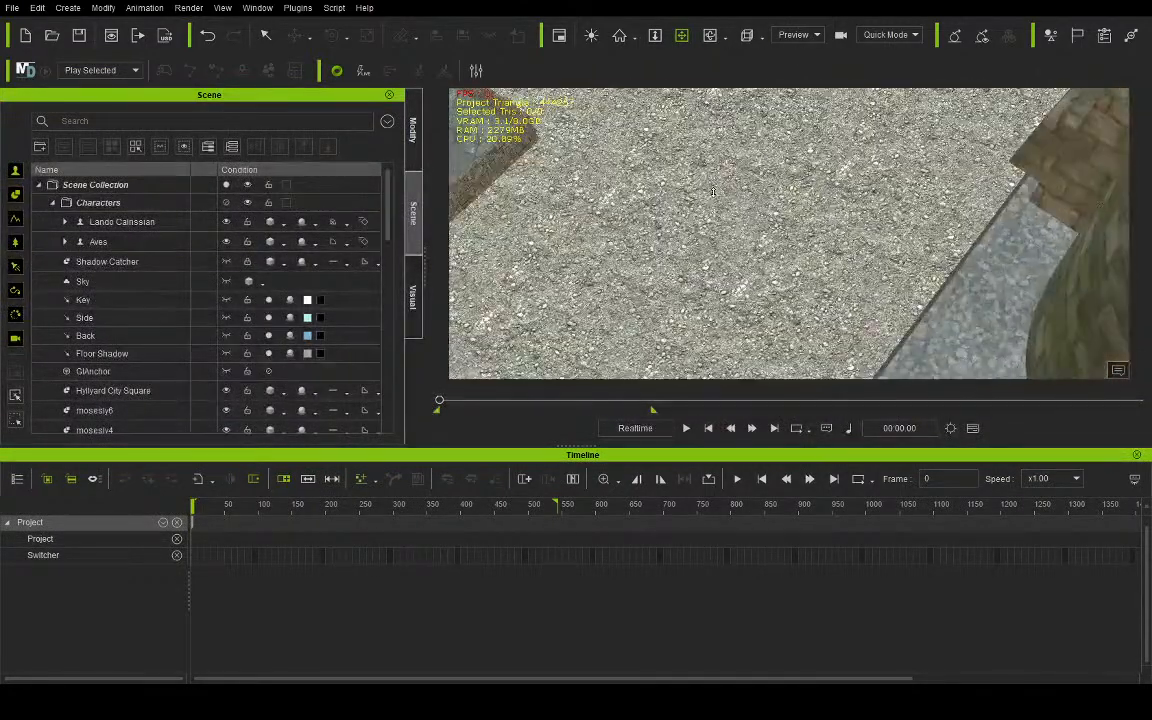
drag(724, 159, 730, 496)
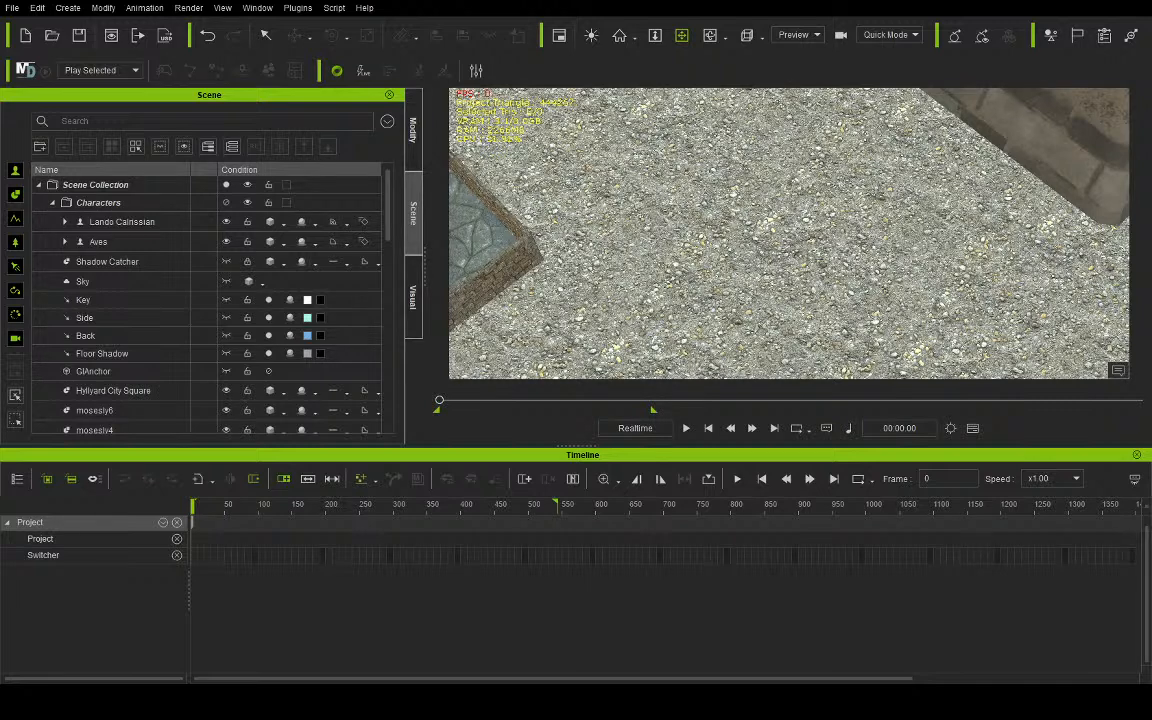
drag(878, 272, 955, 198)
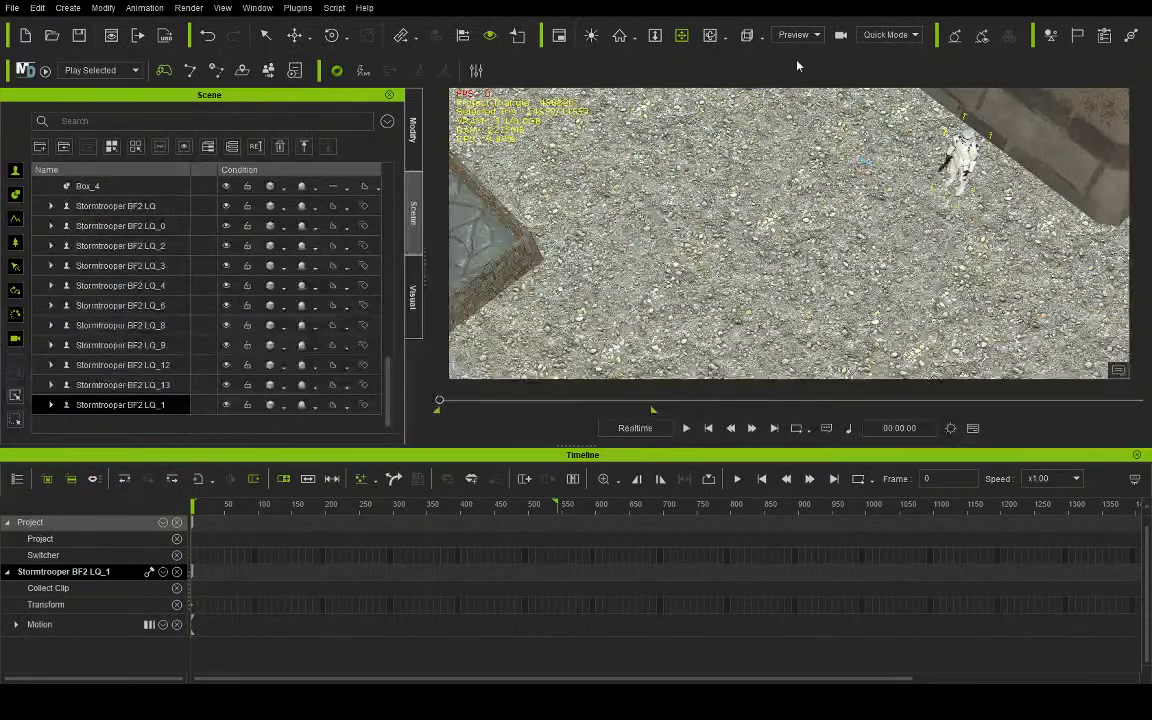
- Lower the new Stormtrooper slightly on the vertical axis so its feet rest on the gravel
click(720, 37)
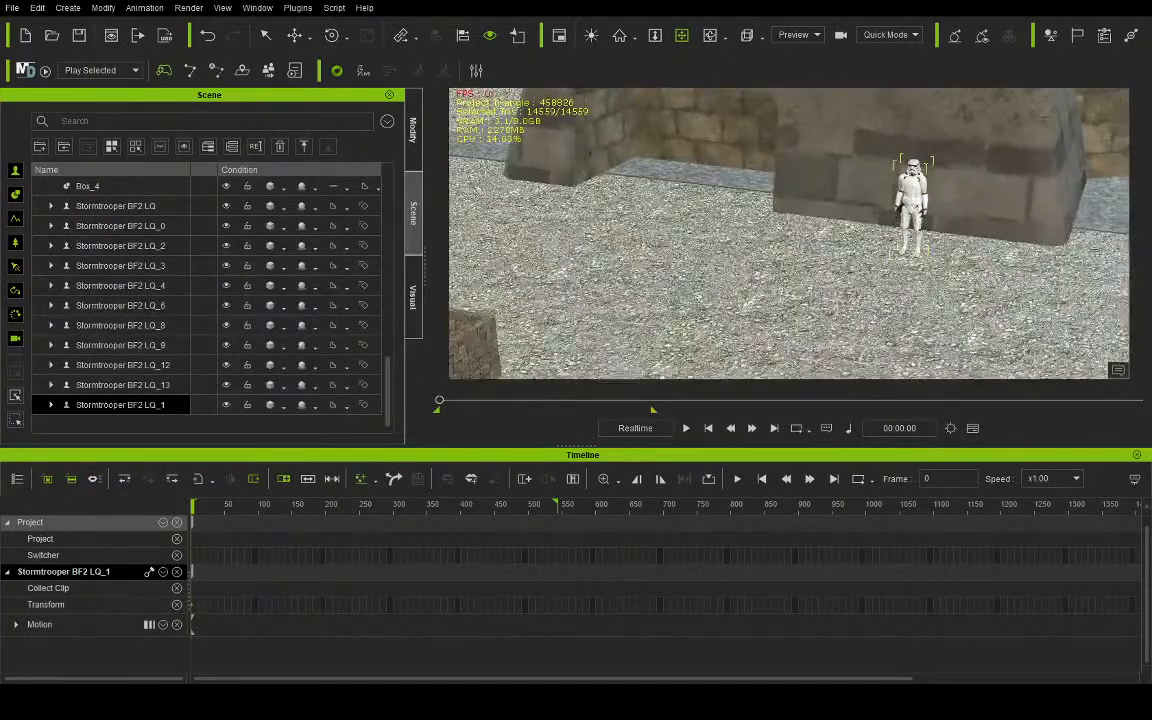
right_drag(803, 227, 882, 161)
scroll(882, 162, up, 3)
scroll(908, 188, up, 2)
drag(908, 188, 826, 202)
scroll(826, 202, up, 2)
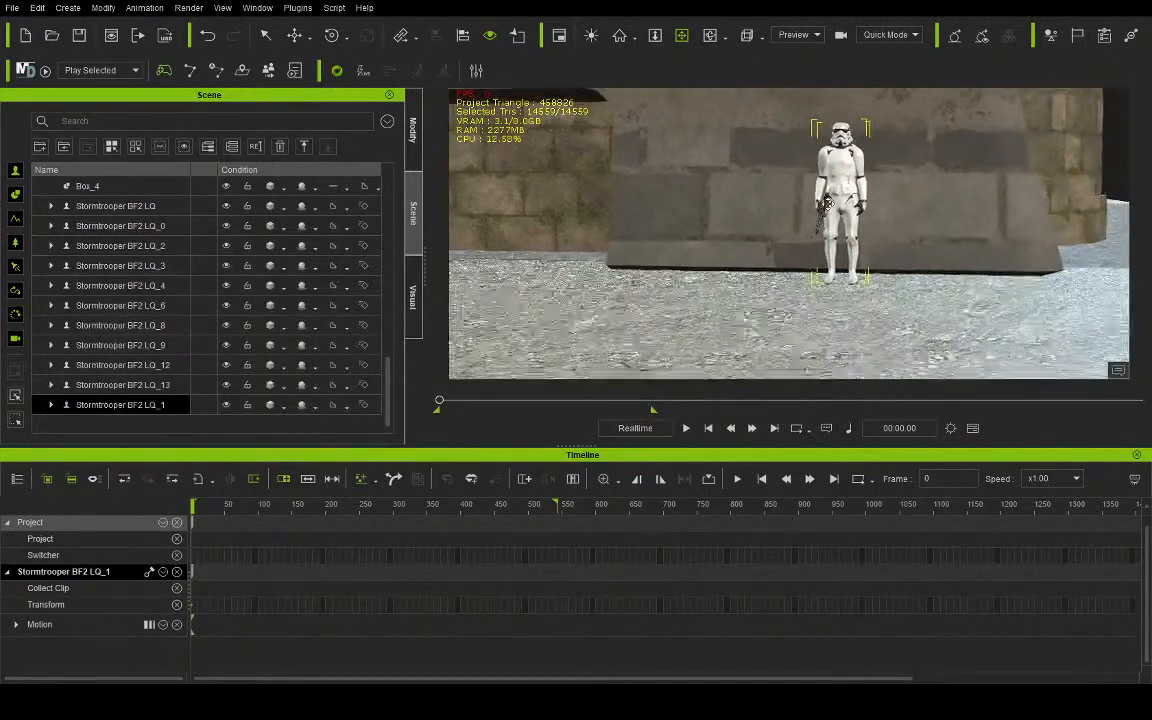
scroll(826, 202, up, 3)
click(294, 35)
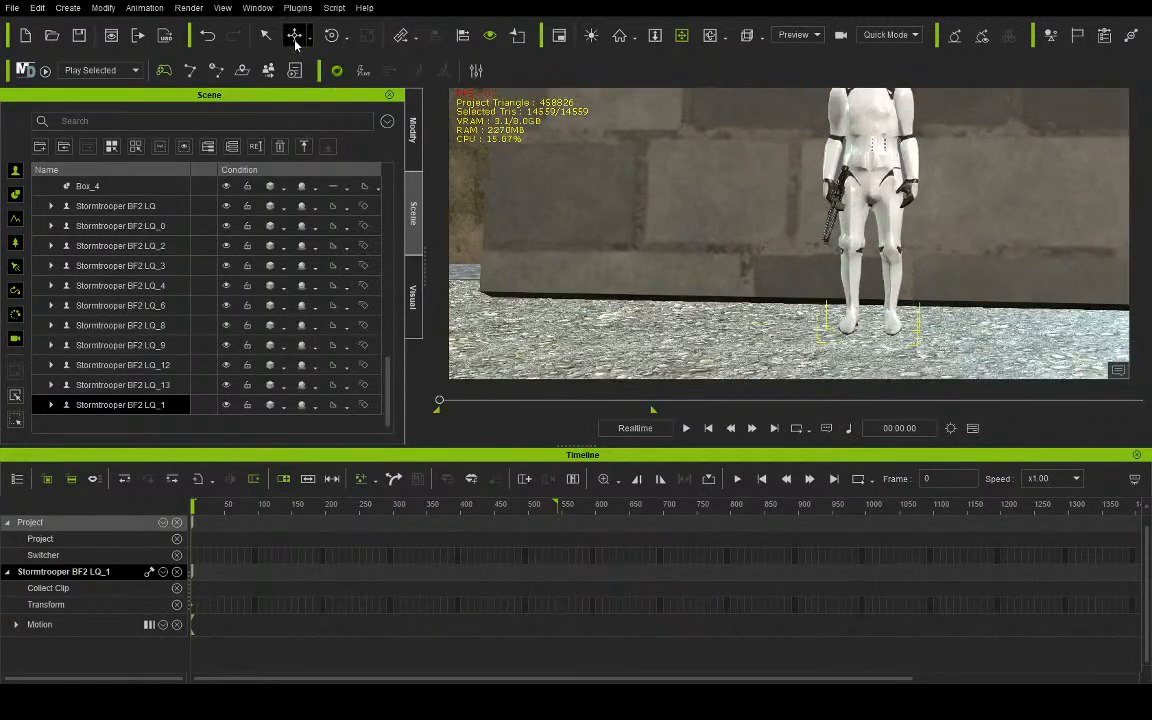
drag(870, 264, 871, 273)
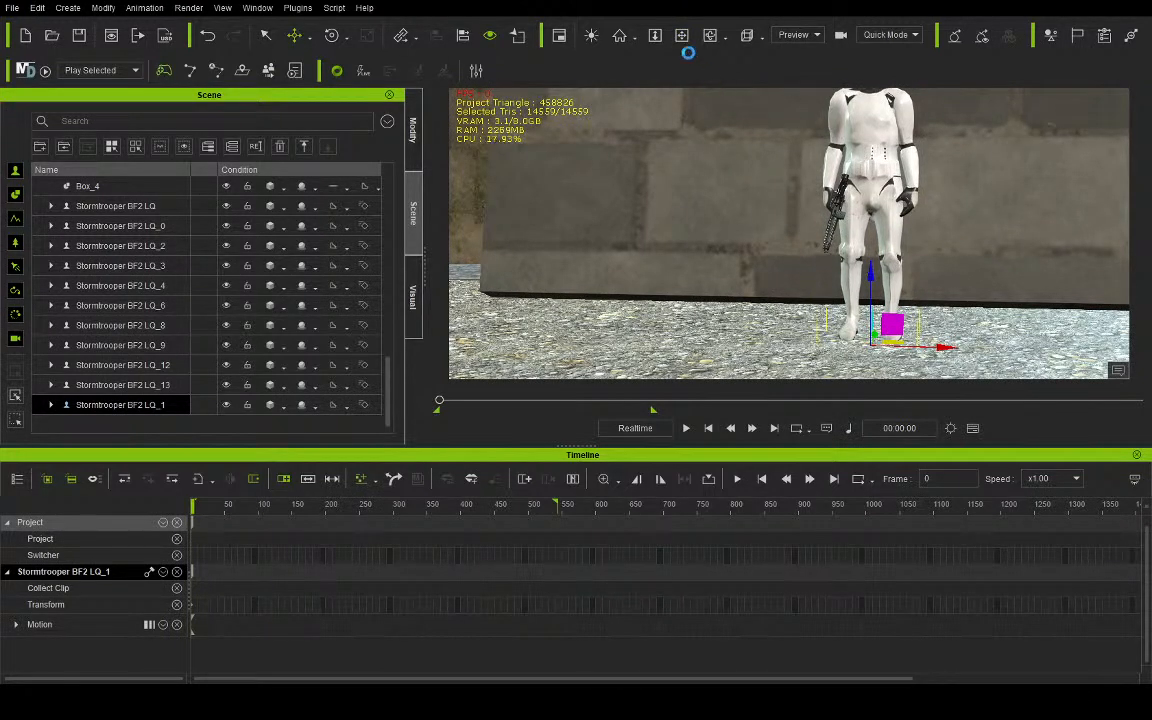
- Check the new Stormtrooper's placement through the camera and return to the preview view
click(804, 75)
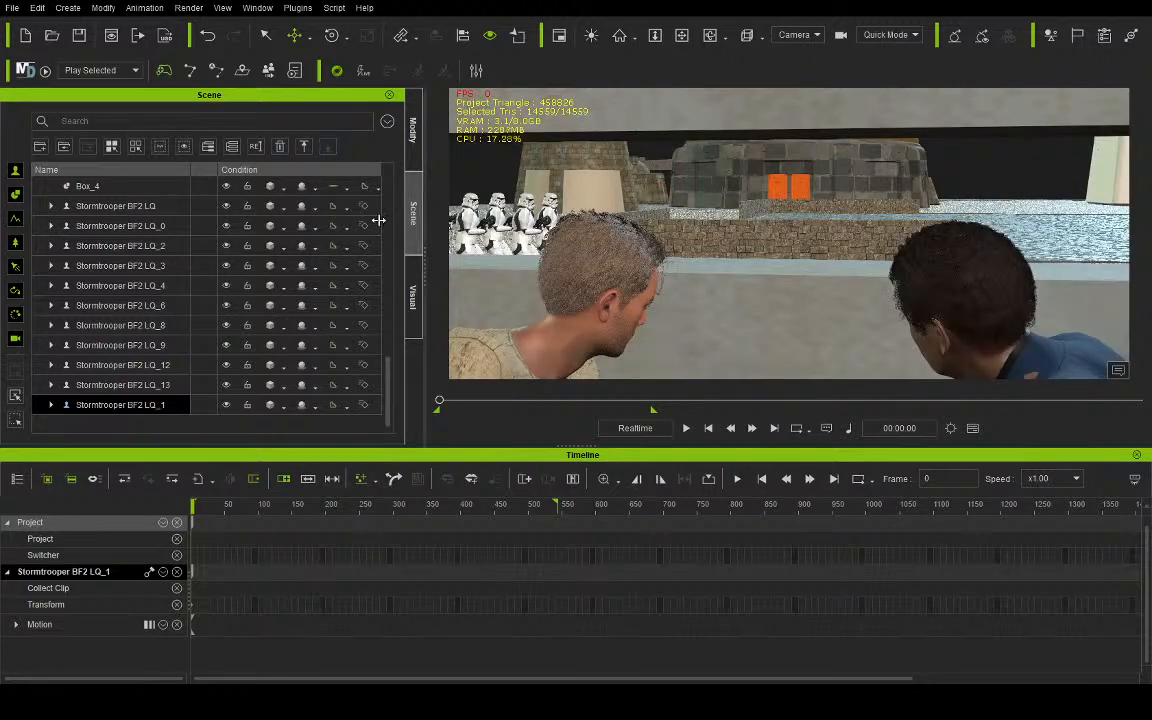
click(789, 41)
click(788, 54)
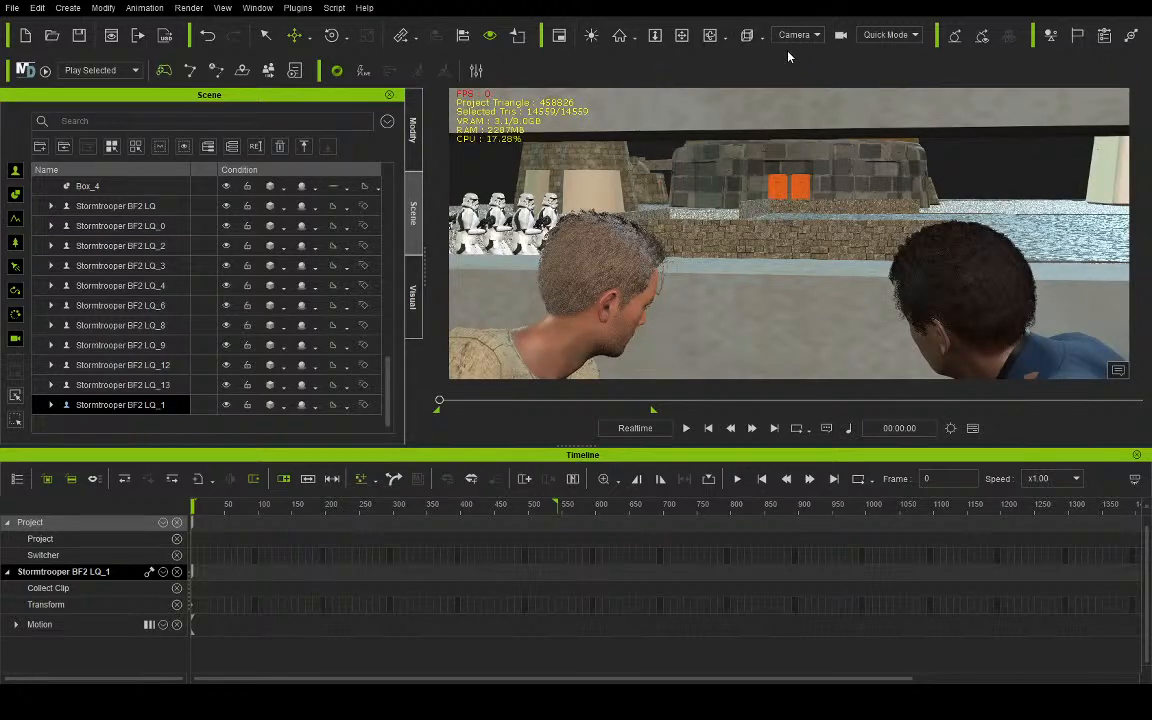
- Move the new Stormtrooper, LQ_1, across the square to stand just beside the domed building's orange doors
scroll(738, 153, down, 3)
scroll(738, 153, down, 10)
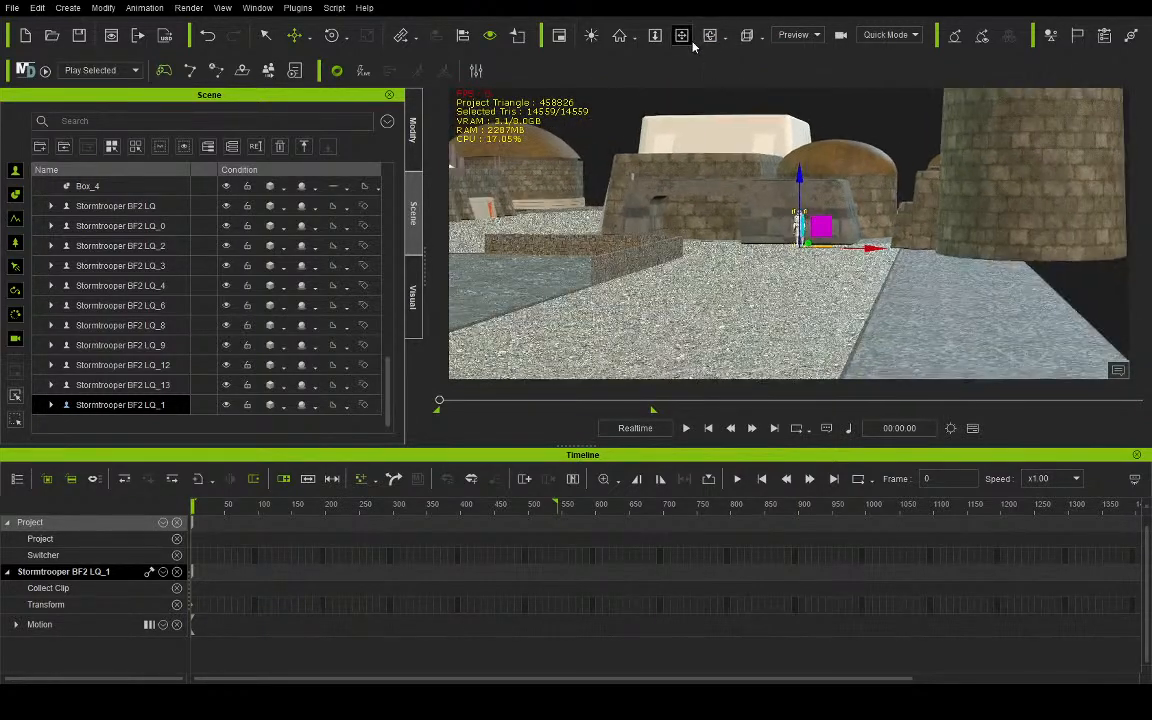
click(688, 39)
drag(643, 149, 622, 160)
click(294, 35)
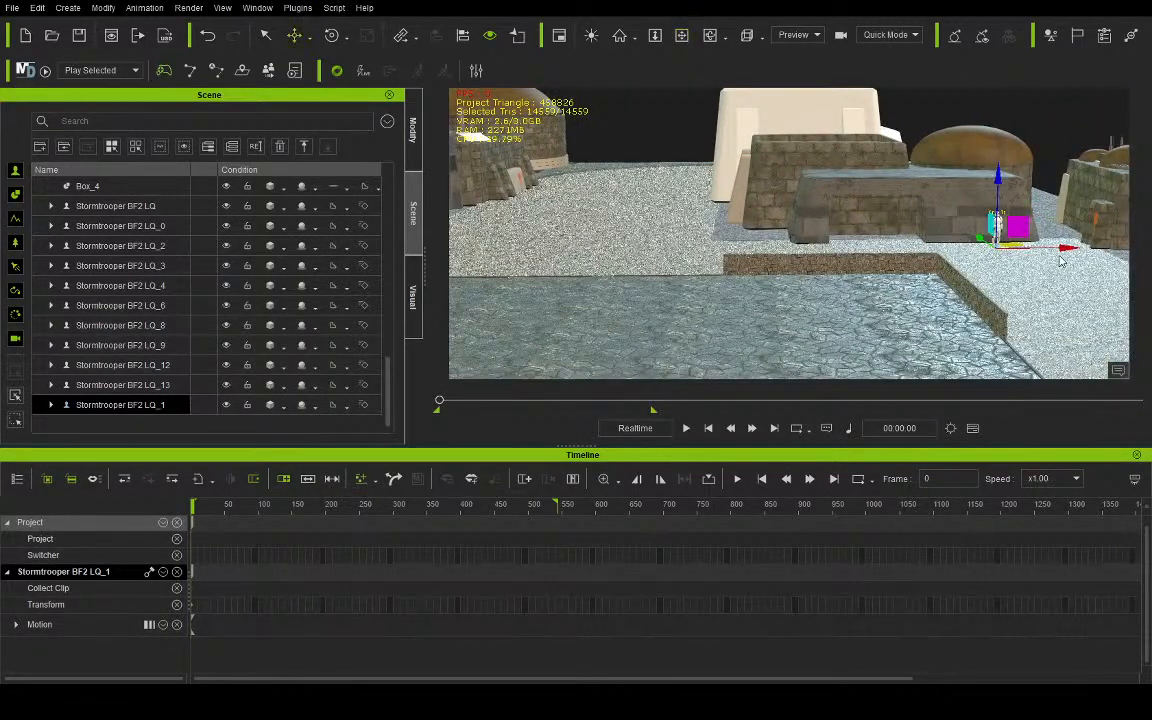
drag(958, 233, 450, 250)
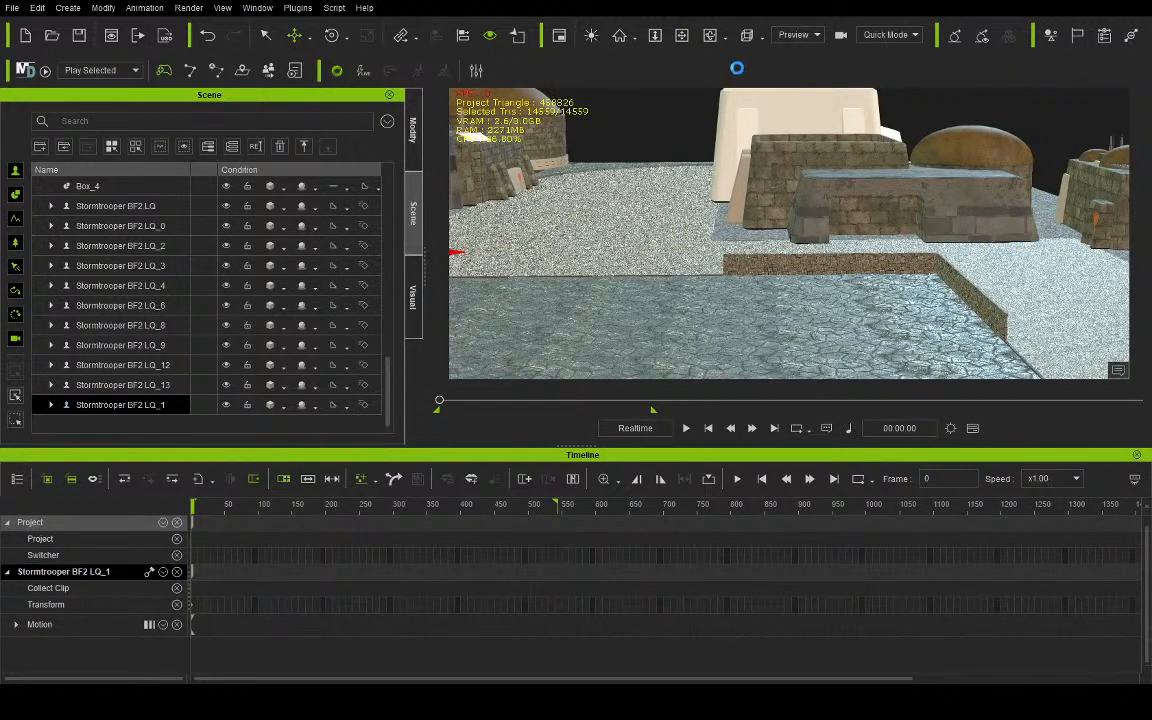
click(683, 36)
drag(570, 247, 776, 248)
right_drag(856, 240, 830, 228)
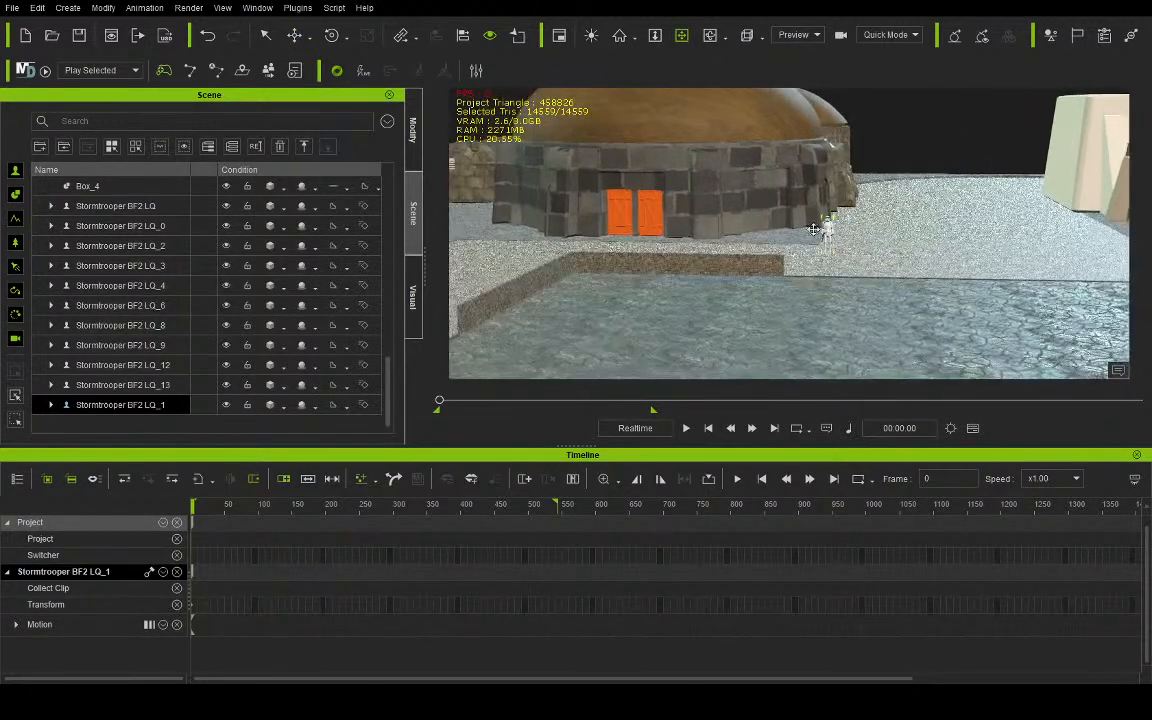
click(295, 37)
drag(875, 243, 682, 239)
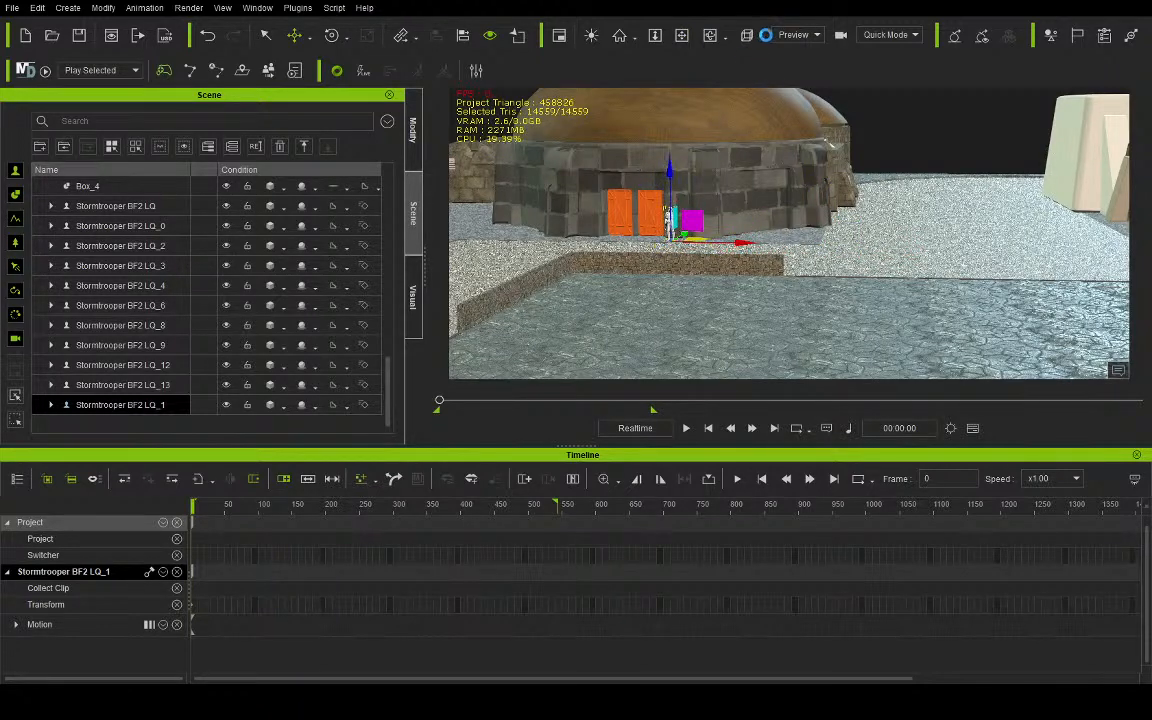
- Play the animation through the camera to check the Stormtrooper beside the orange doors, and return to frame 0 in the preview view
click(802, 74)
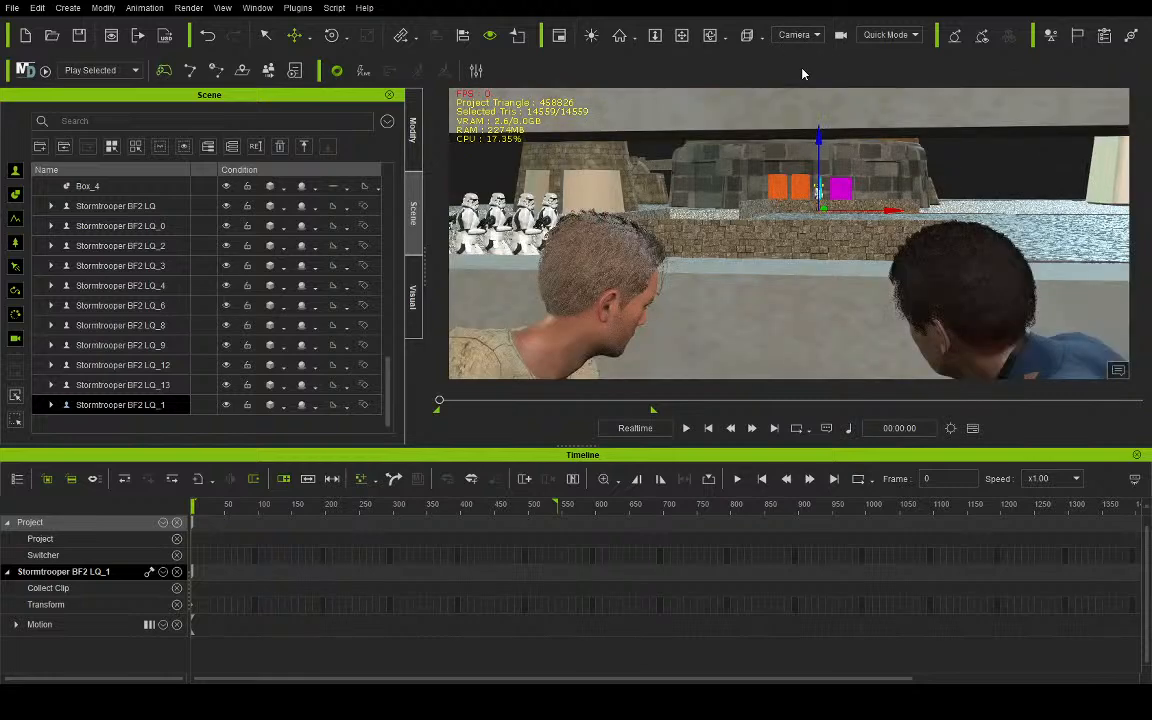
click(687, 427)
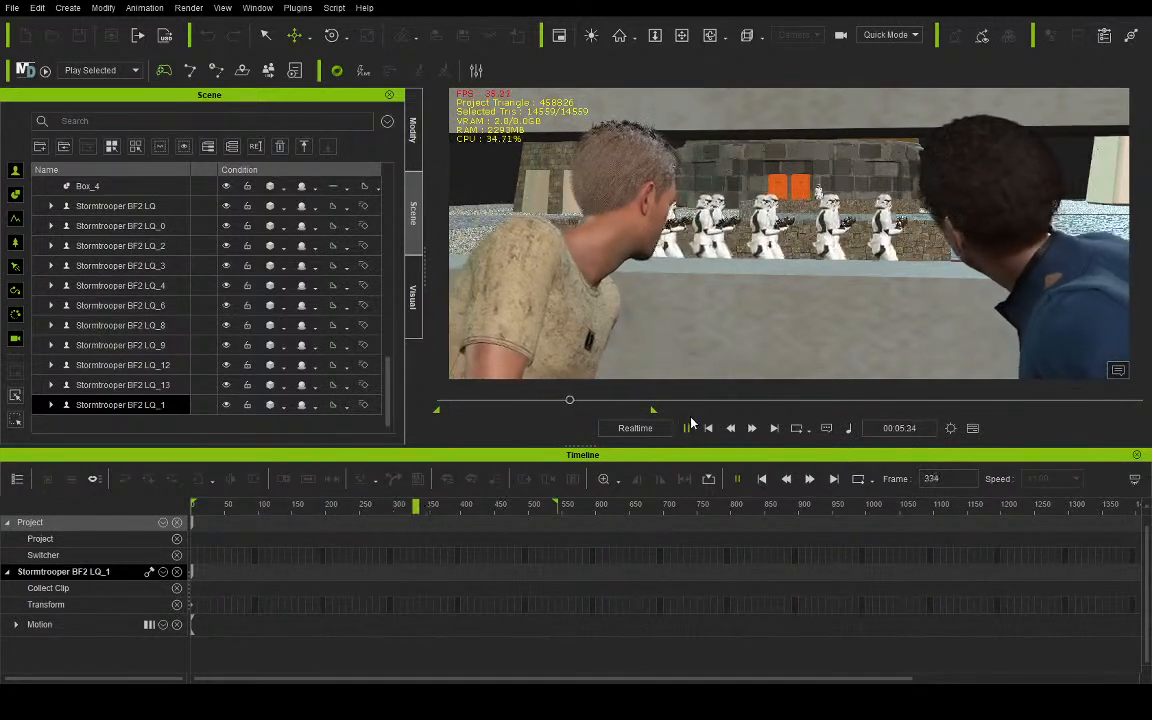
click(707, 427)
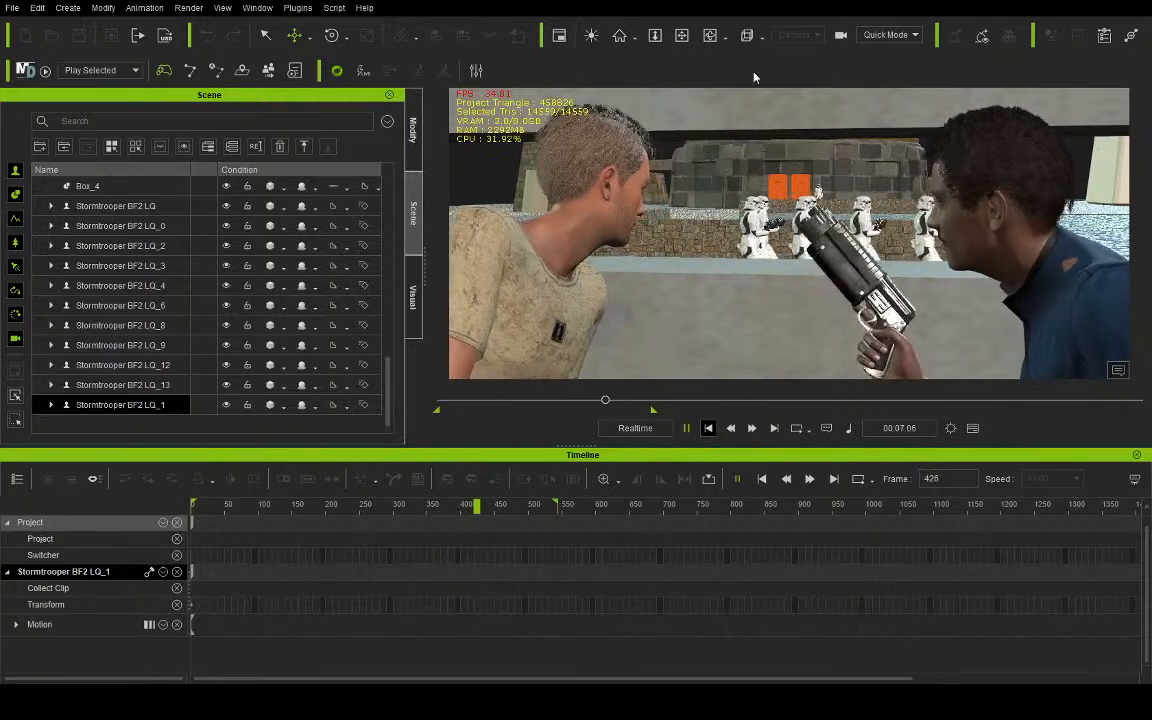
click(800, 37)
click(796, 54)
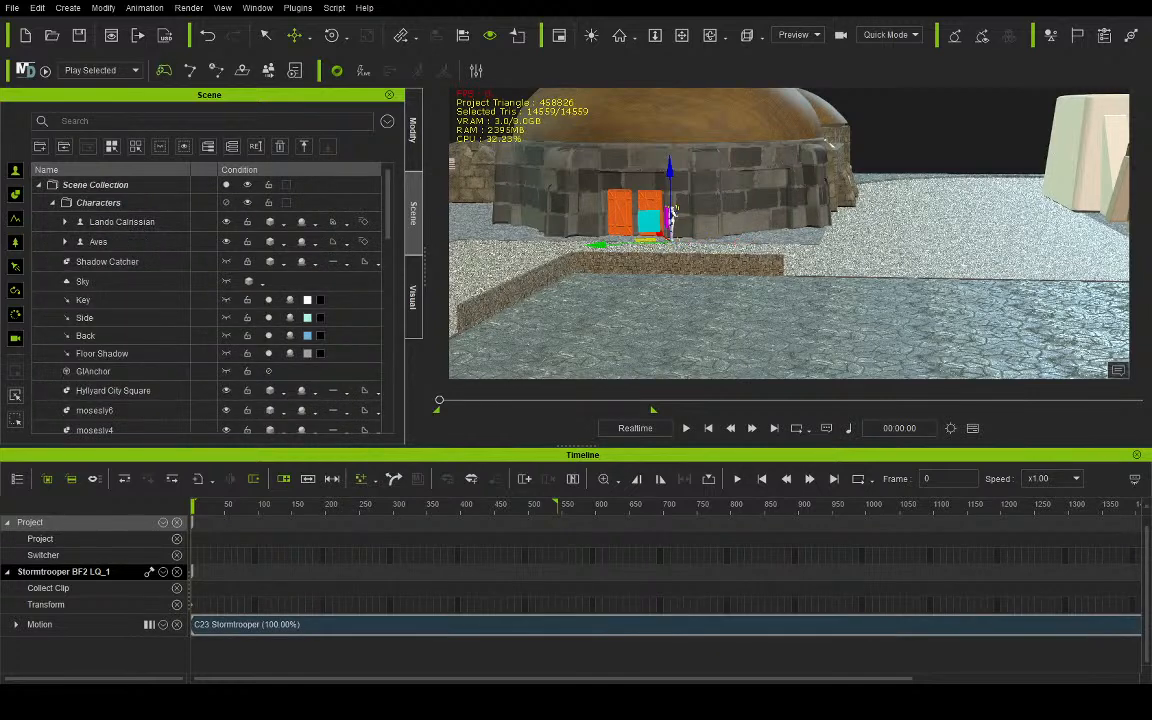
- Delete the C23 Stormtrooper motion clip from the Stormtrooper beside the orange doors
click(682, 36)
drag(528, 207, 639, 215)
scroll(631, 181, up, 8)
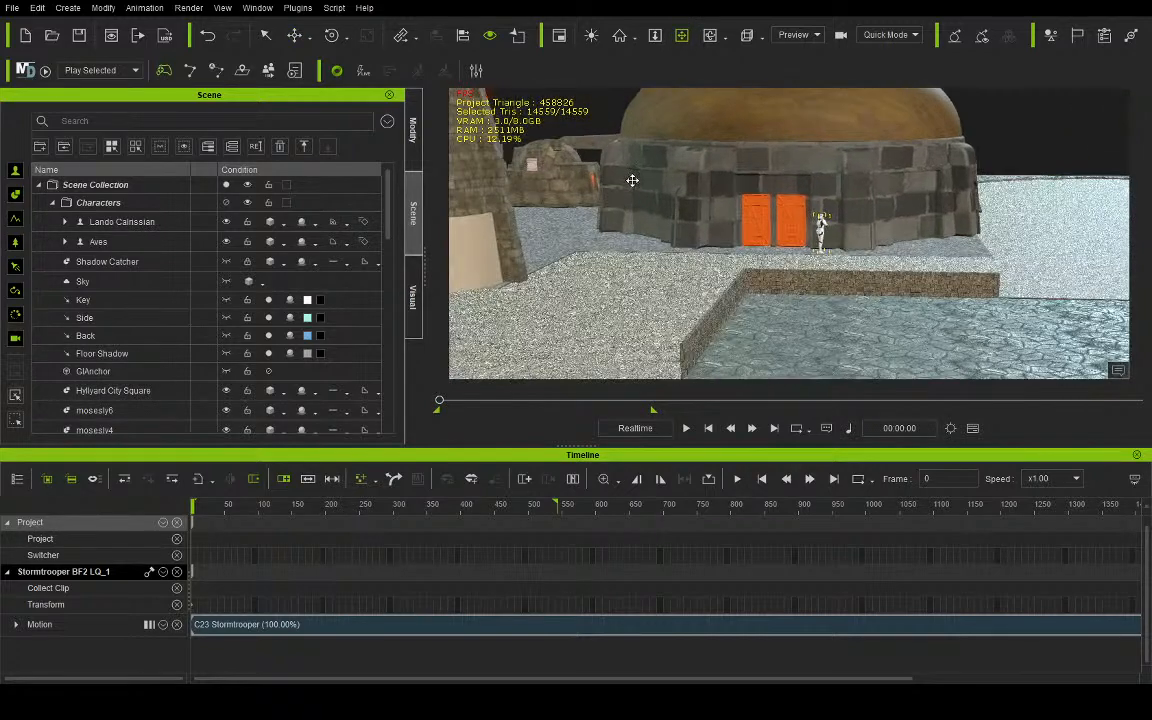
scroll(632, 181, up, 3)
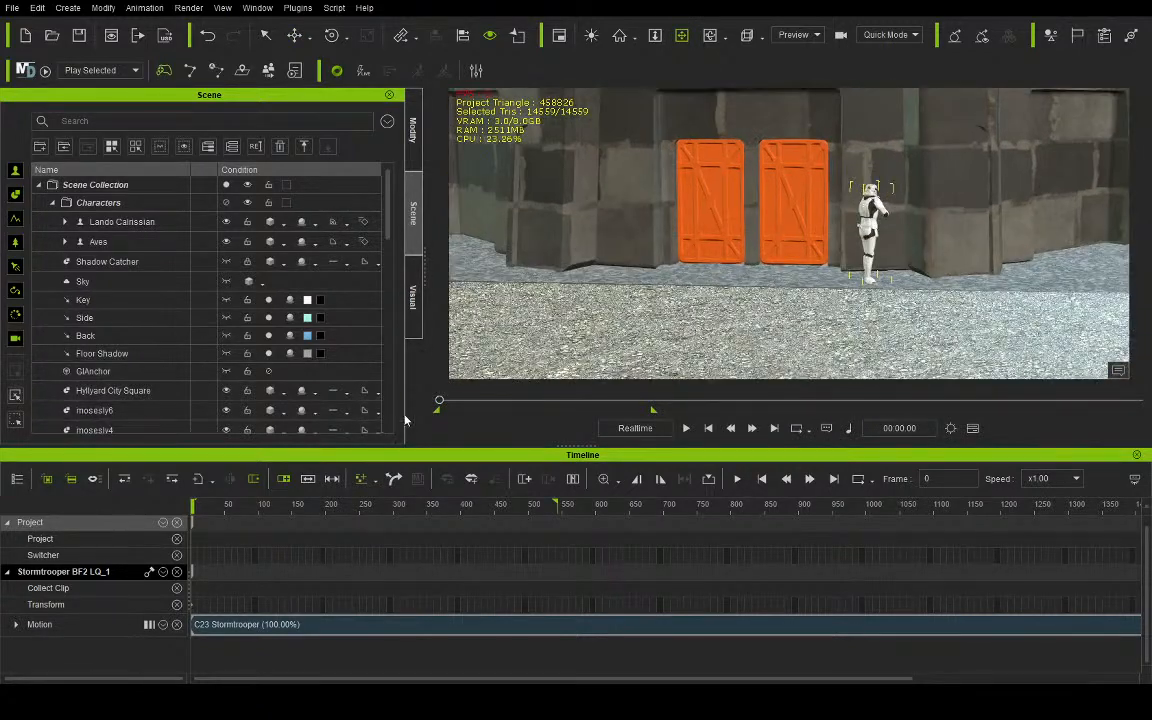
mouse_move(439, 400)
mouse_down()
mouse_move(514, 408)
mouse_move(434, 404)
mouse_up()
key(Delete)
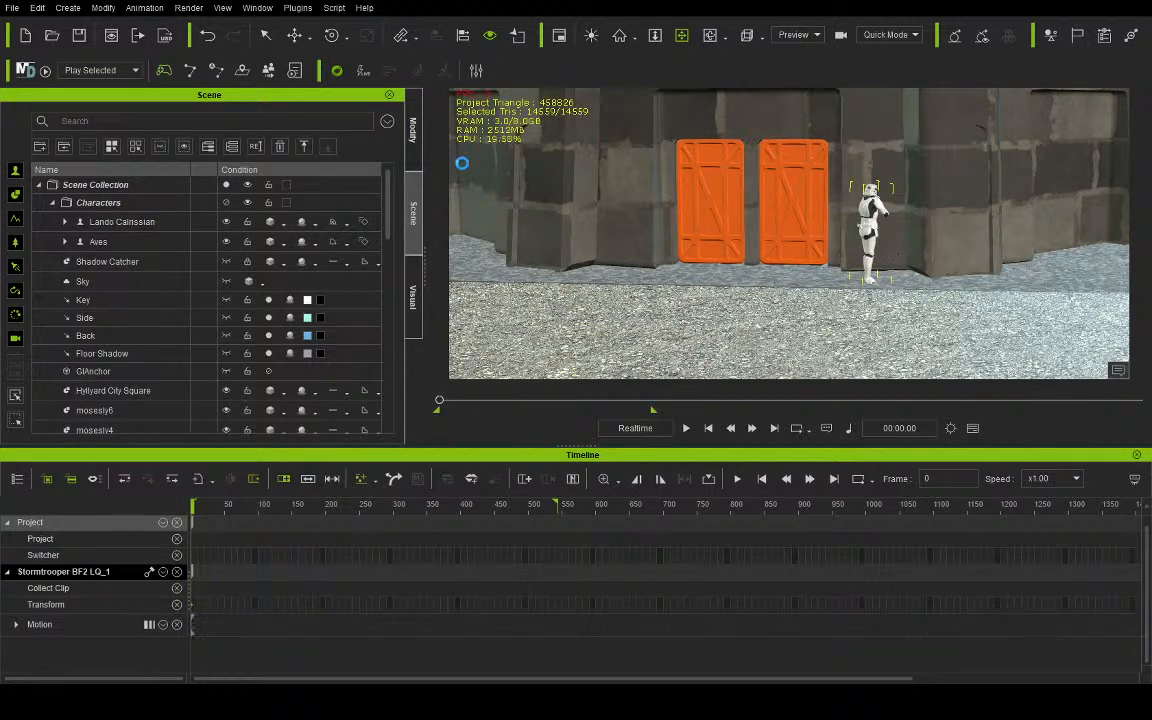
- Rotate the Stormtrooper beside the orange doors about its vertical axis to face out toward the square
click(333, 35)
drag(801, 287, 790, 294)
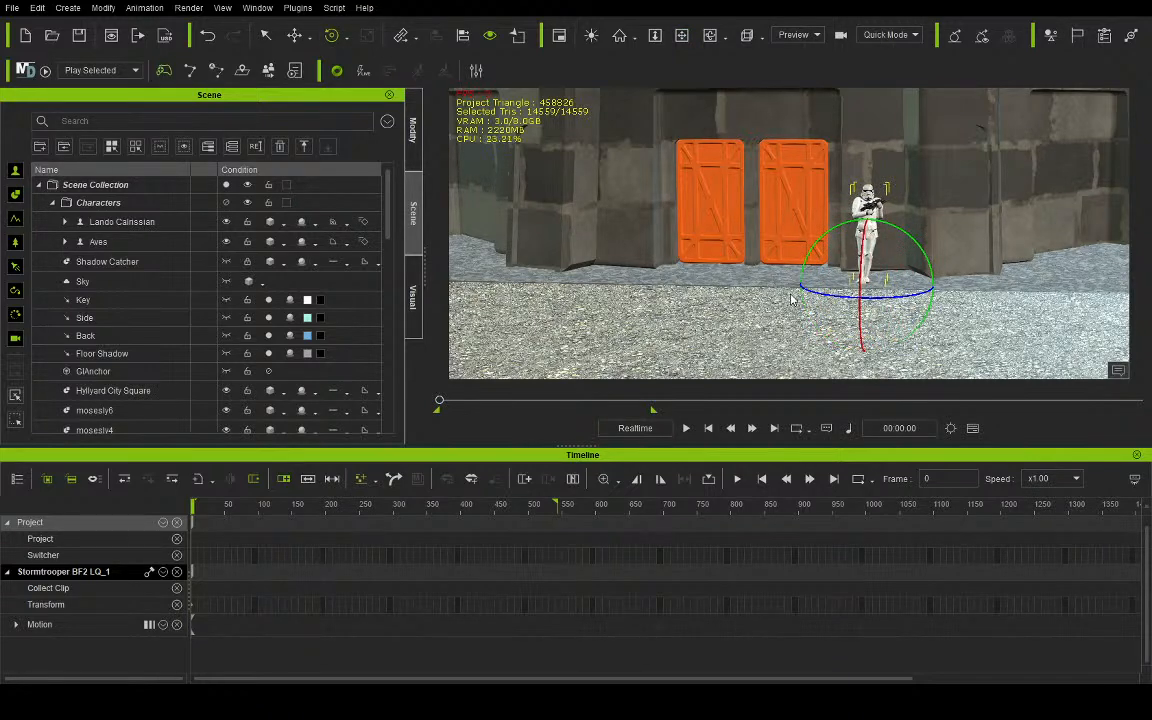
- Start editing the body motion layer of the Stormtrooper beside the orange doors, with his left foot ready for rotation
scroll(800, 271, up, 5)
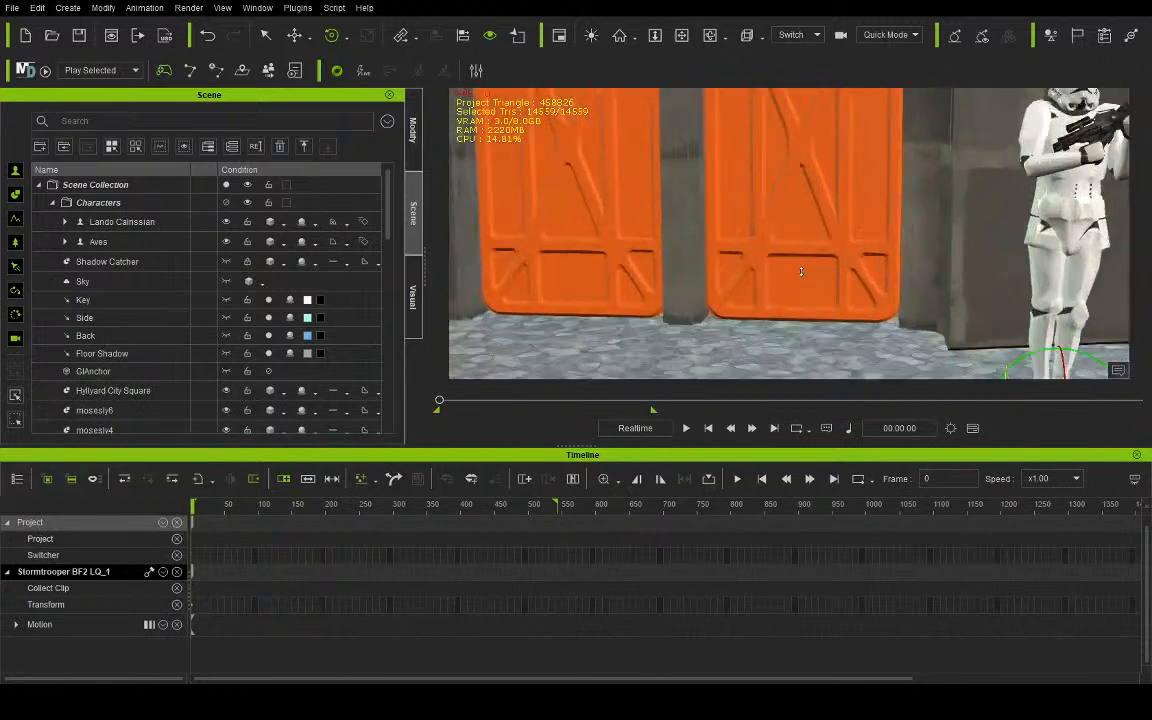
scroll(801, 269, down, 2)
click(687, 35)
drag(884, 263, 758, 255)
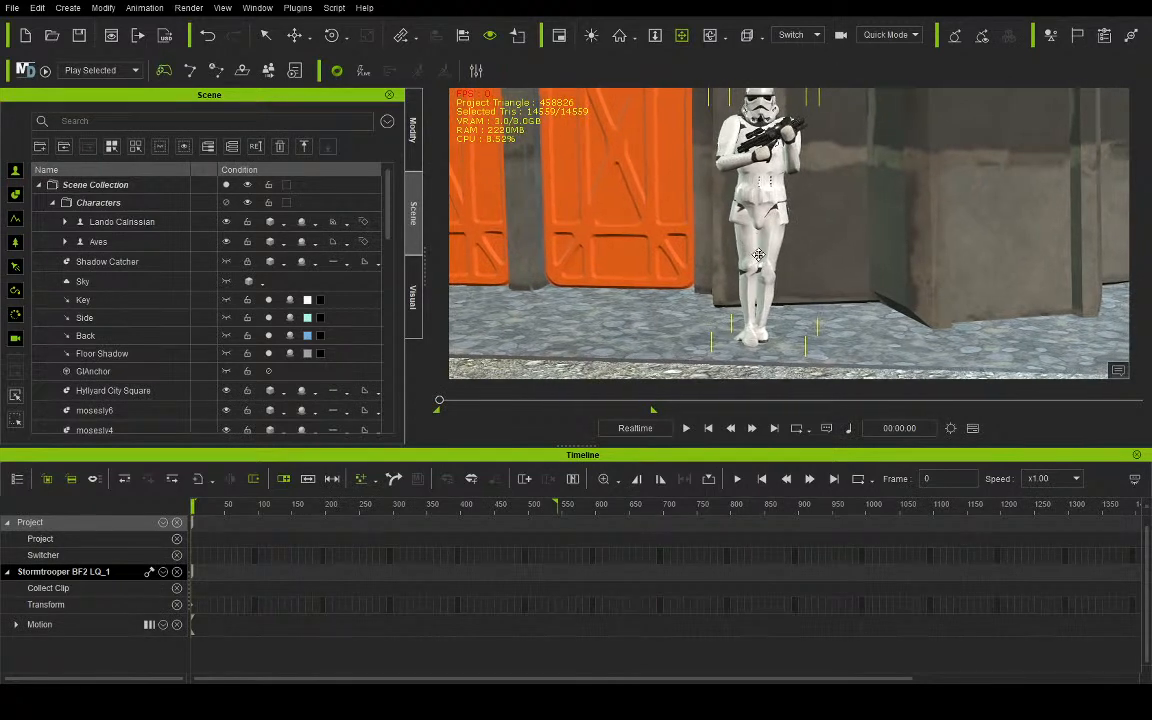
click(413, 130)
click(40, 115)
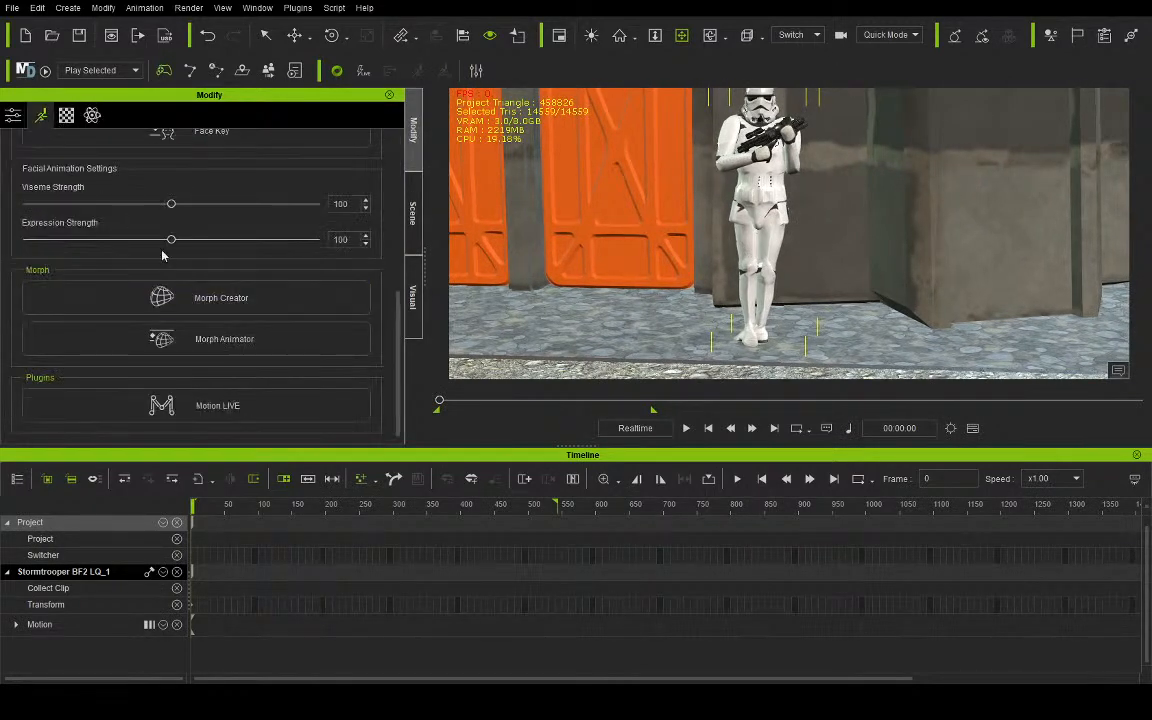
scroll(179, 231, up, 5)
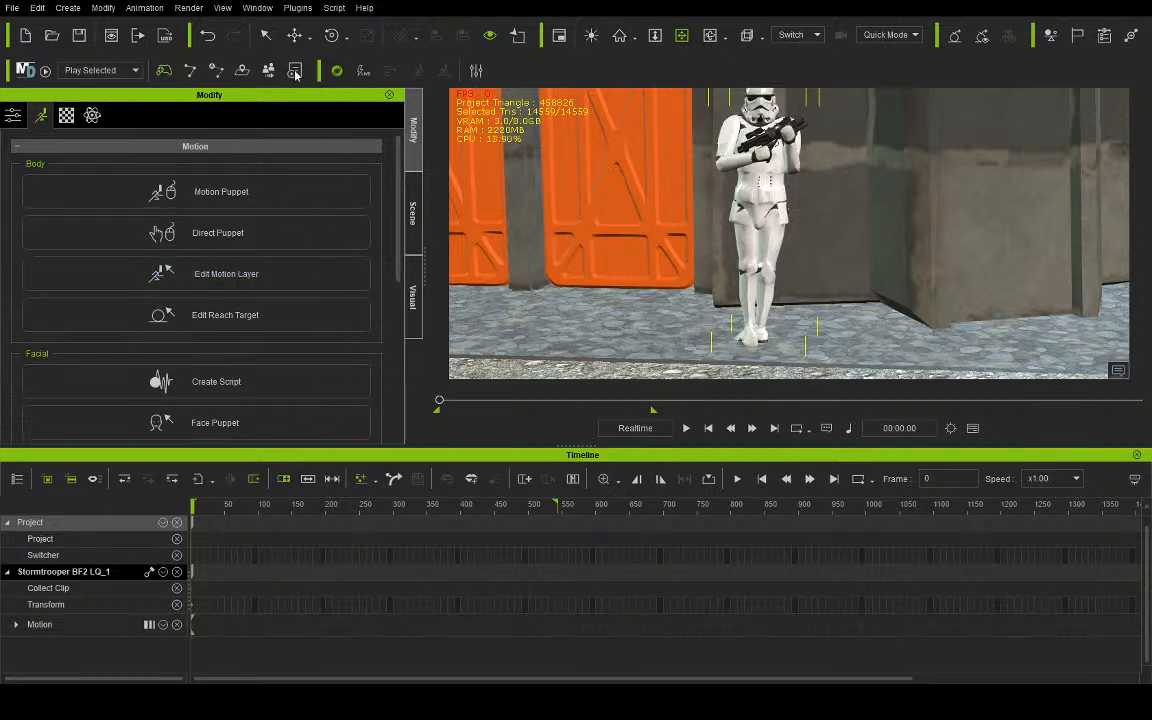
click(331, 36)
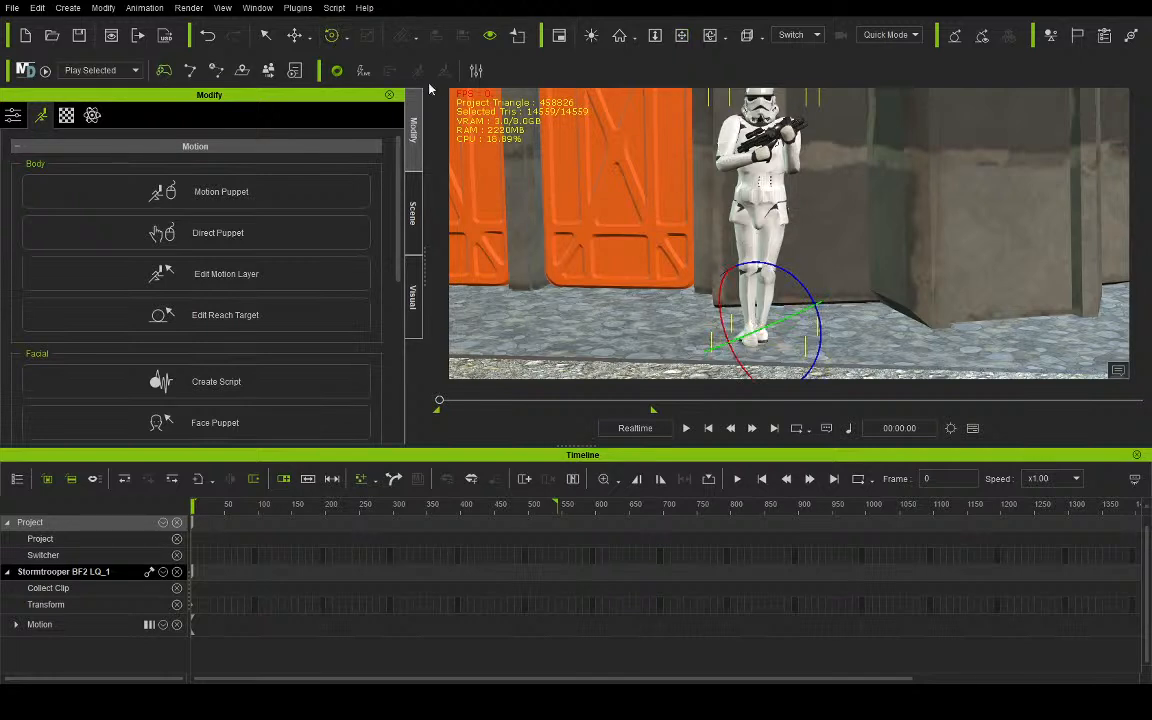
click(362, 74)
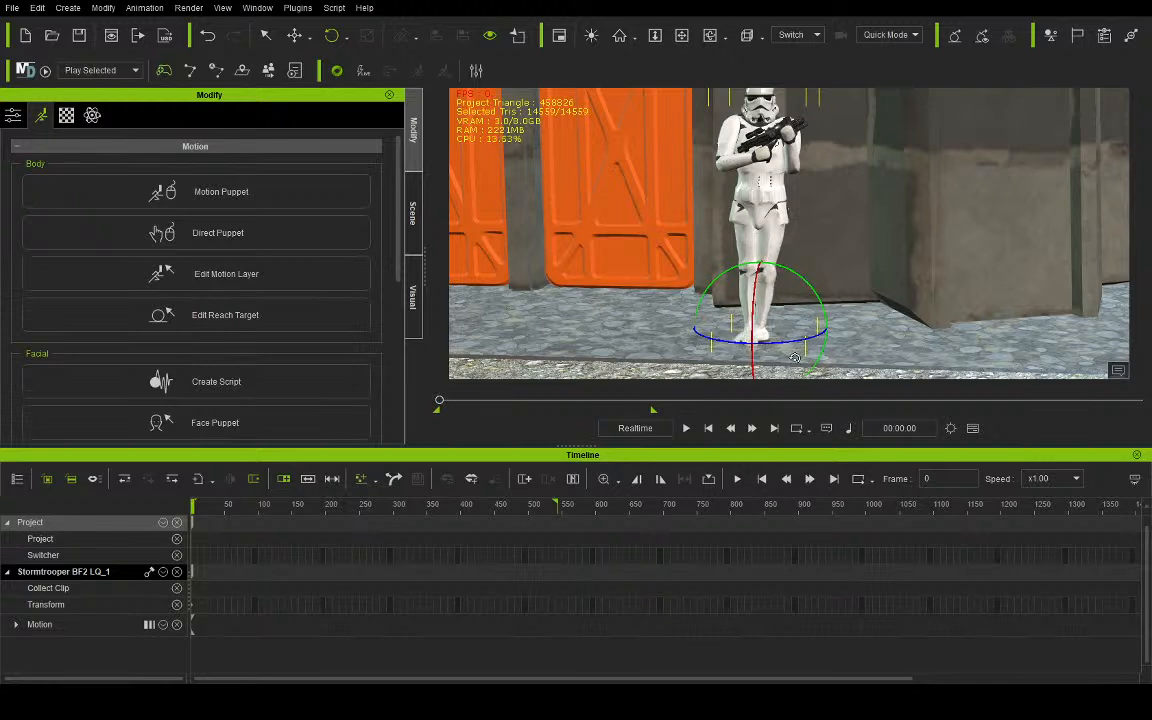
- Move the guard Stormtrooper's left foot outward and rotate it to give him a wider standing pose
click(333, 37)
click(296, 37)
click(309, 38)
click(320, 58)
drag(842, 336, 866, 340)
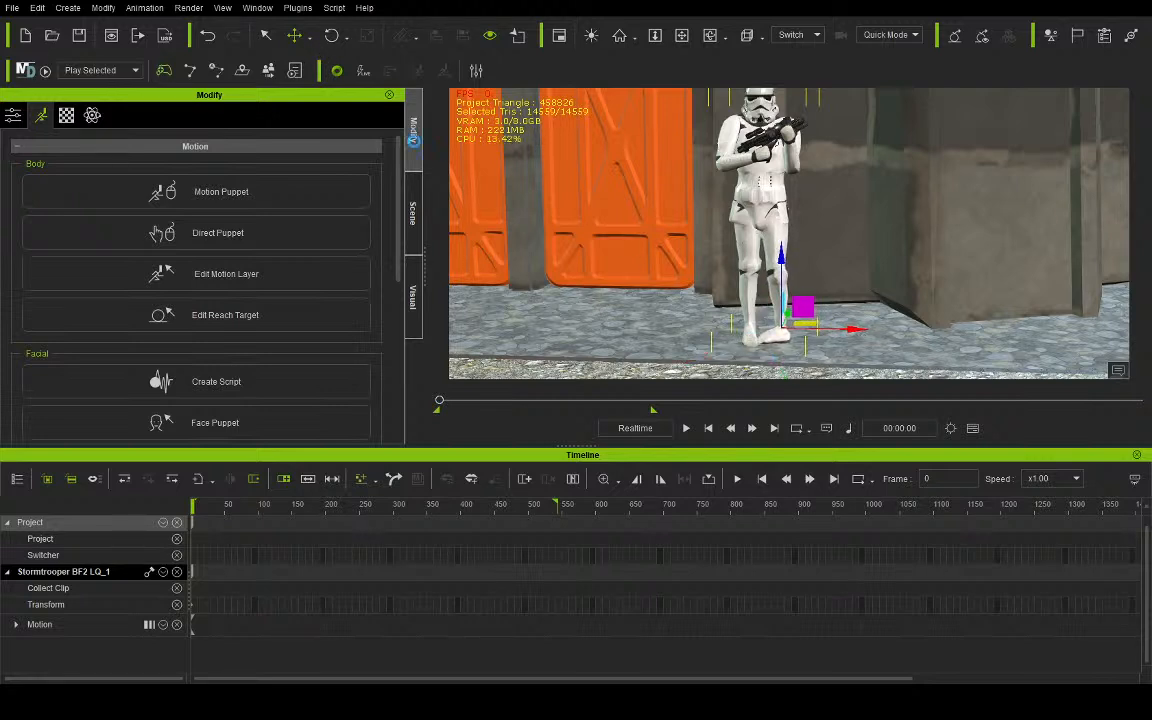
click(331, 36)
drag(742, 338, 890, 241)
drag(752, 337, 888, 339)
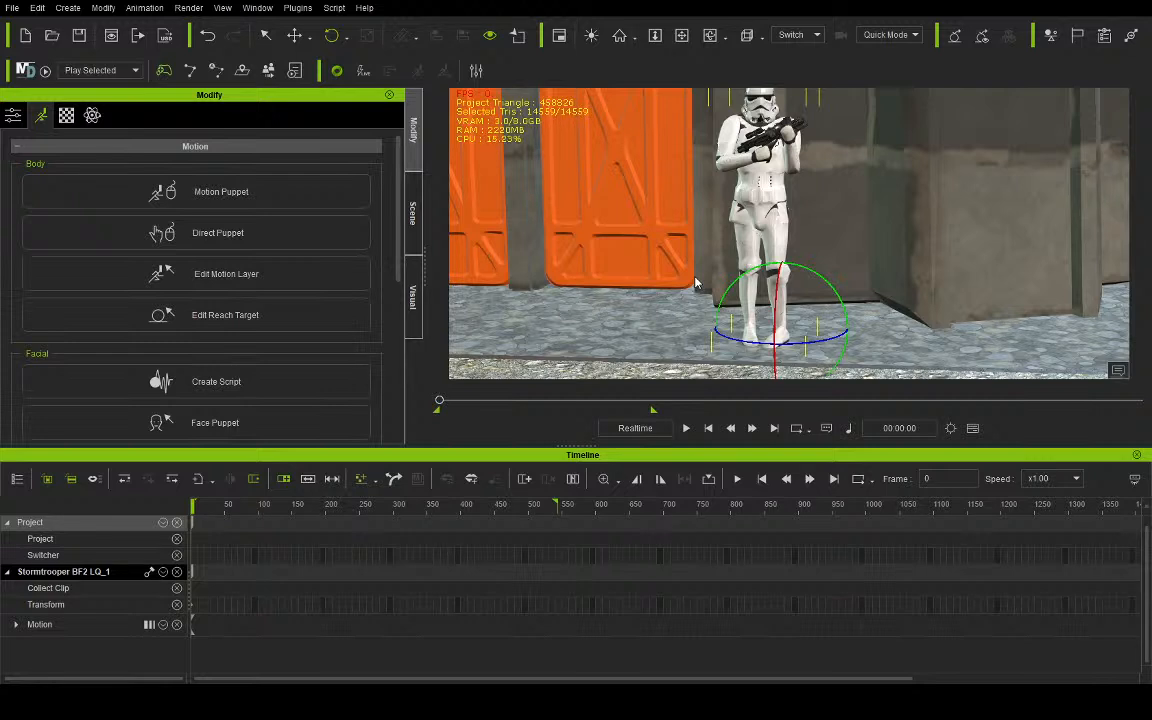
- Check the guard Stormtrooper's pose through the camera and return to the preview view
click(784, 37)
click(808, 77)
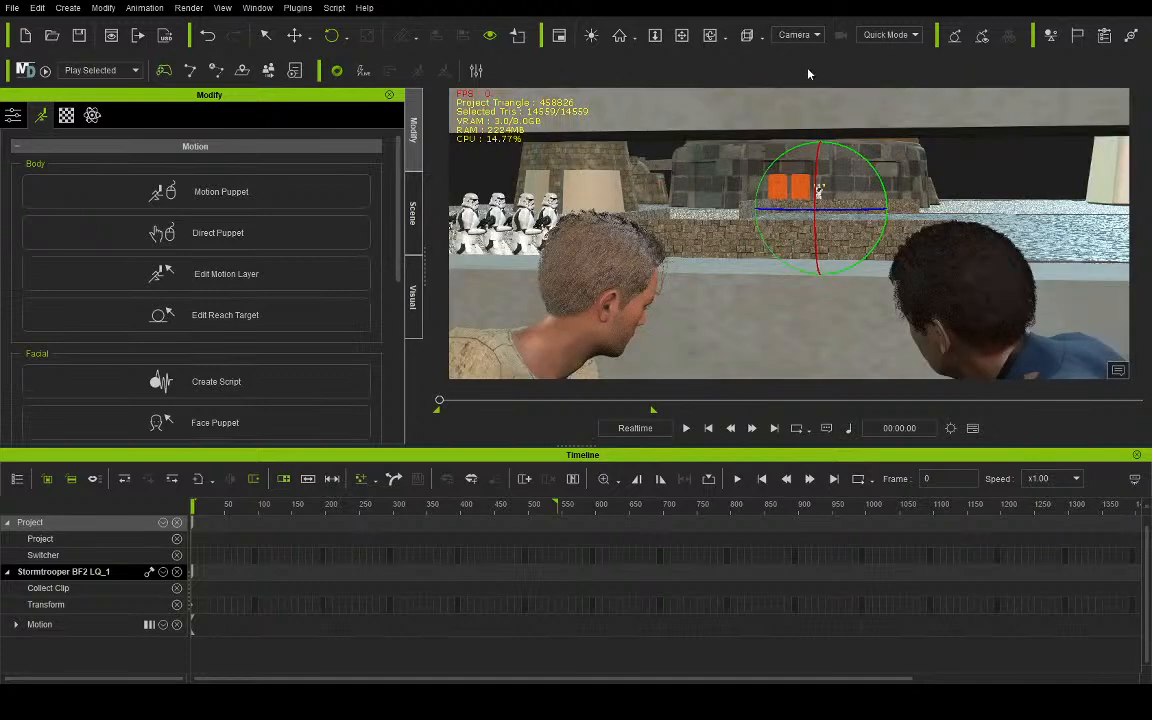
click(804, 34)
click(796, 50)
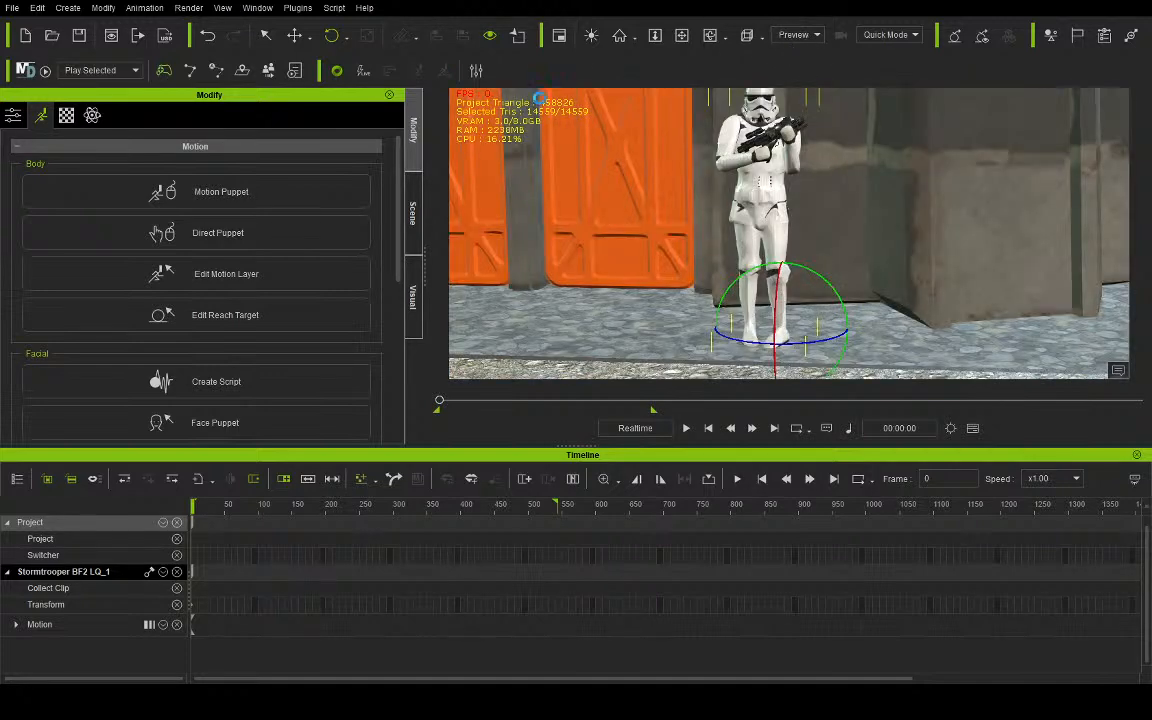
- Duplicate the guard Stormtrooper and place the copy on the opposite side of the orange doors
click(682, 40)
drag(610, 168, 825, 172)
click(304, 41)
scroll(1058, 330, down, 3)
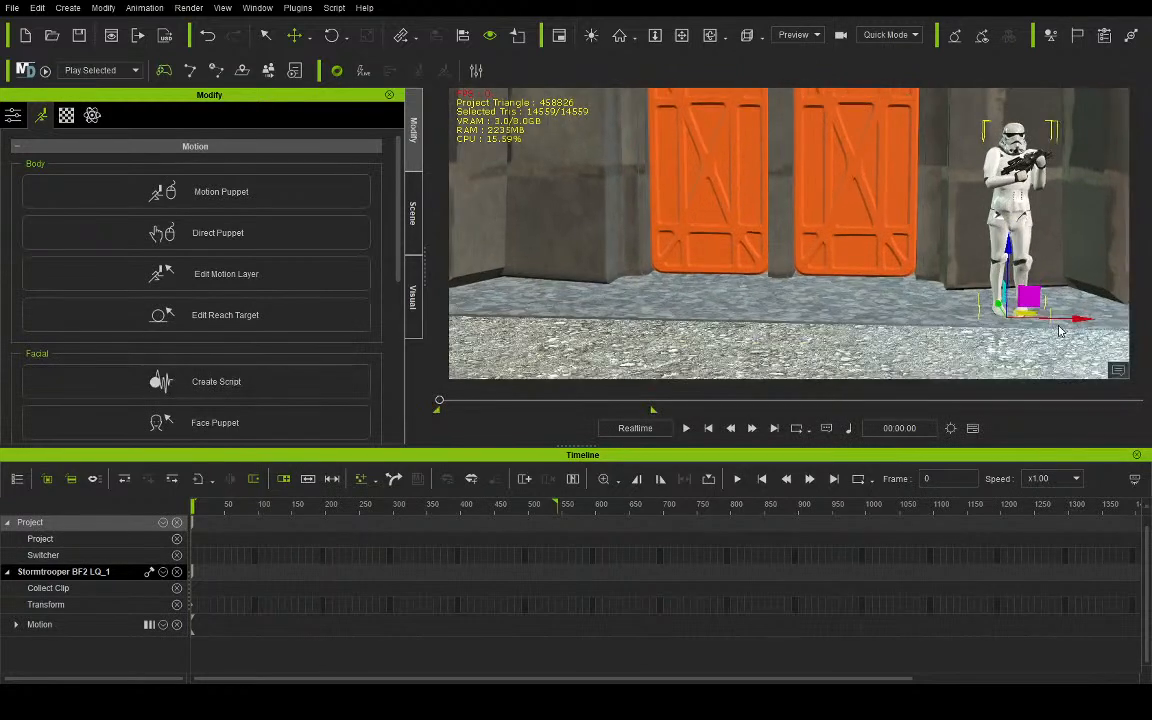
ctrl+drag(1080, 318, 640, 292)
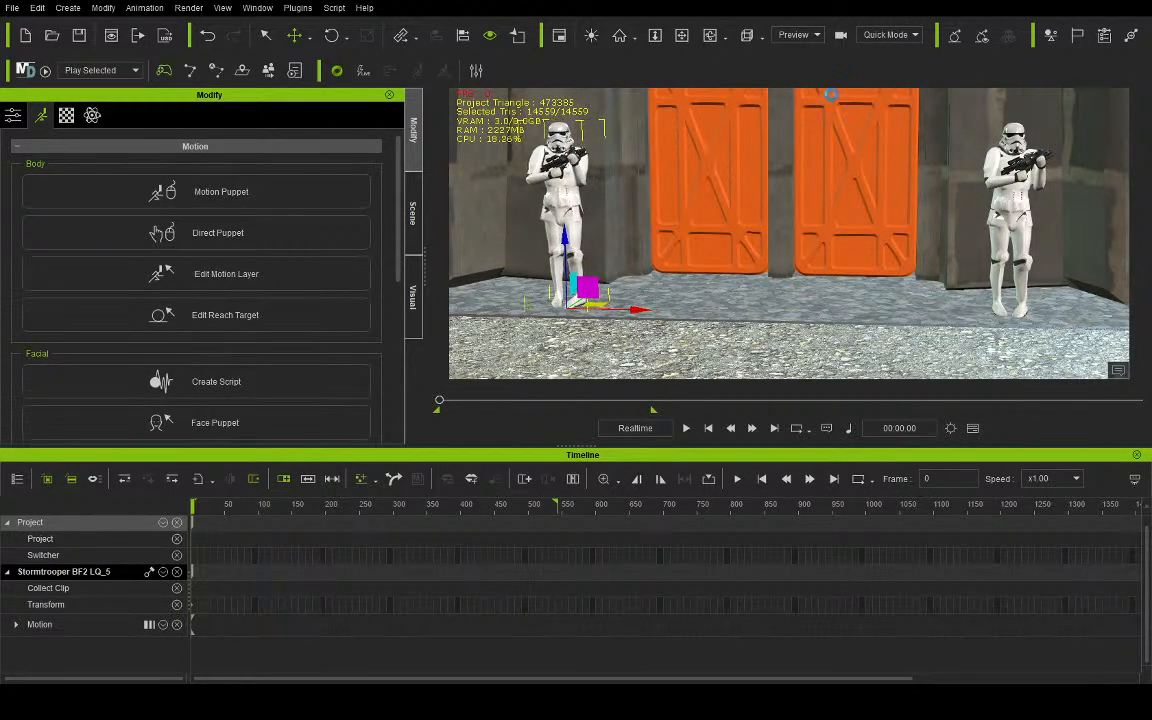
- Play the animation twice through the camera to review the shot with both door guards, and return to frame 0
click(792, 73)
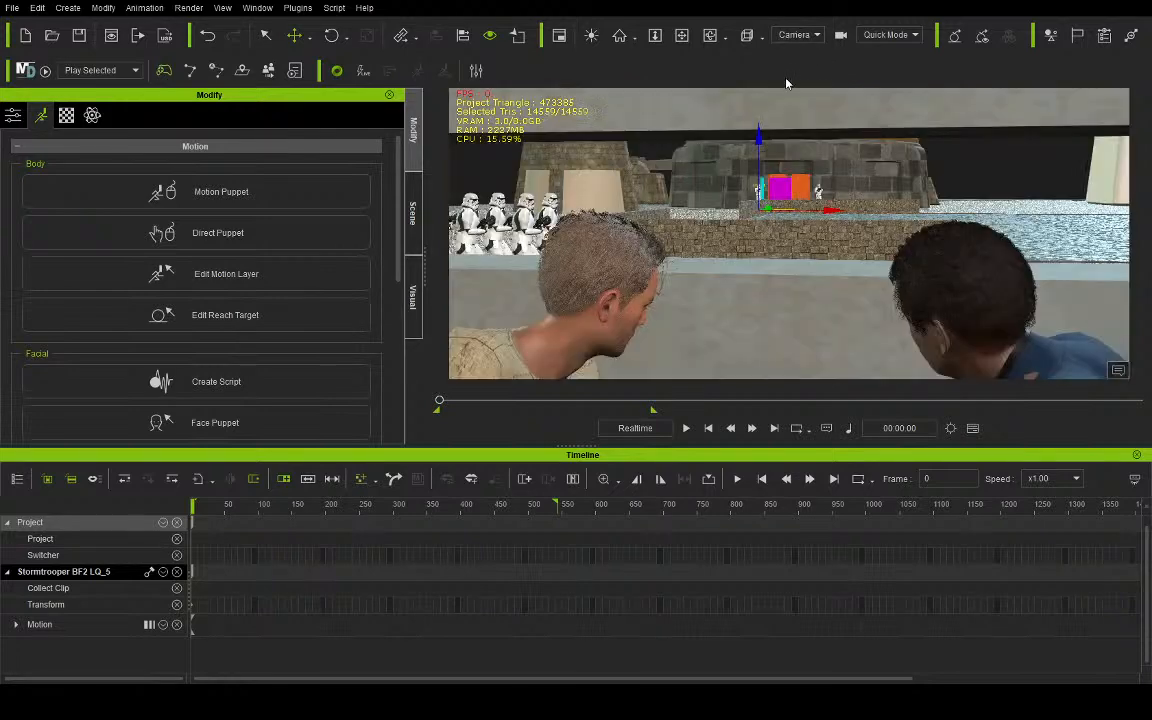
click(686, 428)
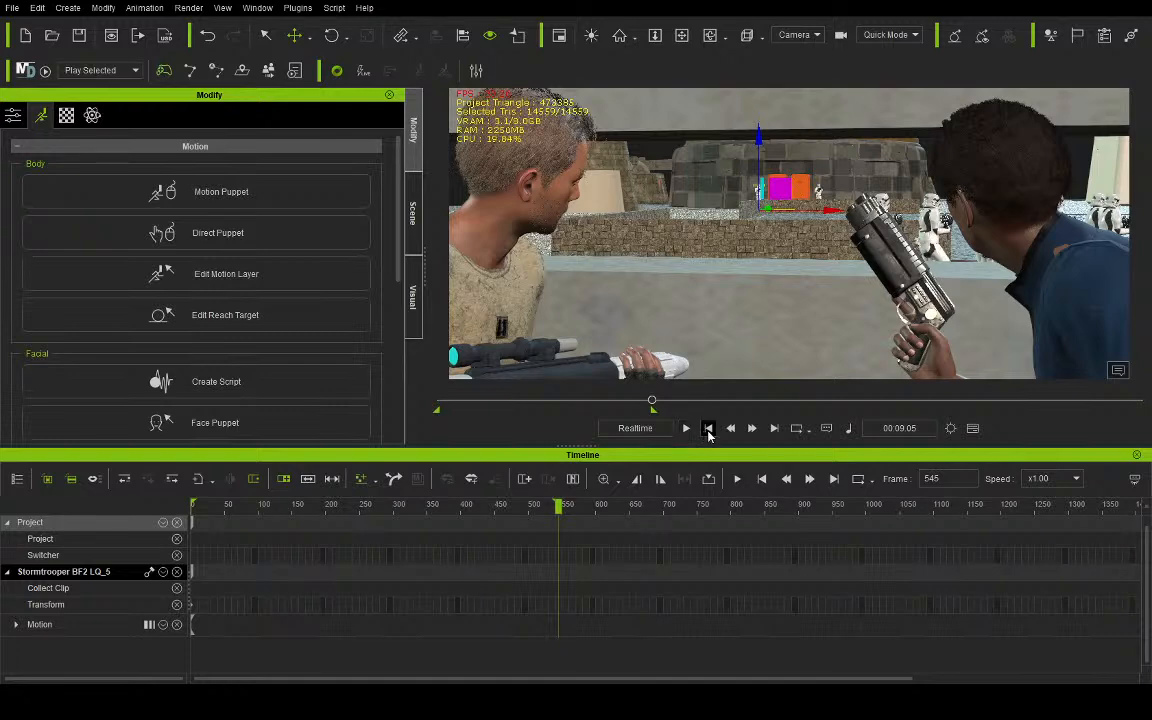
click(708, 431)
click(694, 430)
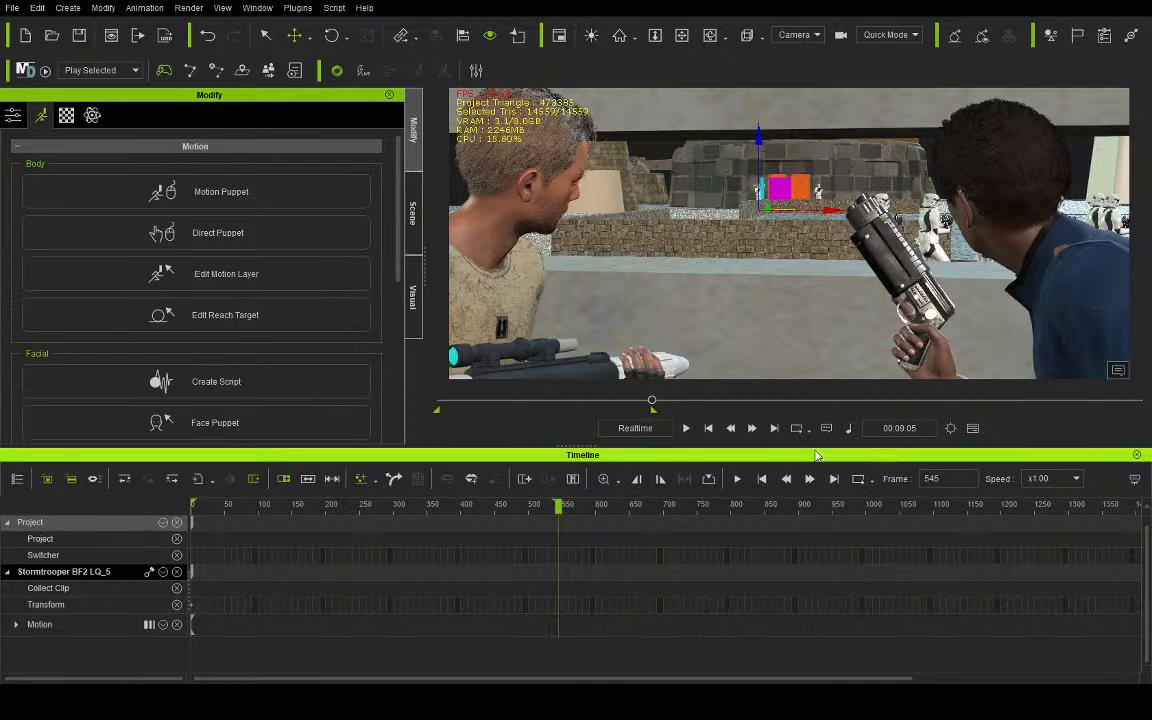
click(708, 430)
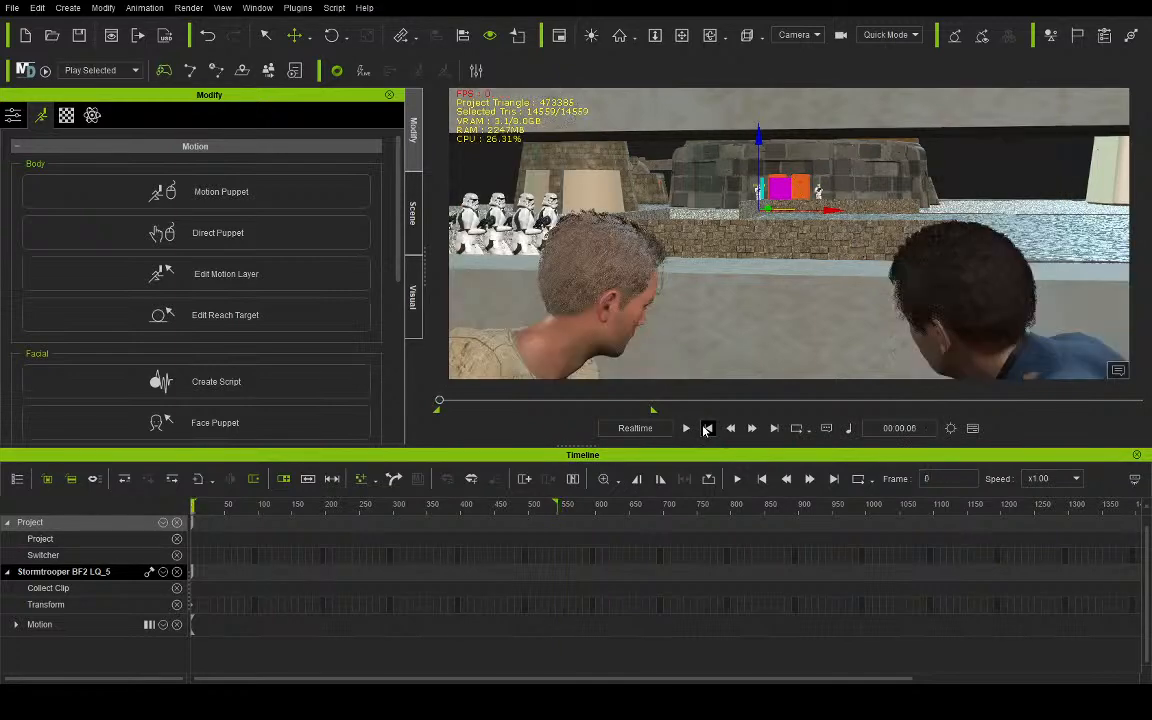